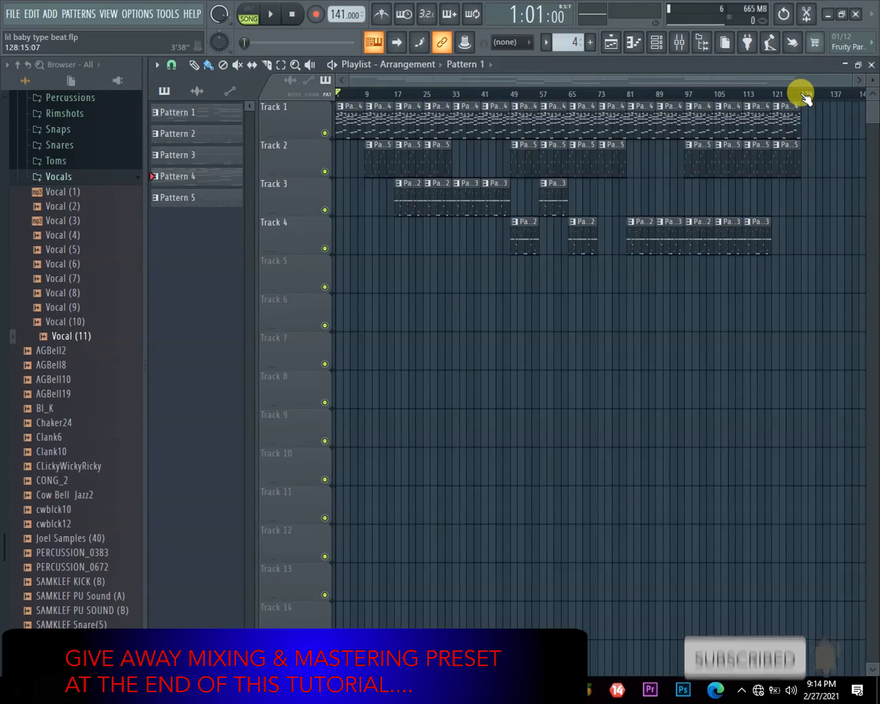
Step: Play the arrangement in song mode from the start to hear the beat, and stop playback
left_click_drag(856, 86, 533, 93)
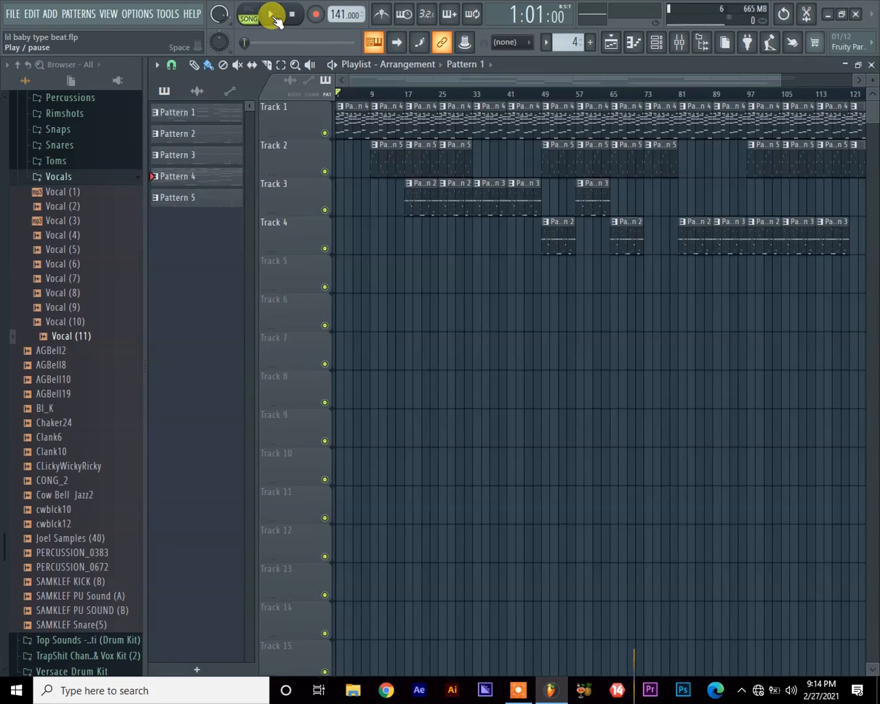
left_click(274, 19)
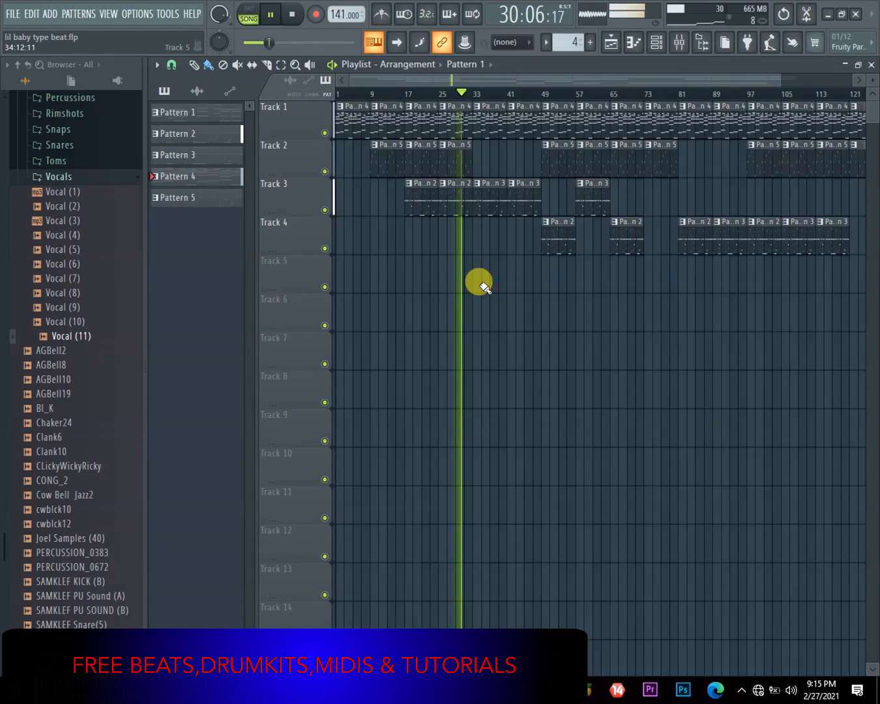
left_click(294, 16)
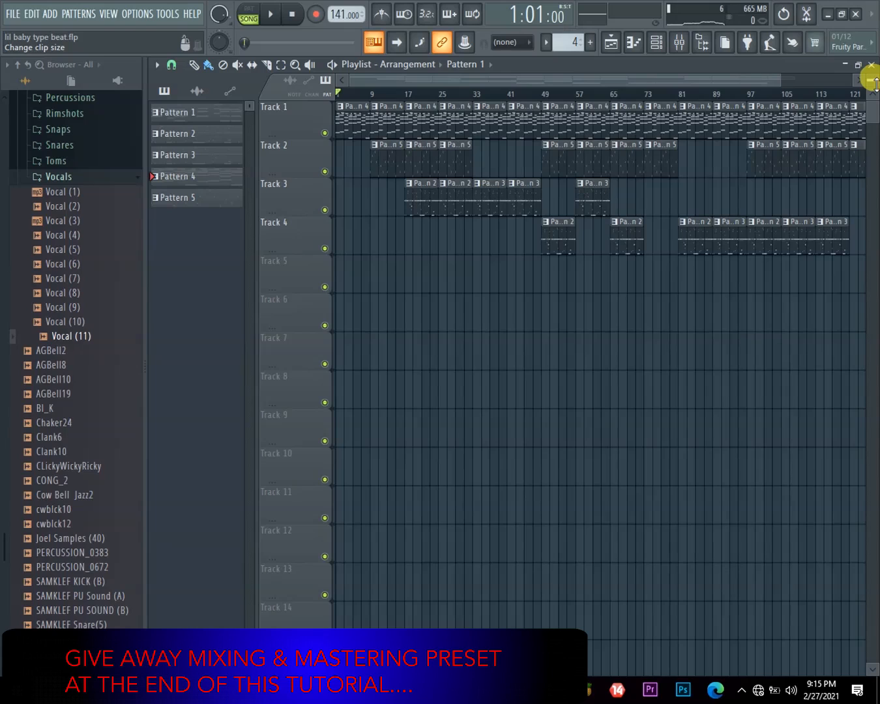
Step: Select all channels in the channel rack, and play Pattern 3 in pattern mode with the channel rack open
left_click(656, 43)
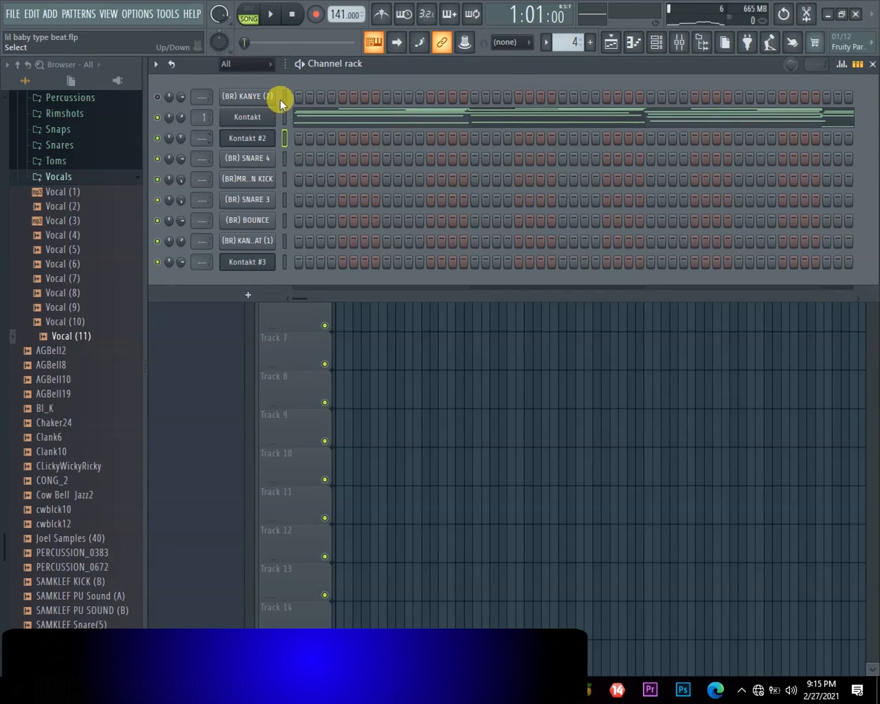
left_click_drag(284, 96, 289, 263)
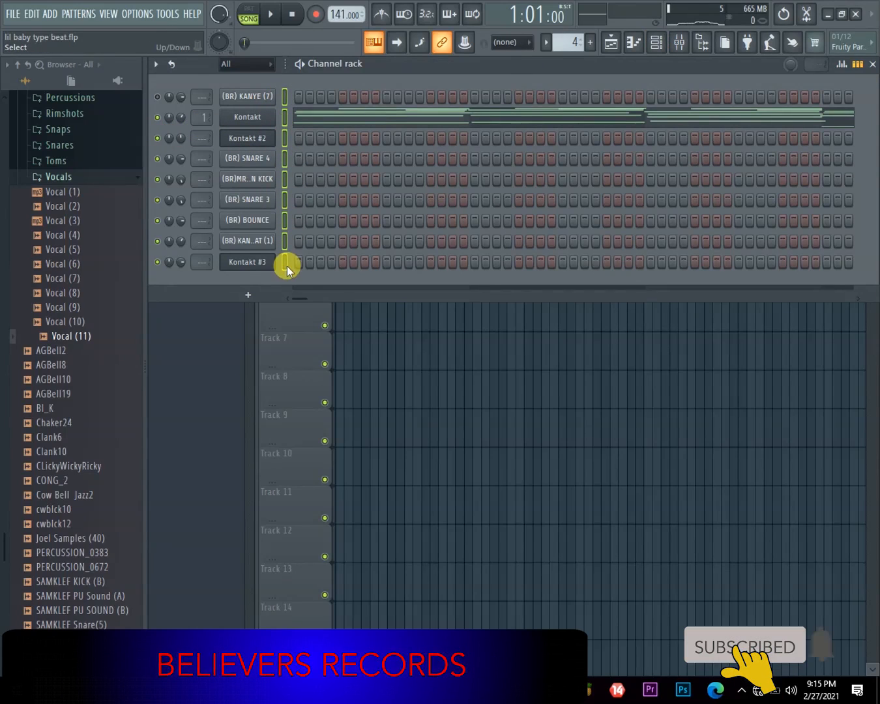
left_click(613, 41)
left_click(488, 196)
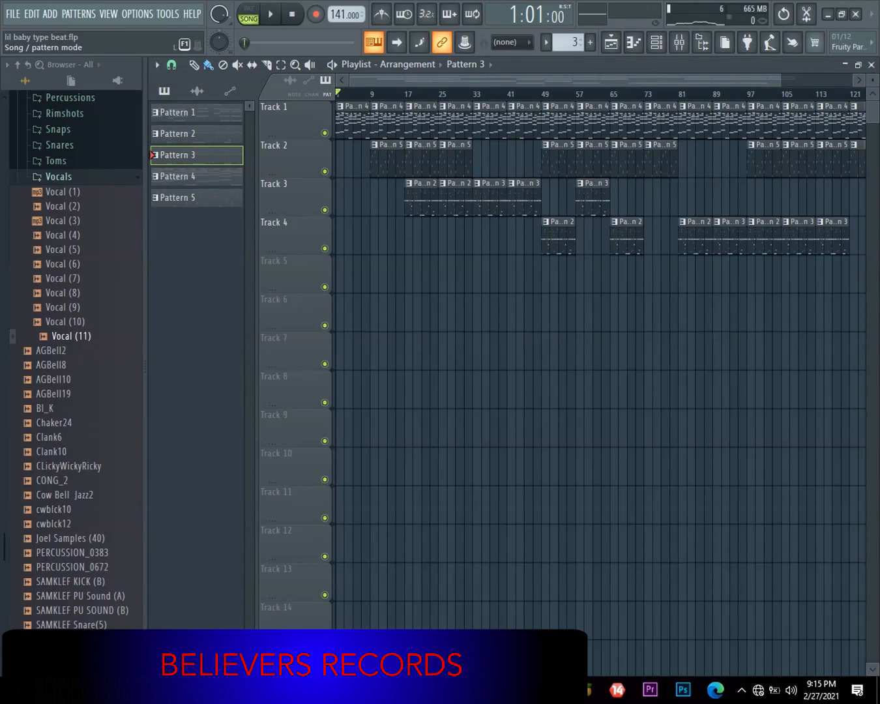
left_click(247, 13)
left_click(270, 14)
left_click(656, 44)
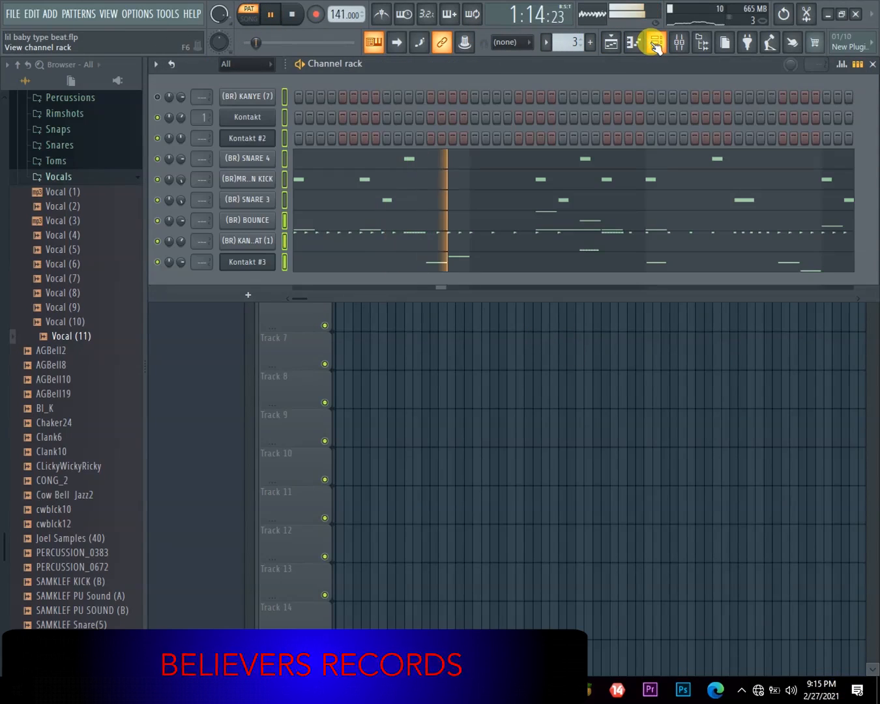
Step: Delete the unused (BR) KANYE (7) channel from the channel rack
left_click(249, 117)
right_click(248, 117)
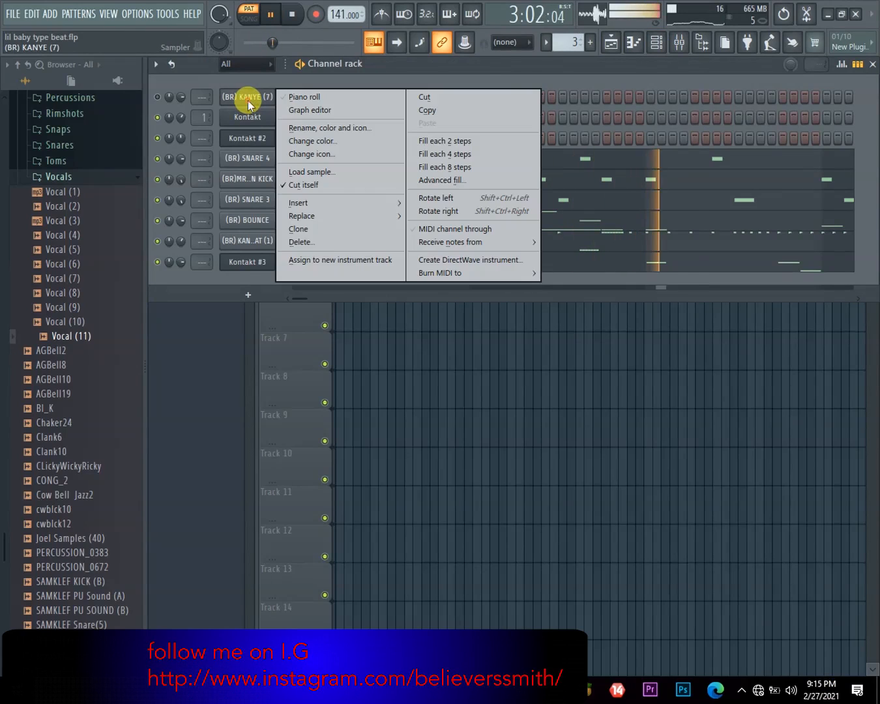
left_click(354, 237)
left_click(511, 394)
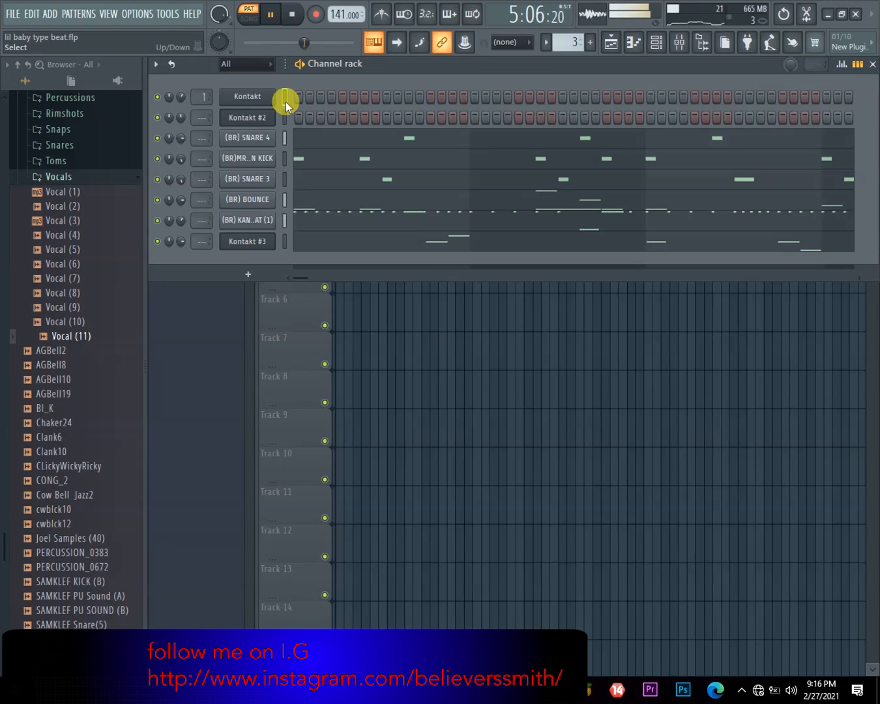
Step: Select all remaining channels and route them to consecutive mixer tracks starting from Insert 1
double_click(286, 101)
left_click_drag(286, 126, 286, 167)
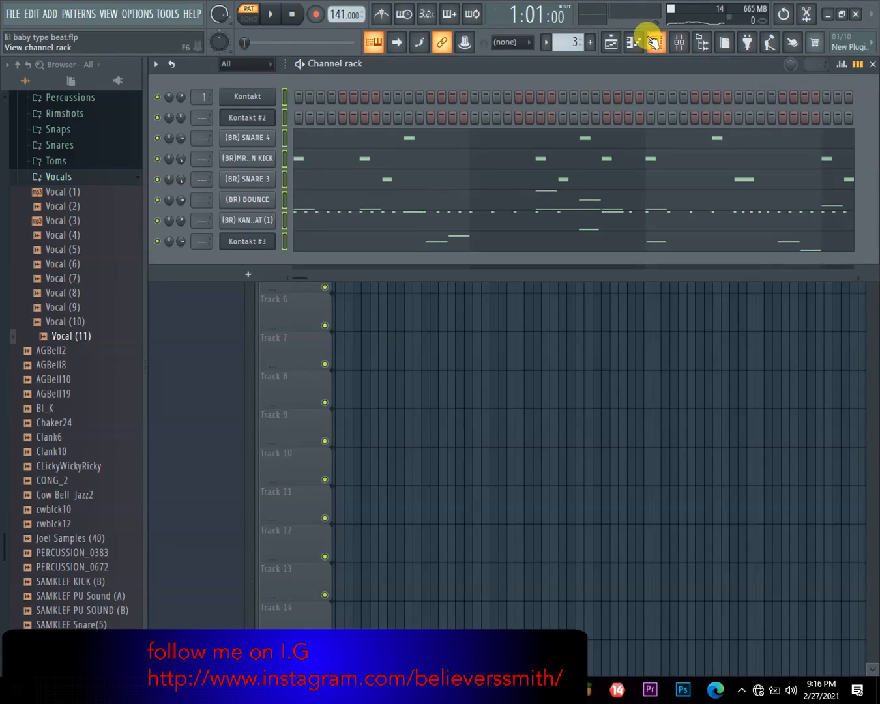
left_click(678, 42)
right_click(237, 155)
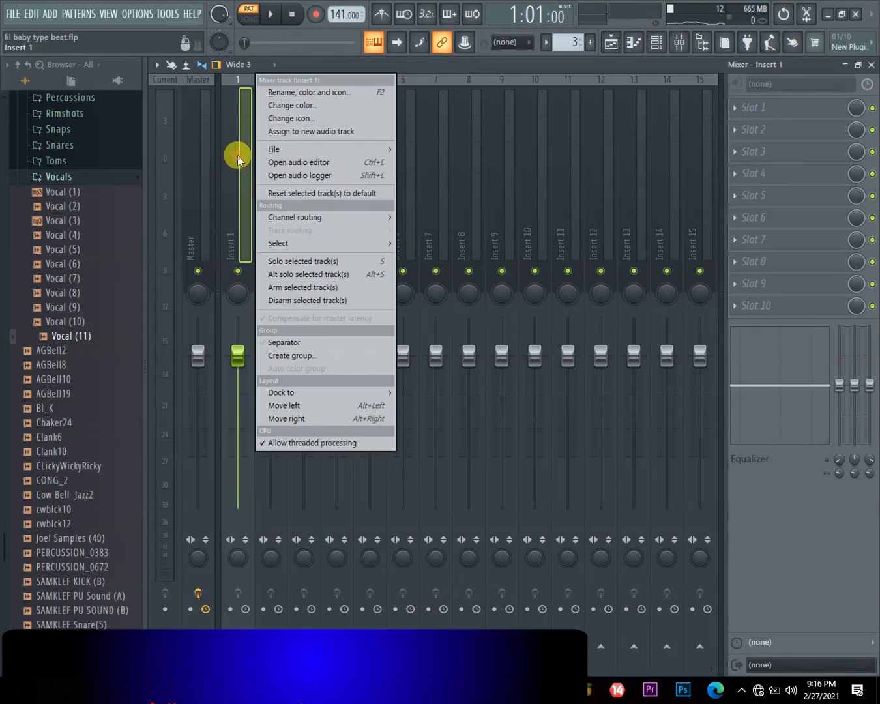
mouse_move(370, 217)
left_click(514, 230)
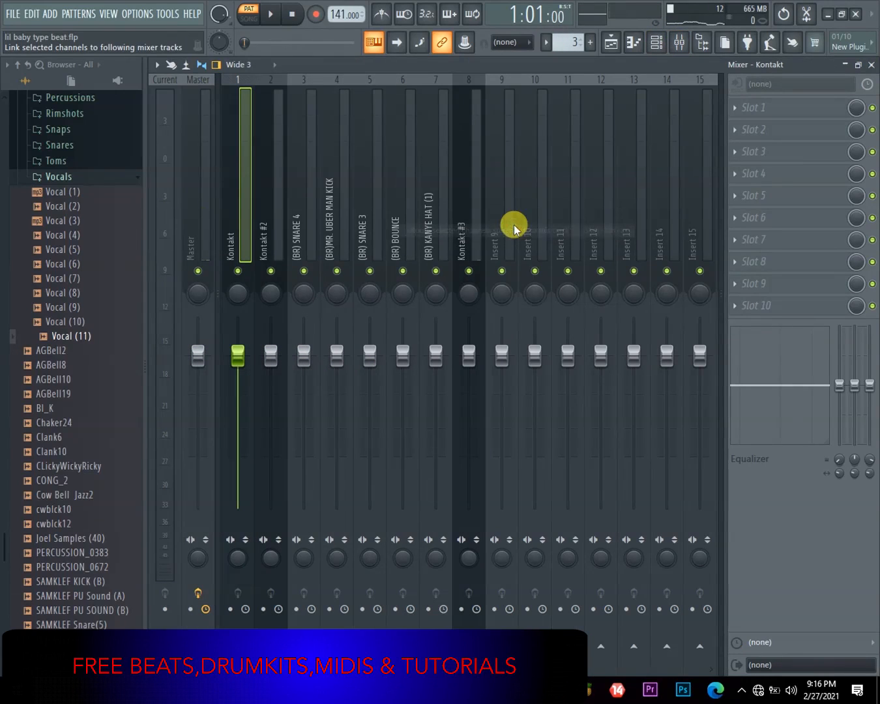
Step: Review the channel routing options of the first Kontakt mixer track, and inspect the (BR) KANYE HAT (1) and Kontakt tracks
right_click(251, 230)
mouse_move(357, 223)
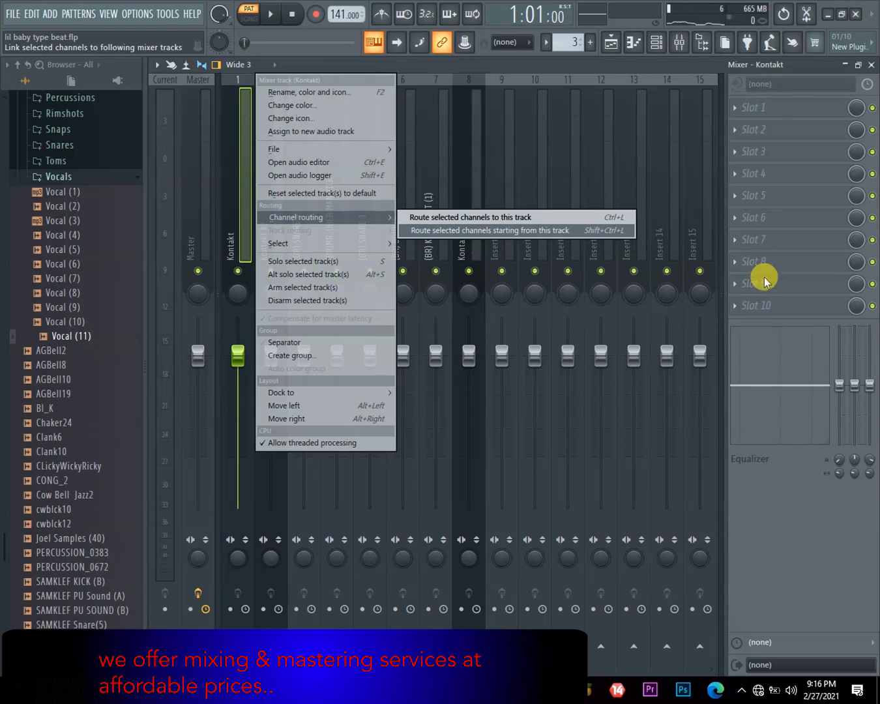
left_click(434, 167)
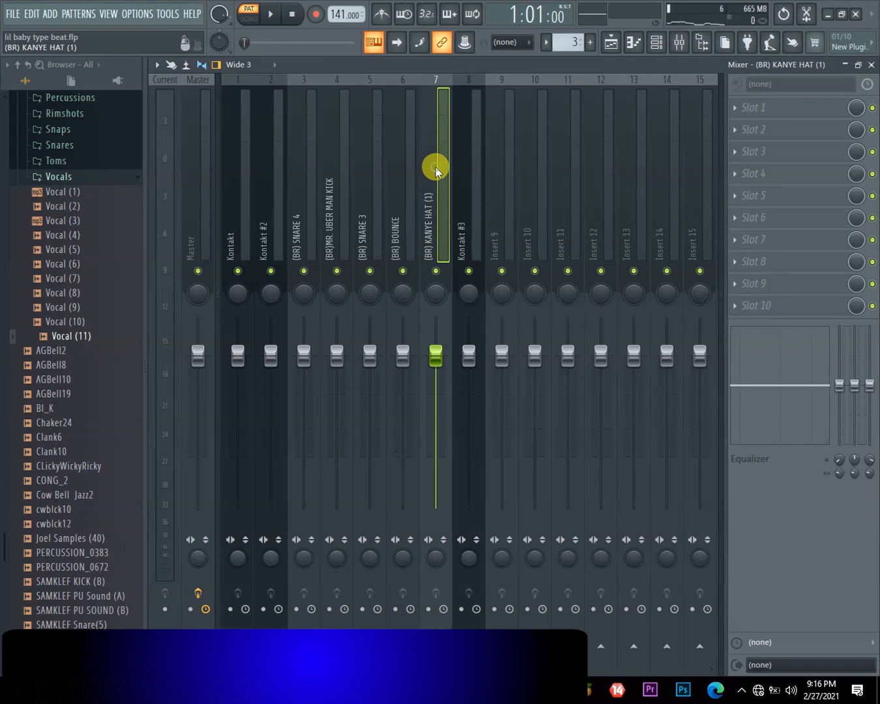
left_click(239, 231)
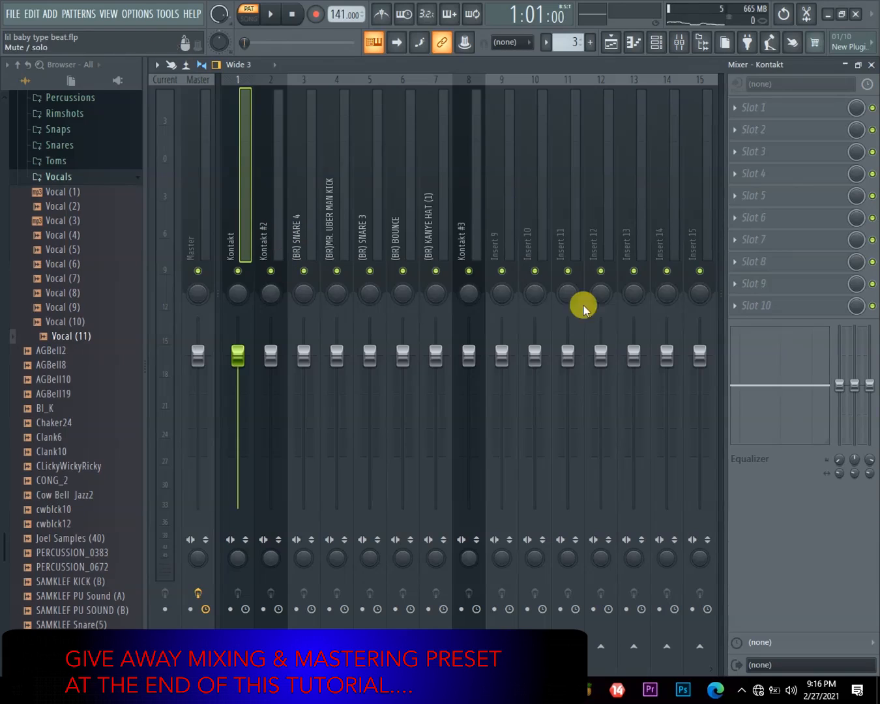
Step: Check the channels' mixer track assignments, and compare the contents of Pattern 2 and Pattern 3 in the channel rack
left_click(657, 43)
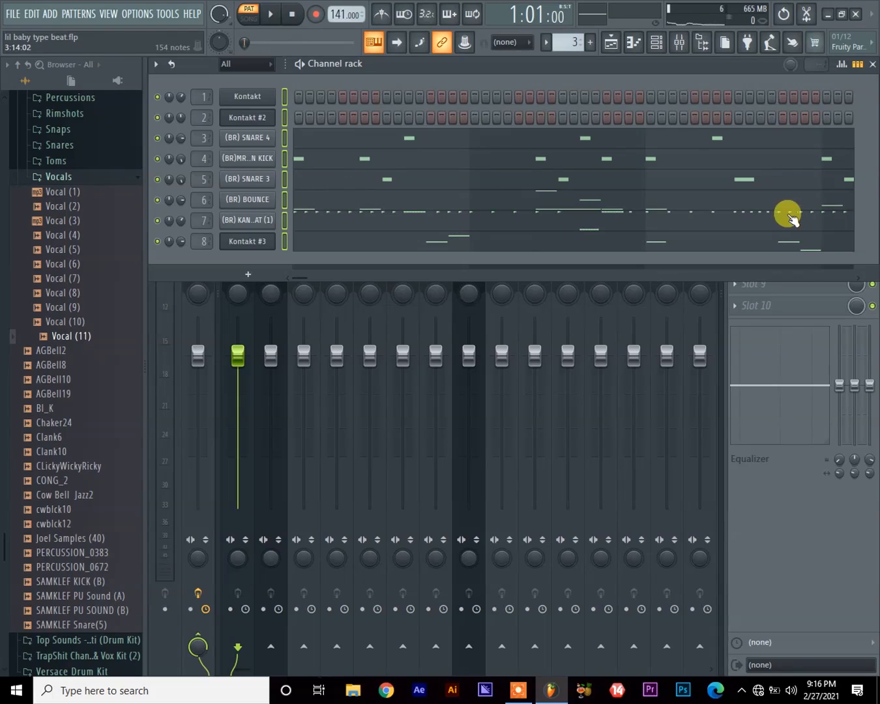
left_click(610, 40)
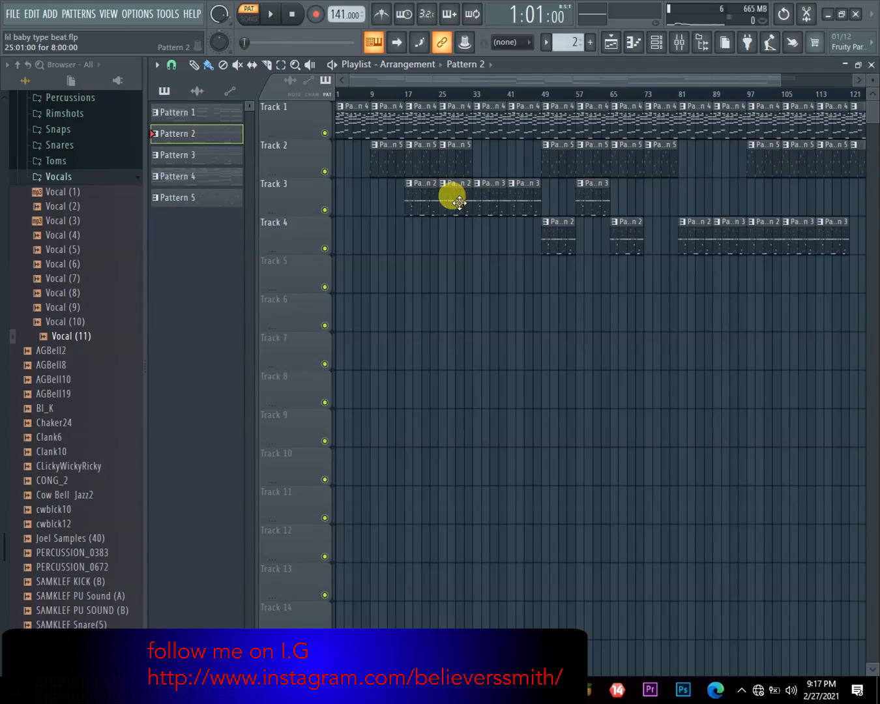
left_click(655, 43)
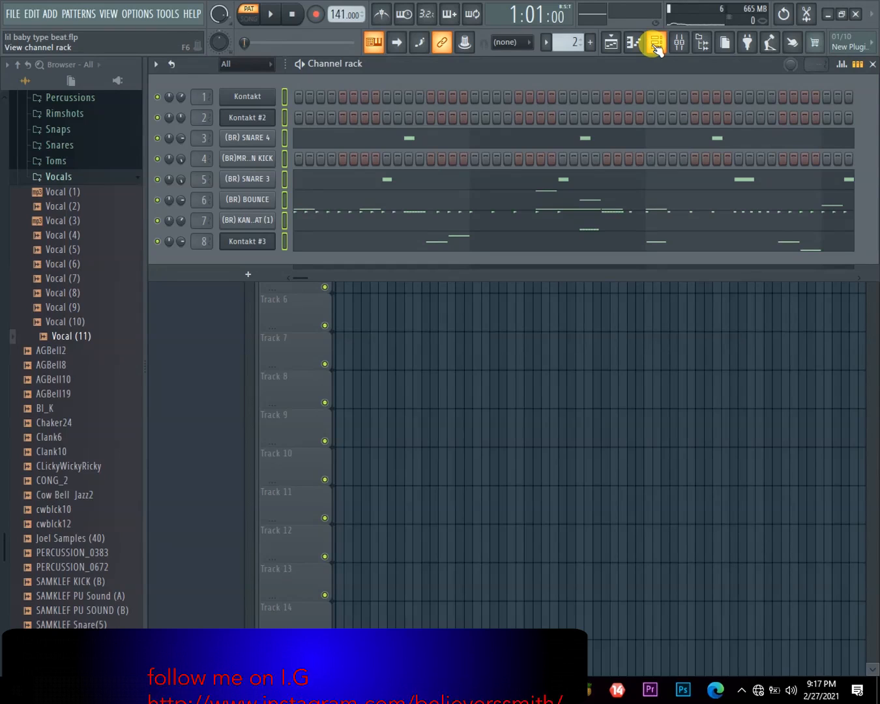
left_click(610, 43)
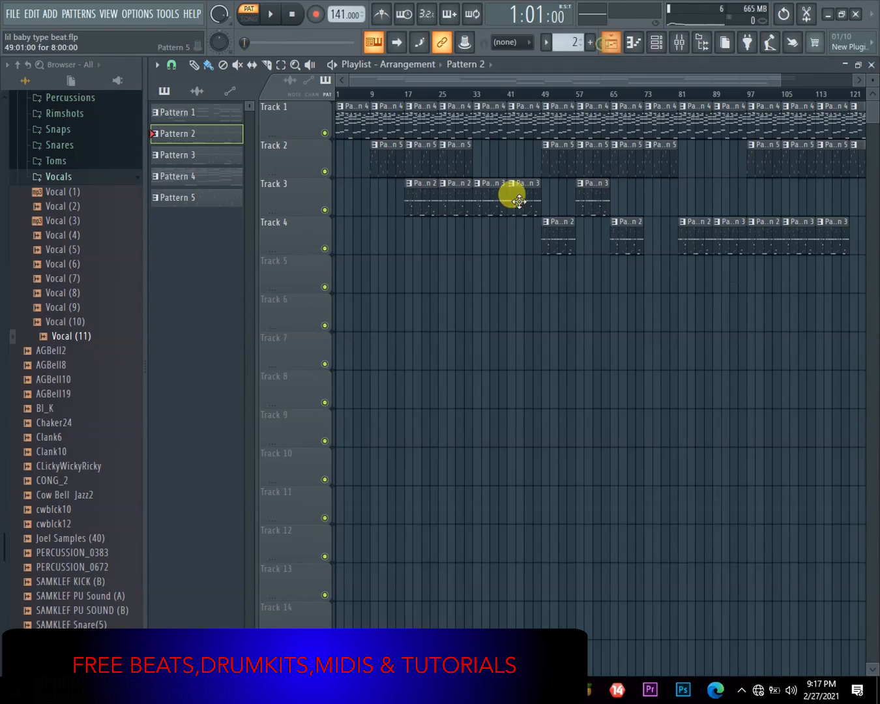
left_click(495, 205)
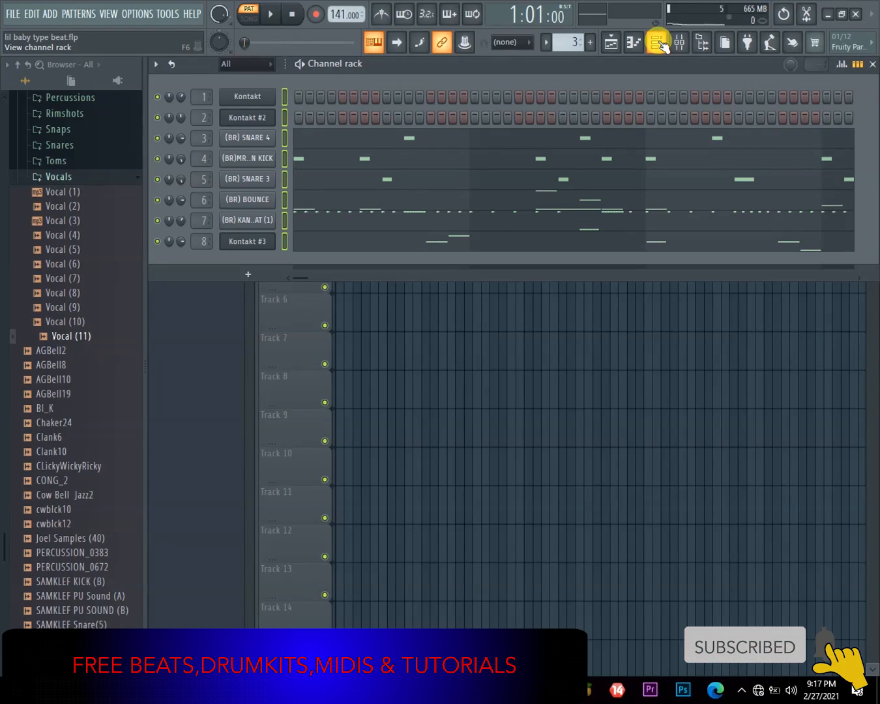
left_click(619, 49)
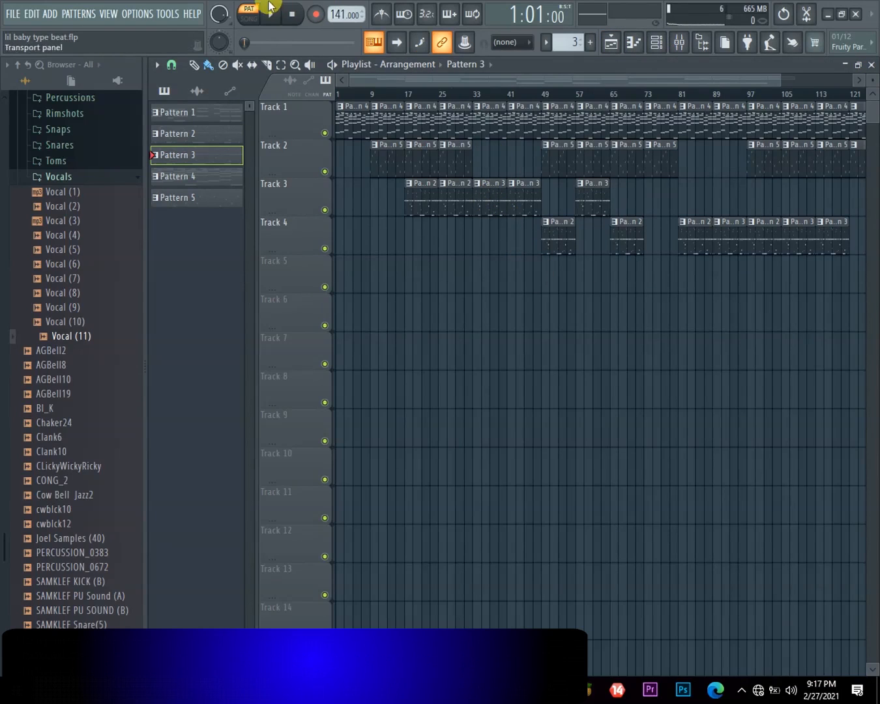
Step: Play Pattern 3 while viewing its channels, and stop playback
left_click(274, 15)
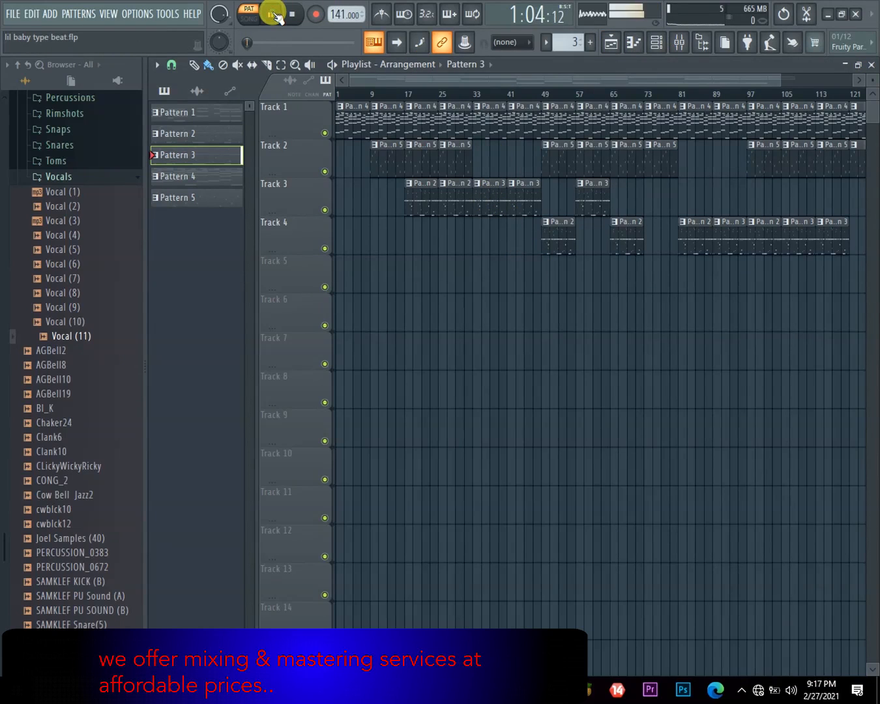
left_click(654, 43)
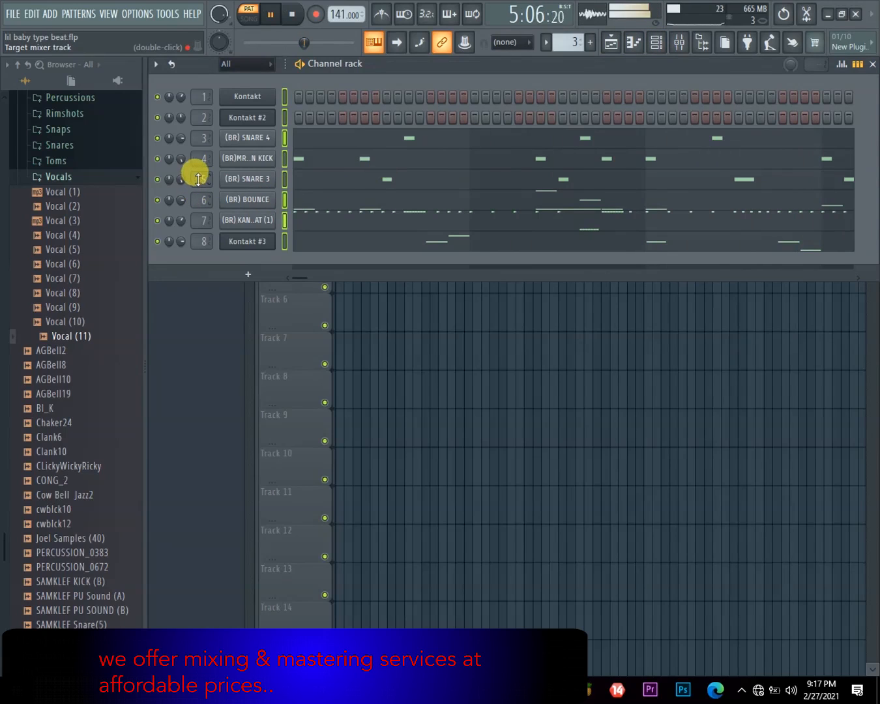
key("space")
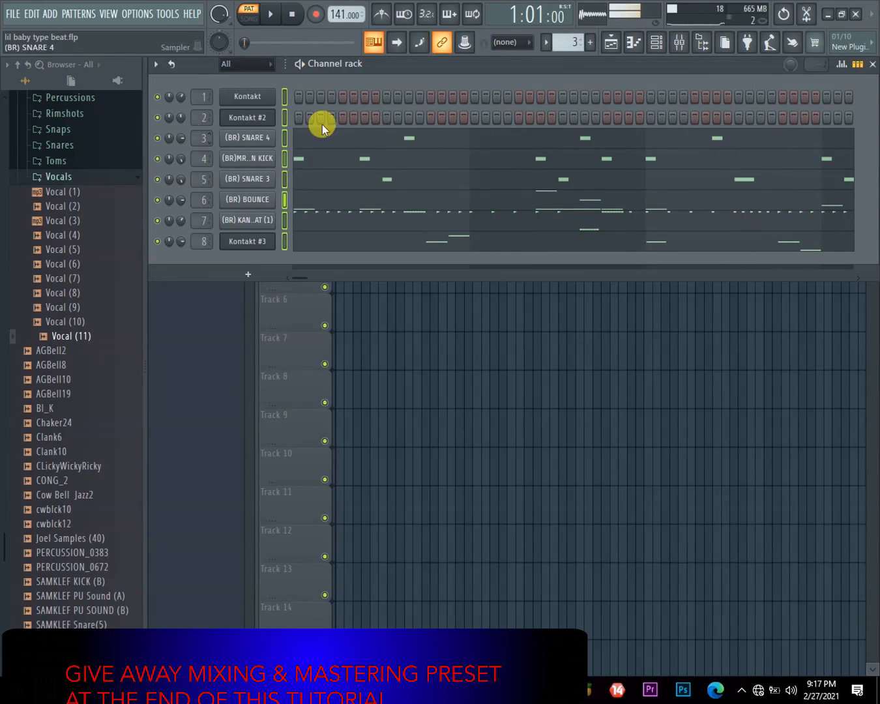
Step: Solo the (BR)MR. UBER MAN KICK channel and audition it on its own in Pattern 3
left_click(613, 43)
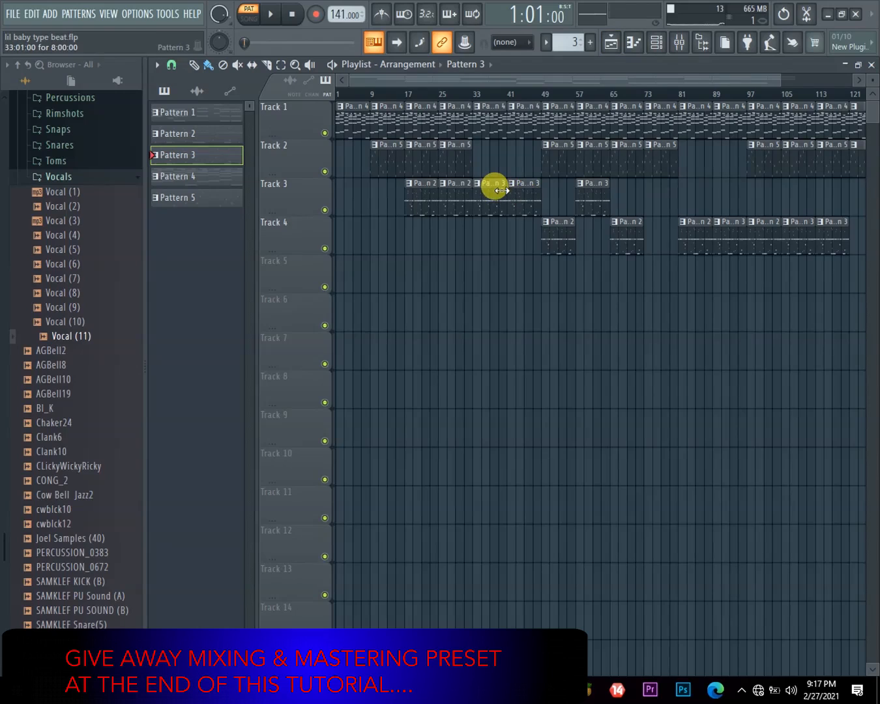
left_click(659, 45)
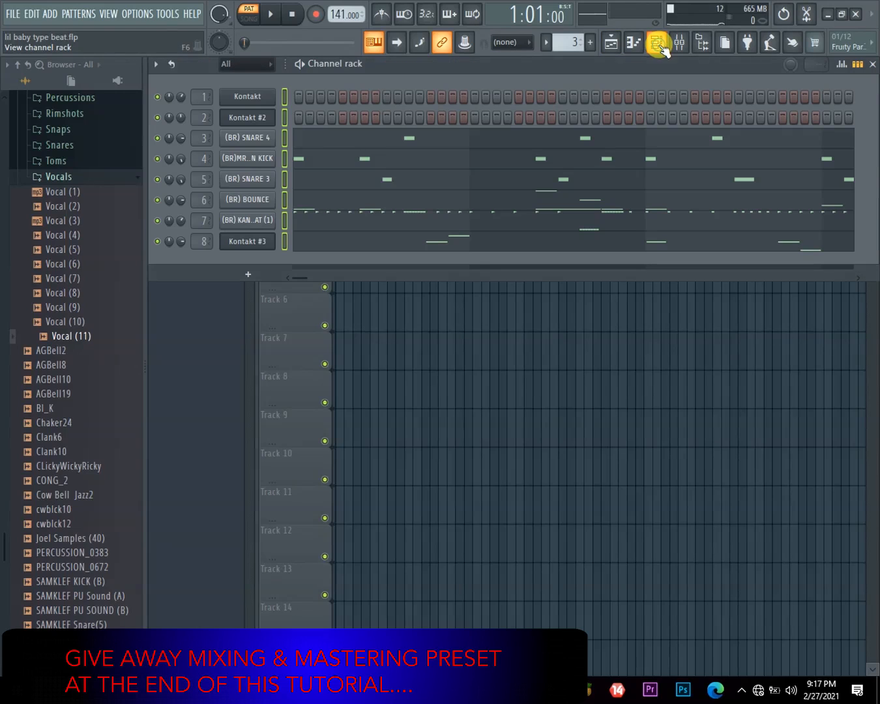
right_click(157, 160)
left_click(222, 169)
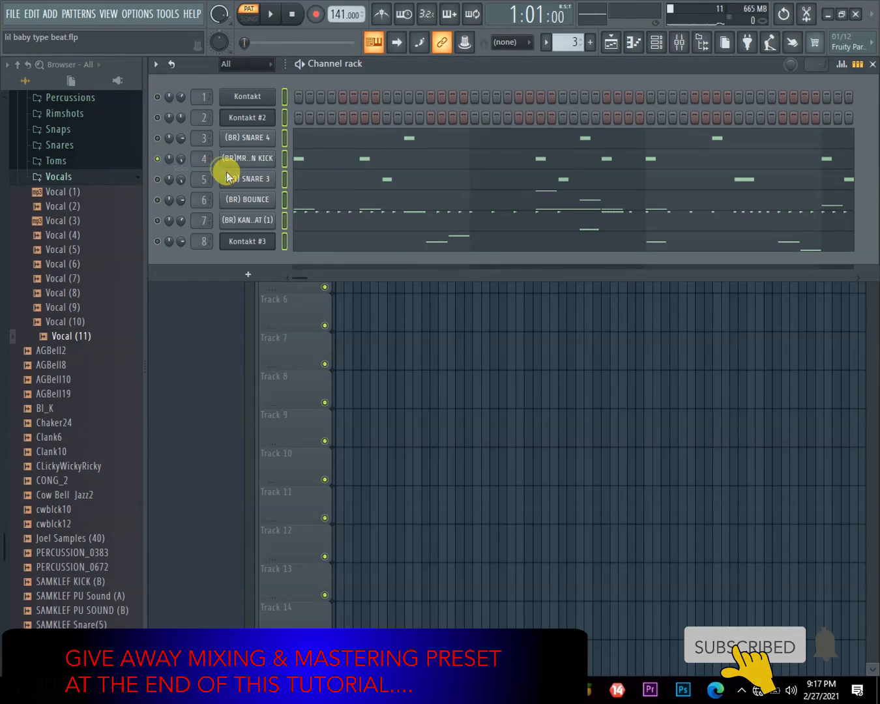
key("space")
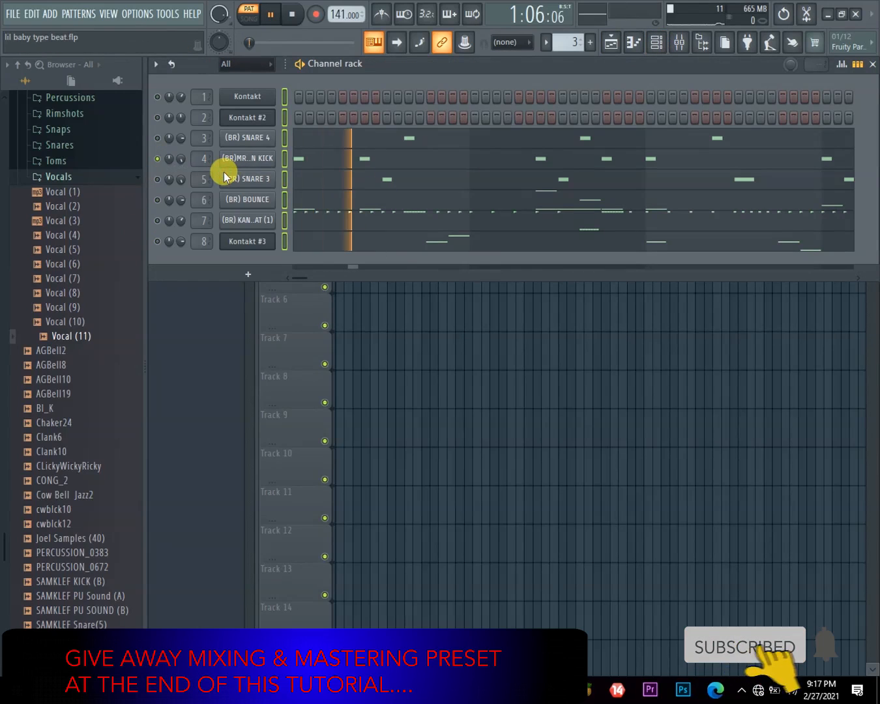
left_click(324, 157)
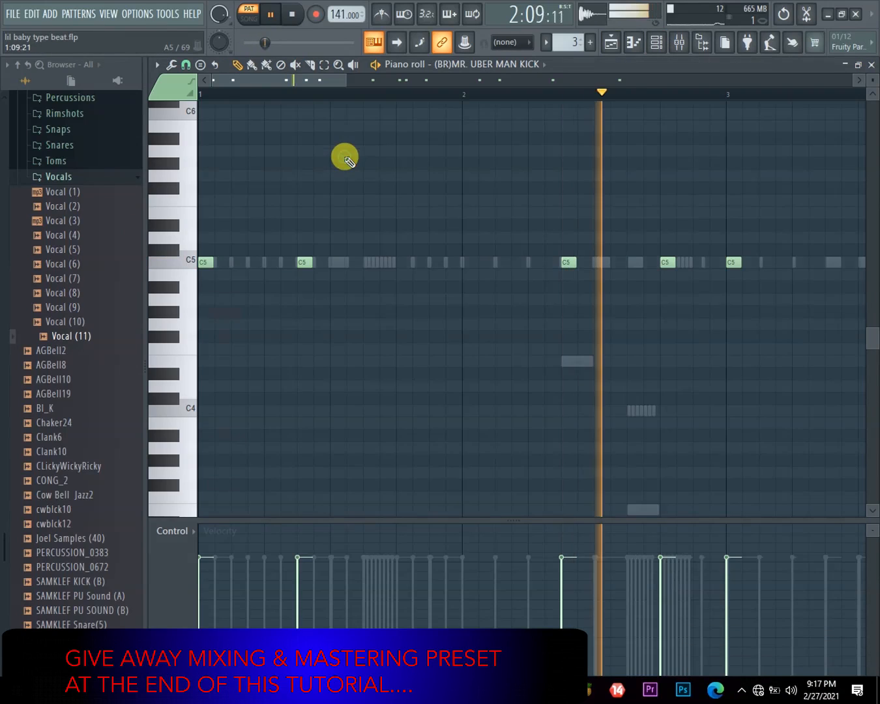
left_click(657, 44)
key("space")
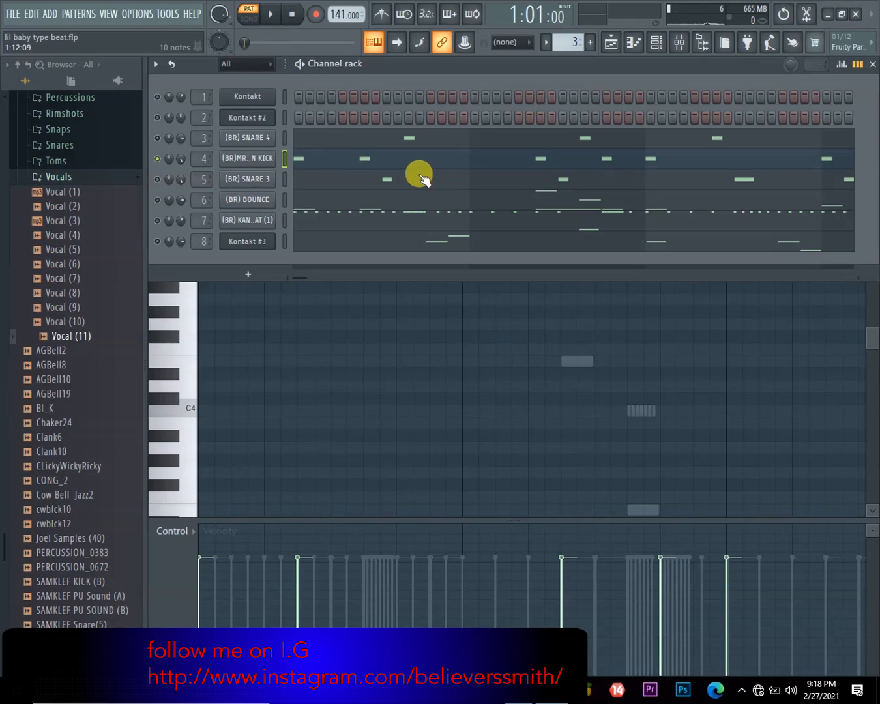
Step: Lower the soloed kick channel's volume to 59% (-10.0 dB), checking the level with playback
left_click_drag(184, 161, 184, 185)
key("space")
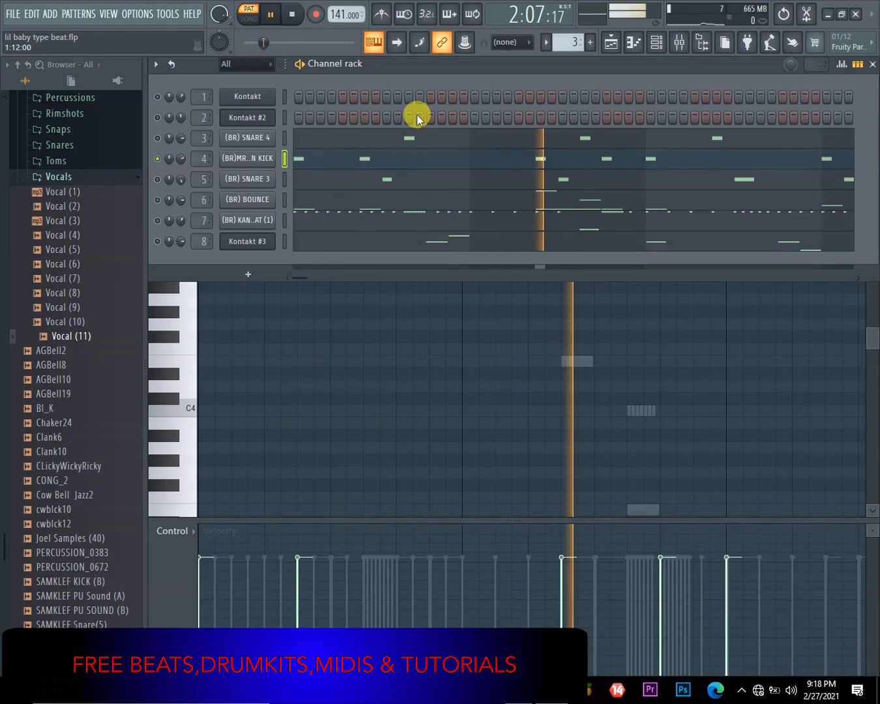
key("space")
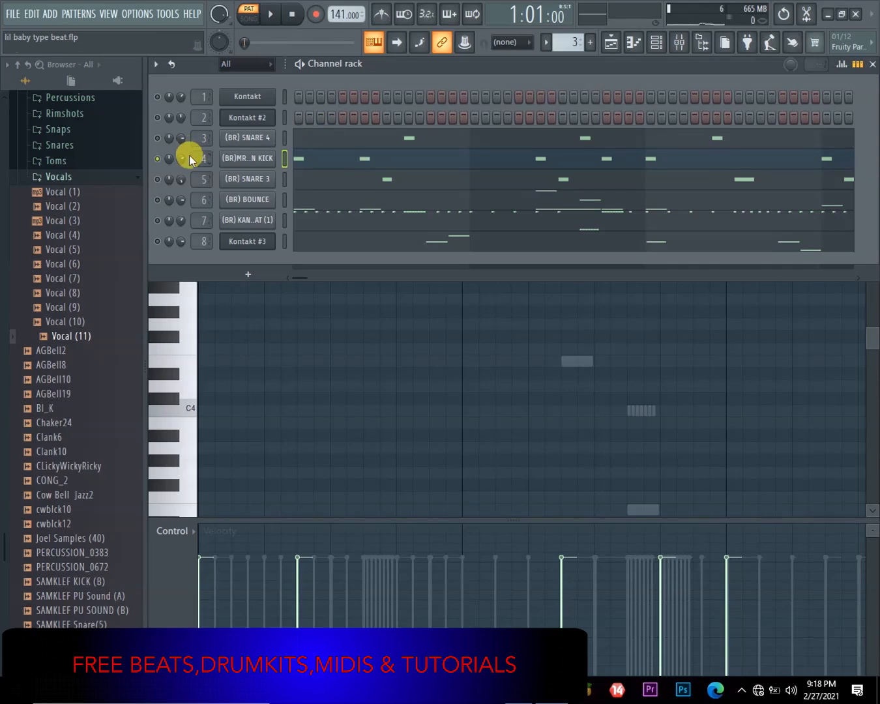
key("space")
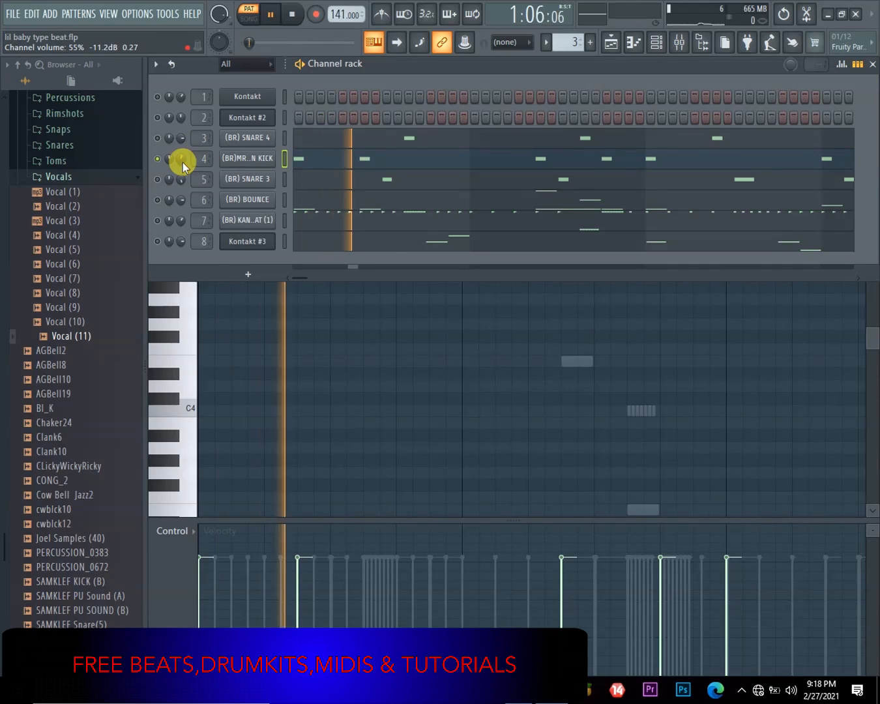
key("space")
left_click_drag(182, 163, 182, 159)
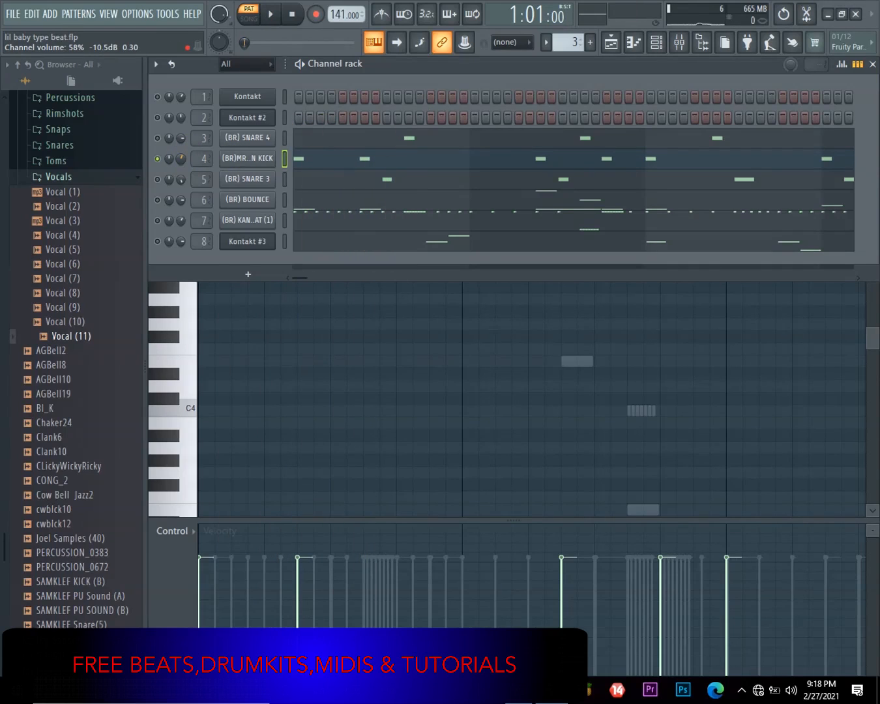
key("space")
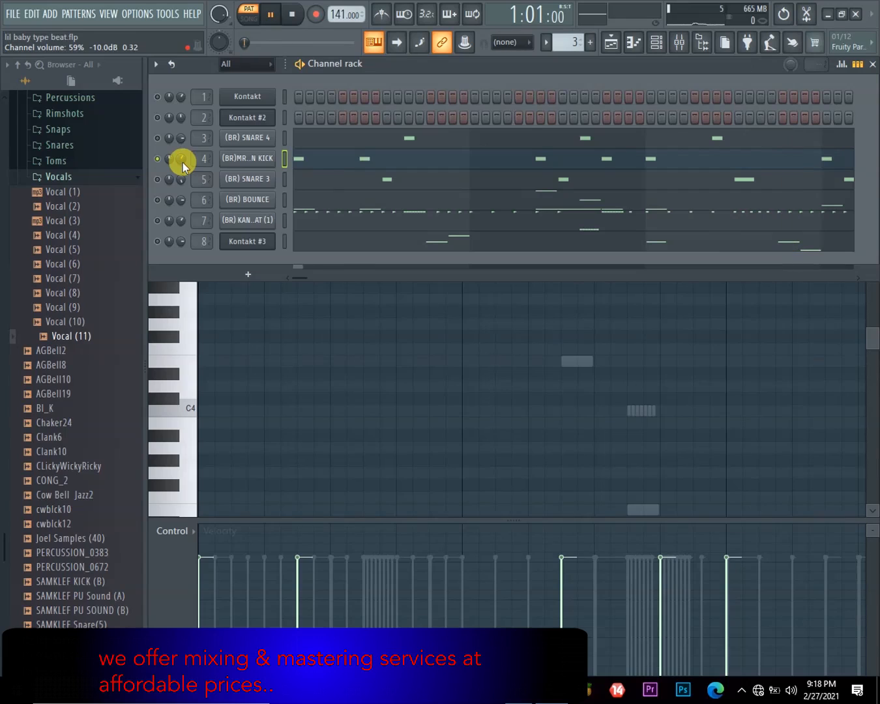
Step: Replay the soloed (BR)MR. UBER MAN KICK in Pattern 3 and settle its channel volume at 59% (-10.0 dB)
key("space")
mouse_move(182, 162)
left_mouse_down()
mouse_move(182, 171)
mouse_move(182, 155)
left_mouse_up()
key("space")
key("space")
left_click_drag(182, 155, 183, 154)
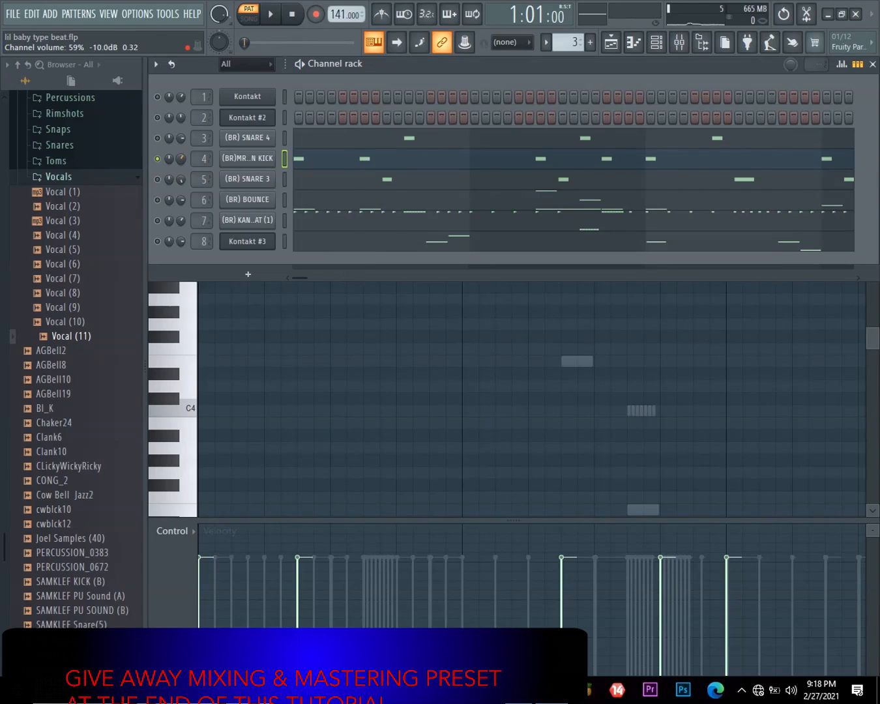
key("space")
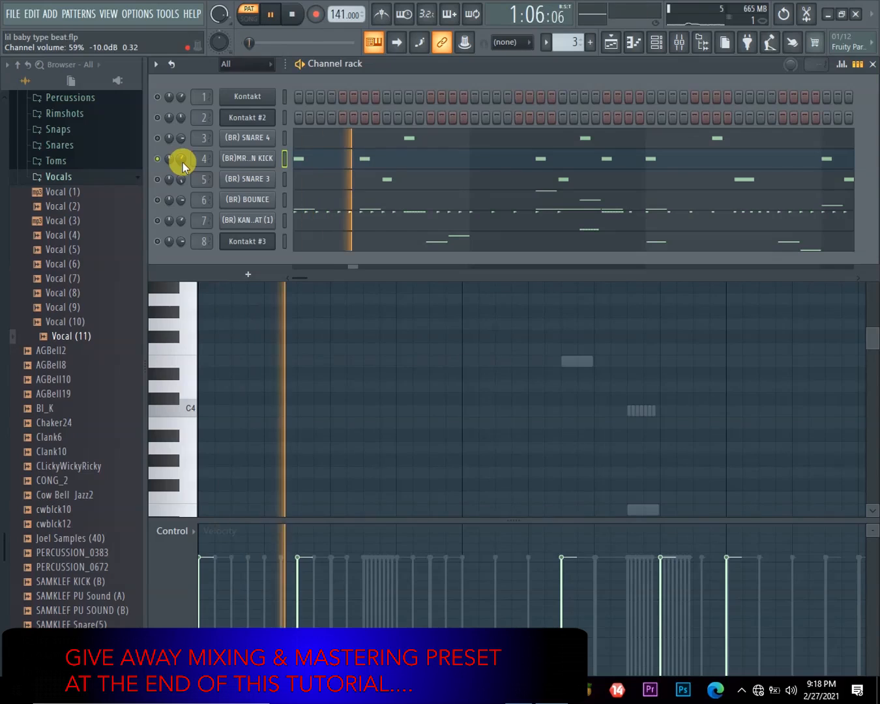
key("space")
key("space")
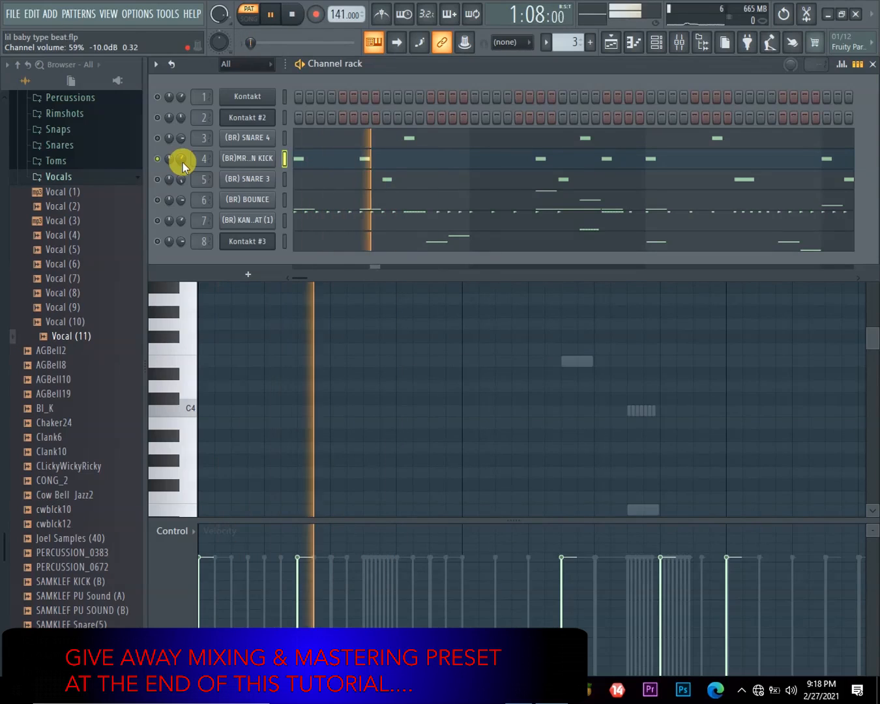
key("space")
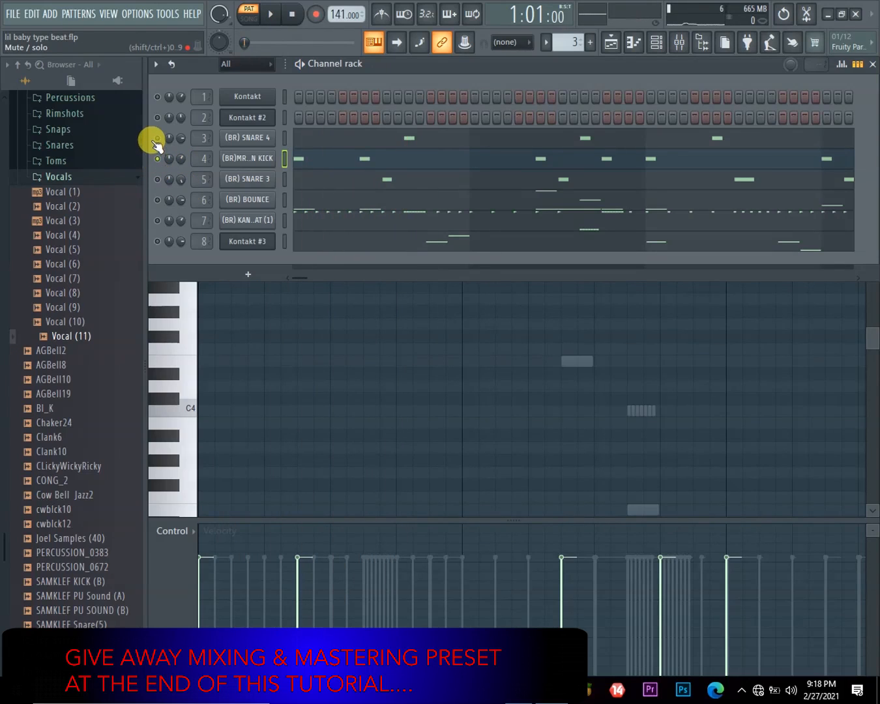
Step: Unmute the (BR) SNARE 3 channel alongside the kick and audition both in Pattern 3
key("space")
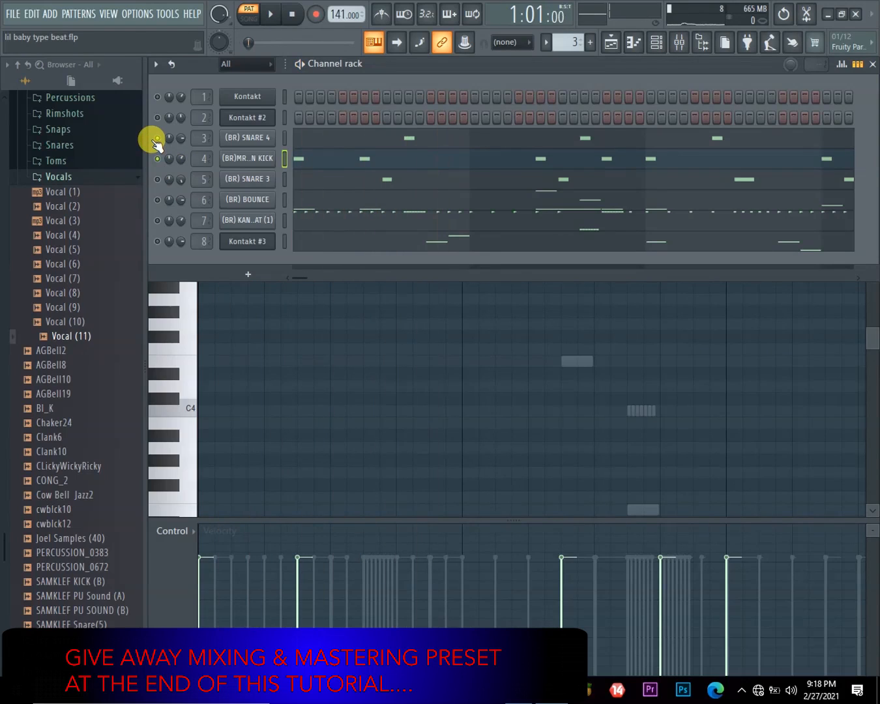
key("space")
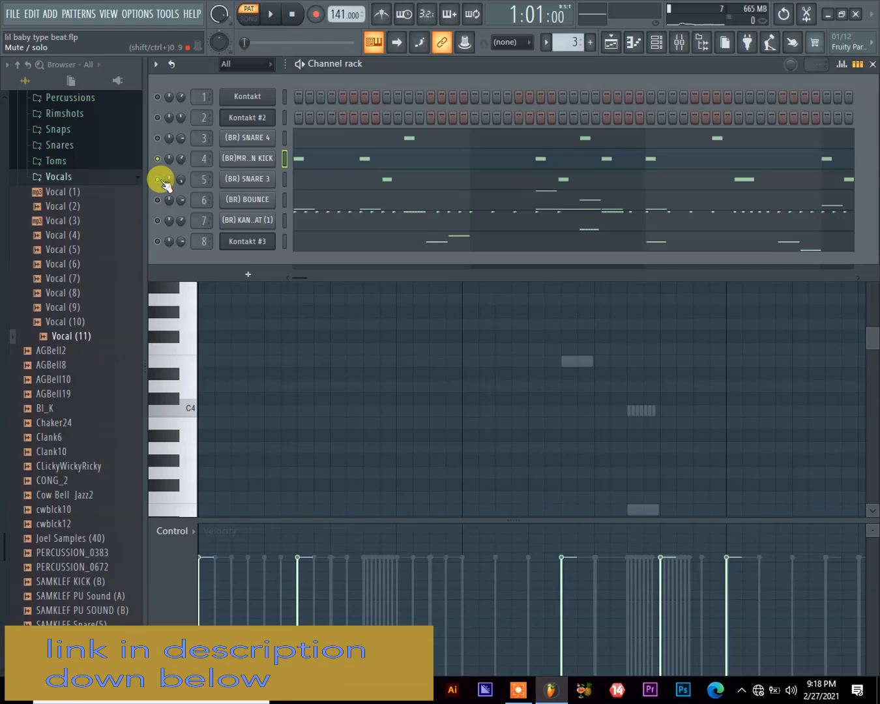
key("space")
key("space")
key("space")
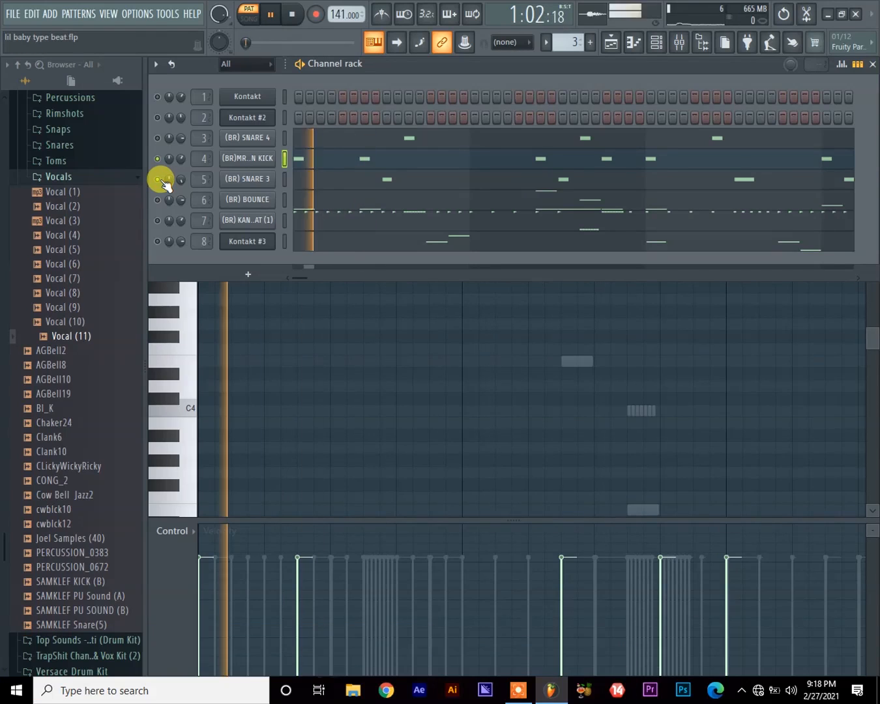
key("space")
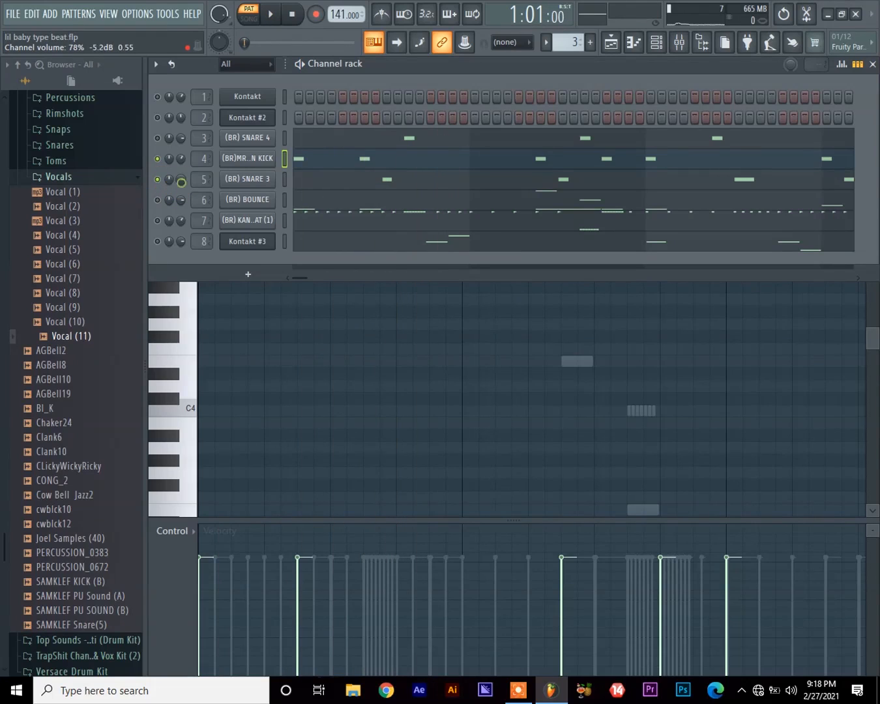
Step: Lower the (BR) SNARE 3 channel's volume to 56% (-11.0 dB), checking its balance against the kick with repeated playback
key("space")
key("space")
key("space")
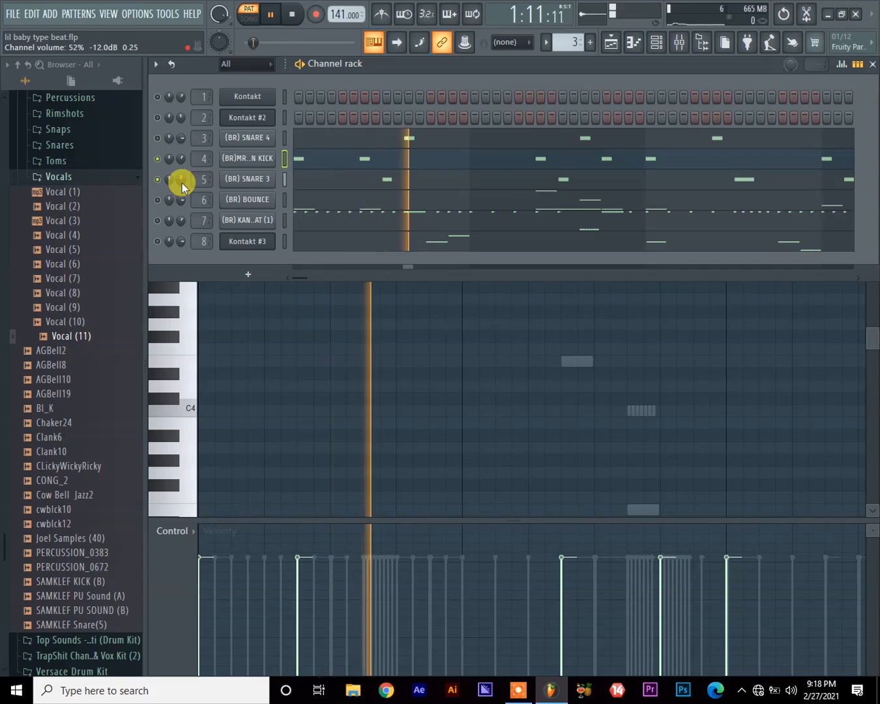
key("space")
left_click_drag(181, 185, 182, 185)
key("space")
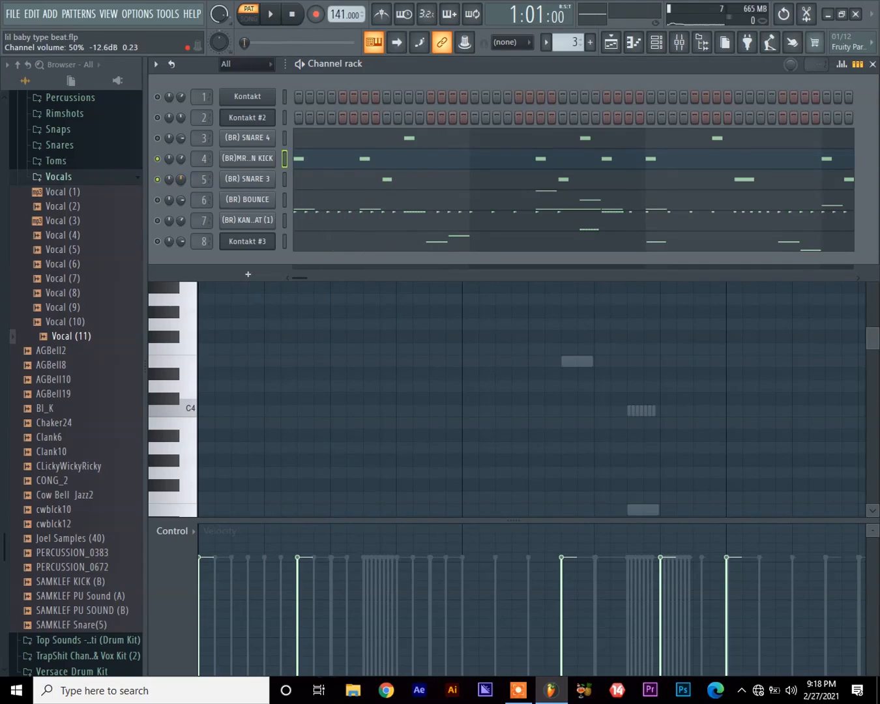
key("space")
key("space")
left_click_drag(183, 183, 182, 185)
key("space")
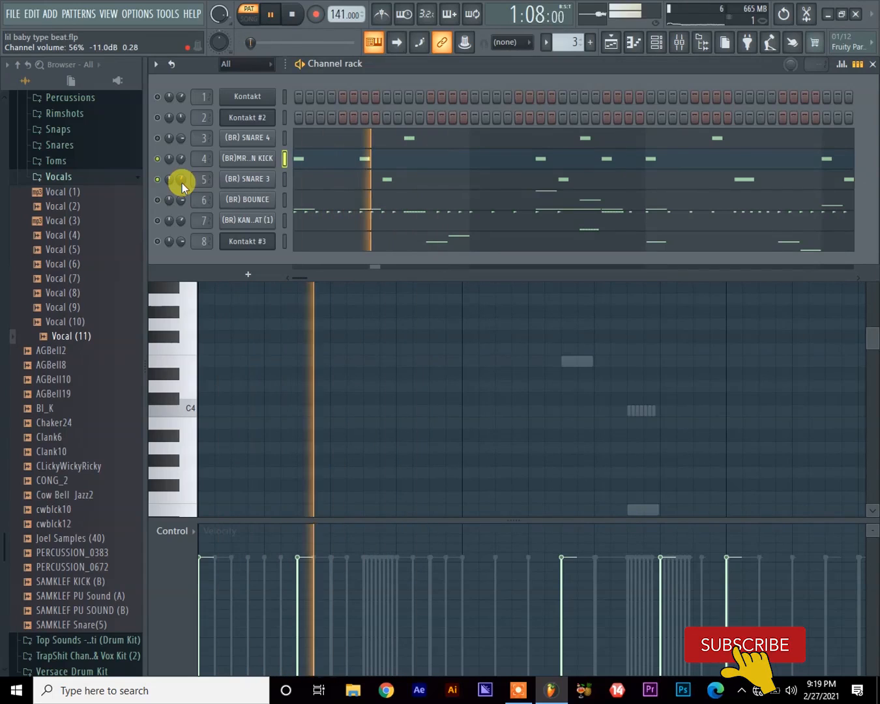
key("space")
key("space")
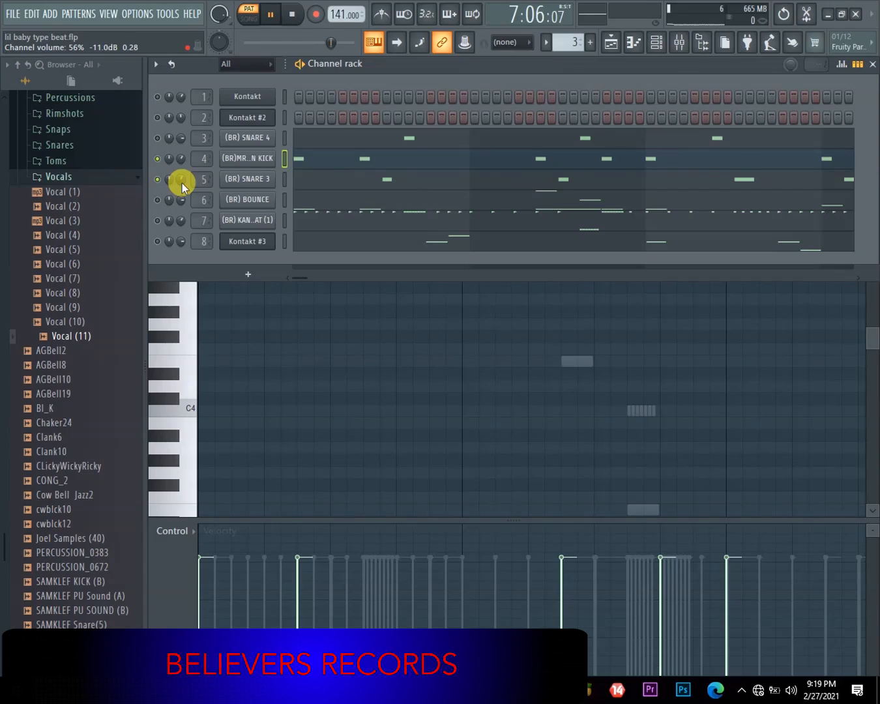
key("space")
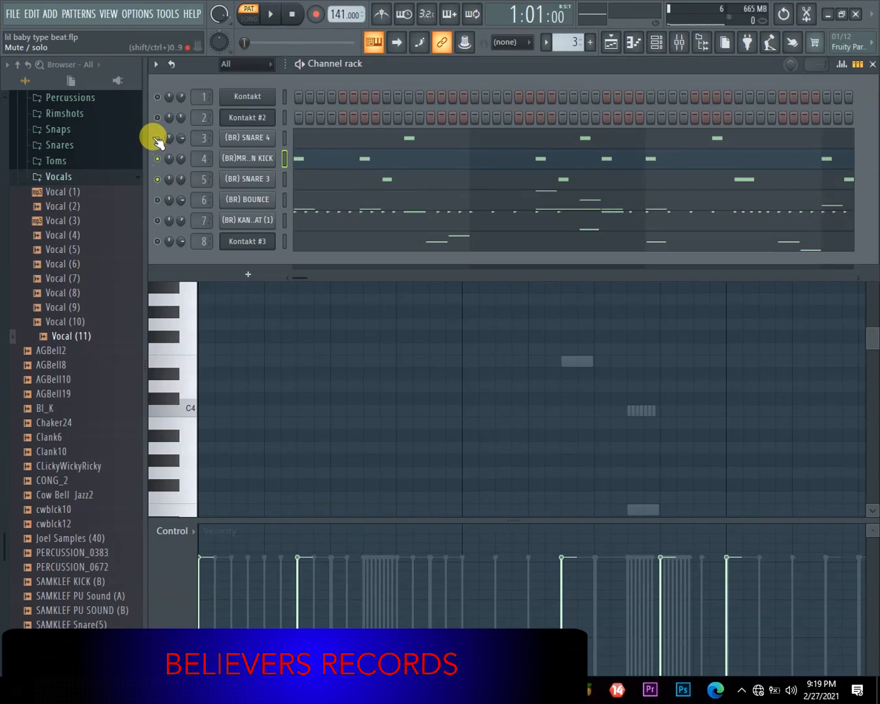
Step: Unmute the (BR) SNARE 4 channel and lower its volume to 58% (-10.5 dB), playing Pattern 3 to check it
key("space")
key("space")
key("space")
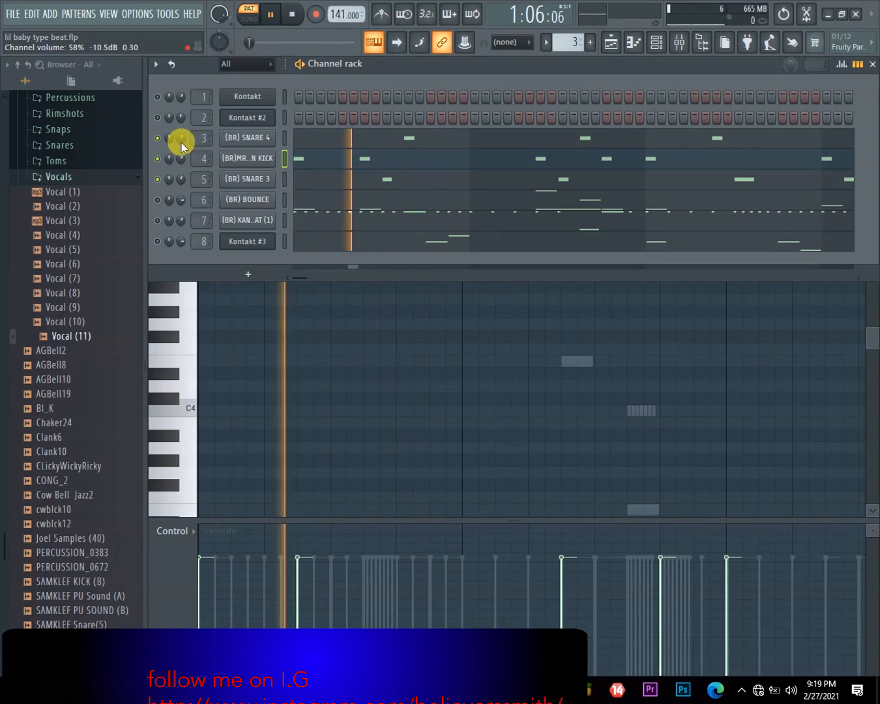
key("space")
key("space")
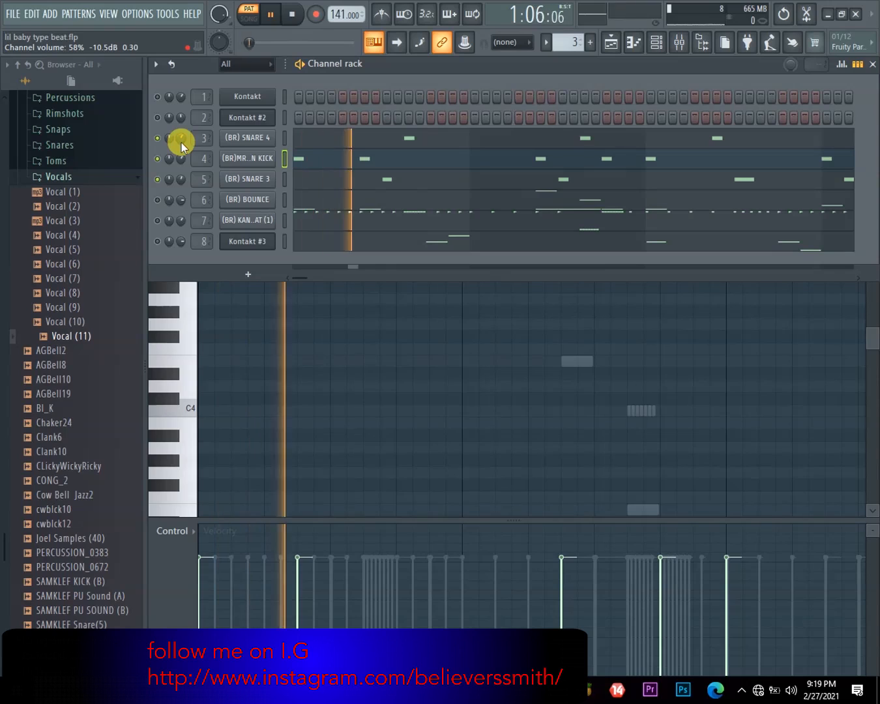
key("space")
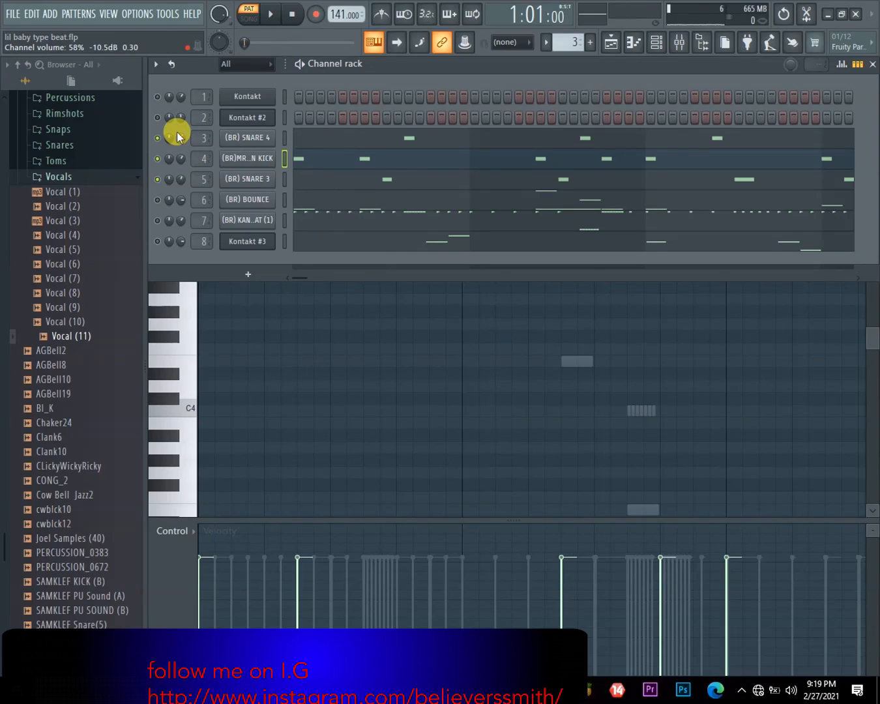
Step: Fine-tune the (BR) SNARE 4 channel's volume to 46% (-14.0 dB) while replaying Pattern 3
left_click_drag(178, 134, 178, 135)
key("space")
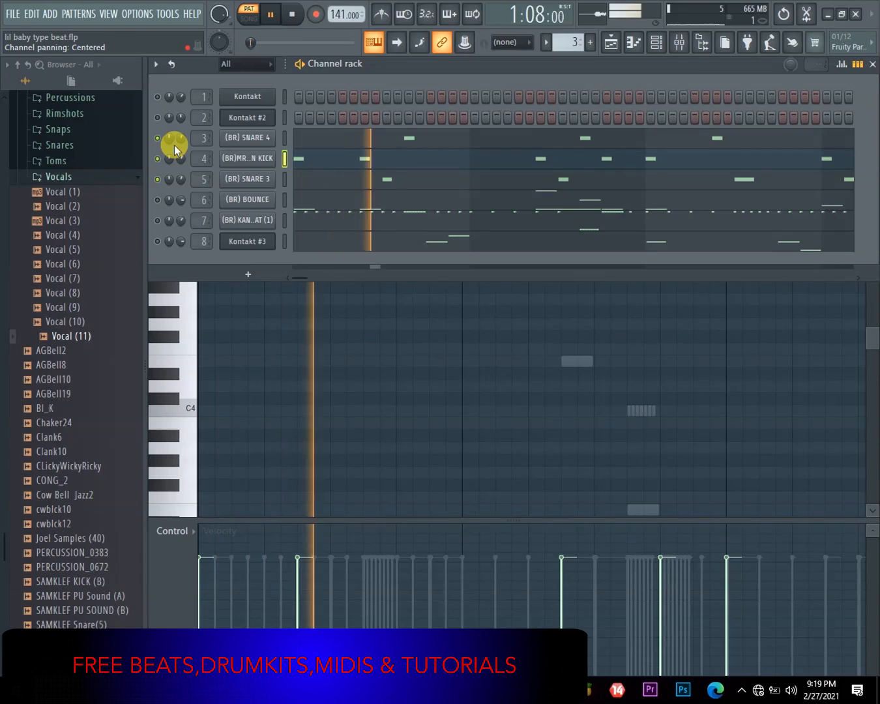
key("space")
key("space")
left_click_drag(182, 138, 183, 146)
key("space")
key("space")
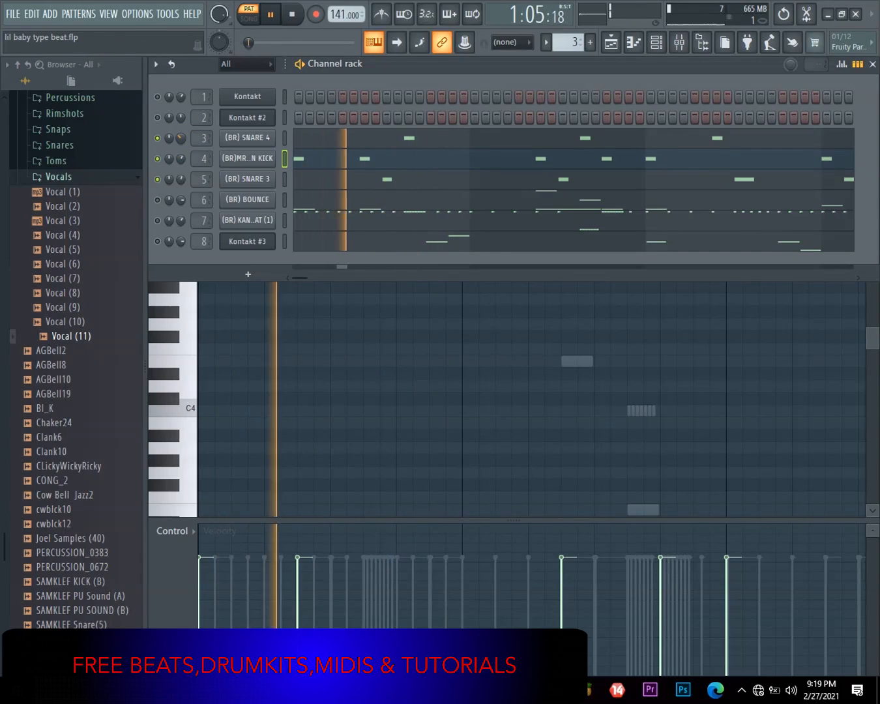
key("space")
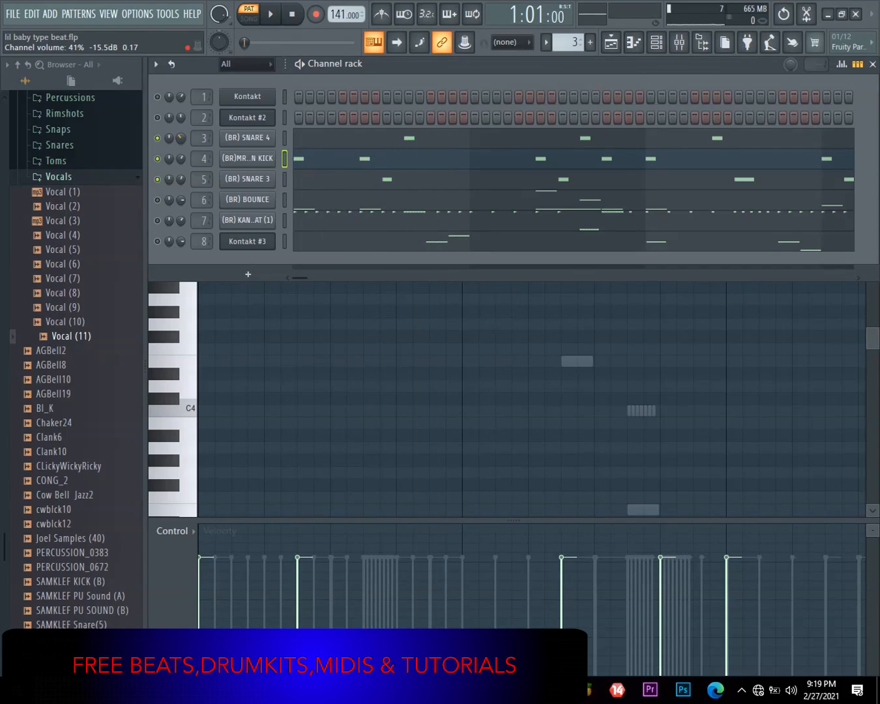
key("space")
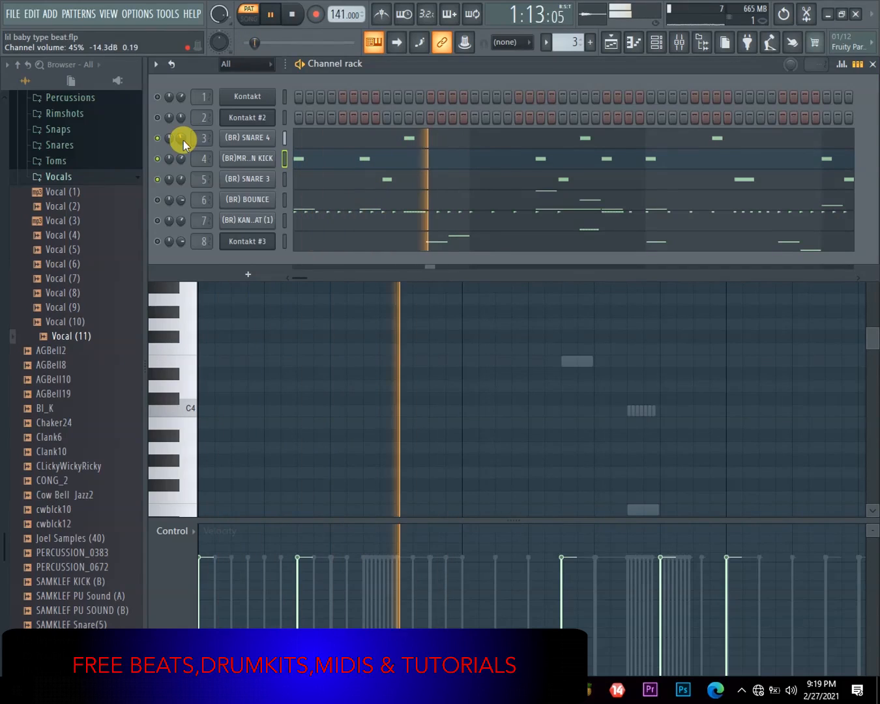
key("space")
left_click_drag(184, 140, 183, 146)
key("space")
key("space")
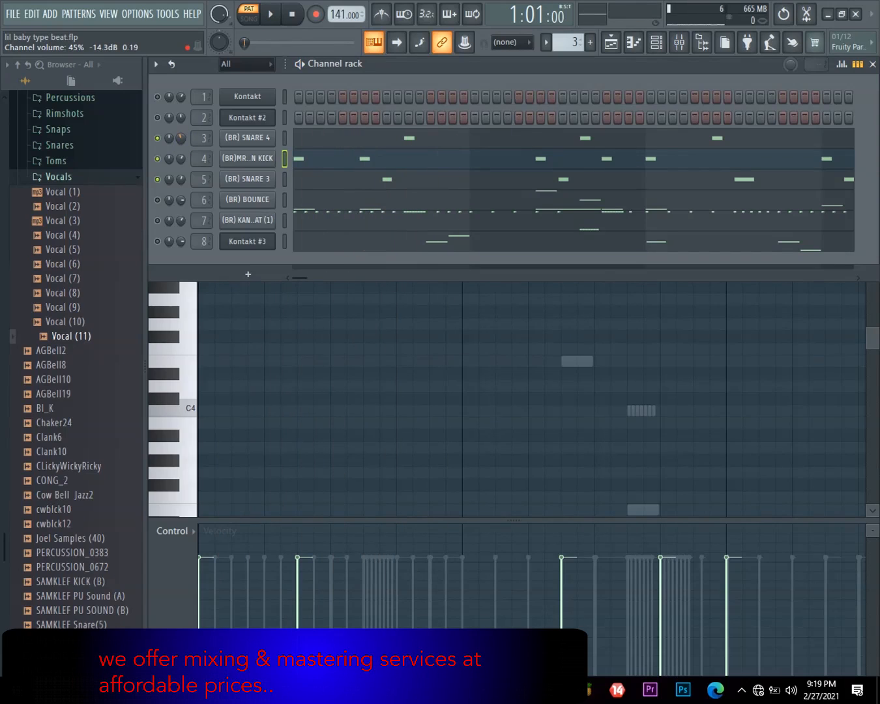
key("space")
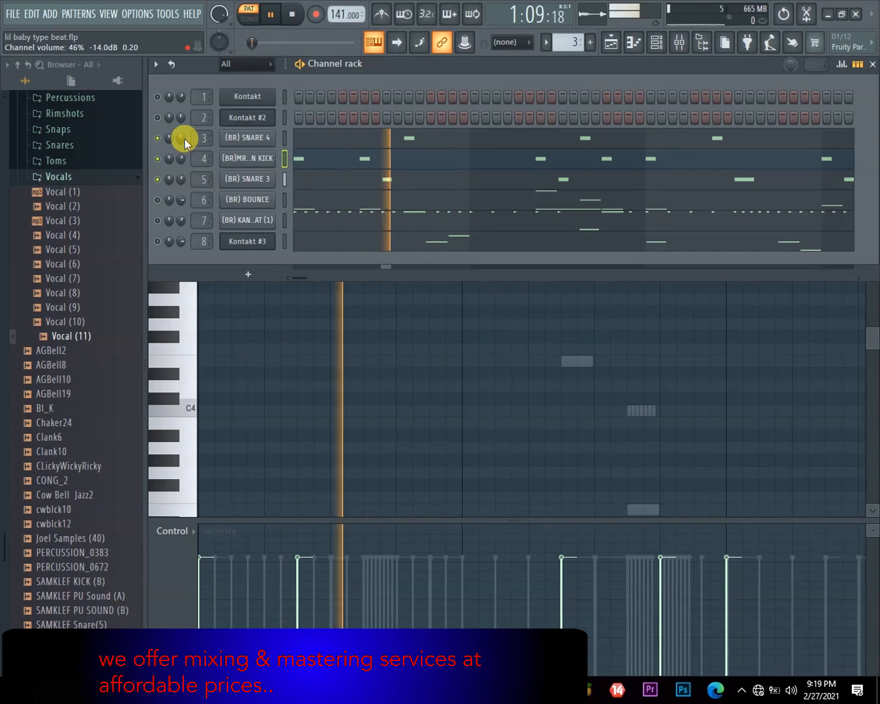
Step: Play Pattern 3 repeatedly to check the balance between the kick, (BR) SNARE 3 and (BR) SNARE 4
key("space")
key("space")
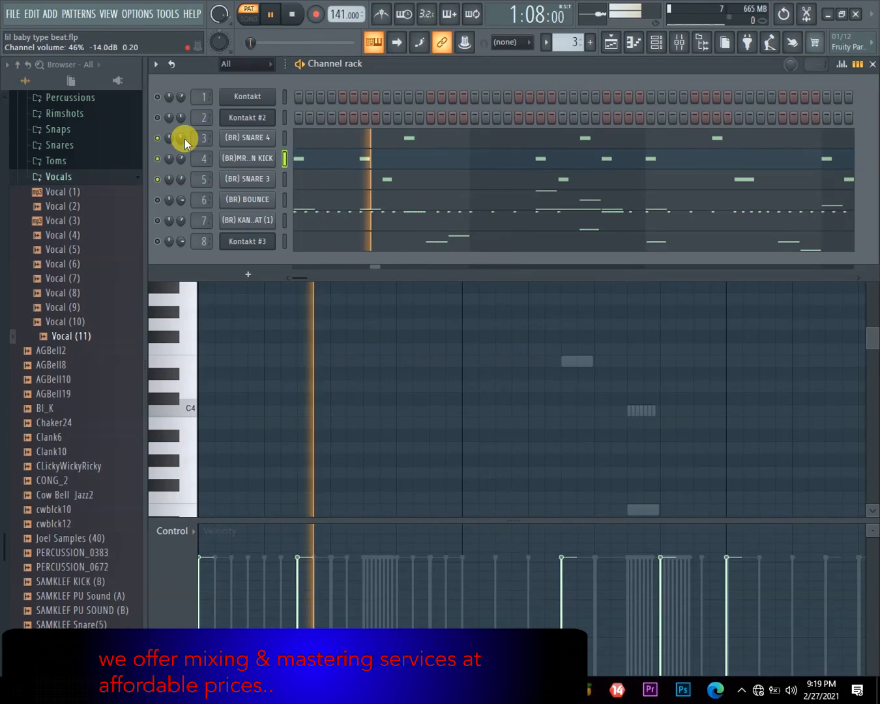
key("space")
key("space")
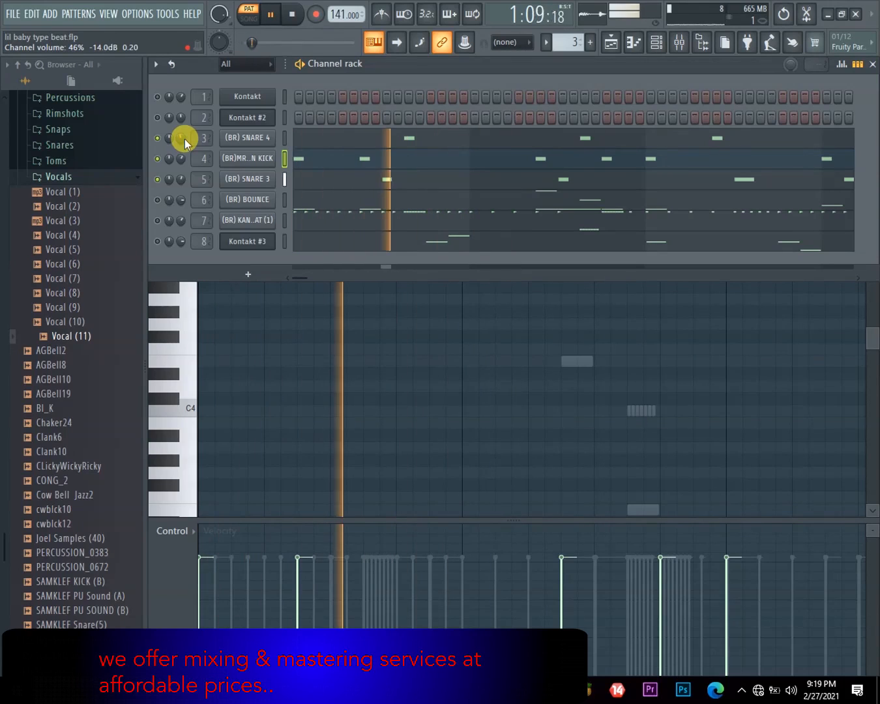
key("space")
key("space")
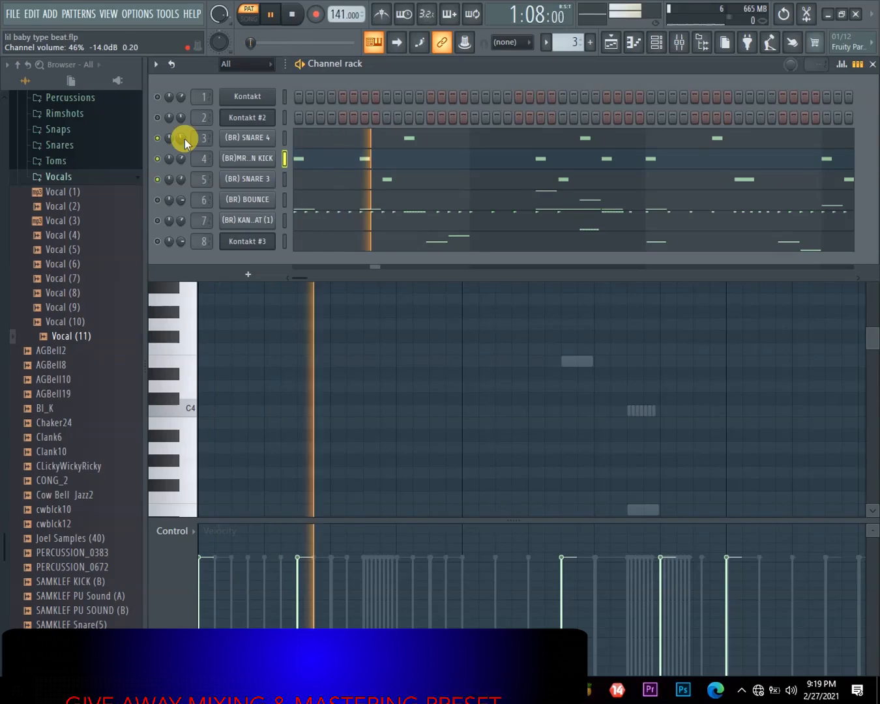
key("space")
key("space")
key("space")
key("space")
key("space")
key("space")
key("space")
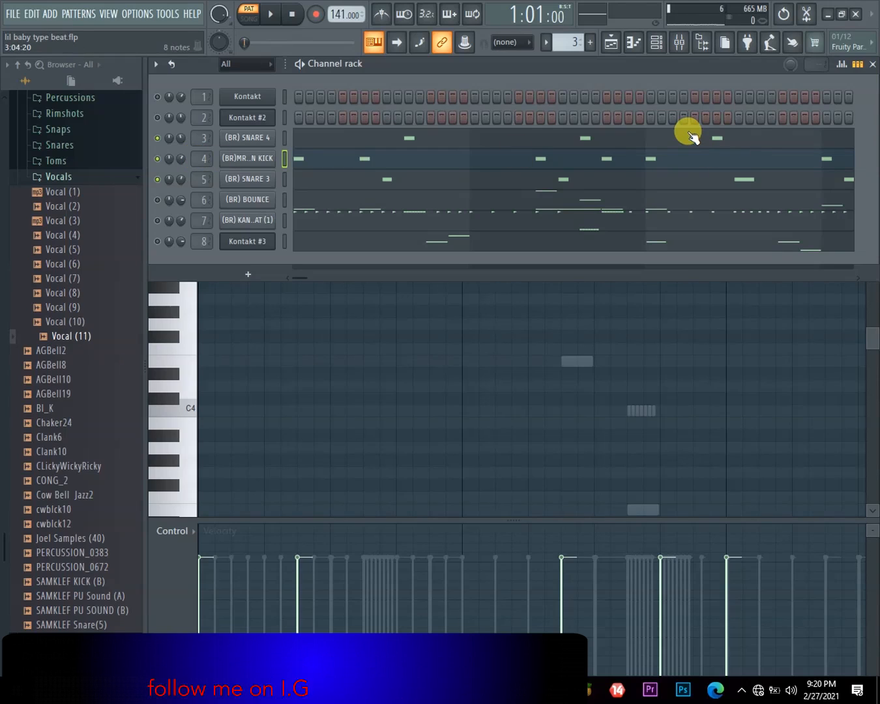
Step: Delete the Fruity Limiter from slot 10 of the Master track in the mixer
left_click(678, 43)
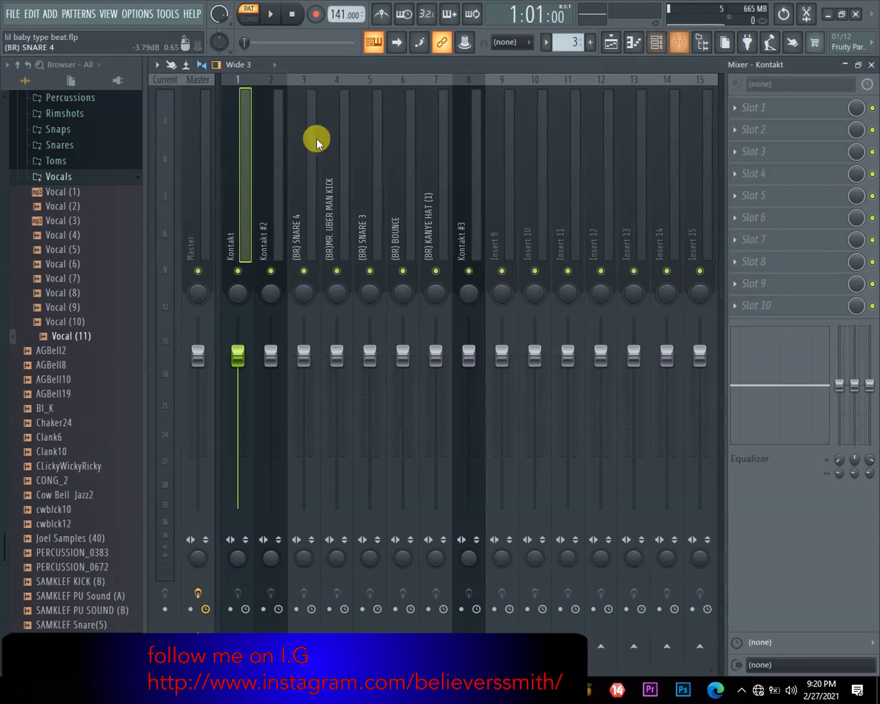
left_click(206, 241)
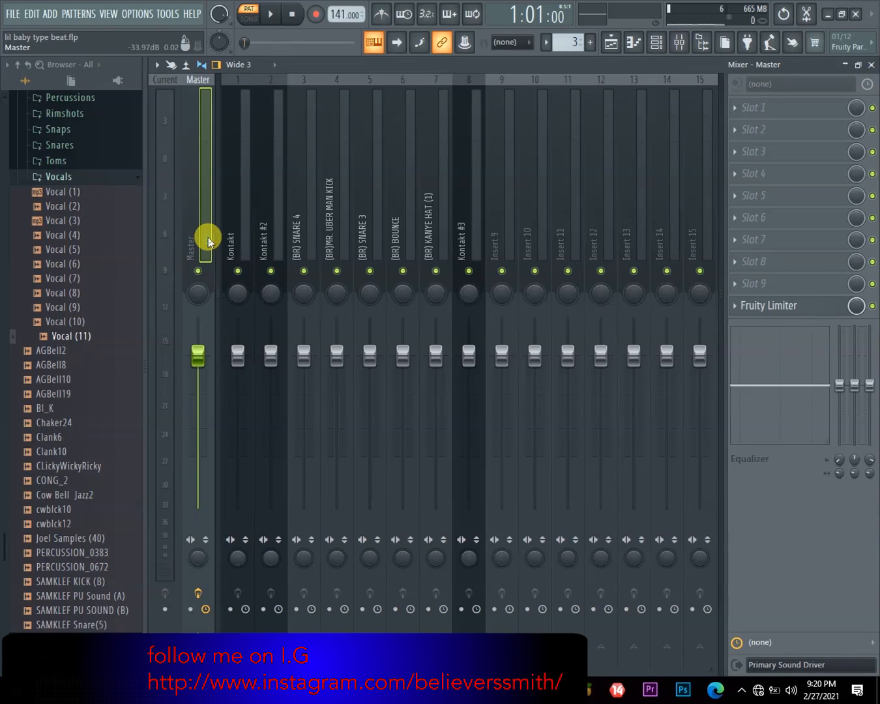
left_click(740, 307)
left_click(751, 339)
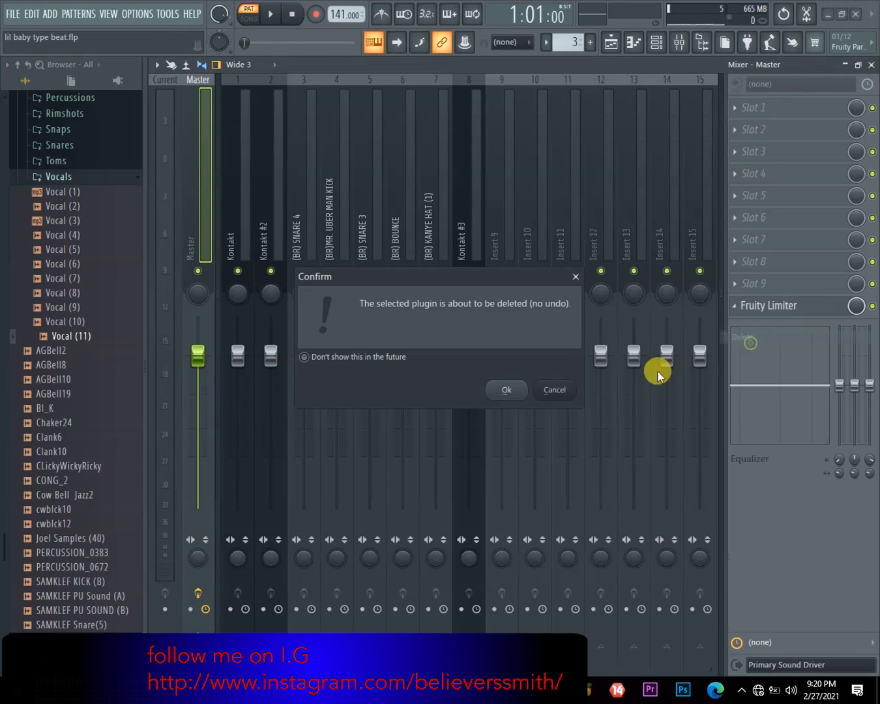
left_click(512, 389)
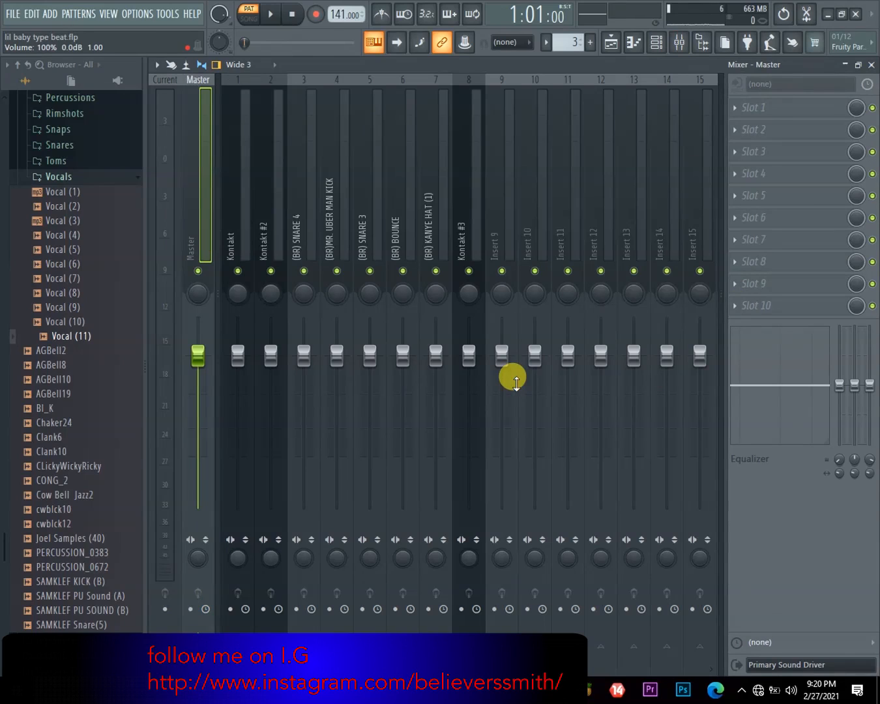
Step: Look through the effect plugins available for slot 1 of the Master track
left_click(734, 114)
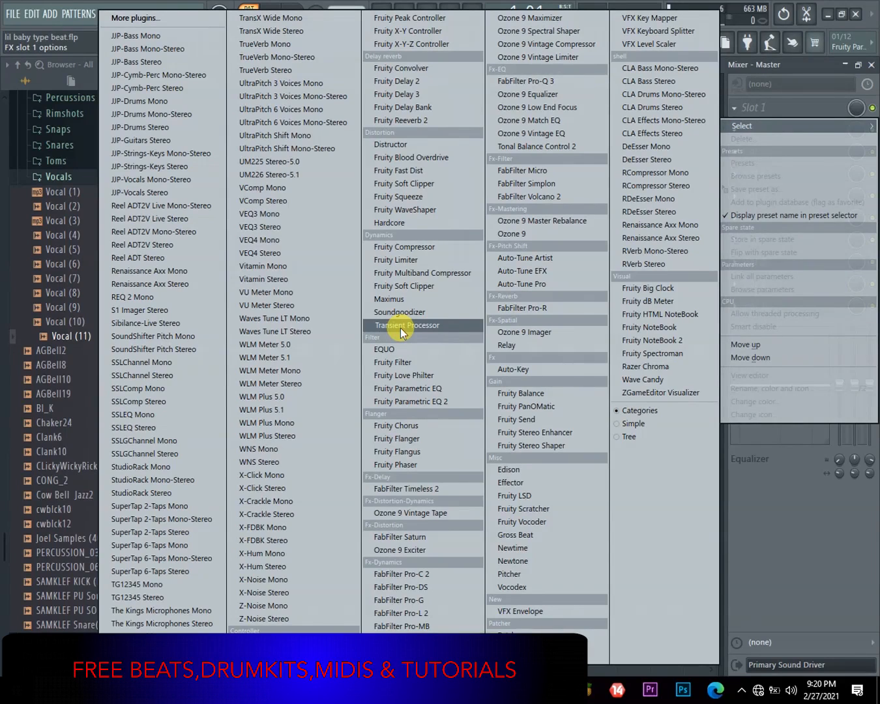
left_click(1, 248)
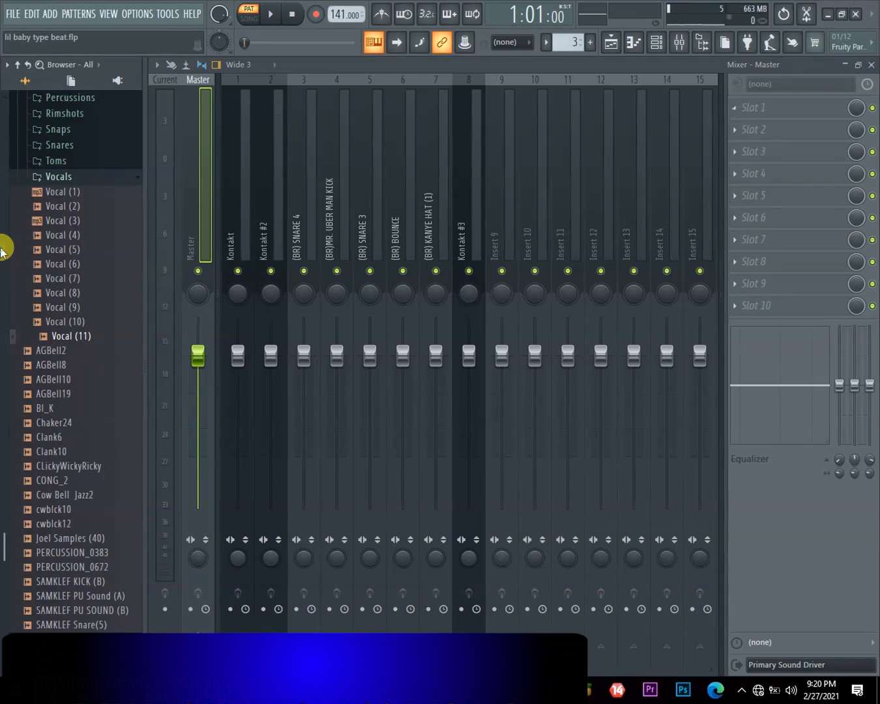
Step: Look through the recent files and the installed VST3 effects in the browser, then collapse the folder structure
left_click(26, 77)
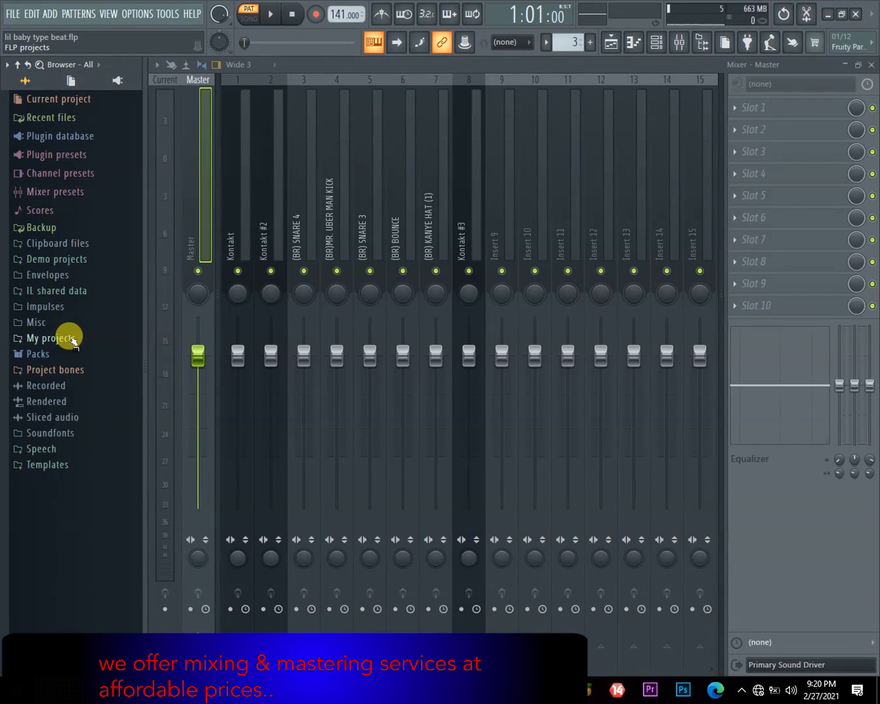
left_click(72, 339)
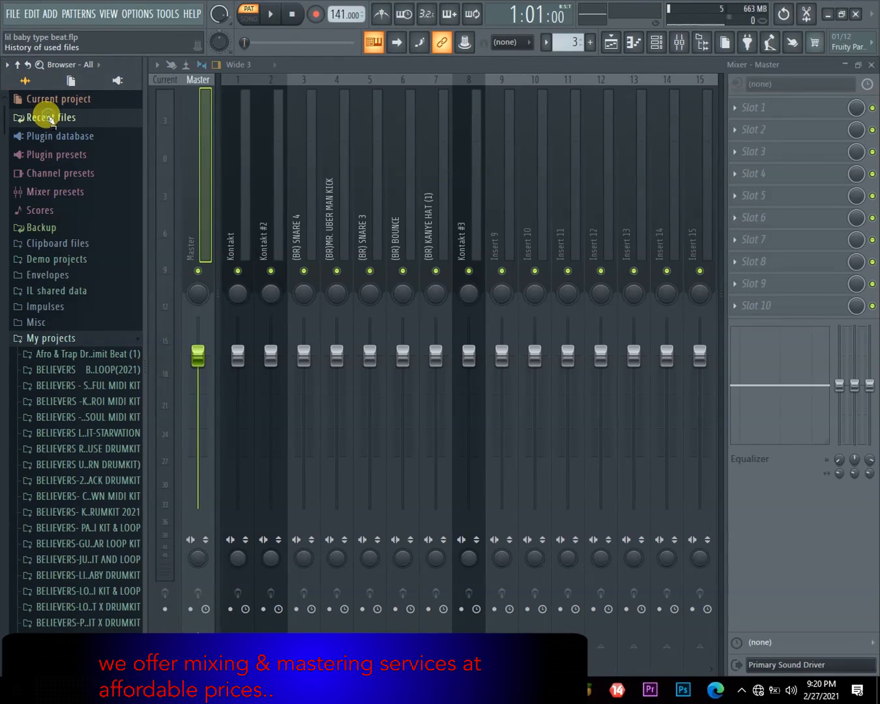
left_click(51, 127)
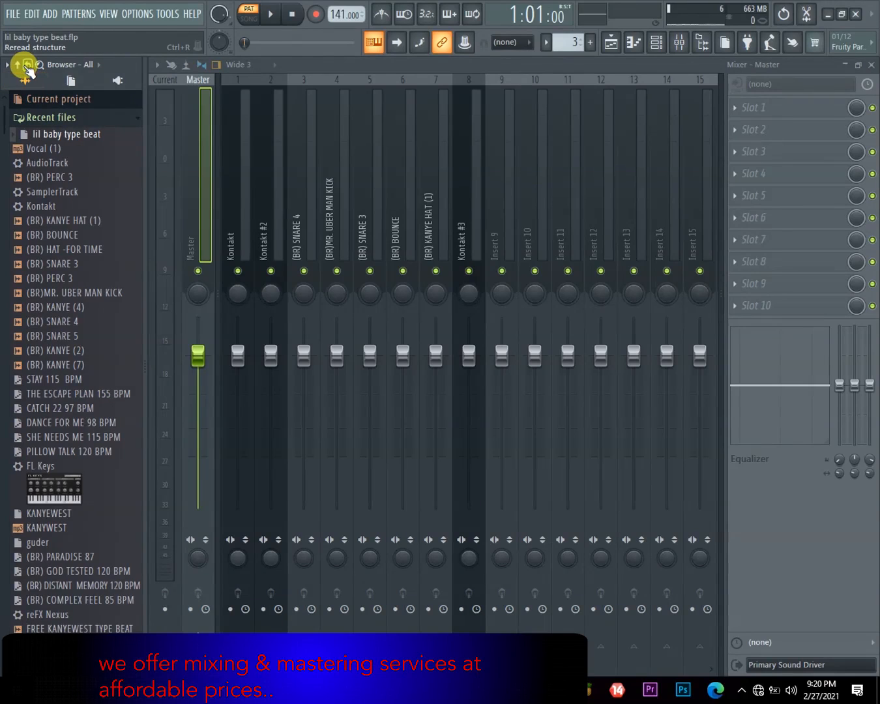
left_click(16, 65)
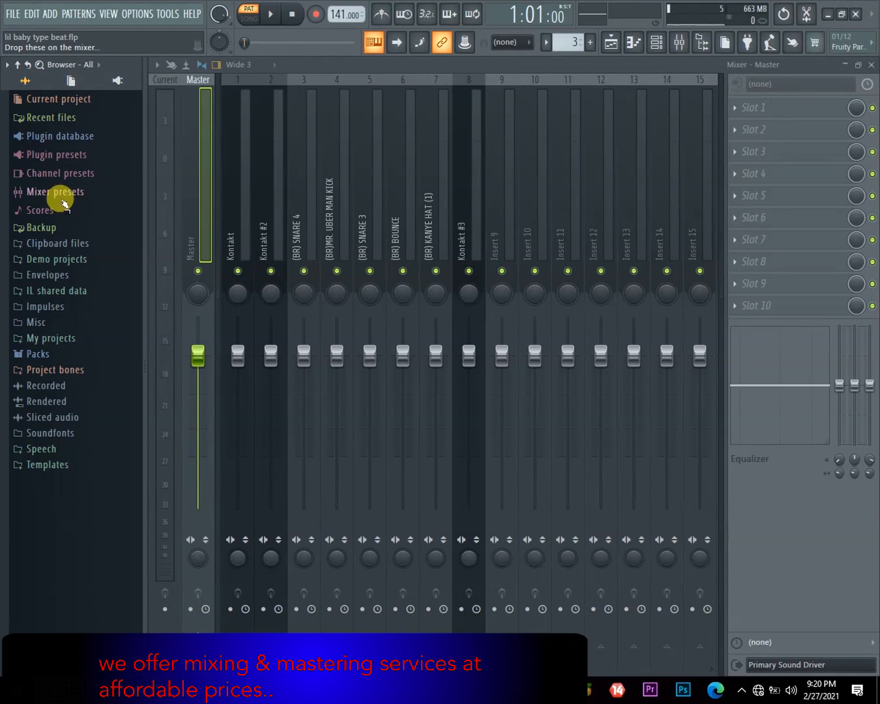
left_click(70, 137)
left_click(73, 184)
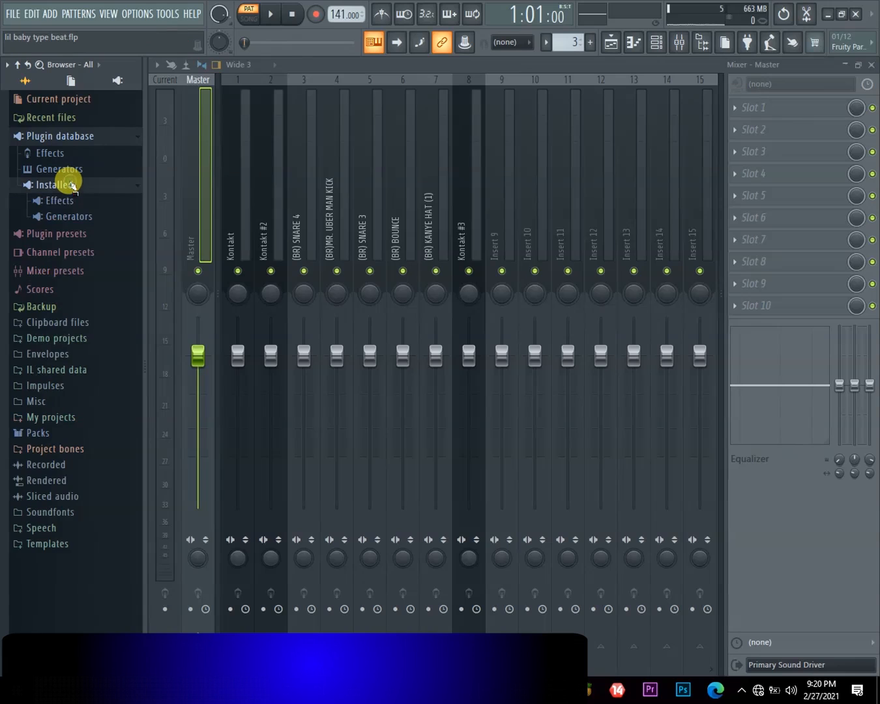
left_click(65, 201)
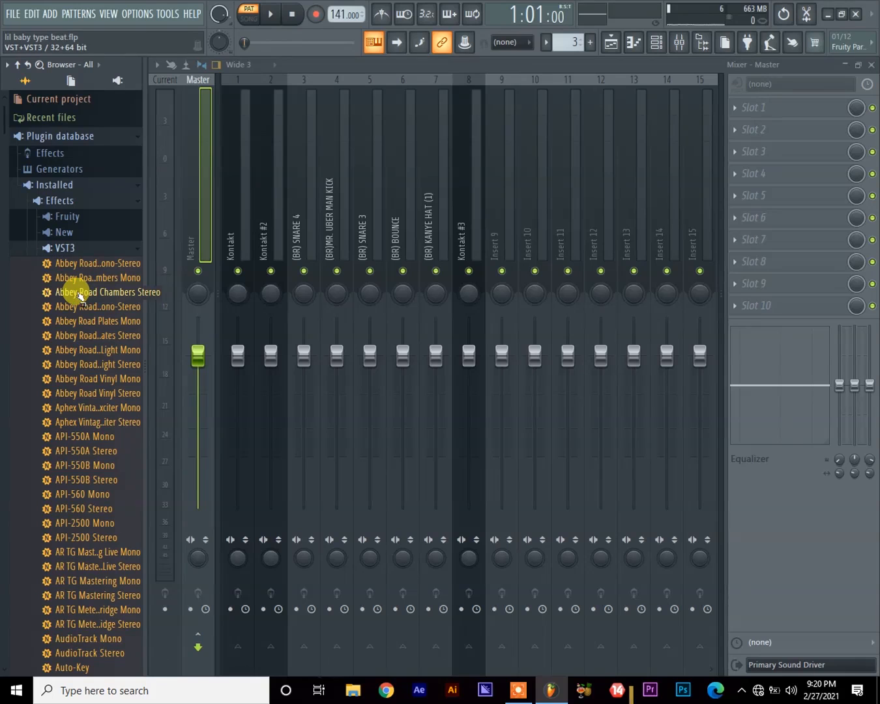
left_click(18, 65)
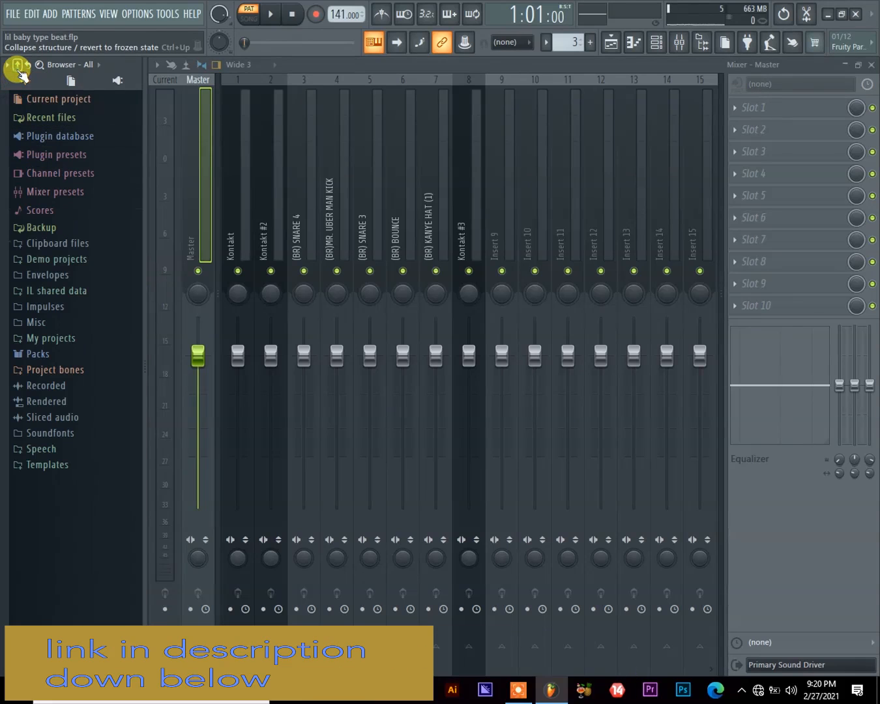
Step: Load Fruity Limiter into slot 1 of the Master track and raise its gain while playing Pattern 3
left_click(736, 110)
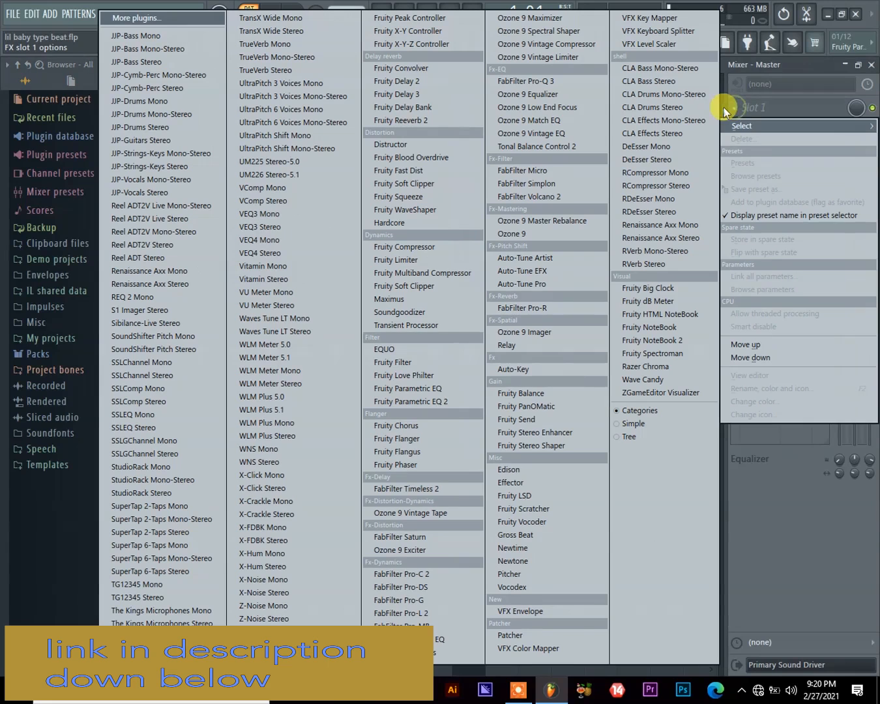
left_click(411, 264)
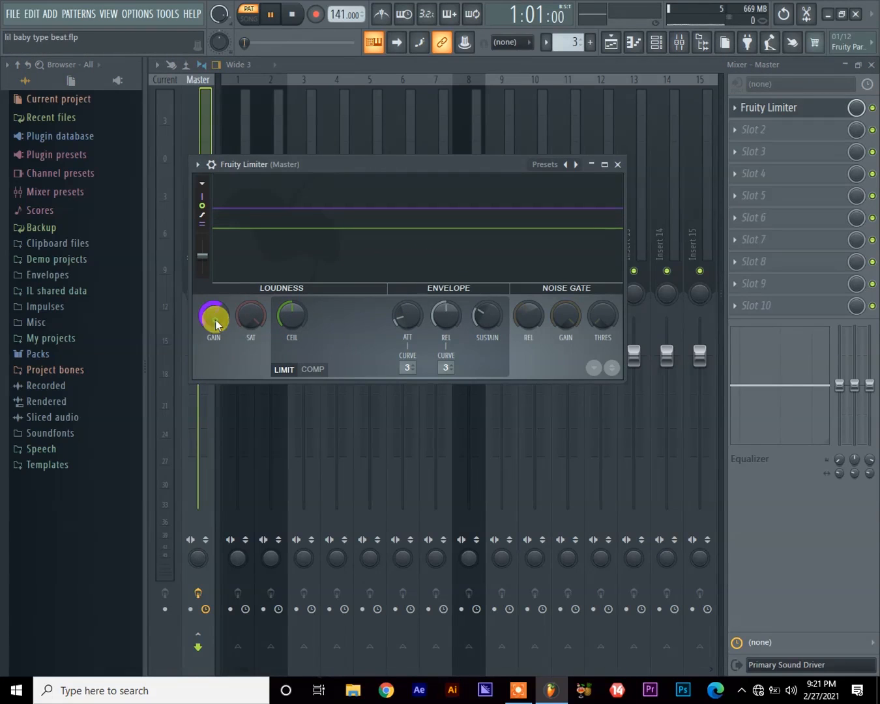
key("space")
mouse_move(215, 320)
left_mouse_down()
mouse_move(215, 287)
mouse_move(219, 308)
left_mouse_up()
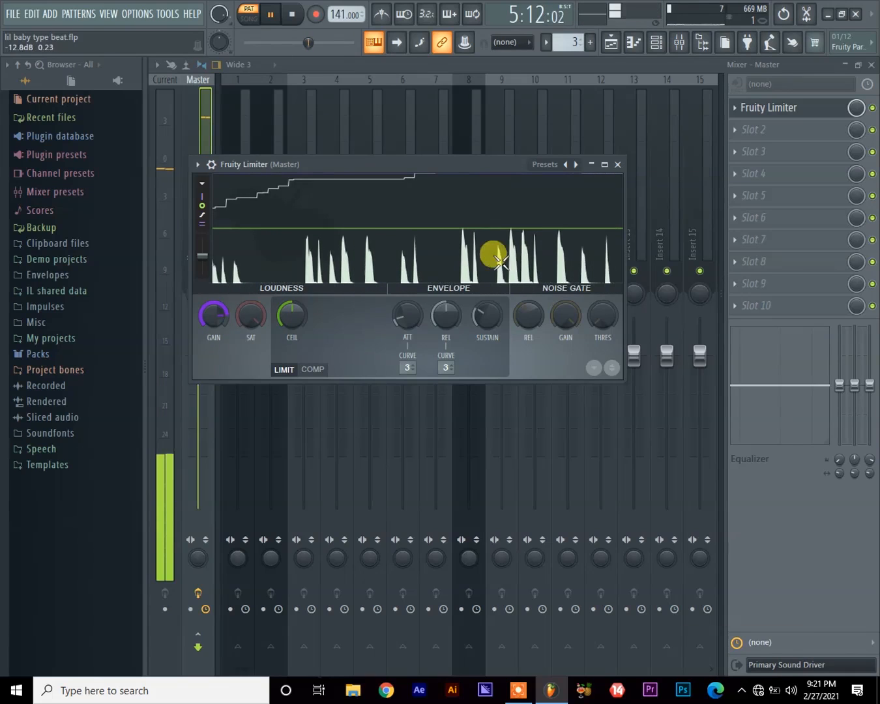
Step: Show the channel rack and set the (BR) SNARE 4 volume to 41% (-15.5 dB) while replaying Pattern 3
left_click(655, 43)
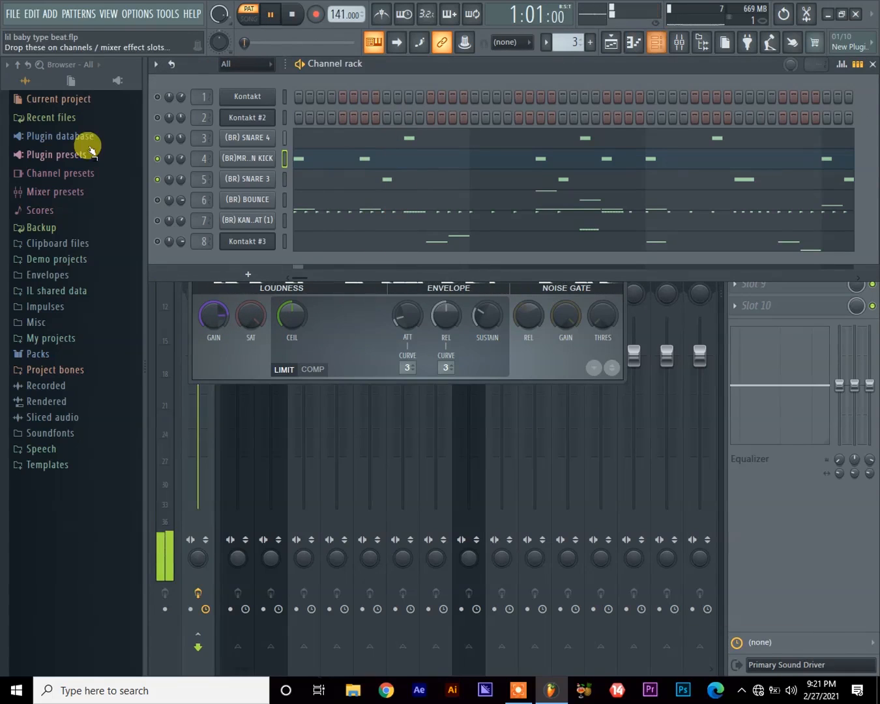
key("space")
left_click_drag(177, 140, 181, 144)
key("space")
key("space")
key("space")
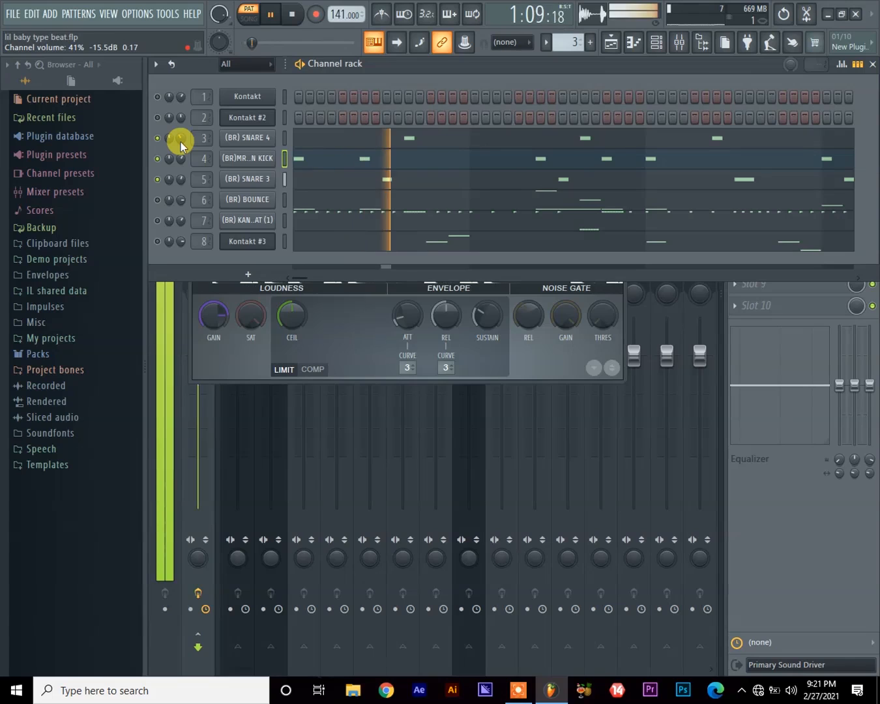
key("space")
key("space")
Step: Try (BR) SNARE 4 volumes of 46% and 44% while restarting Pattern 3 to compare them
left_click_drag(180, 141, 181, 136)
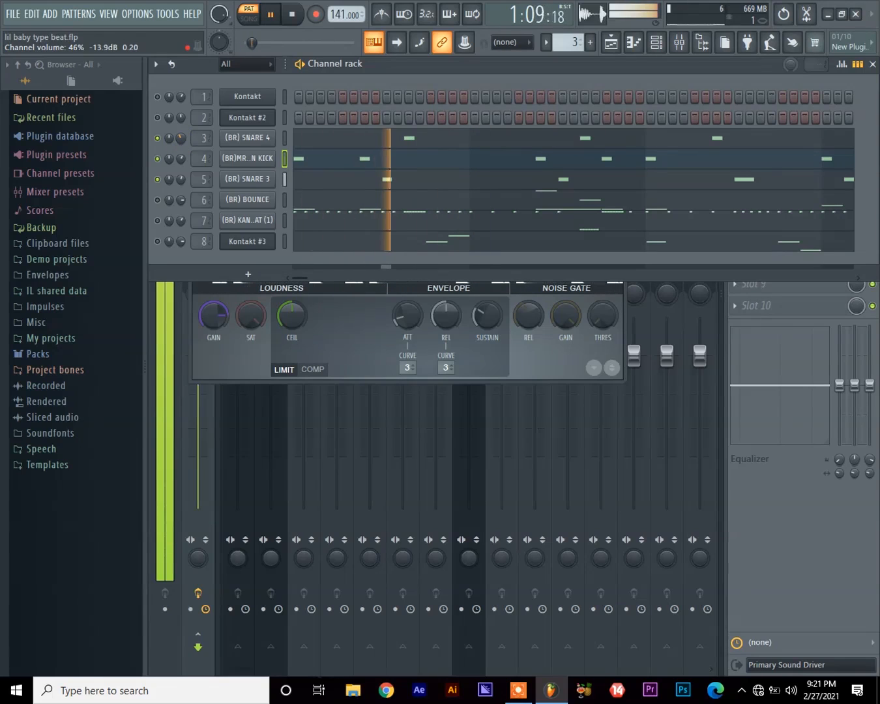
key("space")
key("space")
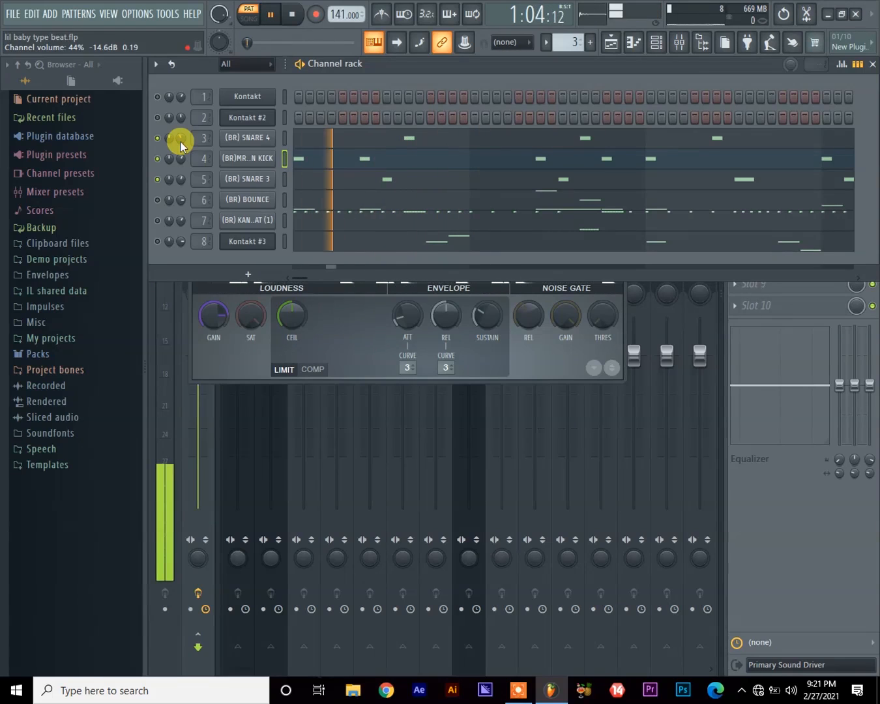
key("space")
key("space")
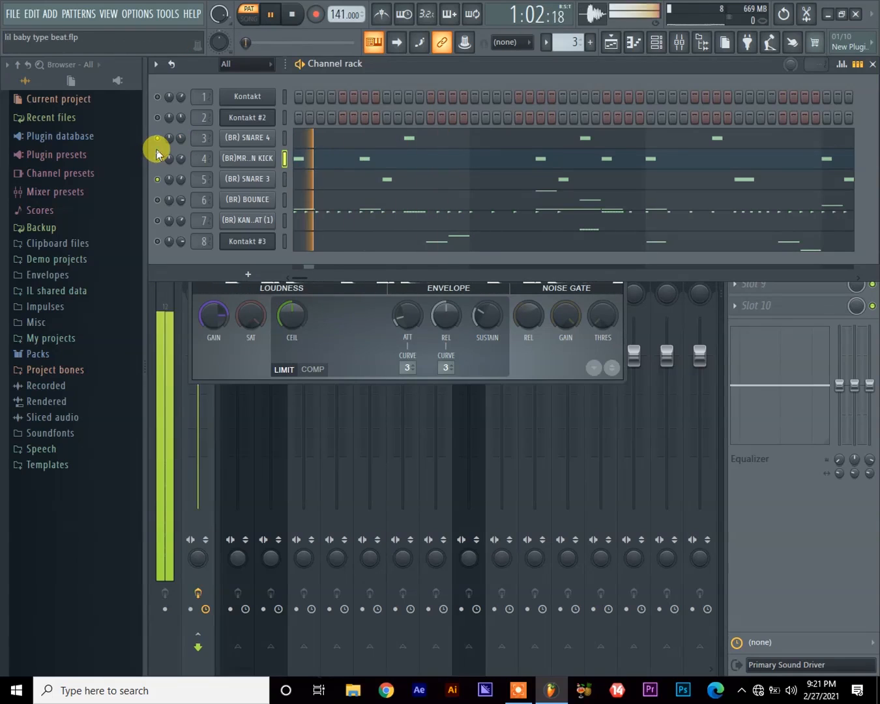
key("space")
key("space")
Step: Try (BR) SNARE 4 volumes of 29%, 38%, 39% and 34% against the kick and (BR) SNARE 3 in Pattern 3
left_click_drag(180, 139, 182, 140)
key("space")
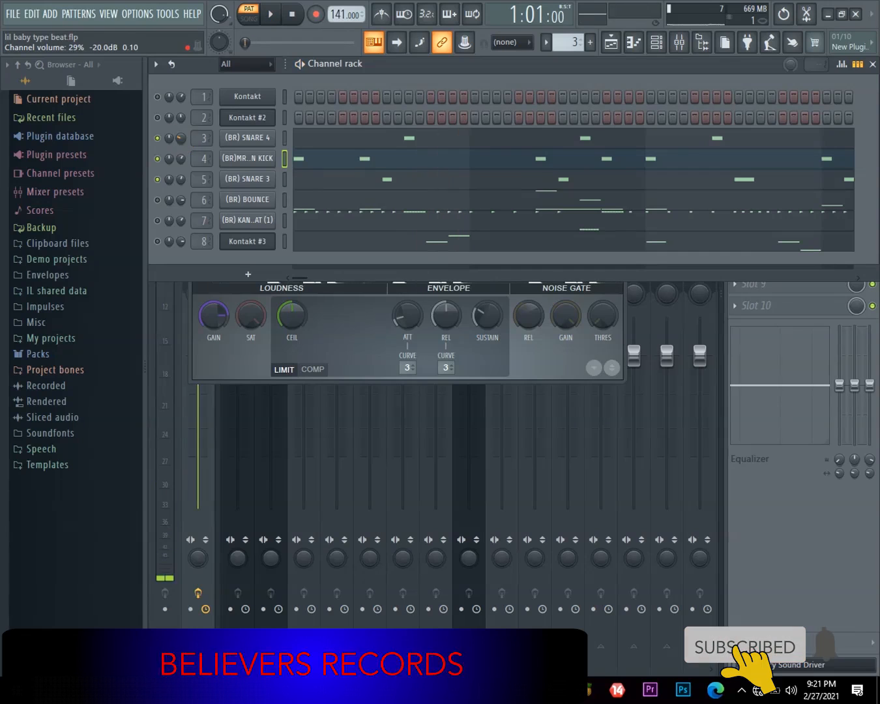
key("space")
key("space")
key("space")
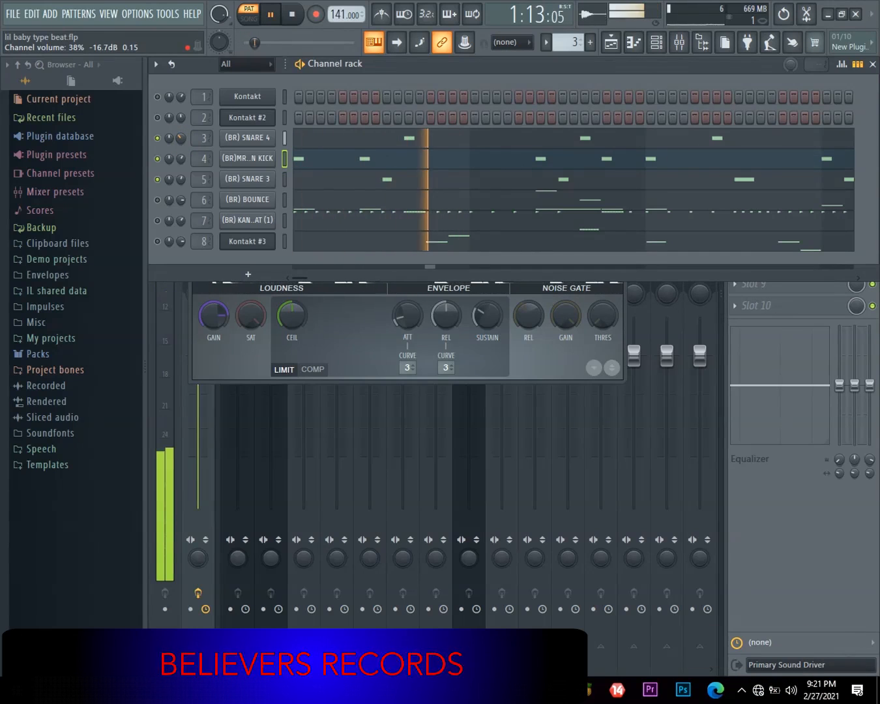
key("space")
key("space")
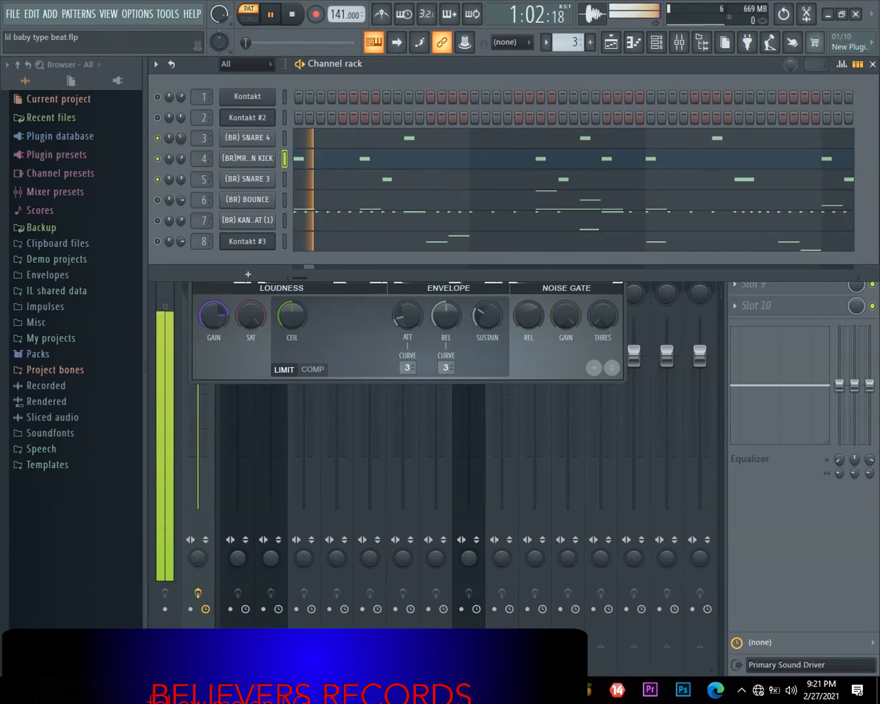
key("space")
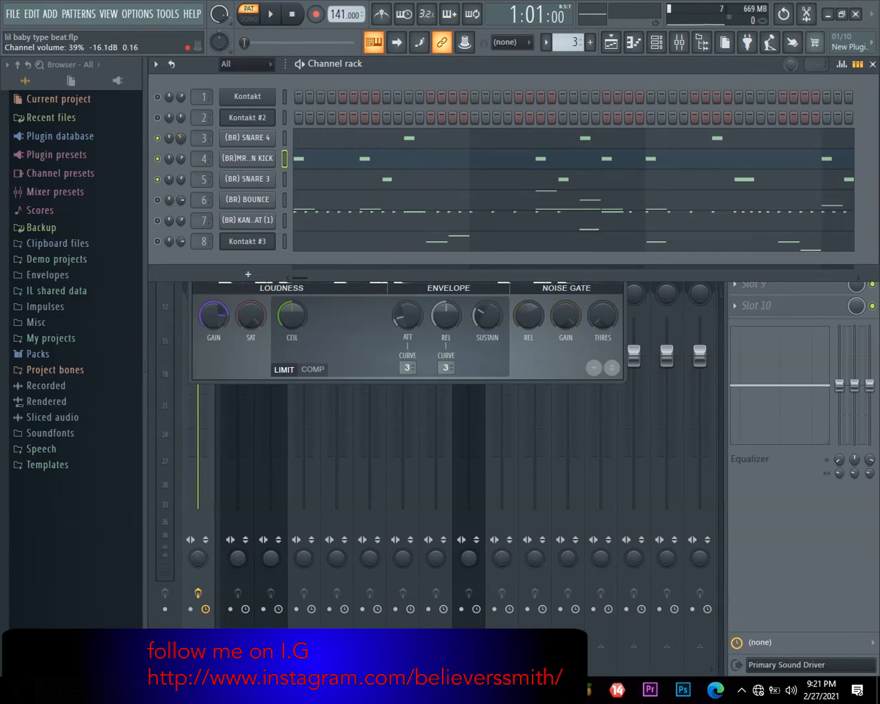
key("space")
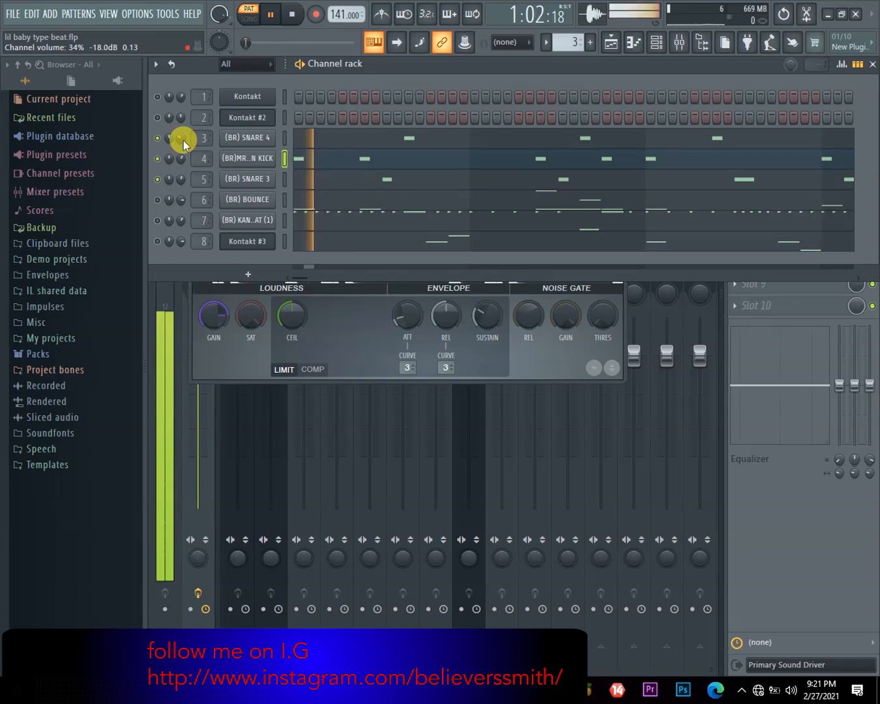
key("space")
Step: Set the (BR) SNARE 4 channel's volume to 42% (-15.1 dB) while replaying Pattern 3
left_click_drag(182, 138, 183, 130)
key("space")
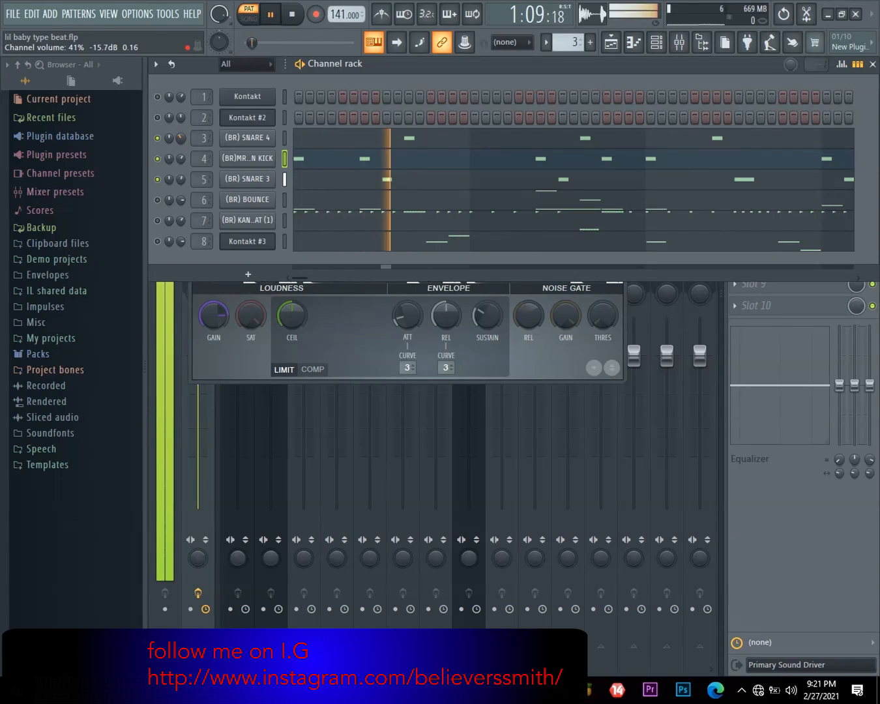
key("space")
left_click_drag(180, 141, 182, 137)
key("space")
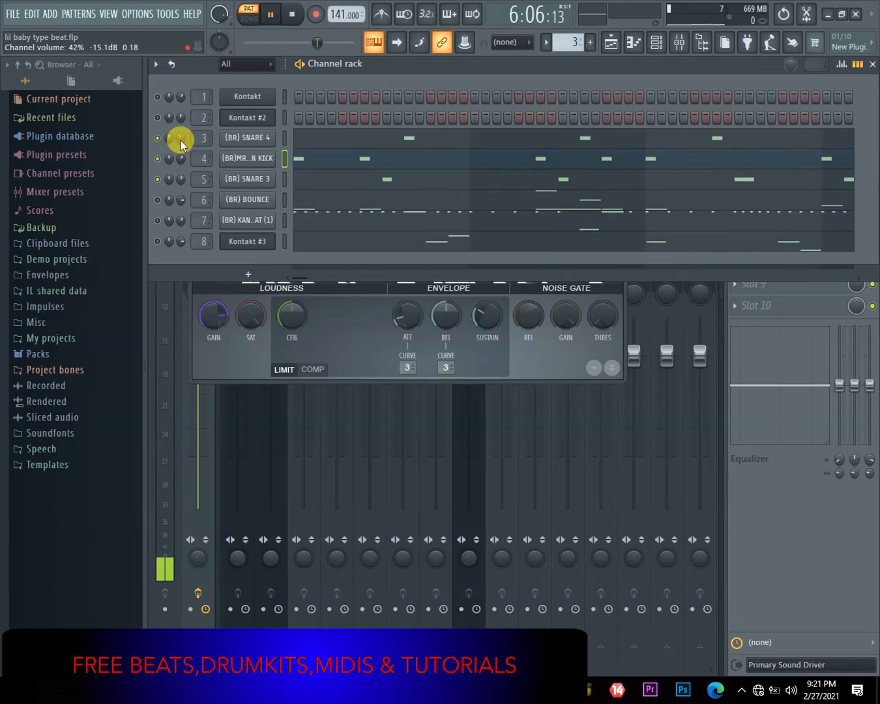
key("space")
Step: Unmute the (BR) KANYE HAT (1) channel and set its volume to 16% (-26.6 dB) during playback
left_click(158, 220)
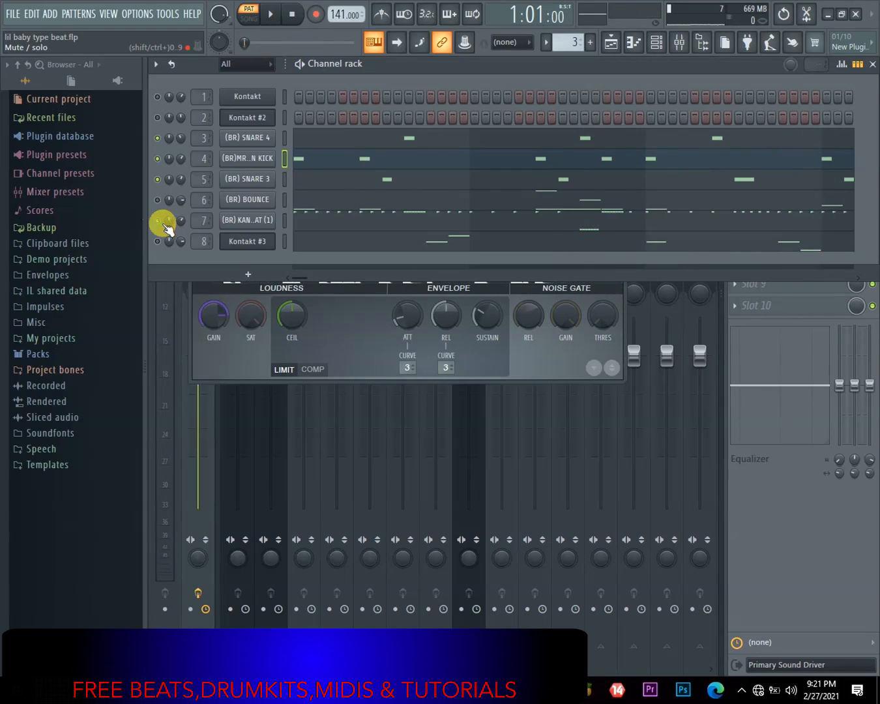
key("space")
left_click_drag(184, 224, 182, 236)
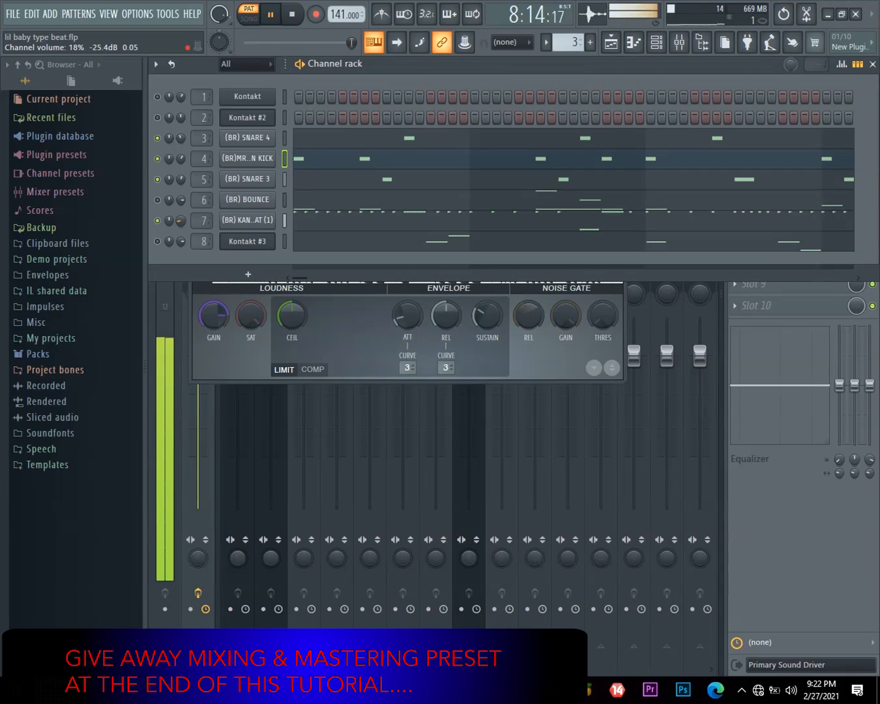
left_click_drag(183, 236, 183, 224)
key("space")
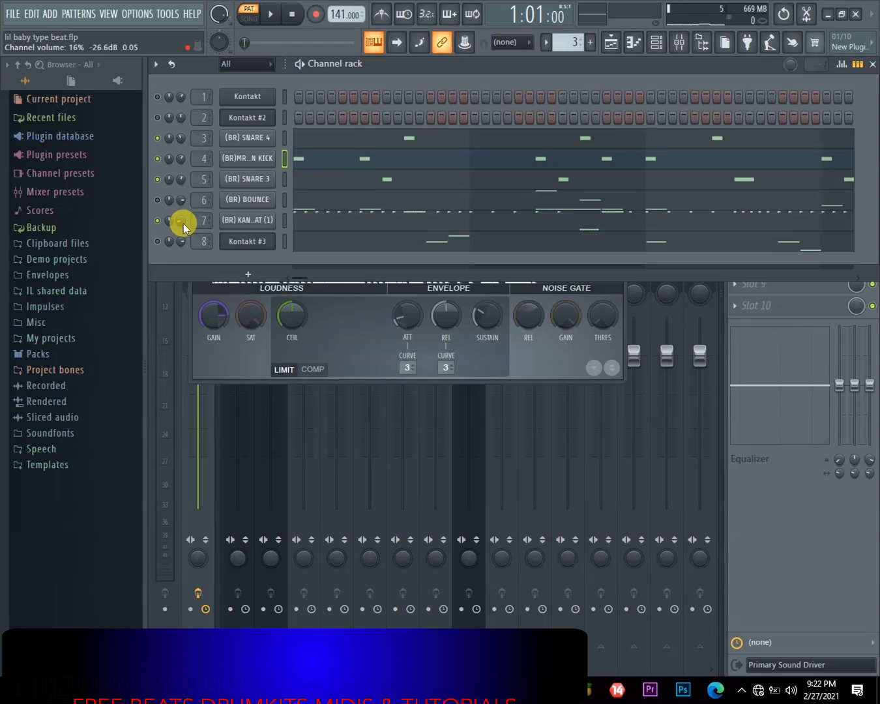
Step: Replay Pattern 3 and fine-tune the (BR) KANYE HAT (1) volume to 14% (-28.2 dB)
key("space")
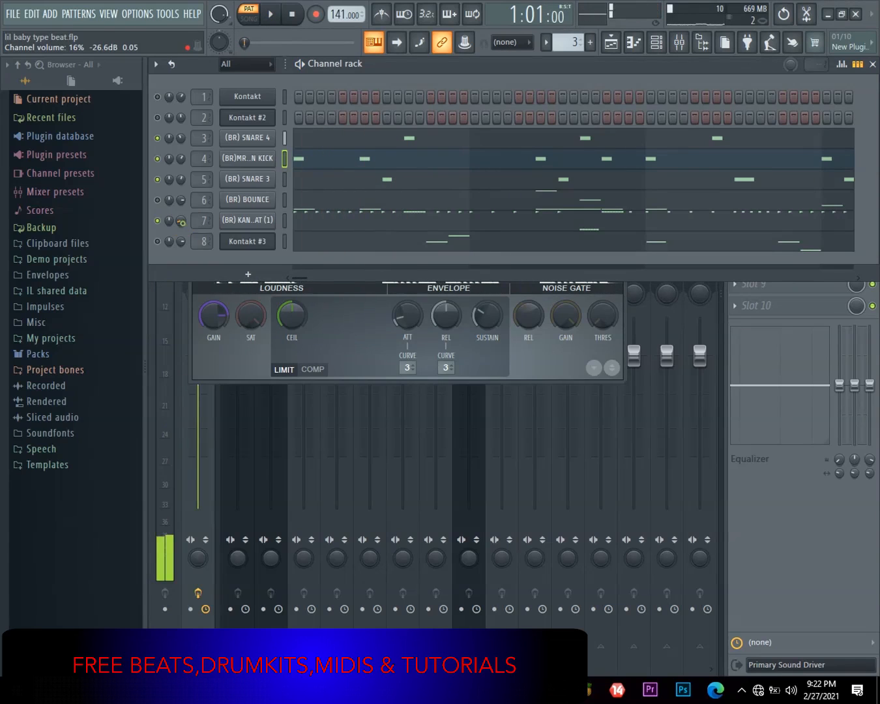
key("space")
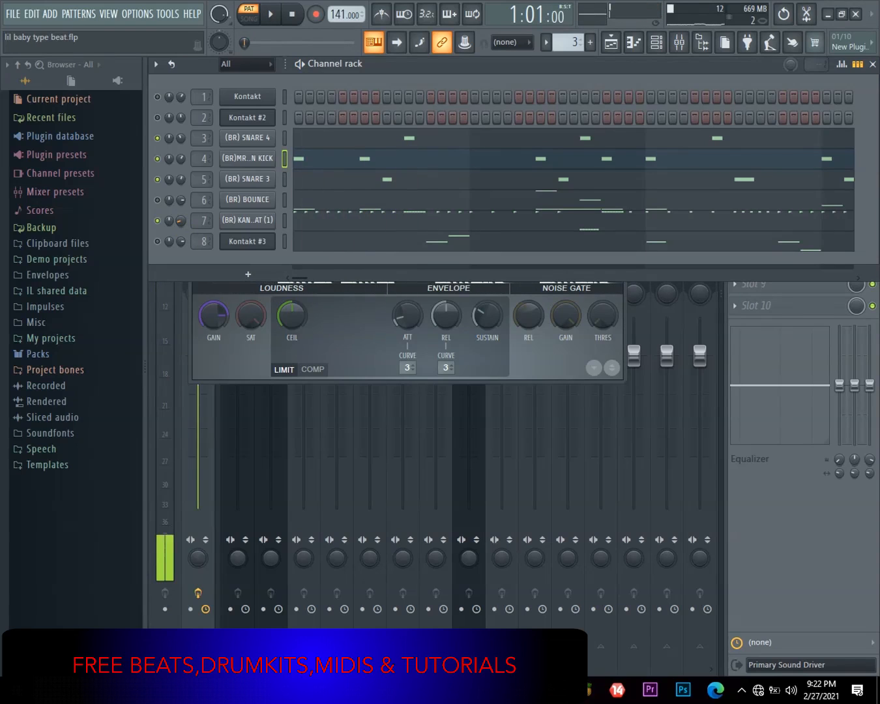
key("space")
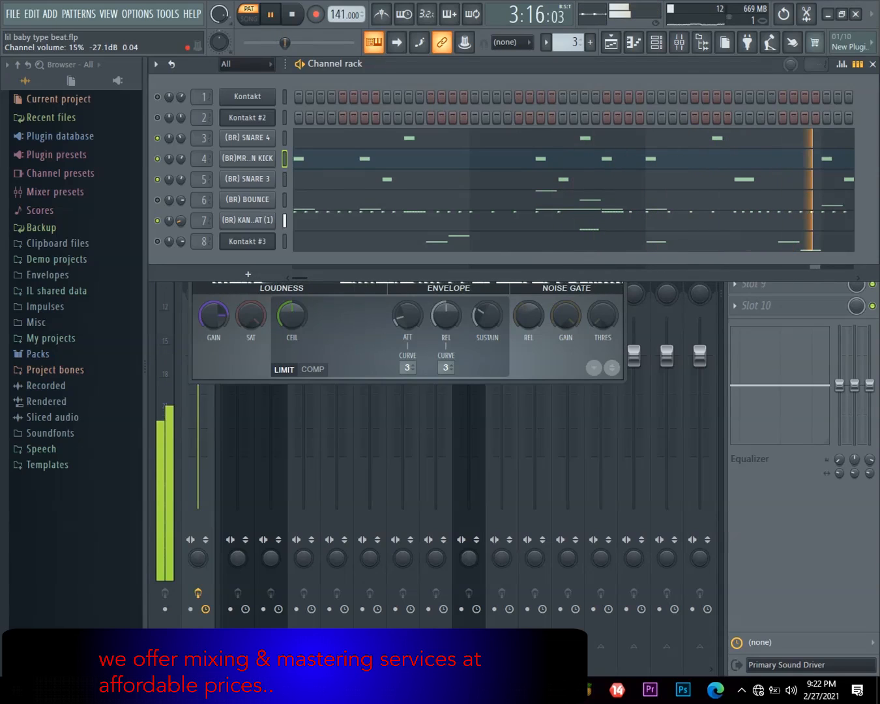
left_click_drag(183, 224, 183, 227)
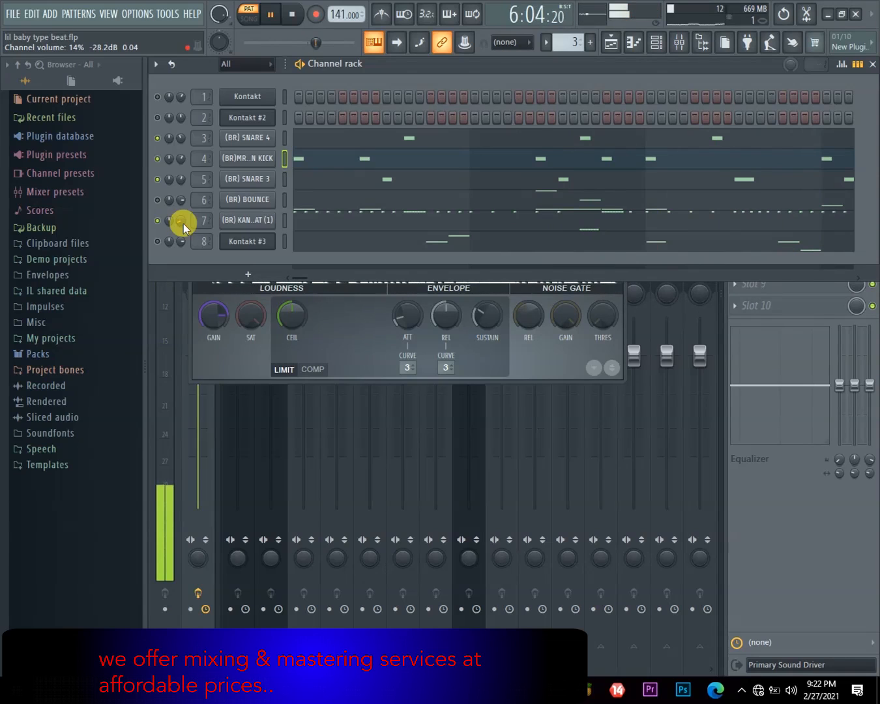
key("space")
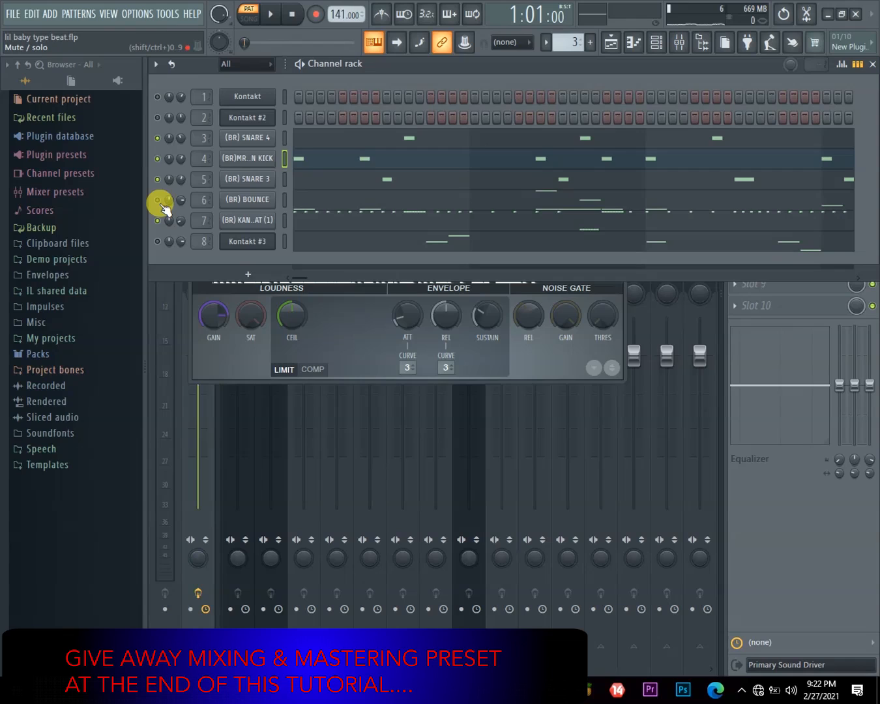
Step: Unmute the (BR) BOUNCE channel and bring its volume down to about 42% (-15.1 dB) while playing Pattern 3
key("space")
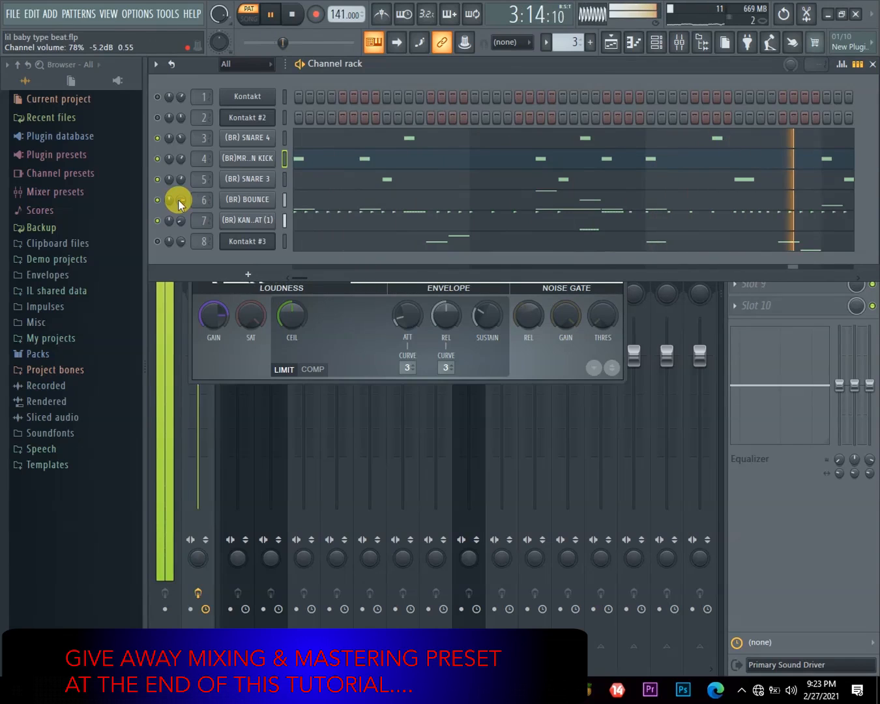
left_click_drag(178, 199, 178, 214)
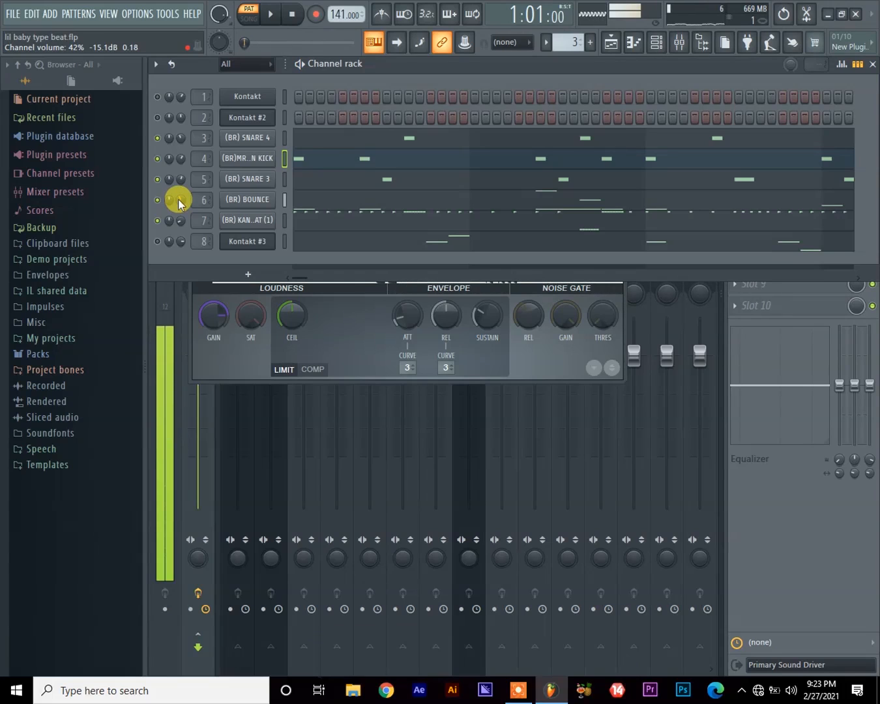
key("space")
left_click_drag(179, 199, 178, 199)
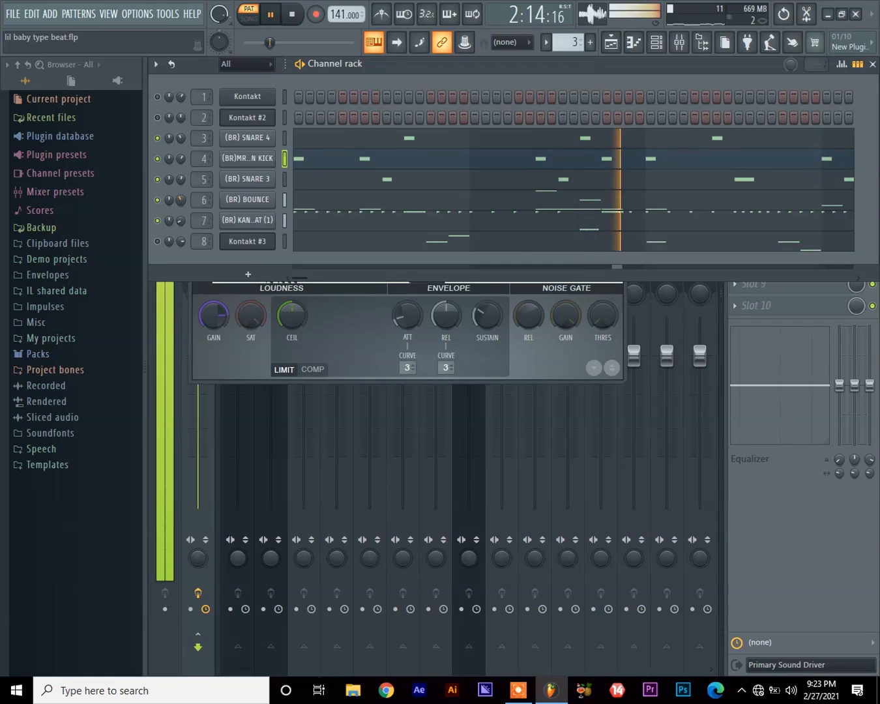
left_click_drag(181, 199, 180, 194)
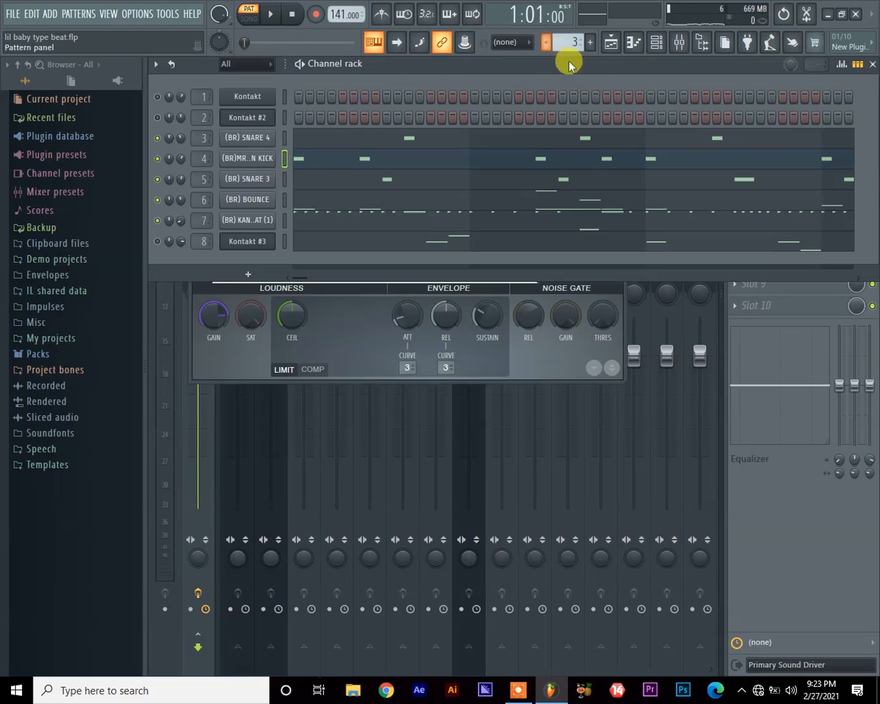
Step: Select bars 33 to 41 in the Playlist as the song playback range and make Pattern 4 the active pattern
left_click(610, 44)
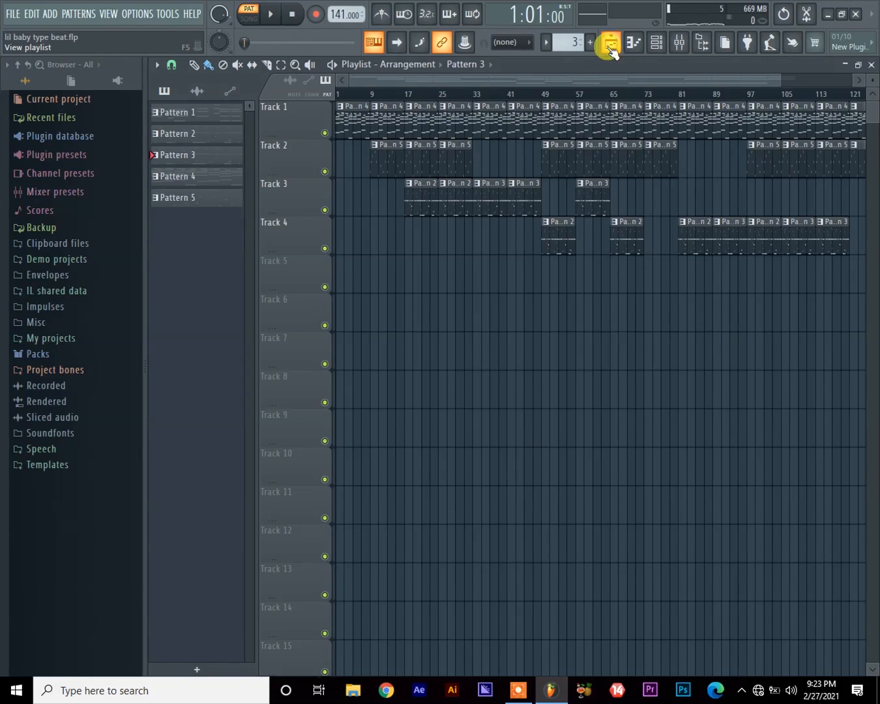
left_click(450, 119)
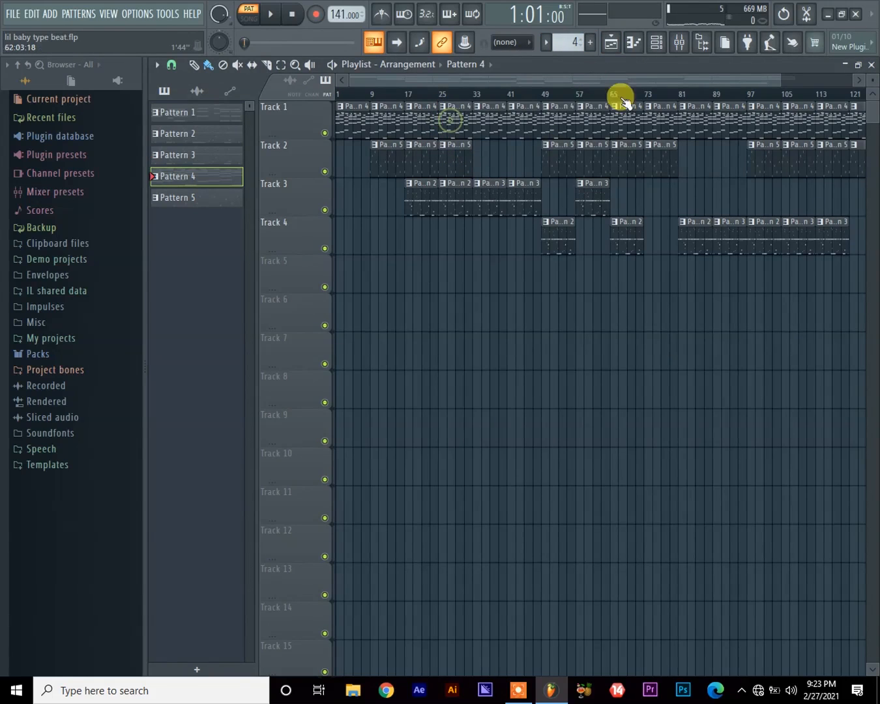
left_click(657, 42)
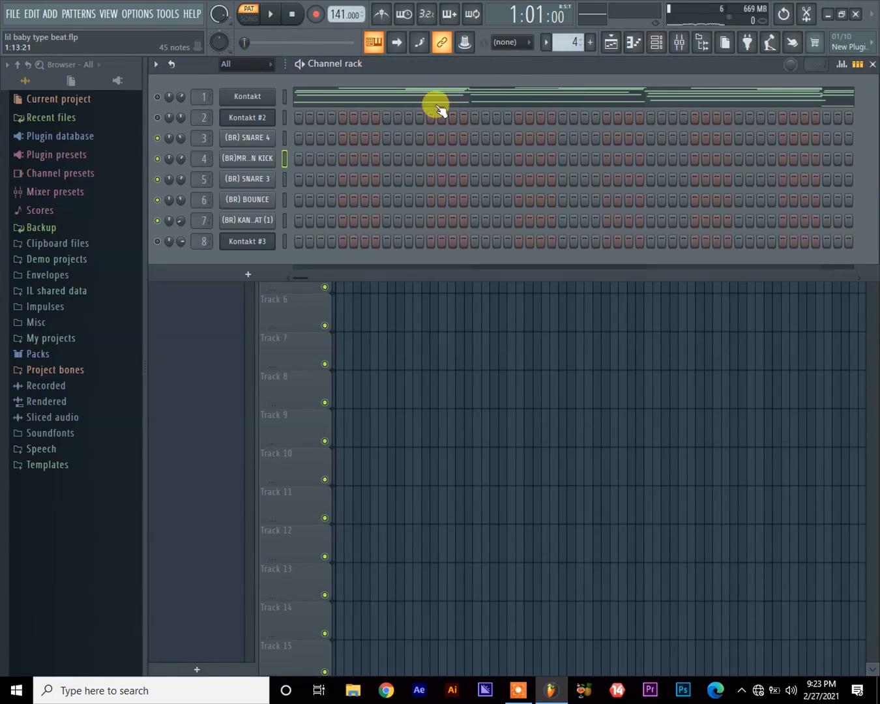
left_click(610, 44)
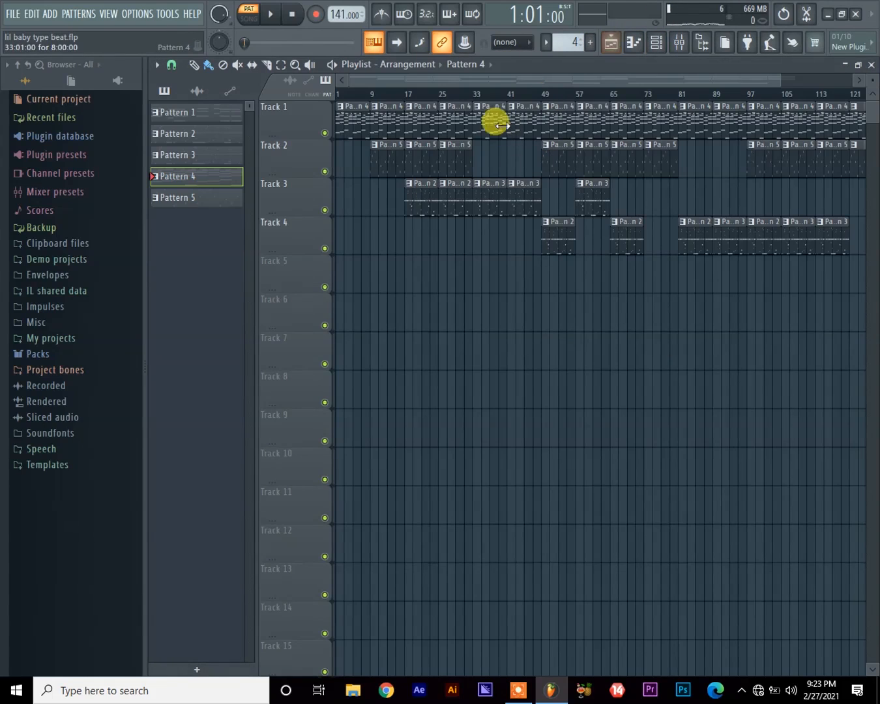
left_click(473, 96)
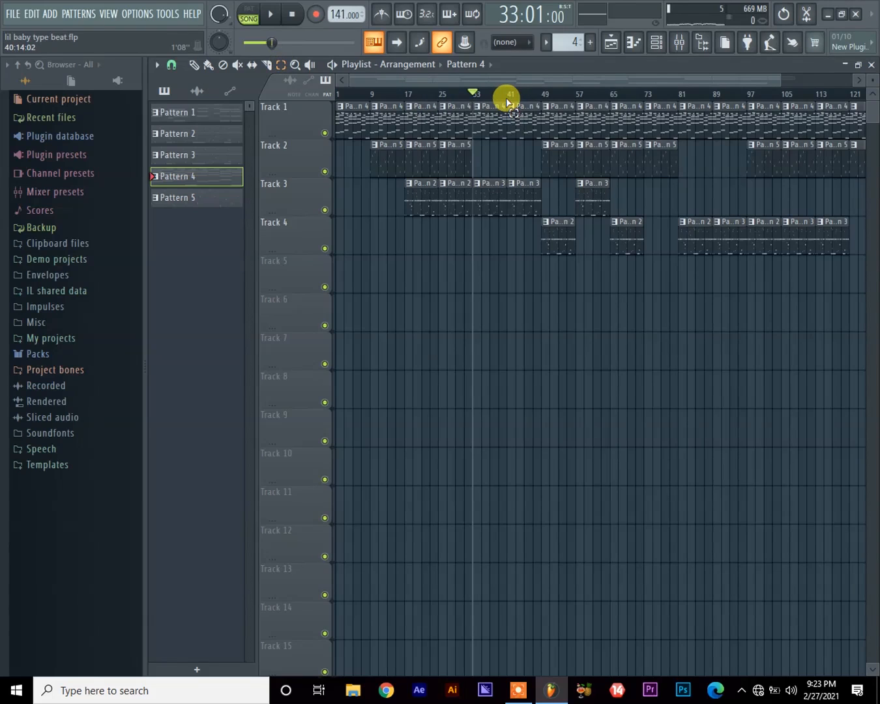
left_click_drag(508, 101, 474, 105)
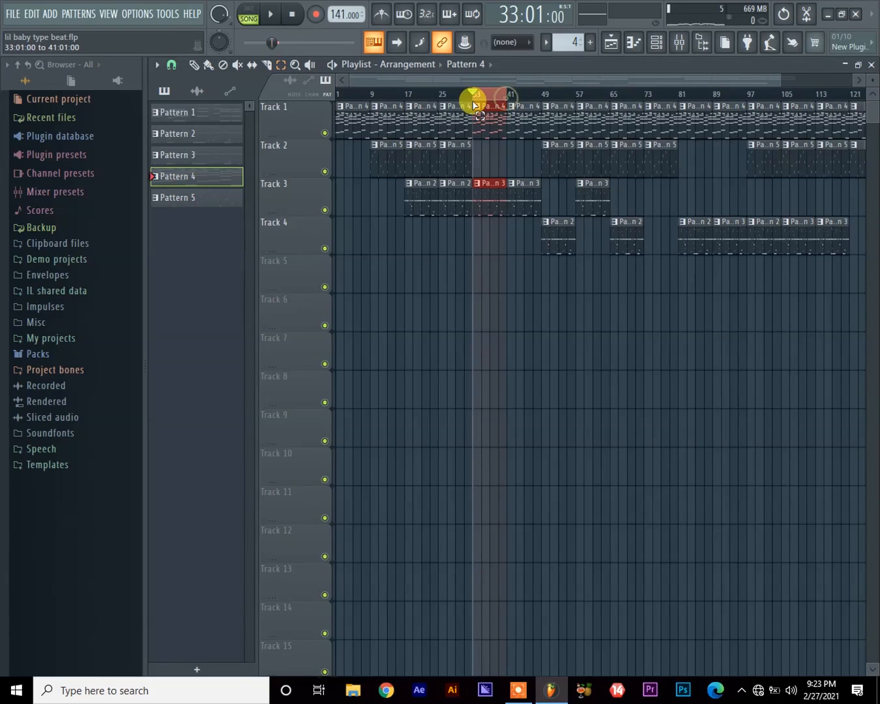
Step: Unmute the Kontakt channel and set its volume to 26% (-21.4 dB) during song playback
left_click(660, 42)
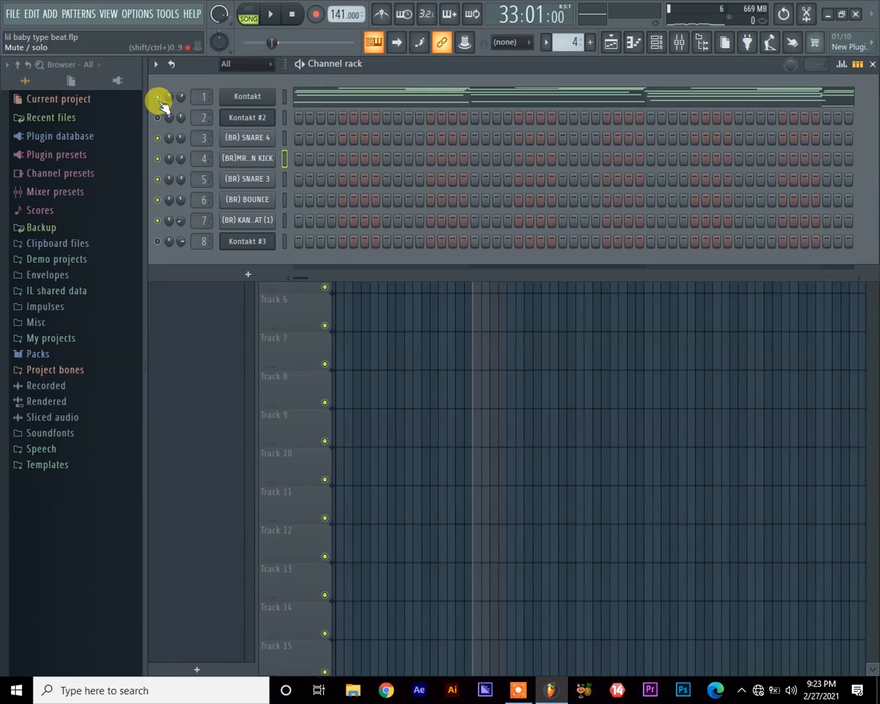
key("space")
left_click_drag(181, 96, 182, 131)
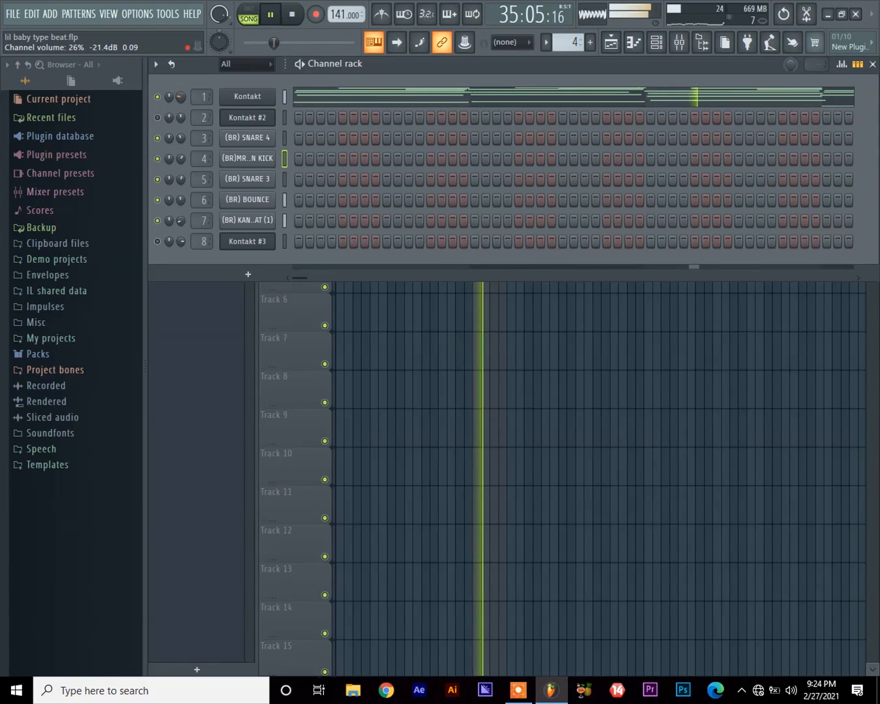
Step: Examine the Kontakt melody's notes across the whole pattern and the mixer levels while the song plays
left_click(286, 94)
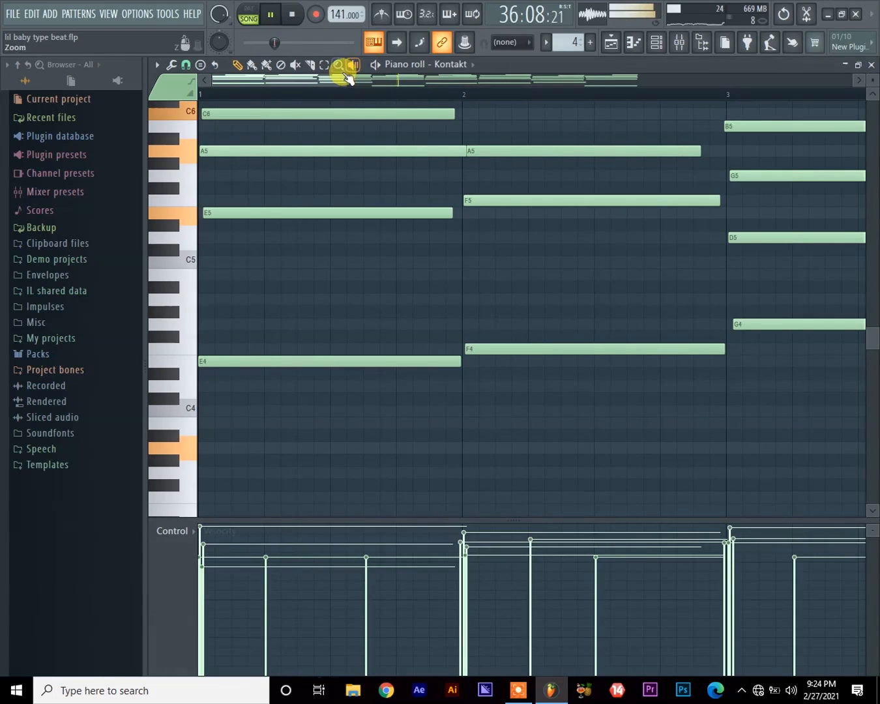
left_click_drag(335, 77, 704, 74)
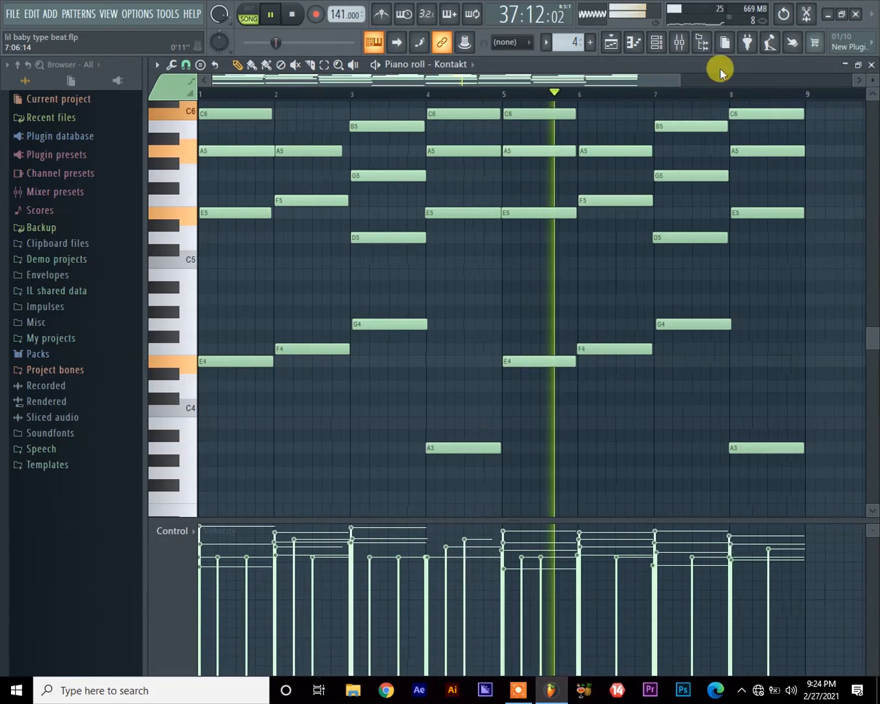
left_click(681, 43)
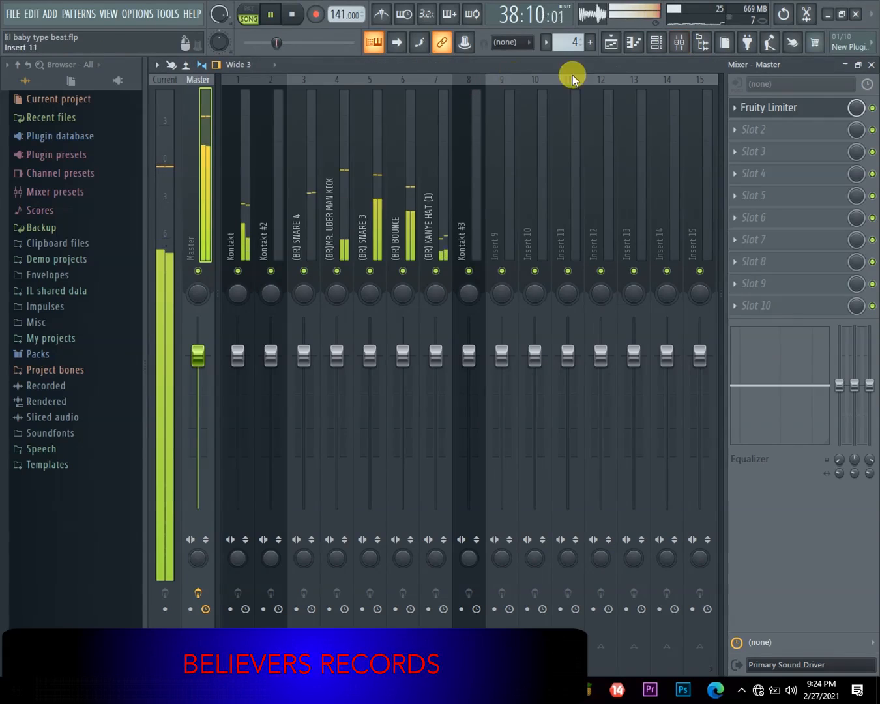
left_click(659, 42)
Step: Fine-tune the Kontakt channel's volume to 22% (-23.2 dB) during playback, ending with the song stopped
left_click_drag(181, 96, 180, 129)
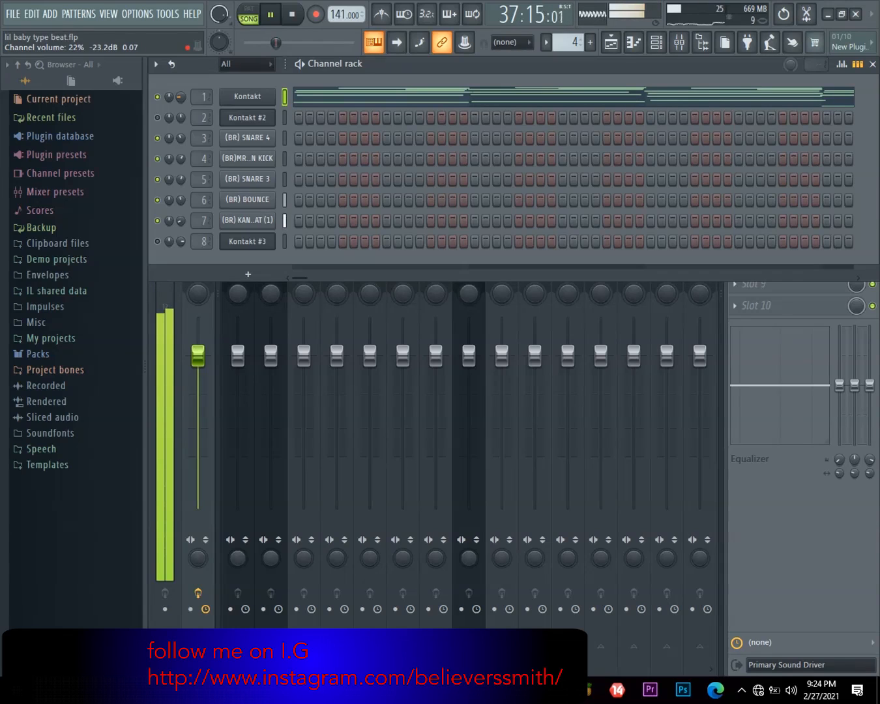
left_click_drag(181, 97, 181, 91)
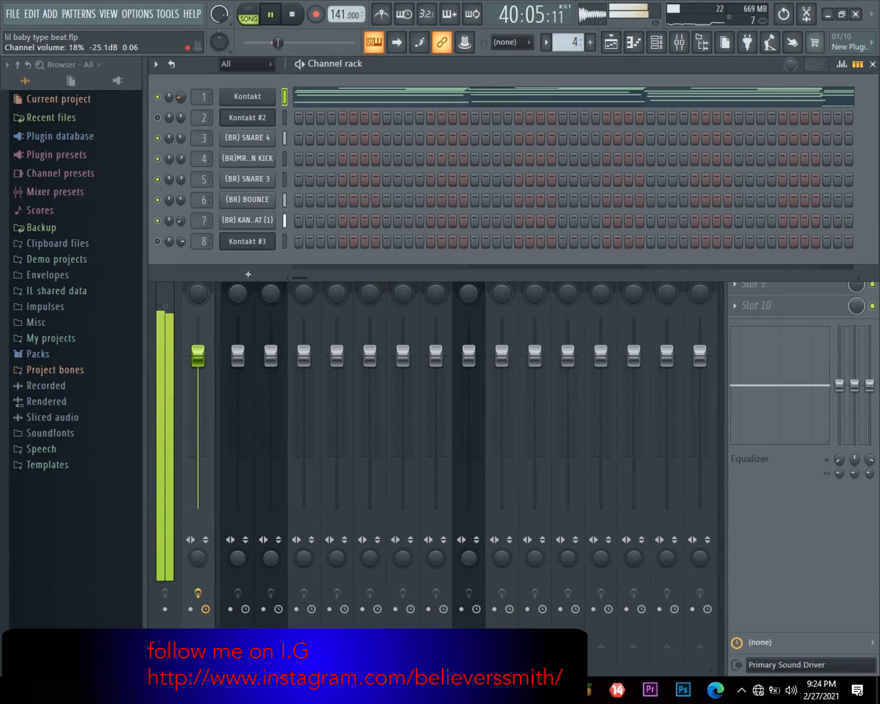
left_click_drag(181, 97, 181, 93)
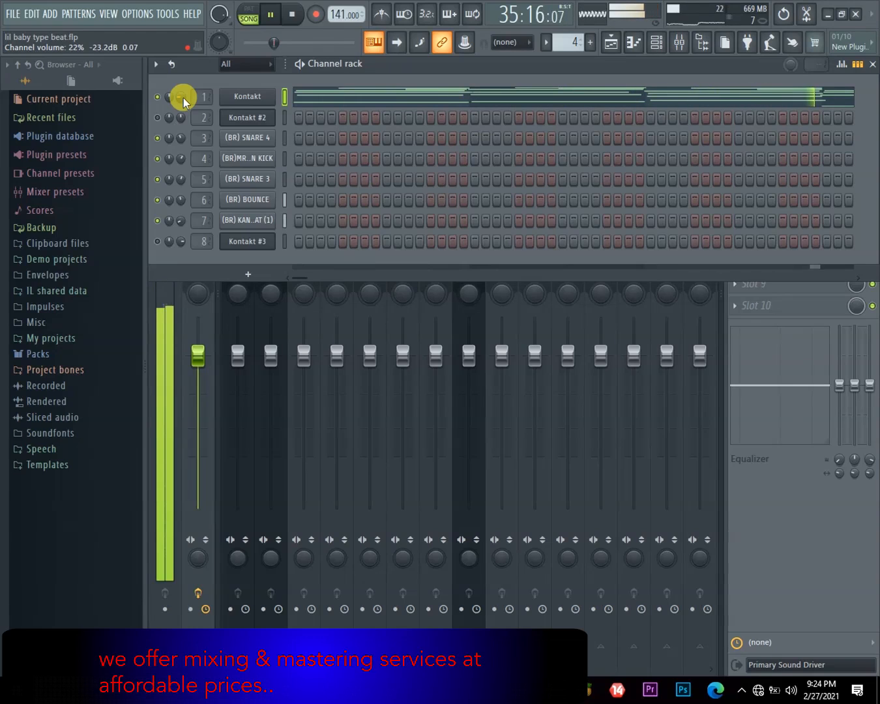
key("space")
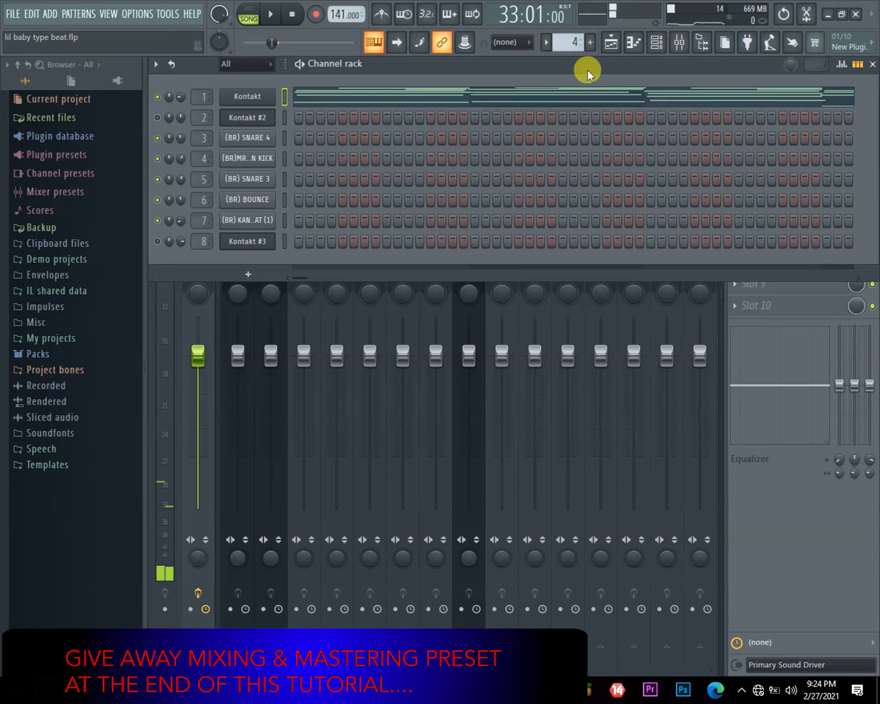
Step: Place a Pattern 5 clip on Track 2 at bar 33 of the Playlist
left_click(616, 47)
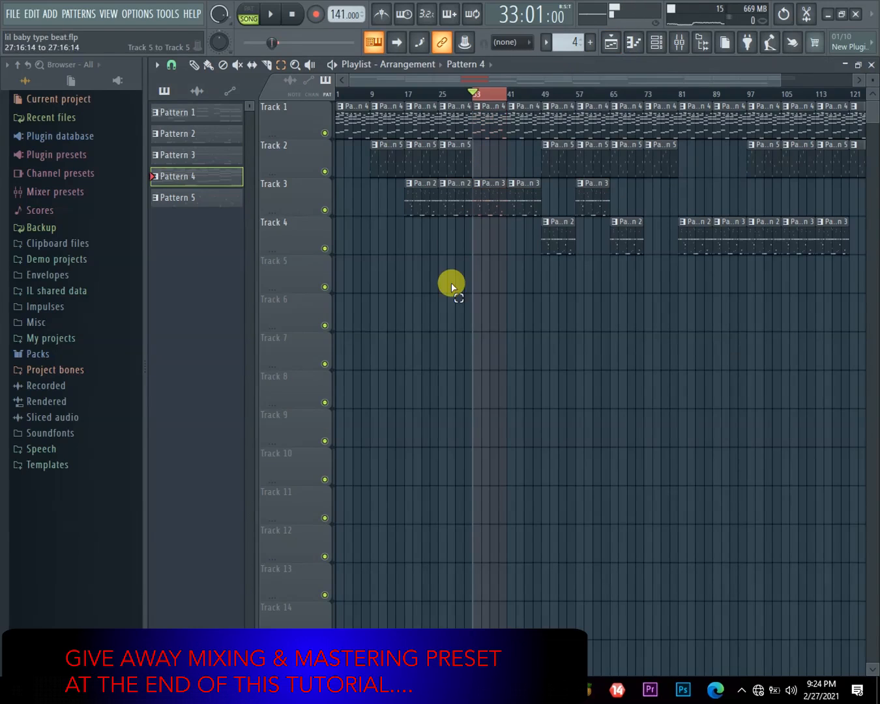
left_click(454, 146)
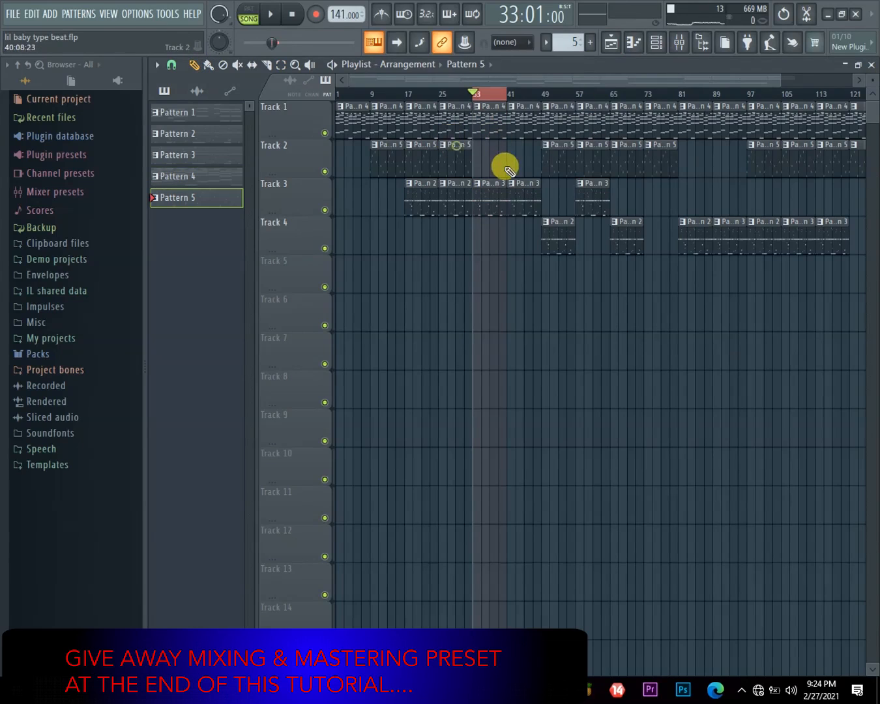
left_click(473, 155)
Step: Check the Kontakt #2 instrument, unmute its channel and set its volume to 32% (-18.9 dB)
left_click(657, 47)
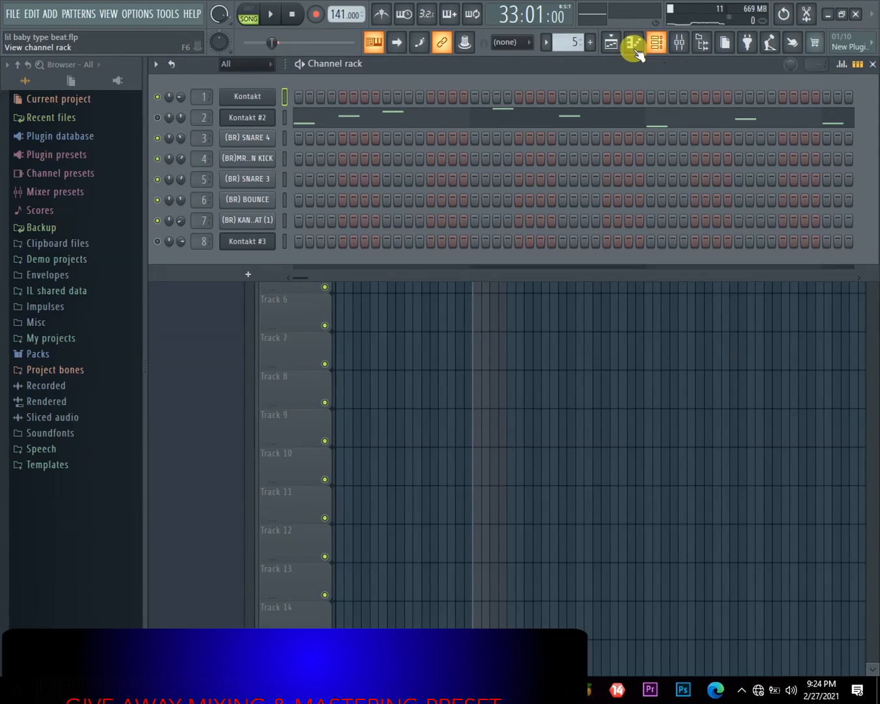
left_click(258, 120)
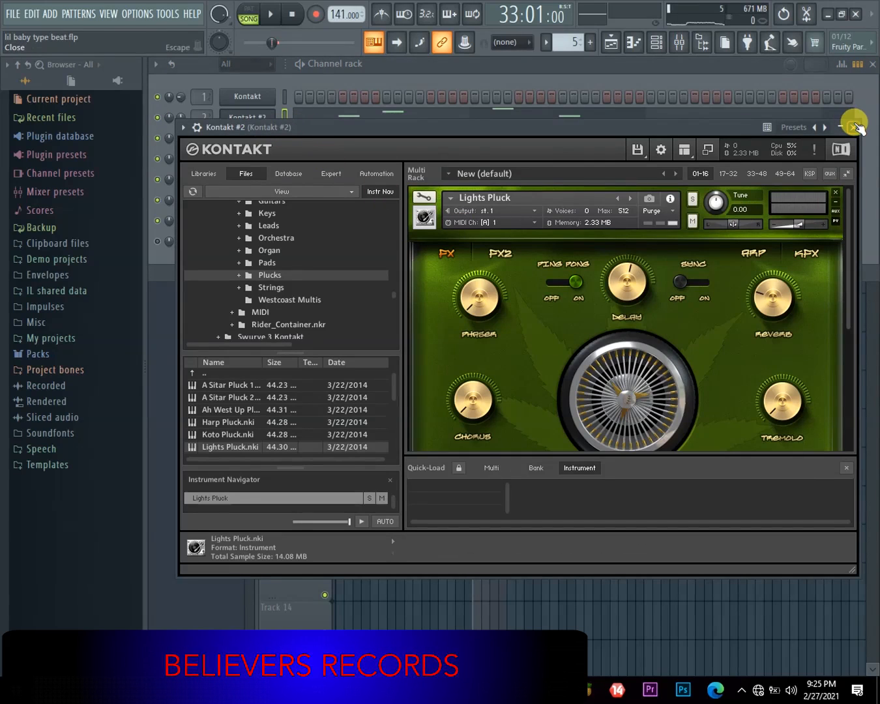
left_click(853, 127)
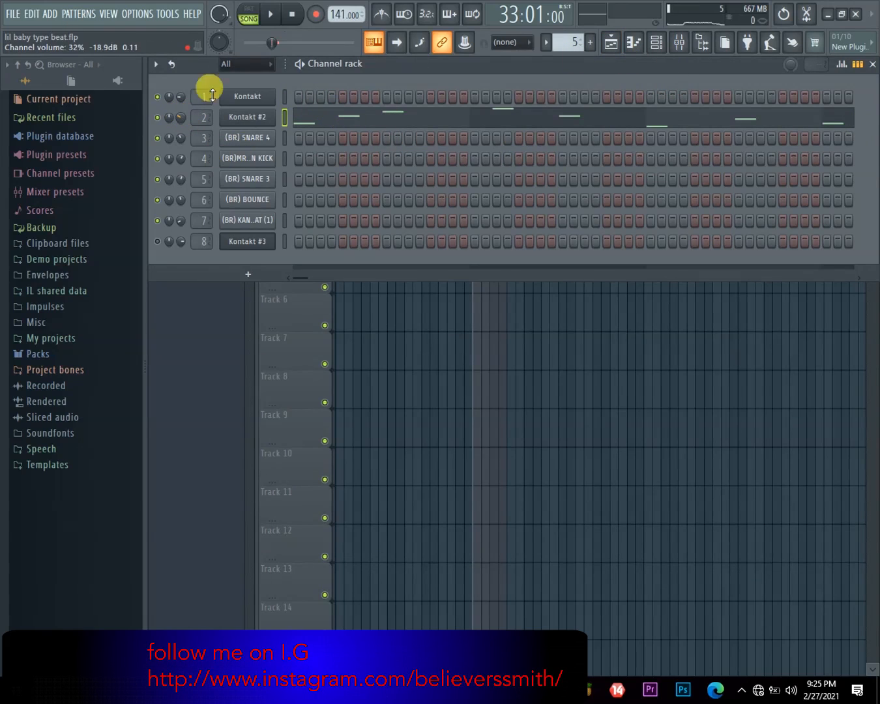
Step: Lower the Kontakt #2 channel's volume further while playing the selected song section
left_click(270, 13)
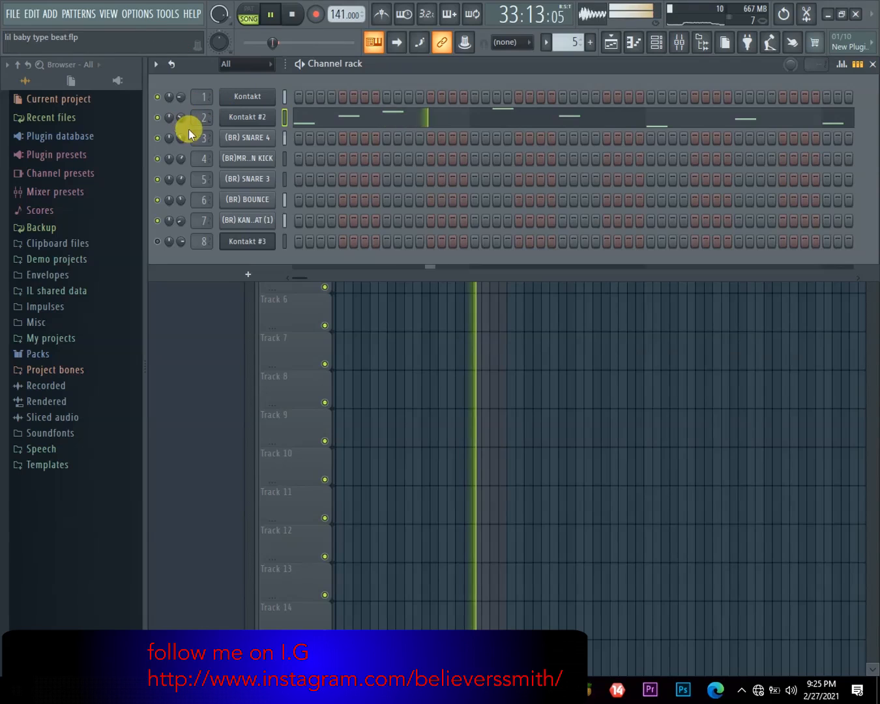
left_click_drag(184, 118, 184, 144)
key("space")
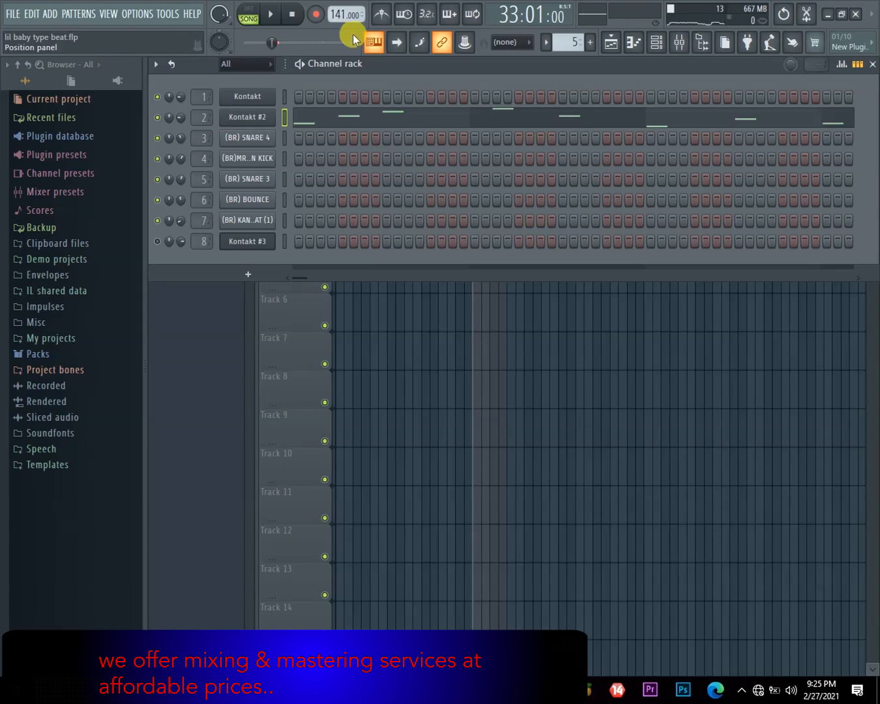
Step: Replay the selected section to check the master peak level and review the mixer tracks
left_click(270, 13)
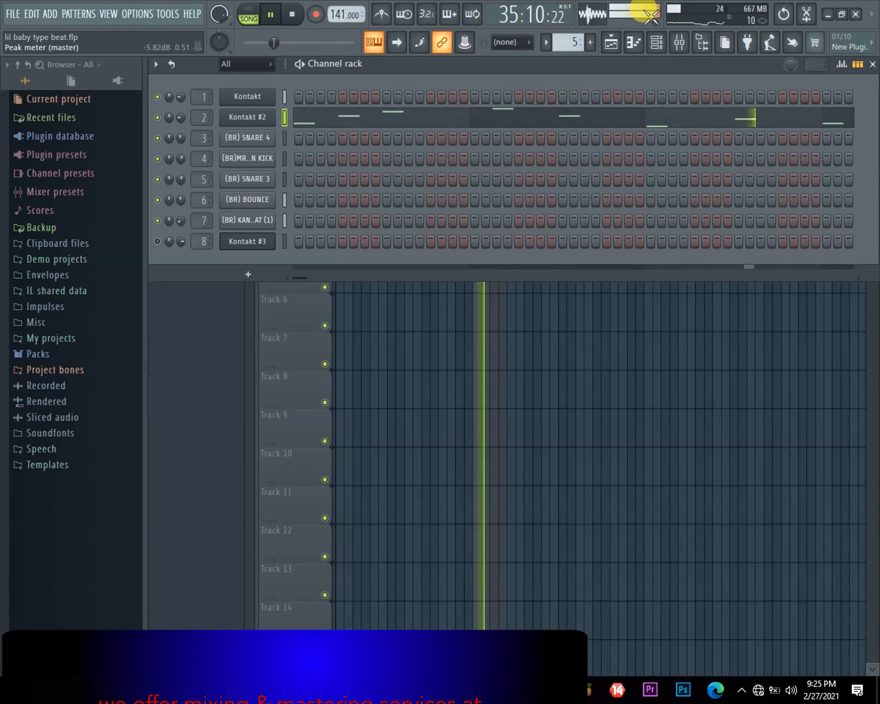
key("space")
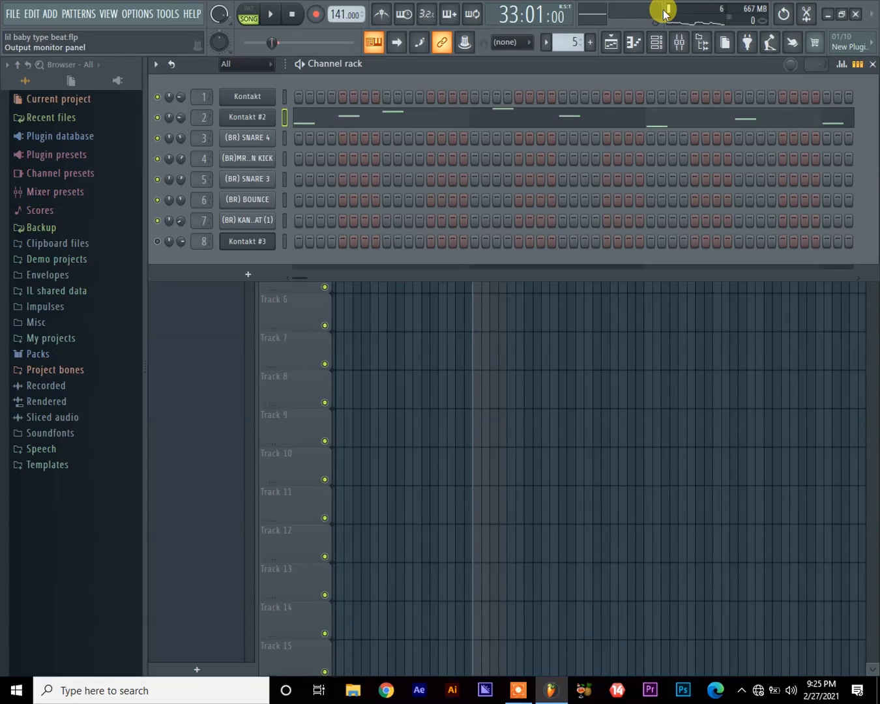
left_click(682, 50)
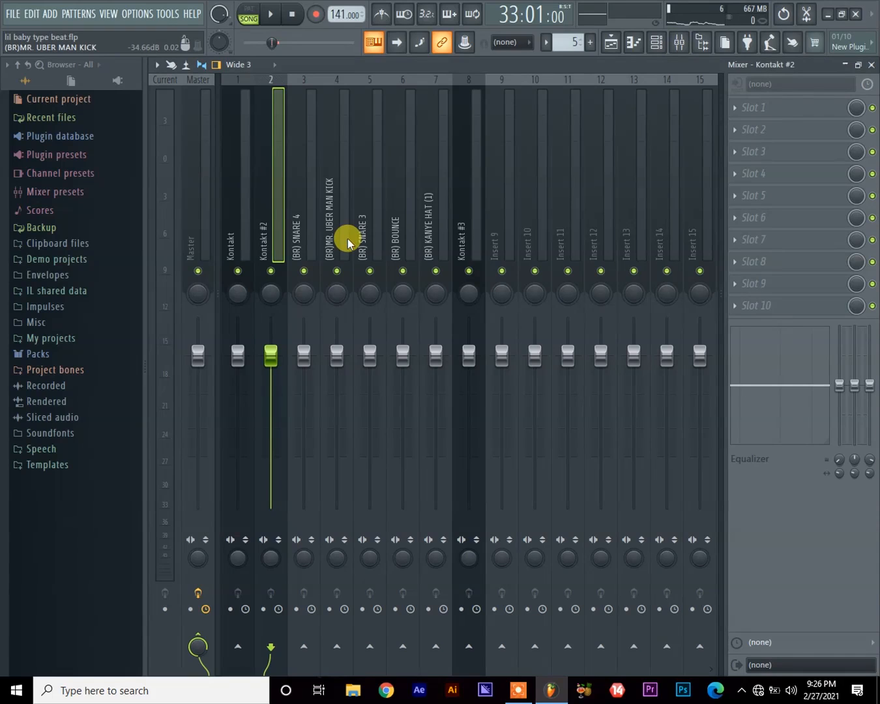
left_click(657, 43)
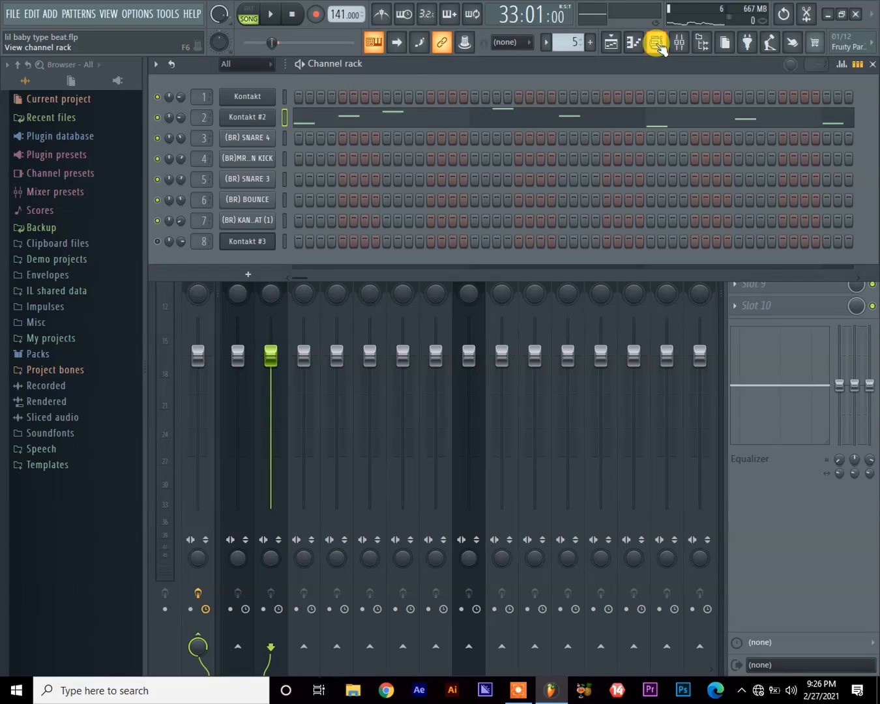
Step: Mute the Kontakt #2 and Kontakt channels while replaying the selected section
key("space")
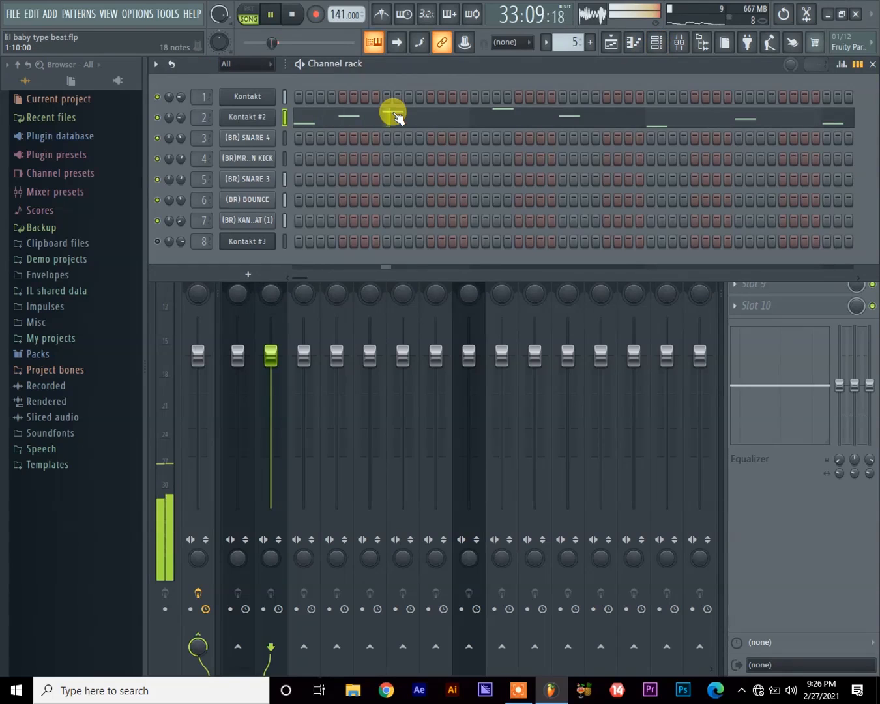
key("space")
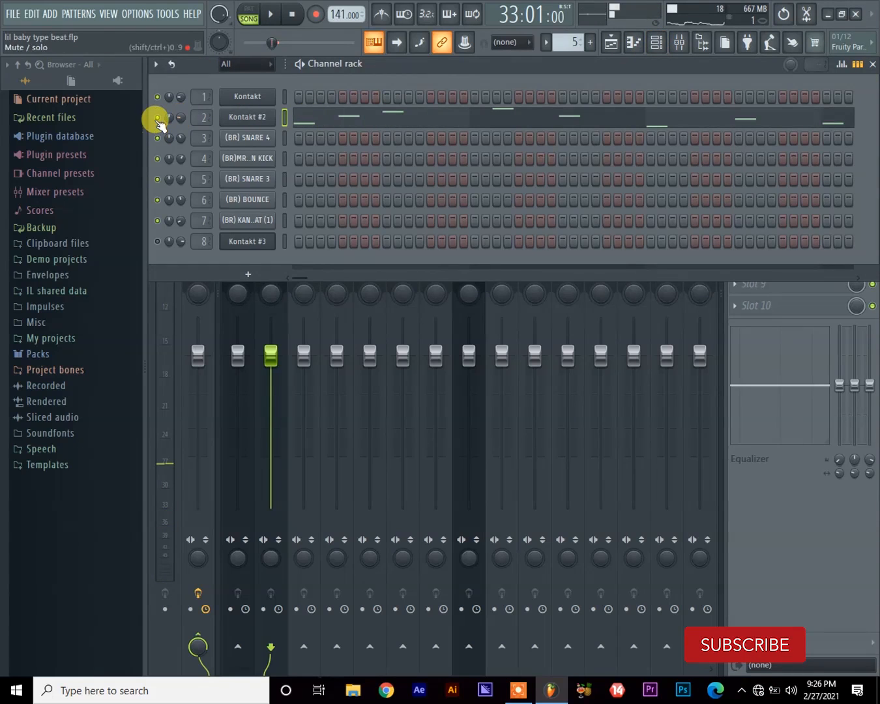
key("space")
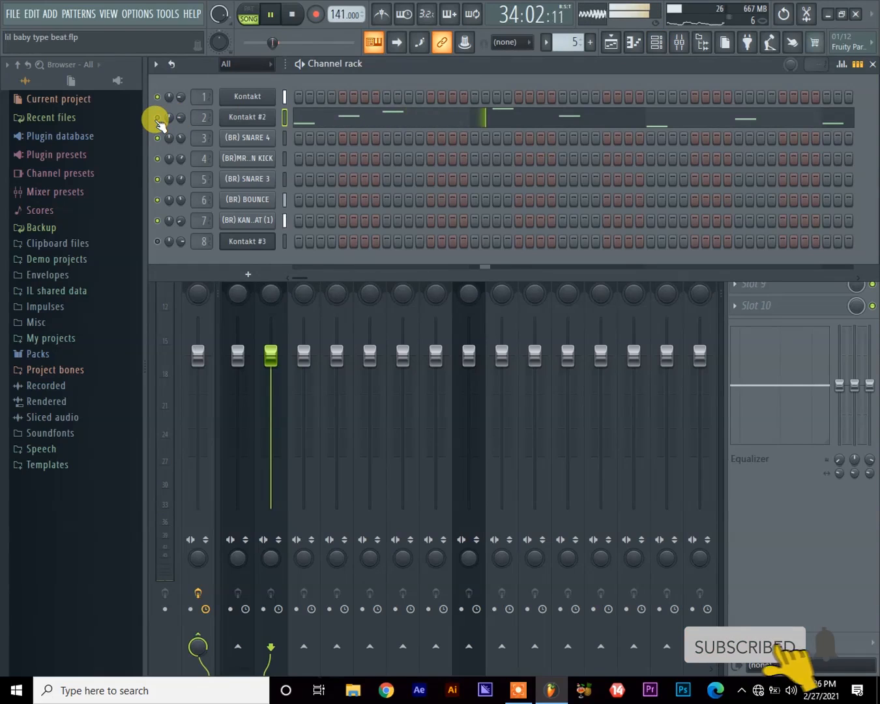
key("space")
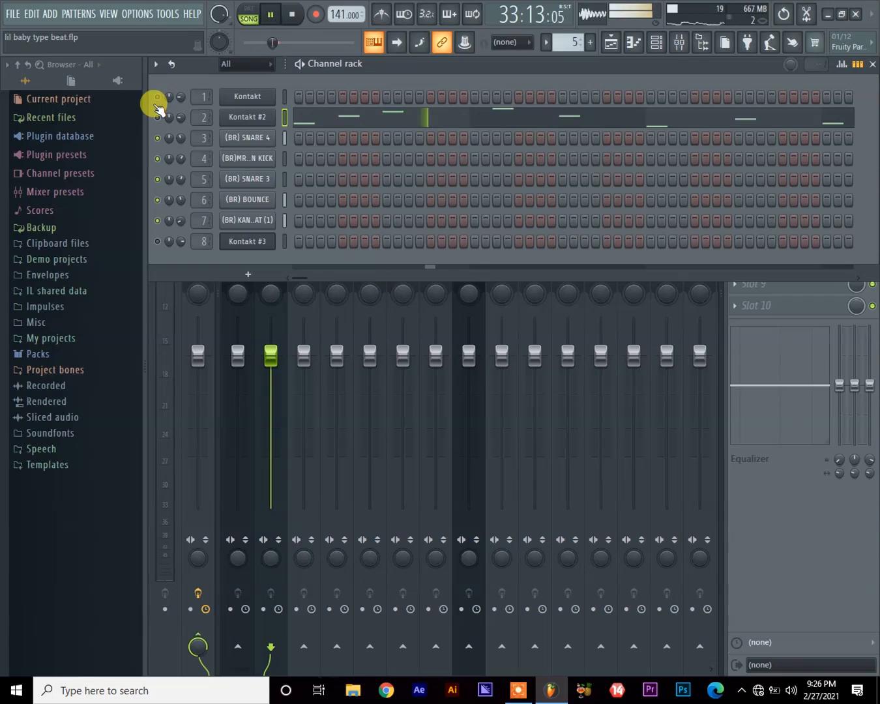
Step: Make Pattern 3 active from its Track 3 clip at bar 33, play the section briefly and show its drum channels
left_click(609, 43)
key("space")
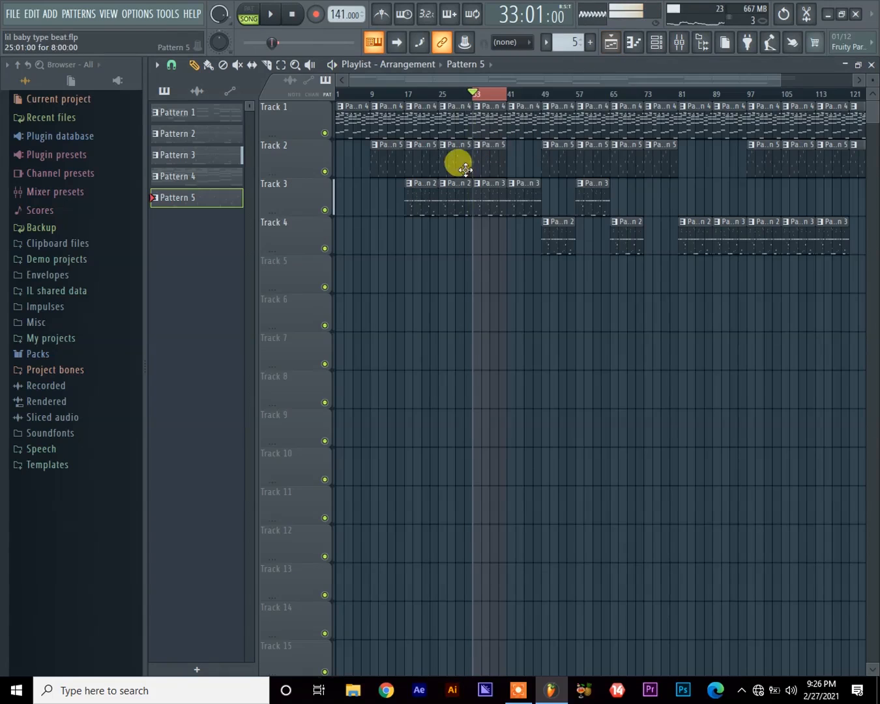
left_click(491, 197)
key("space")
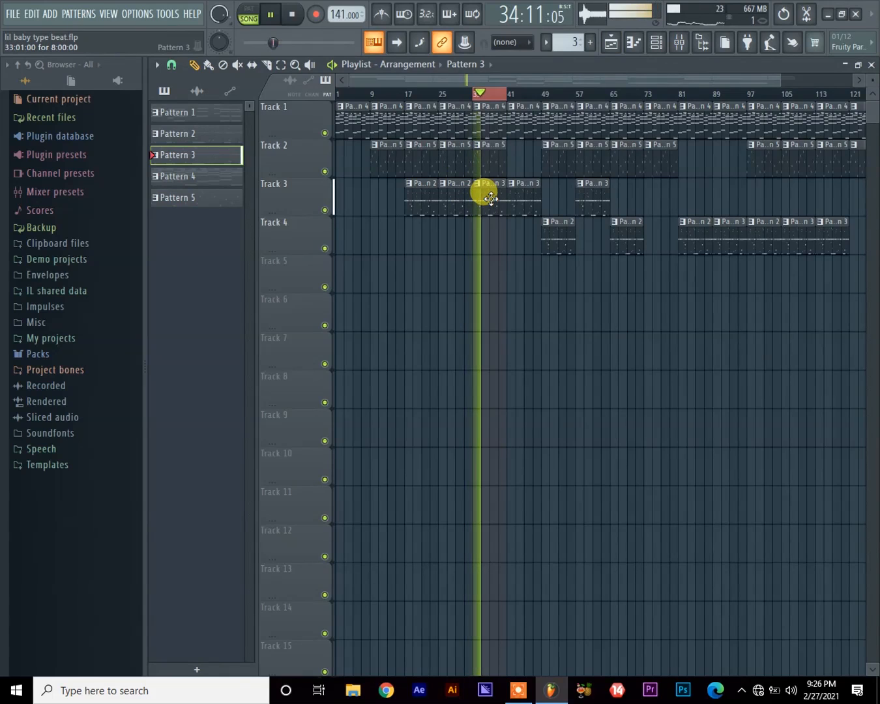
key("space")
left_click(657, 41)
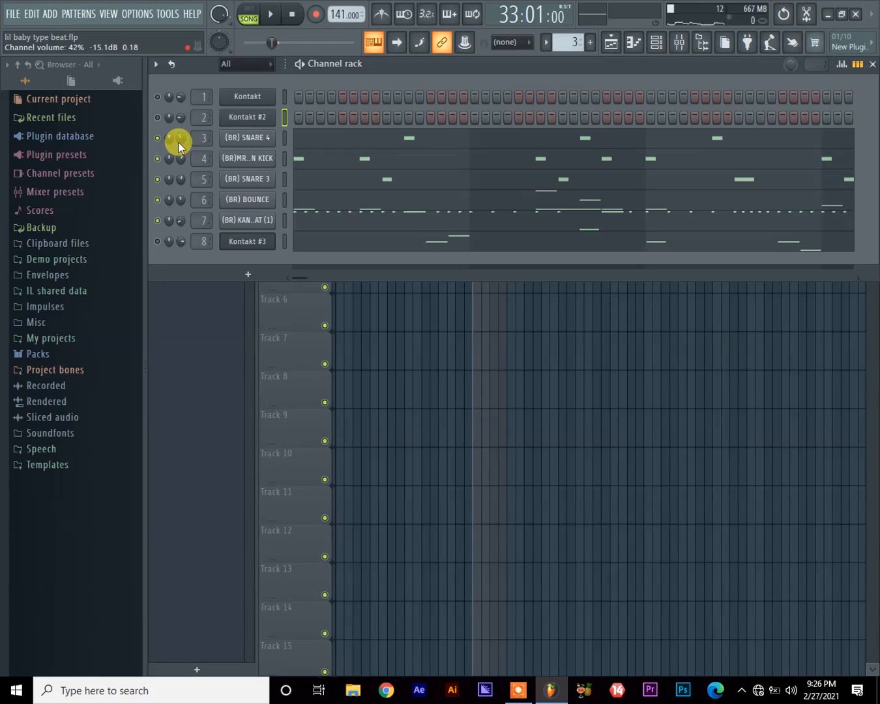
Step: Mute the (BR) BOUNCE channel while restarting playback of the drums in the selected section
key("space")
key("space")
key("space")
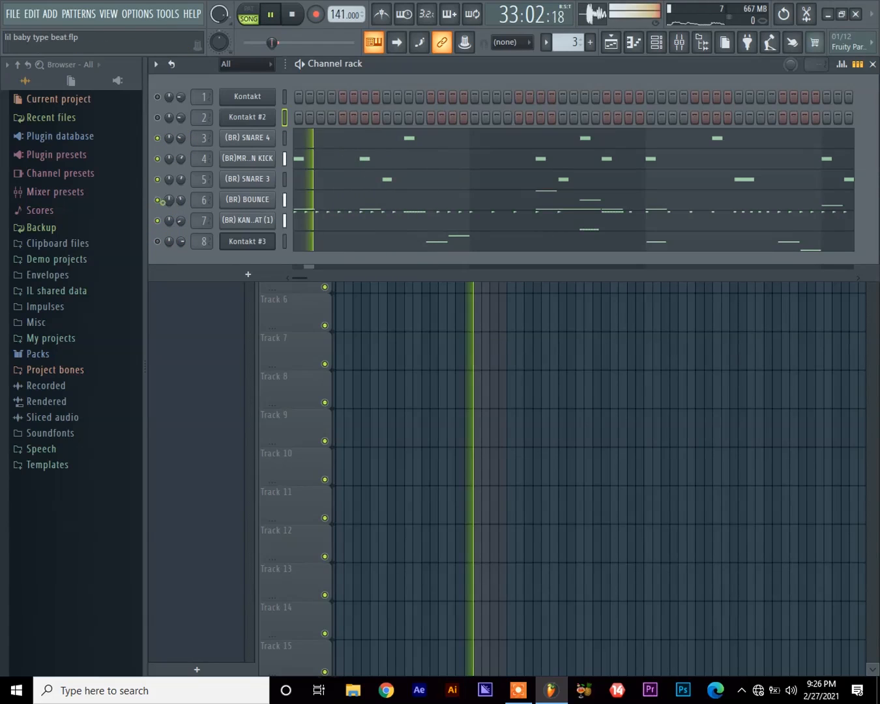
key("space")
key("space")
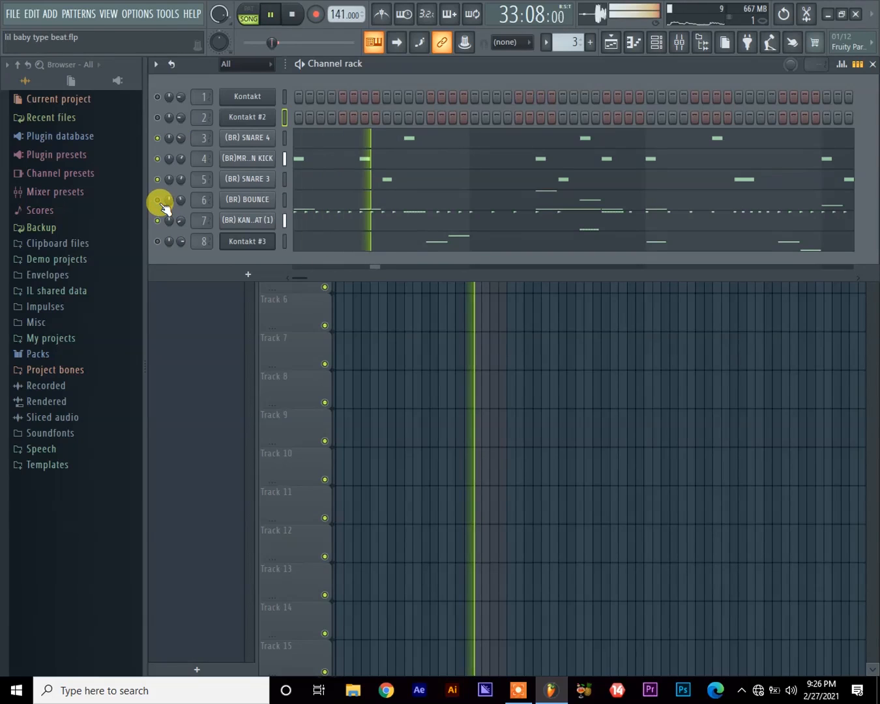
Step: Try lower volumes of 36% and 39% on the (BR)MR. UBER MAN KICK channel, replaying the drums between changes
key("space")
scroll(182, 155, "down", 3)
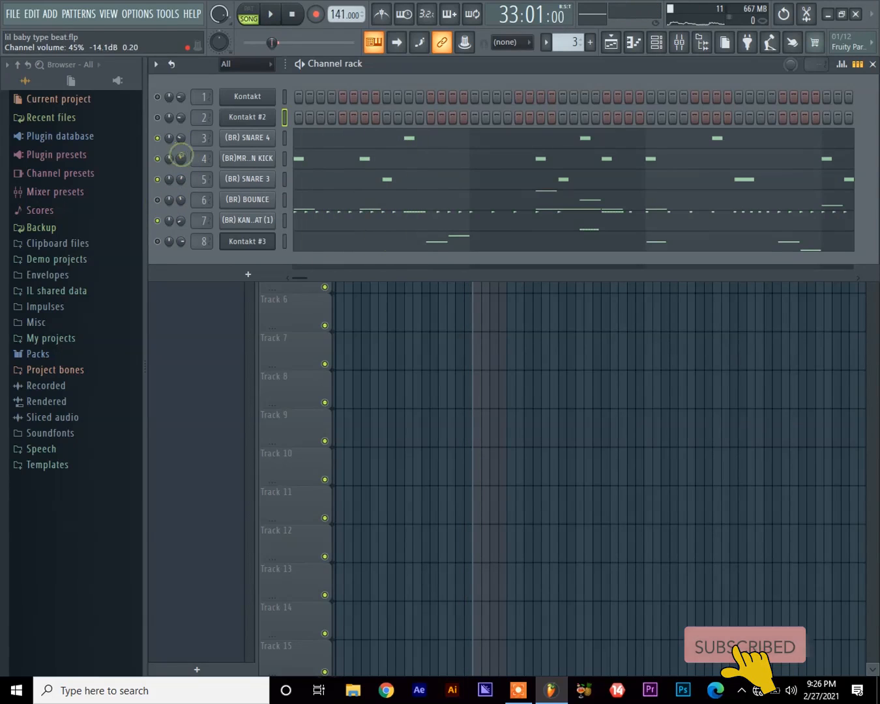
key("space")
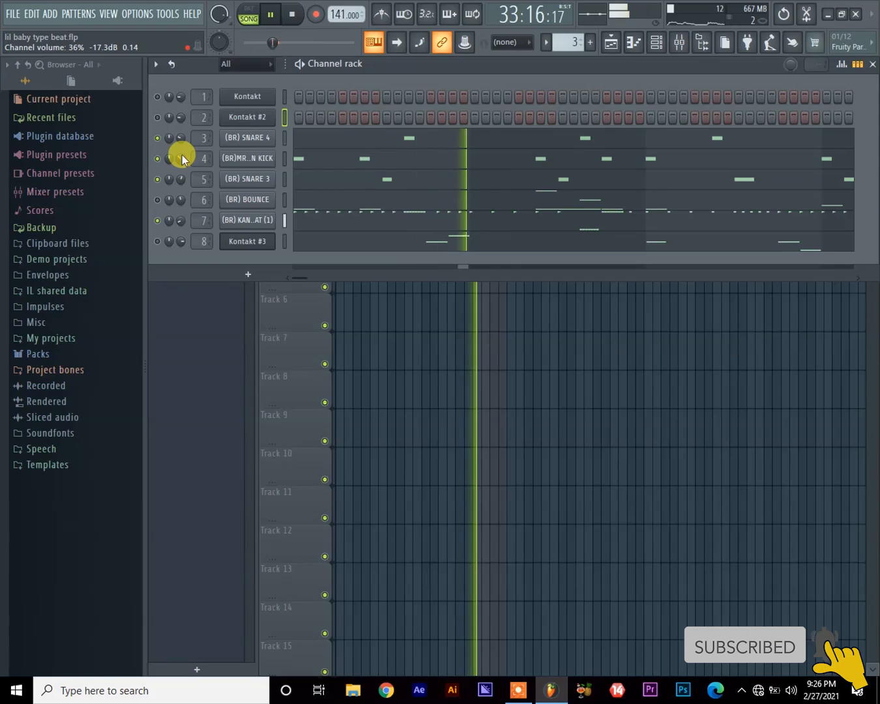
key("space")
scroll(183, 155, "up", 3)
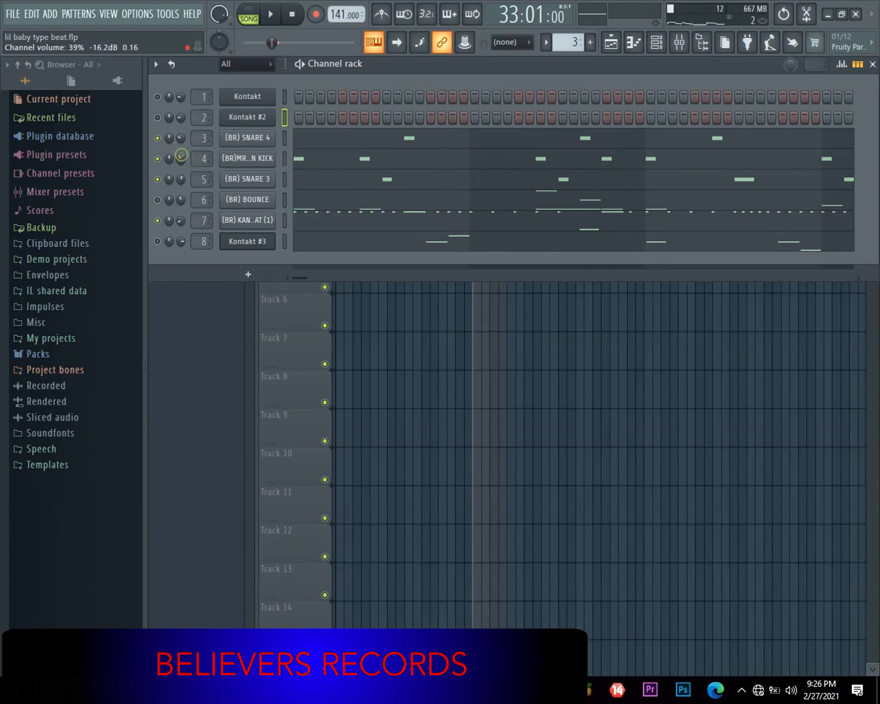
Step: Raise the (BR)MR. UBER MAN KICK channel's volume to 52% and on to 59% while replaying the selected section
key("space")
scroll(181, 158, "up", 2)
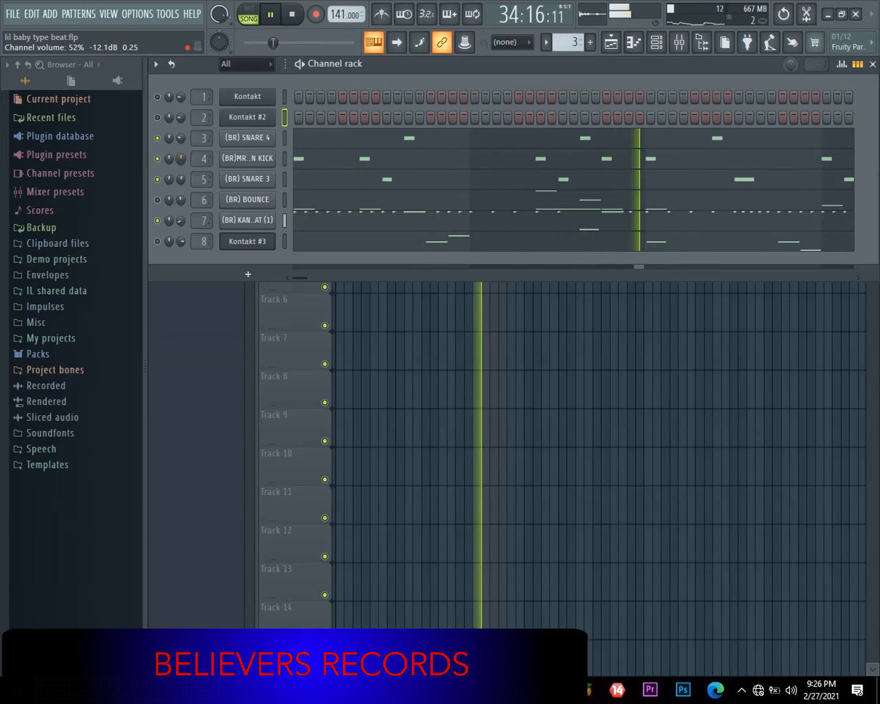
key("space")
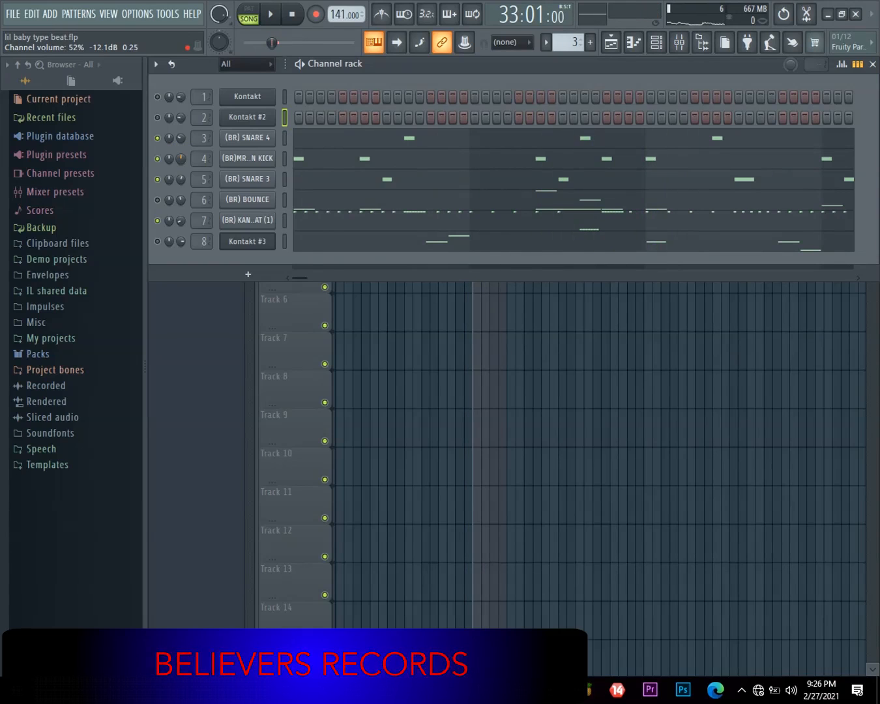
key("space")
key("space")
scroll(182, 158, "up", 1)
scroll(182, 158, "up", 2)
key("space")
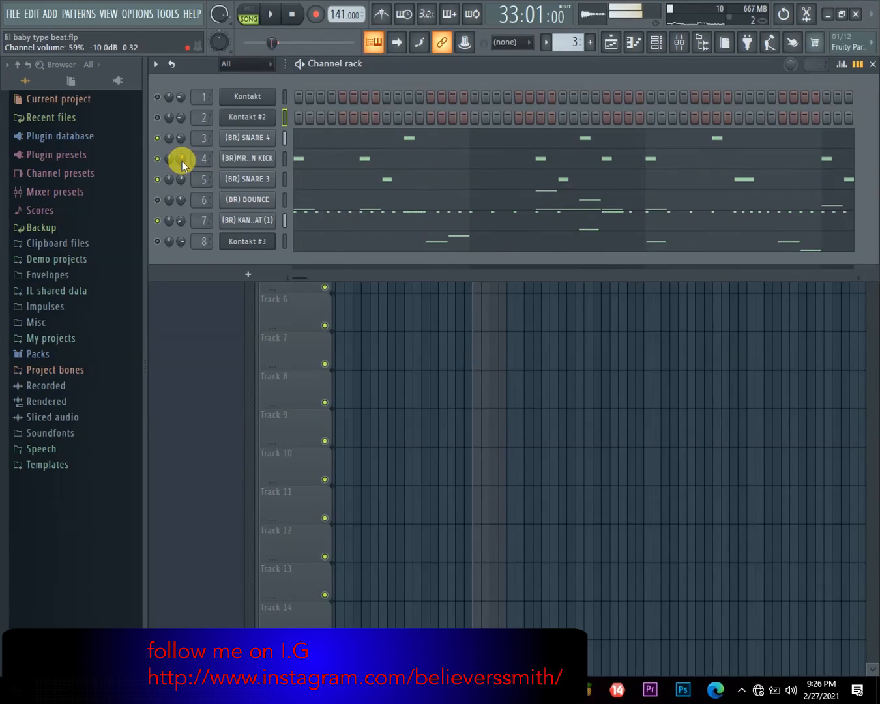
Step: Mute the (BR) SNARE 4 channel and lower the (BR) SNARE 3 channel's volume to 50% during playback
key("space")
left_click(158, 139)
key("space")
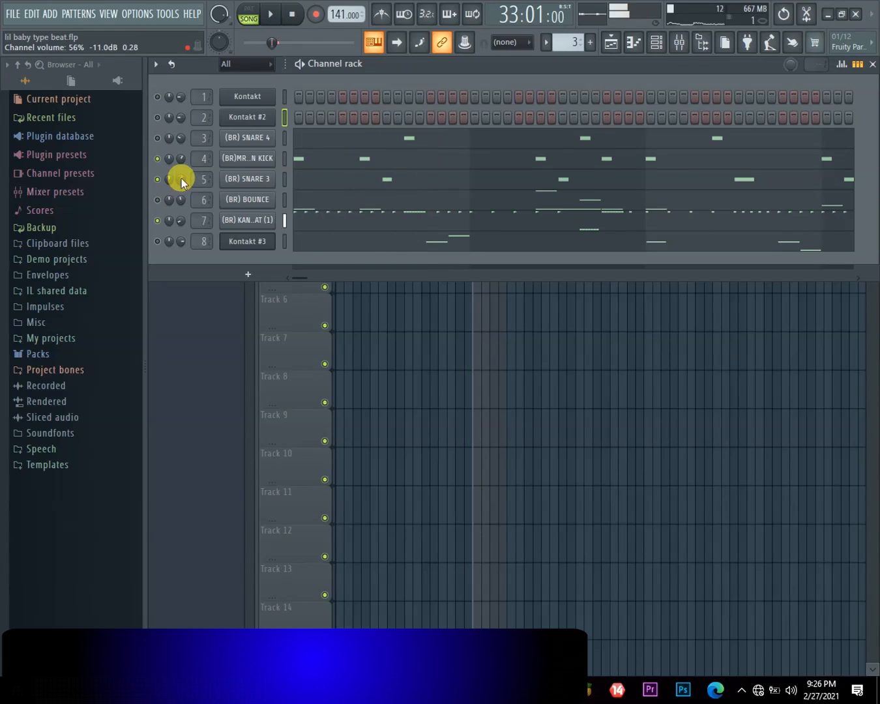
scroll(181, 178, "down", 3)
scroll(182, 178, "up", 2)
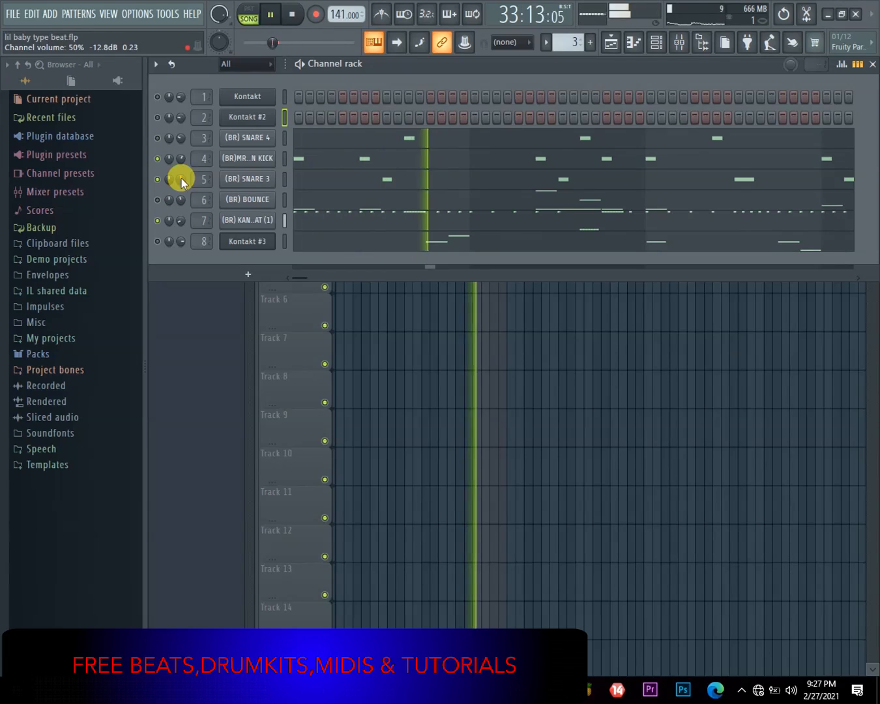
Step: Replay the section repeatedly to compare (BR) SNARE 3 with the kick and set its volume to 49%
key("space")
key("space")
key("space")
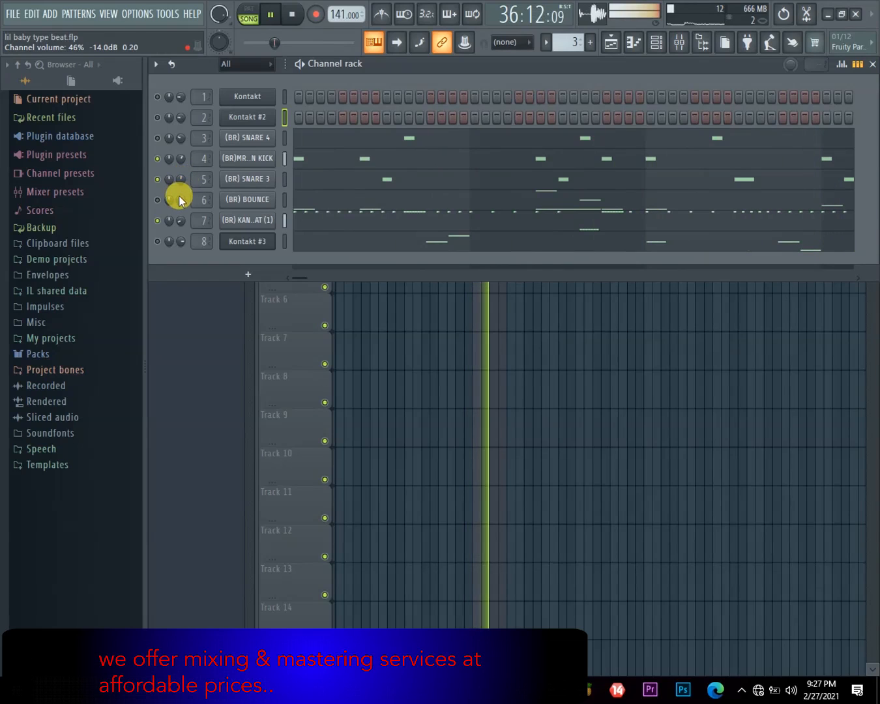
key("space")
key("space")
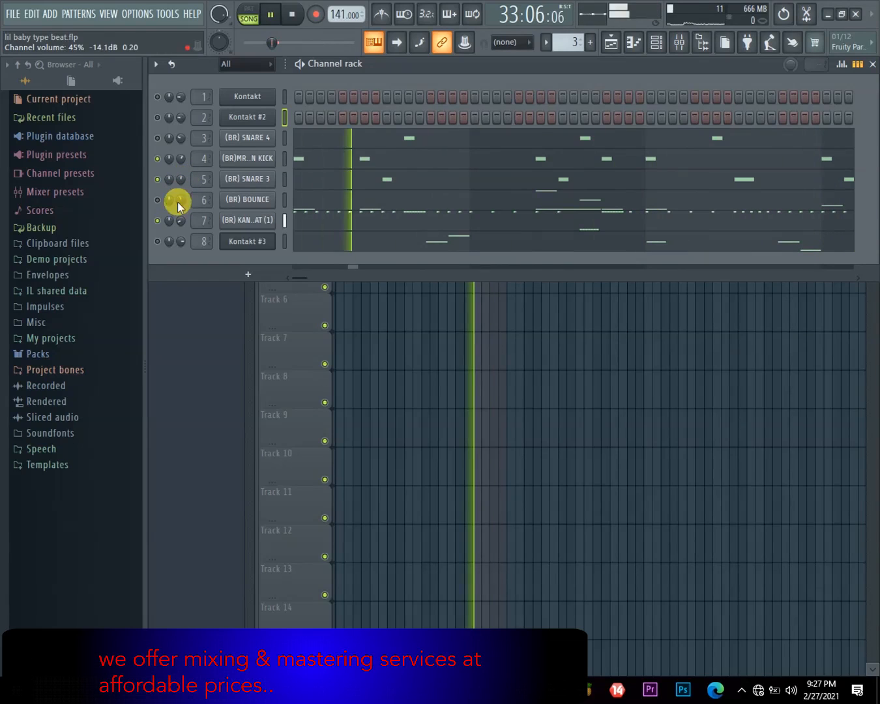
key("space")
key("space")
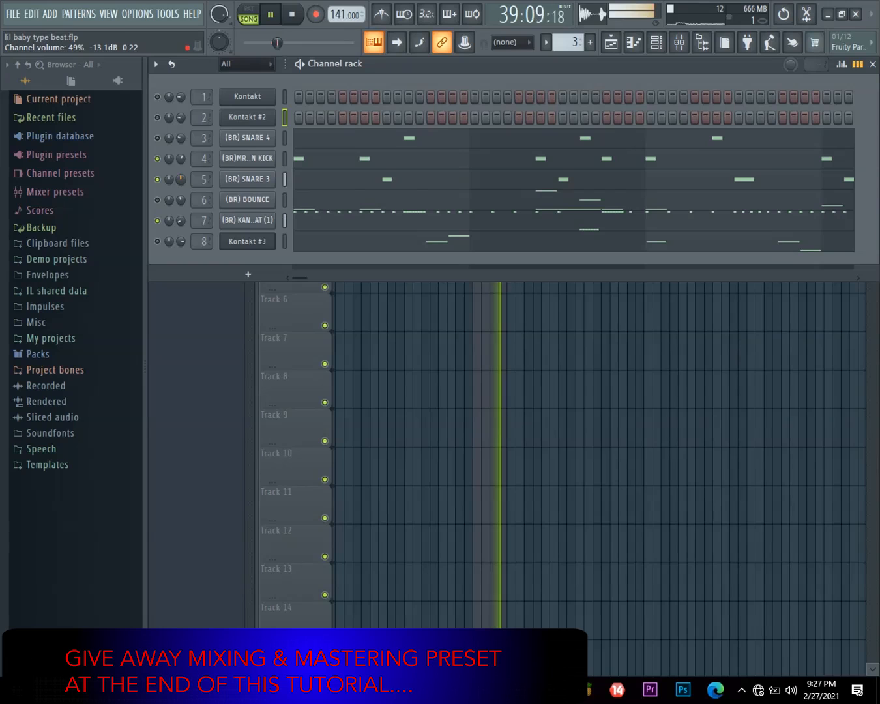
key("space")
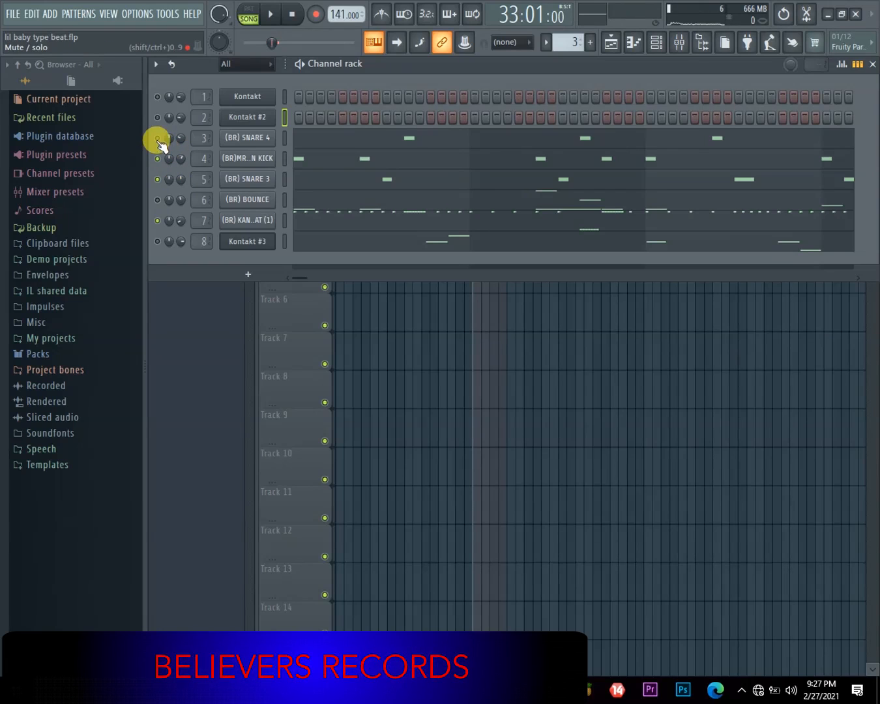
Step: Unmute the (BR) SNARE 4 channel and set its volume to 38% while the section plays
key("space")
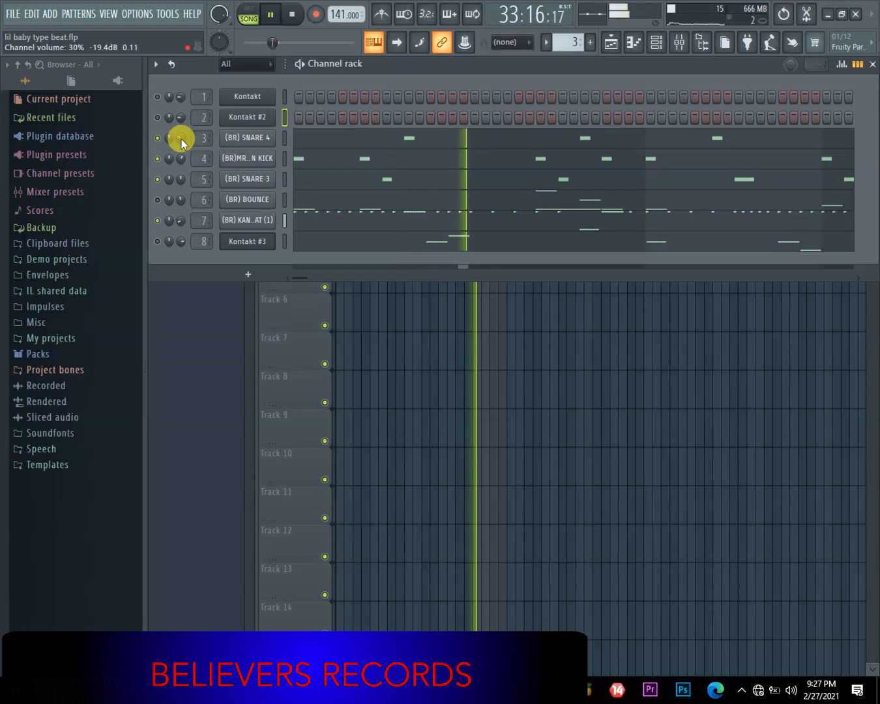
left_click_drag(181, 138, 181, 133)
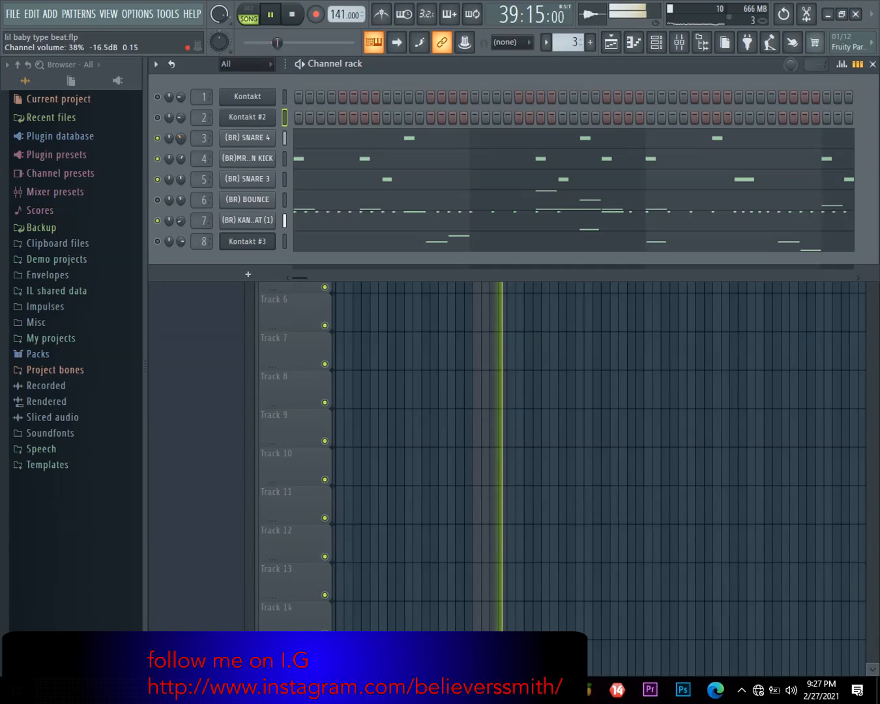
key("space")
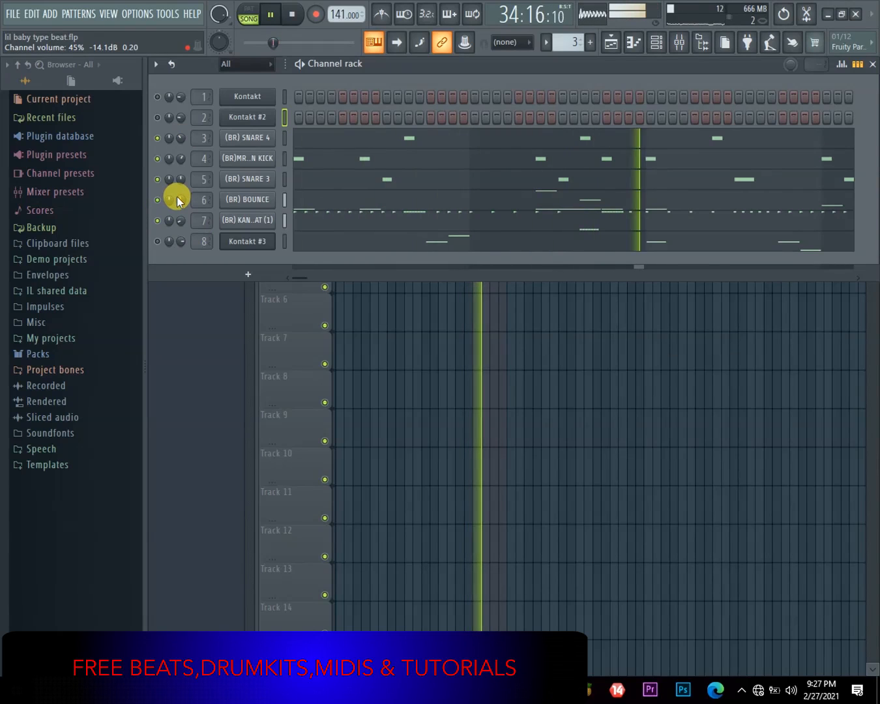
Step: Unmute the (BR) BOUNCE channel and set its volume to 44% against the playing drums
left_click_drag(178, 202, 178, 213)
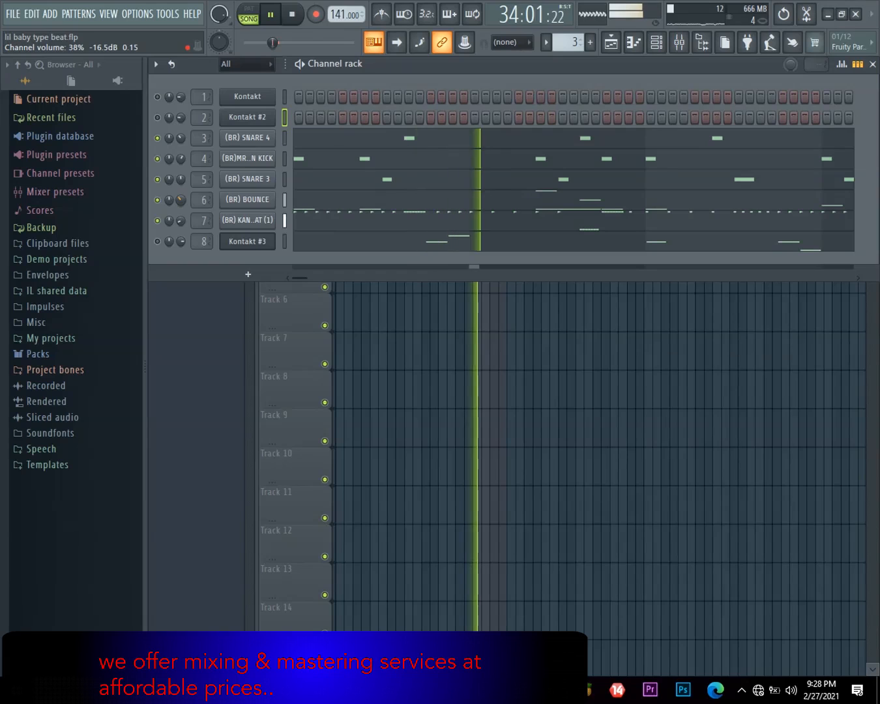
left_click_drag(181, 202, 181, 205)
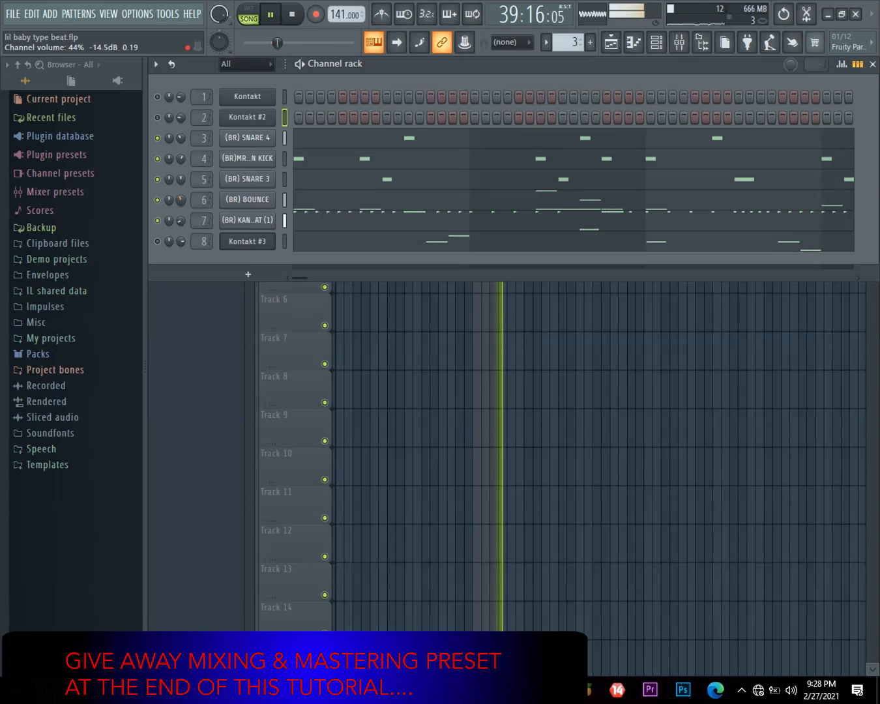
key("space")
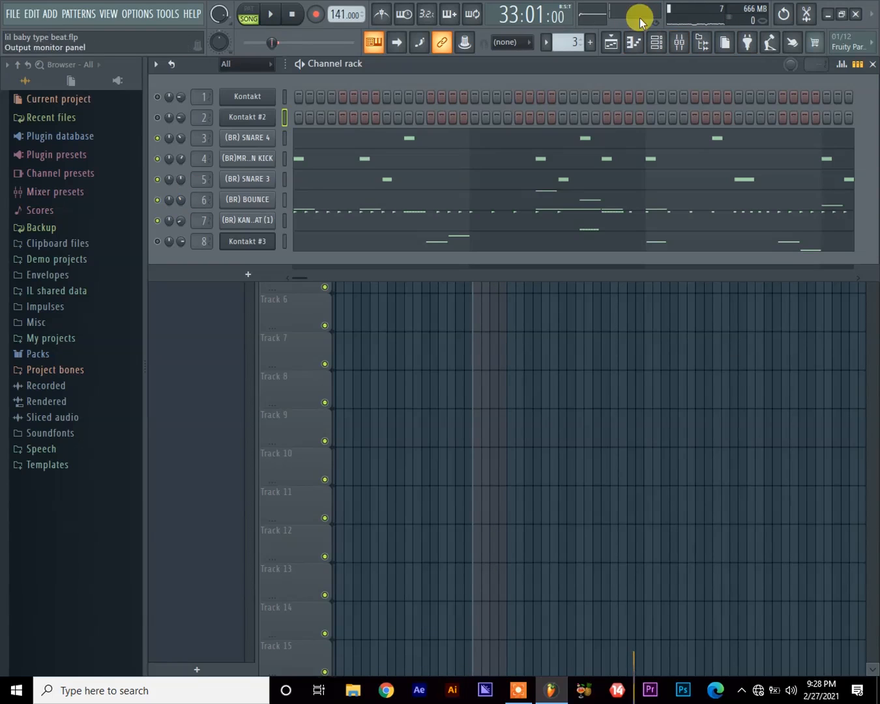
Step: Bypass the Fruity Limiter on the Master mixer track and play the section to check the drum levels
left_click(679, 42)
left_click(199, 224)
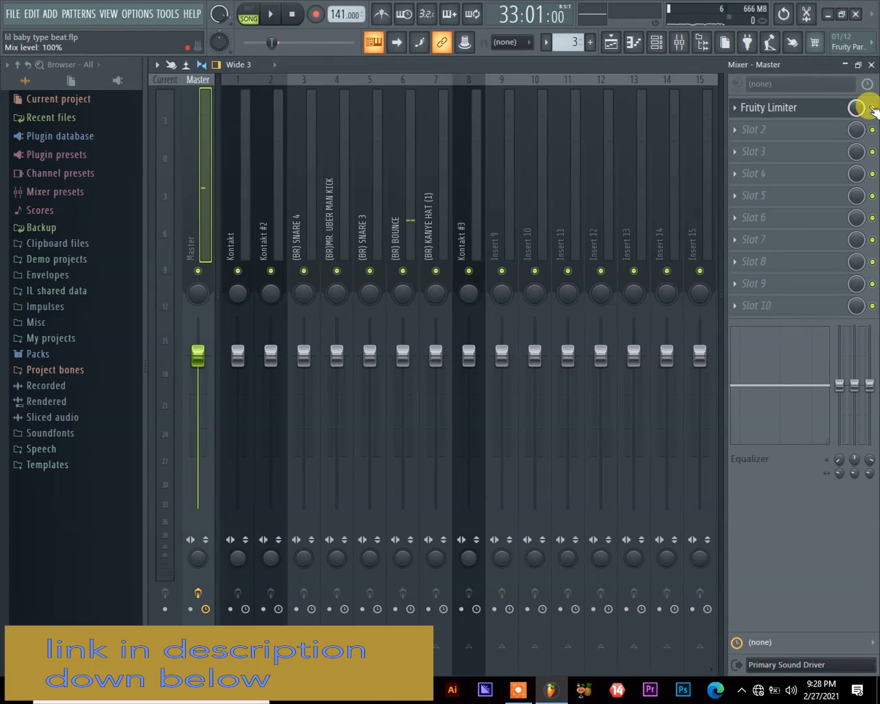
key("space")
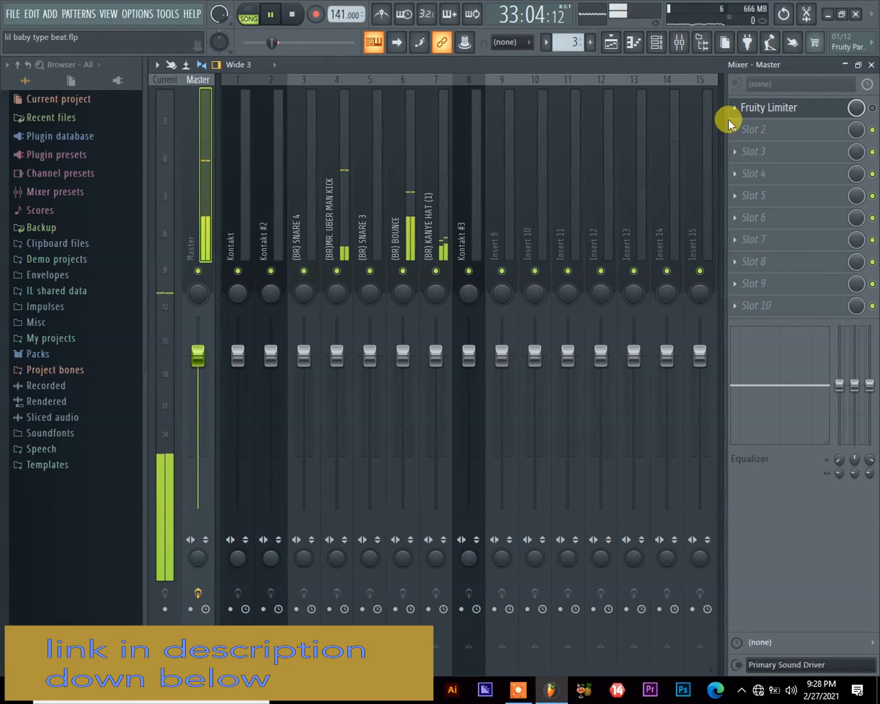
left_click(658, 43)
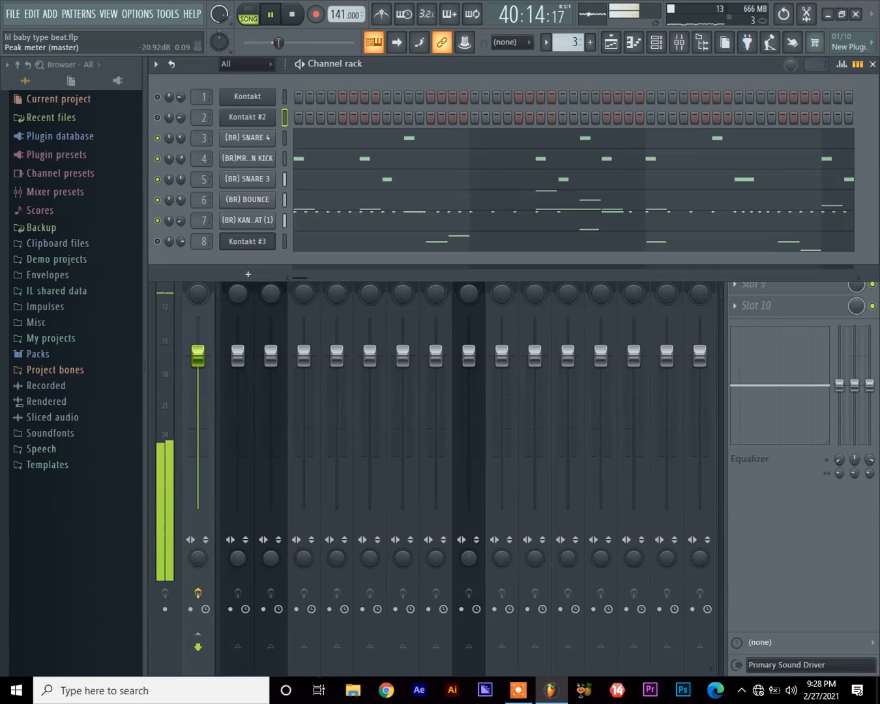
key("space")
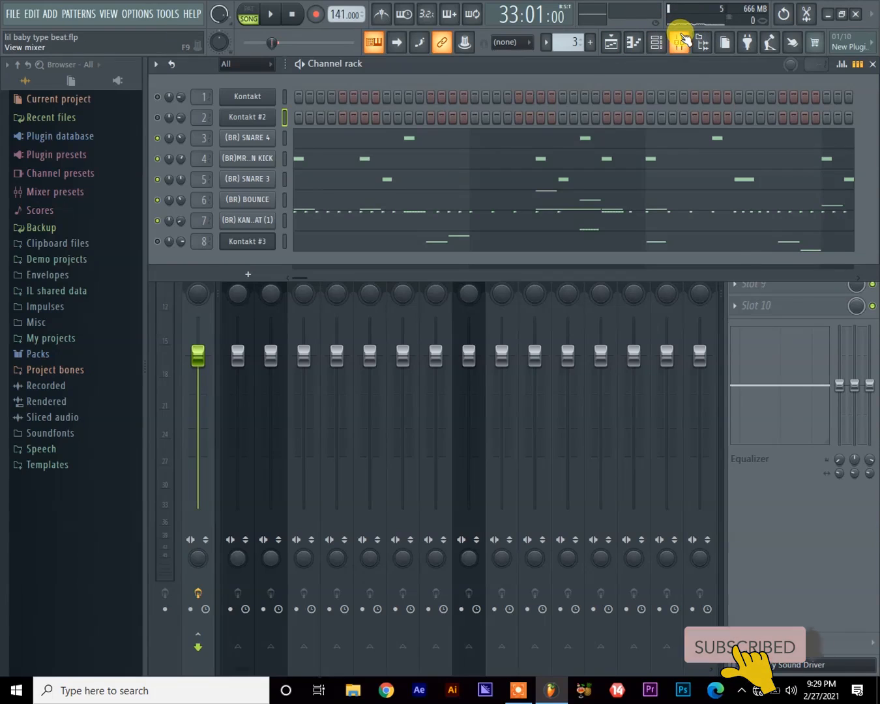
Step: Compare the Master level of the drums with the Fruity Limiter enabled and bypassed, replaying the section each time
left_click(680, 42)
key("space")
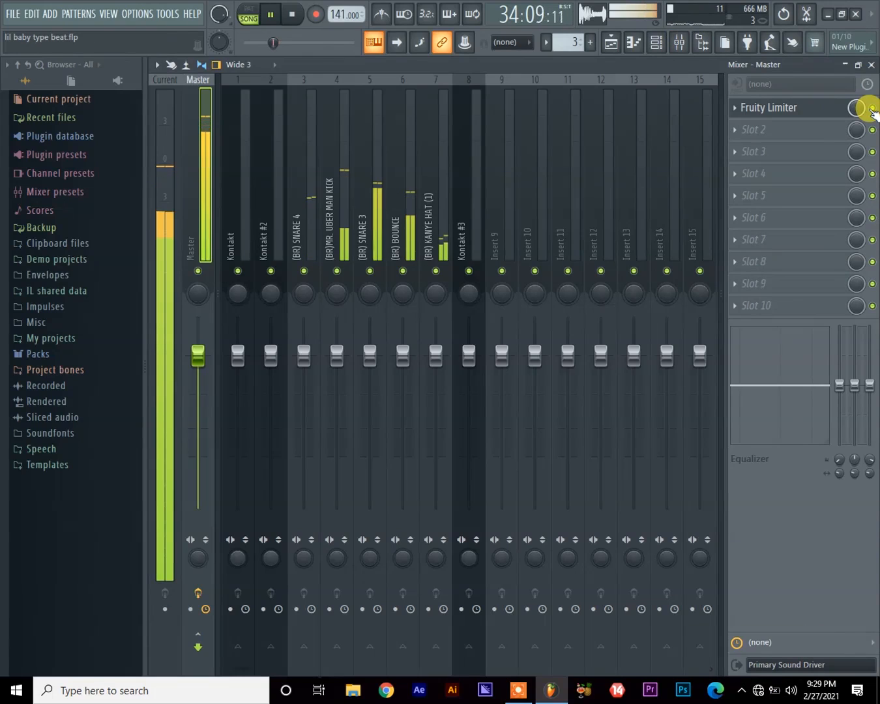
key("space")
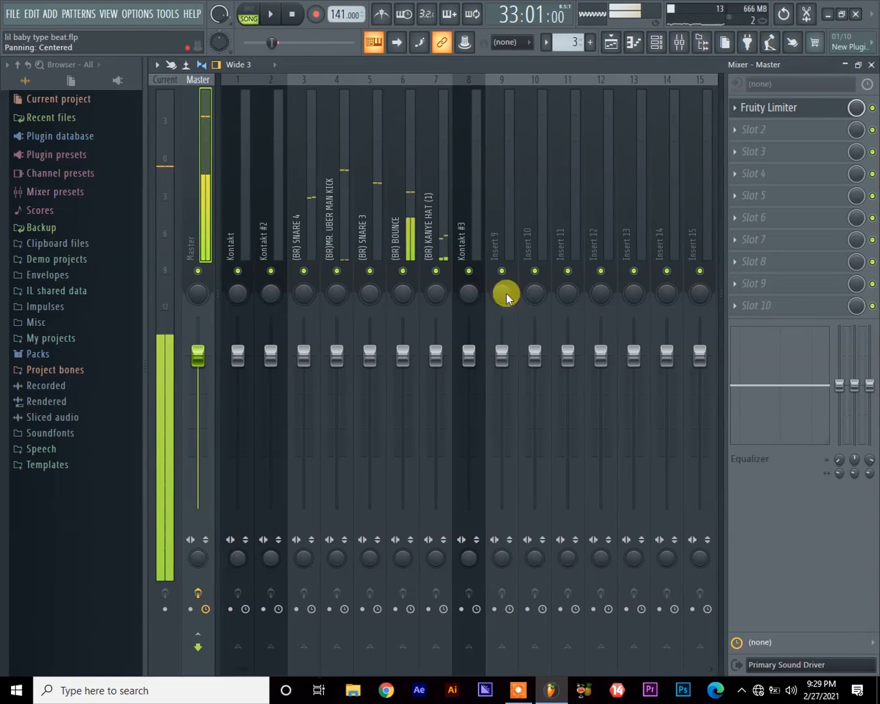
left_click(873, 109)
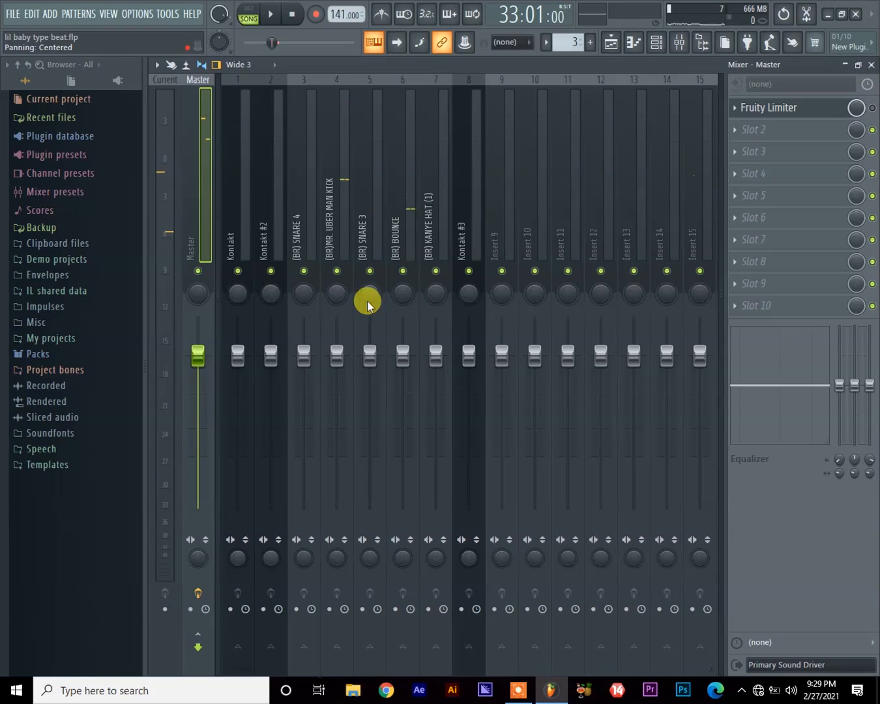
key("space")
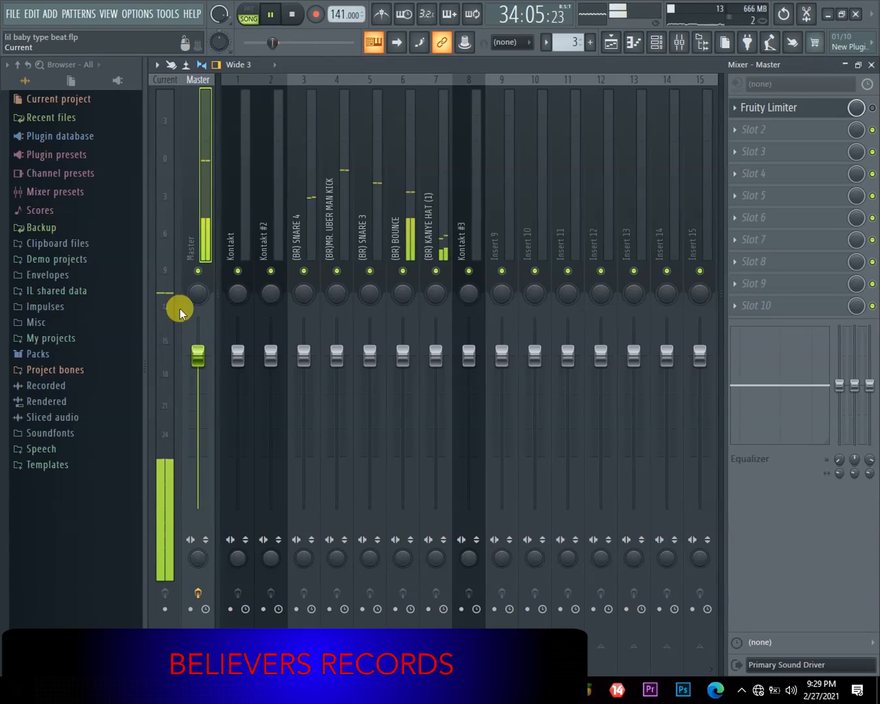
key("space")
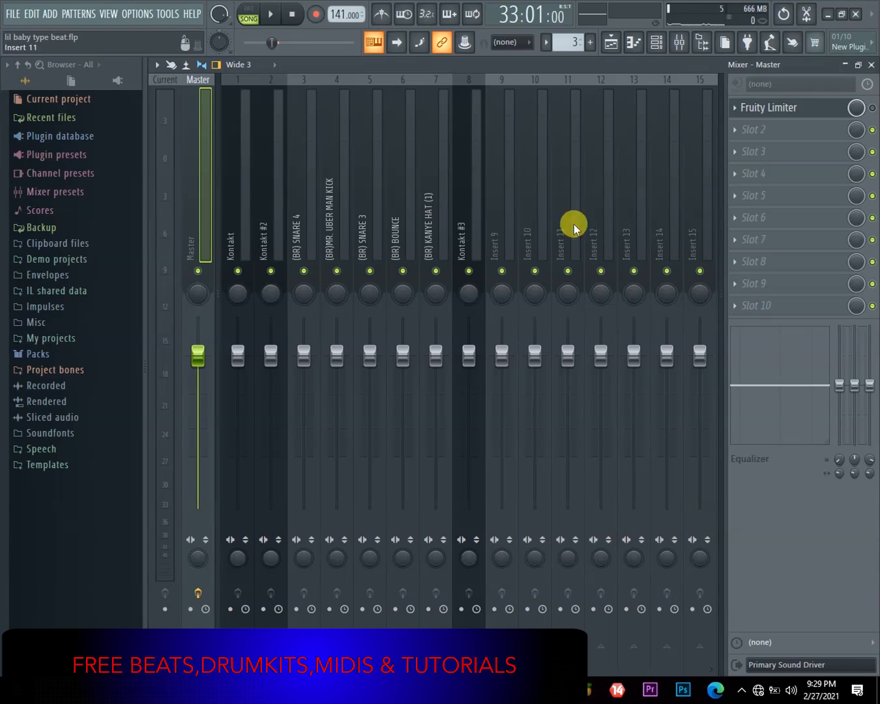
key("space")
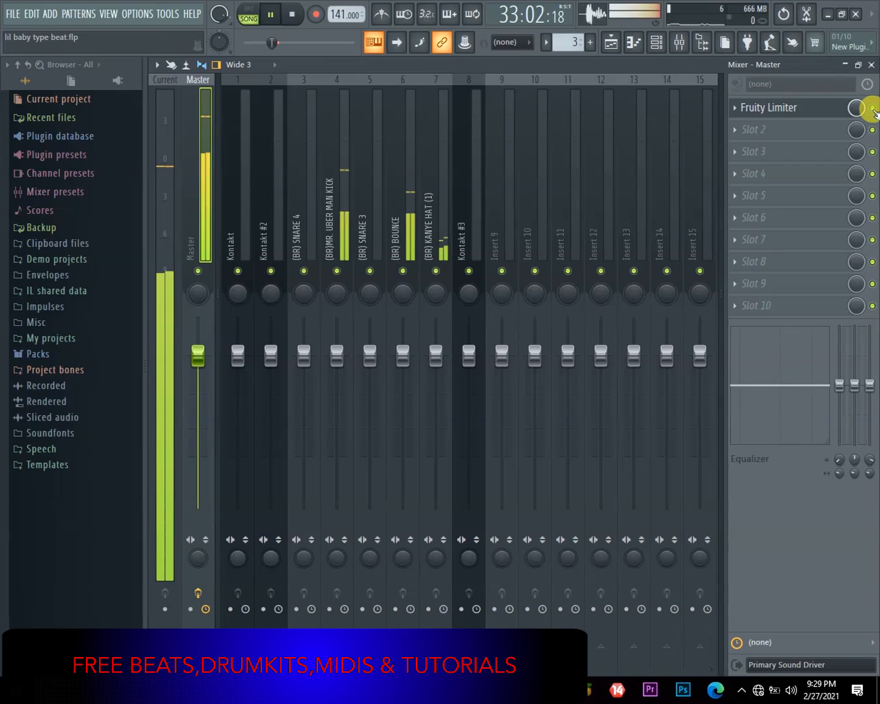
Step: Unmute the Kontakt channel and replay the section with the Master track's Fruity Limiter bypassed
left_click(658, 43)
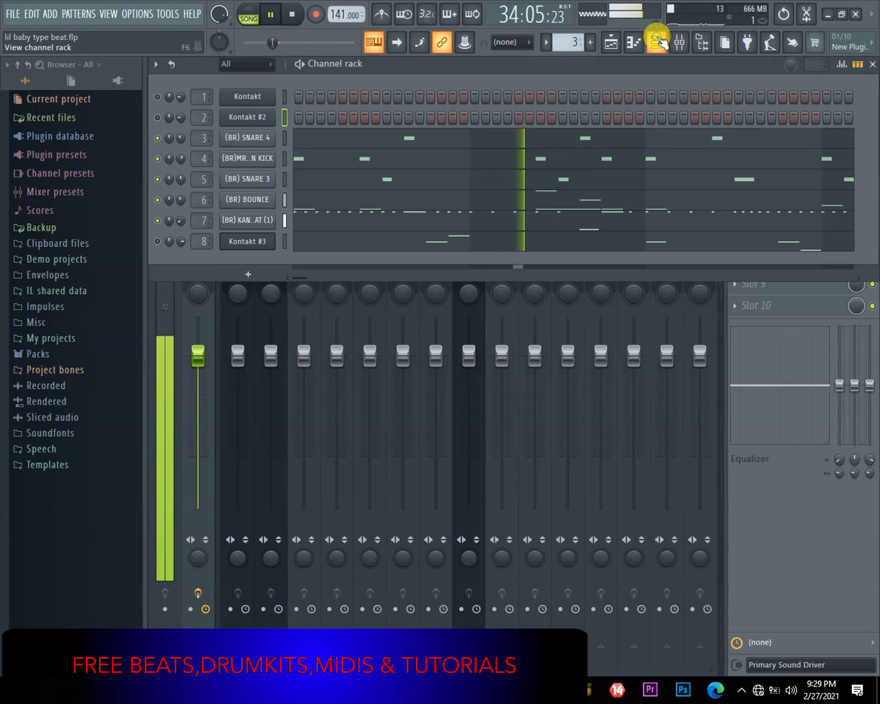
key("space")
left_click(157, 96)
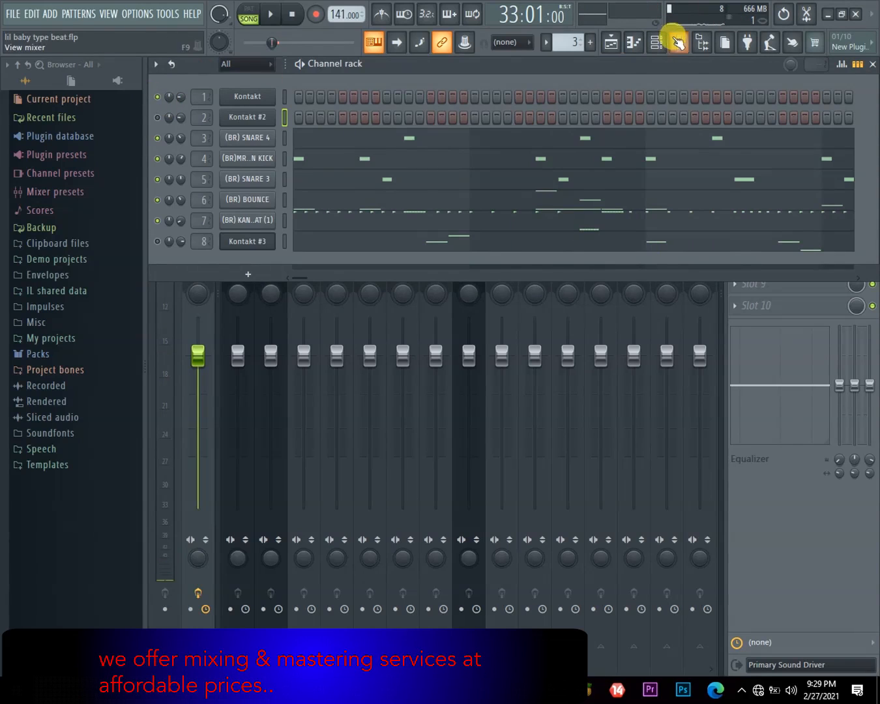
left_click(678, 43)
key("space")
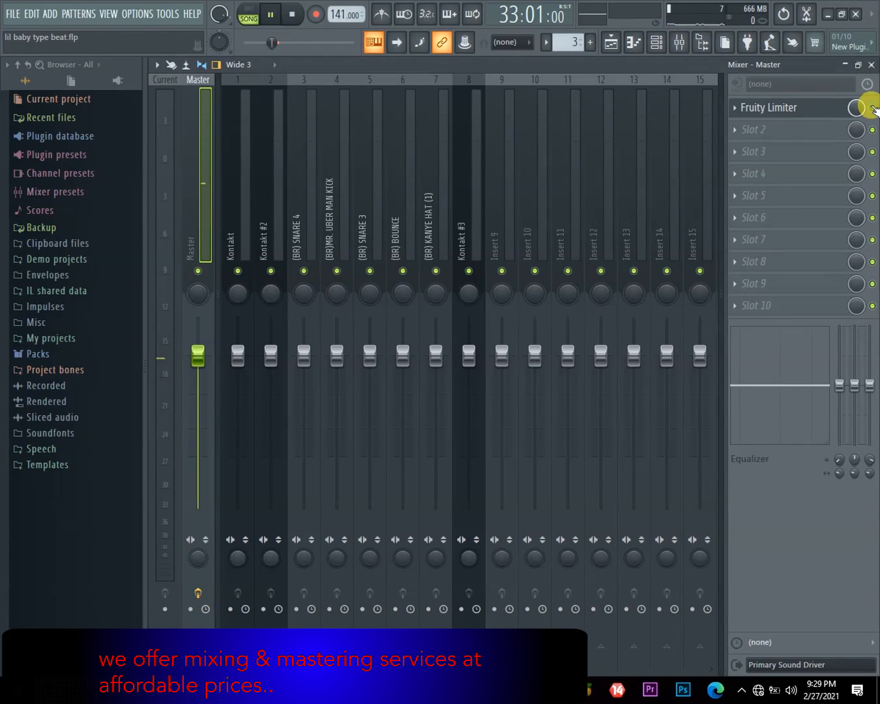
left_click(872, 108)
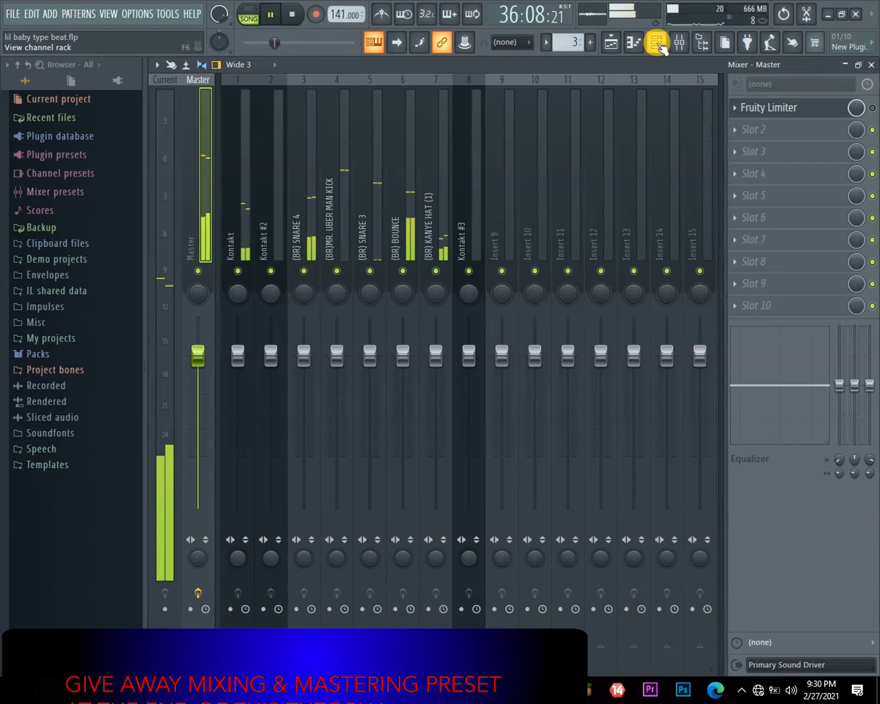
Step: Unmute the Kontakt #2 channel during playback and show the playlist arrangement
left_click(659, 44)
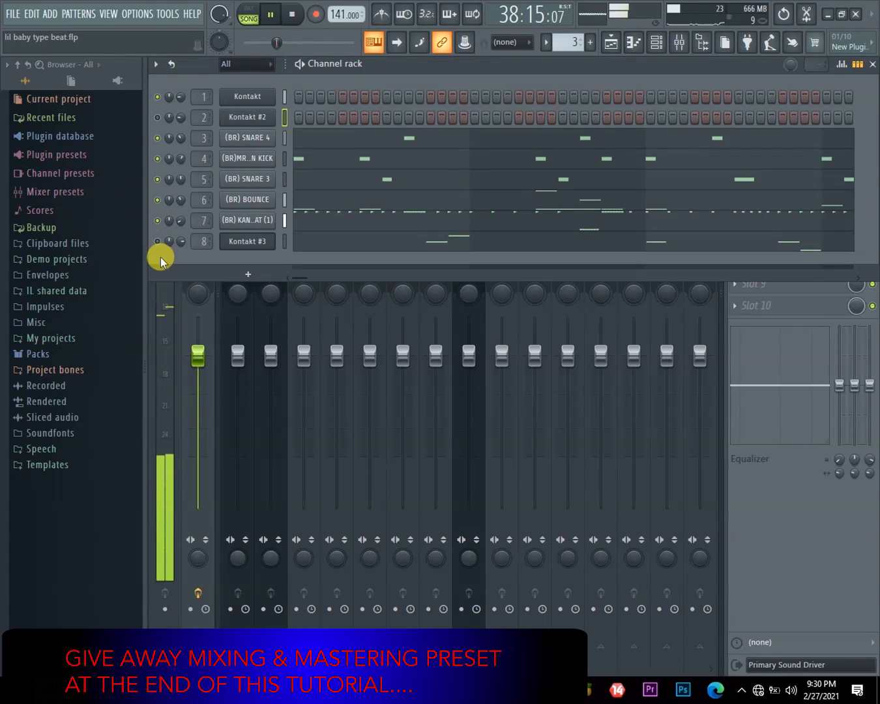
left_click(157, 119)
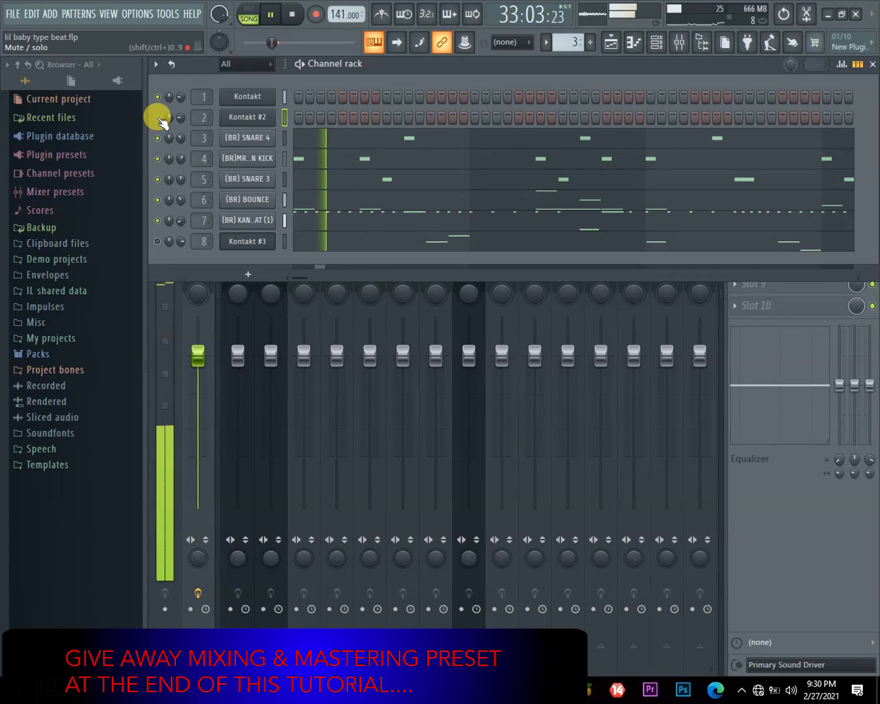
left_click(611, 43)
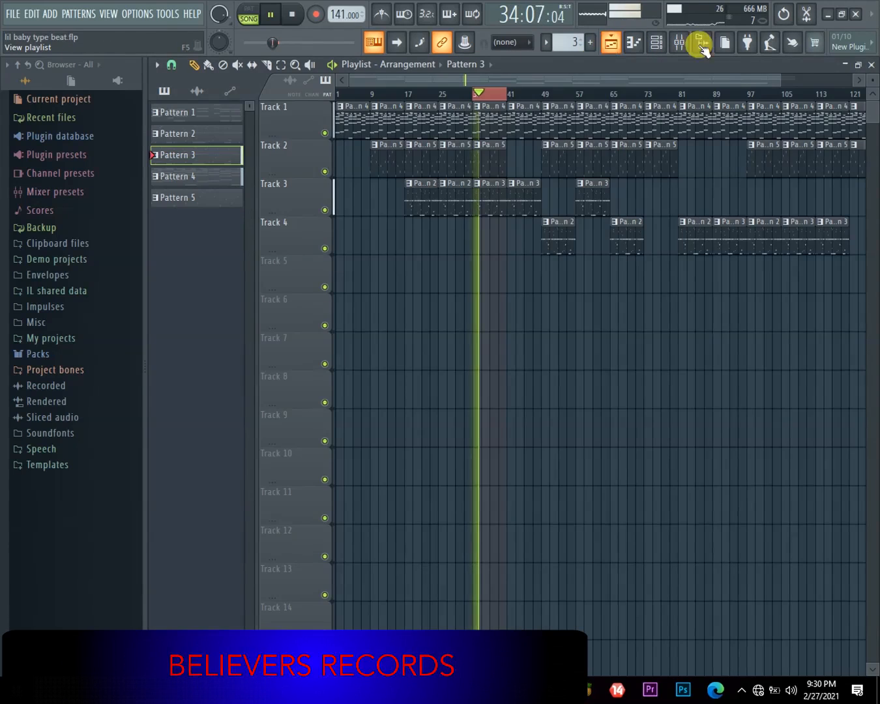
Step: Check the mixer levels with both Kontakt melodies playing, replaying the looped section
left_click(680, 44)
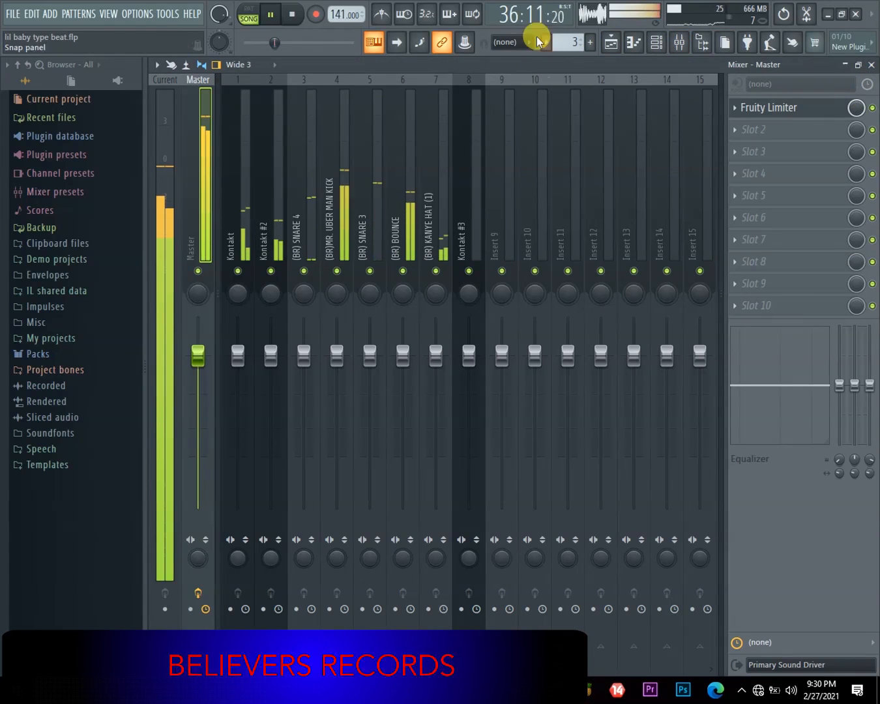
left_click(655, 43)
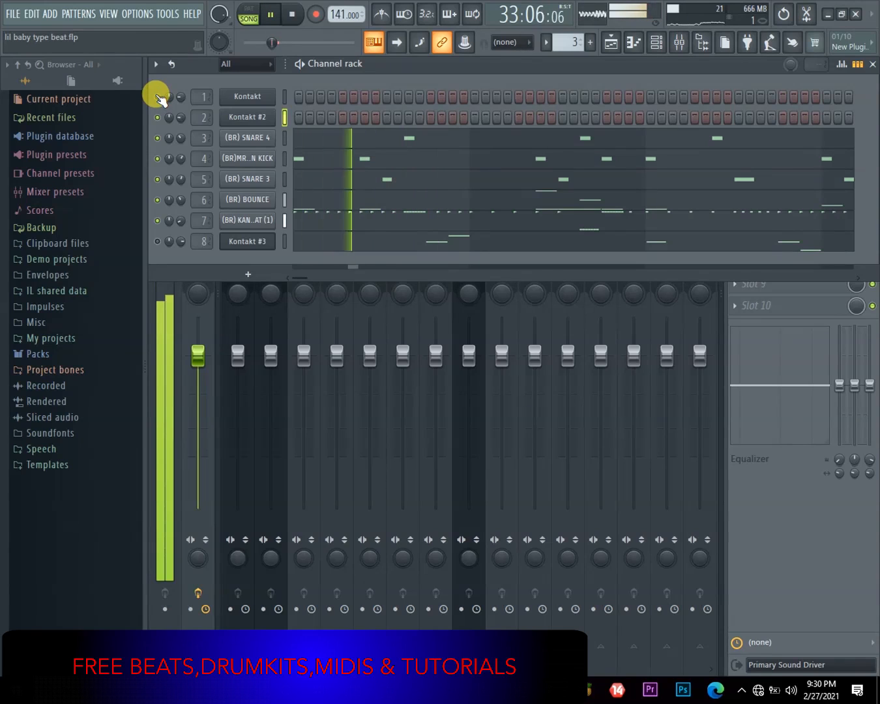
key("space")
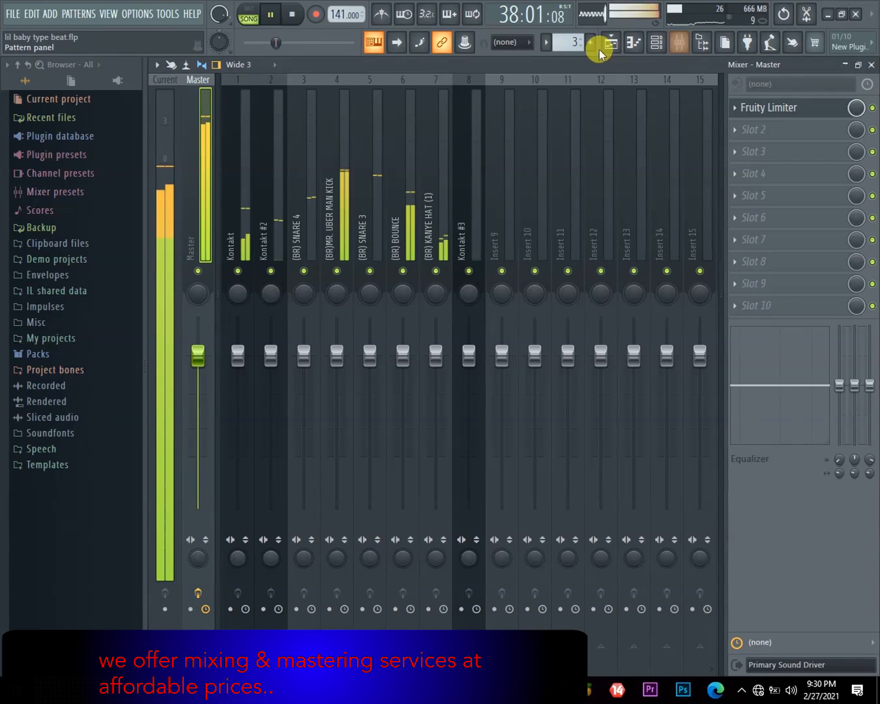
left_click(610, 44)
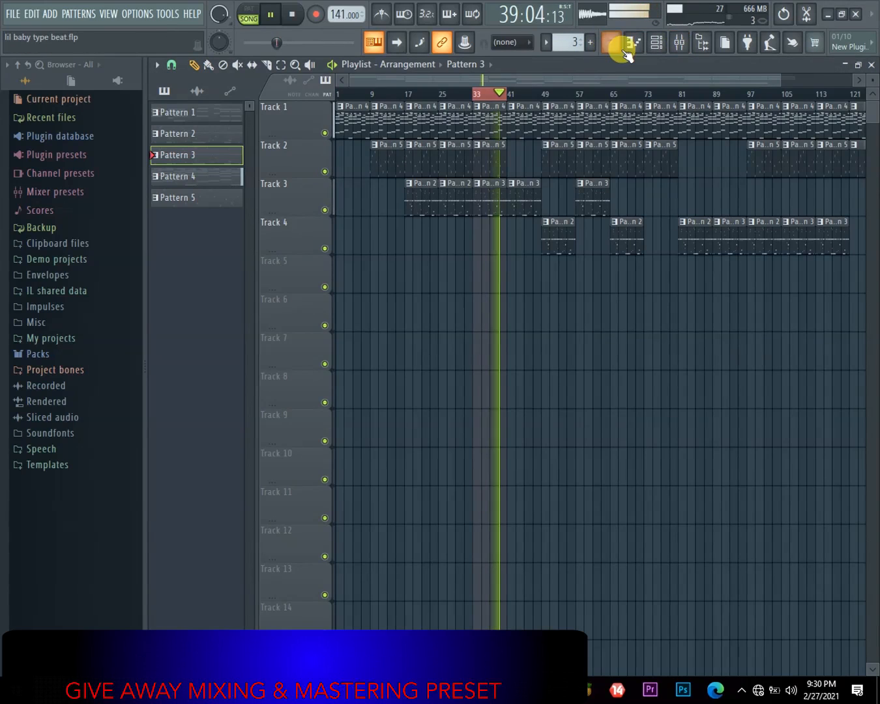
Step: Unmute the Kontakt #3 channel and set its channel volume to about 59% while the section plays
left_click(655, 43)
key("space")
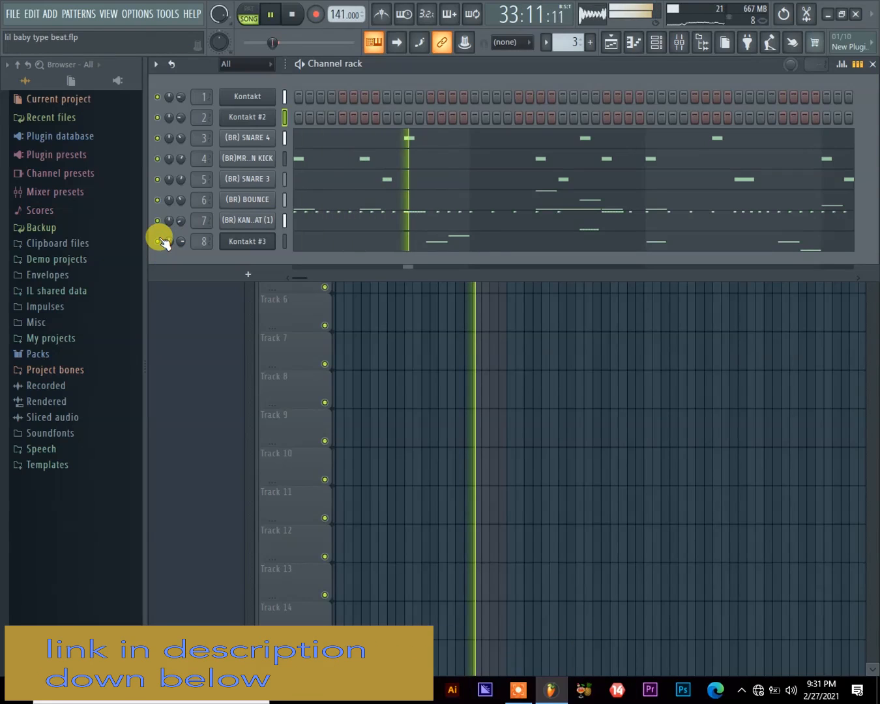
left_click_drag(181, 241, 182, 268)
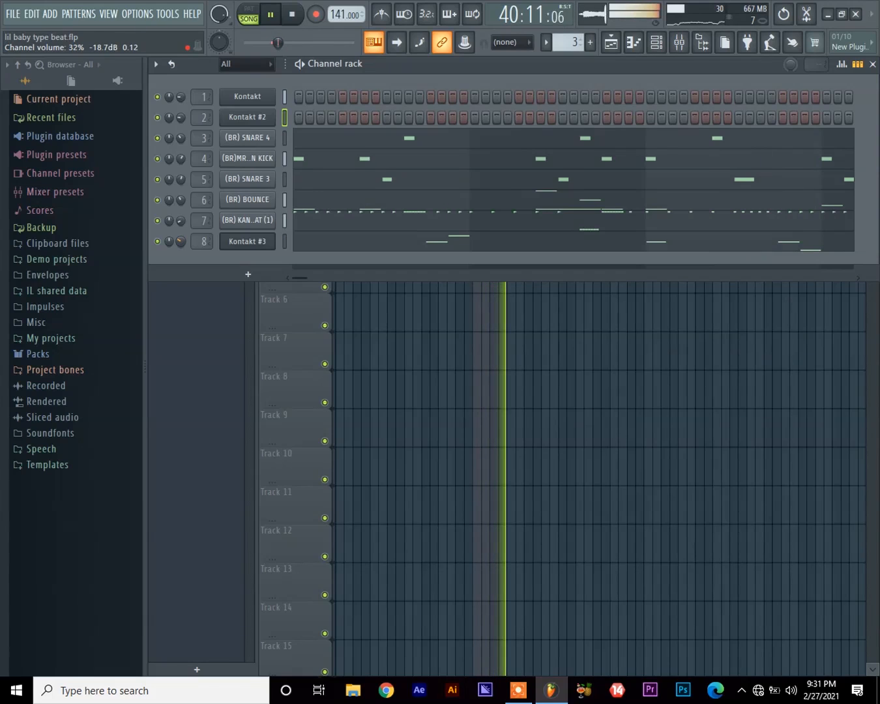
left_click_drag(180, 275, 181, 262)
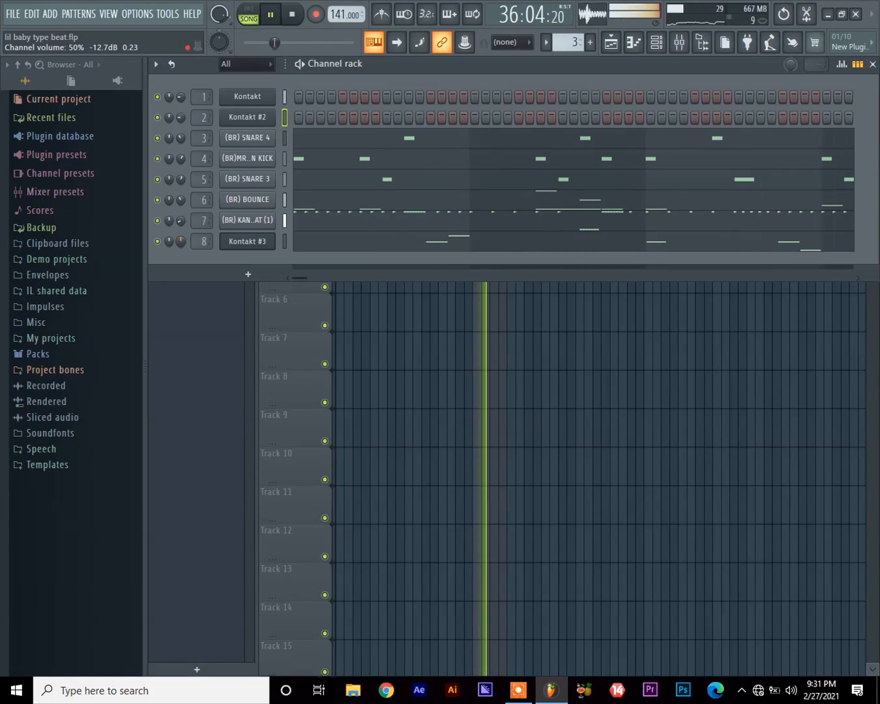
left_click_drag(181, 241, 181, 234)
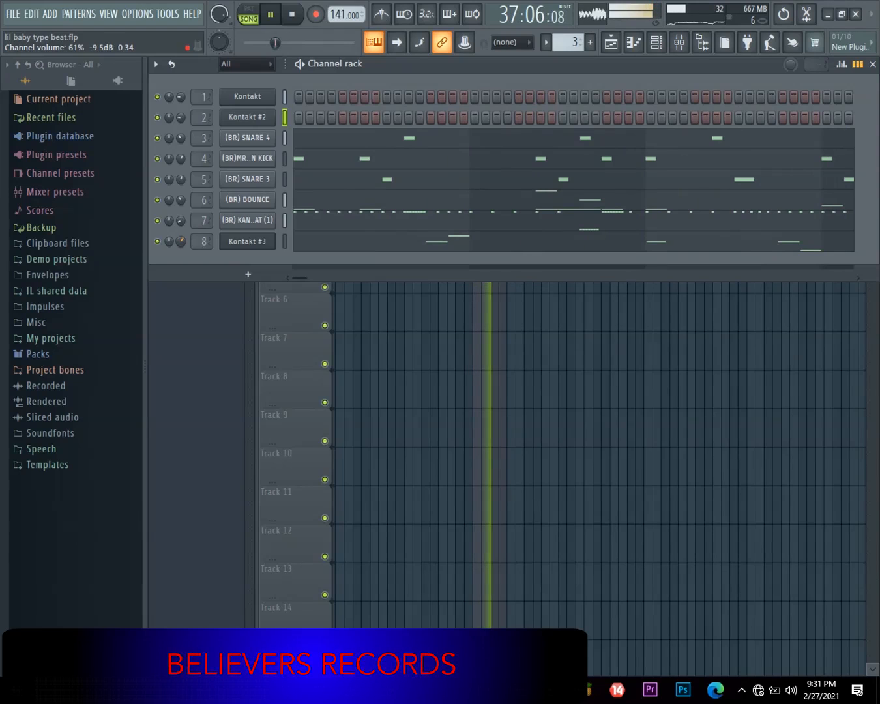
mouse_move(181, 242)
left_mouse_down()
mouse_move(181, 249)
mouse_move(180, 237)
left_mouse_up()
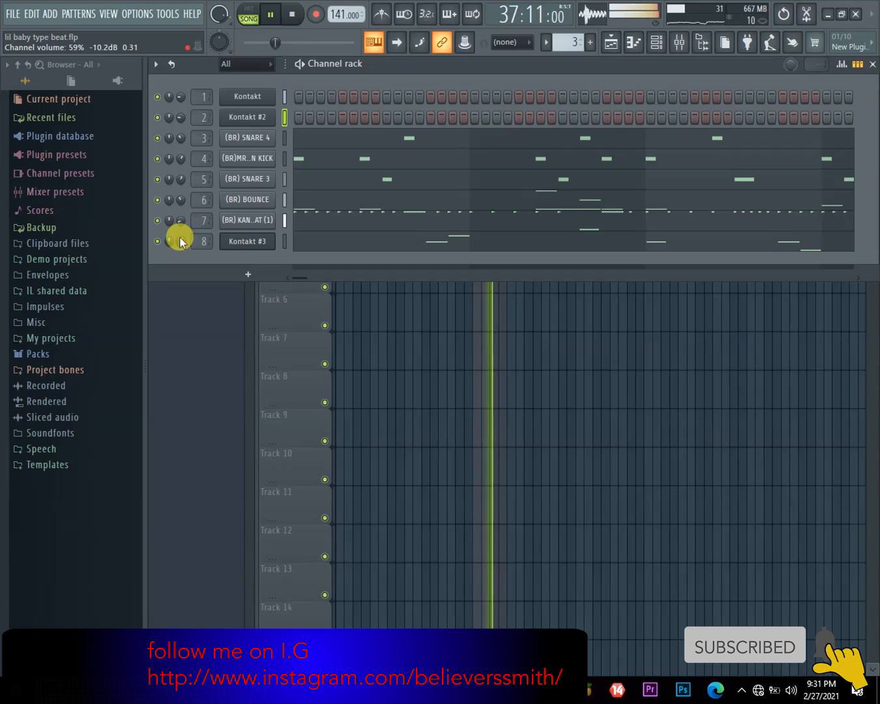
key("space")
Step: Lower the Kontakt #2 mixer track's volume to about -3.2 dB while replaying the section
left_click(680, 43)
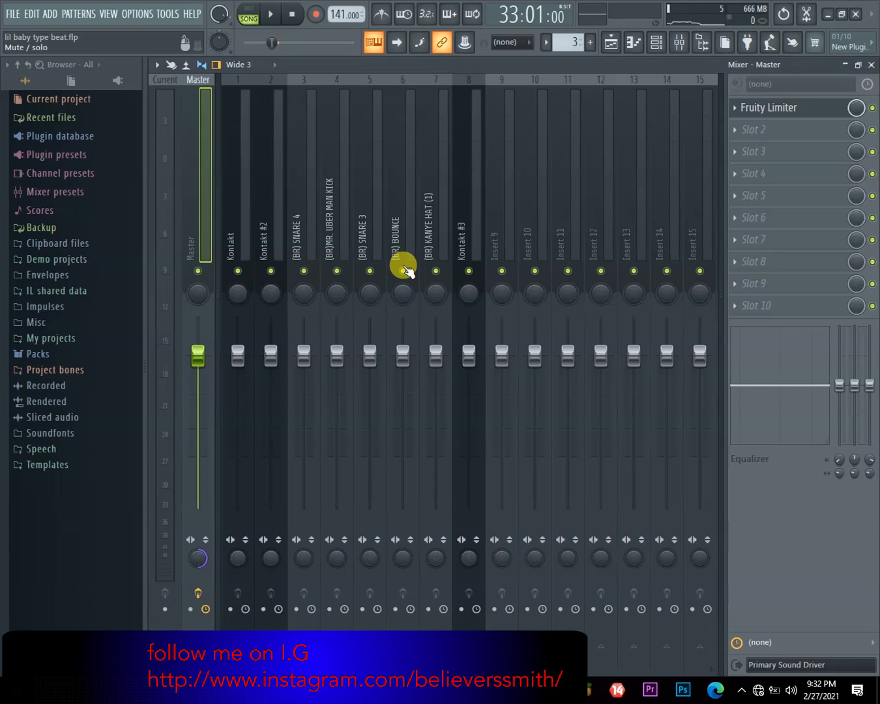
key("space")
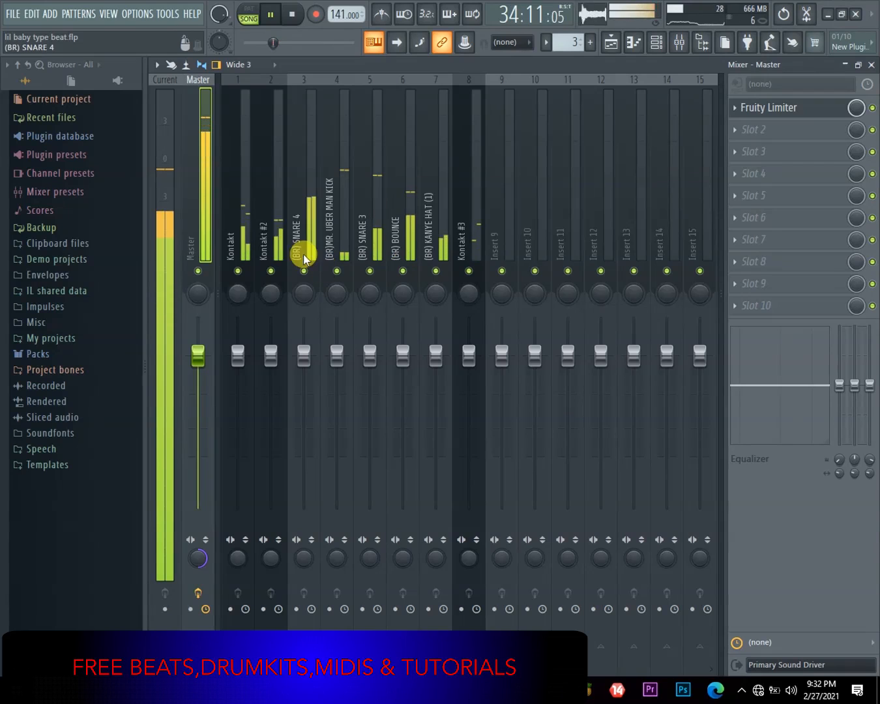
left_click(279, 232)
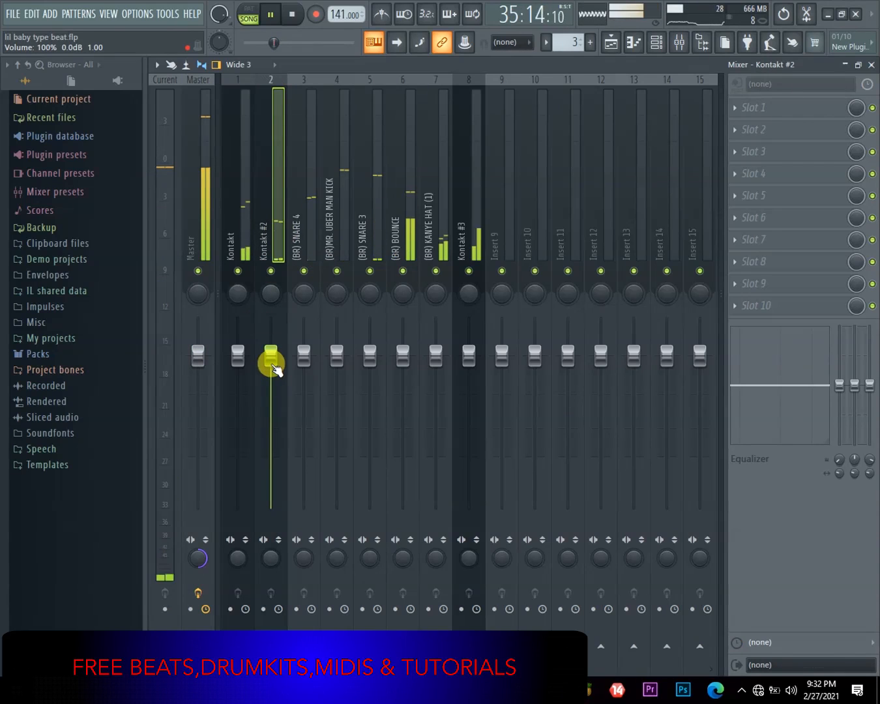
key("space")
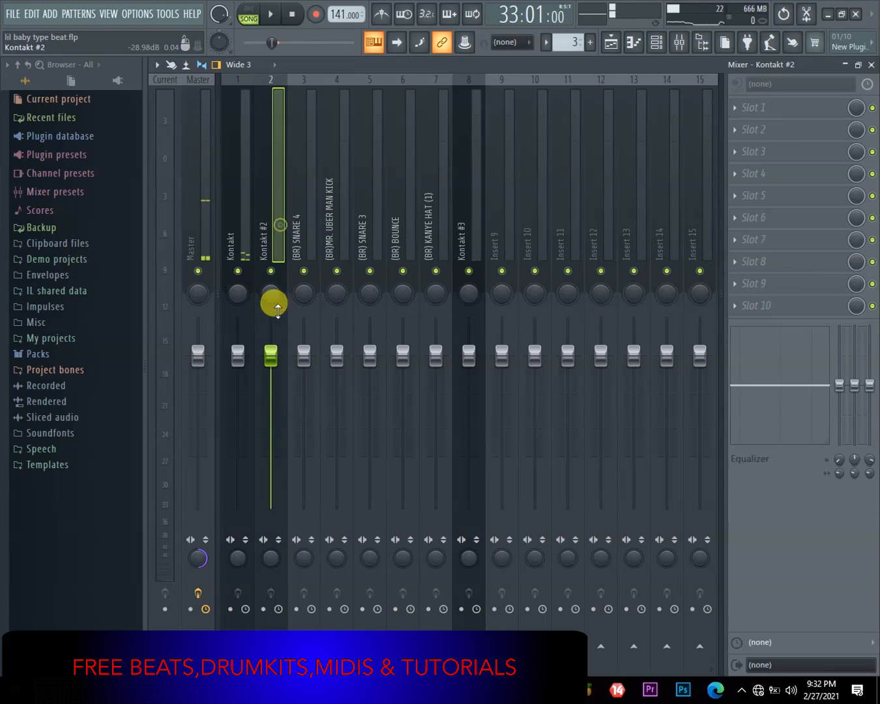
key("space")
mouse_move(272, 365)
left_mouse_down()
mouse_move(272, 389)
mouse_move(272, 374)
left_mouse_up()
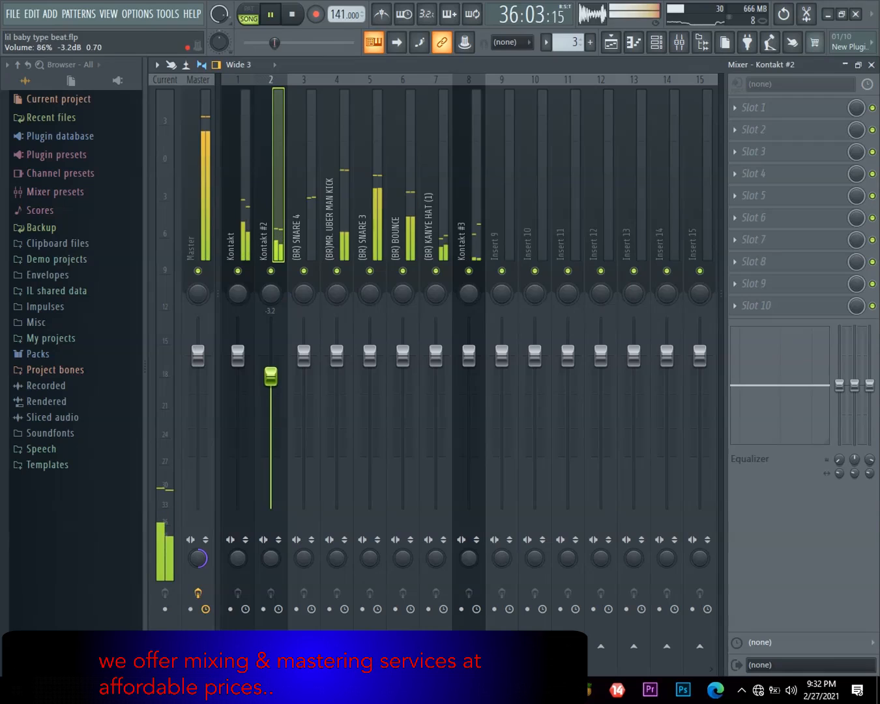
left_click_drag(272, 375, 274, 377)
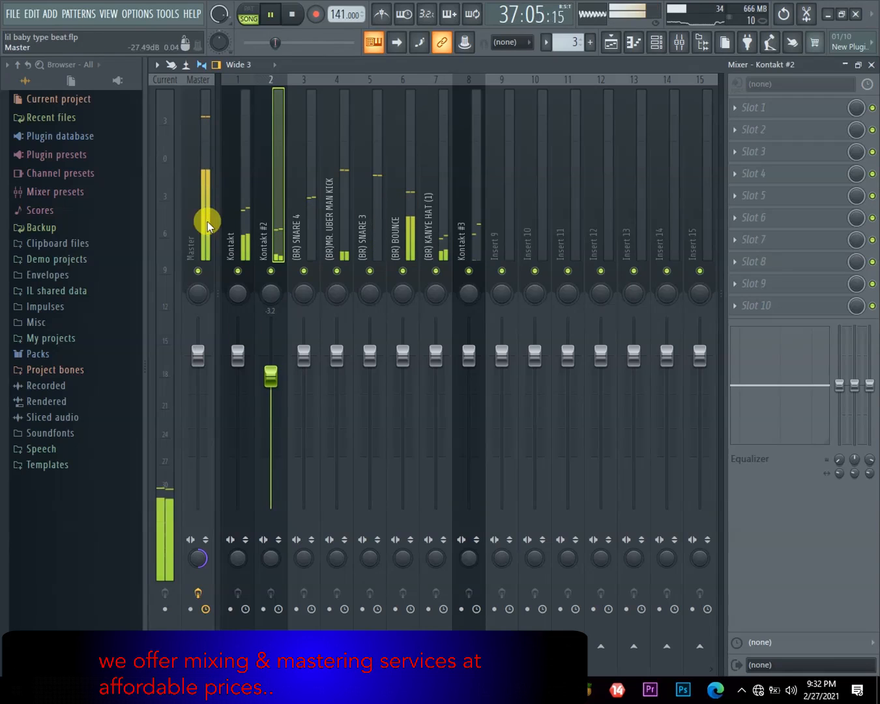
Step: Switch the mixer to the Wide alt layout and fine-tune the Kontakt #2 track's volume to about -3.0 dB
left_click(275, 65)
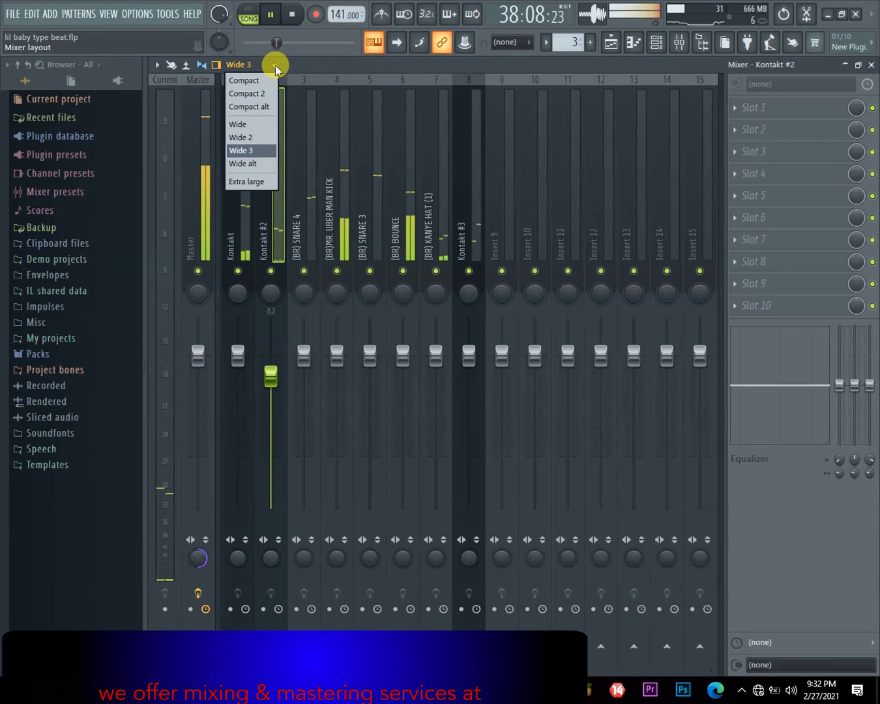
left_click(265, 164)
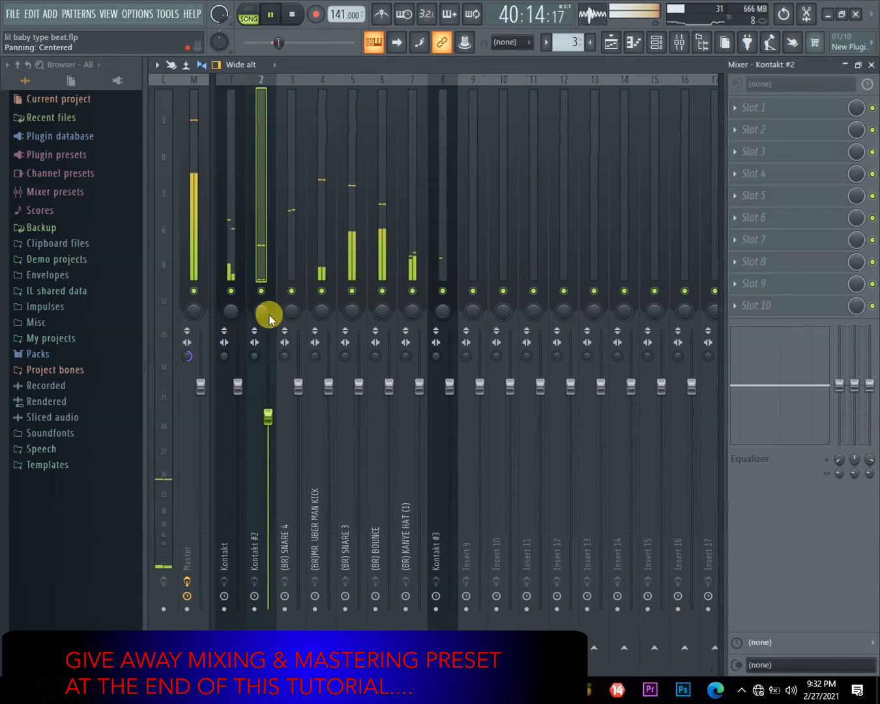
left_click_drag(262, 391, 267, 421)
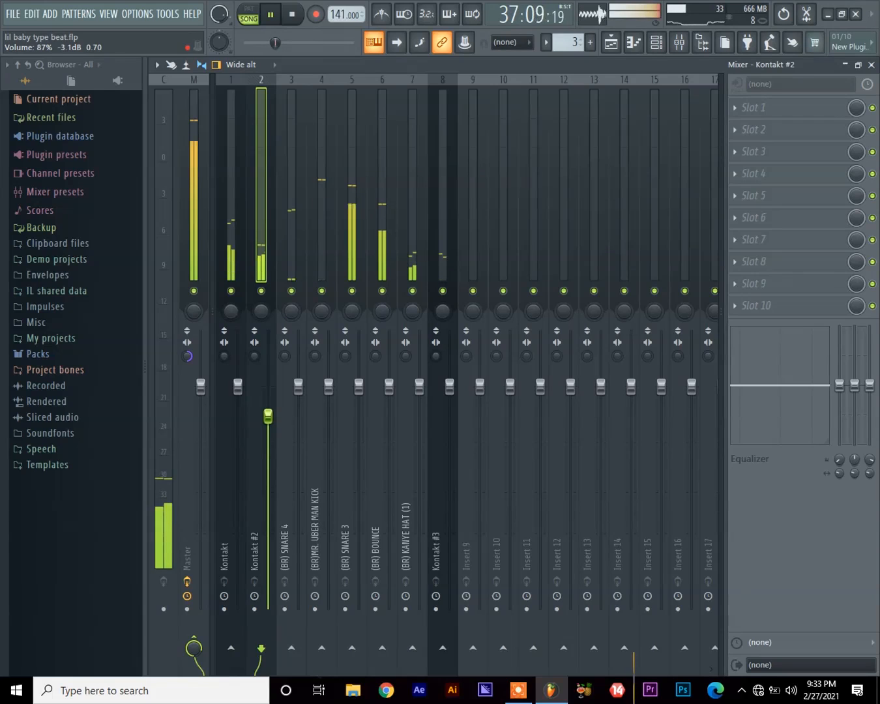
mouse_move(268, 416)
left_mouse_down()
mouse_move(268, 429)
mouse_move(268, 419)
left_mouse_up()
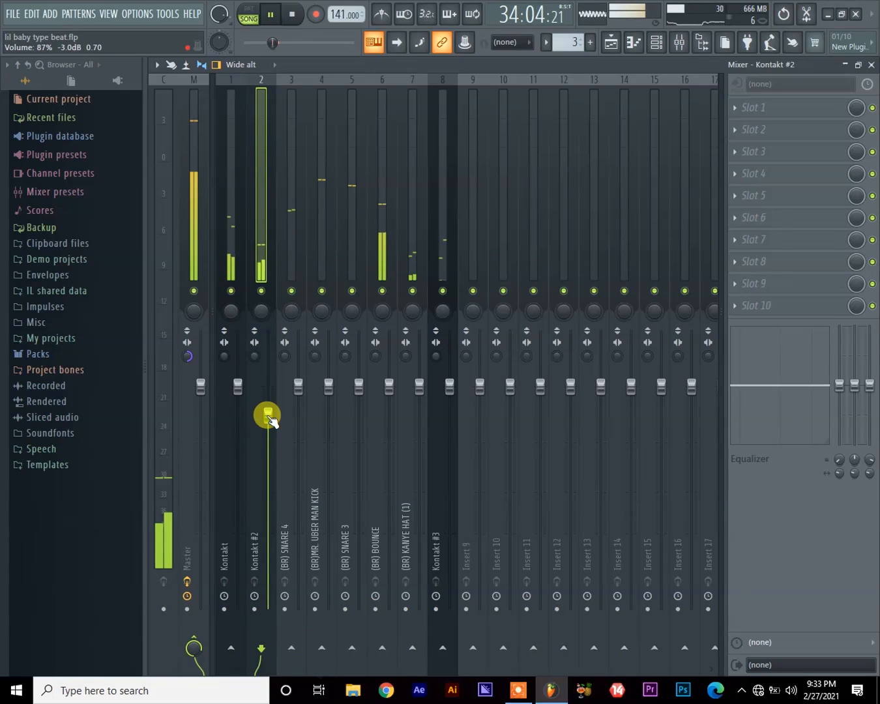
left_click(287, 228)
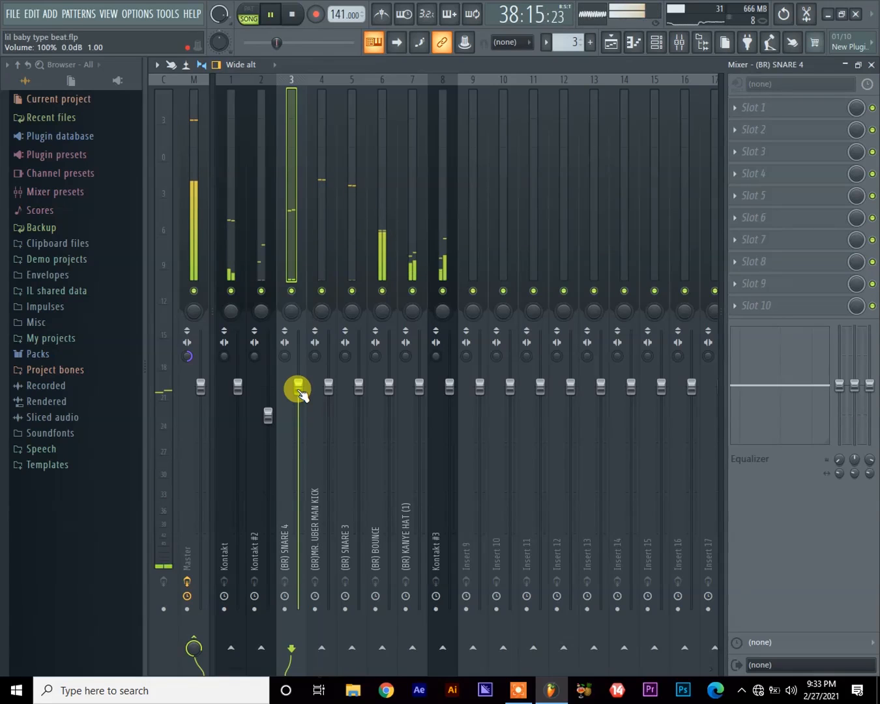
left_click(268, 416)
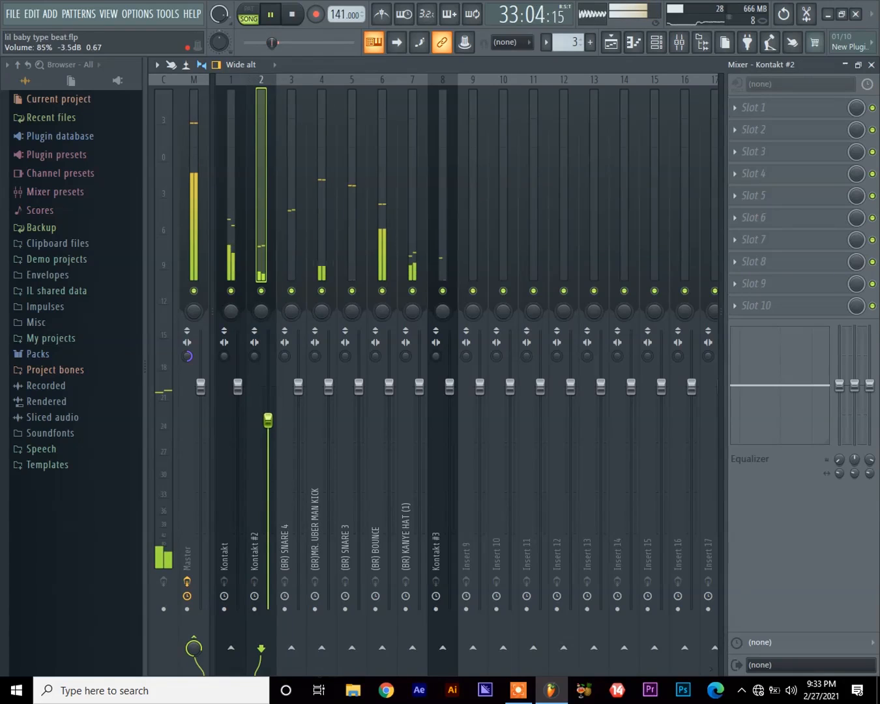
left_click_drag(269, 425, 268, 414)
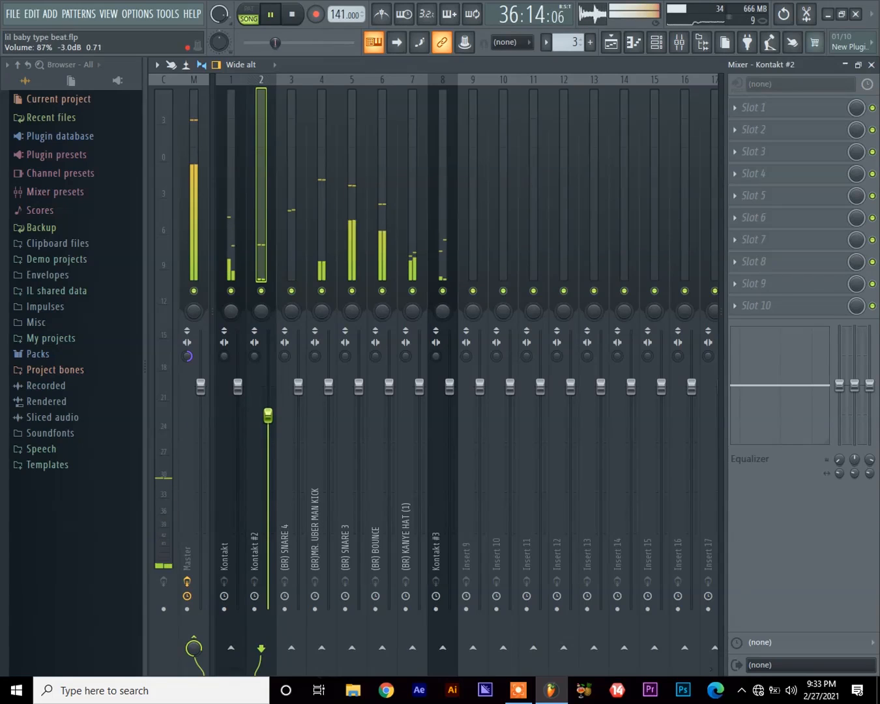
key("space")
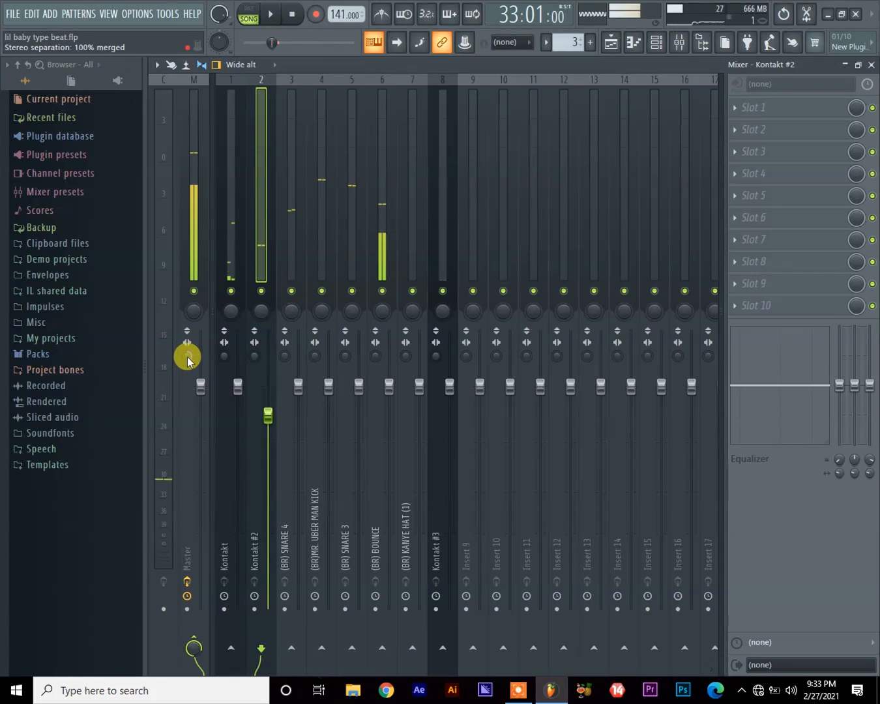
Step: Reset the Master track's stereo separation to its default and replay the section
right_click(185, 358)
left_click(219, 365)
key("space")
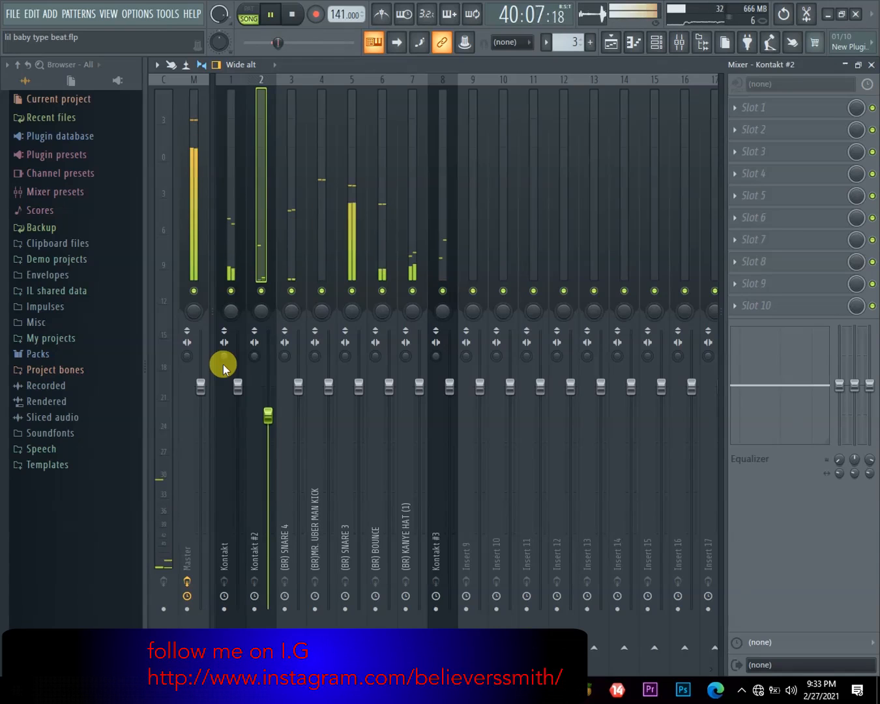
Step: Check the Master track's level, toggling its Fruity Limiter off and on before replaying the section
left_click(183, 261)
key("space")
left_click(873, 107)
left_click(873, 108)
key("space")
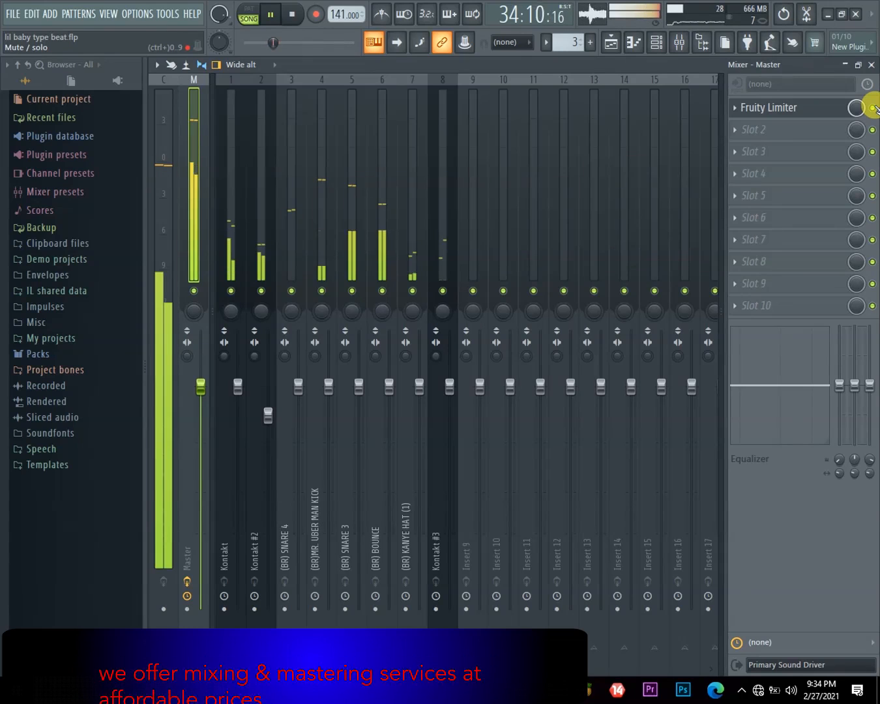
key("space")
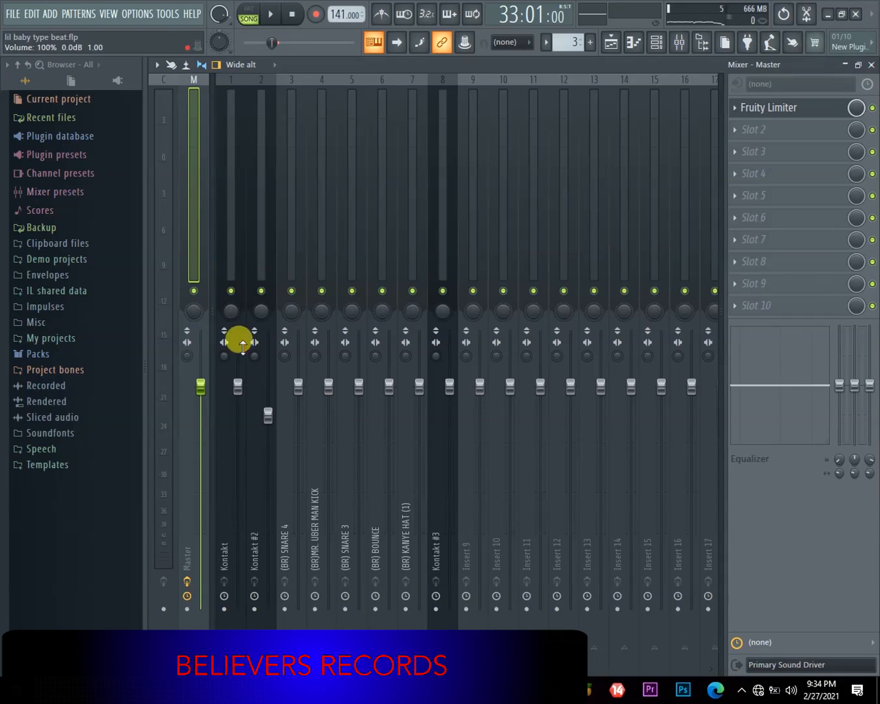
Step: Select the Kontakt mixer track, make Pattern 4 active with the playlist time selection cleared, and audition it in pattern mode
left_click(237, 264)
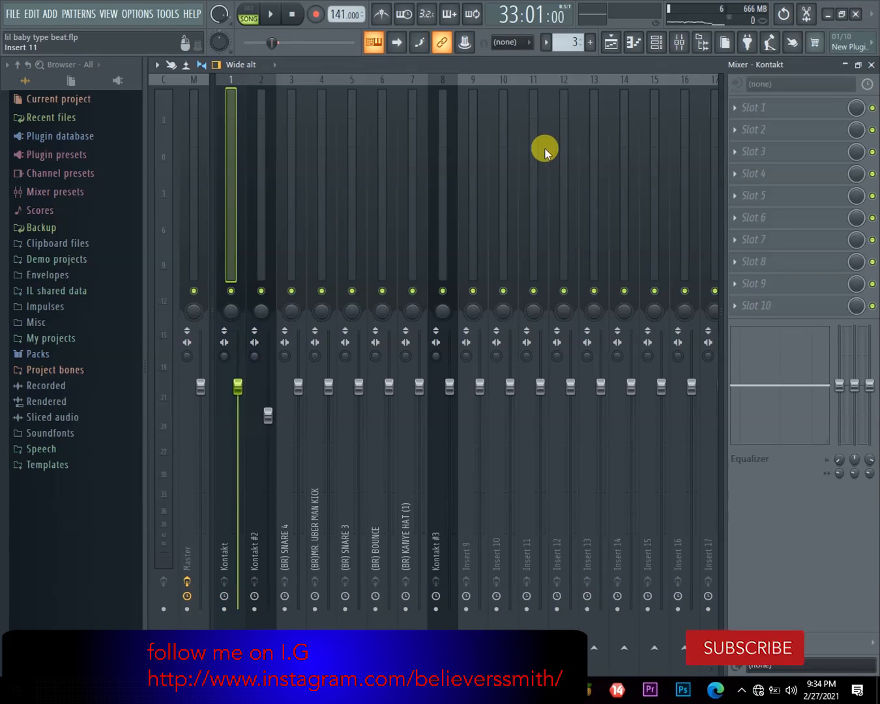
left_click(611, 44)
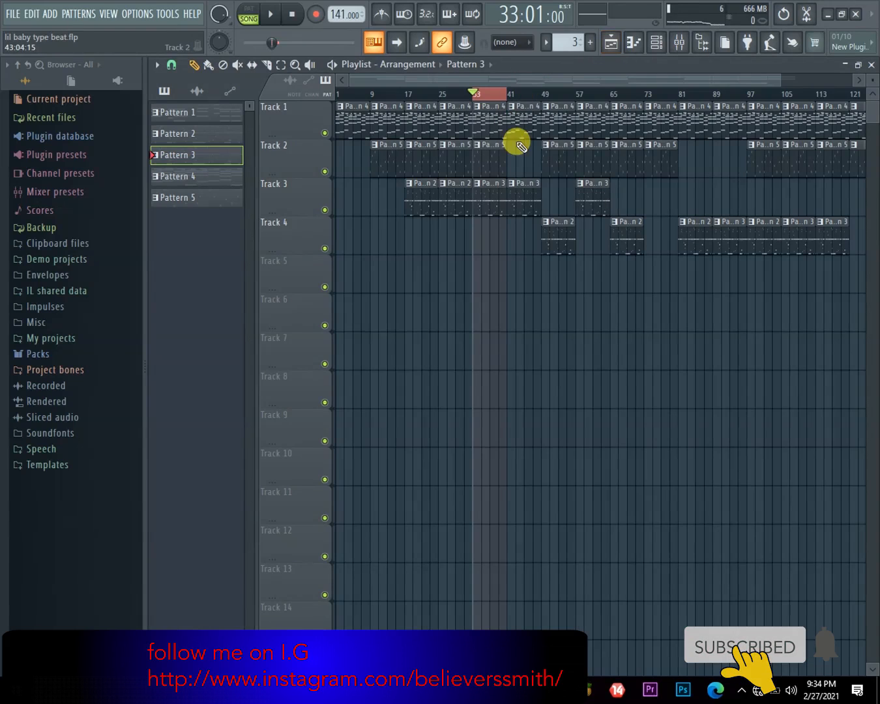
left_click(515, 119)
left_click(477, 91)
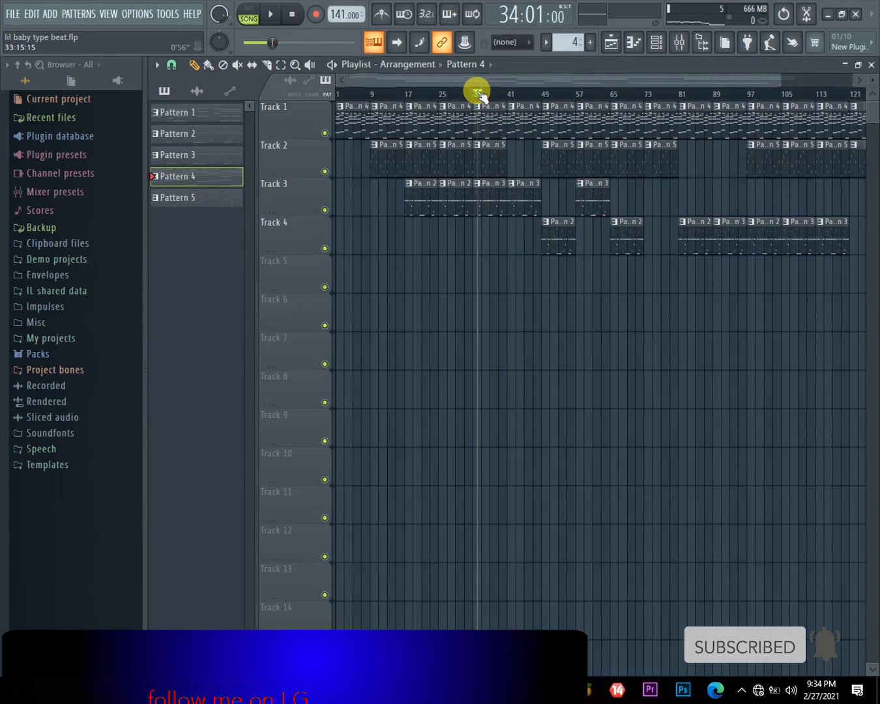
left_click(248, 13)
left_click(280, 14)
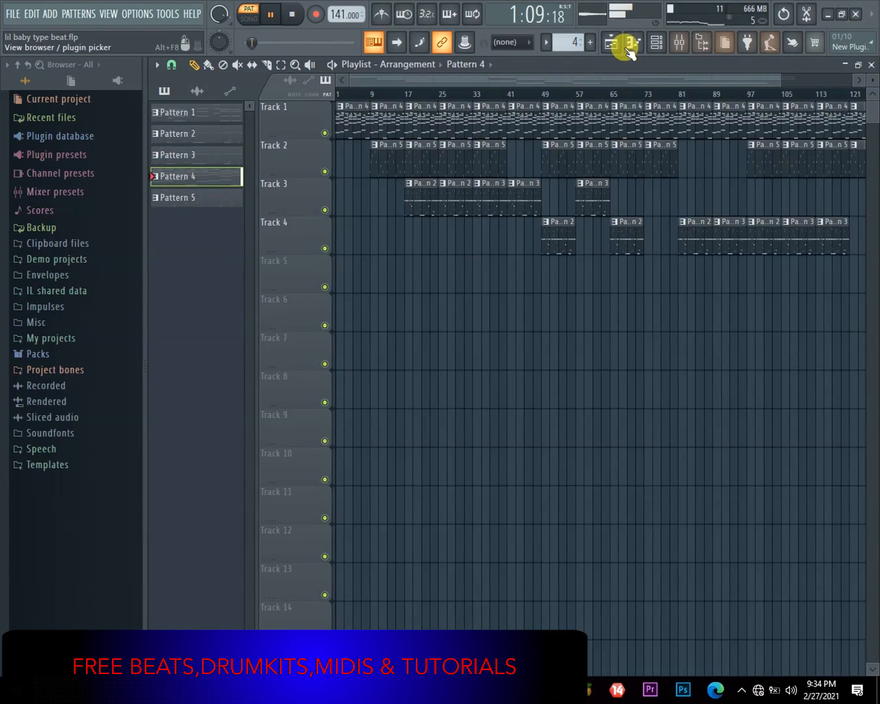
left_click(675, 50)
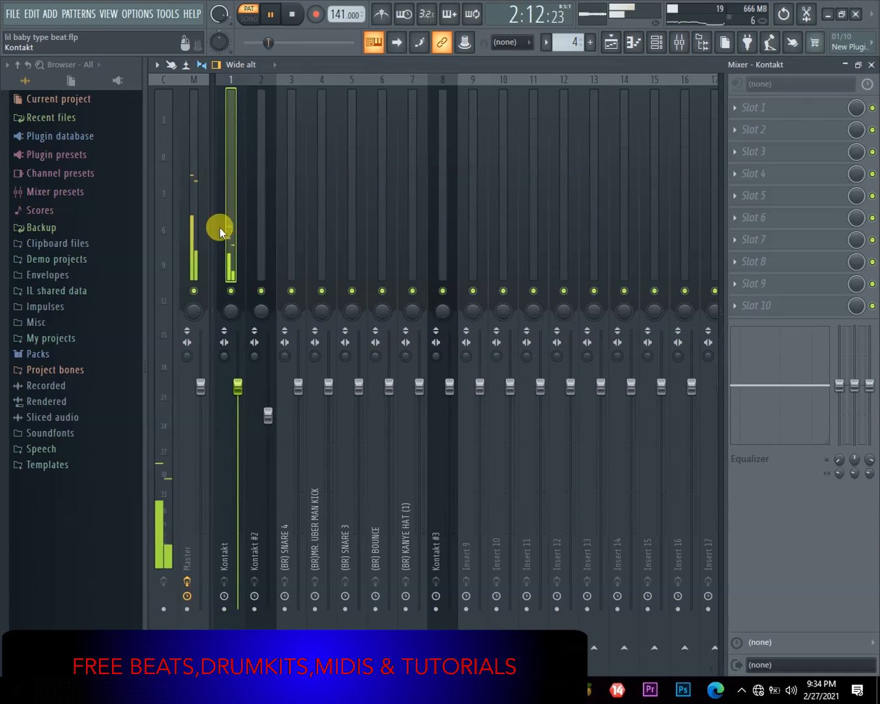
key("space")
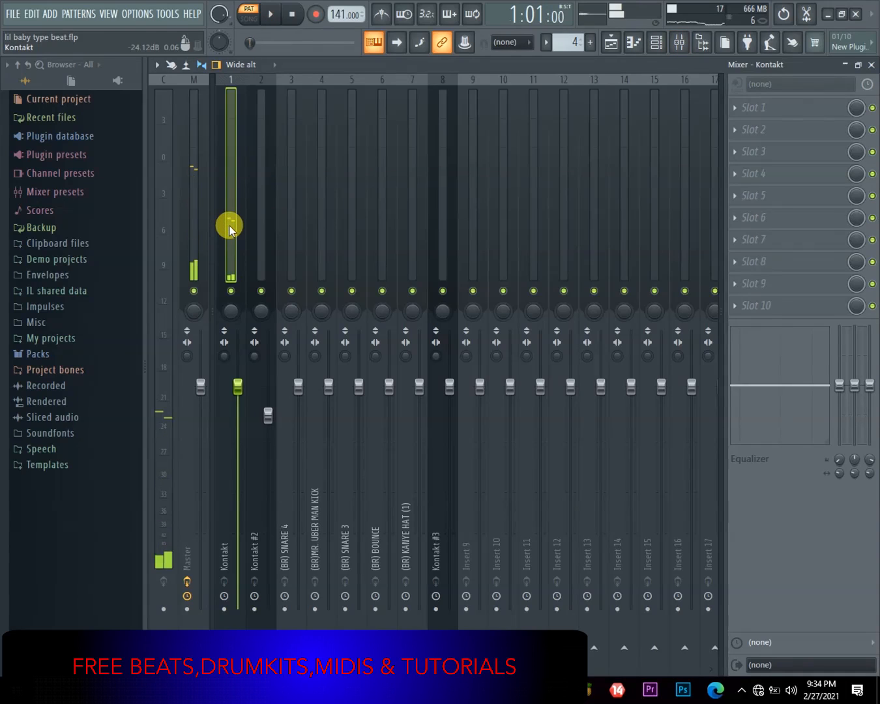
Step: Load Fruity parametric EQ 2 into the first effect slot of the Kontakt mixer track
left_click(737, 114)
left_click(413, 403)
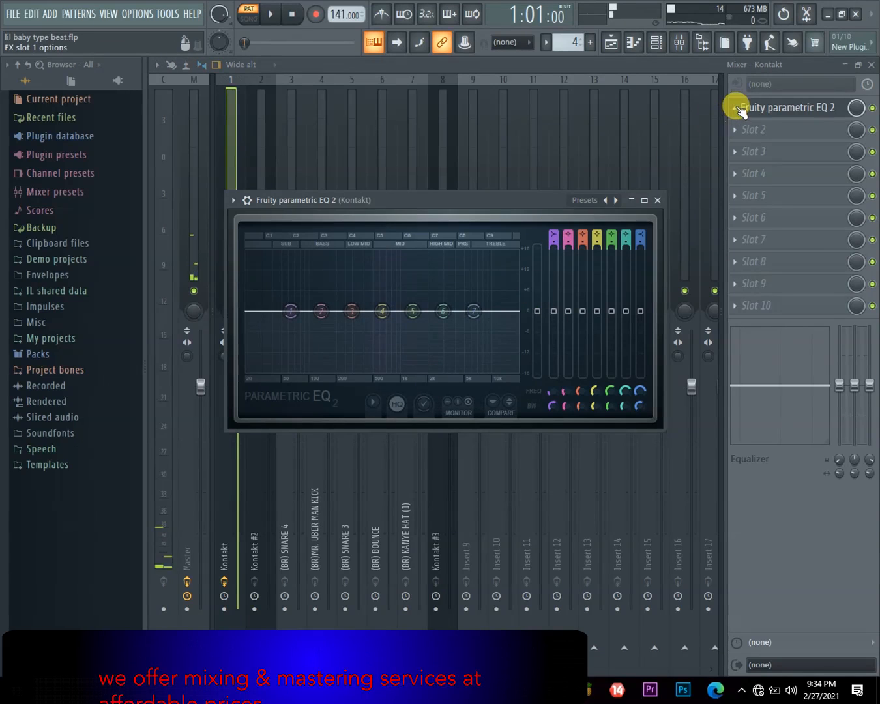
left_click(735, 108)
mouse_move(748, 126)
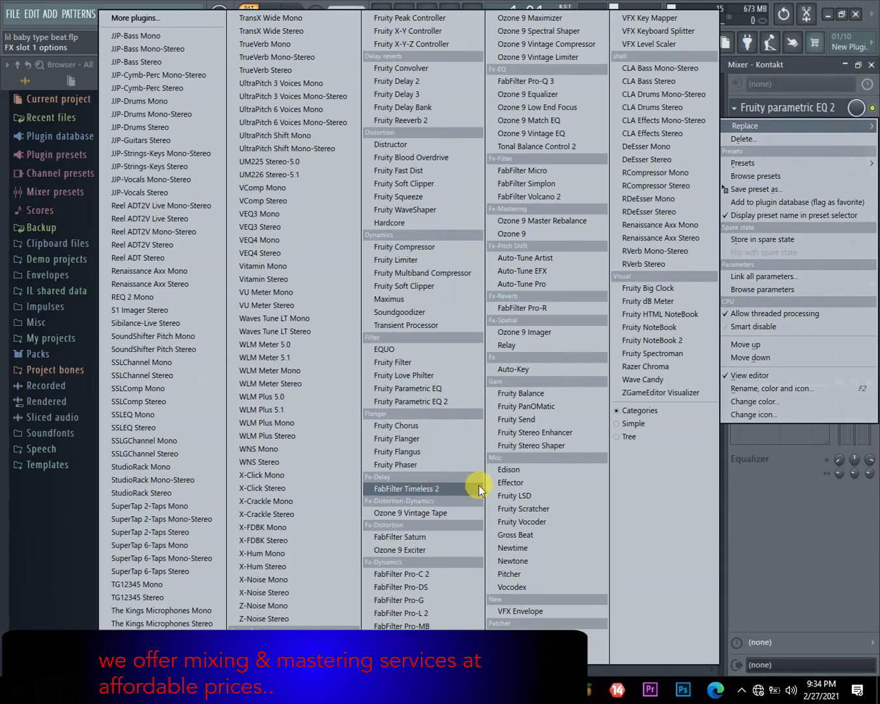
left_click(440, 401)
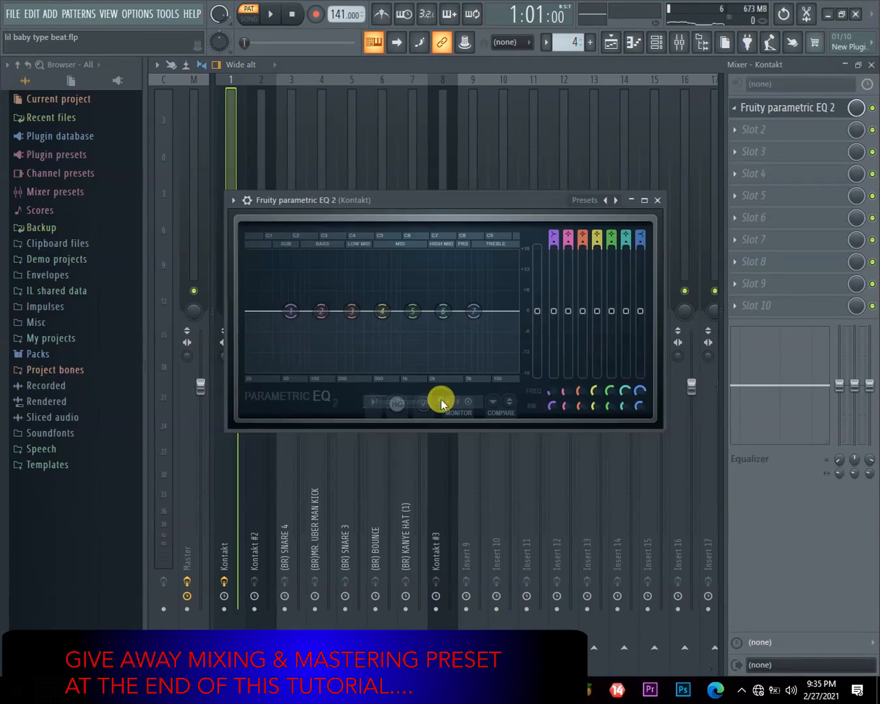
Step: Make band 1 of the Kontakt track's EQ a high-pass filter and set its cutoff to about 147 Hz while auditioning the pattern
left_click_drag(434, 204, 488, 134)
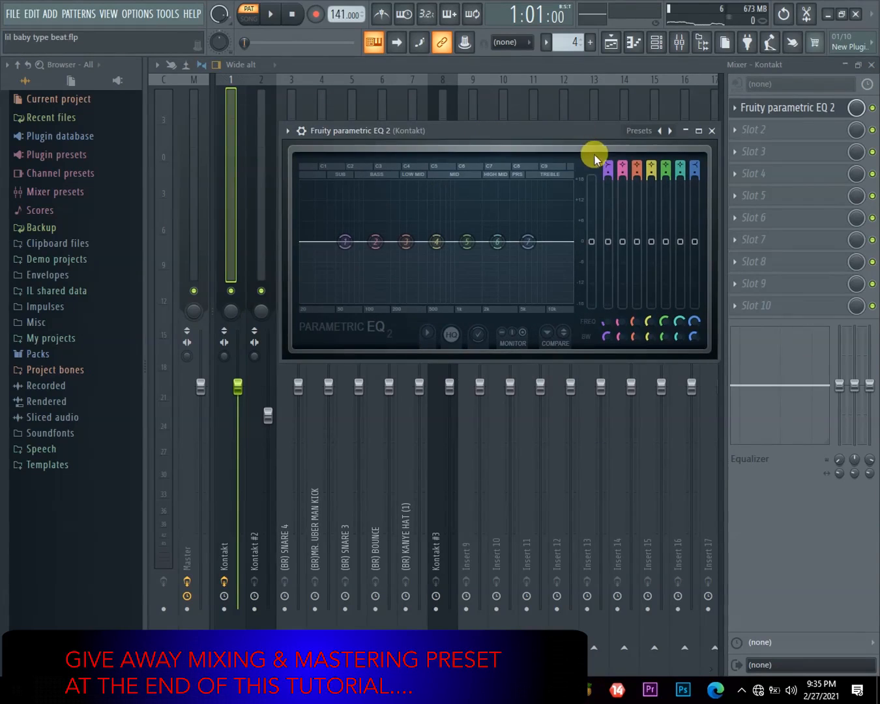
left_click_drag(605, 162, 610, 297)
key("space")
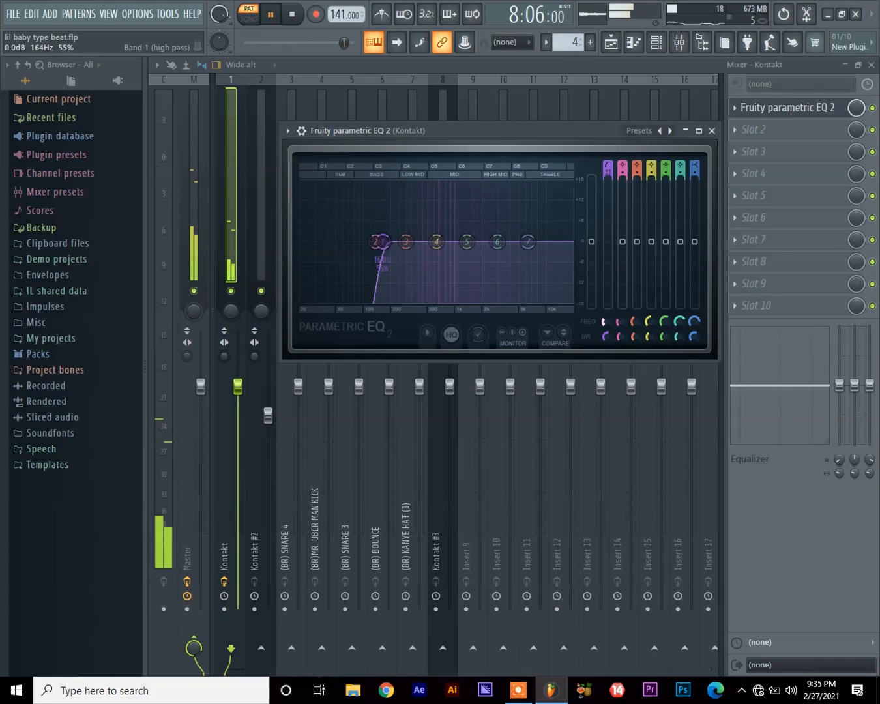
left_click_drag(609, 297, 610, 297)
key("space")
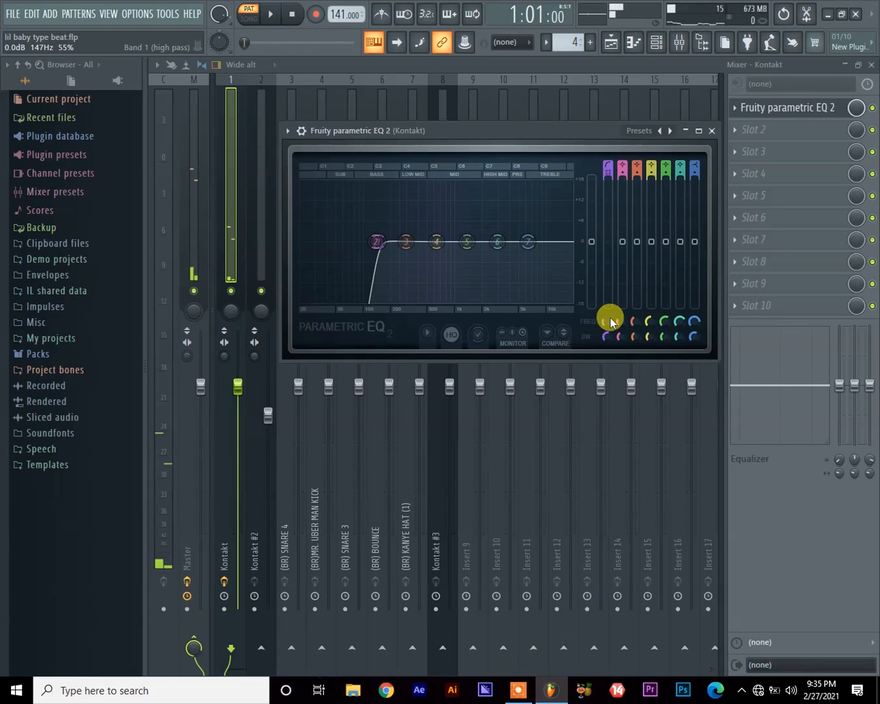
Step: Fine-tune band 1's high-pass cutoff to about 150 Hz, auditioning the pattern between adjustments
left_click_drag(611, 322, 612, 322)
key("space")
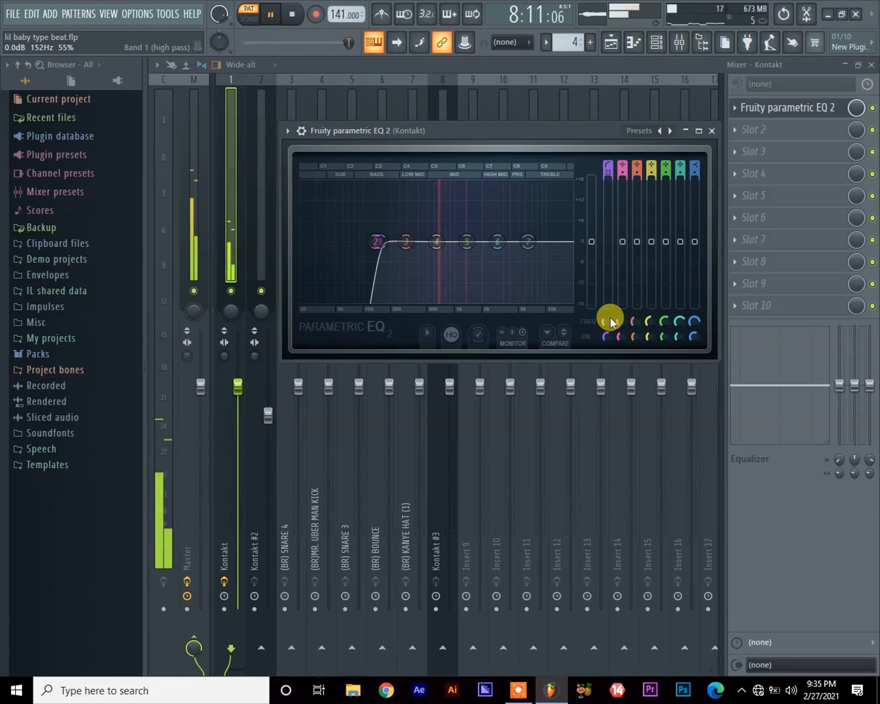
key("space")
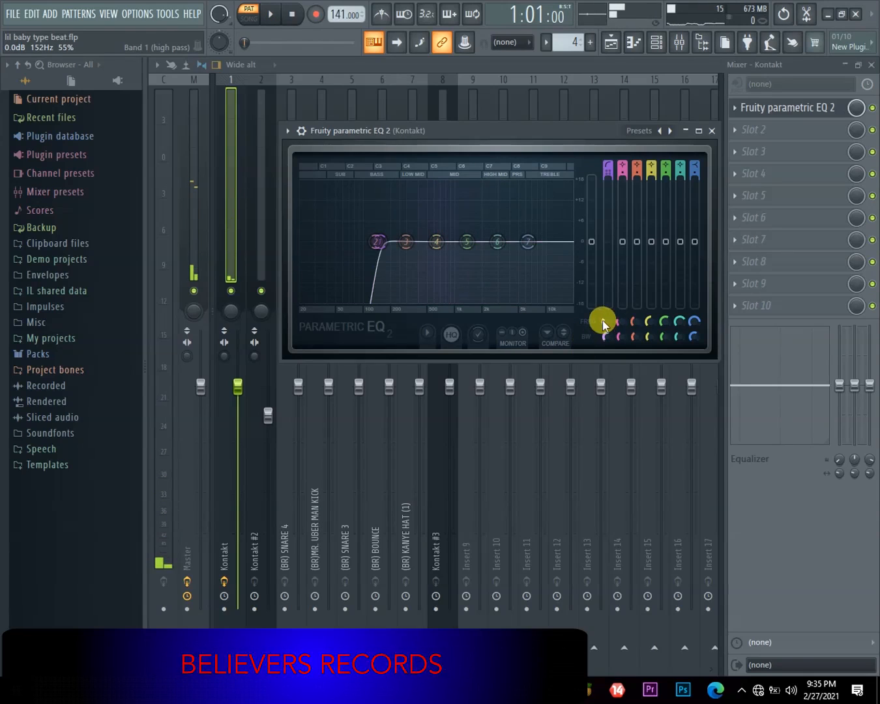
left_click_drag(607, 323, 607, 323)
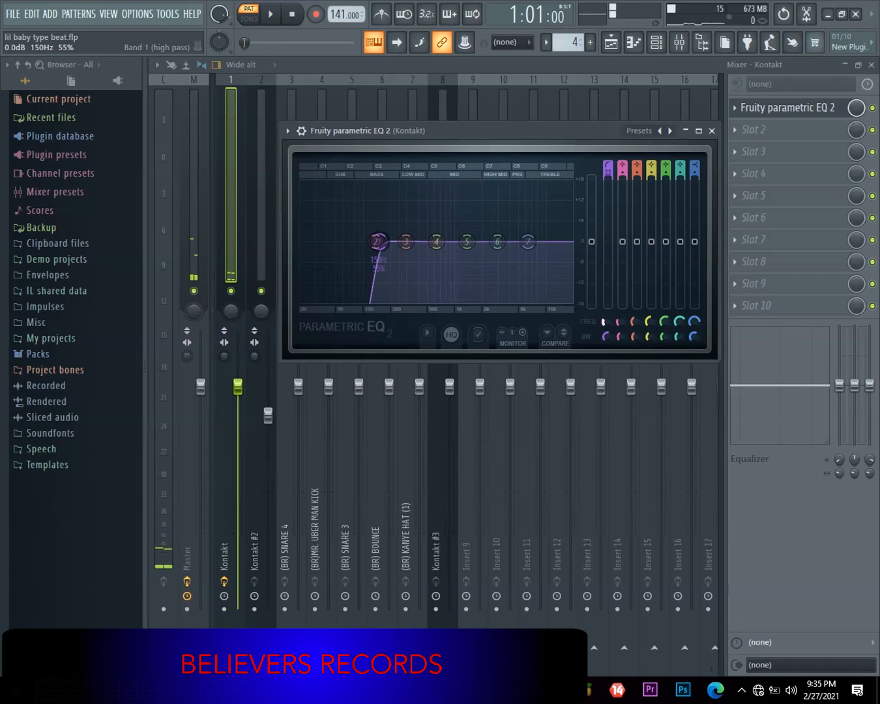
key("space")
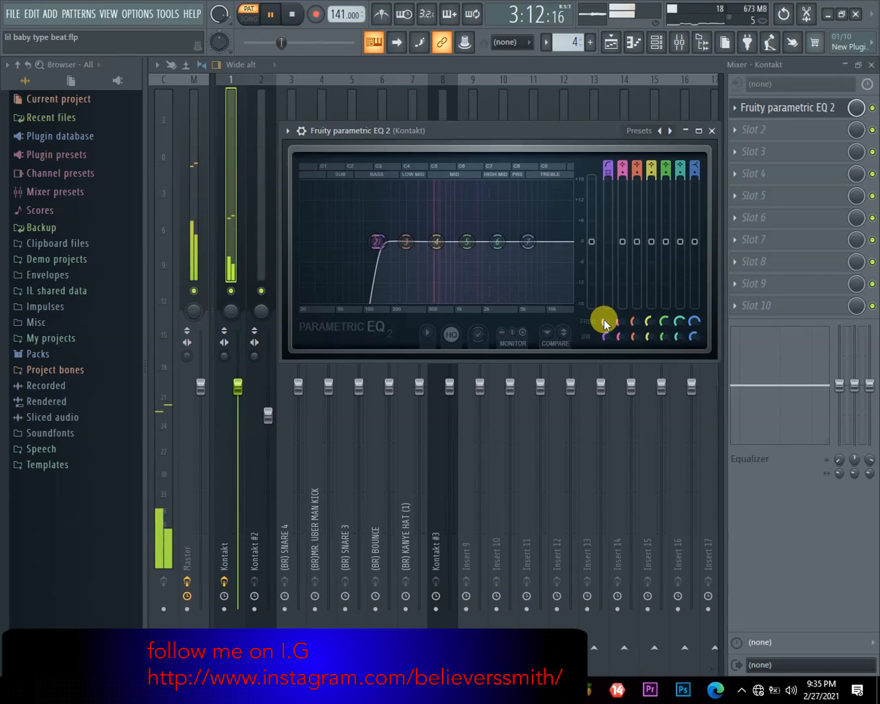
key("space")
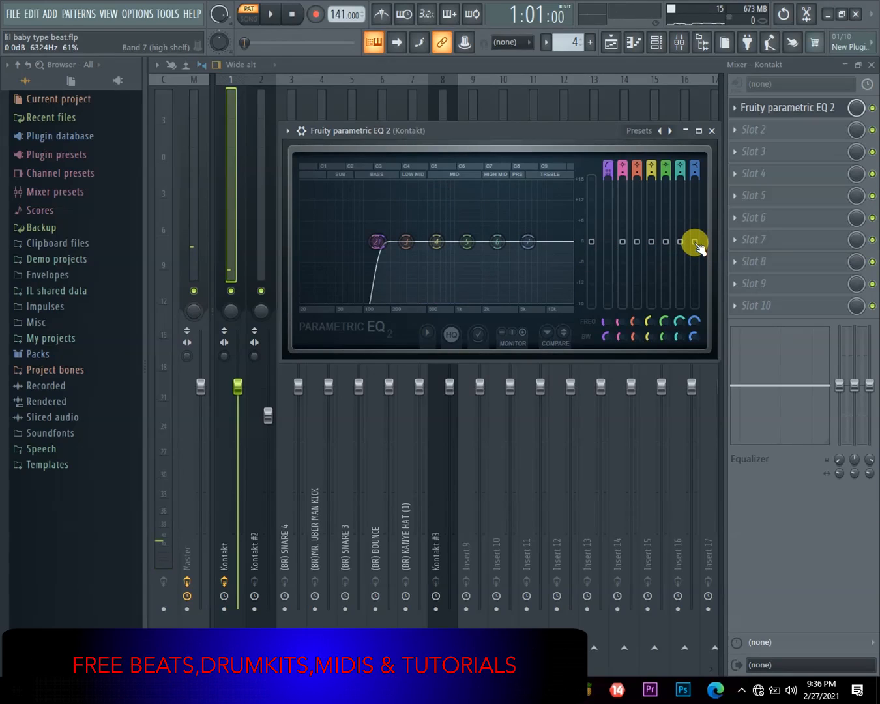
Step: Boost EQ band 7, the high shelf, to 18 dB and sweep its frequency down to about 1187 Hz during playback
left_click_drag(695, 242, 696, 199)
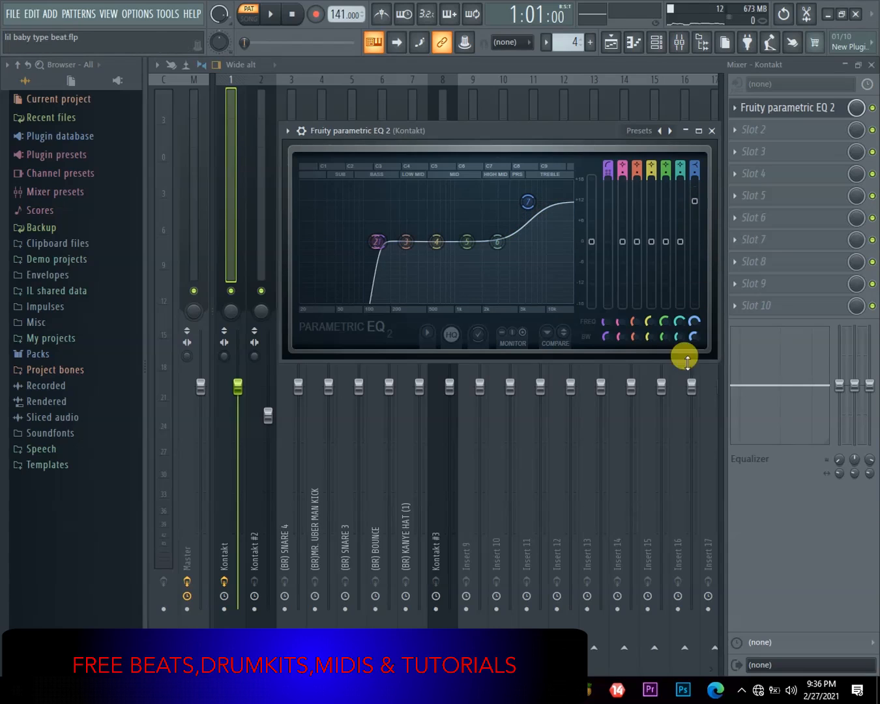
mouse_move(693, 324)
left_mouse_down()
mouse_move(693, 346)
mouse_move(692, 338)
left_mouse_up()
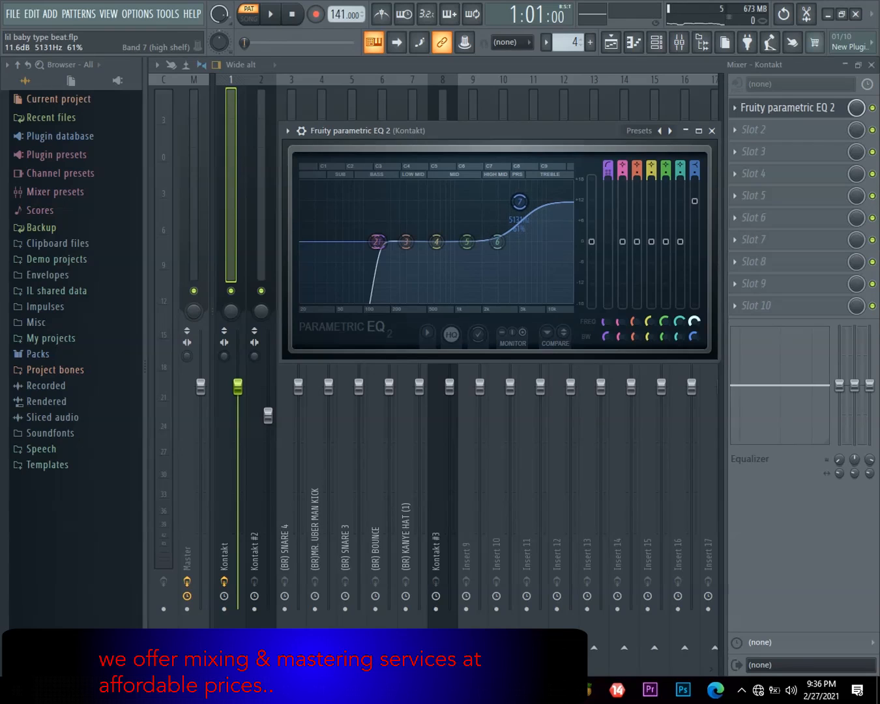
left_click_drag(699, 202, 695, 180)
key("space")
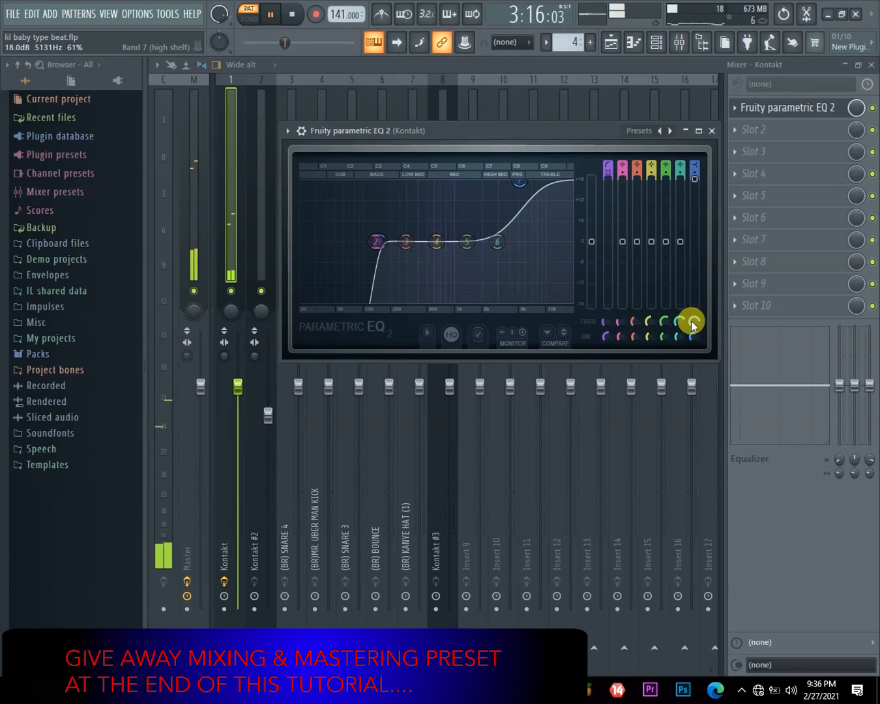
left_click_drag(691, 321, 691, 373)
key("space")
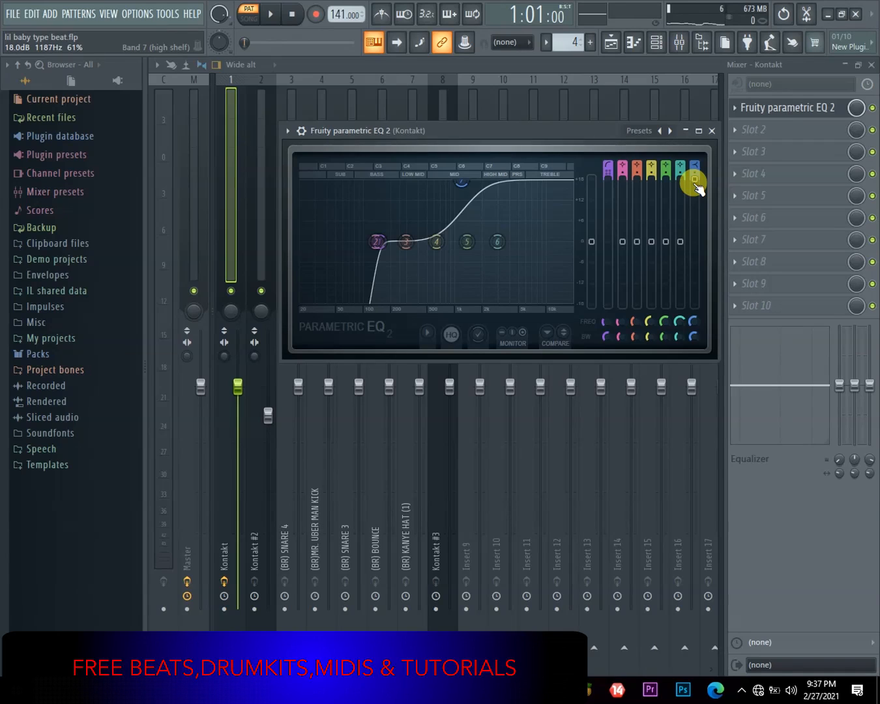
Step: Lower band 7's gain to 12.4 dB and sweep its frequency between about 1434 and 1073 Hz while the pattern plays
left_click_drag(693, 196, 694, 198)
key("space")
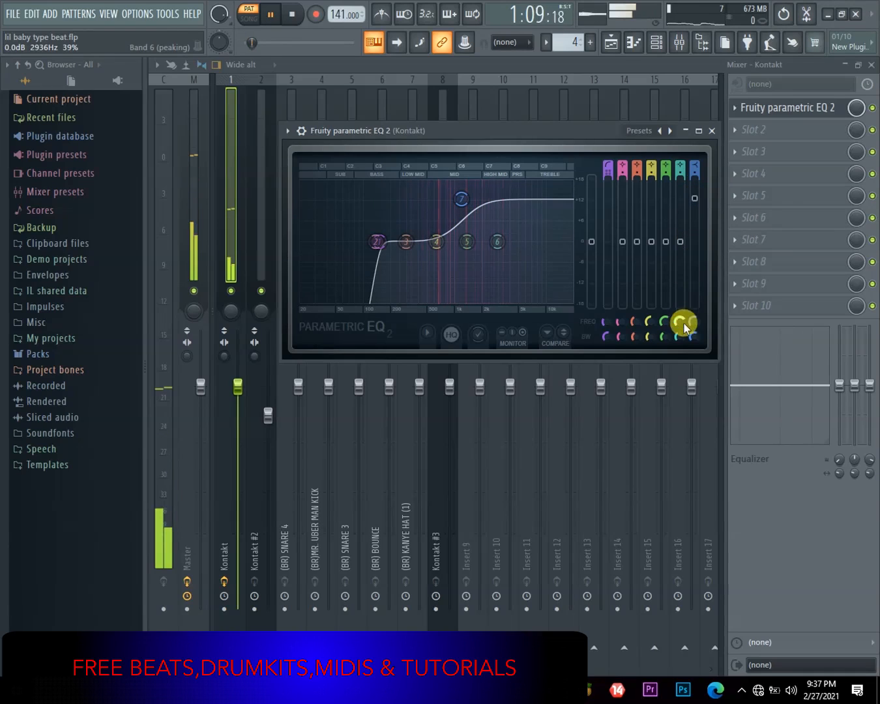
left_click_drag(687, 320, 689, 328)
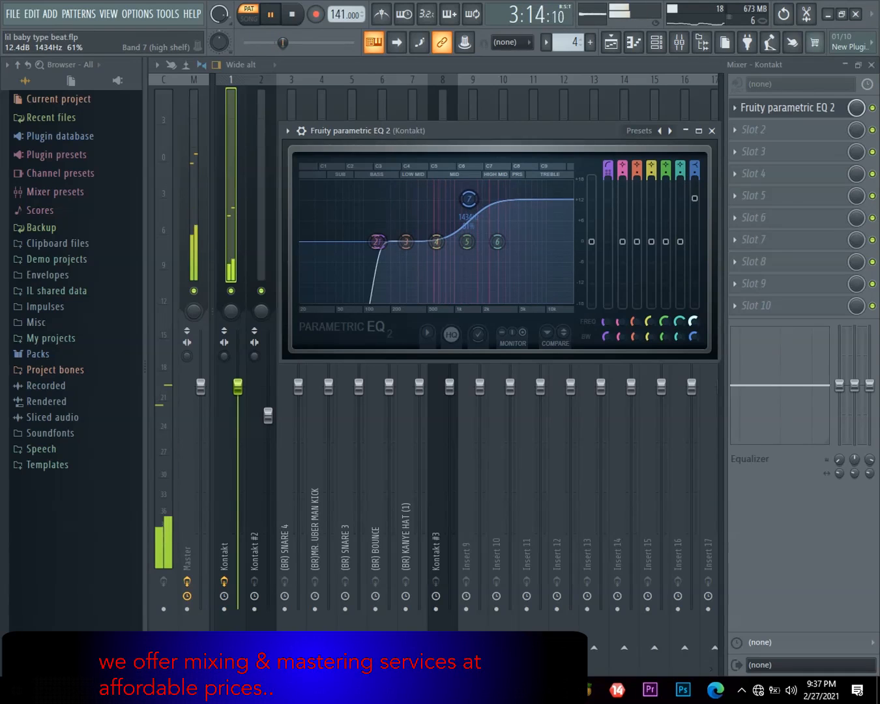
left_click_drag(694, 321, 693, 323)
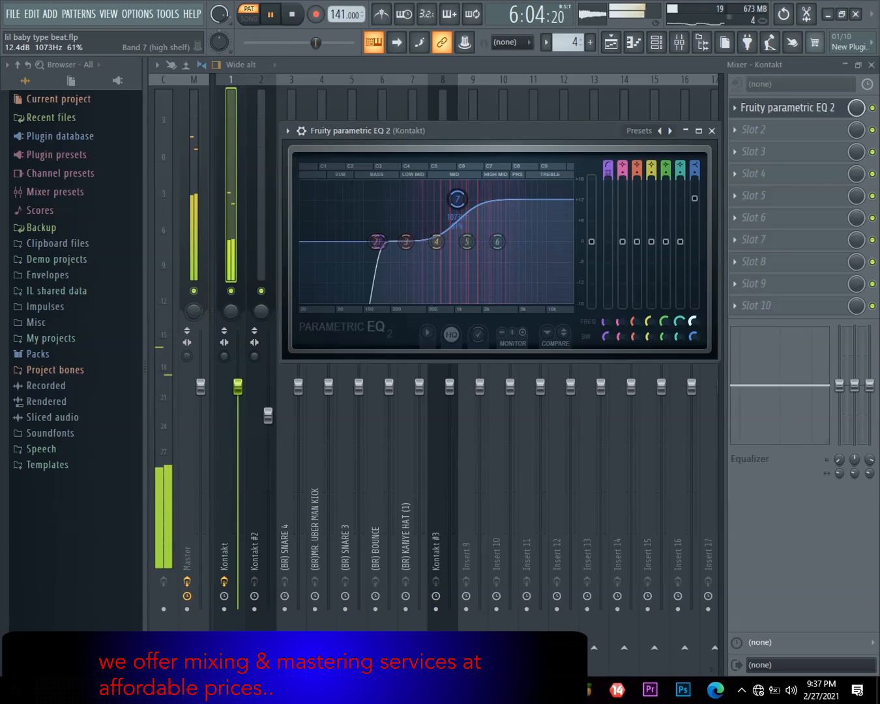
left_click_drag(695, 321, 694, 322)
Step: Raise band 7's gain to 18 dB and try its shelf frequency from about 1608 Hz down to about 1305 Hz
left_click_drag(694, 197, 695, 179)
left_click_drag(696, 334, 696, 326)
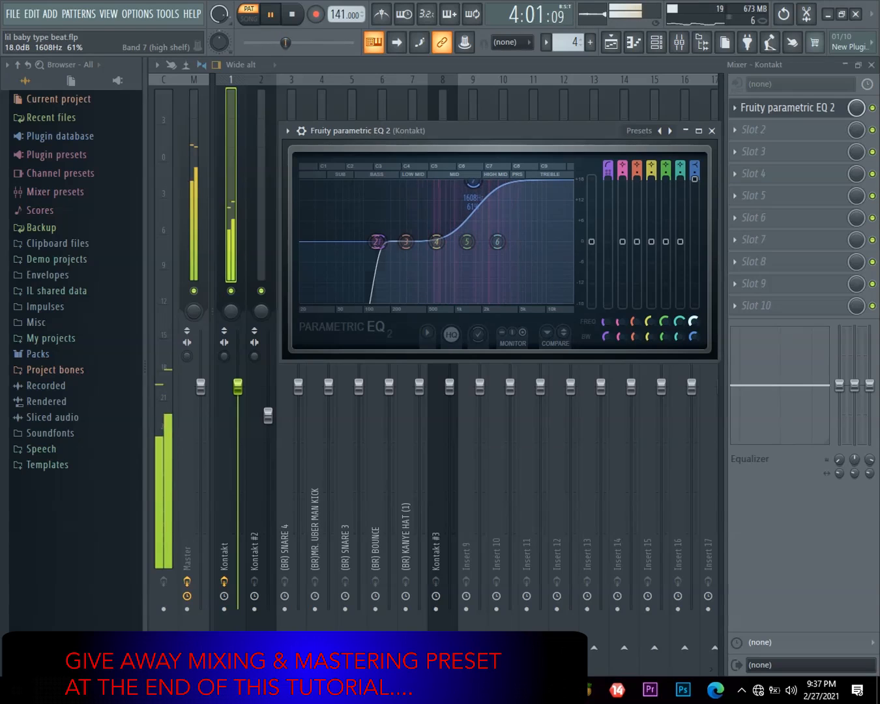
left_click_drag(694, 322, 695, 326)
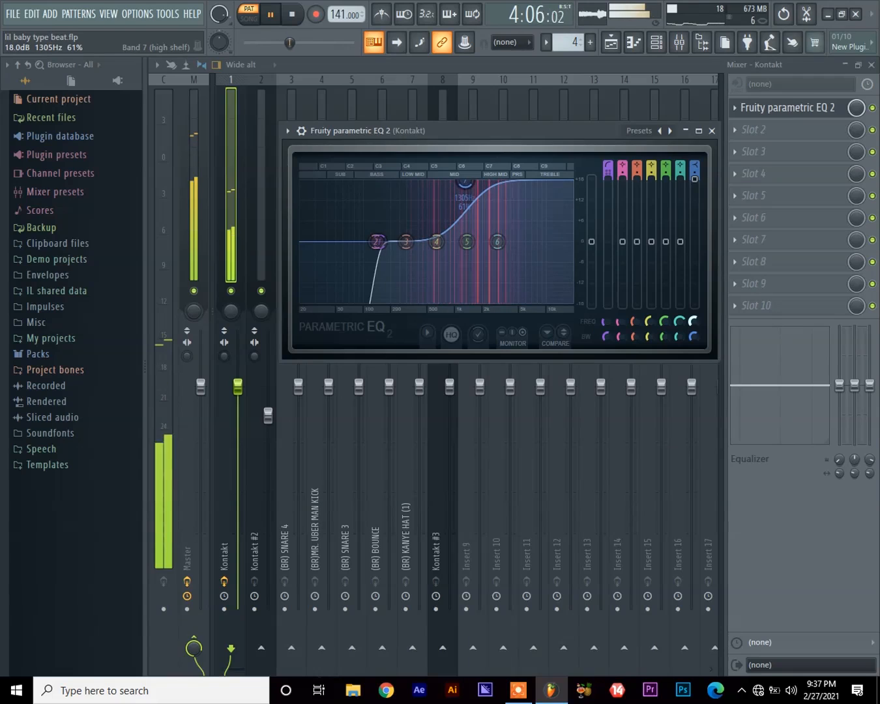
Step: Set band 7's high shelf to a 12.5 dB gain and a frequency of about 1368 Hz by ear
left_click_drag(689, 225, 695, 186)
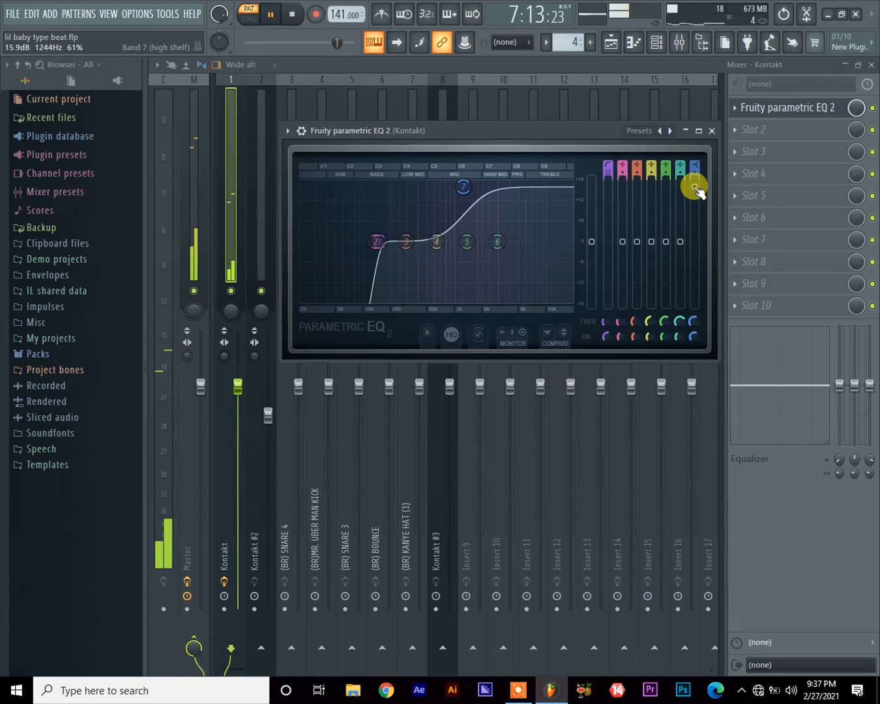
left_click_drag(696, 190, 695, 197)
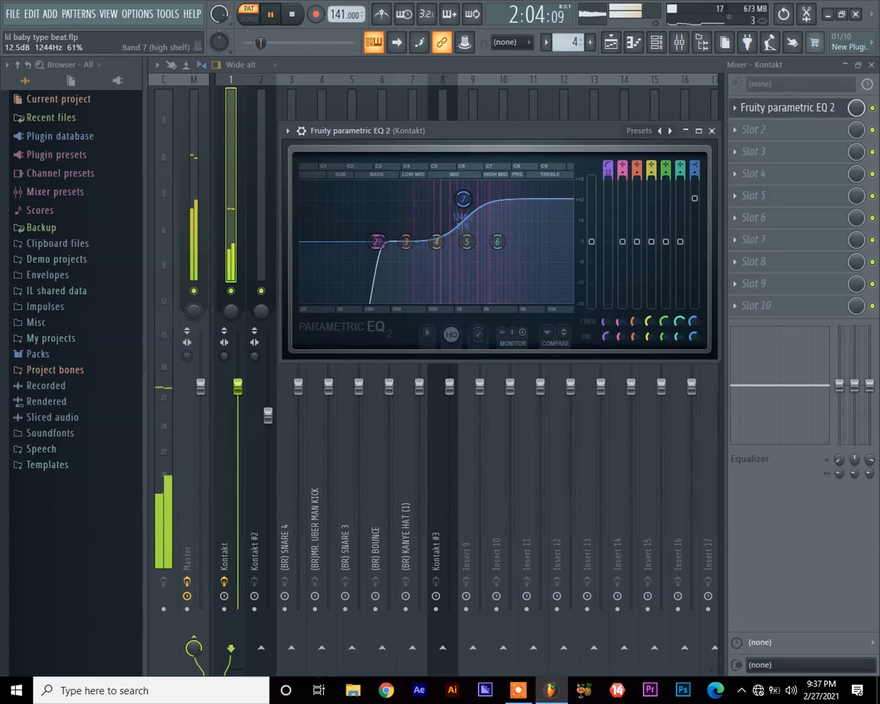
left_click_drag(692, 321, 692, 311)
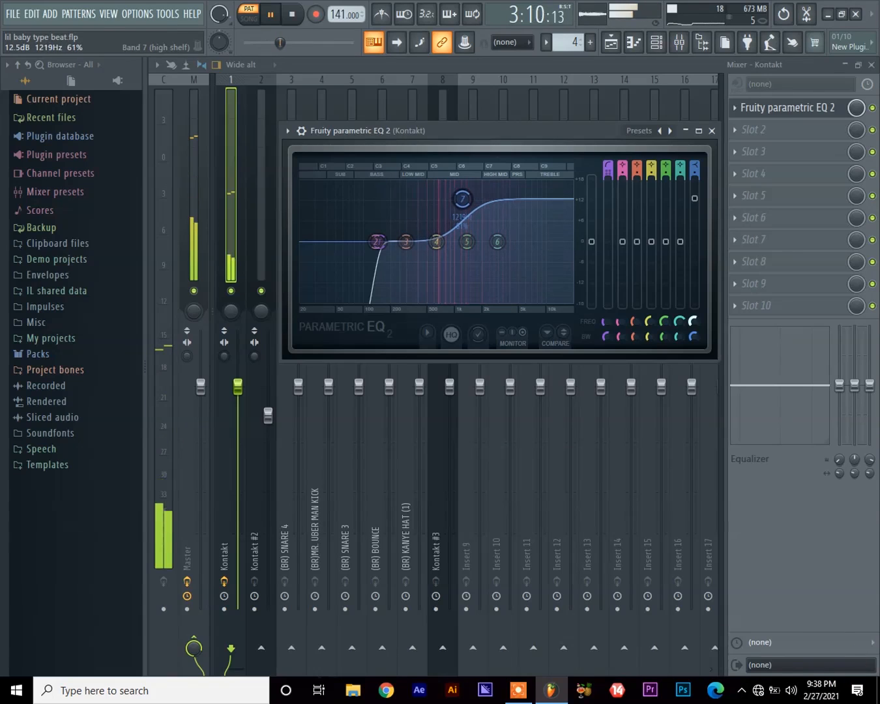
left_click(691, 321)
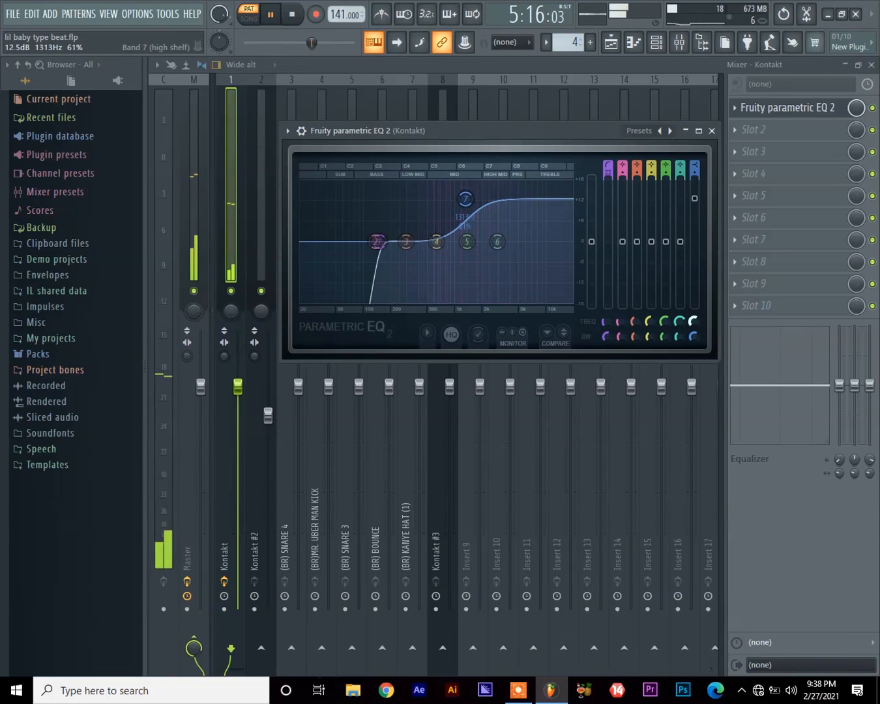
left_click_drag(692, 321, 693, 320)
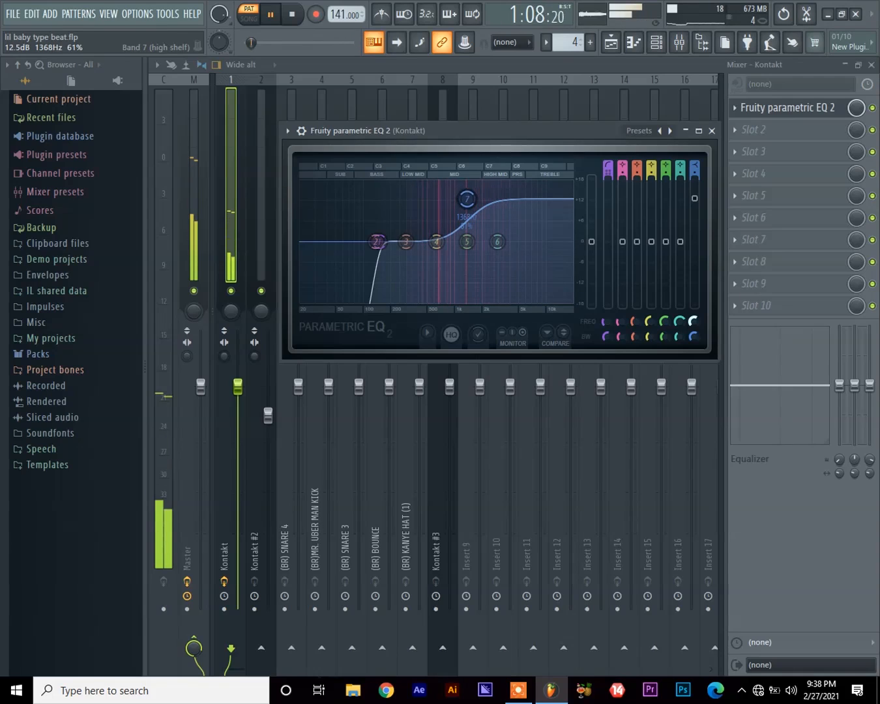
left_click(692, 318)
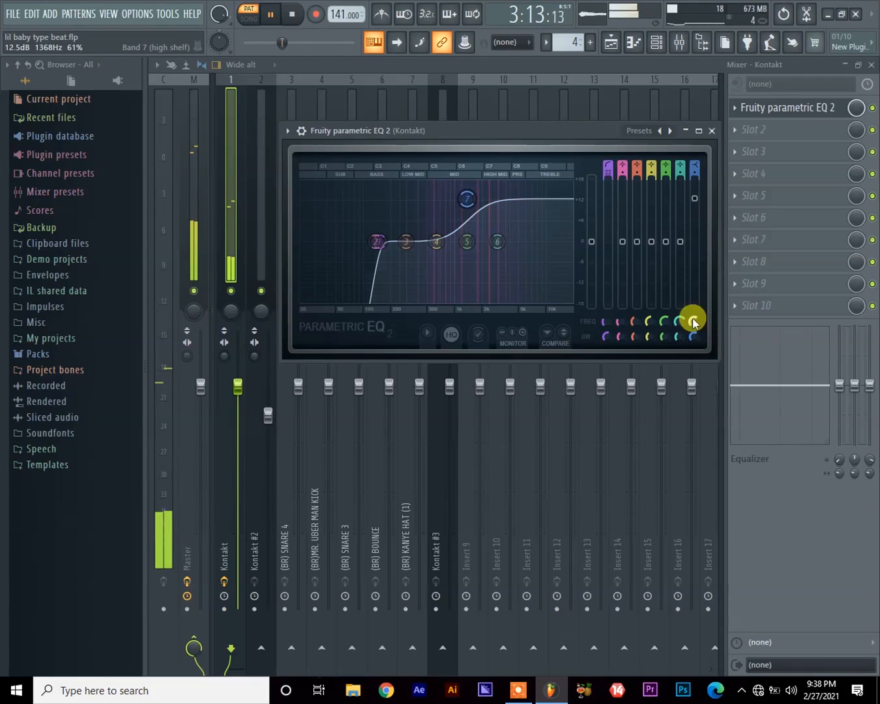
key("space")
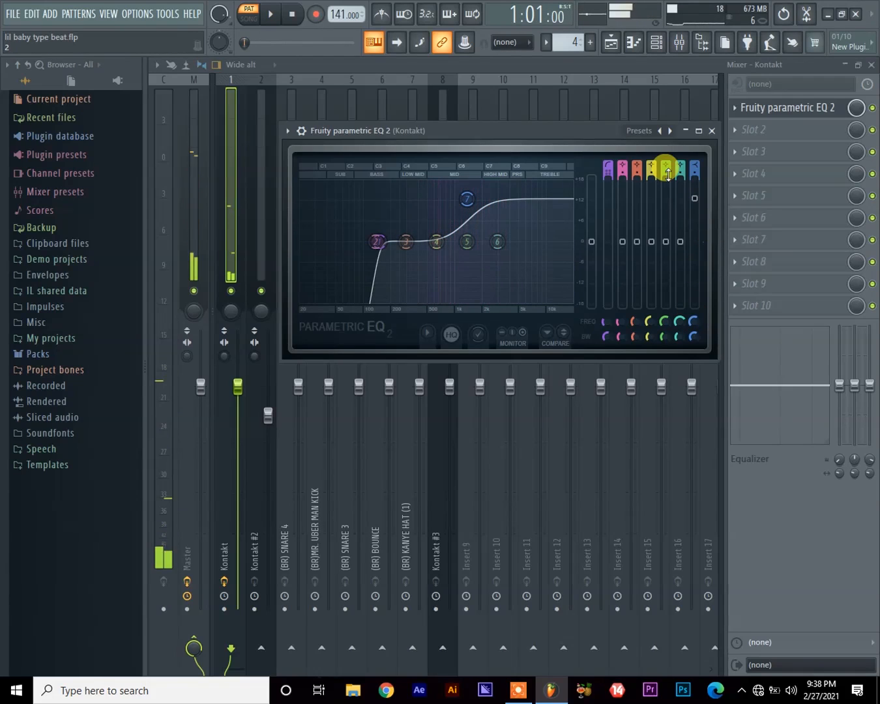
Step: Audition the arrangement in song mode from bar 41 of the playlist and check the mixer levels
key("space")
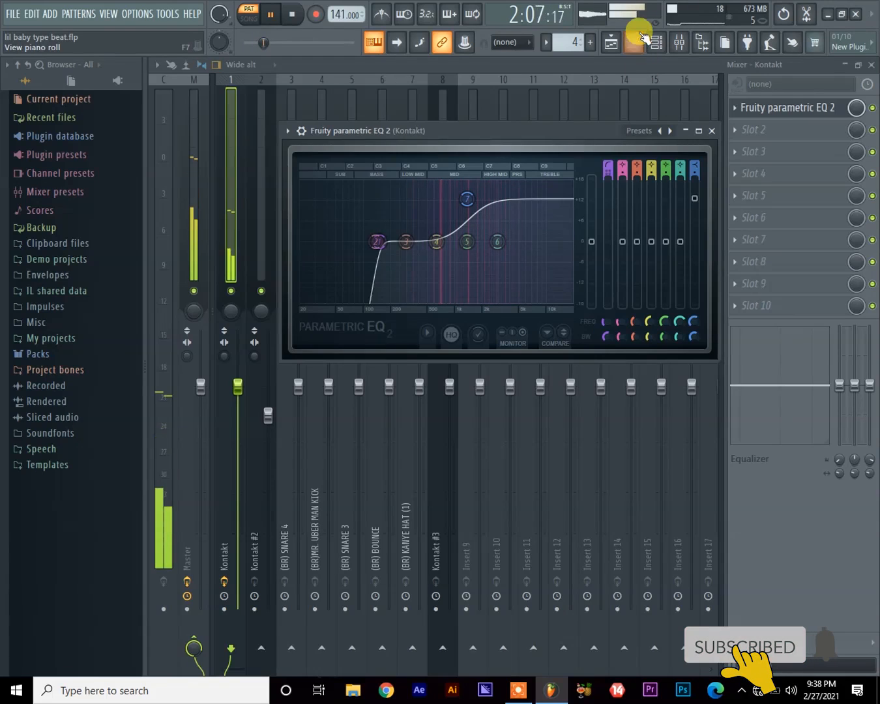
left_click(610, 42)
key("space")
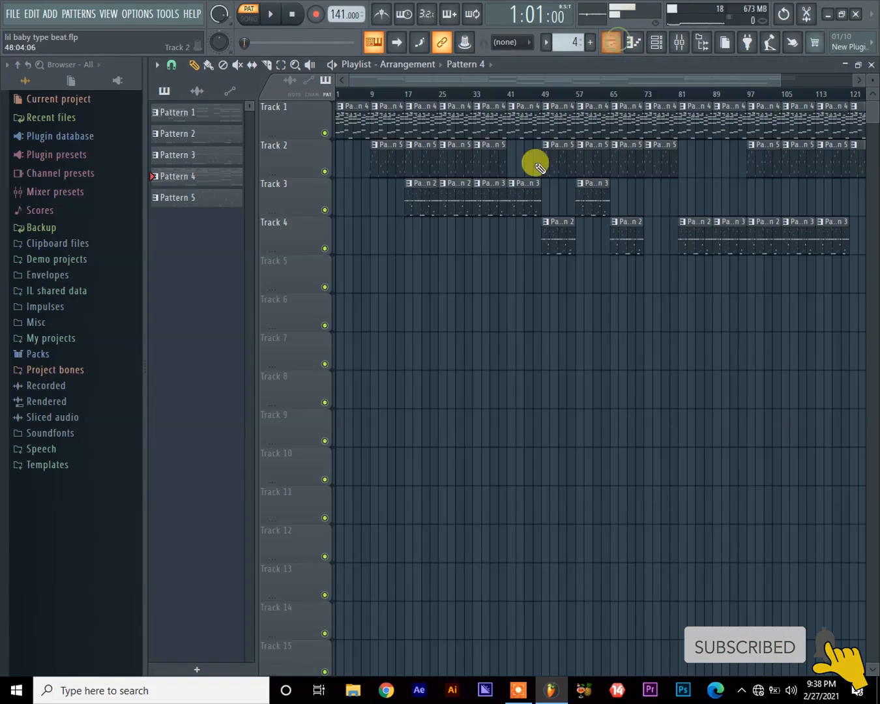
left_click(506, 94)
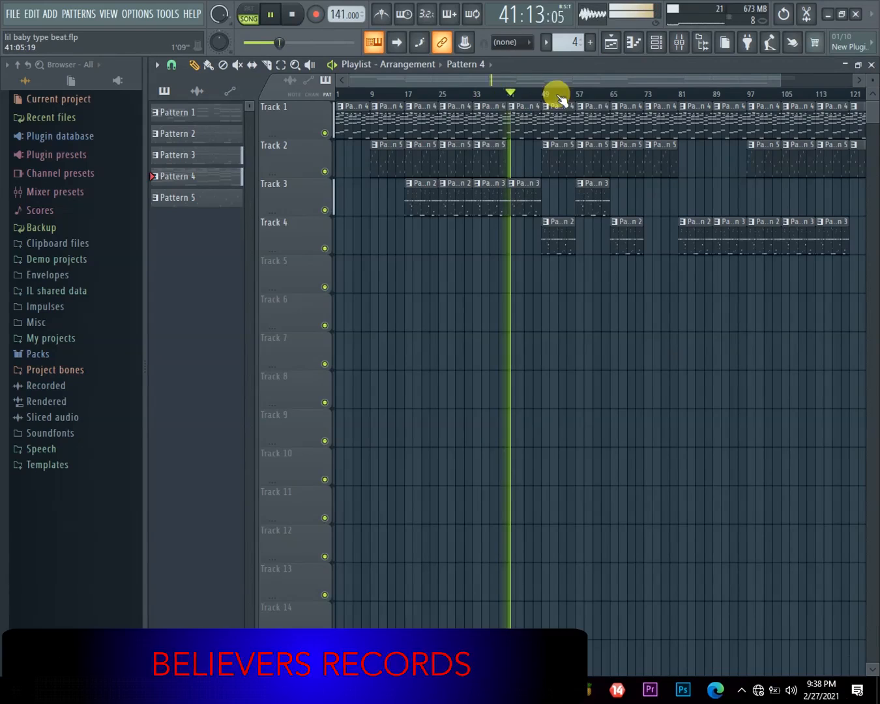
left_click(679, 42)
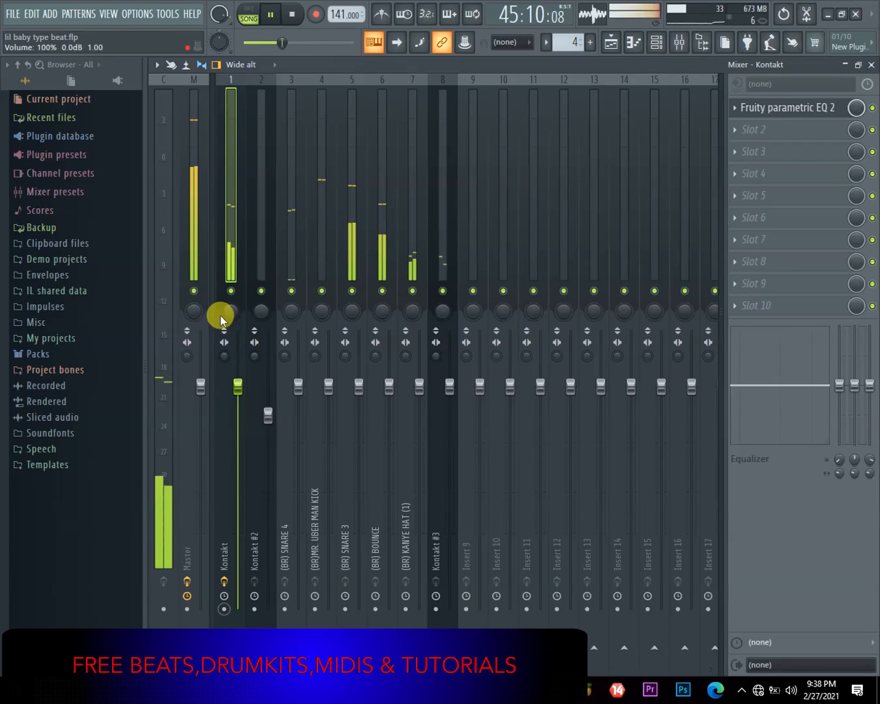
key("space")
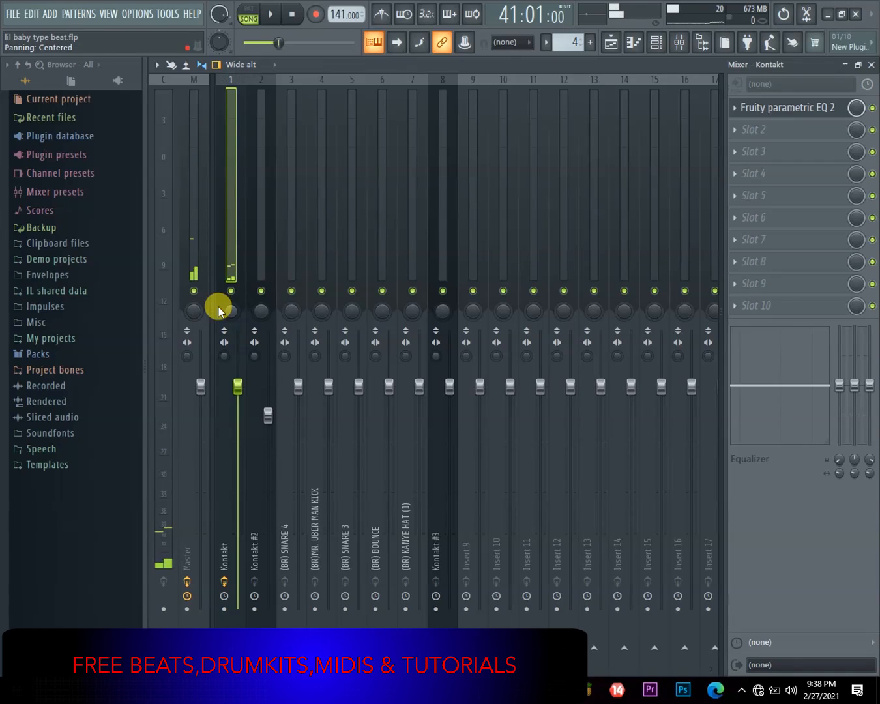
Step: Review the Kontakt track's Fruity parametric EQ 2 curve before and after replaying the song from bar 41
left_click(807, 121)
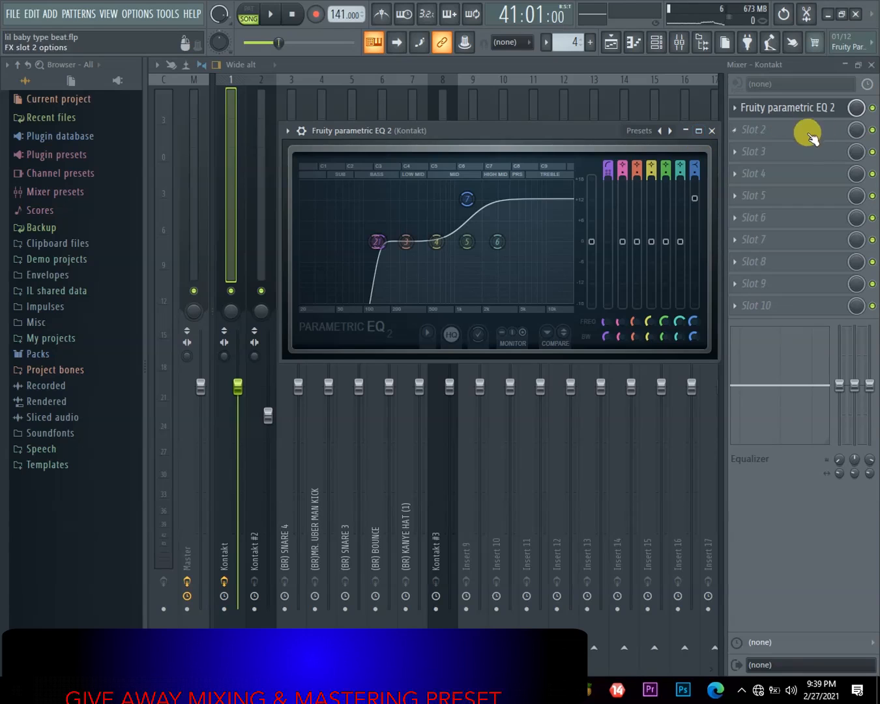
left_click(713, 129)
left_click(620, 42)
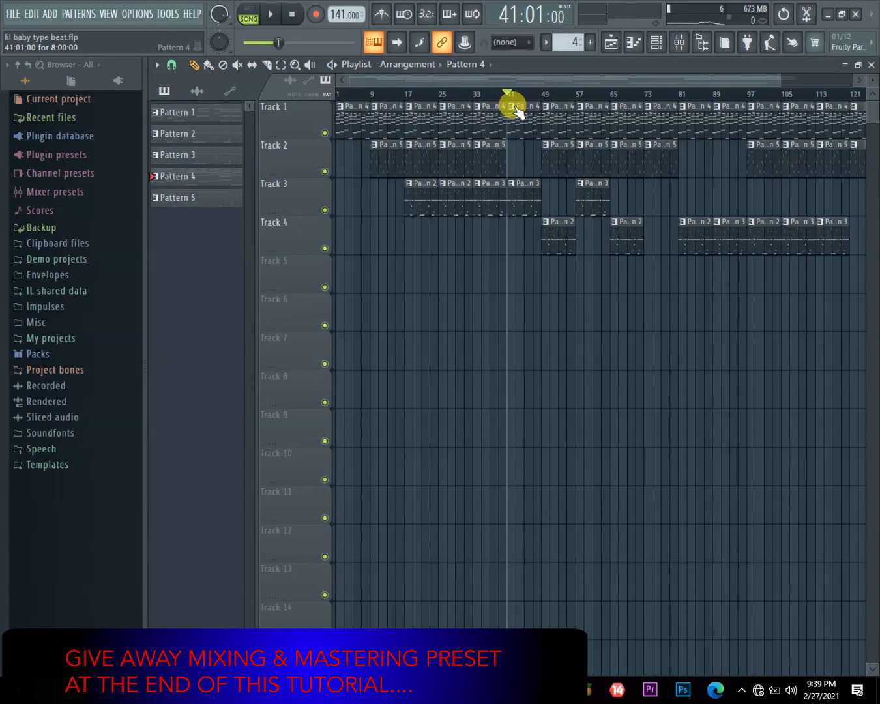
key("space")
left_click(680, 43)
key("space")
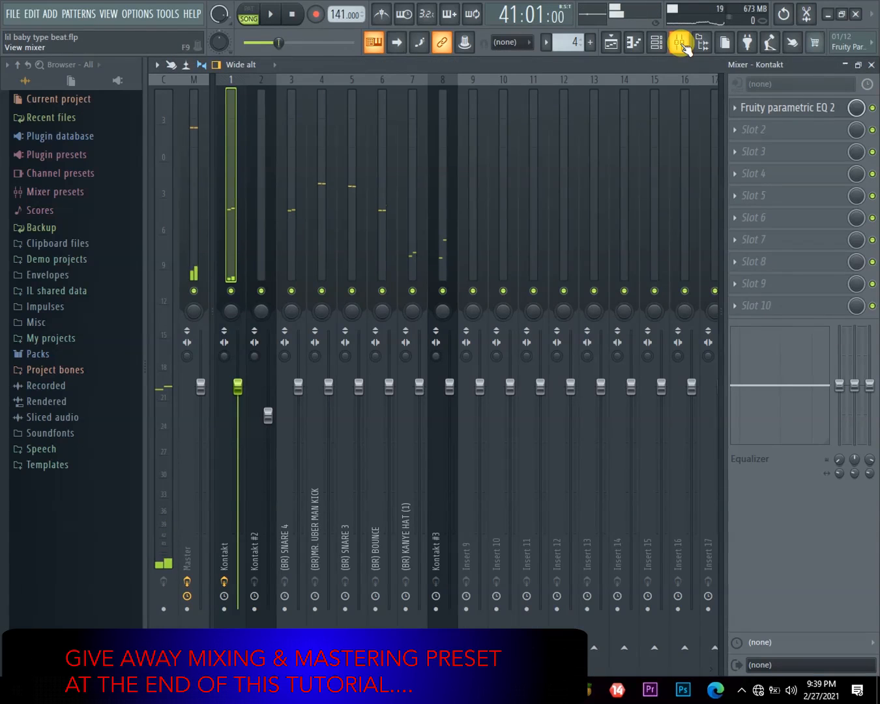
left_click(788, 108)
left_click(788, 108)
left_click(787, 108)
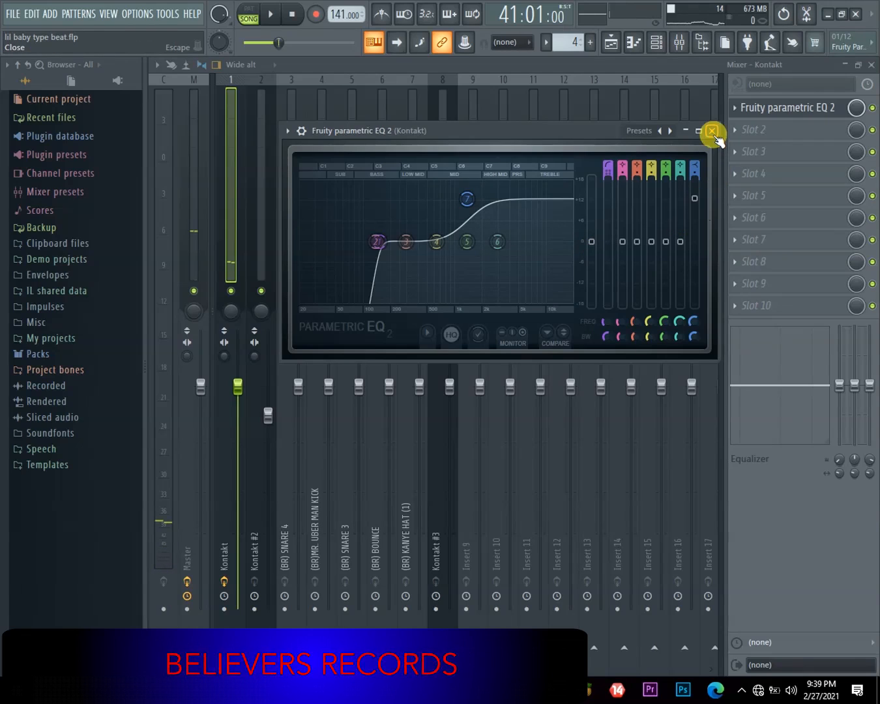
left_click(712, 131)
Step: Play the song and set a playlist time selection from bar 41 to bar 49 to loop that section
left_click(623, 41)
key("space")
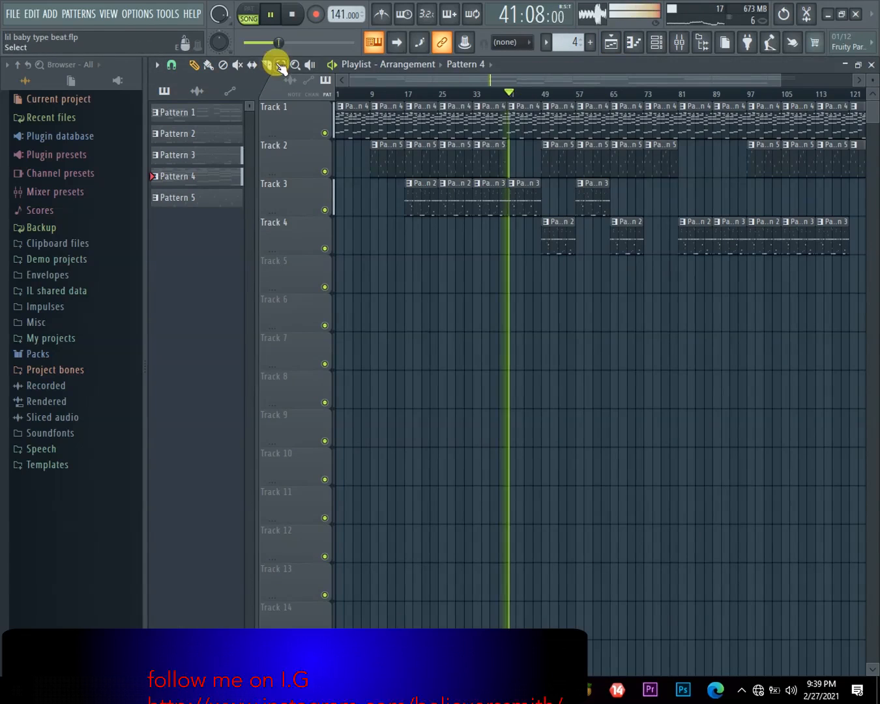
left_click_drag(541, 95, 500, 100)
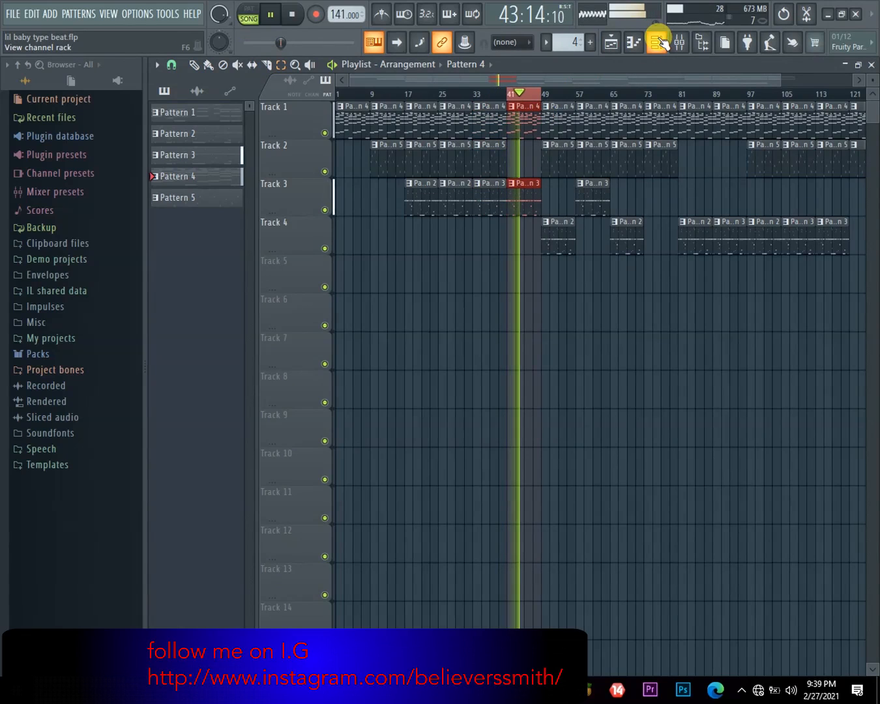
Step: Try a different stereo separation on the Master track, stopping and restarting song playback around the change
left_click(659, 42)
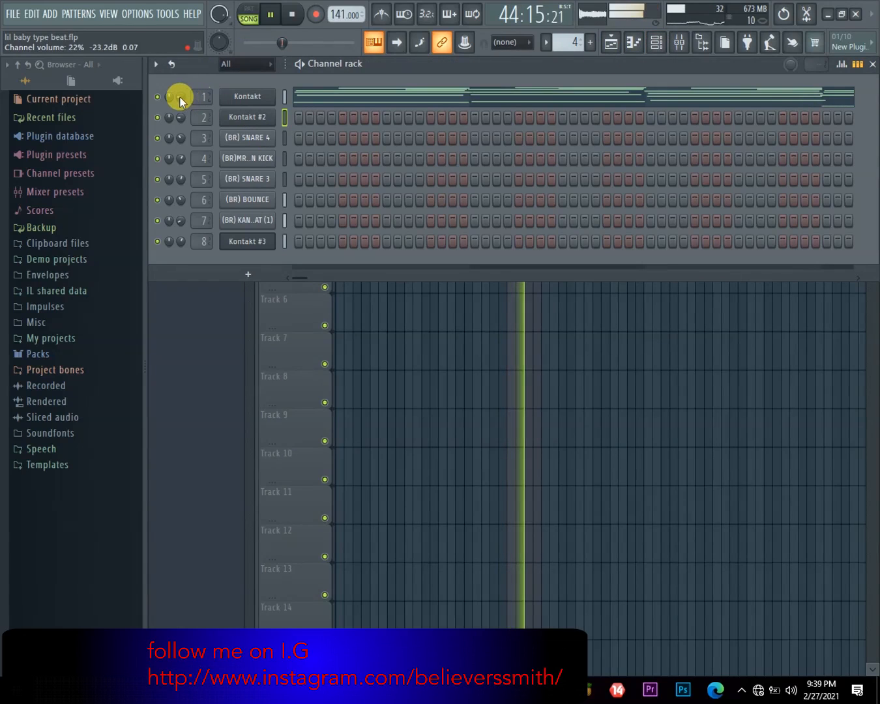
left_click(680, 42)
key("space")
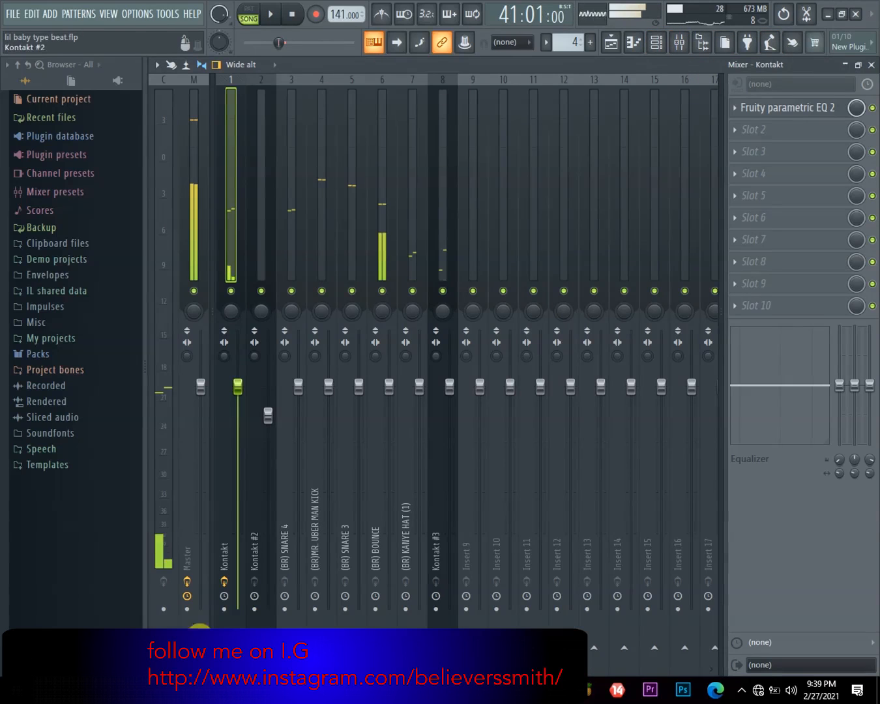
left_click_drag(188, 356, 187, 356)
key("space")
Step: Adjust the Kontakt channel's volume in the channel rack by ear while the song plays
left_click(657, 41)
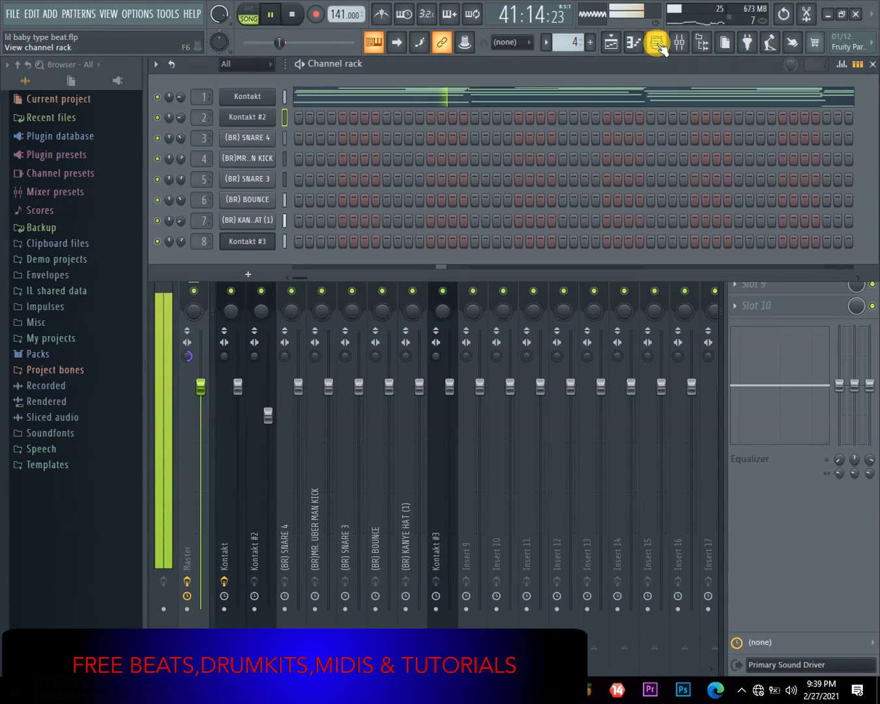
left_click_drag(192, 117, 193, 150)
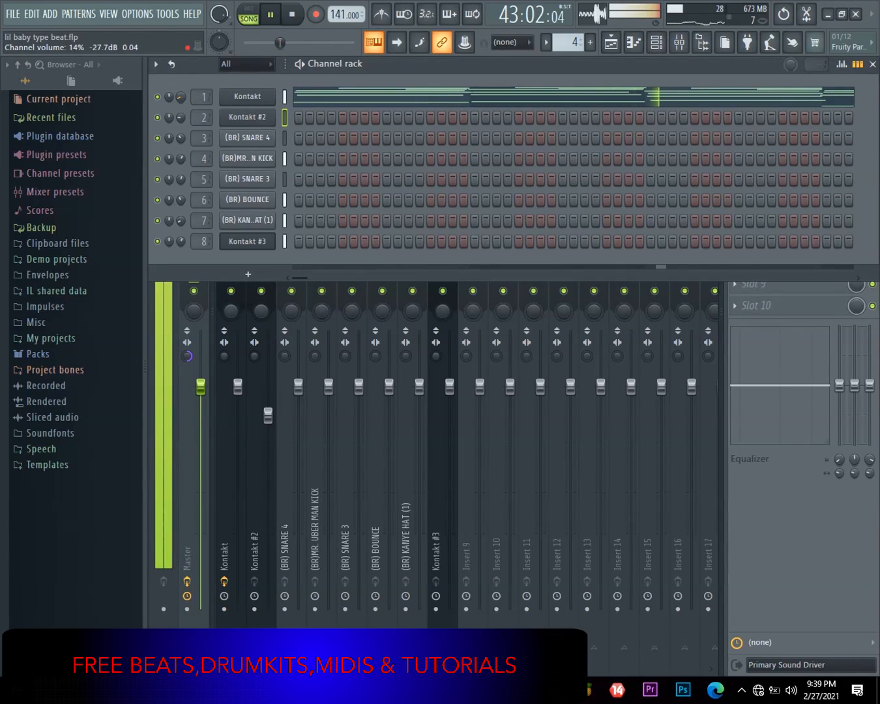
left_click_drag(181, 96, 181, 92)
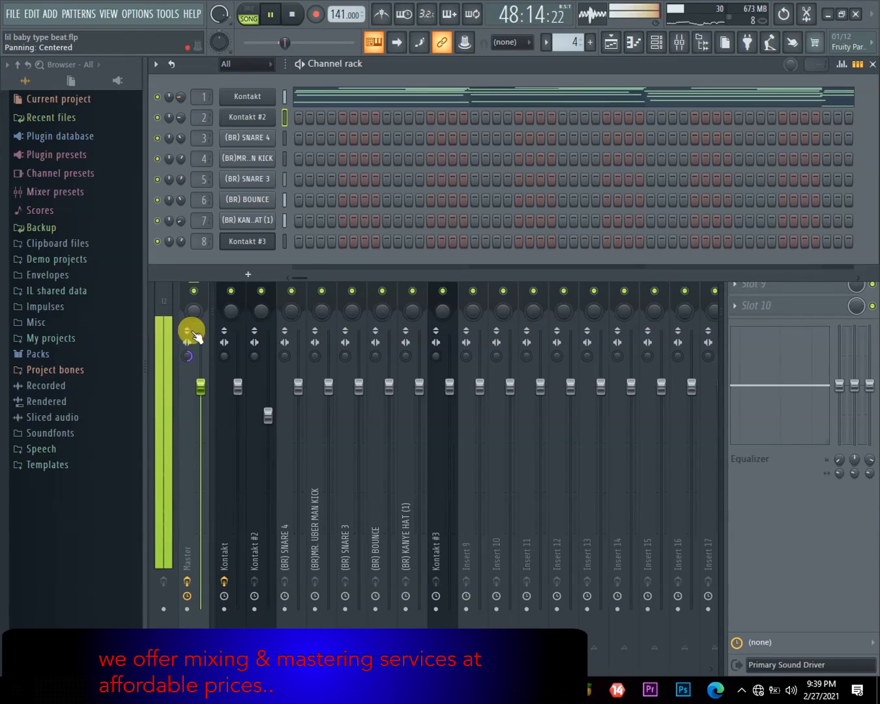
Step: Reset the Master track's stereo separation to its original value
right_click(187, 356)
left_click(222, 361)
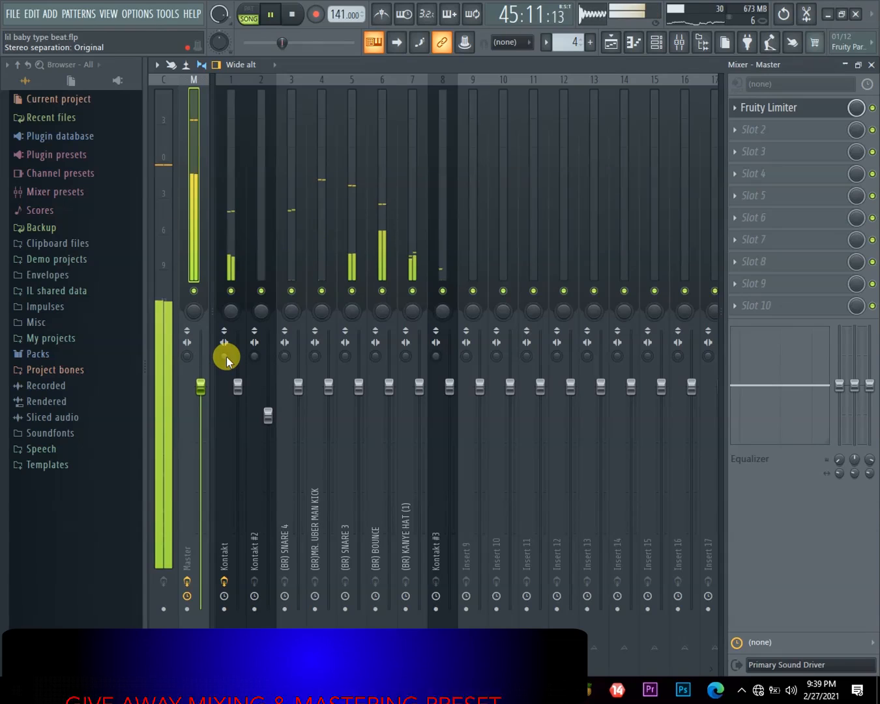
Step: In the Kontakt track's Fruity parametric EQ 2, boost band 4 to 18 dB at about 663 Hz with an 8% bandwidth and play the song
left_click(231, 211)
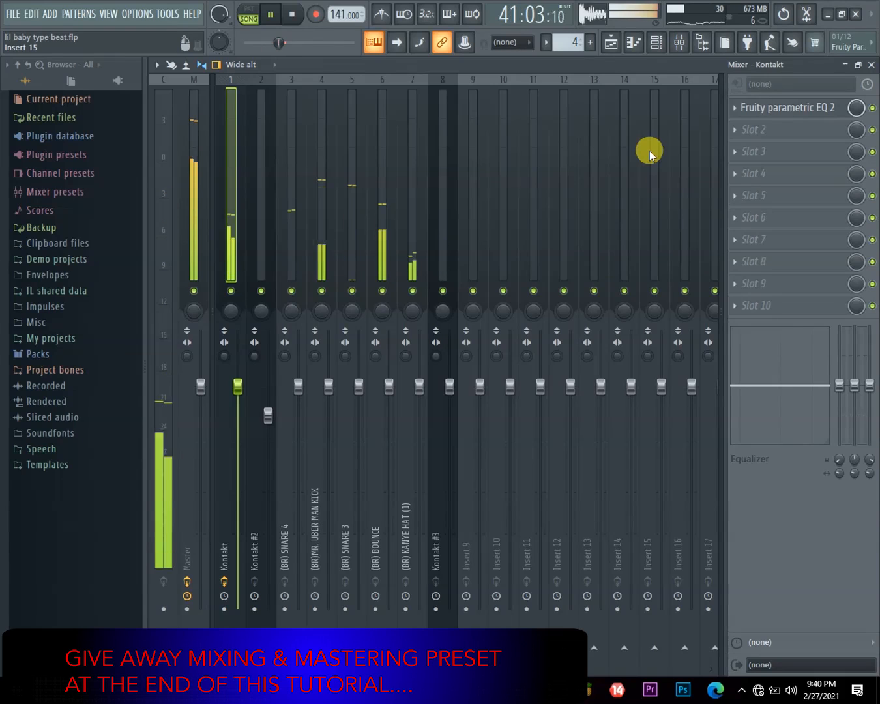
left_click(734, 132)
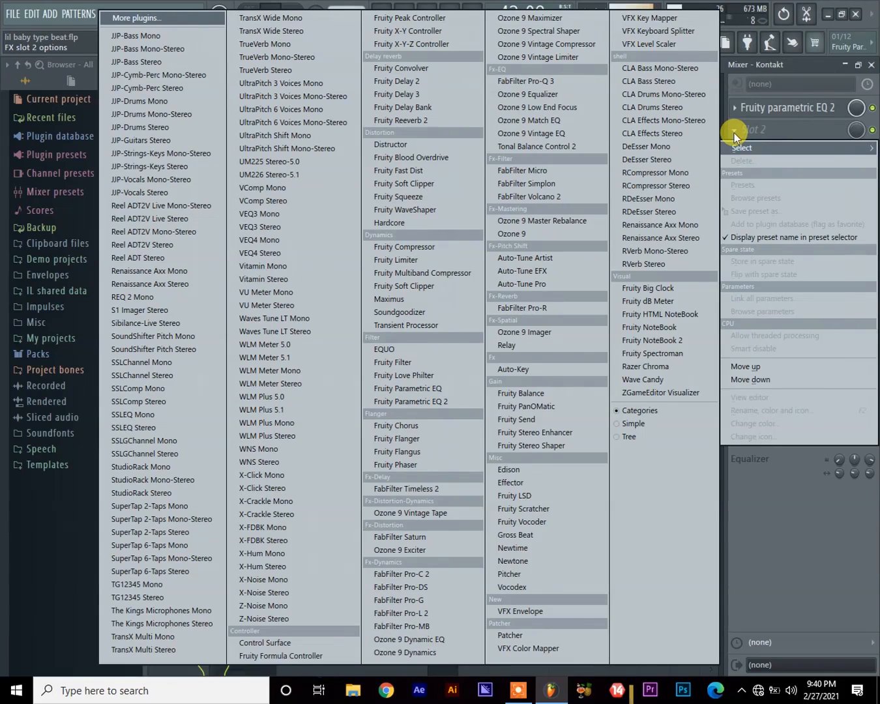
left_click(774, 110)
left_click(777, 111)
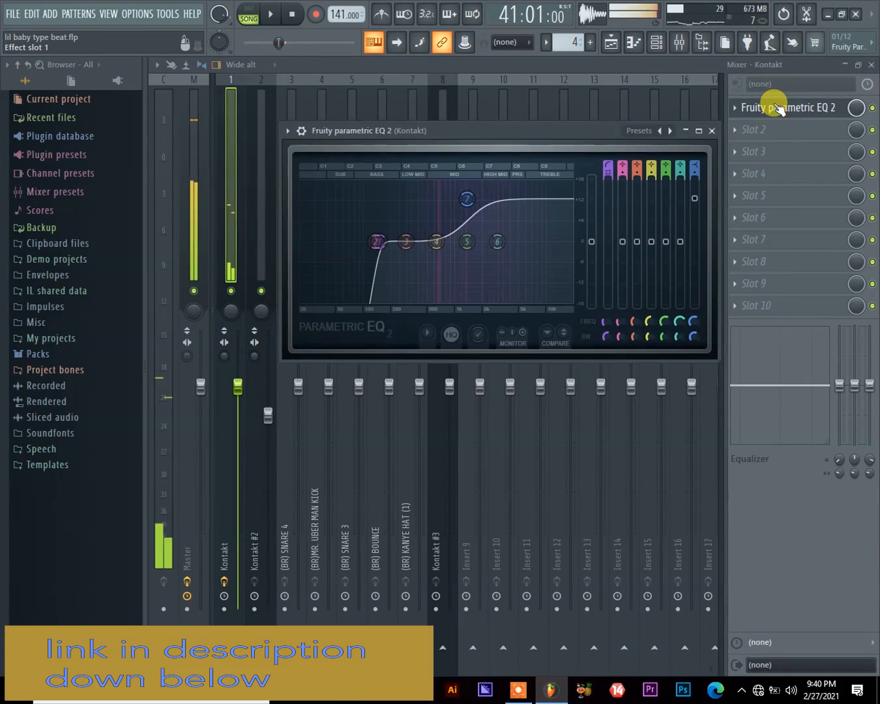
left_click(436, 243)
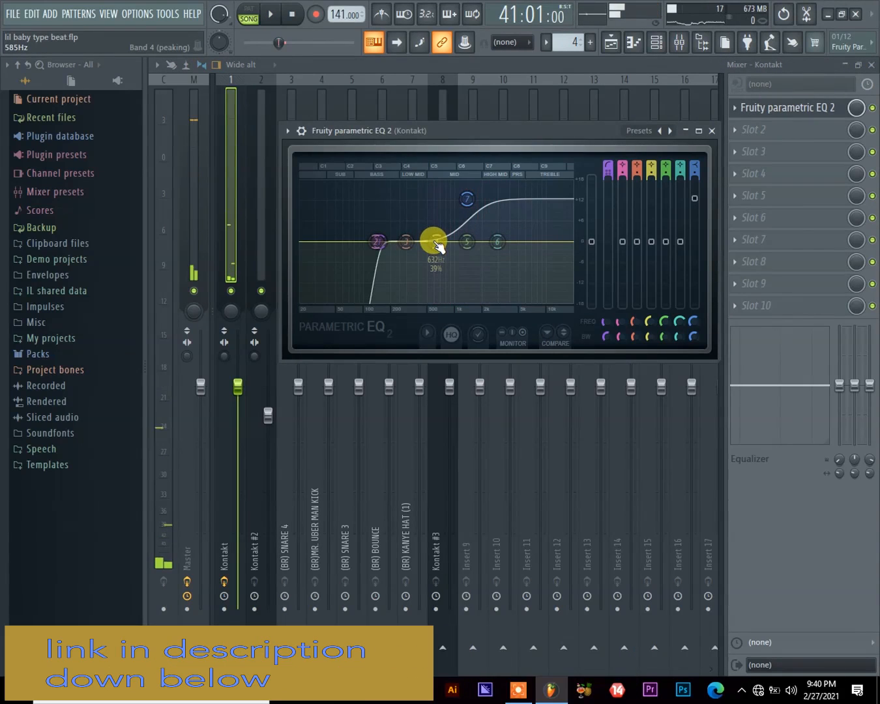
left_click_drag(436, 243, 438, 227)
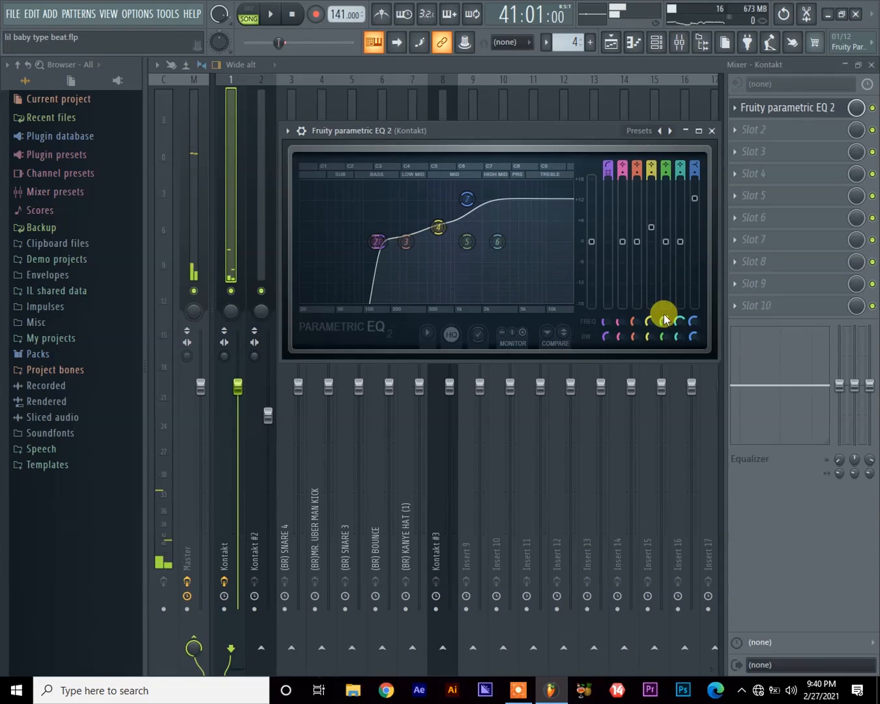
left_click_drag(651, 334, 648, 176)
key("space")
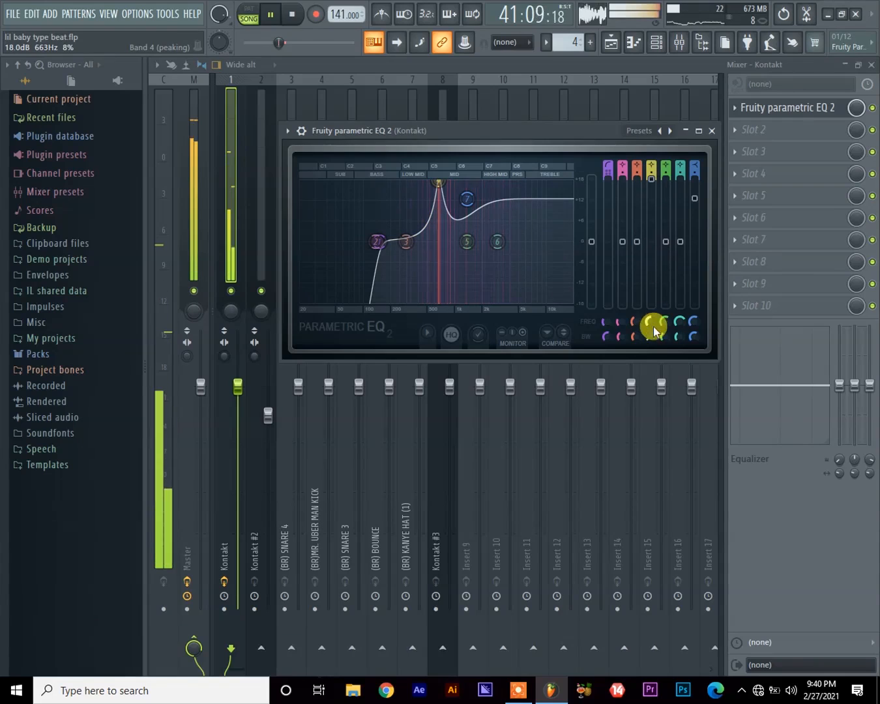
Step: Turn band 4's boost into a slight cut, fine-tune its bandwidth by ear, stop playback and close the equalizer
mouse_move(652, 324)
left_mouse_down()
mouse_move(652, 304)
mouse_move(652, 322)
left_mouse_up()
left_click_drag(657, 182, 652, 258)
left_click_drag(650, 335, 649, 335)
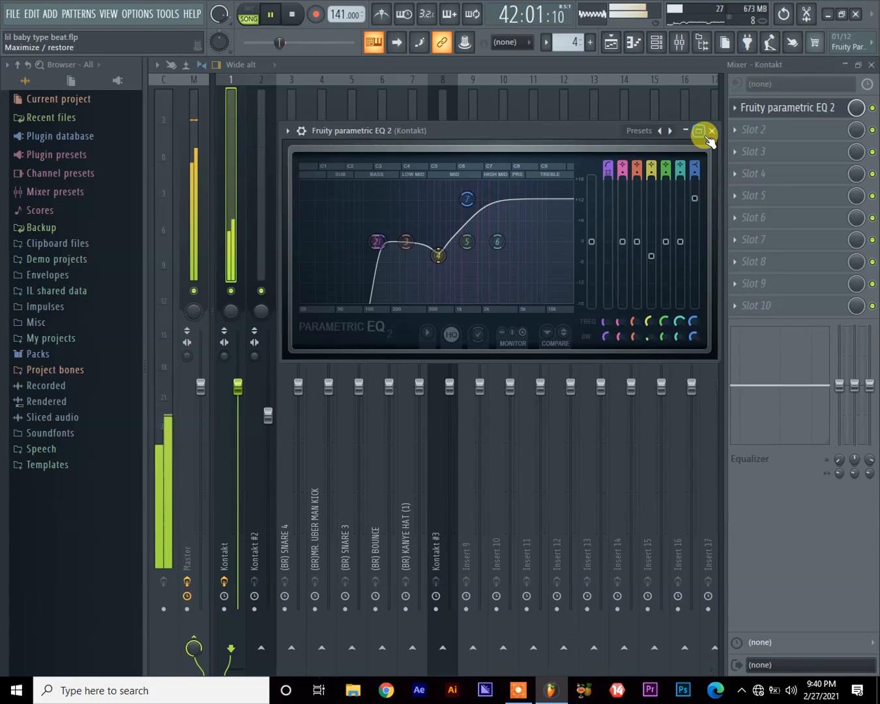
key("space")
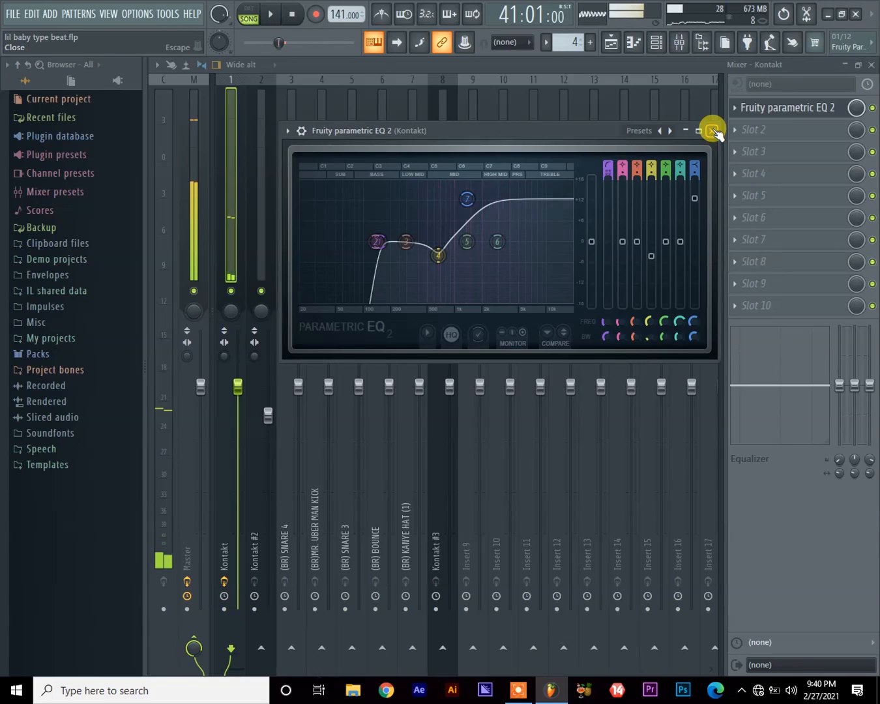
left_click(715, 132)
Step: Load Fruity Soft Clipper into slot 2 of the Kontakt track and audition the song with it
left_click(738, 132)
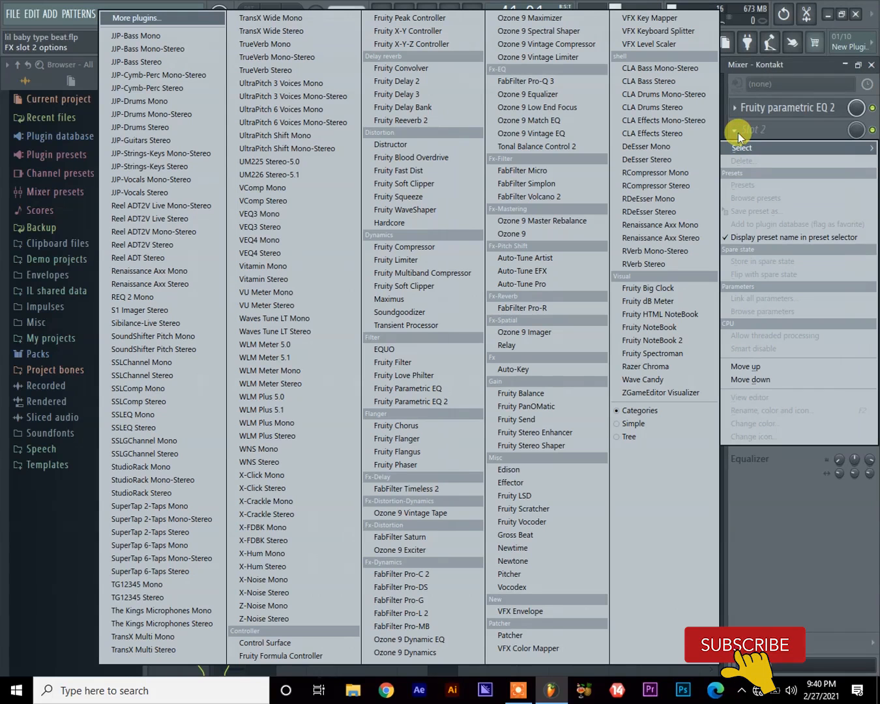
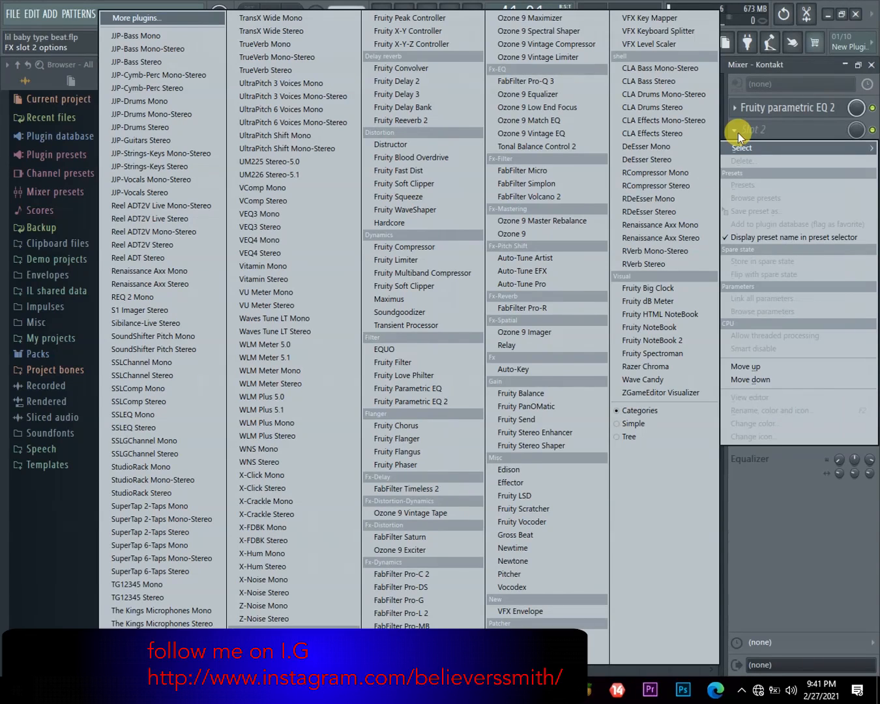
left_click(421, 287)
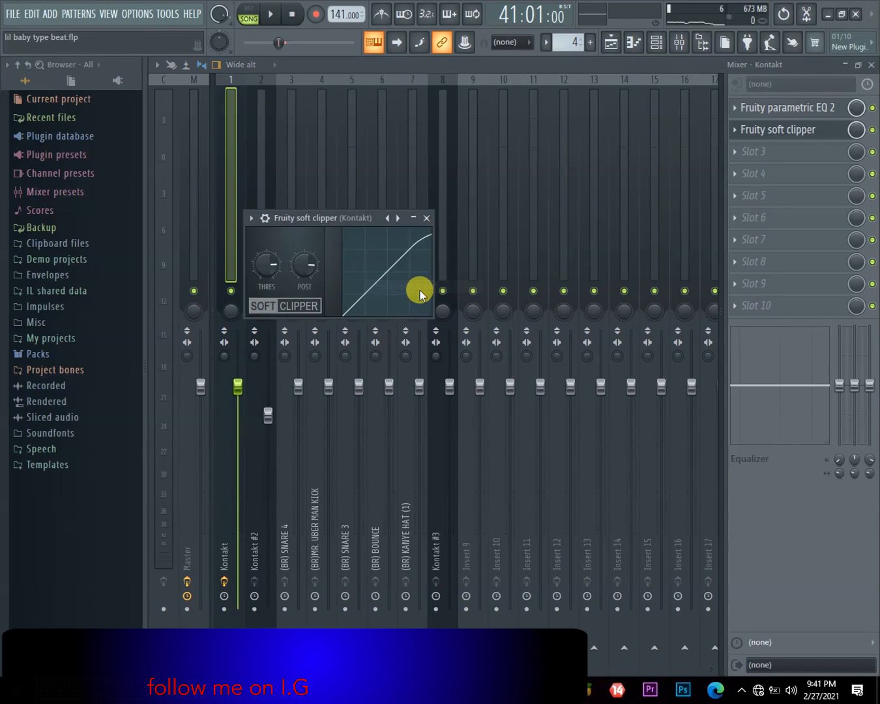
left_click_drag(376, 216, 587, 160)
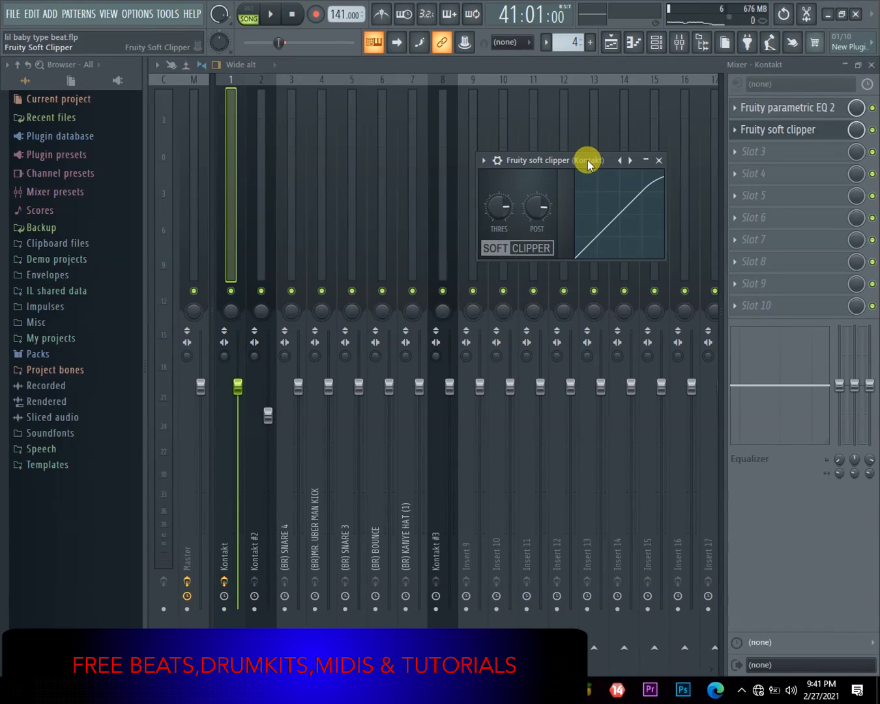
key("space")
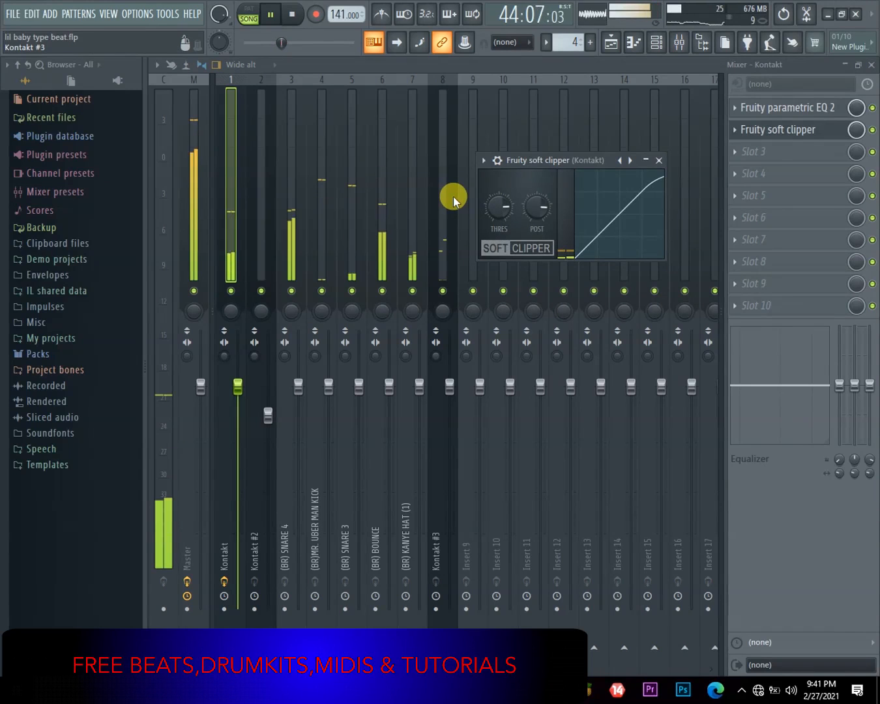
key("space")
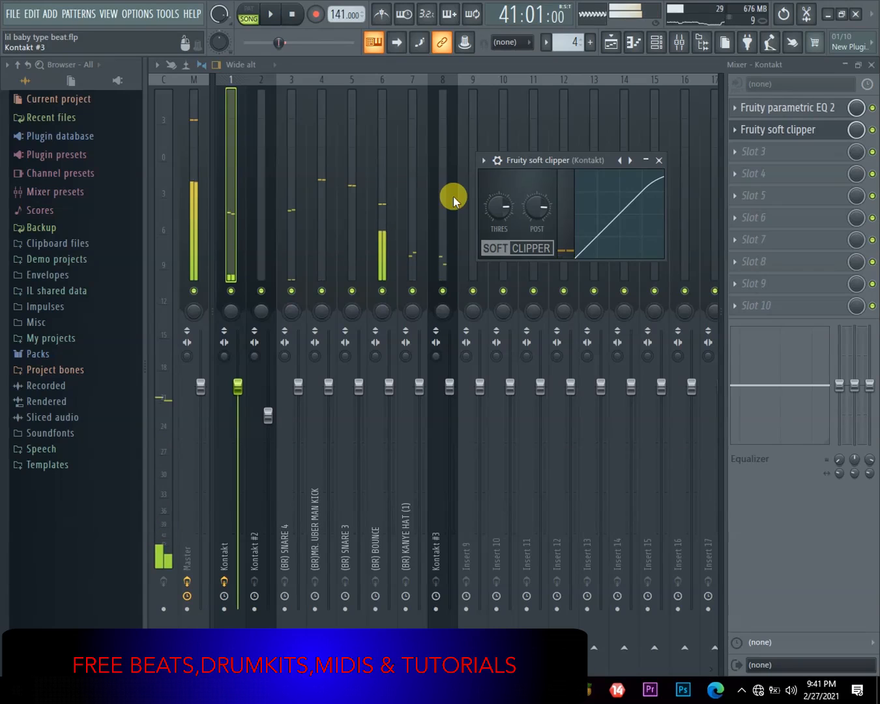
Step: Select Pattern 4 from its playlist clip, switch playback to pattern mode and audition it with the mixer in view
left_click(610, 43)
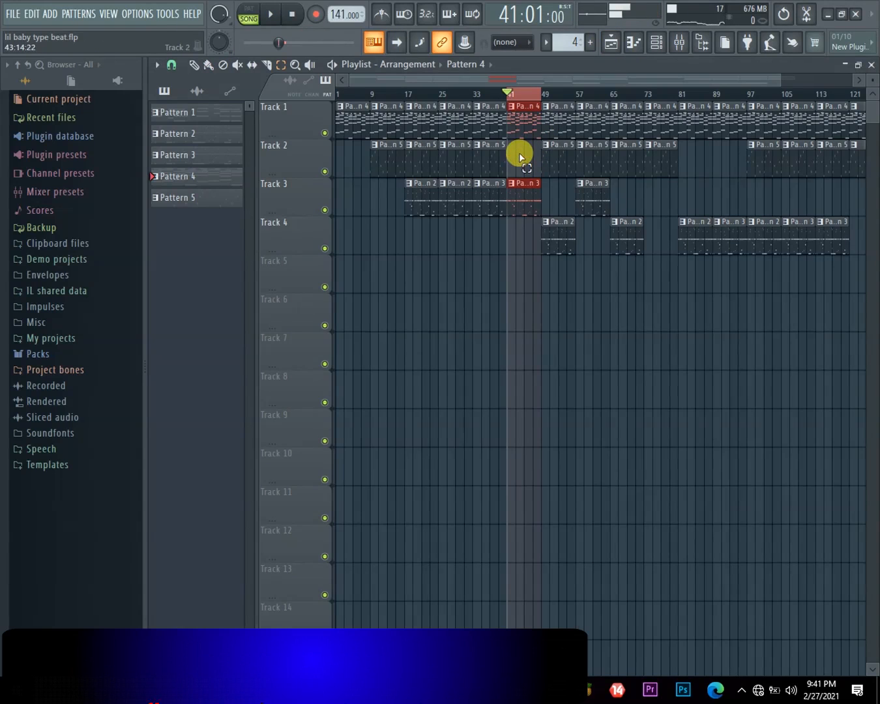
left_click(519, 154)
left_click(195, 66)
left_click(516, 110)
left_click(251, 10)
left_click(679, 43)
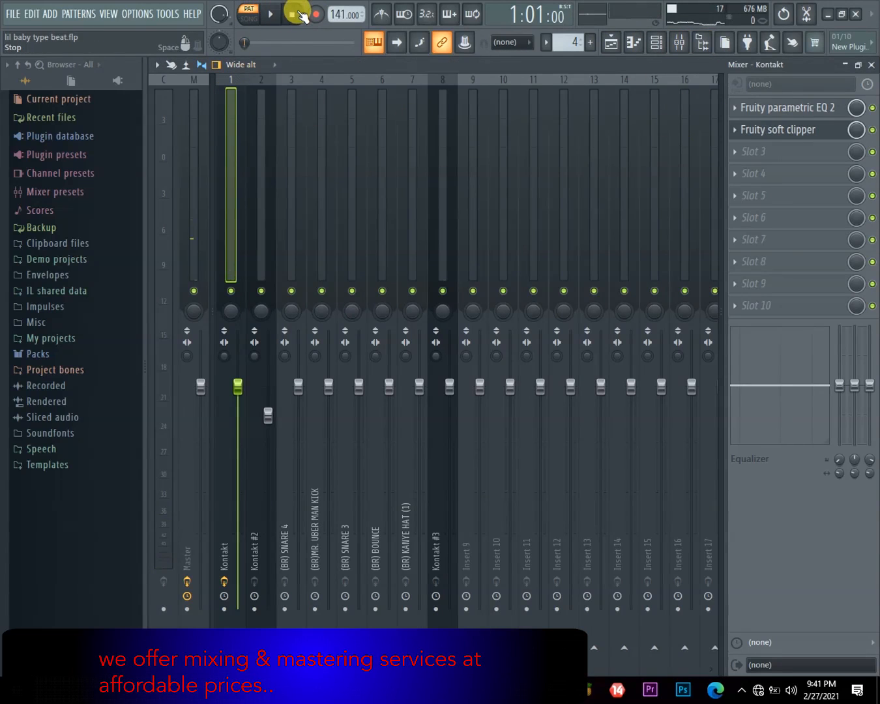
left_click(283, 15)
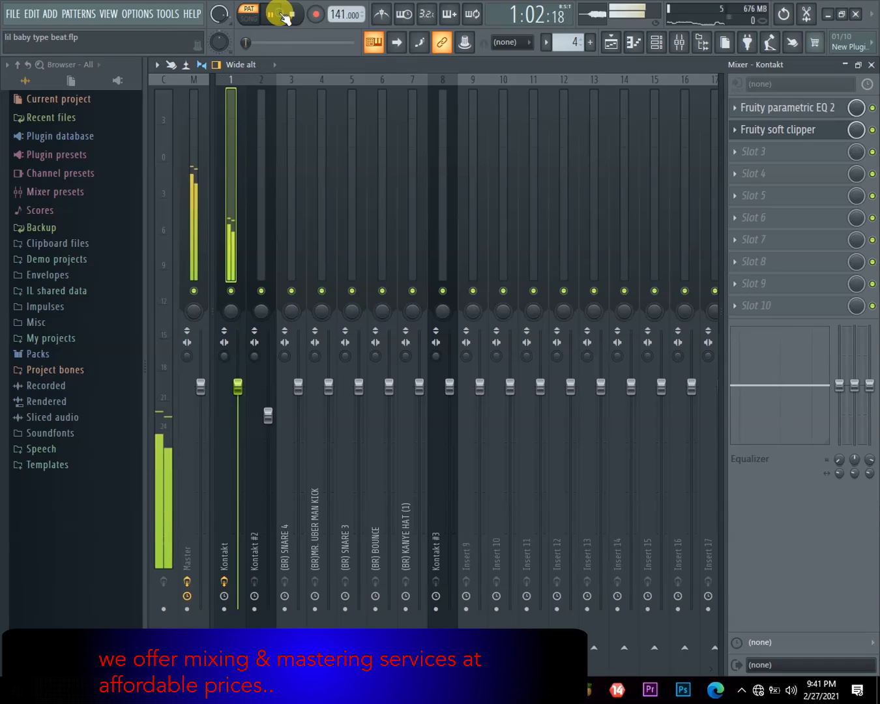
left_click(281, 13)
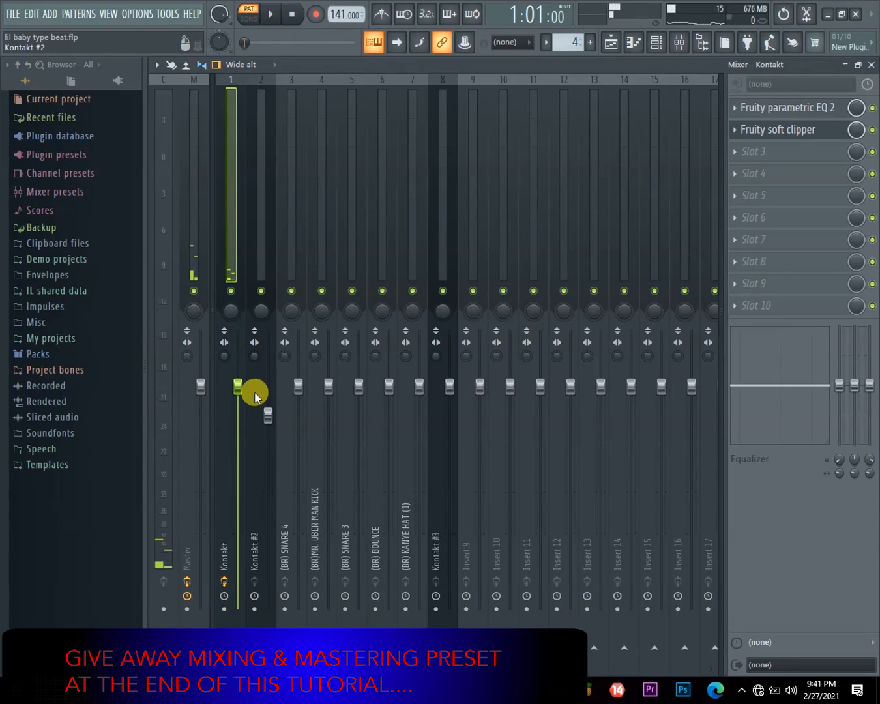
left_click(267, 16)
left_click(294, 16)
Step: Lower the threshold of the Kontakt track's soft clipper to below about -32 dB by ear, replaying the pattern to compare
left_click(813, 135)
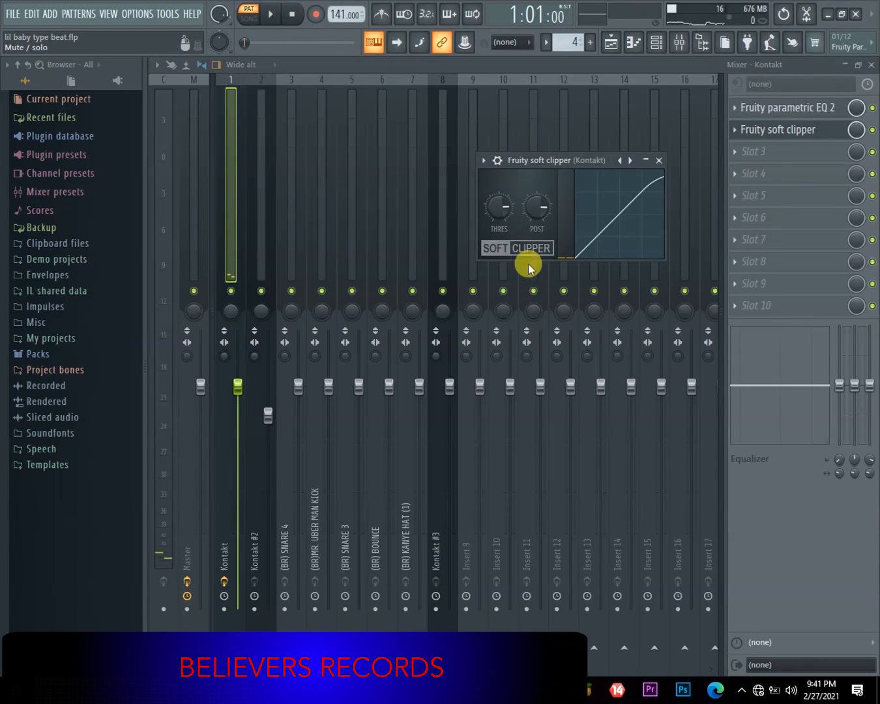
key("space")
left_click_drag(503, 212, 502, 188)
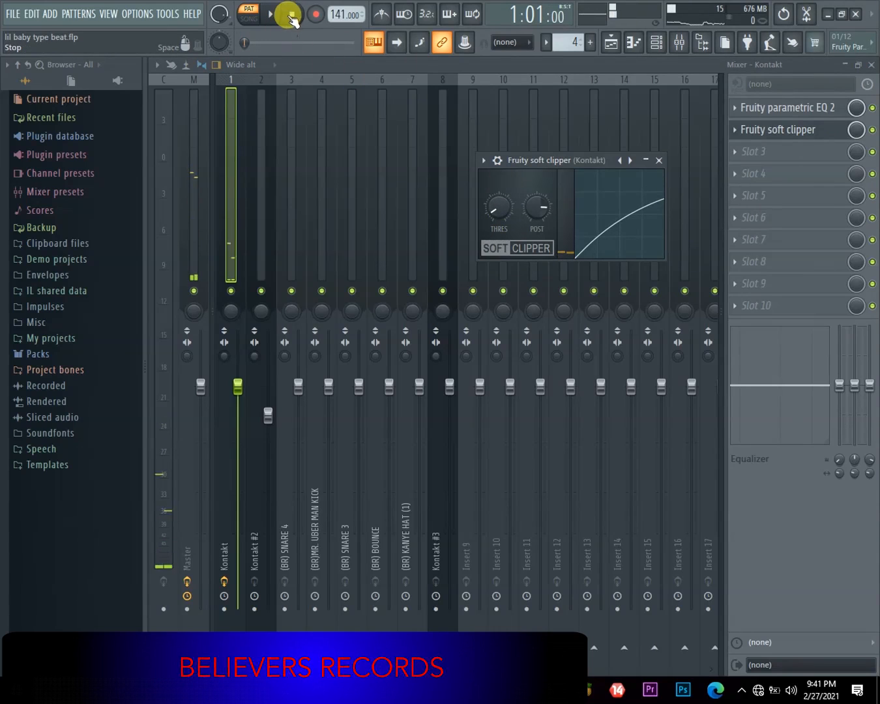
left_click(272, 14)
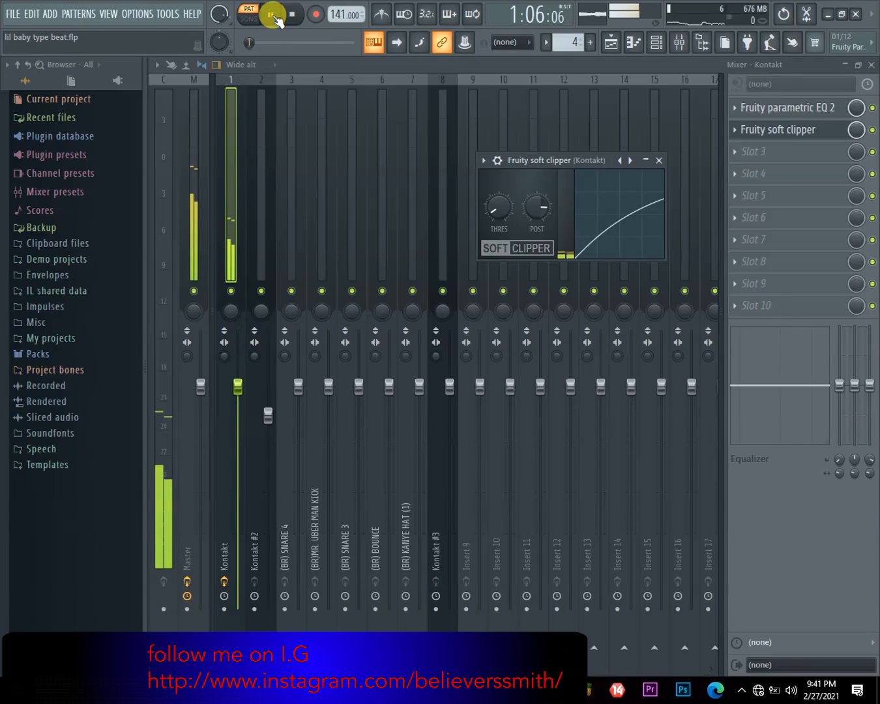
left_click(272, 13)
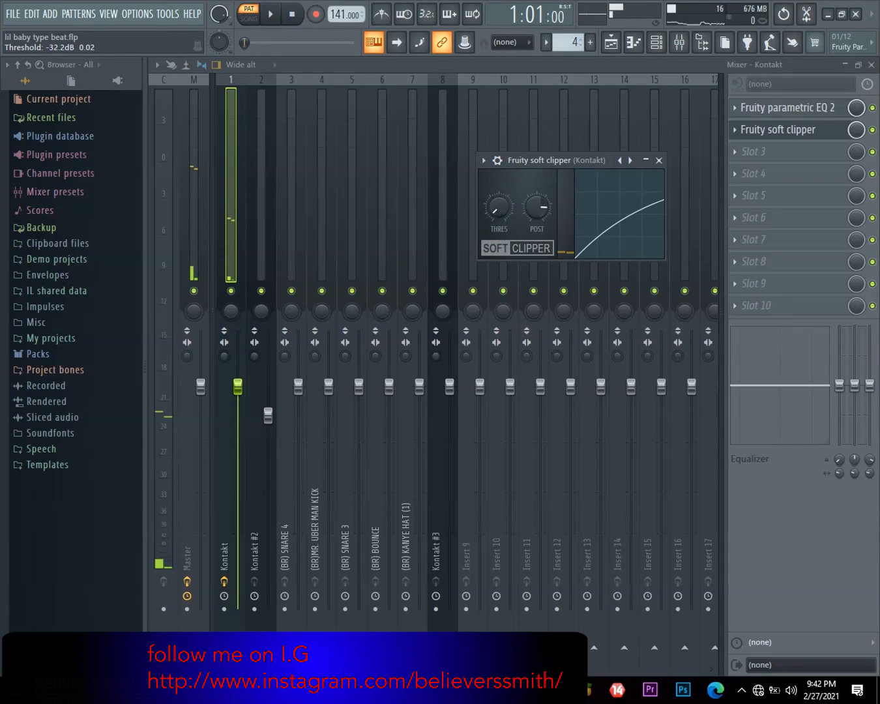
left_click(273, 14)
key("space")
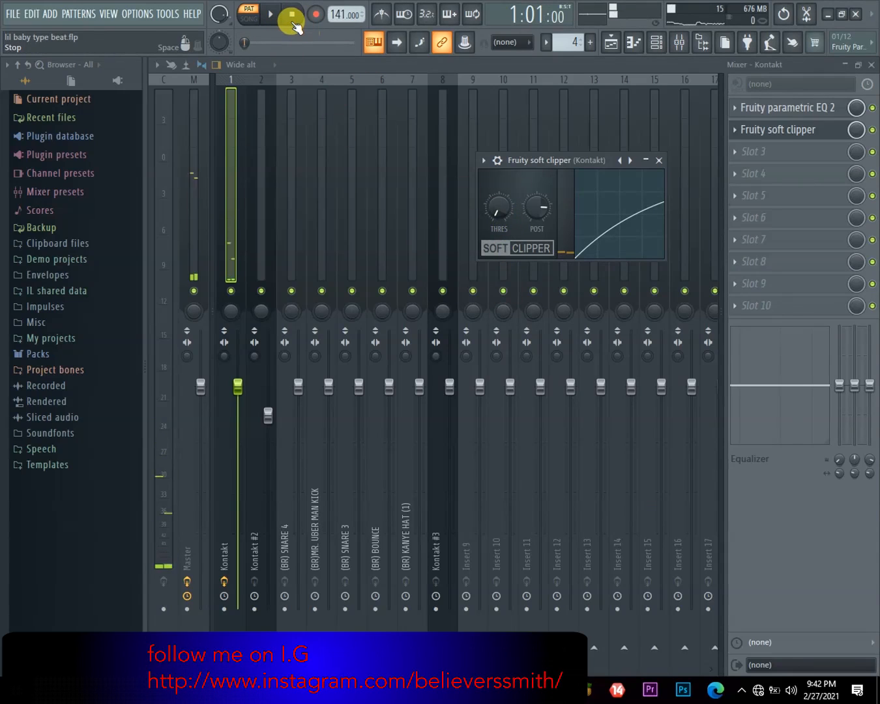
key("space")
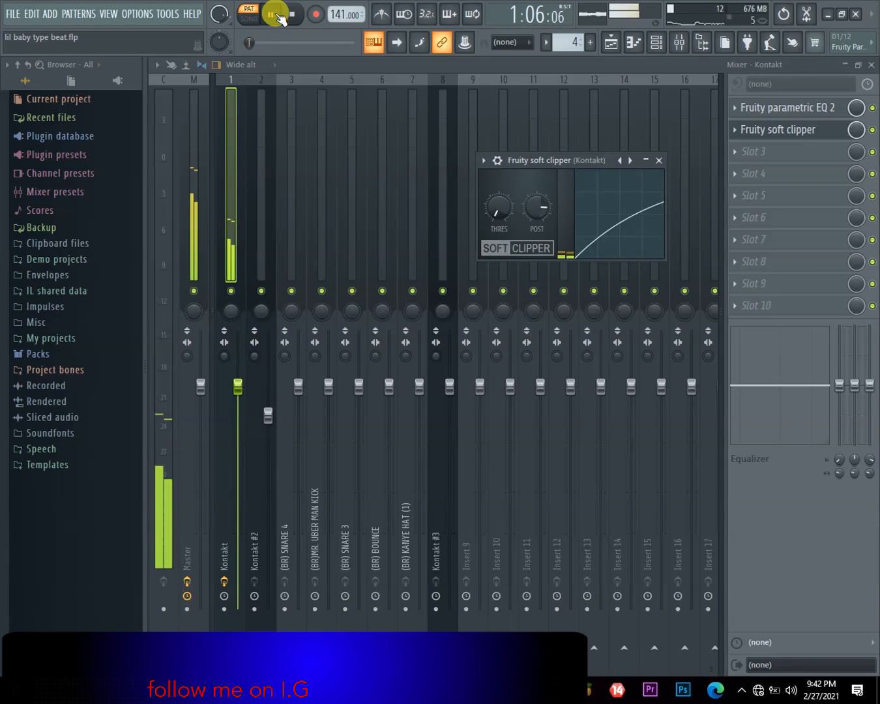
key("space")
Step: Raise the soft clipper's post gain slightly by ear, replay the pattern to check it and close the plugin window
left_click_drag(538, 211, 537, 207)
key("space")
key("space")
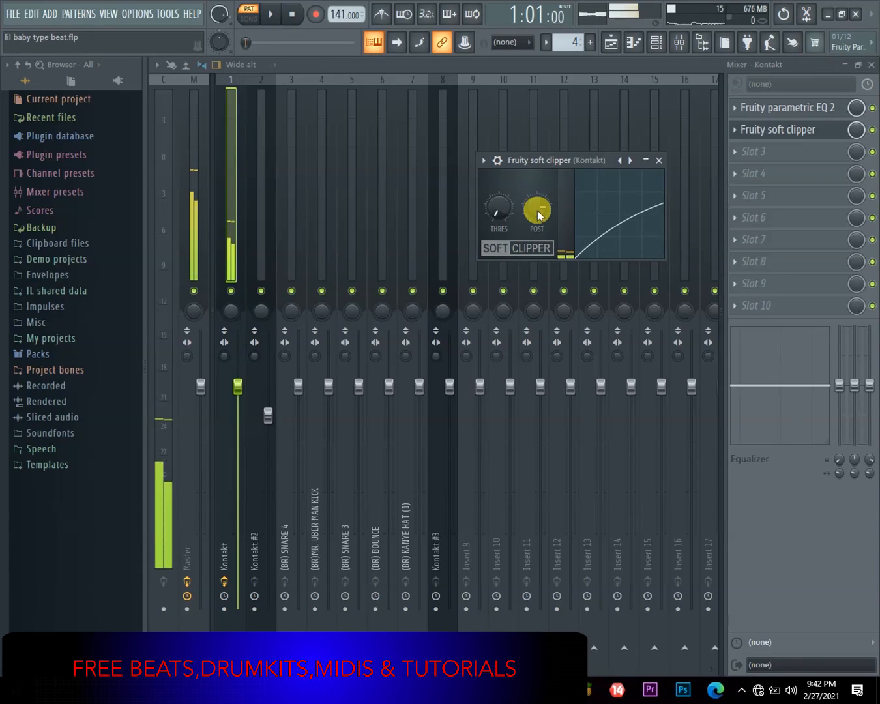
key("space")
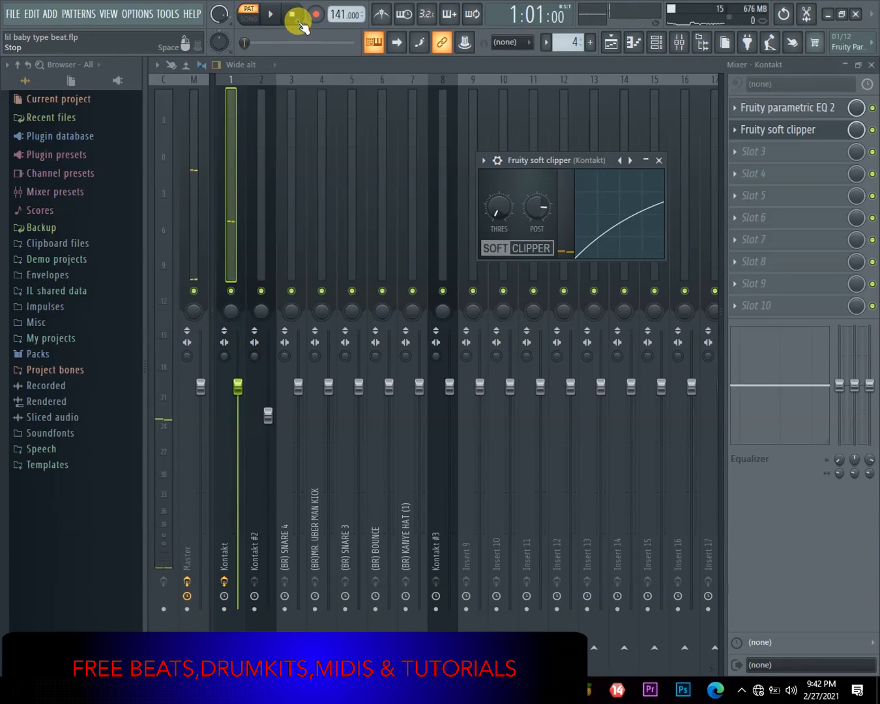
left_click(297, 21)
key("space")
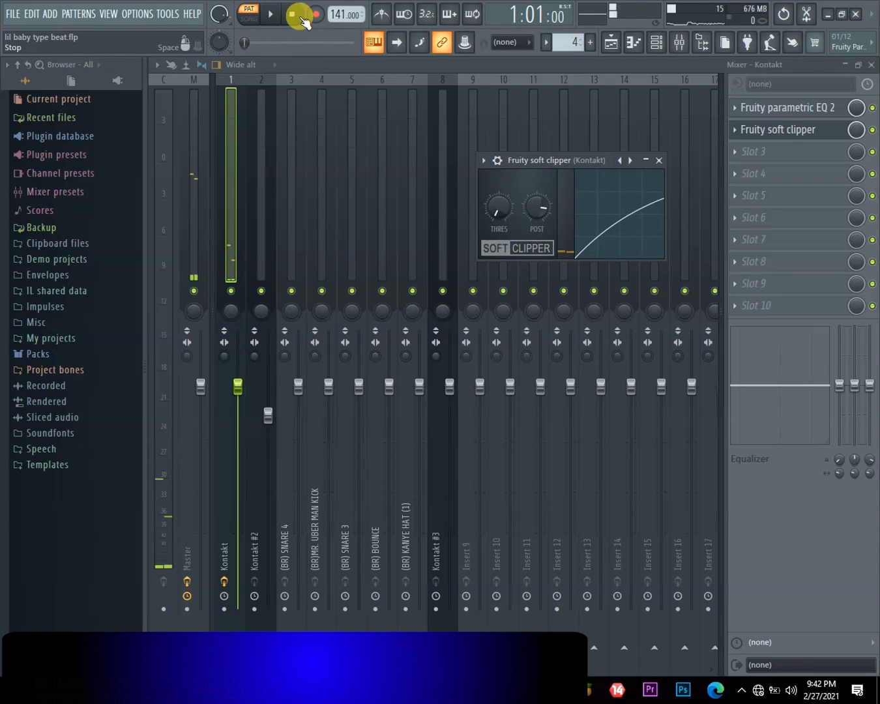
left_click(271, 16)
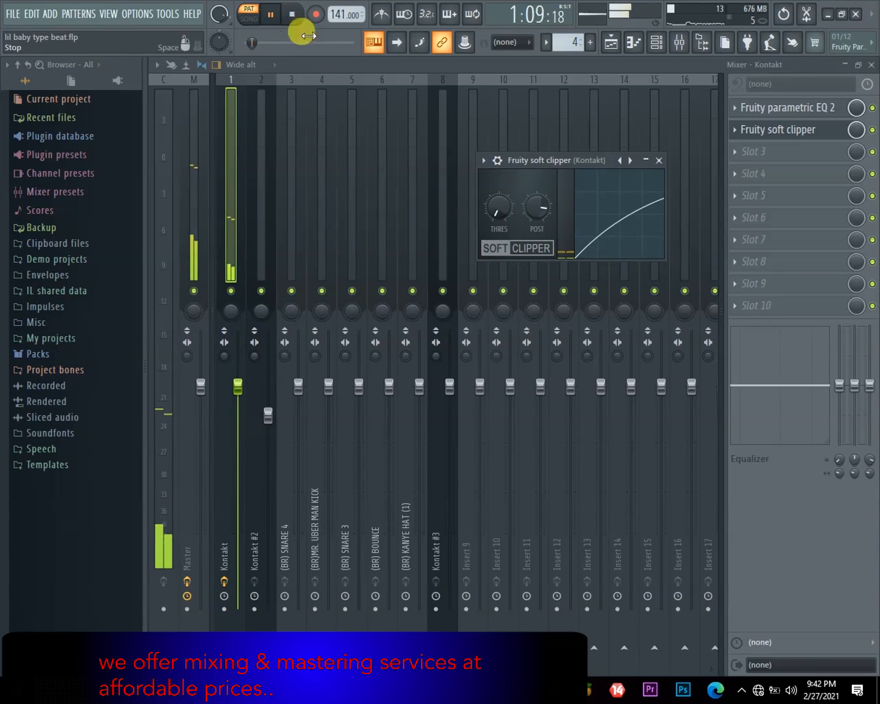
left_click(660, 161)
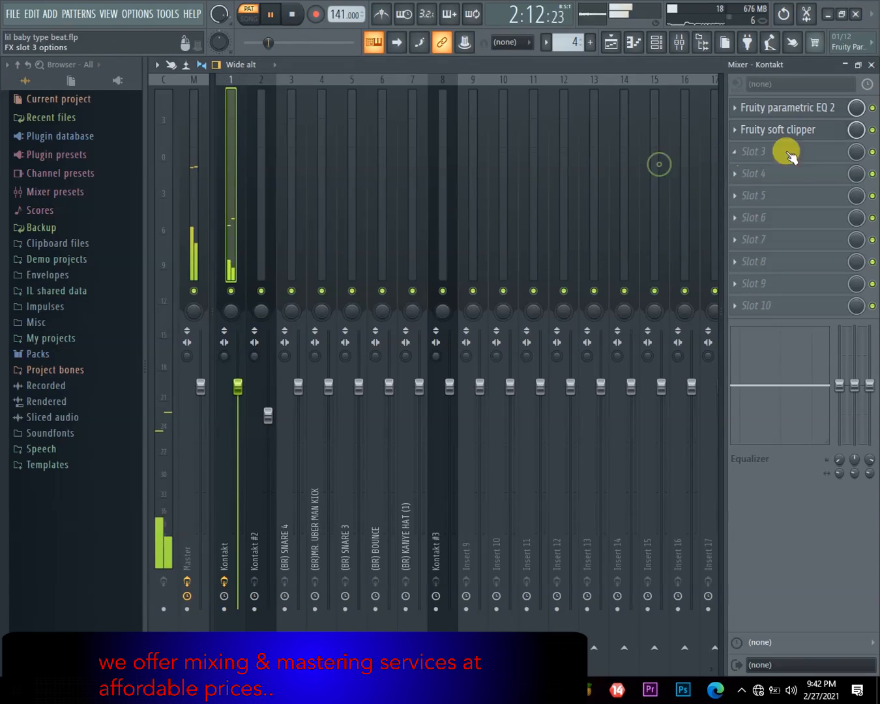
Step: Compare Pattern 4 with the Kontakt track's soft clipper bypassed and enabled, replaying it each time and leaving the clipper on
key("space")
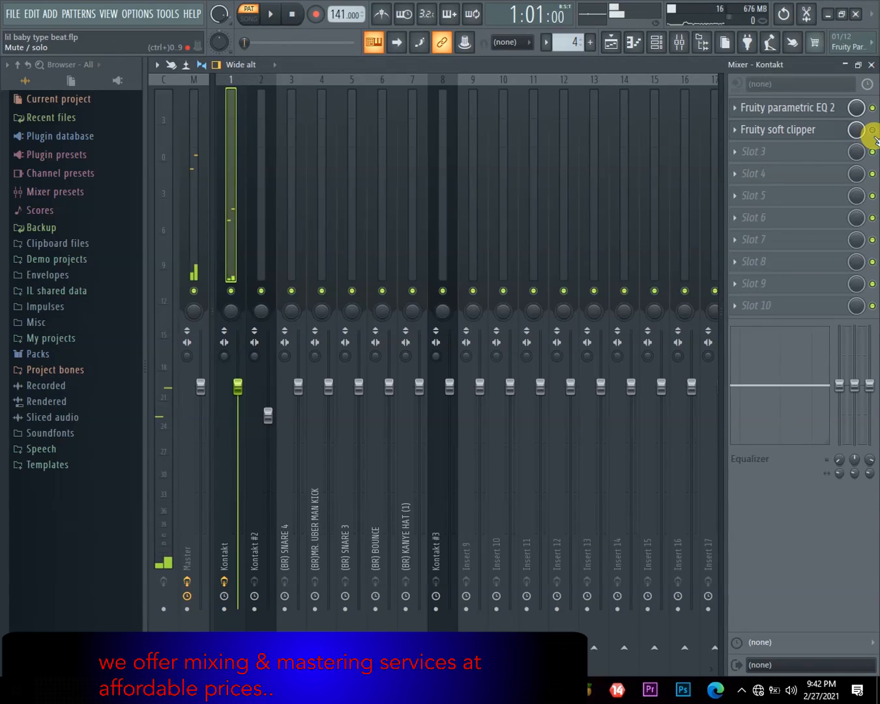
key("space")
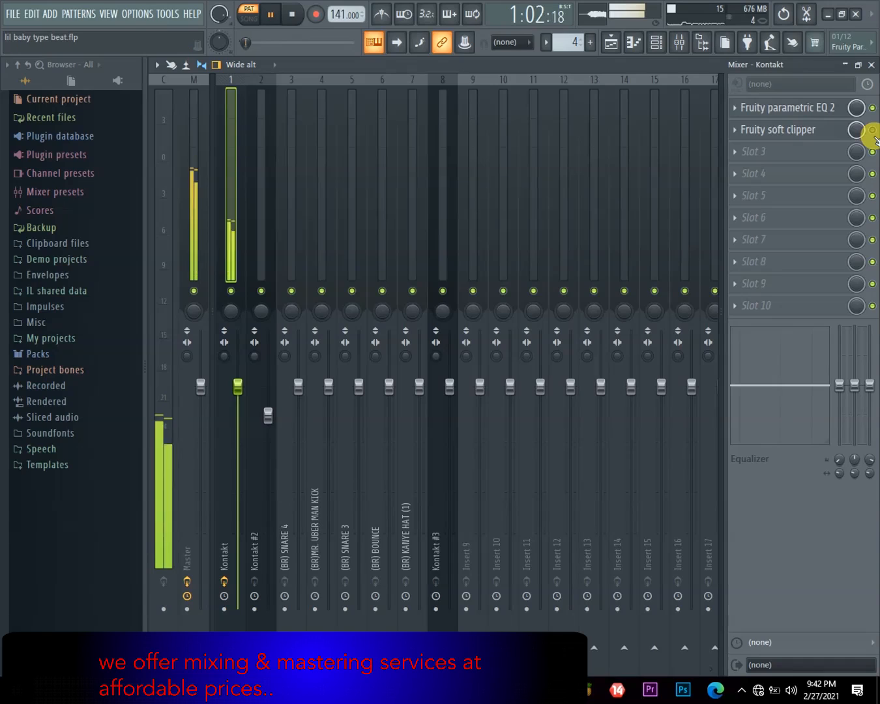
key("space")
key("space")
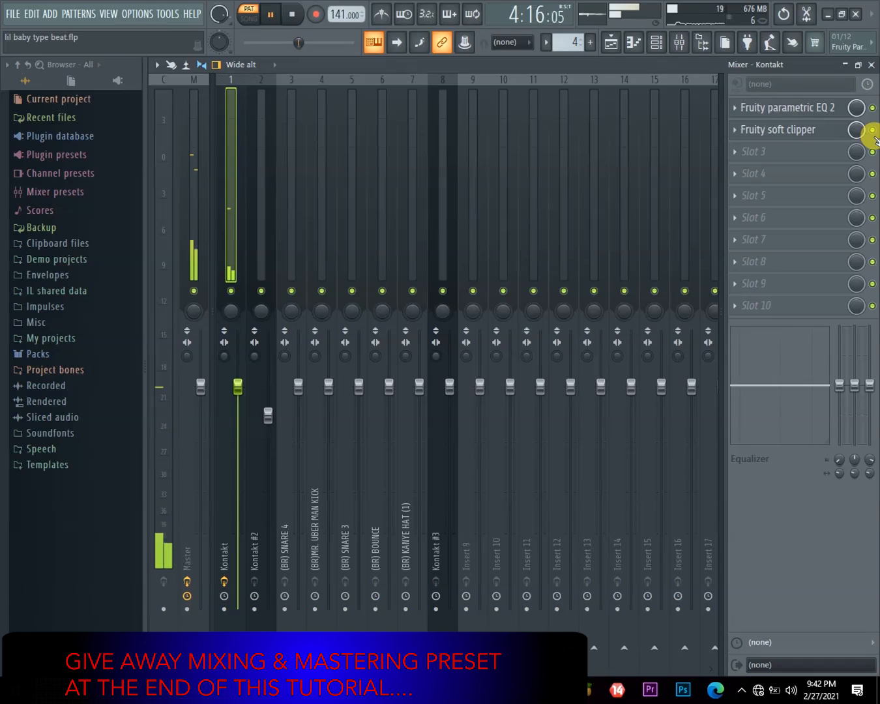
key("space")
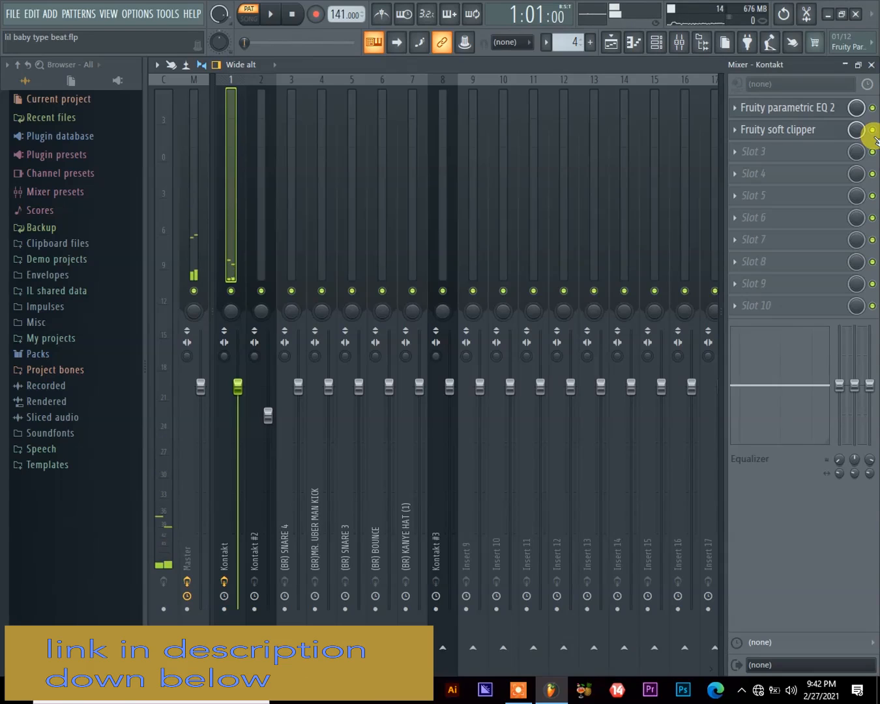
key("space")
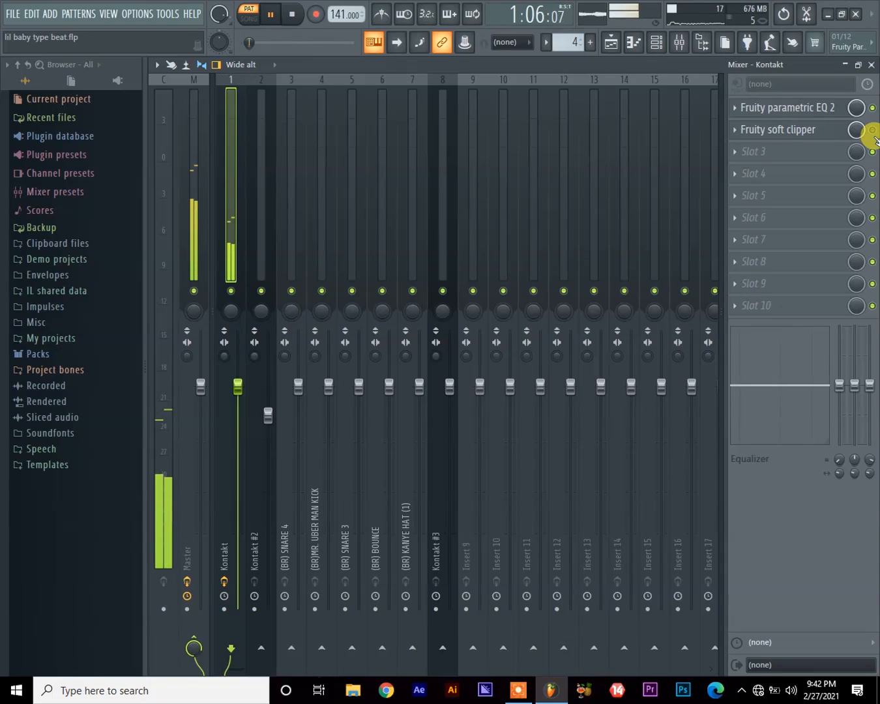
key("space")
key("space")
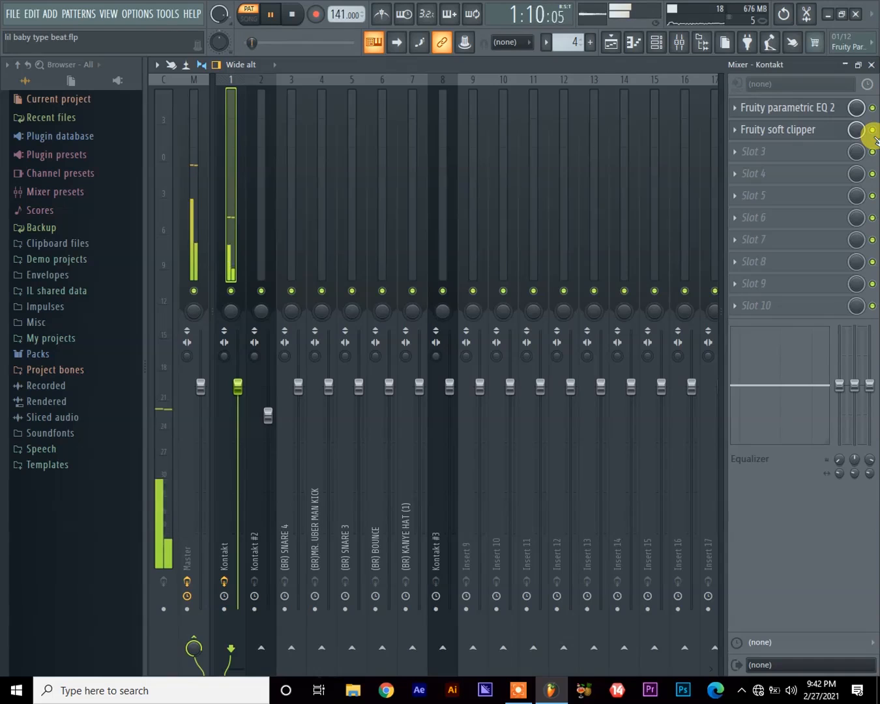
Step: Review the Kontakt track's soft clipper settings while replaying the pattern, and close the plugin window
left_click(770, 131)
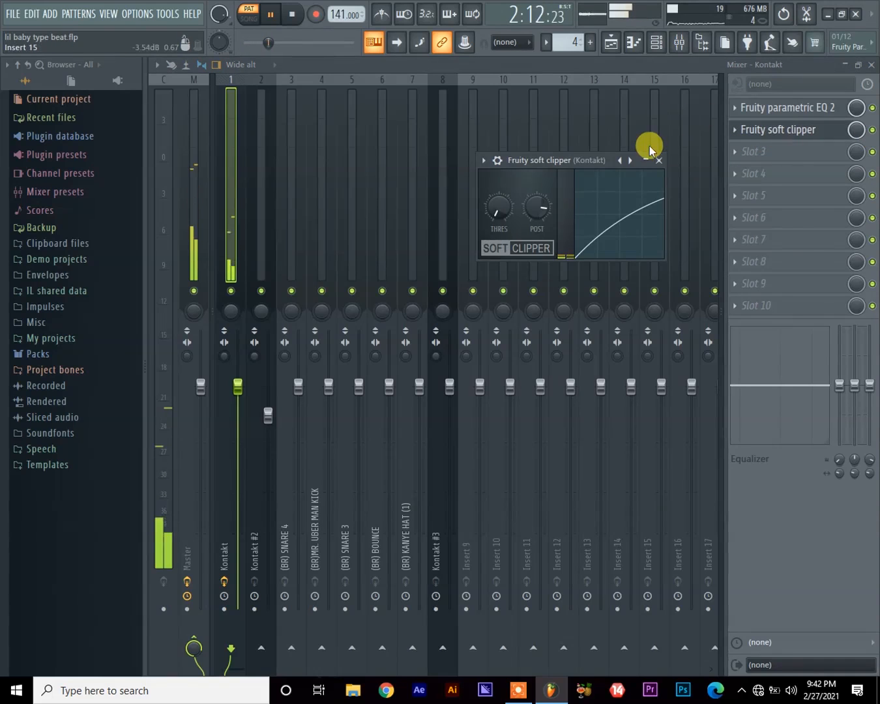
left_click(661, 159)
left_click(773, 133)
left_click(773, 135)
key("space")
key("space")
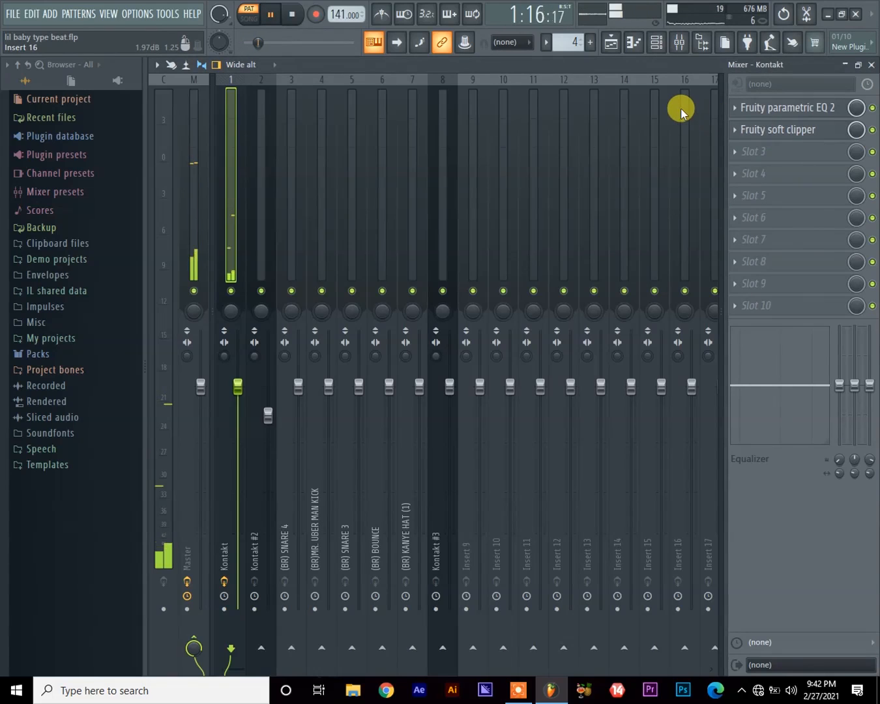
left_click(748, 127)
key("space")
left_click(660, 160)
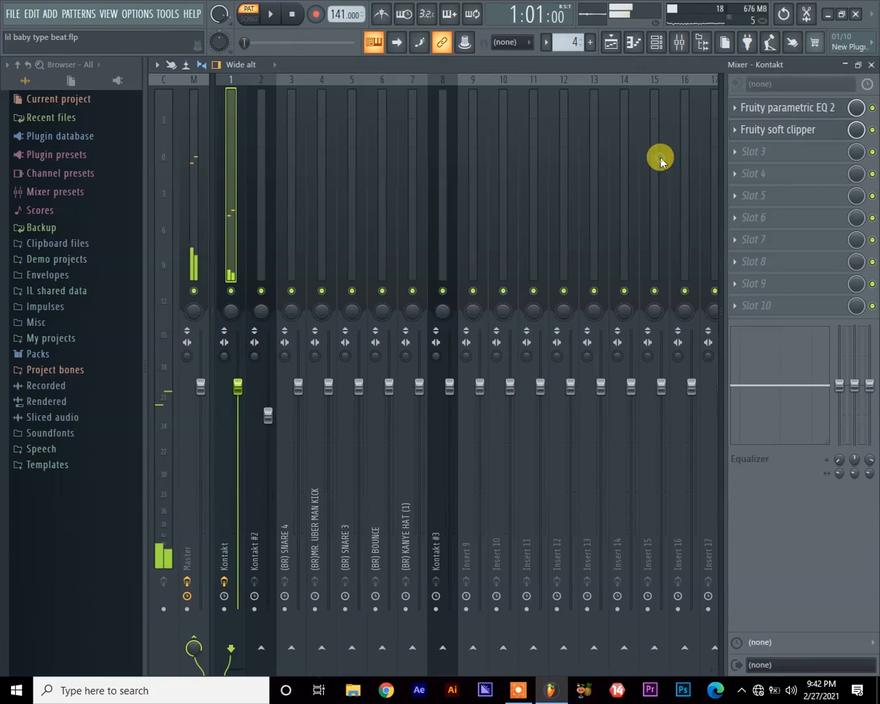
left_click(732, 151)
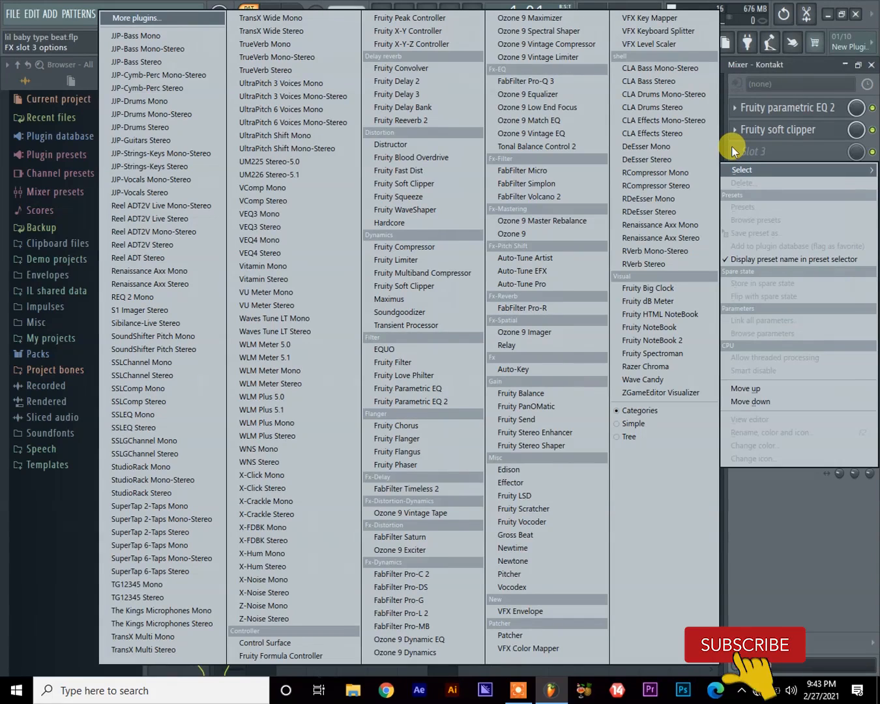
left_click(800, 69)
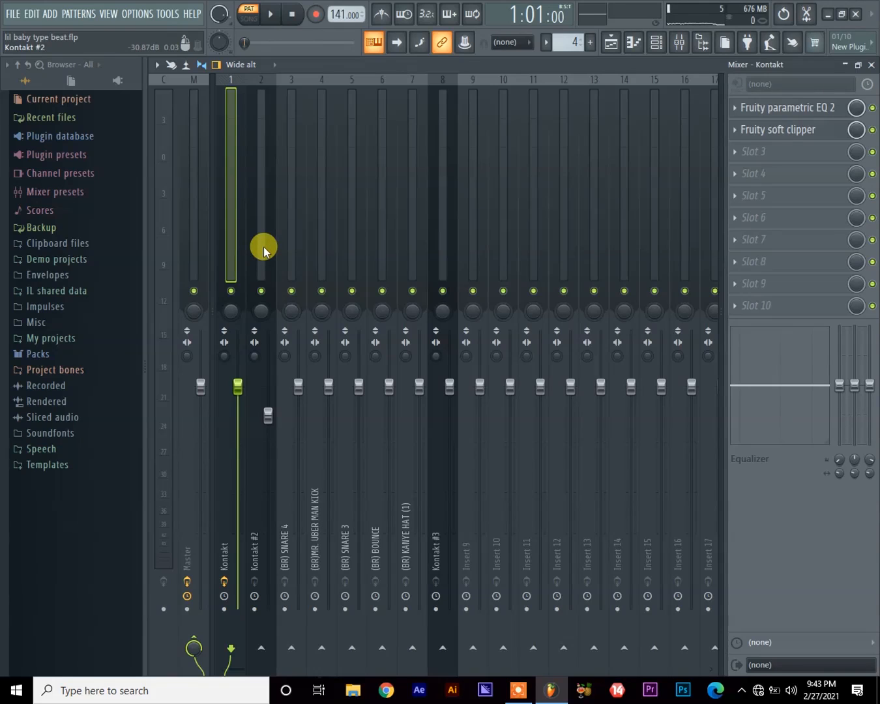
Step: Select the Kontakt #2 mixer track and audition Pattern 4 to check whether it feeds that track
left_click(264, 246)
key("space")
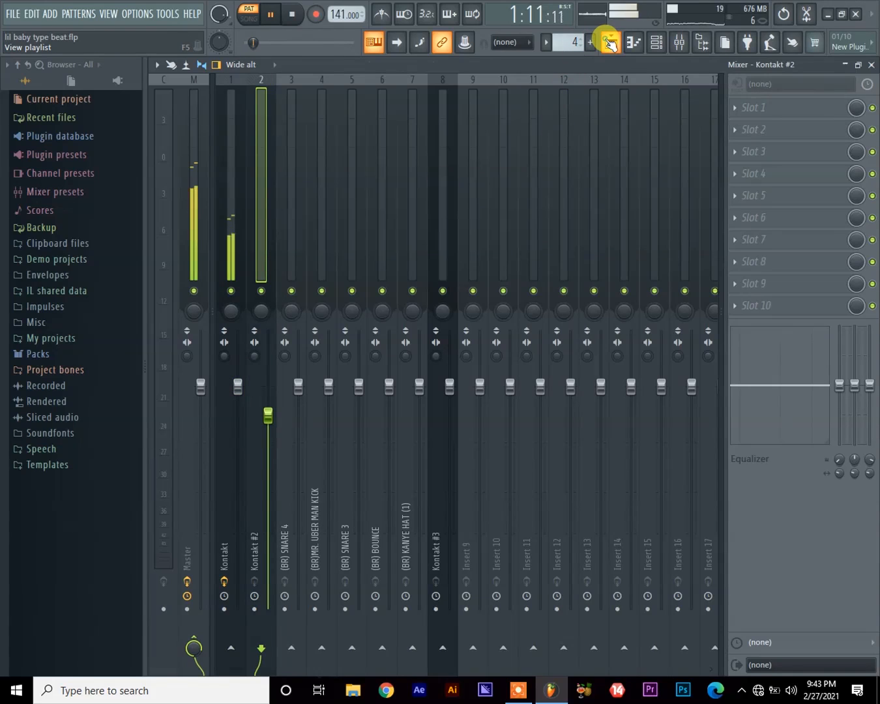
left_click(611, 43)
key("space")
left_click(679, 42)
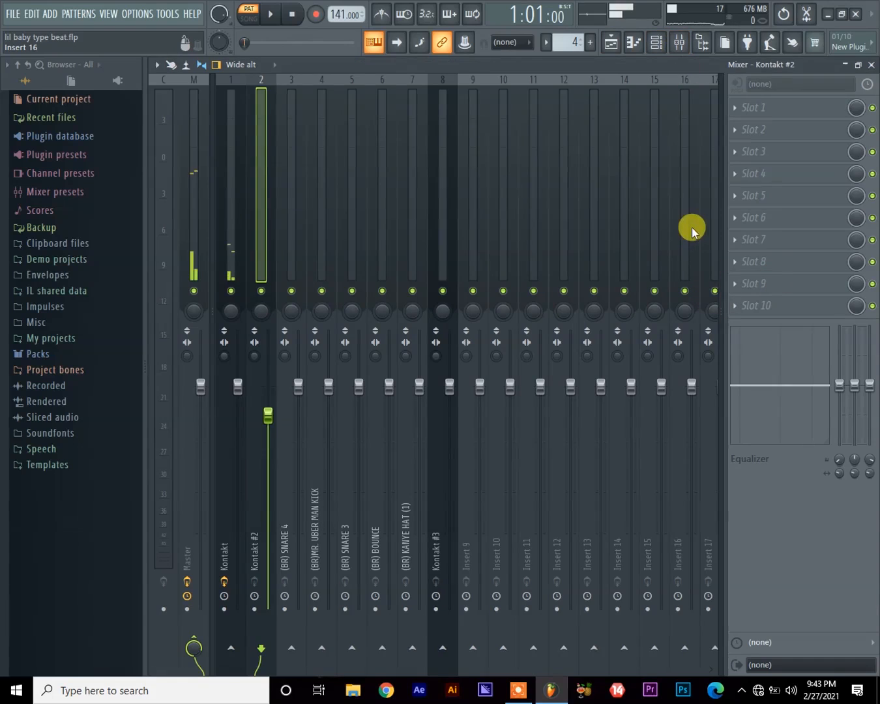
Step: Rename mixer track Insert 15 as "bus instruments"
right_click(650, 210)
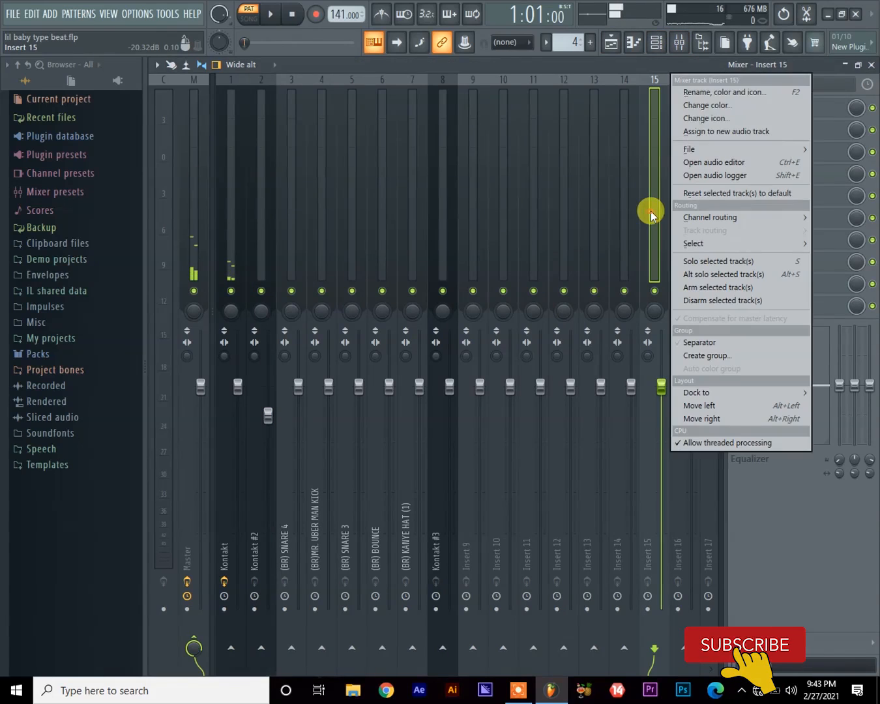
left_click(712, 105)
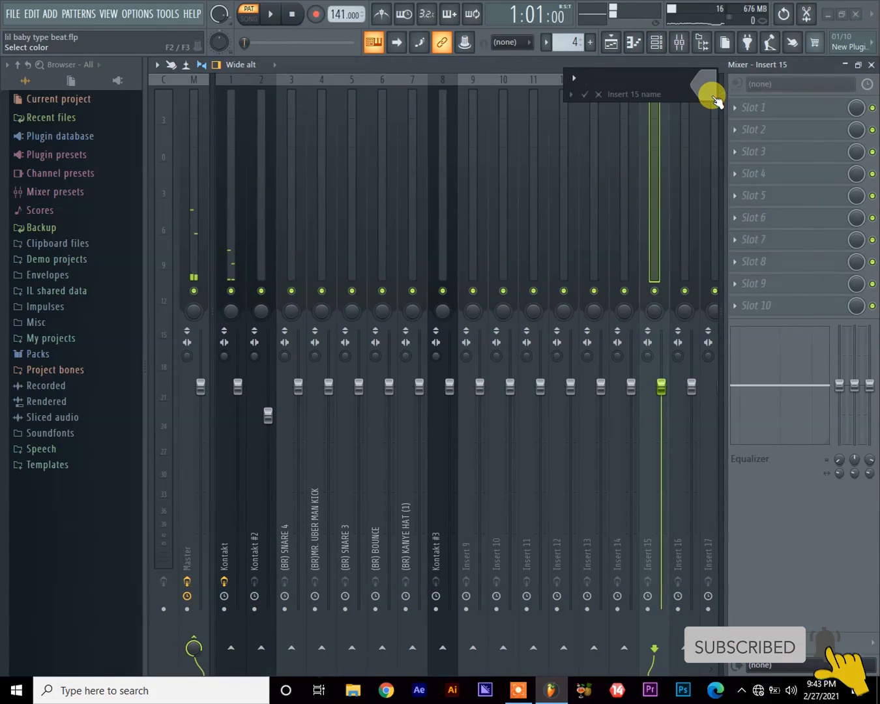
type("bus instruments")
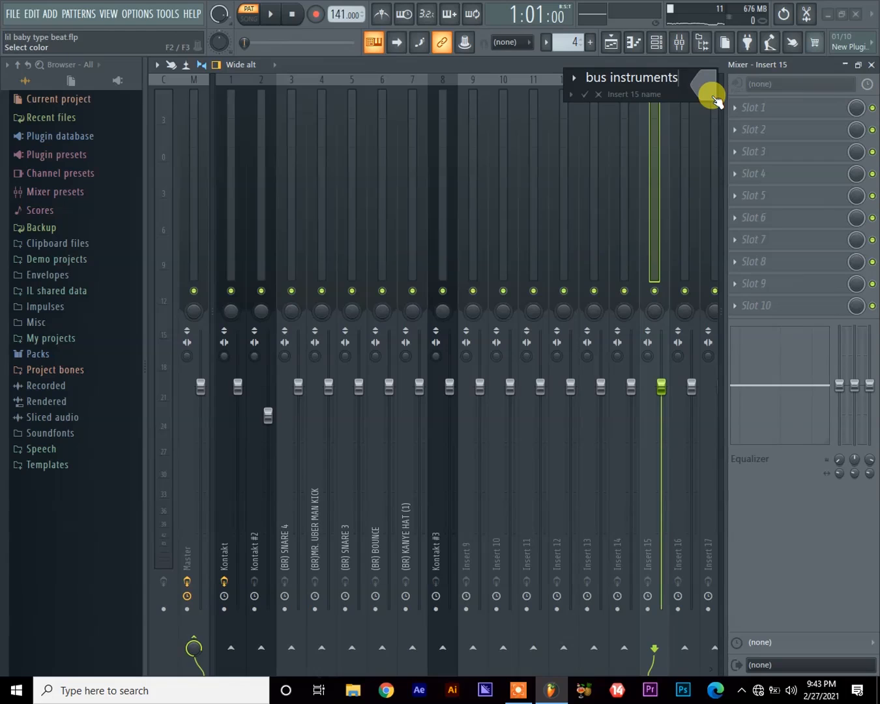
key("Return")
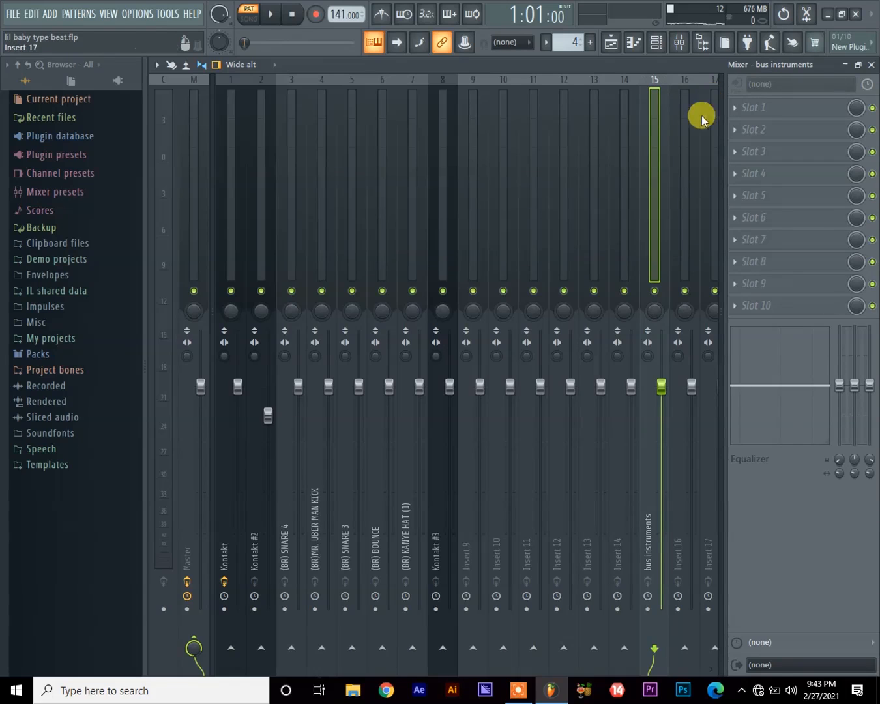
Step: Colour the bus instruments mixer track sea green (#4E8D47), keeping its name
right_click(647, 143)
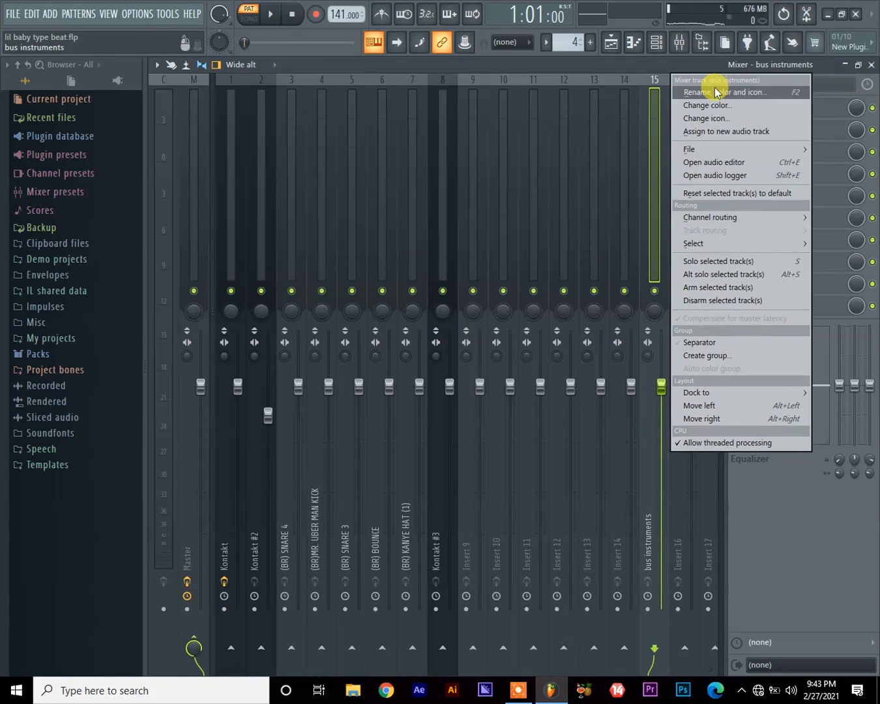
left_click(715, 92)
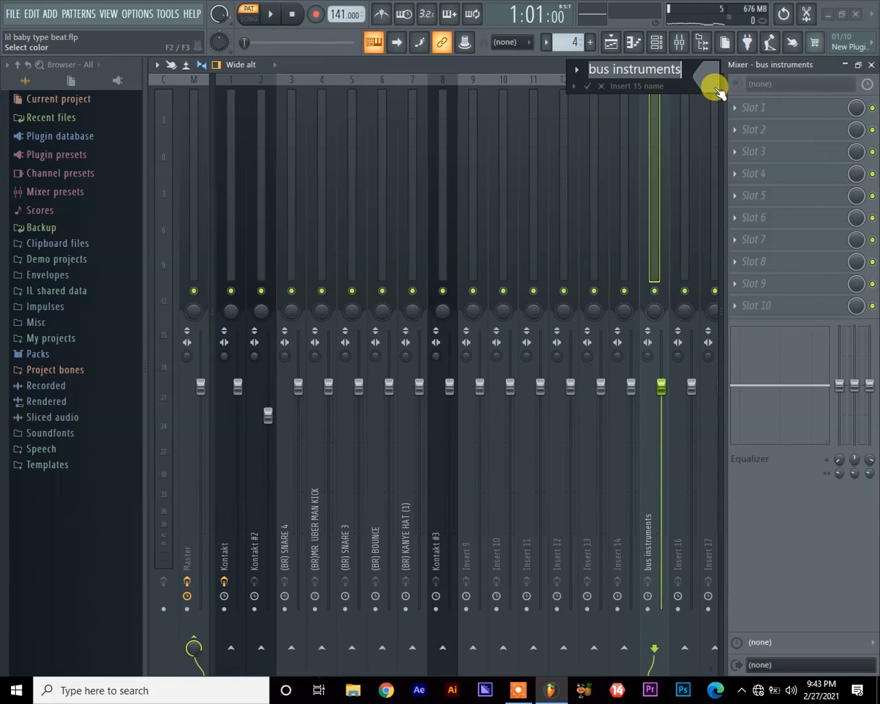
key("Return")
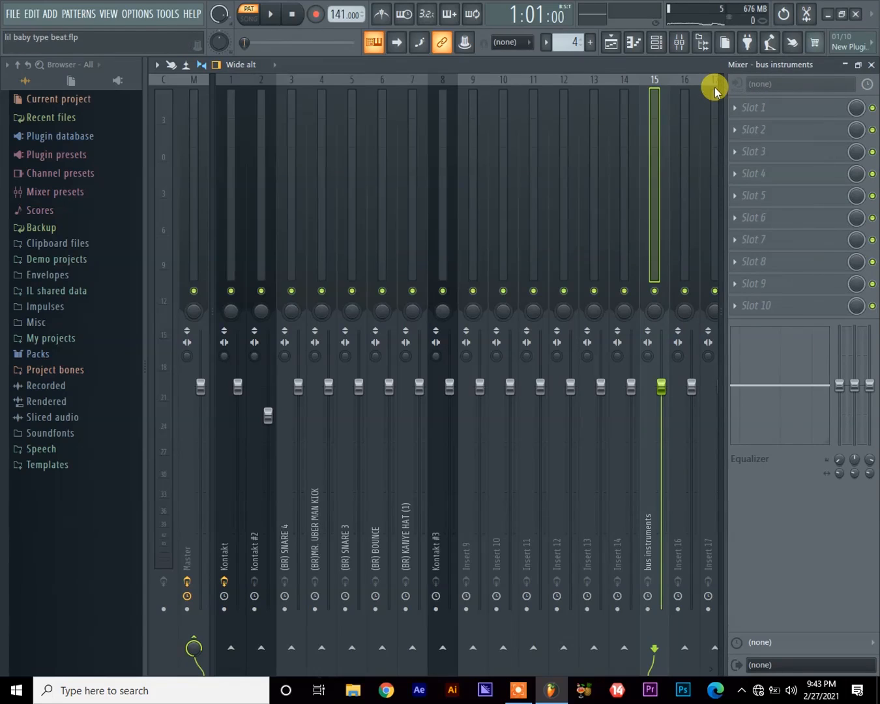
right_click(647, 176)
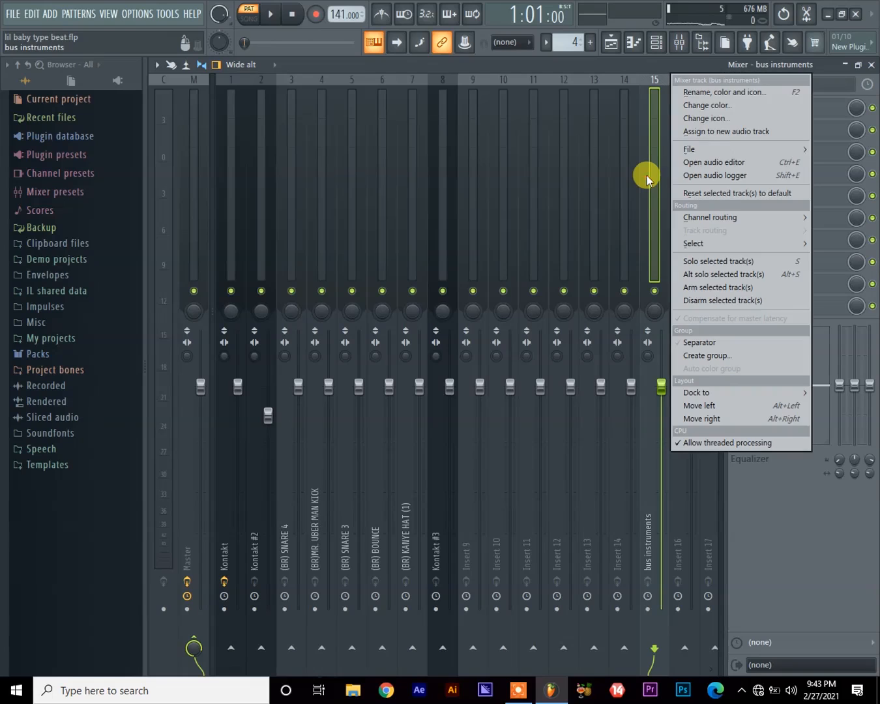
left_click(704, 92)
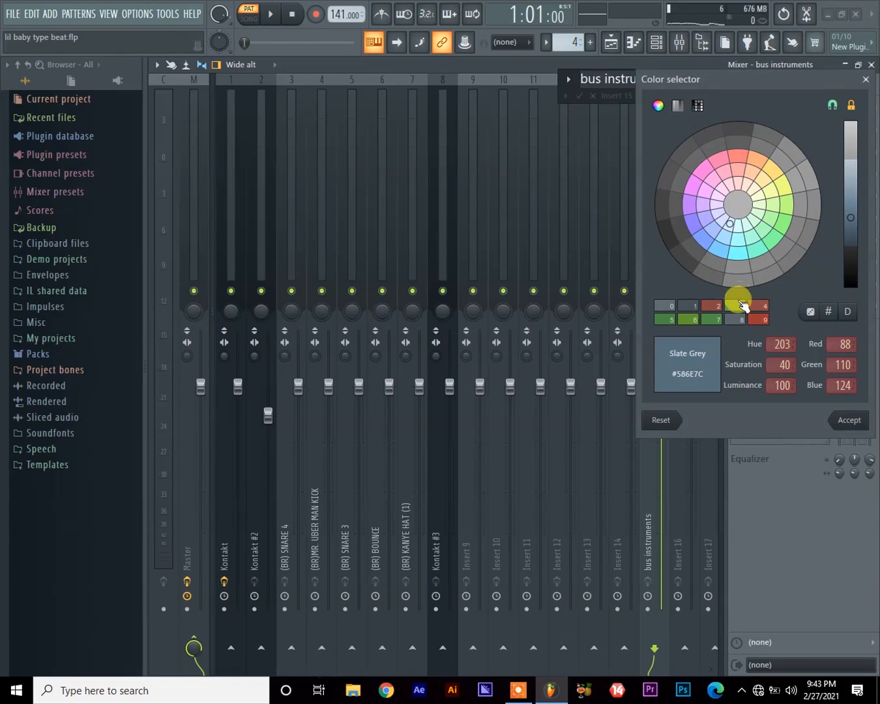
left_click(782, 220)
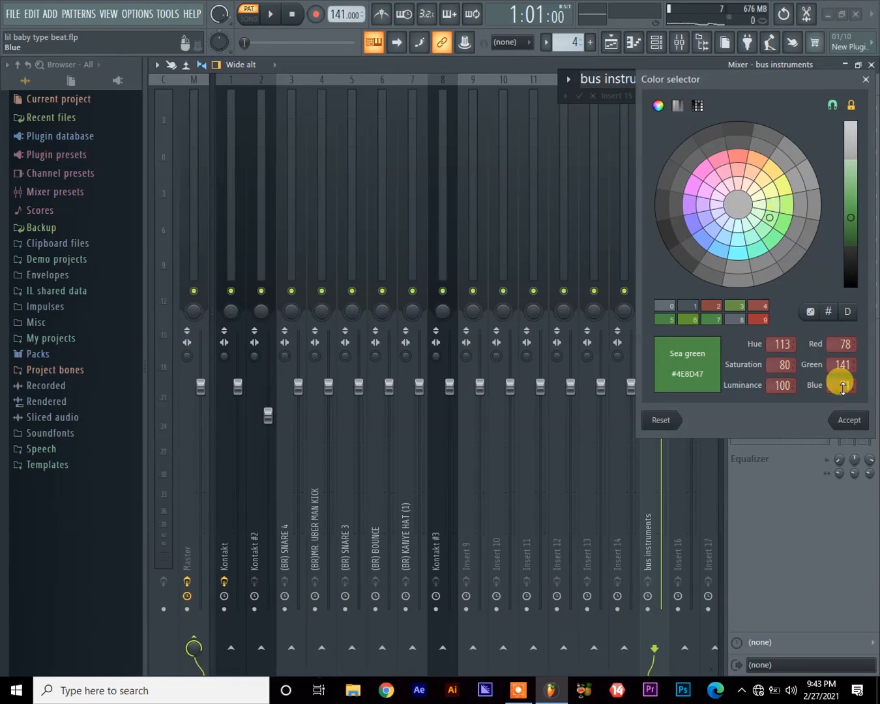
left_click(849, 421)
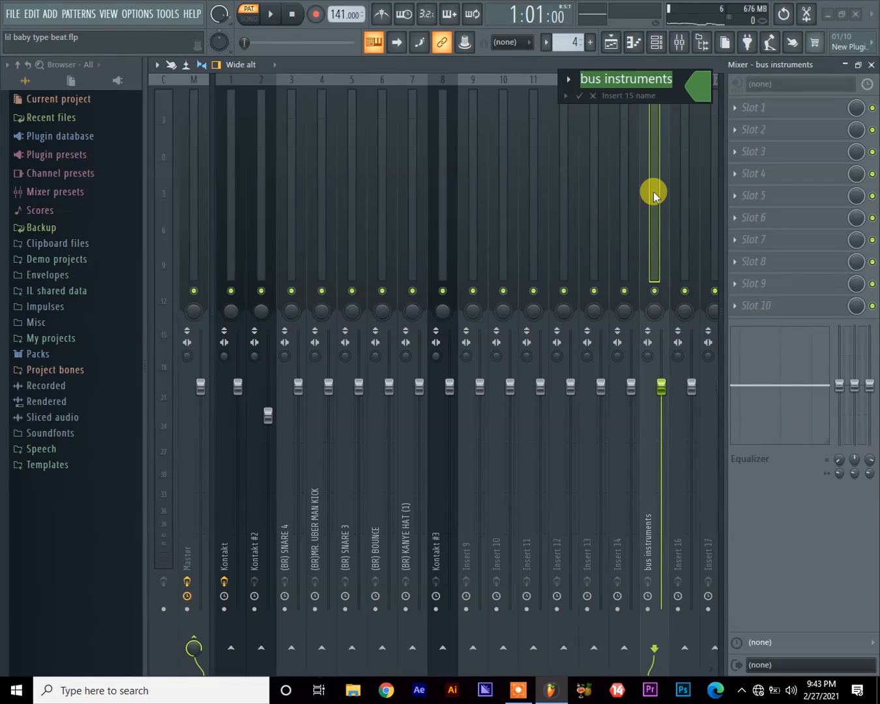
key("Return")
Step: Route the Kontakt mixer track to the bus instruments track only
left_click(237, 261)
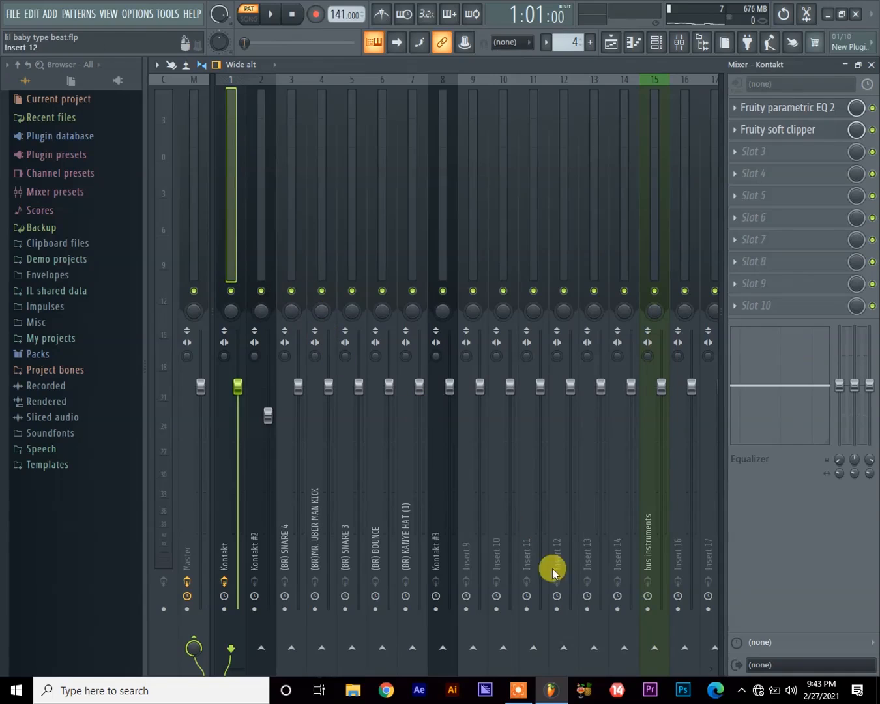
right_click(652, 650)
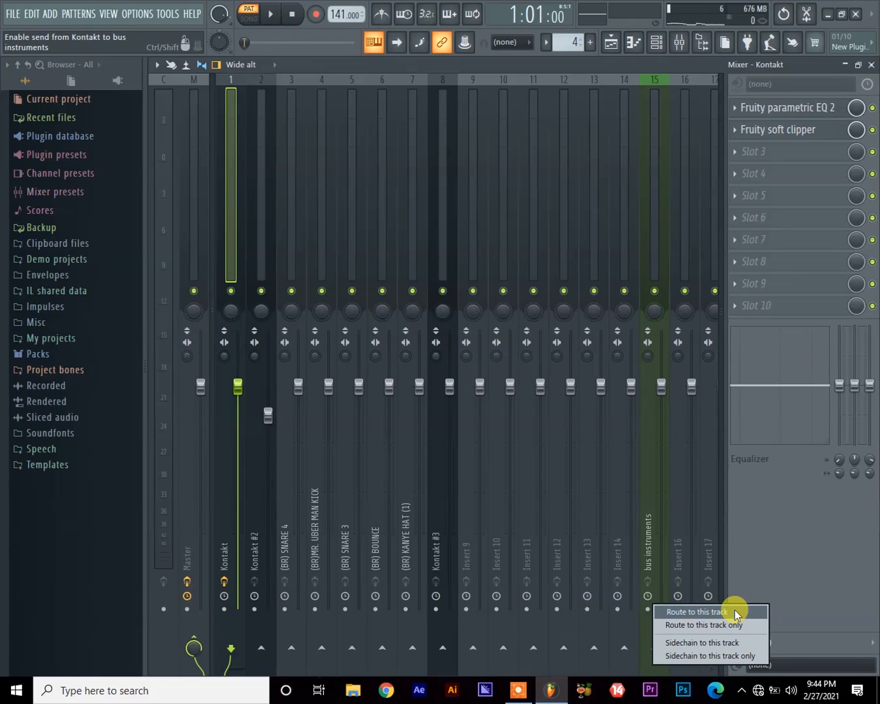
left_click(706, 626)
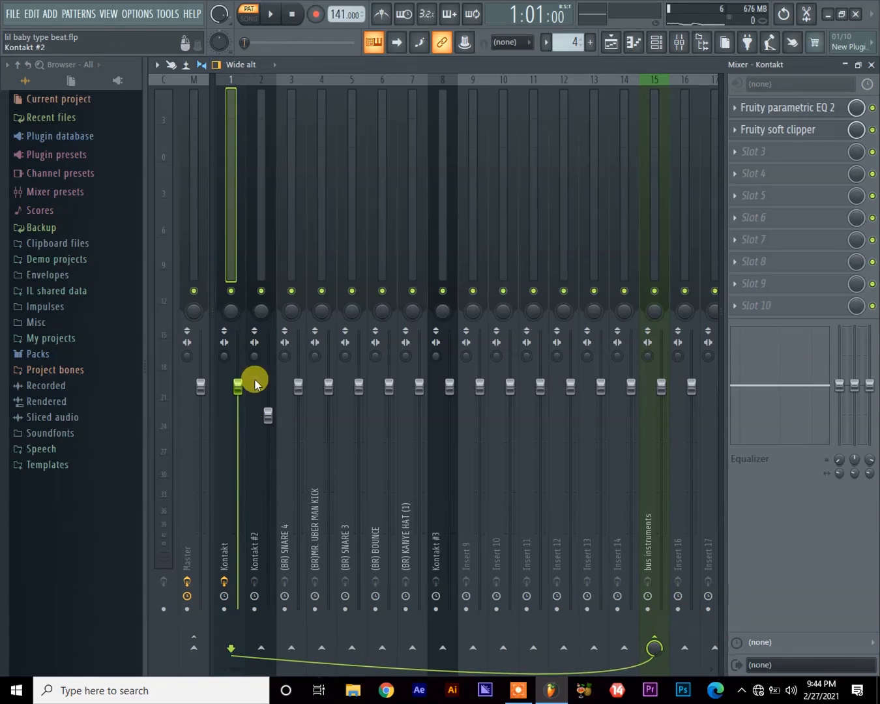
Step: Audition Patterns 4 and 3 with the Kontakt #2 track selected to find which pattern feeds it
left_click(254, 251)
key("space")
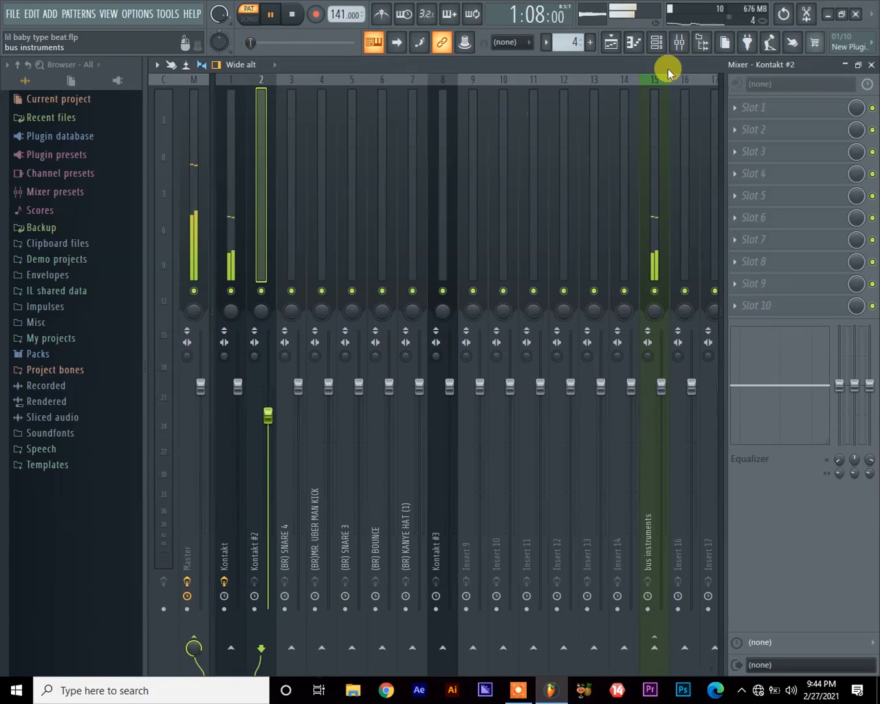
left_click(611, 42)
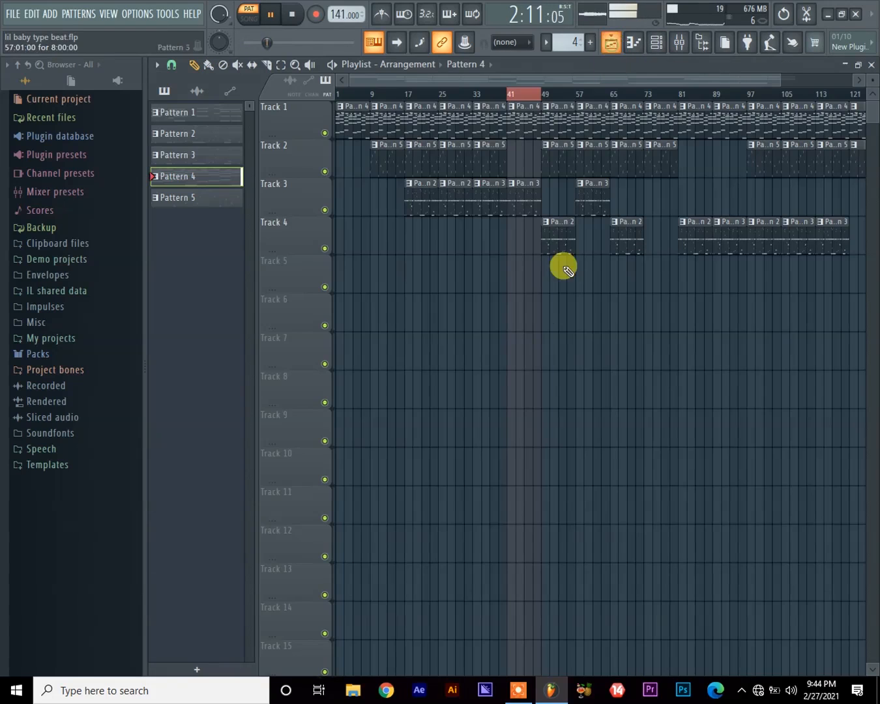
key("space")
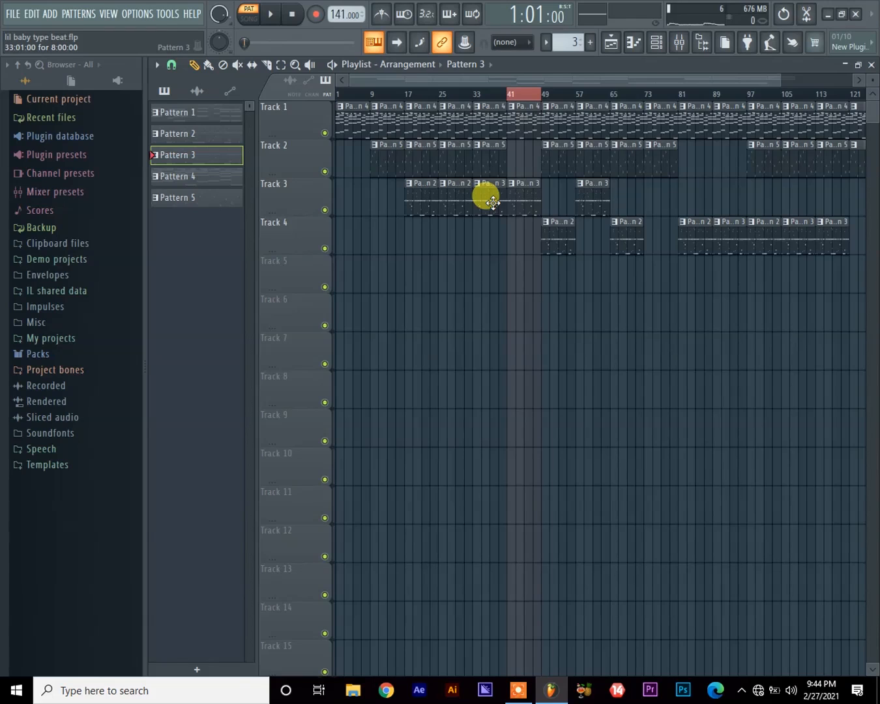
left_click(678, 44)
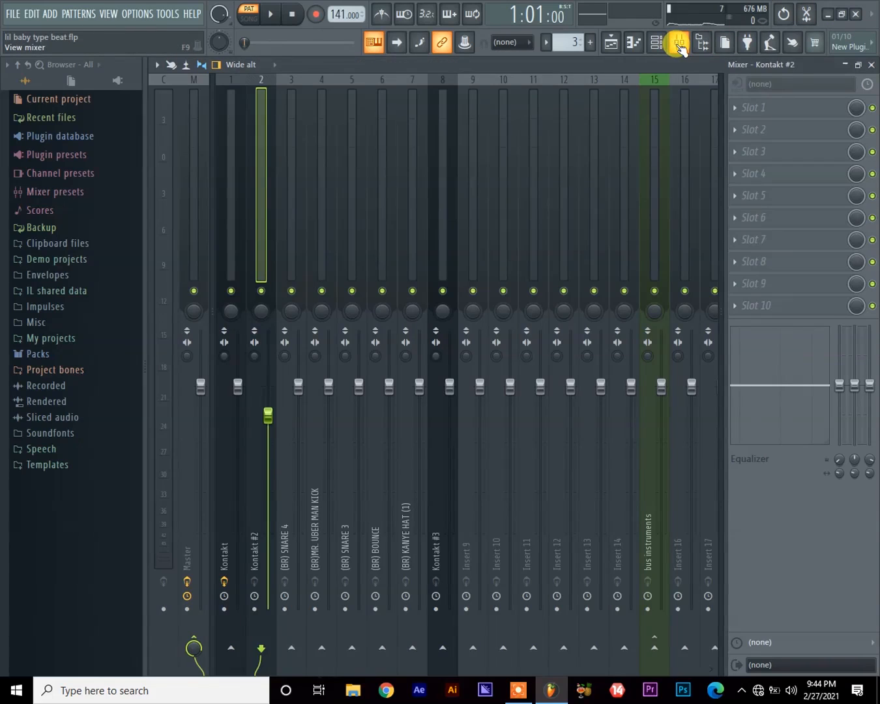
key("space")
key("space")
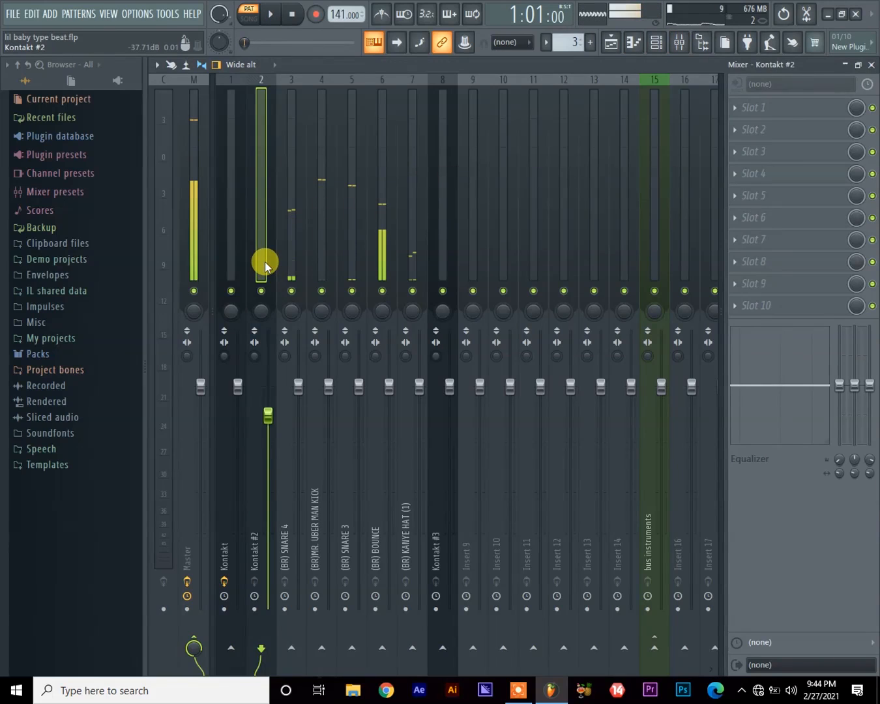
Step: Select Pattern 4 in the playlist, switch playback to song mode and play the arrangement from bar 41
left_click(611, 43)
key("space")
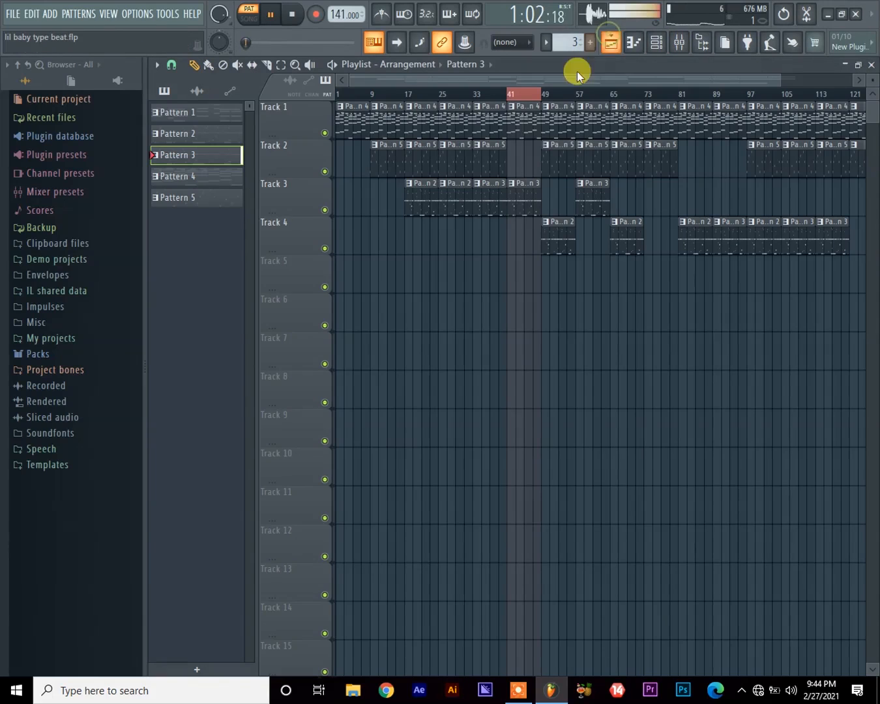
left_click(533, 128)
left_click(509, 96)
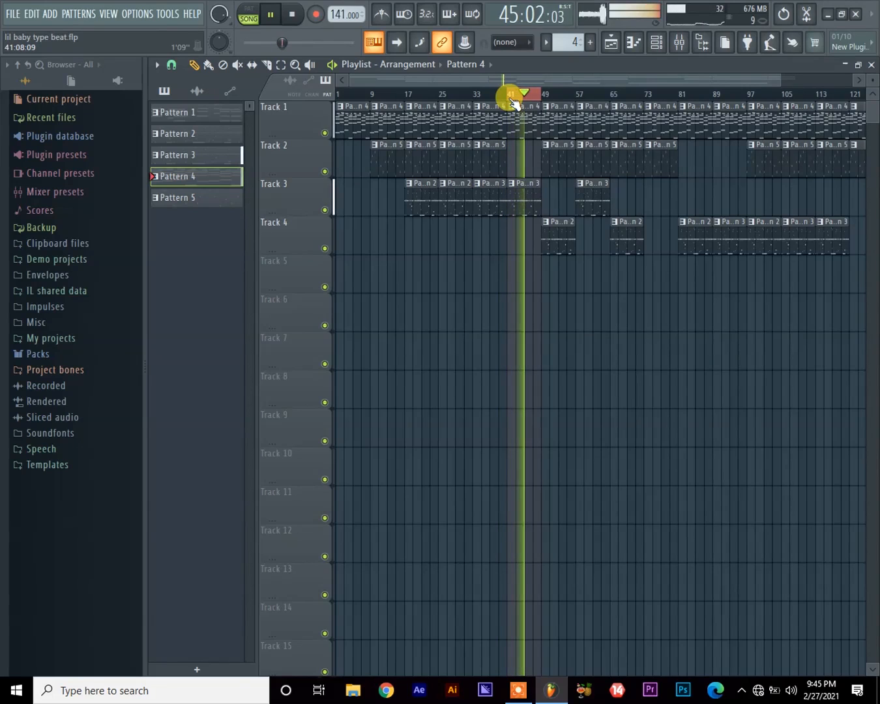
key("space")
Step: Select Pattern 3 from its clip, mute playlist Track 3 and replay the looped section from bar 41
left_click(522, 208)
left_click(326, 207)
key("space")
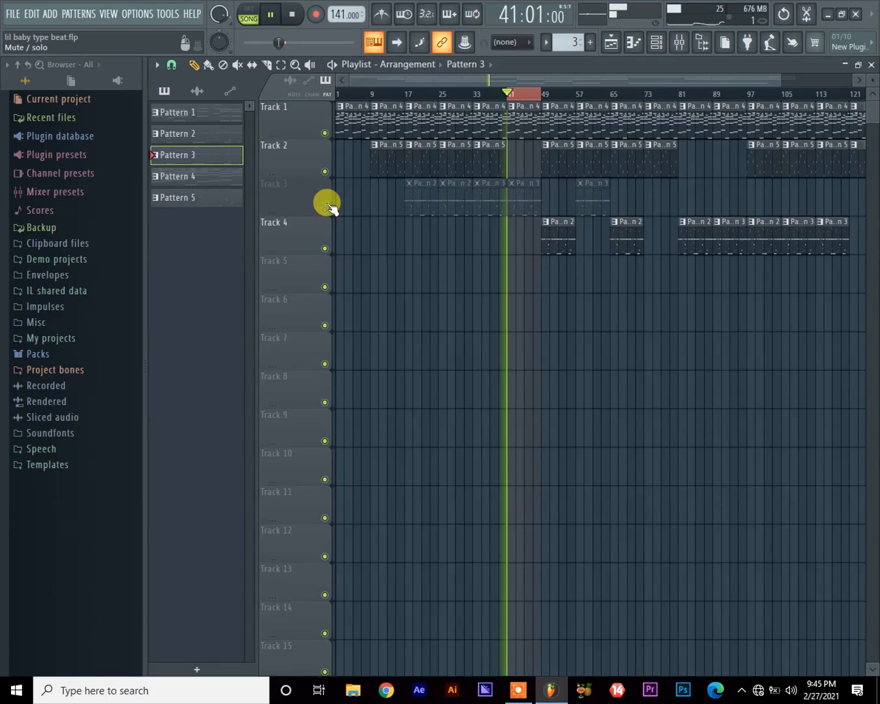
Step: Pick Pattern 5 from its Track 2 clip, place it on playlist Track 4 at bar 41, and check the mixer
left_click(474, 164)
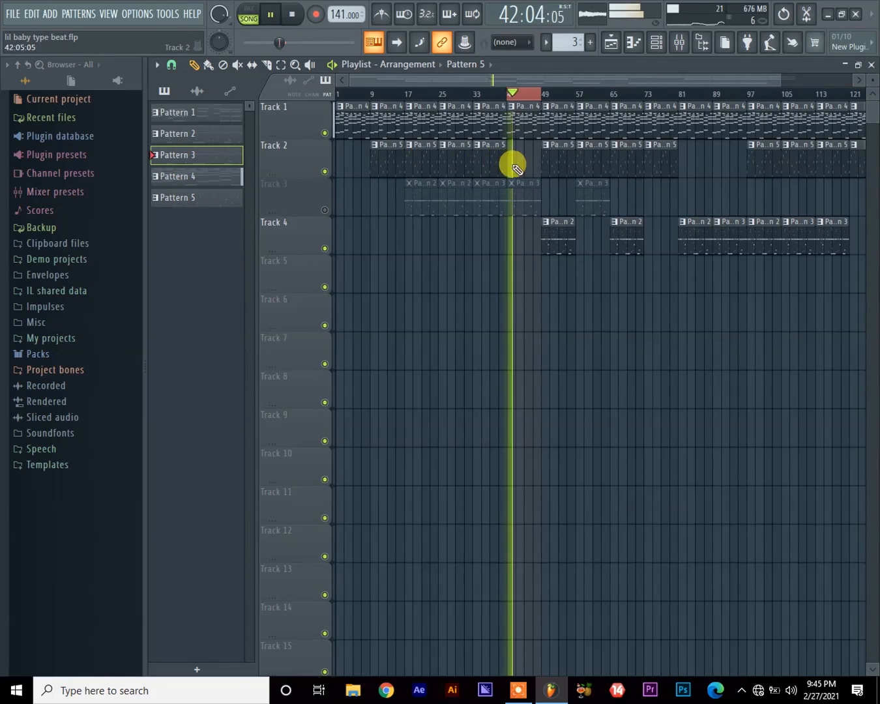
left_click(510, 226)
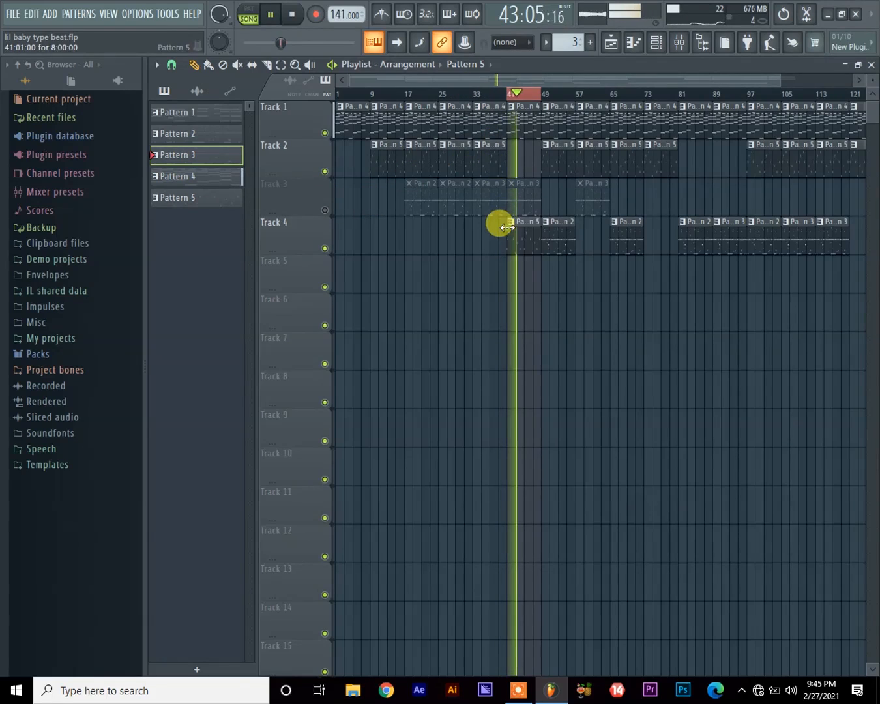
left_click(678, 41)
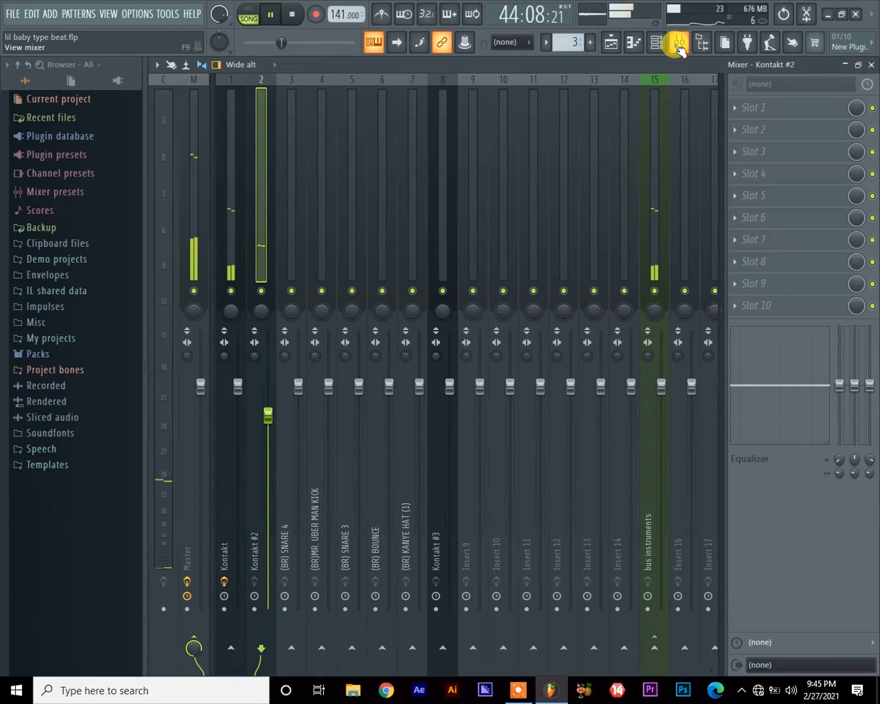
Step: Stop playback and cut the Kontakt #3 notes out of Pattern 3 in the piano roll
left_click(656, 42)
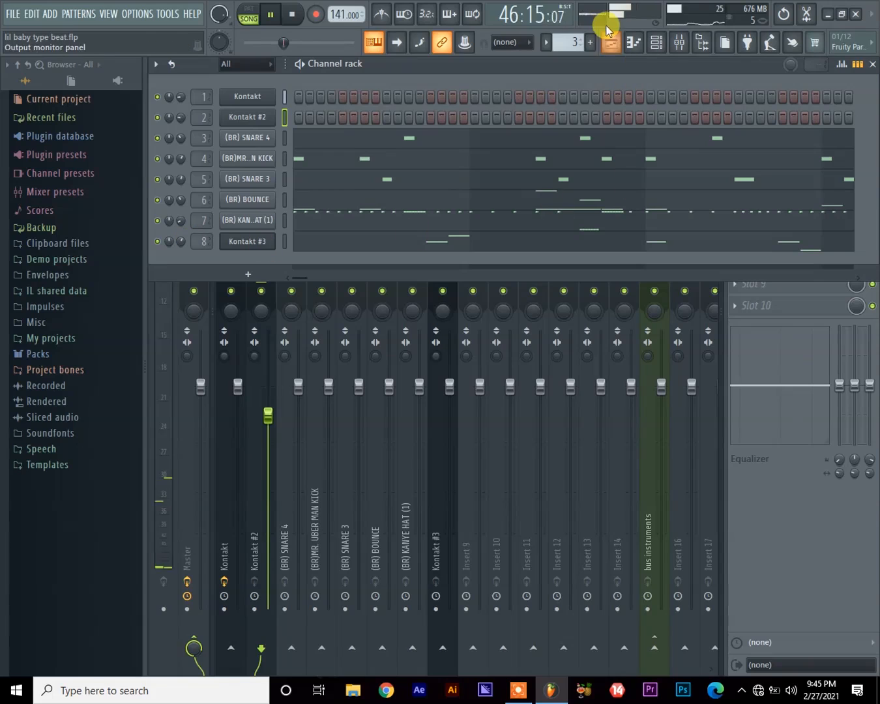
key("space")
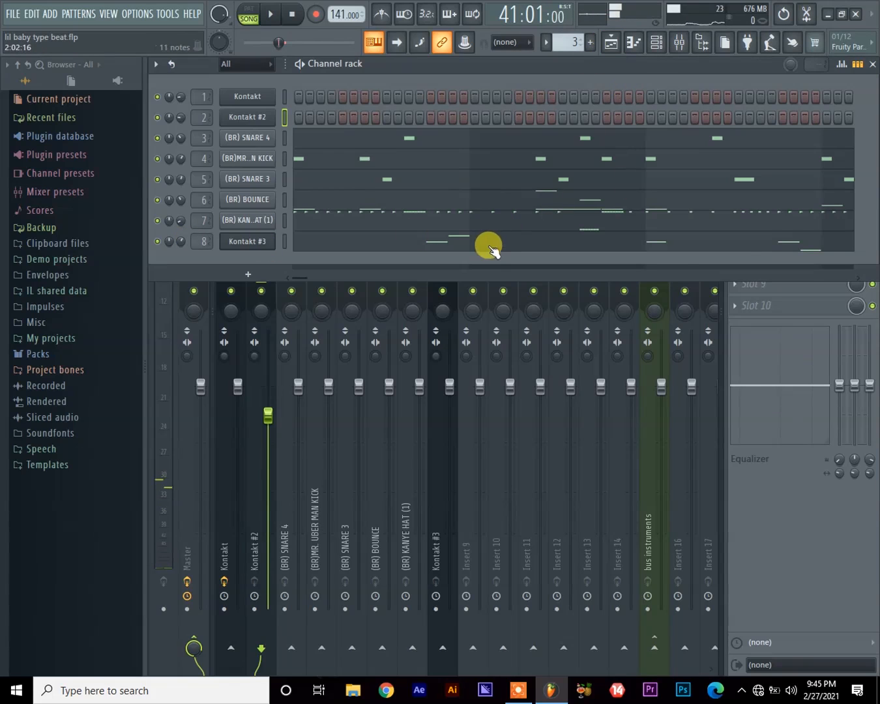
left_click(494, 235)
scroll(650, 233, "up", 5)
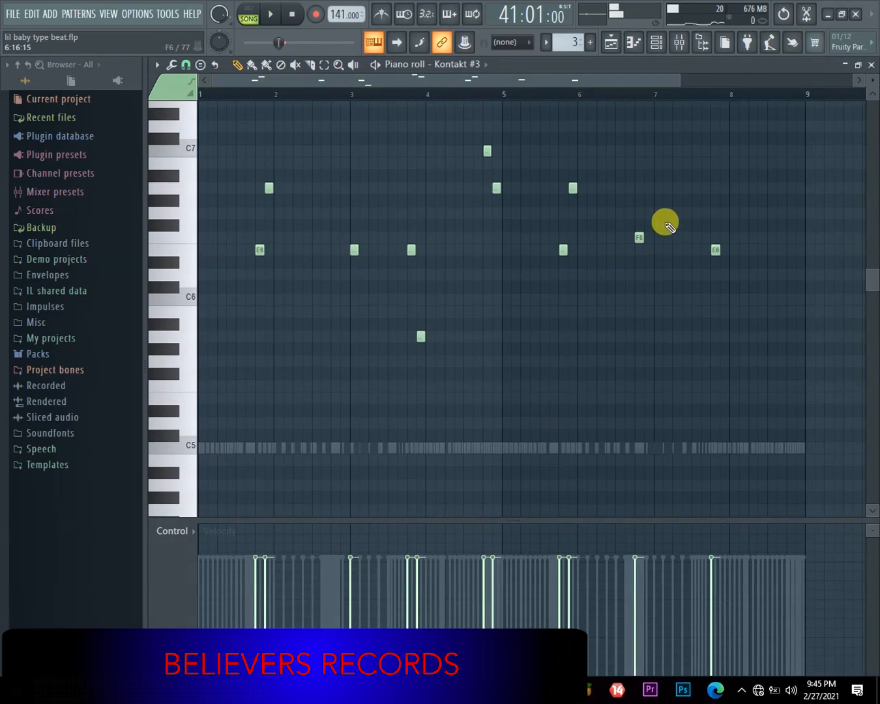
left_click_drag(678, 80, 414, 93)
left_click(156, 65)
mouse_move(225, 96)
left_click(279, 91)
Step: Create a new Pattern 6 and paste the cut notes into its Kontakt #3 piano roll
left_click(592, 47)
key("Return")
left_click(163, 64)
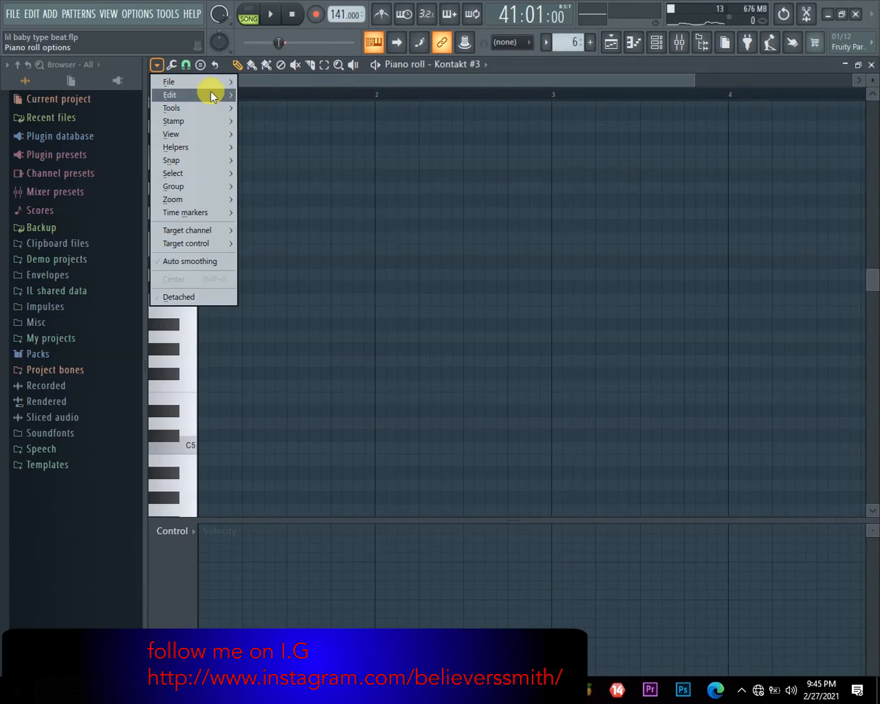
mouse_move(210, 94)
left_click(309, 124)
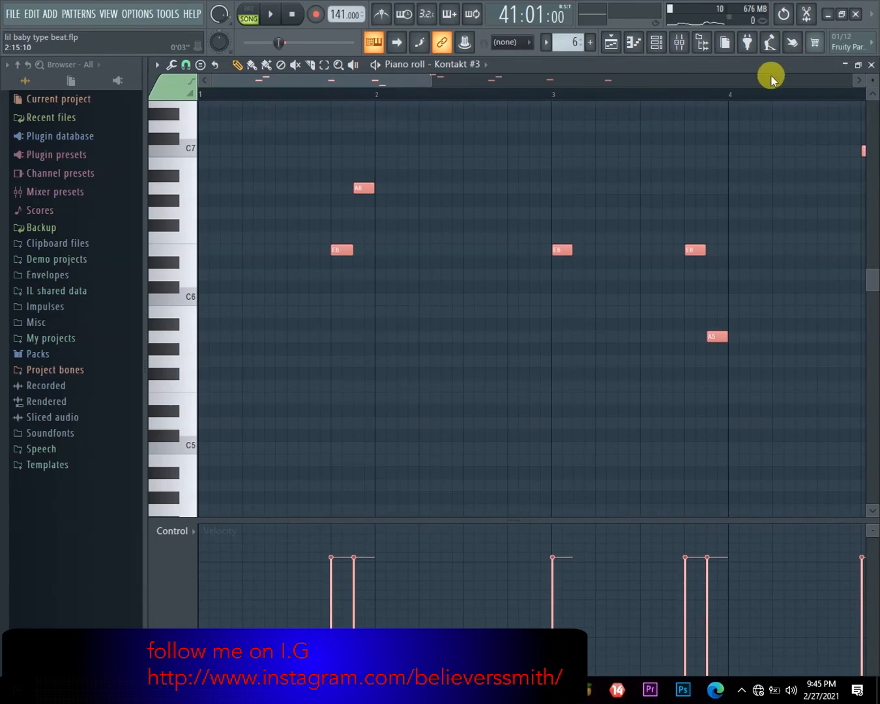
Step: Place a Pattern 6 clip on playlist Track 5 at bar 41 and extend it to 8 bars
left_click(610, 43)
left_click_drag(391, 273, 537, 282)
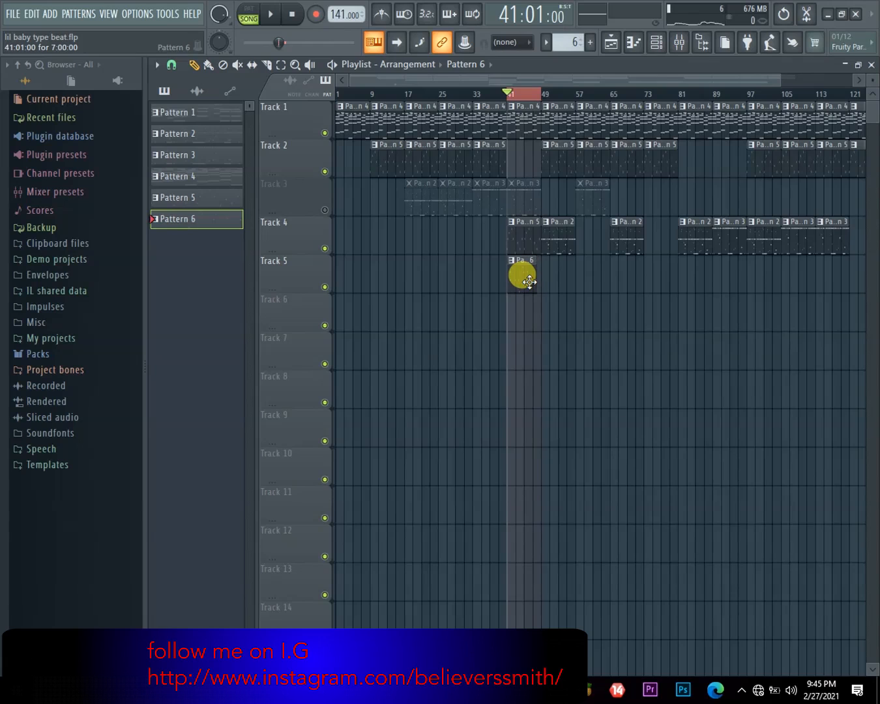
left_click_drag(777, 79, 573, 75)
left_click_drag(468, 78, 547, 73)
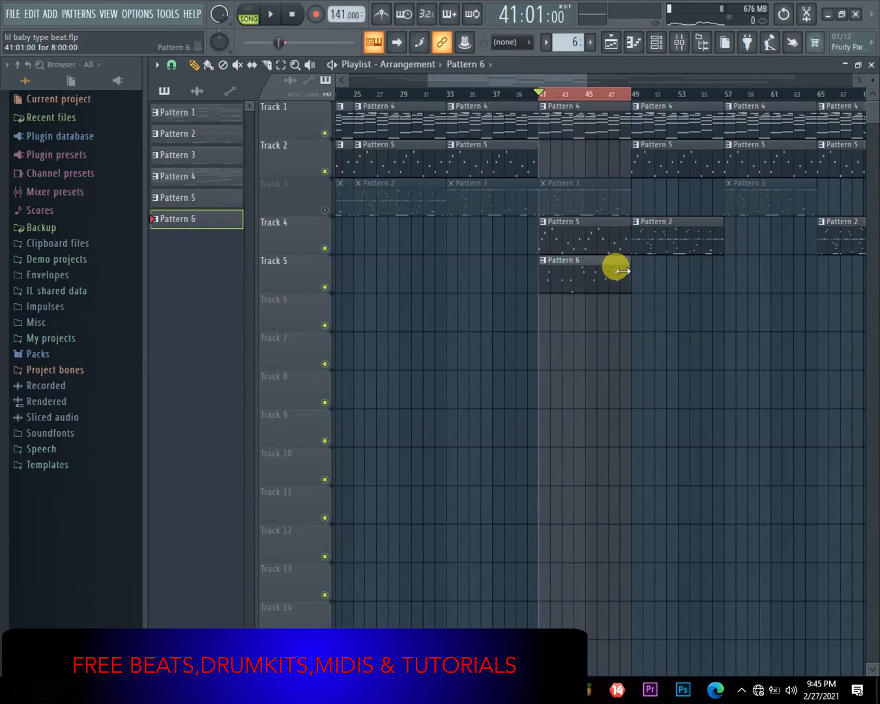
Step: Play the looped section from bar 41 and check the mixer meters
key("space")
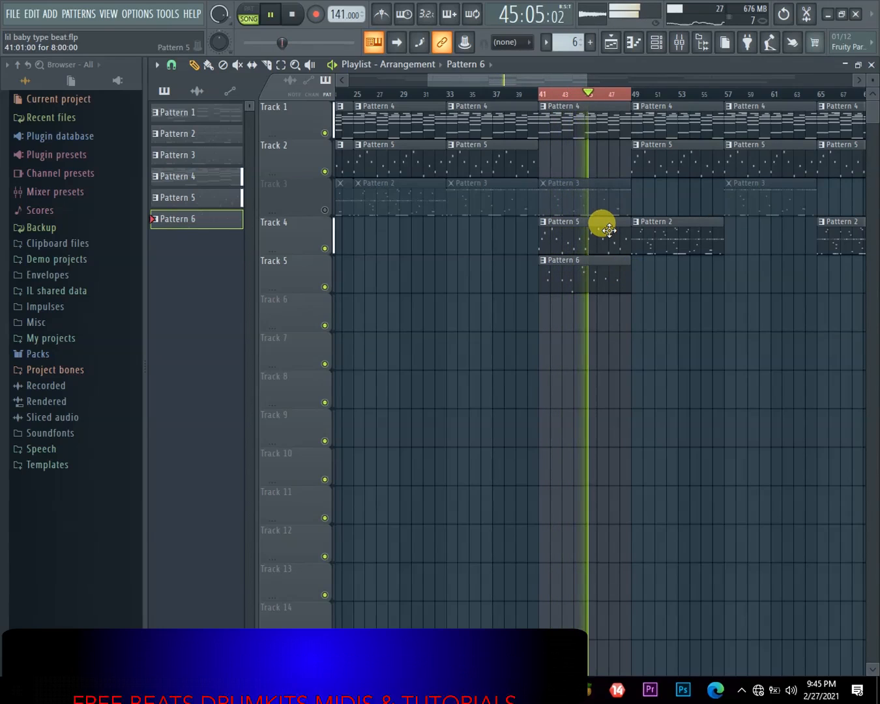
left_click(679, 43)
key("space")
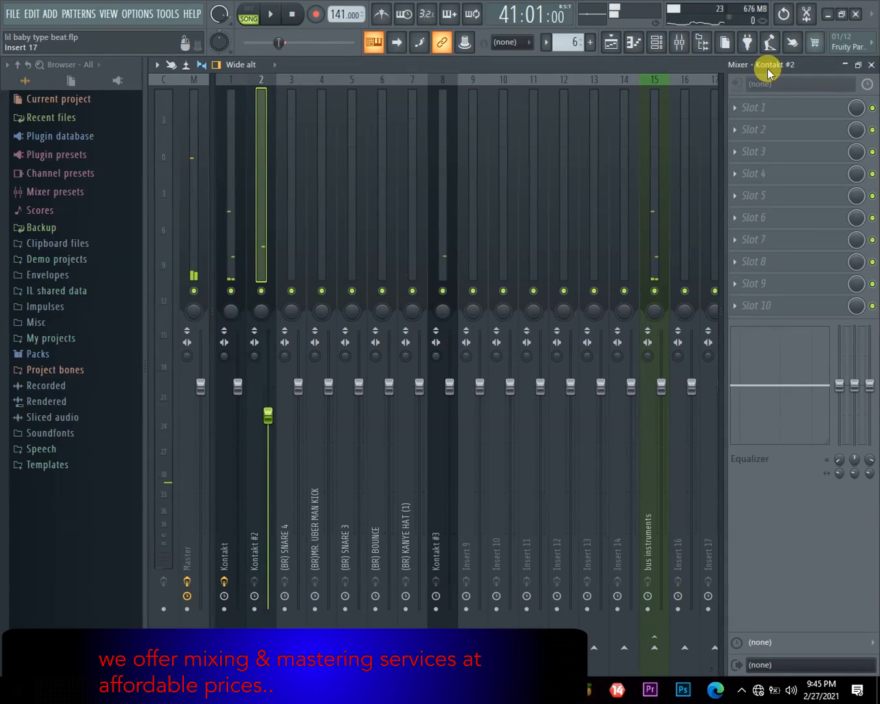
Step: Load Fruity Parametric EQ 2 into slot 1 of the Kontakt #2 mixer track and move its window up
left_click(740, 121)
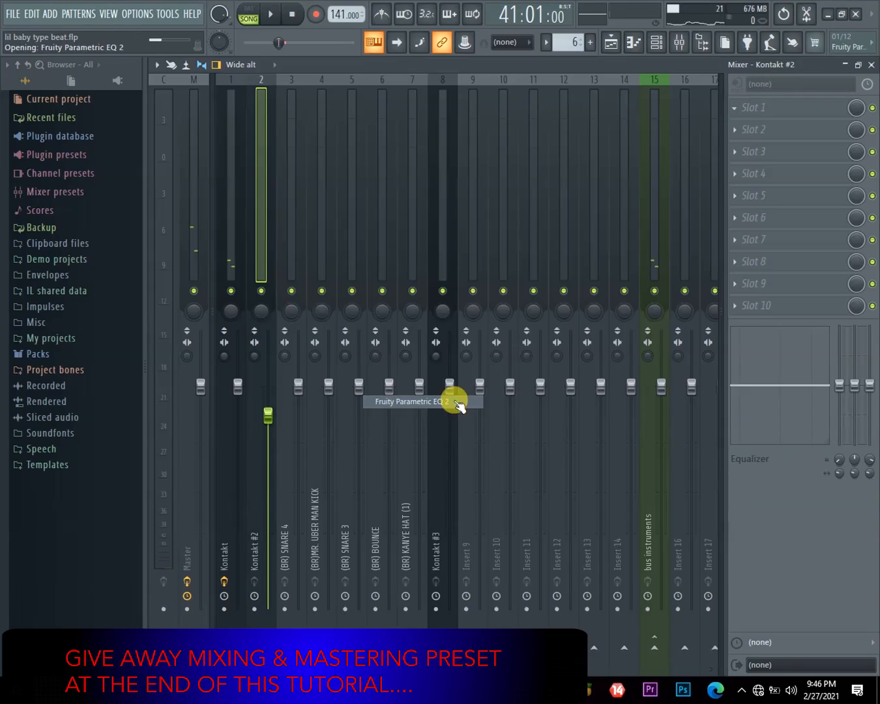
left_click(454, 400)
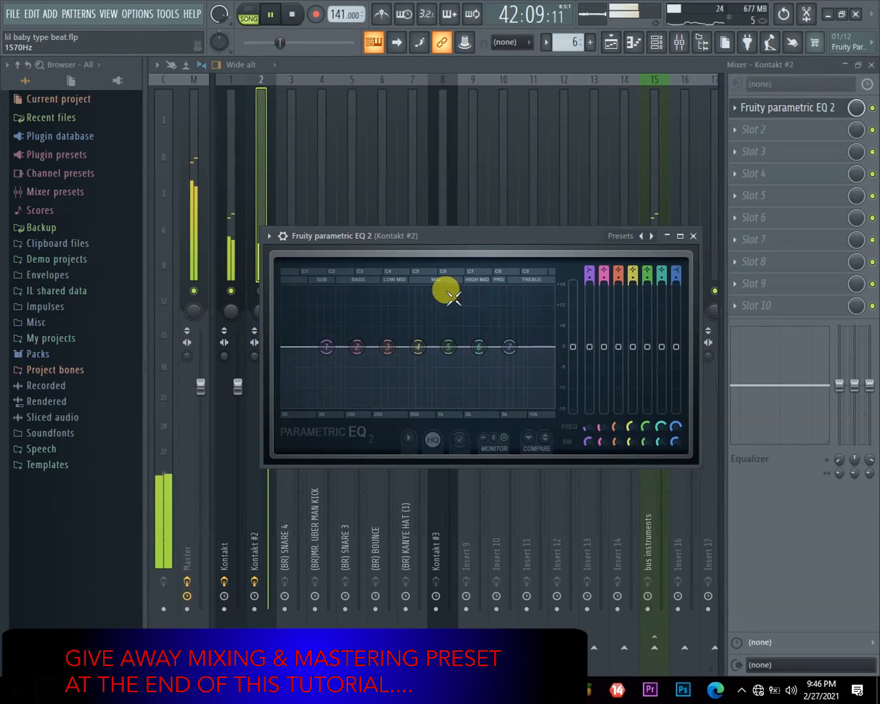
left_click_drag(500, 236, 494, 134)
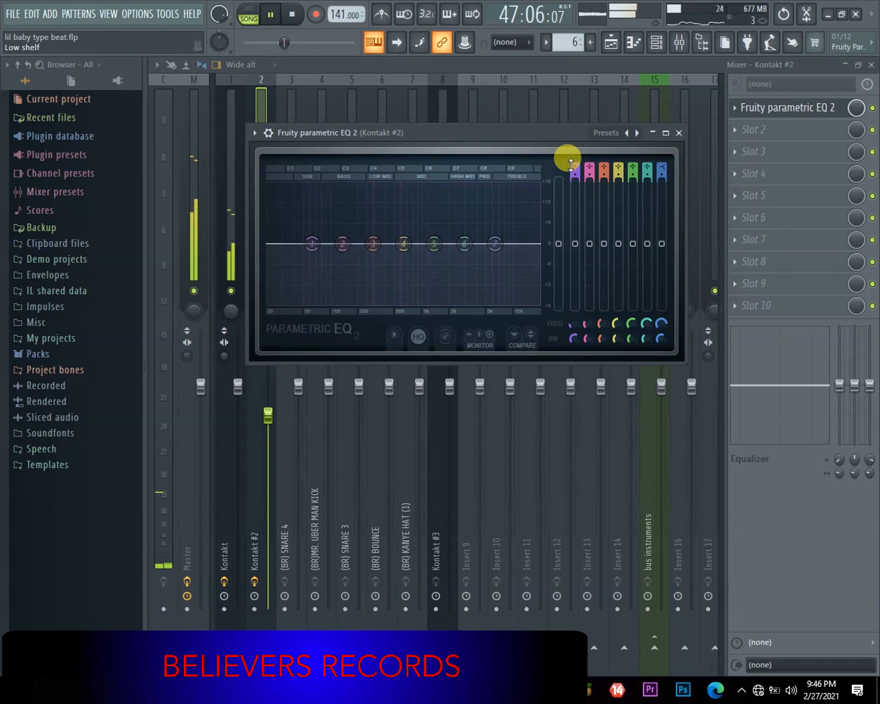
Step: Change EQ band 1 on Kontakt #2 to a steep high-pass filter and raise its cutoff while auditioning the loop
key("space")
mouse_move(569, 159)
left_mouse_down()
mouse_move(573, 172)
mouse_move(573, 160)
left_mouse_up()
mouse_move(574, 339)
left_mouse_down()
mouse_move(574, 349)
mouse_move(574, 311)
mouse_move(575, 325)
left_mouse_up()
key("space")
key("space")
key("space")
Step: Close the EQ, mute the Kontakt mixer track and stop playback
left_click(357, 65)
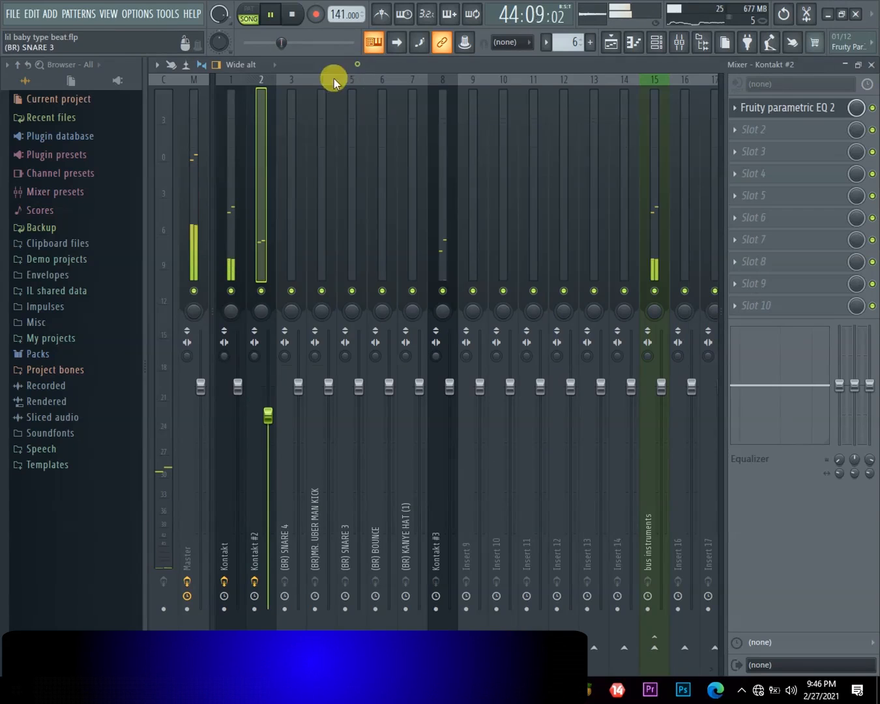
left_click(230, 291)
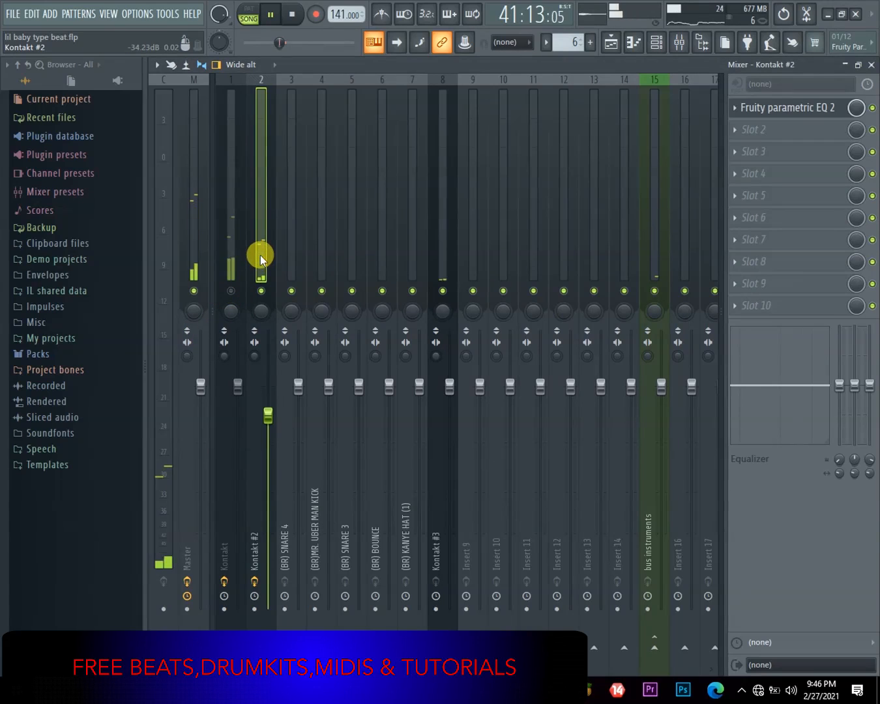
key("space")
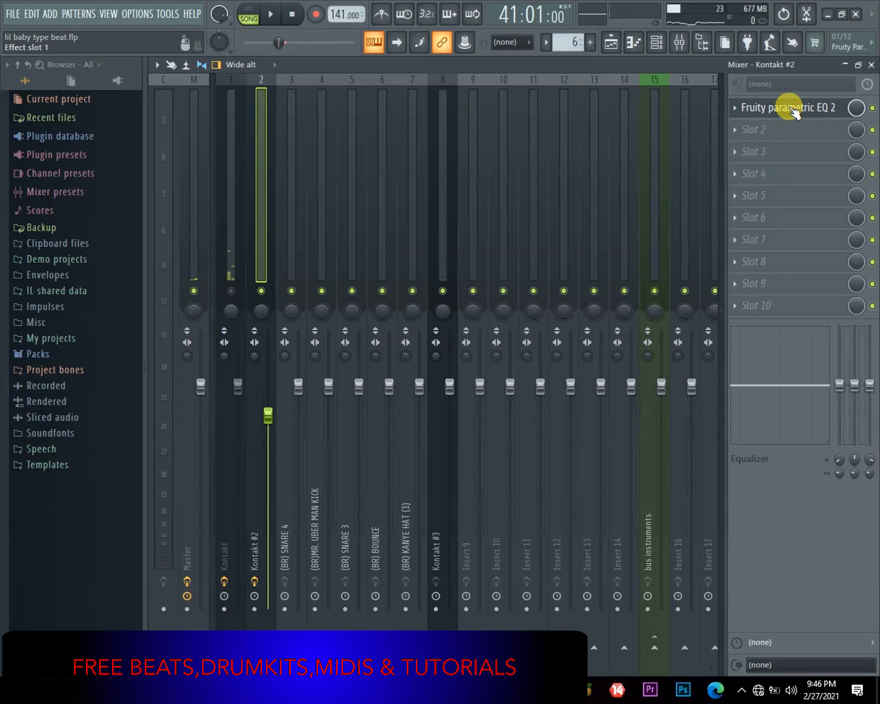
Step: Reopen the Kontakt #2 EQ and lower the band 1 high-pass cutoff to about 173 Hz during playback
left_click(793, 107)
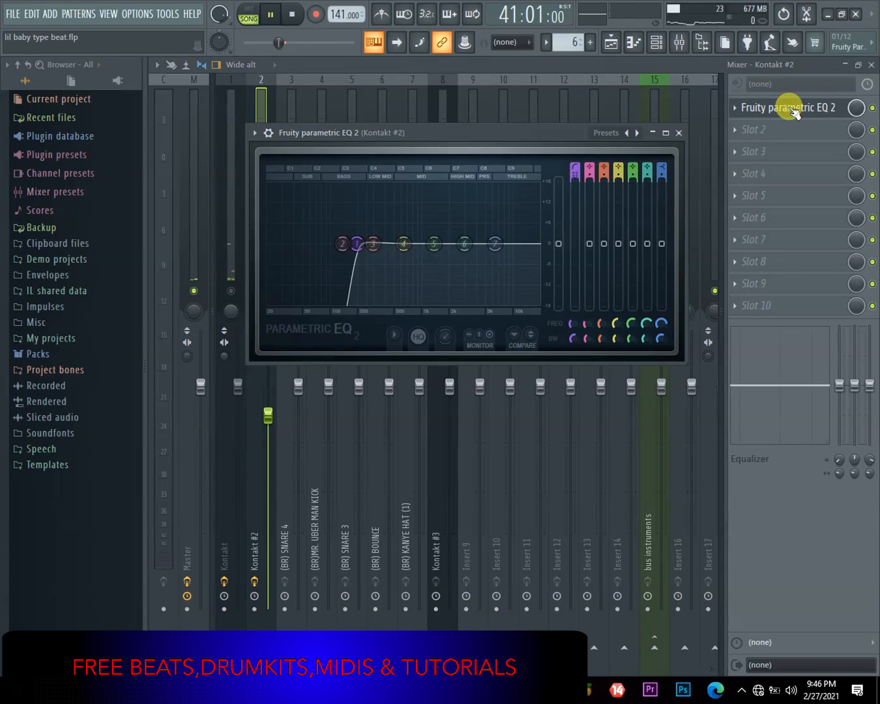
key("space")
mouse_move(575, 328)
left_mouse_down()
mouse_move(575, 339)
mouse_move(574, 312)
mouse_move(574, 332)
left_mouse_up()
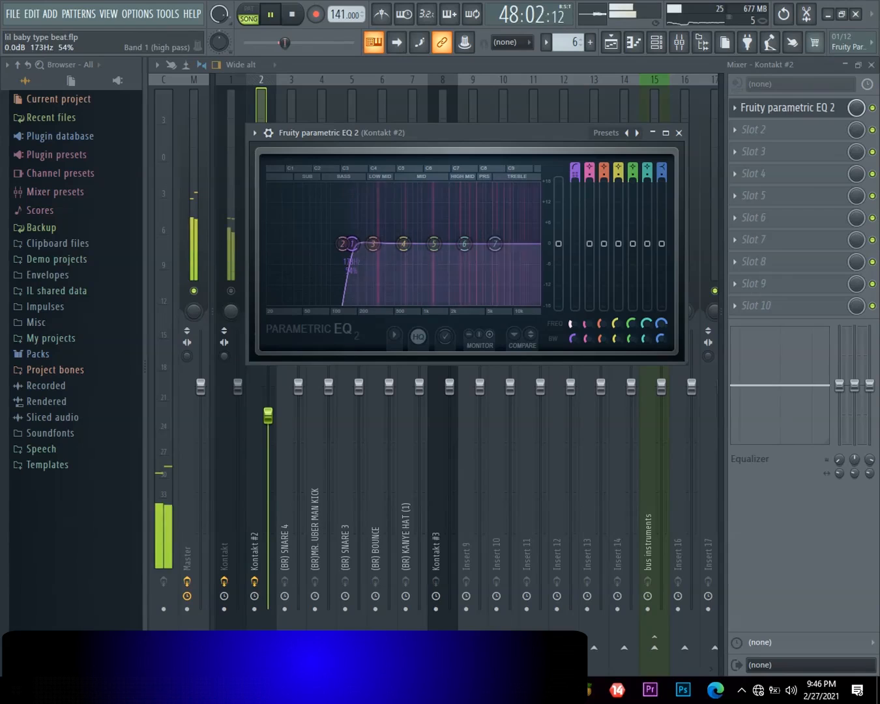
Step: Boost the band 7 high shelf to 18 dB and lower its frequency to about 1228 Hz, auditioning the loop
left_click(502, 252)
key("space")
left_click_drag(488, 187, 484, 183)
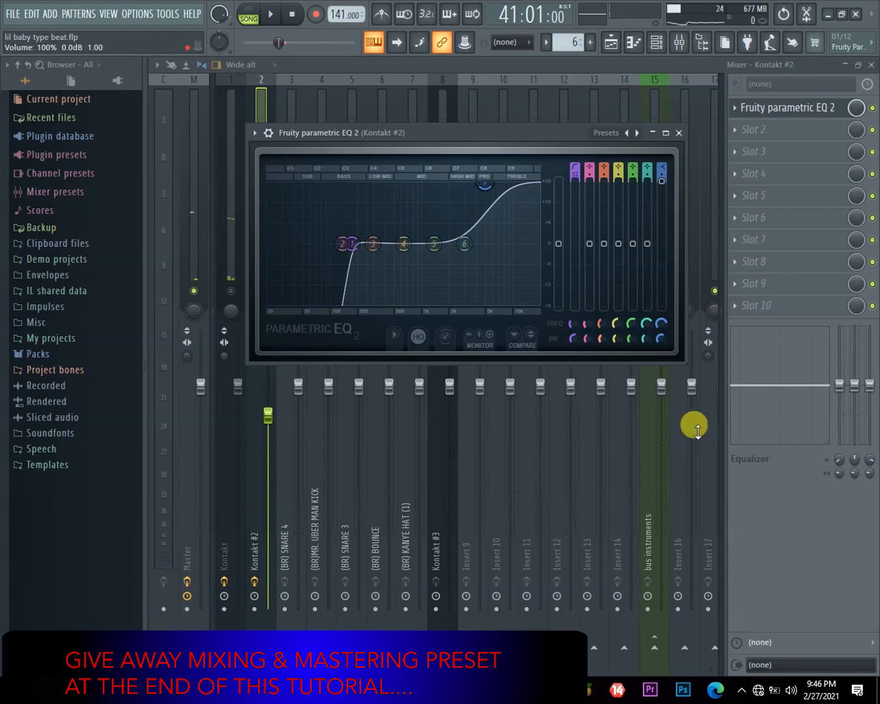
mouse_move(662, 324)
left_mouse_down()
mouse_move(663, 356)
mouse_move(657, 318)
left_mouse_up()
key("space")
key("space")
key("space")
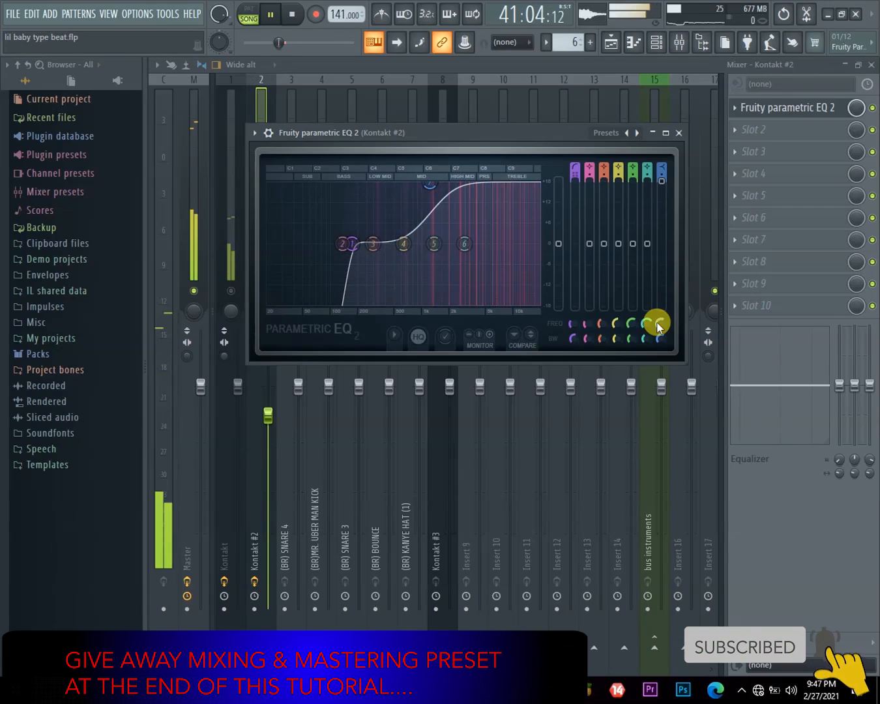
Step: Compare band 7 high-shelf gains of 9 dB and 18 dB during playback and settle on about 12 dB
left_click_drag(664, 180, 663, 211)
key("space")
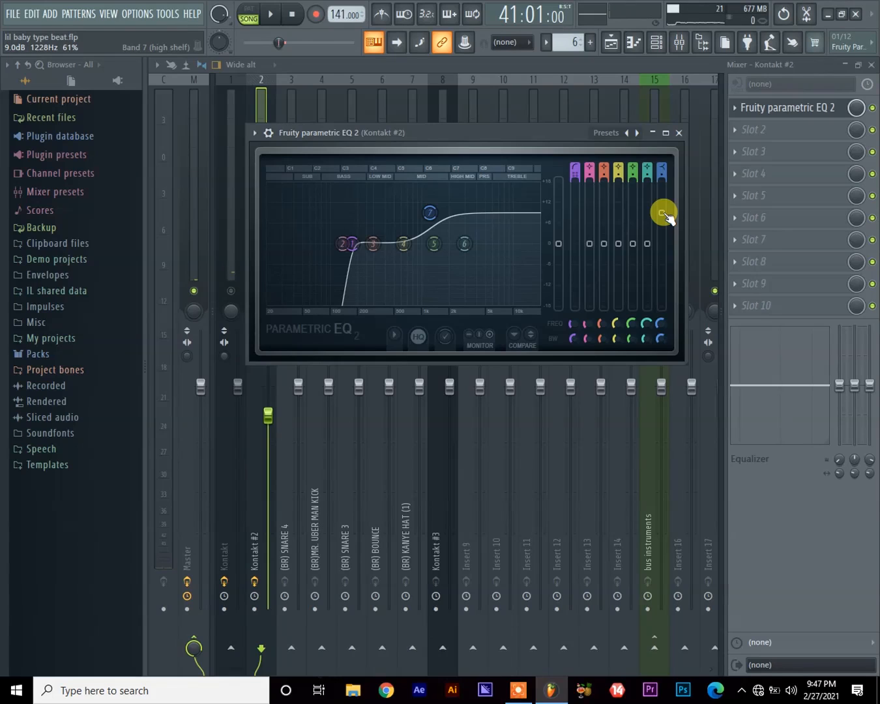
key("space")
left_click_drag(663, 213, 662, 181)
key("space")
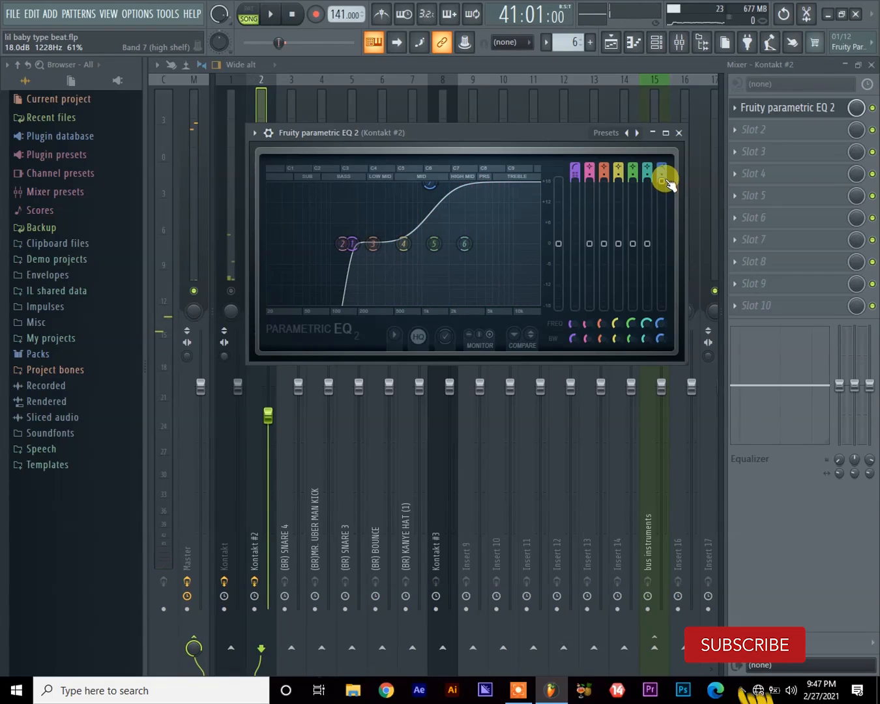
key("space")
left_click_drag(662, 180, 661, 206)
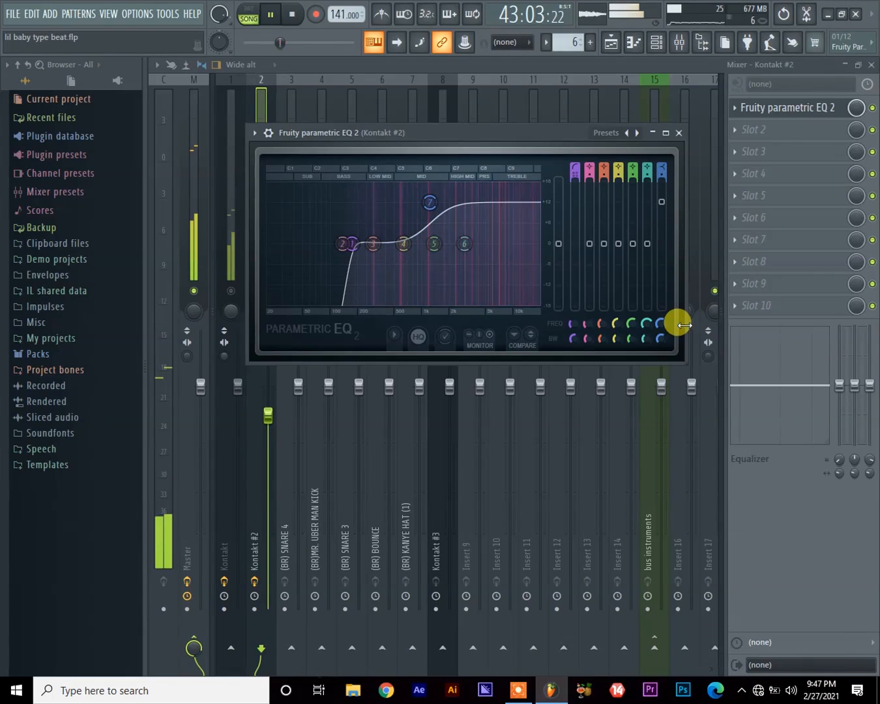
Step: Sweep the band 7 high-shelf frequency, settle at about 841 Hz, and close the EQ
left_click_drag(664, 331, 665, 337)
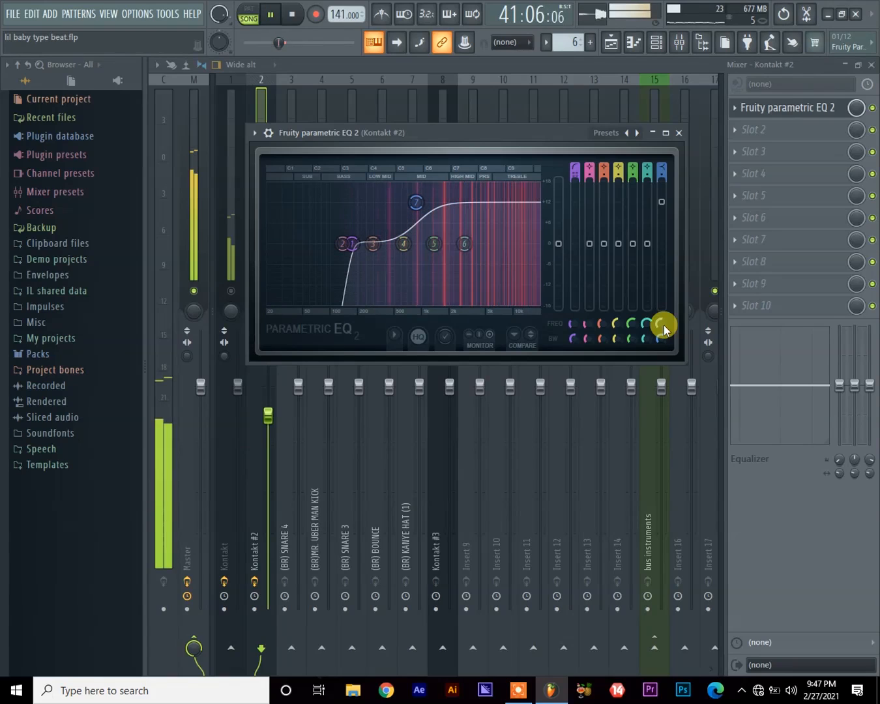
left_click_drag(417, 203, 398, 202)
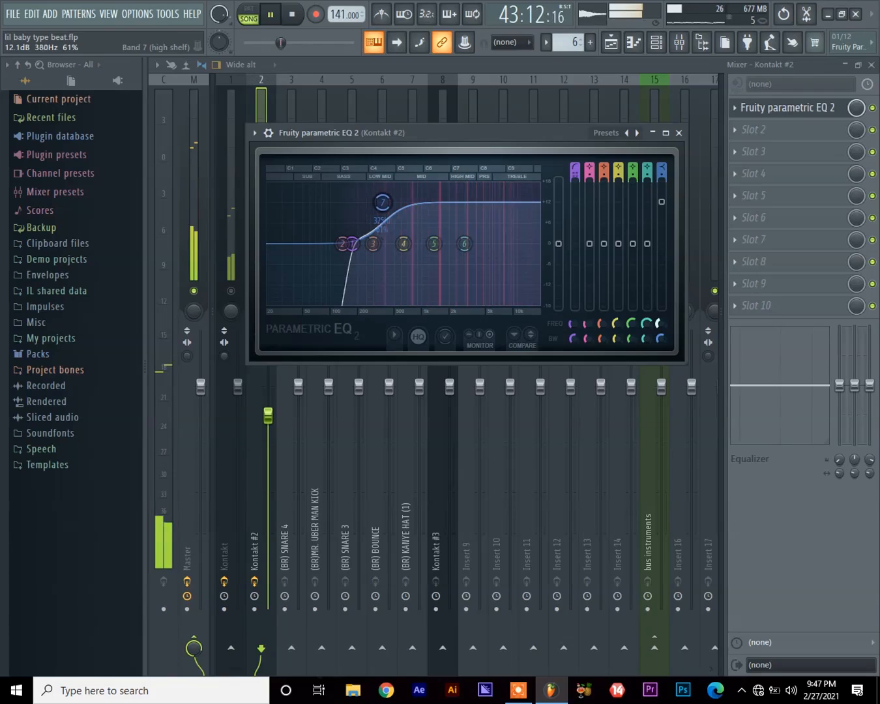
mouse_move(403, 202)
left_mouse_down()
mouse_move(426, 202)
mouse_move(415, 203)
left_mouse_up()
left_click_drag(661, 326, 661, 323)
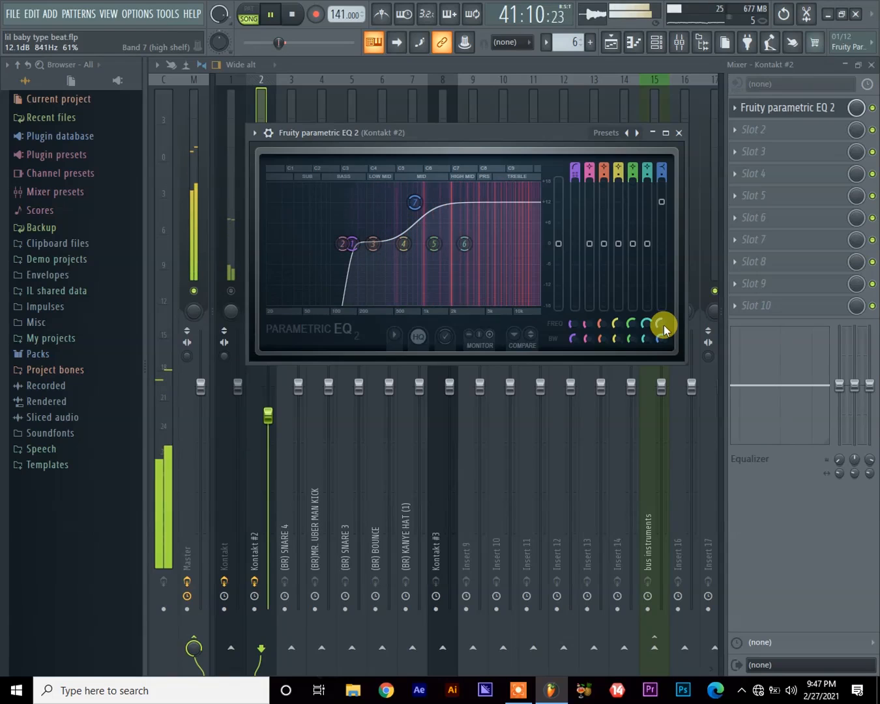
key("space")
left_click(678, 132)
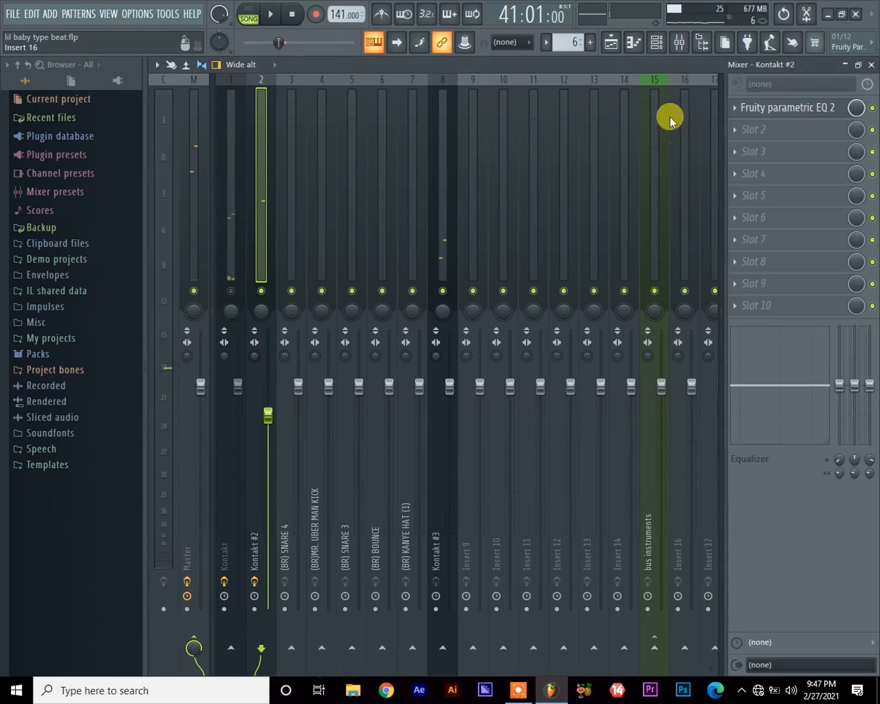
Step: Review the channel rack and the playlist, briefly playing the looped section from bar 41
left_click(658, 52)
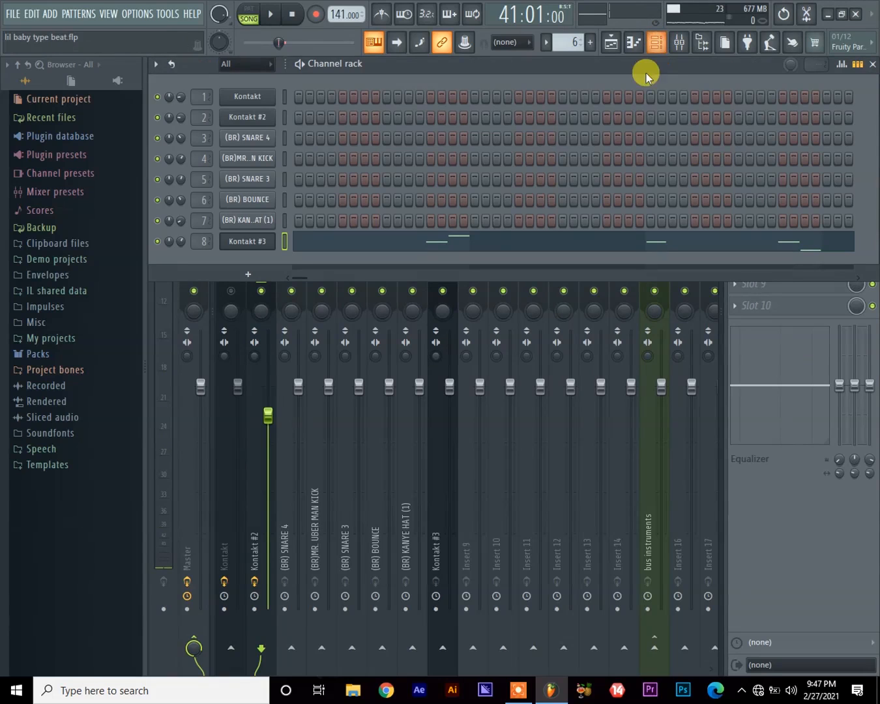
left_click(609, 46)
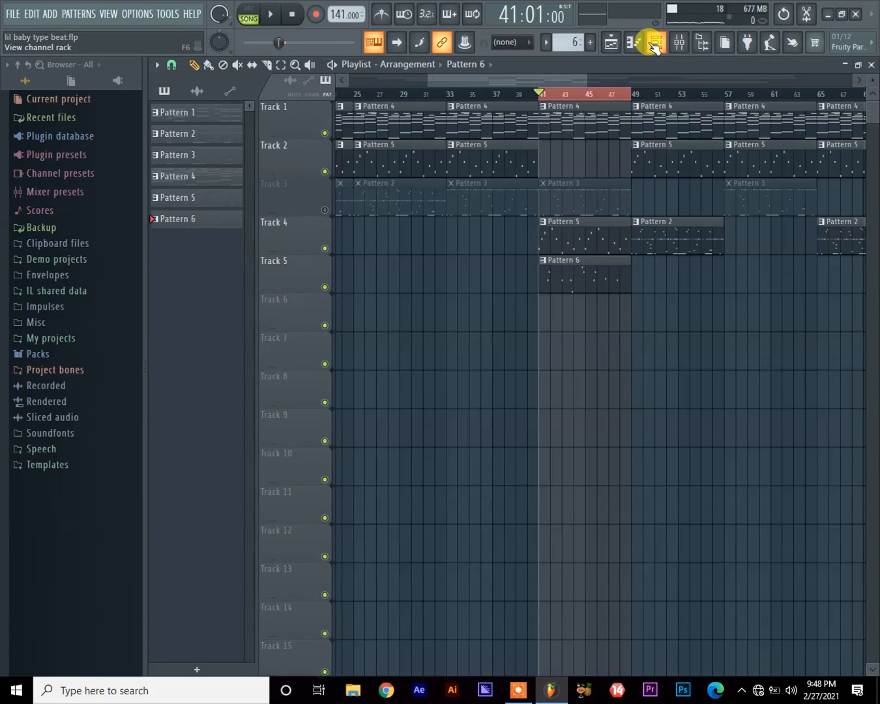
key("space")
key("space")
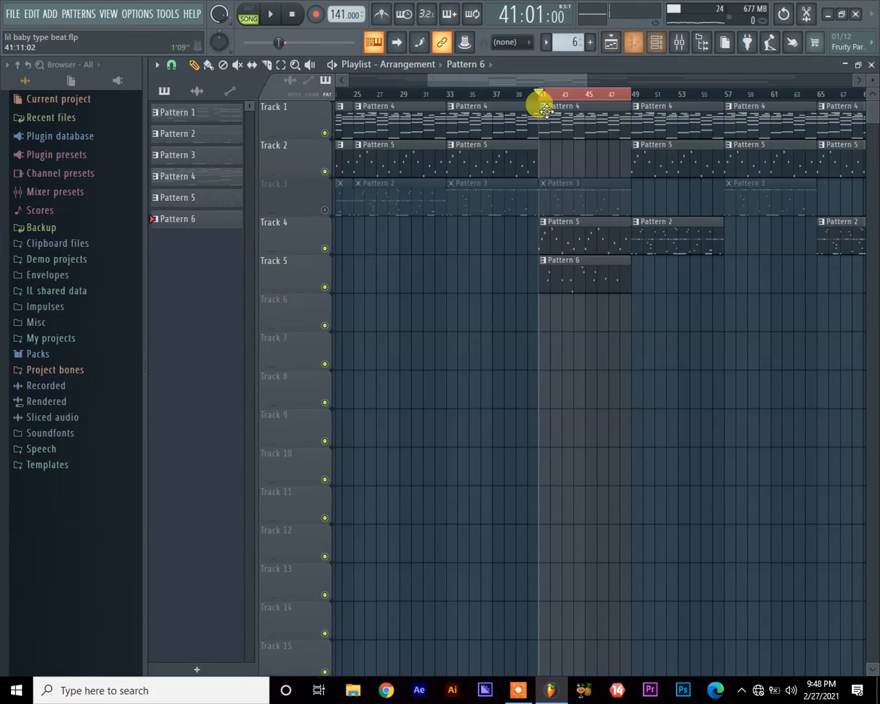
Step: Unmute playlist Track 3, play the loop and unmute the Kontakt mixer track
left_click(325, 210)
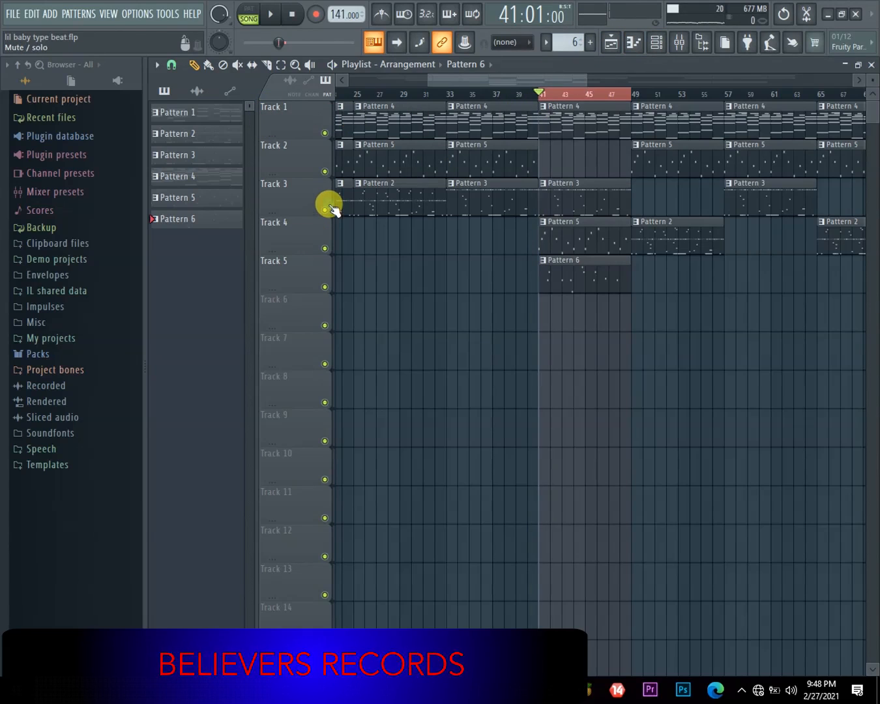
key("space")
left_click(679, 44)
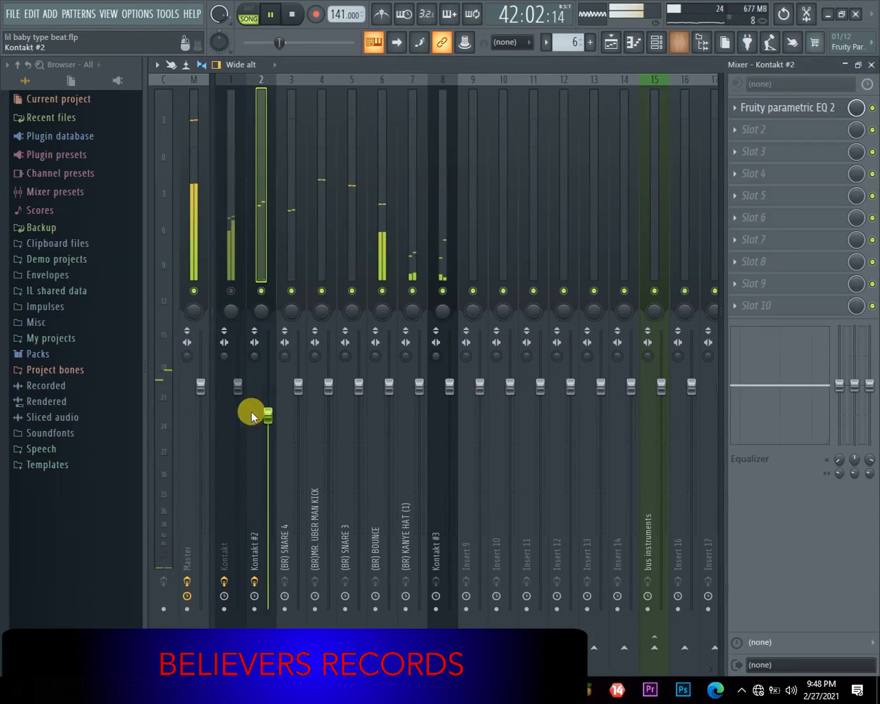
left_click(231, 290)
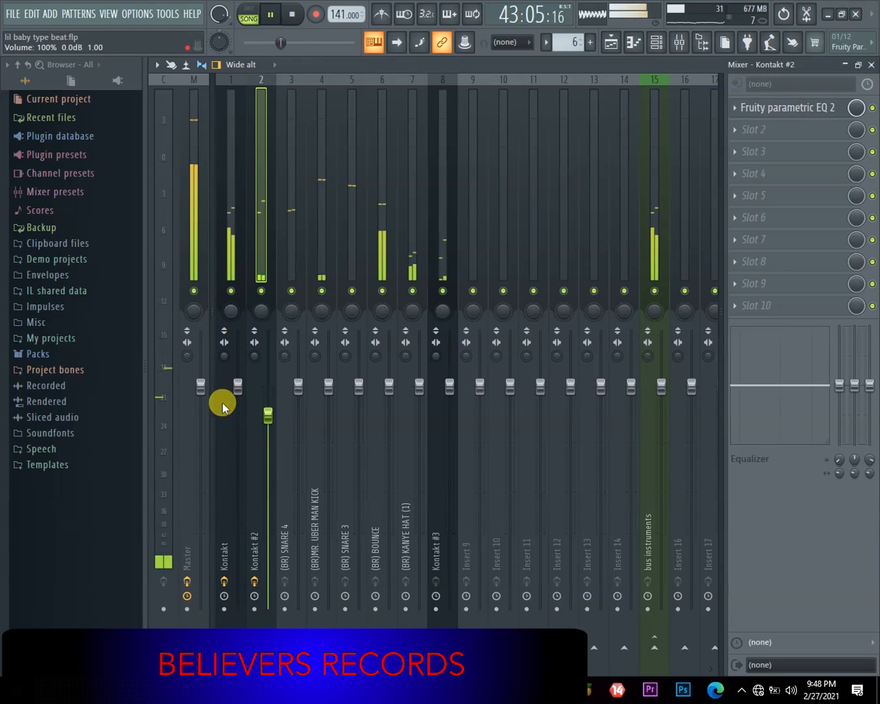
Step: Set the Master track's stereo separation to 100% merged, play the mix in mono and bring up the channel rack
left_click_drag(188, 355, 190, 369)
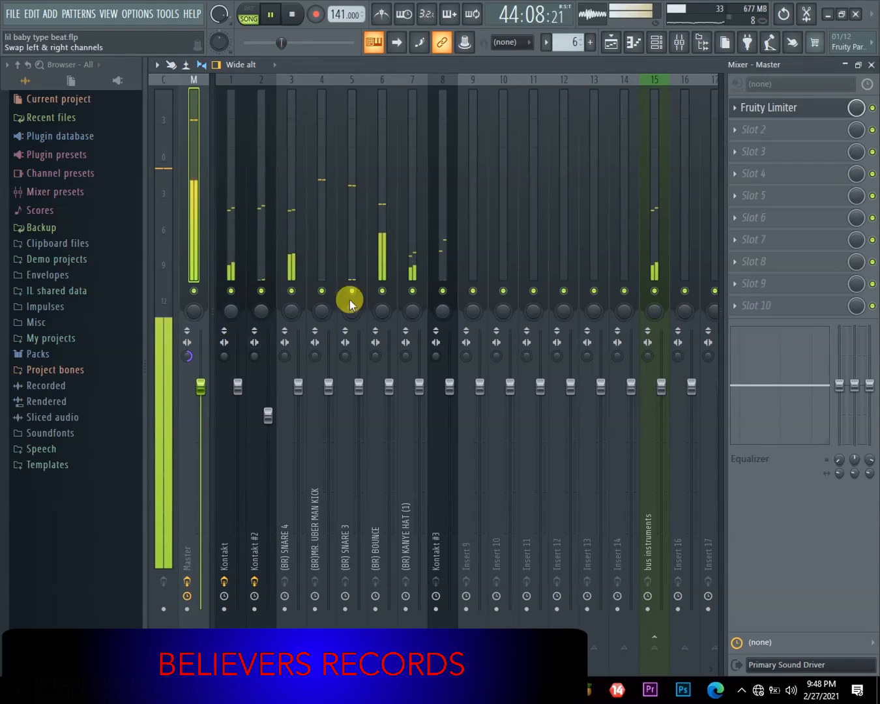
left_click(654, 41)
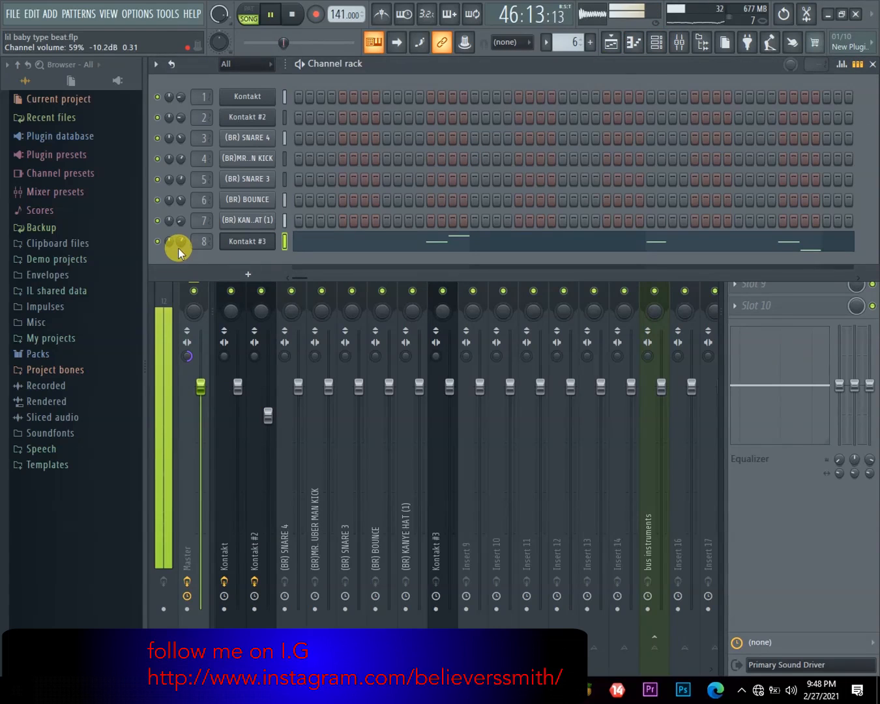
left_click(281, 296)
left_click(281, 296)
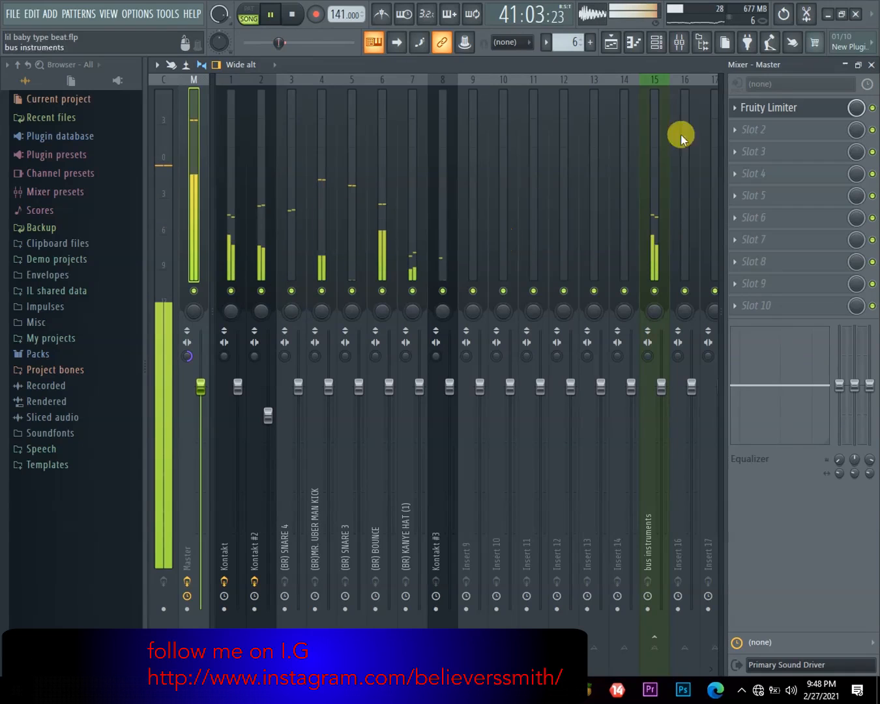
left_click(654, 42)
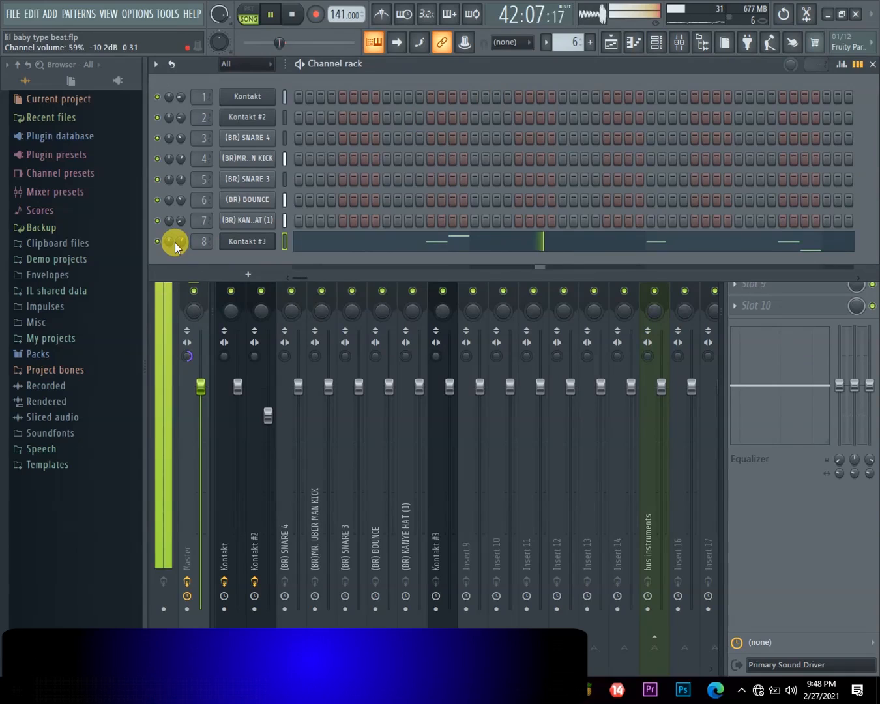
Step: Try Kontakt #3's channel volume at 28%, undo it and set the volume to 53%
left_click_drag(176, 247, 177, 261)
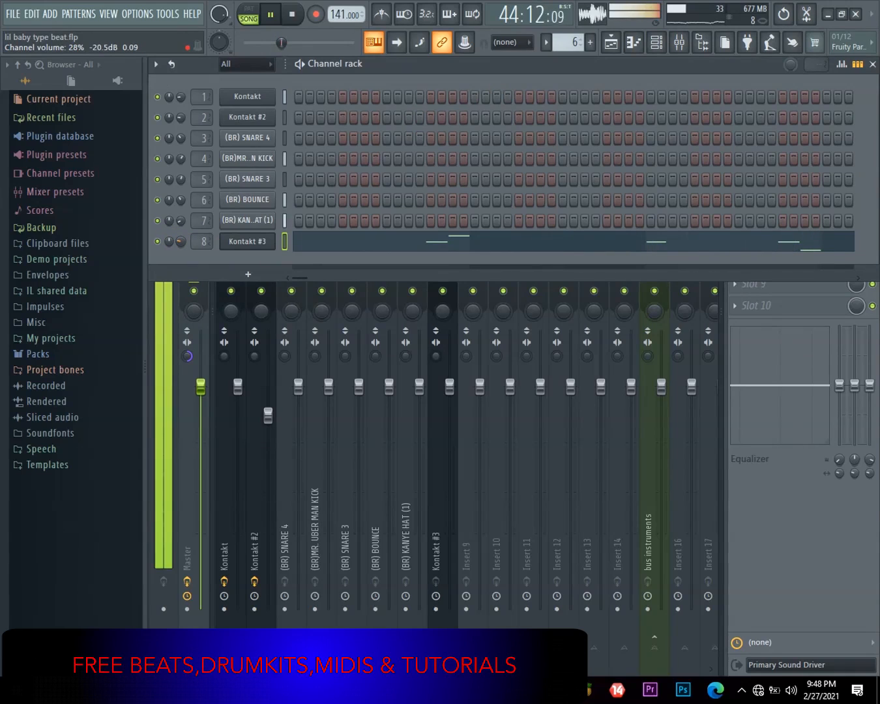
key("space")
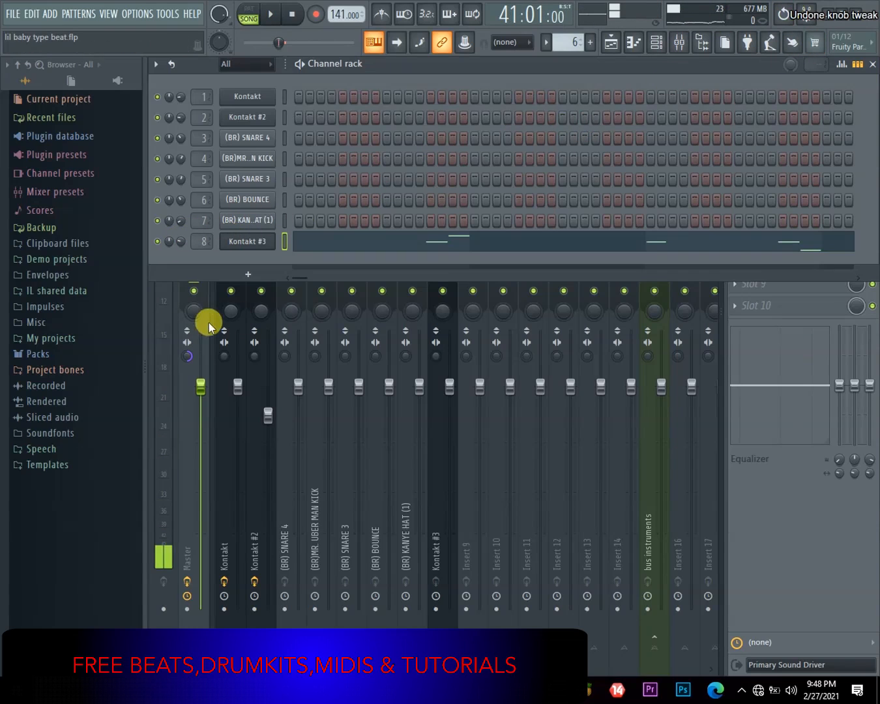
scroll(182, 242, "up", 5)
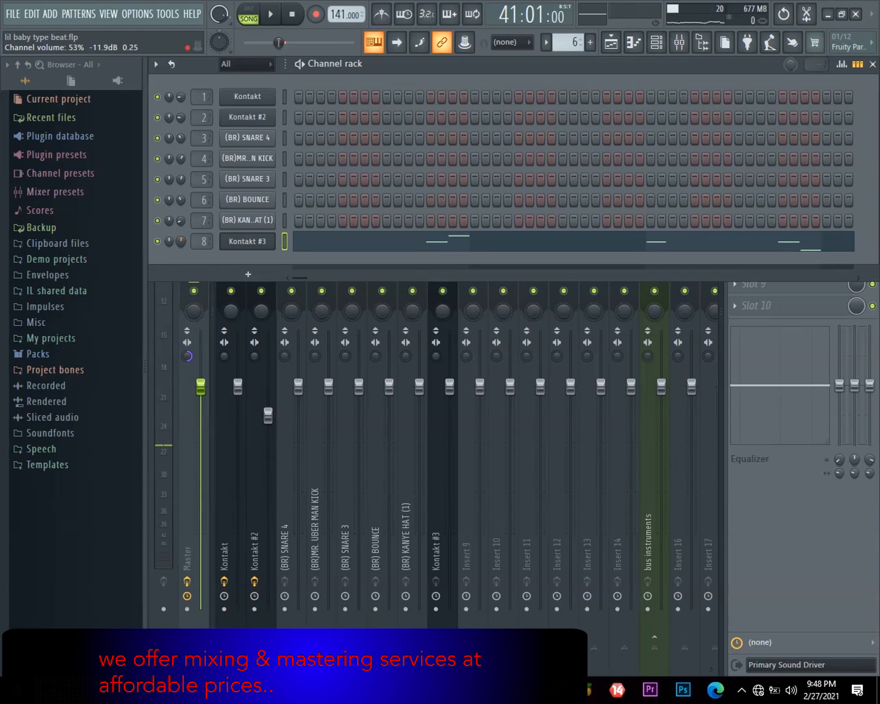
key("space")
key("space")
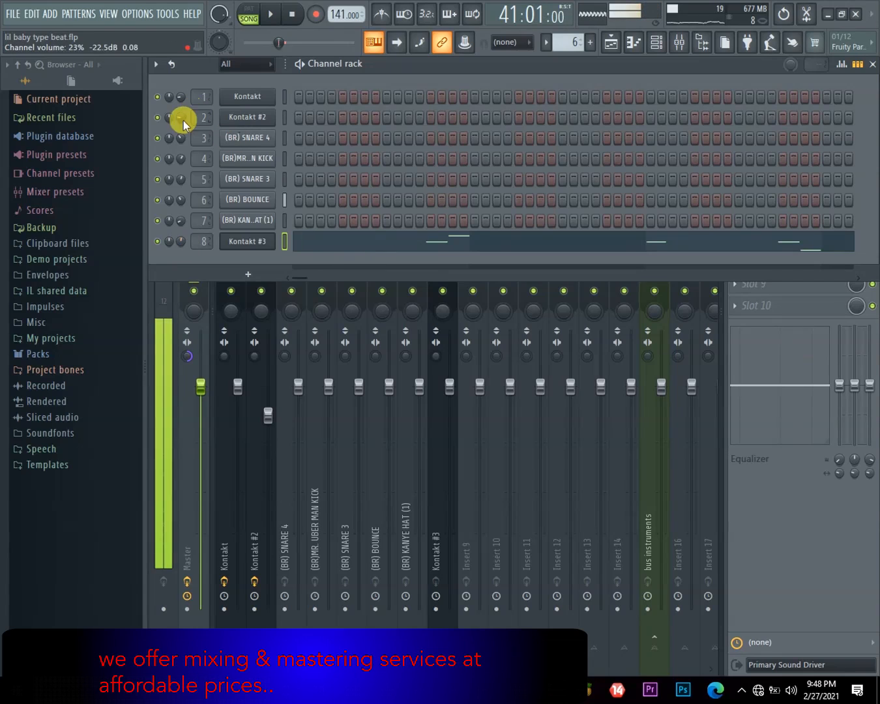
Step: Try Kontakt #2's channel volume at about 17% while the mono loop plays
key("space")
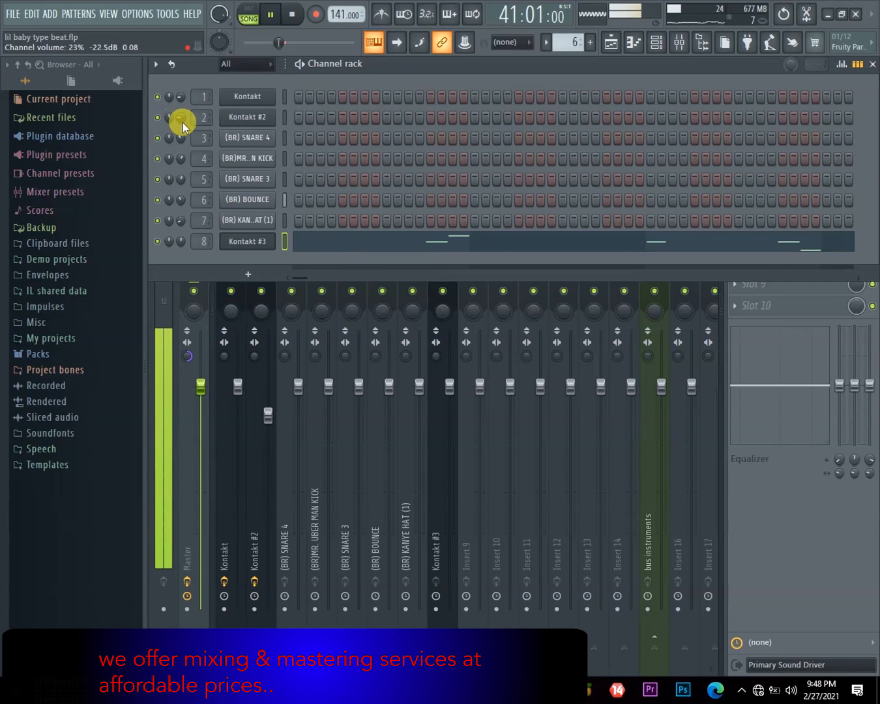
left_click_drag(183, 123, 182, 128)
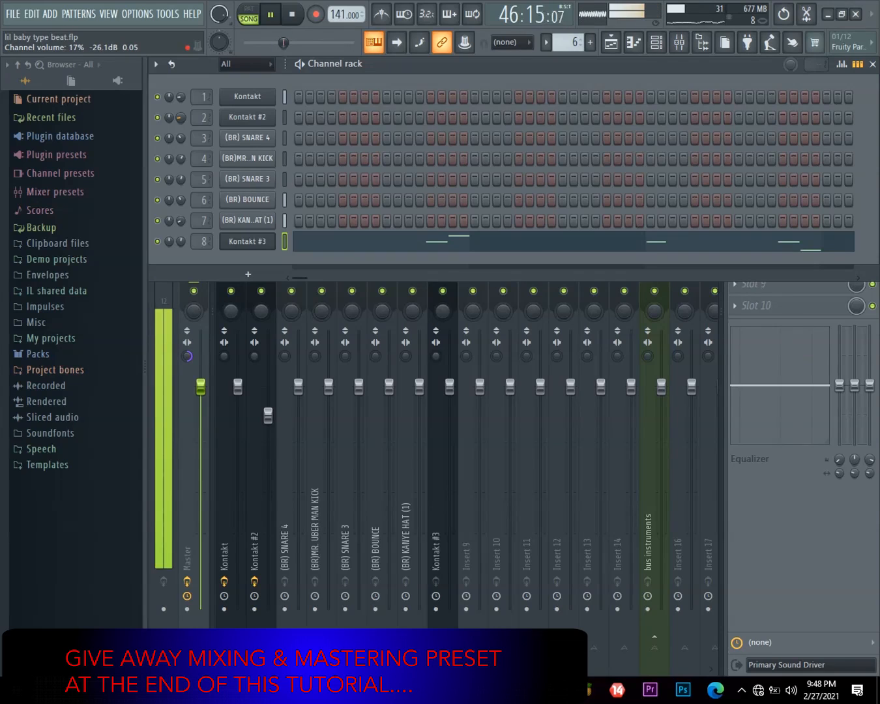
left_click_drag(180, 118, 180, 118)
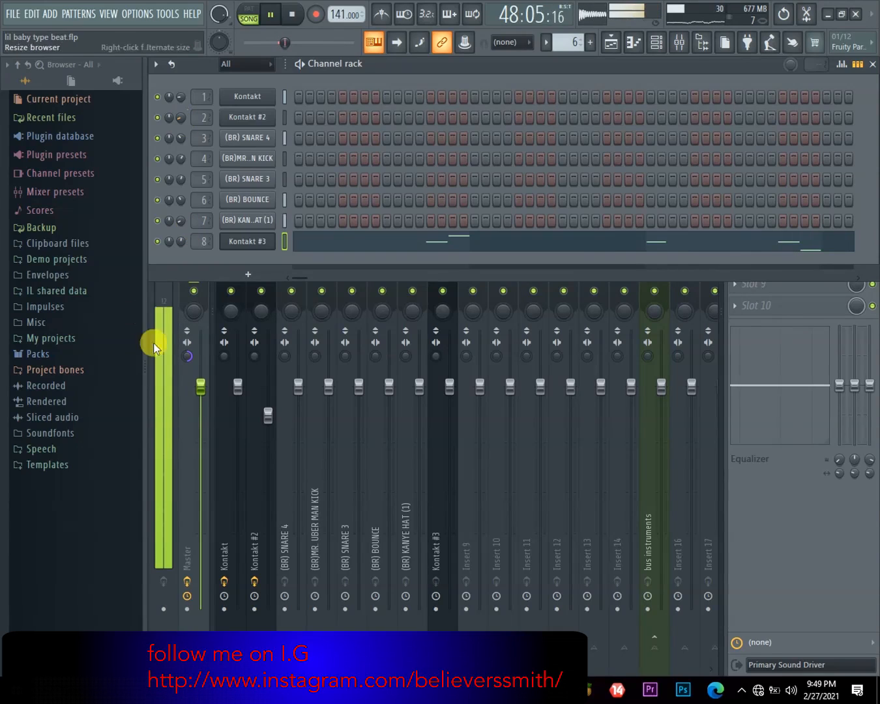
key("space")
Step: Reset the Master track's stereo separation to hear the loop in stereo, and merge it to mono again
right_click(189, 359)
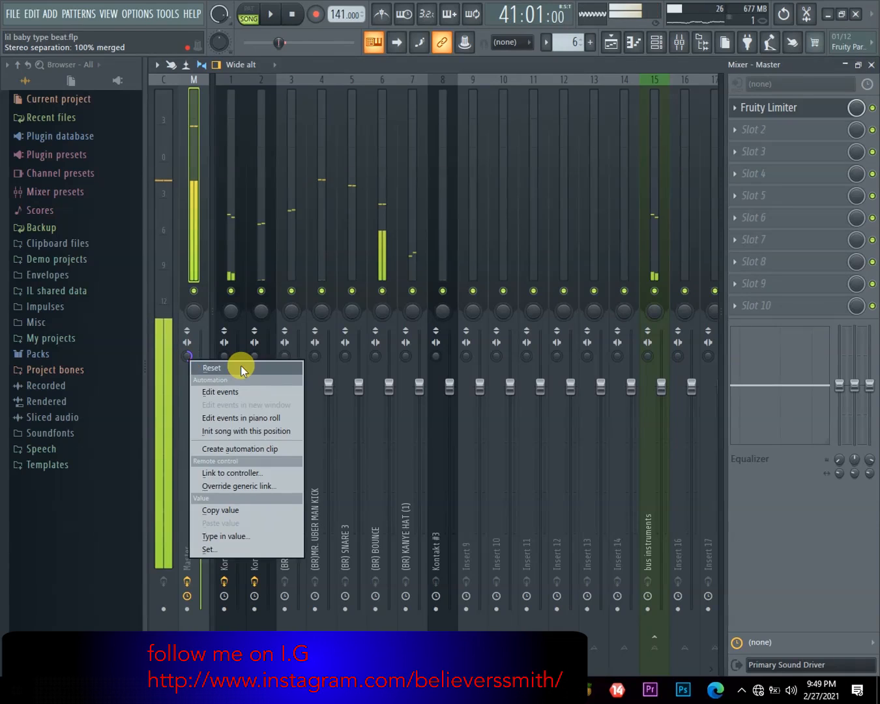
key("space")
left_click(241, 368)
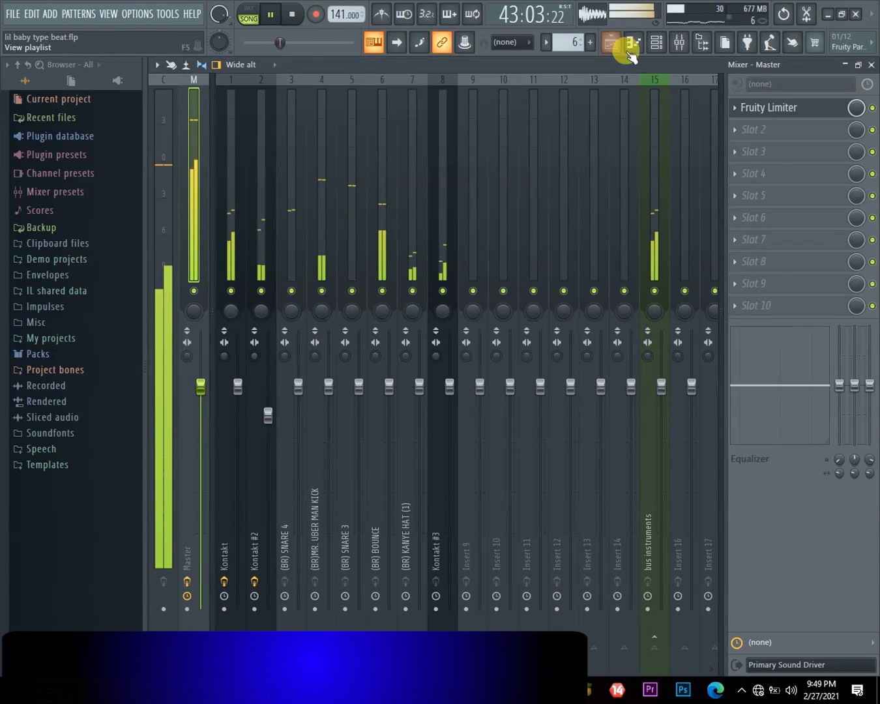
left_click(657, 42)
key("space")
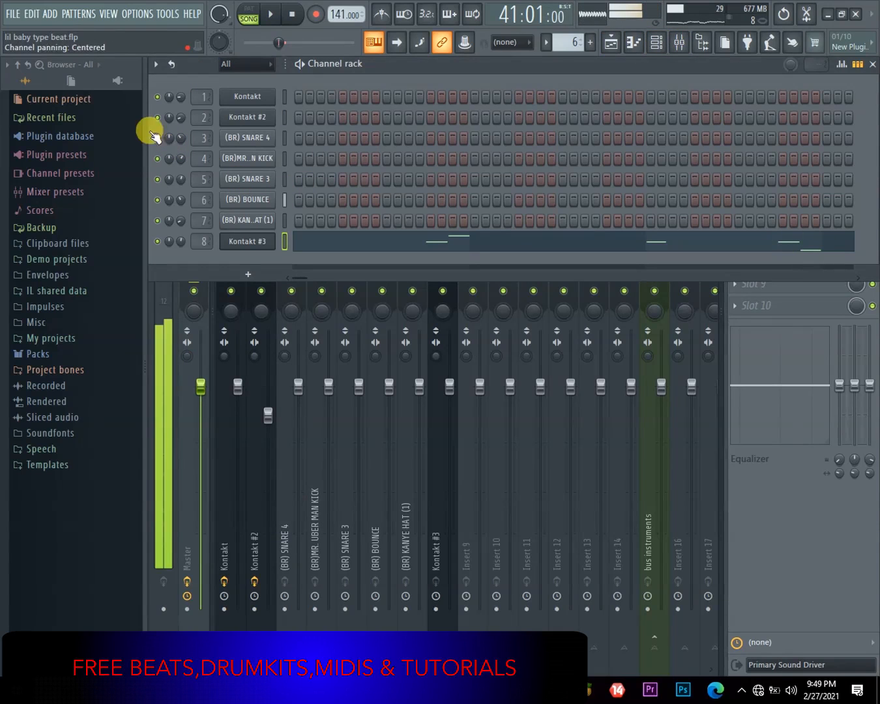
left_click(186, 359)
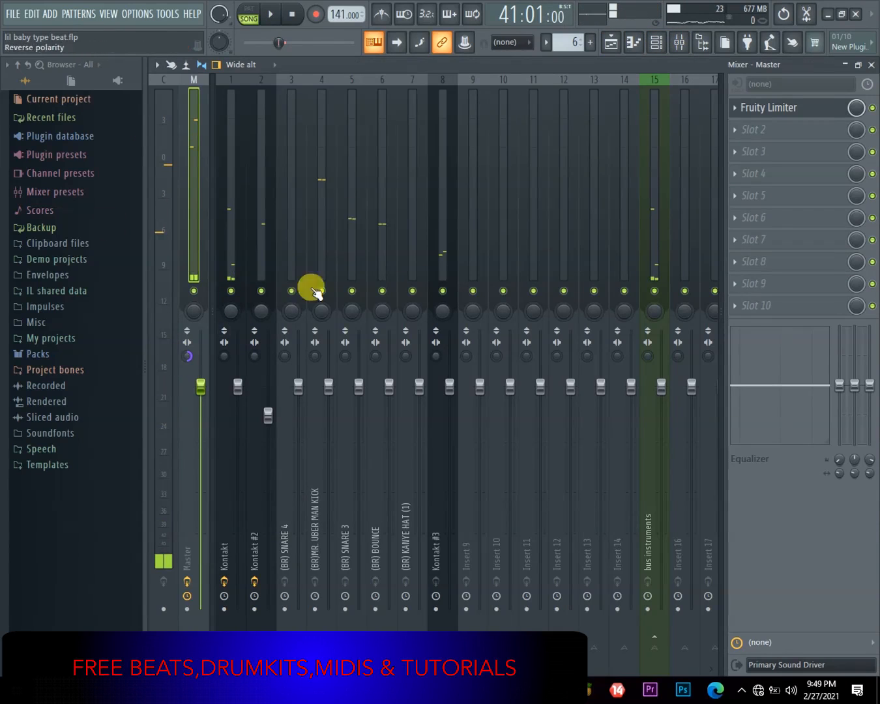
Step: Set Kontakt #2's channel volume to 13% in the channel rack and play the loop
left_click(634, 42)
left_click(659, 44)
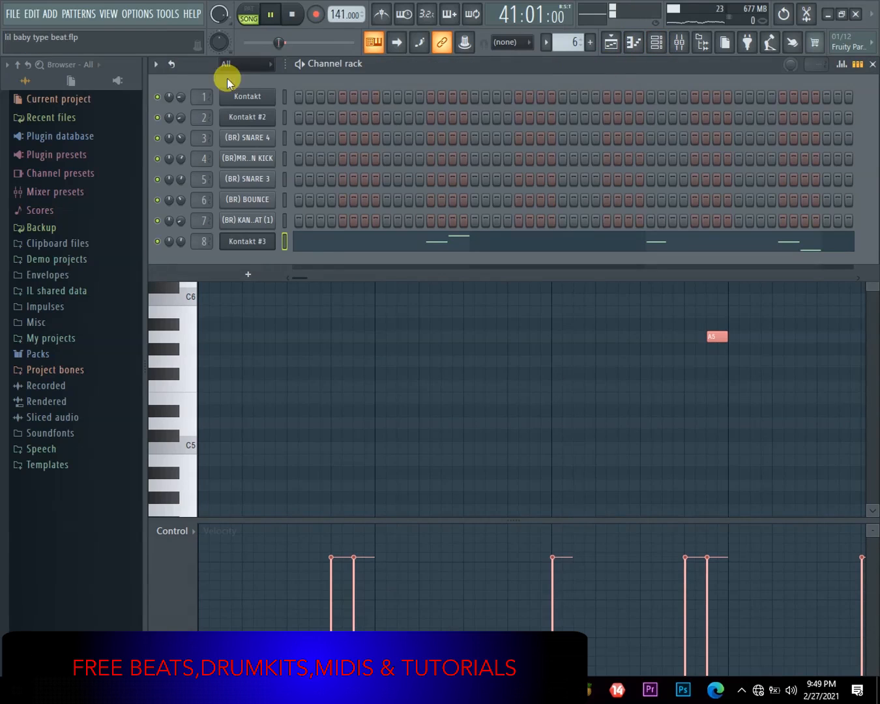
left_click_drag(181, 118, 180, 118)
key("space")
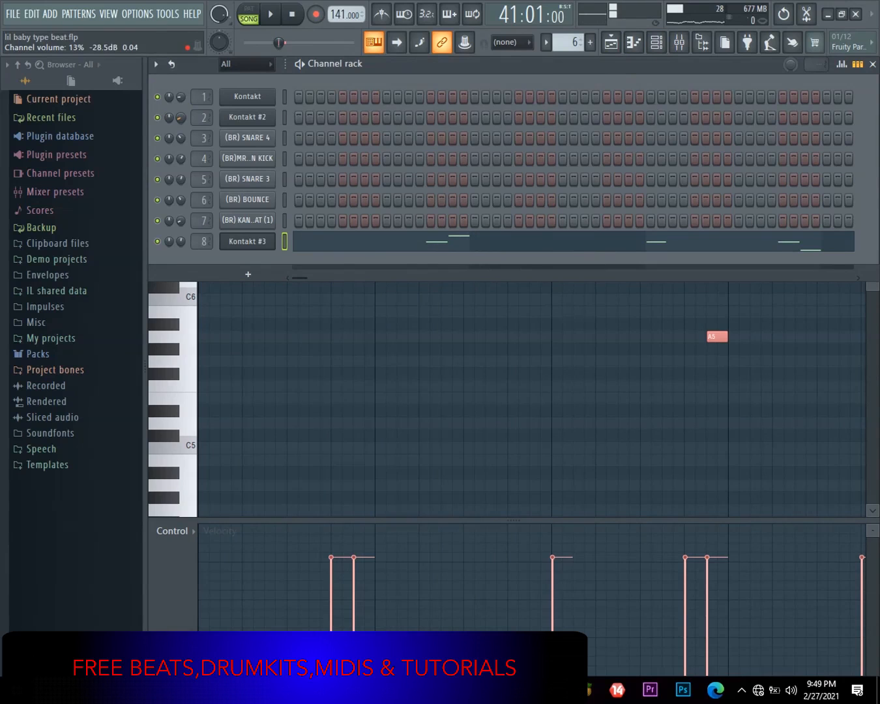
key("space")
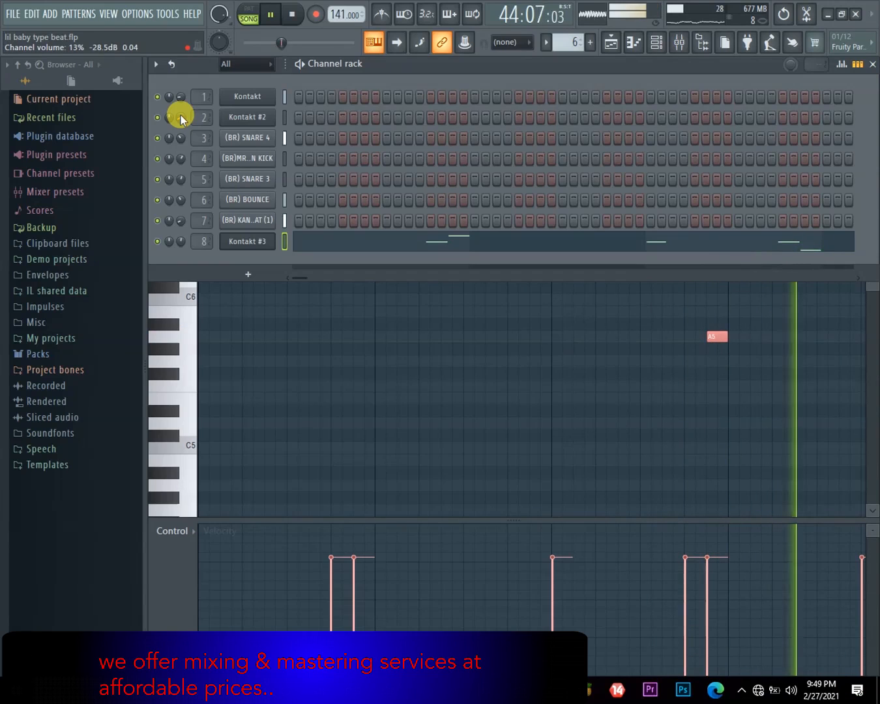
Step: Reset the Master track's stereo separation to its default and play the loop in stereo
left_click(678, 48)
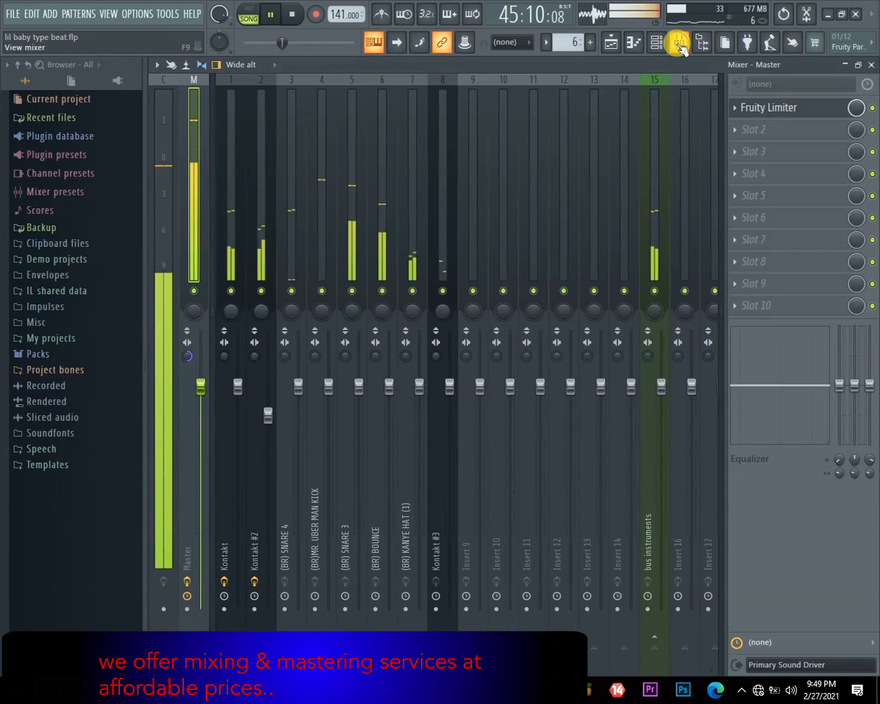
key("space")
left_click(654, 42)
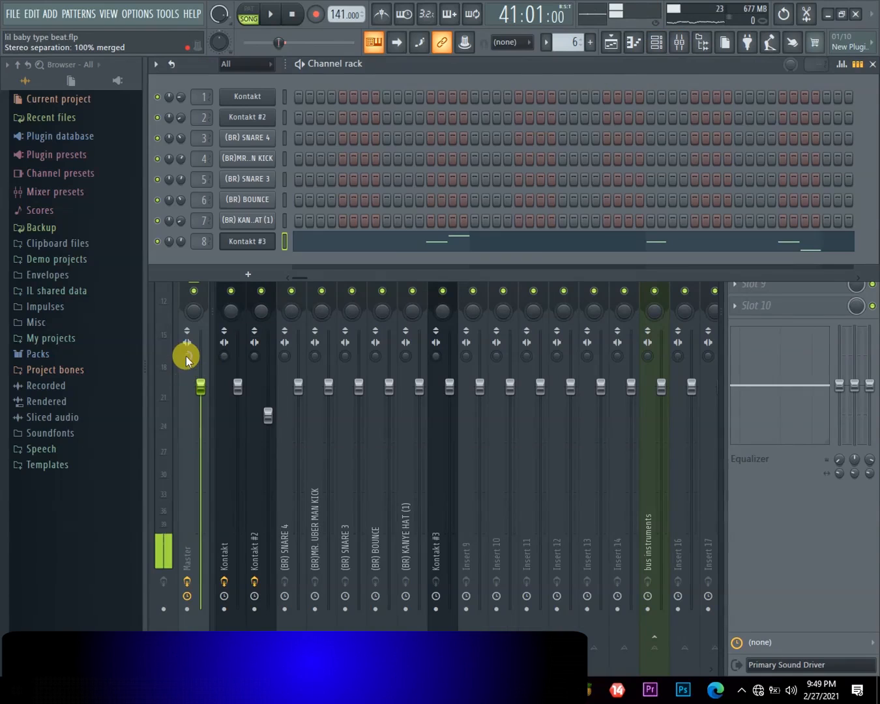
right_click(188, 356)
left_click(207, 365)
key("space")
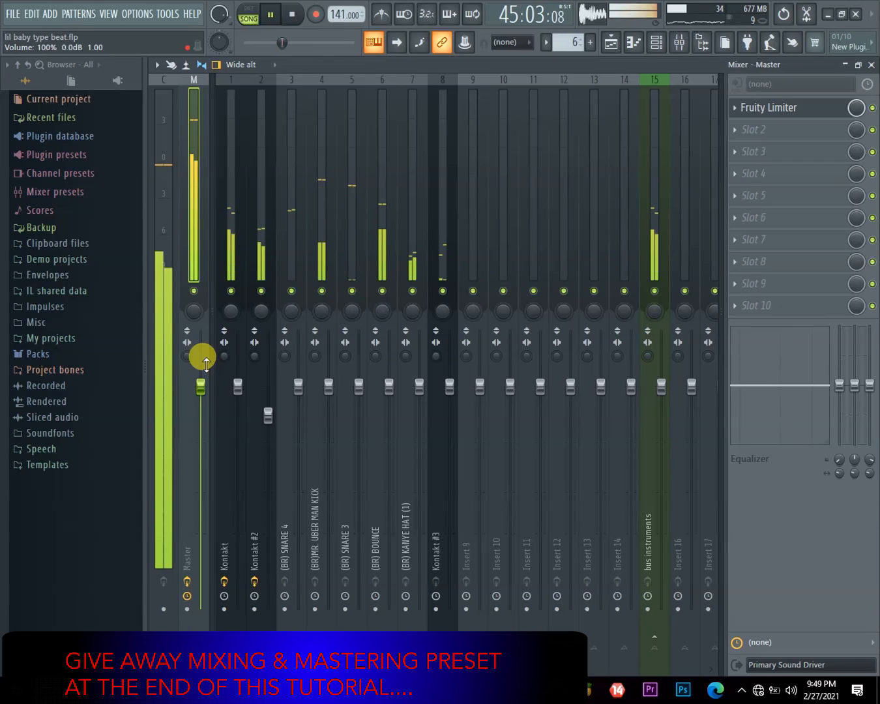
Step: Pick Pattern 5 from playlist Track 4 and play it alone in pattern mode with the Kontakt #2 mixer track selected
left_click(247, 232)
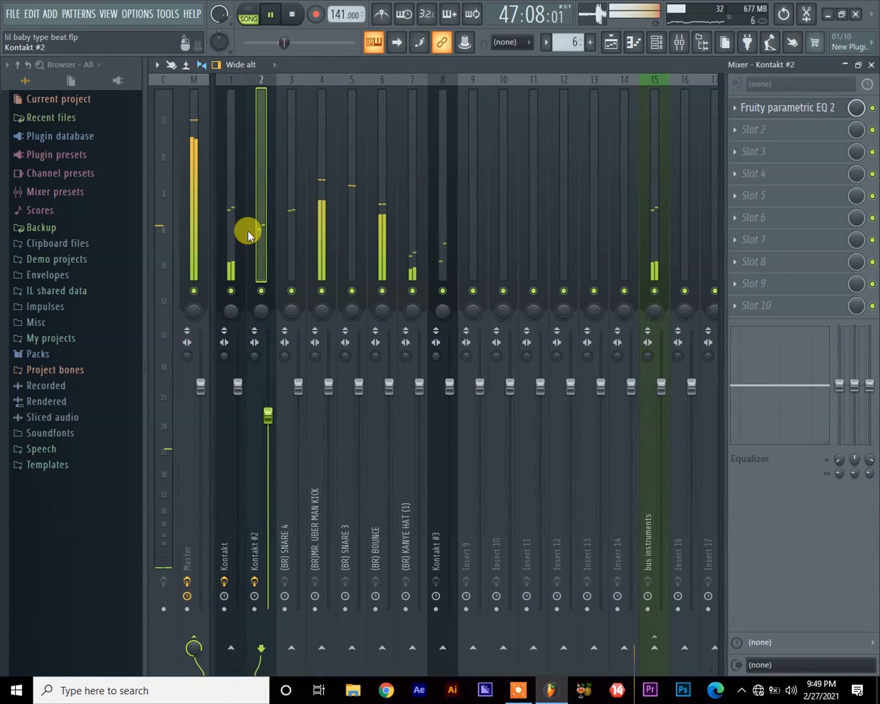
key("space")
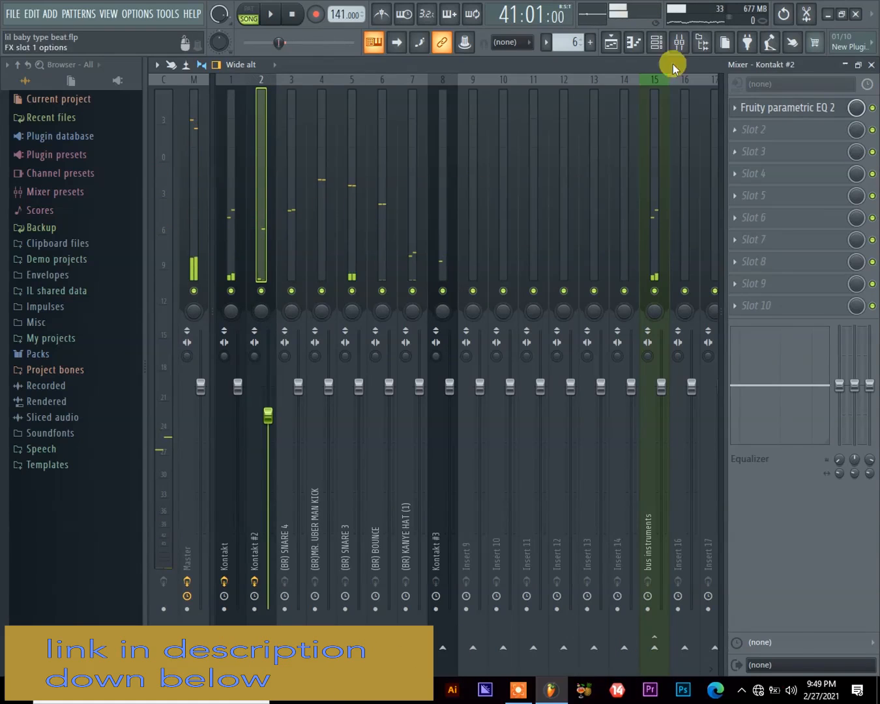
left_click(611, 43)
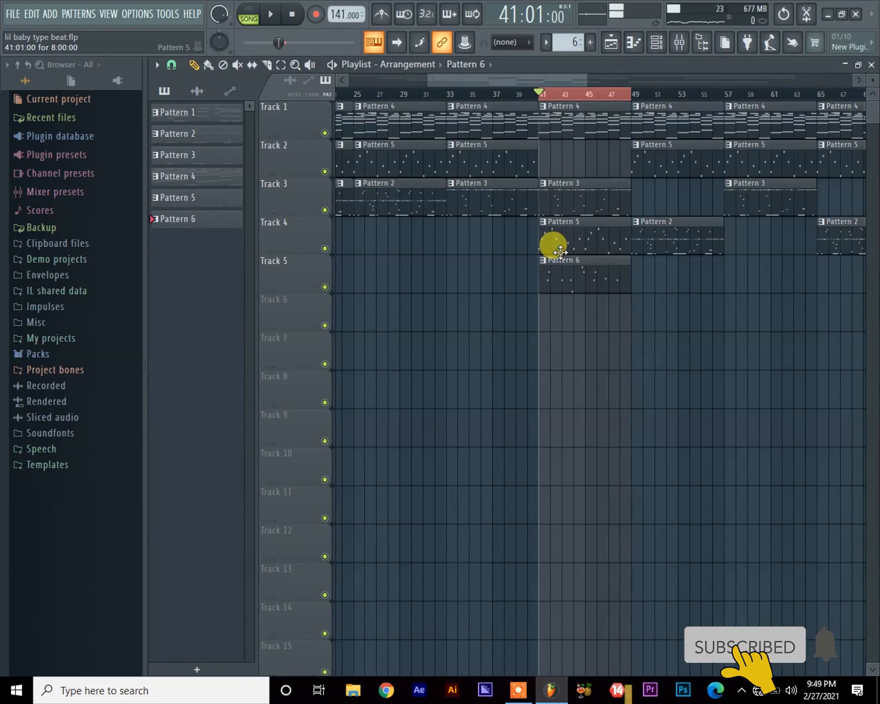
left_click(560, 252)
left_click(255, 8)
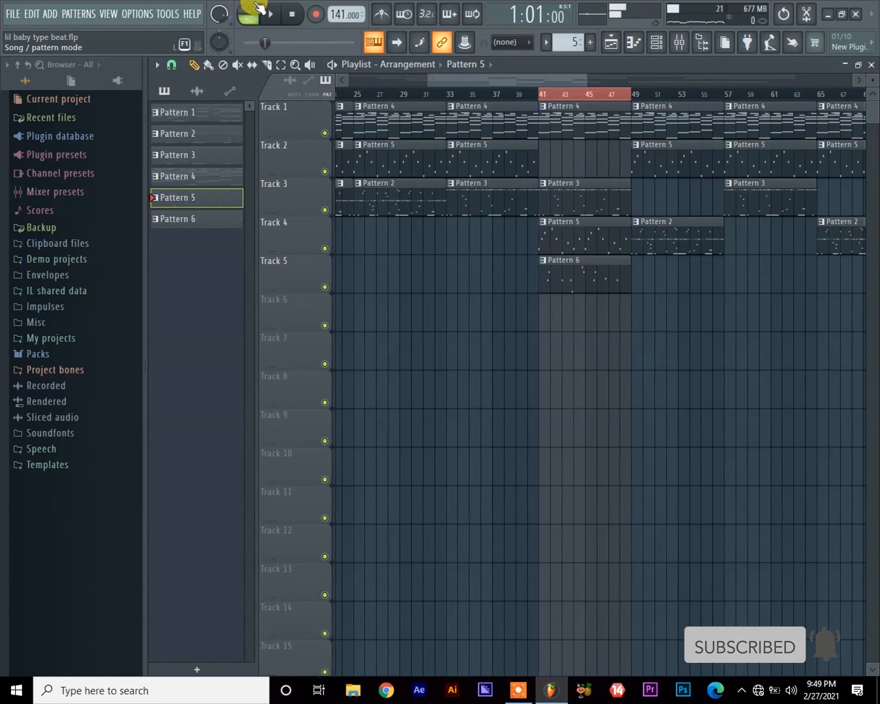
left_click(293, 21)
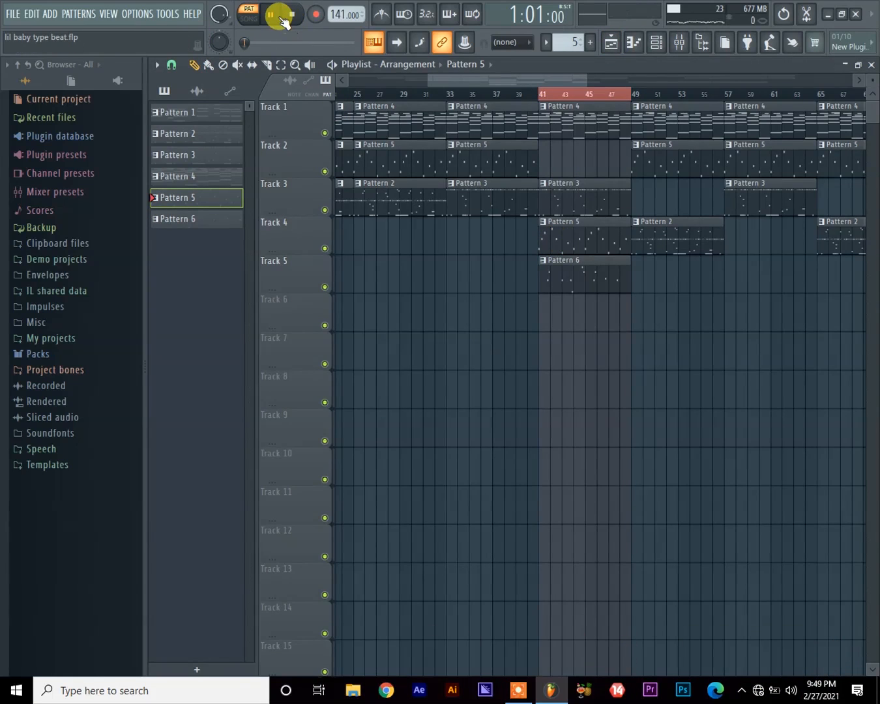
left_click(678, 42)
key("space")
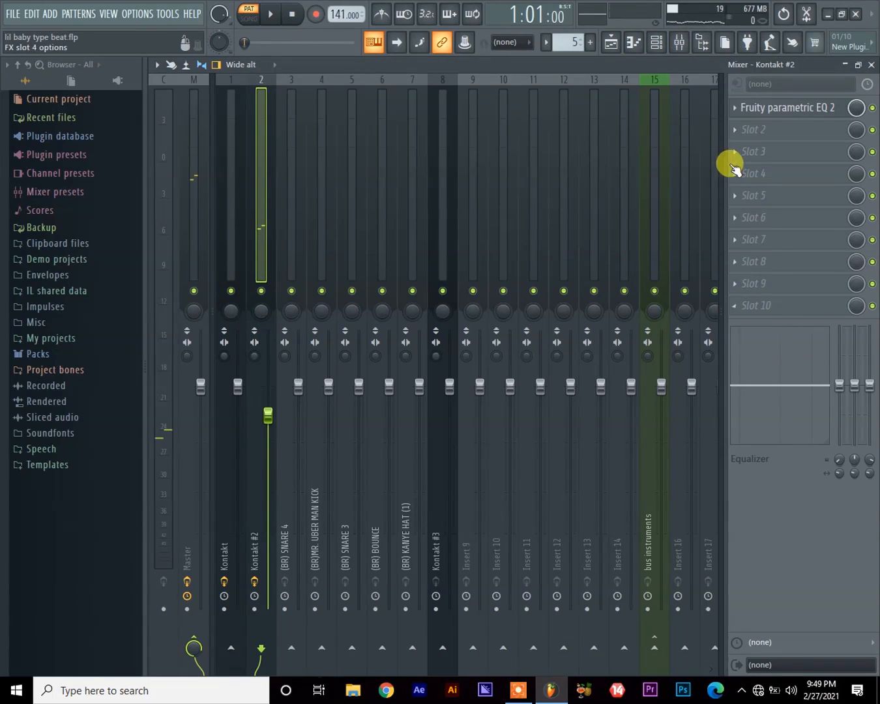
Step: Load Fruity Soft Clipper into slot 2 of the Kontakt #2 mixer track and audition the pattern through it
left_click(733, 129)
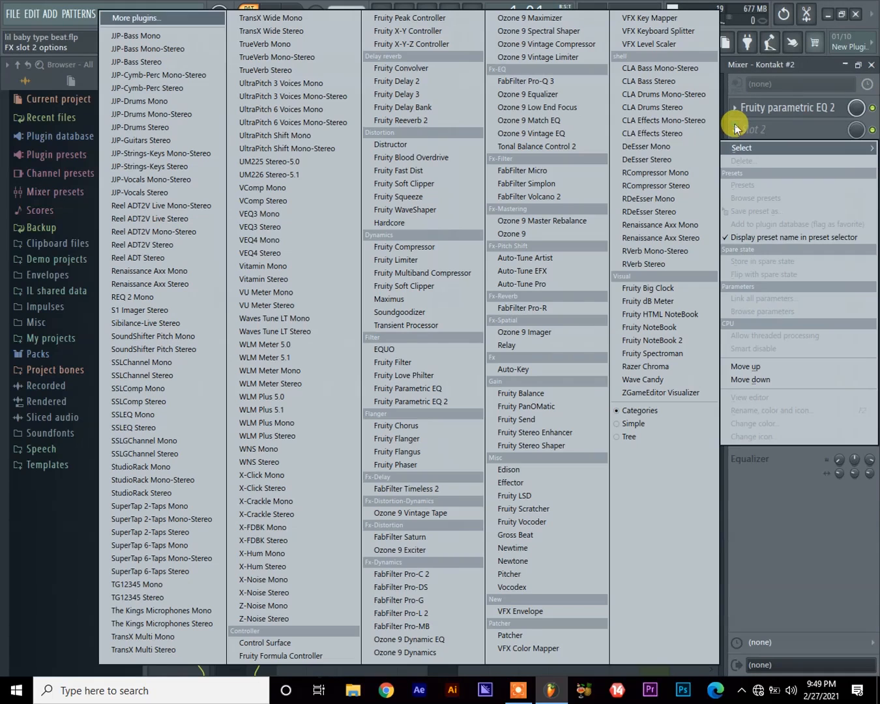
left_click(414, 189)
left_click_drag(373, 252, 440, 119)
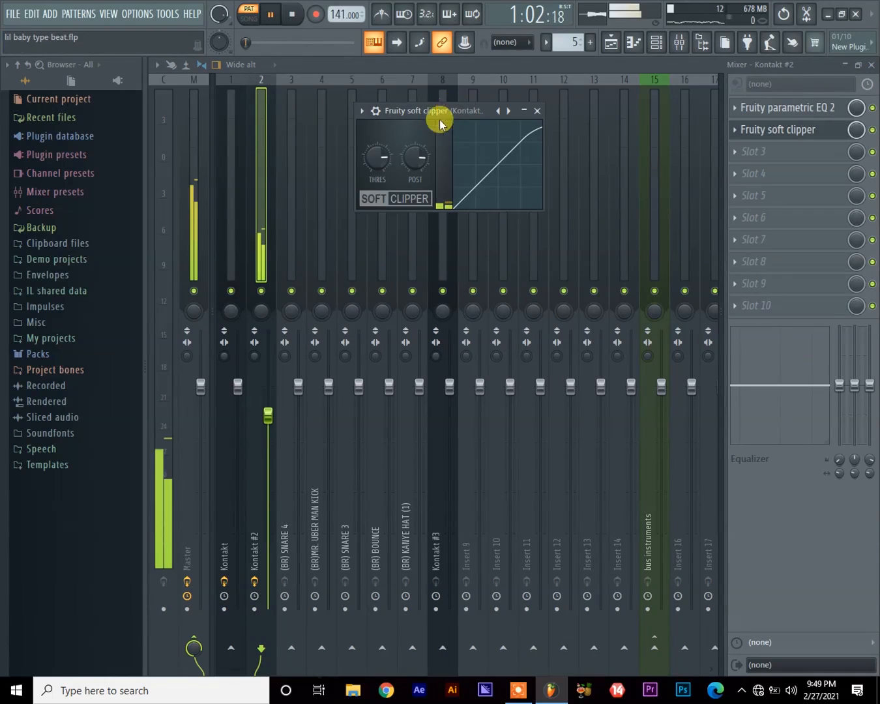
key("space")
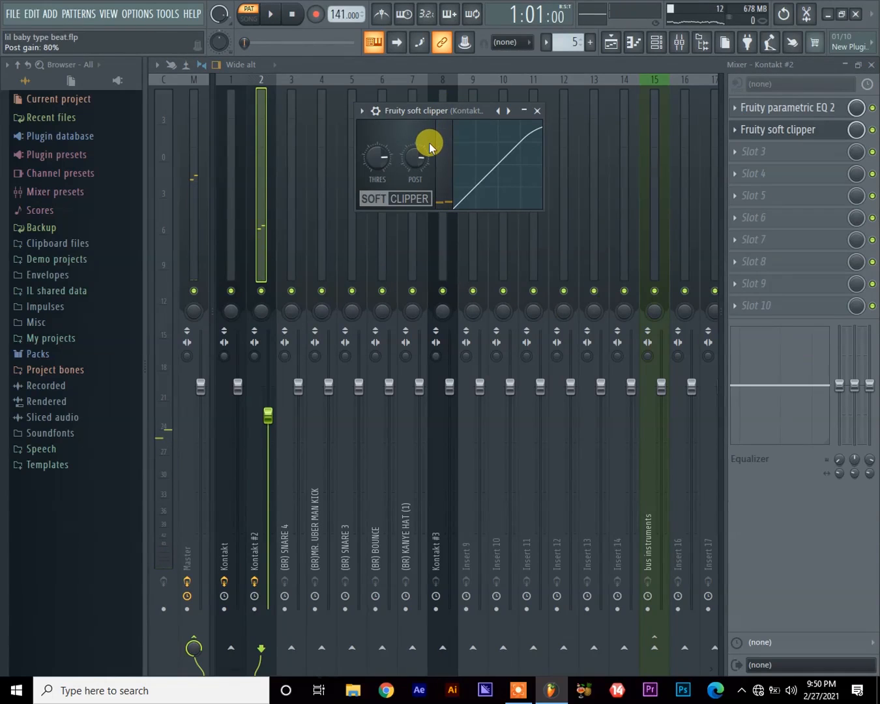
Step: Lower the soft clipper's threshold on Kontakt #2 to about -45.7 dB while auditioning the pattern
key("space")
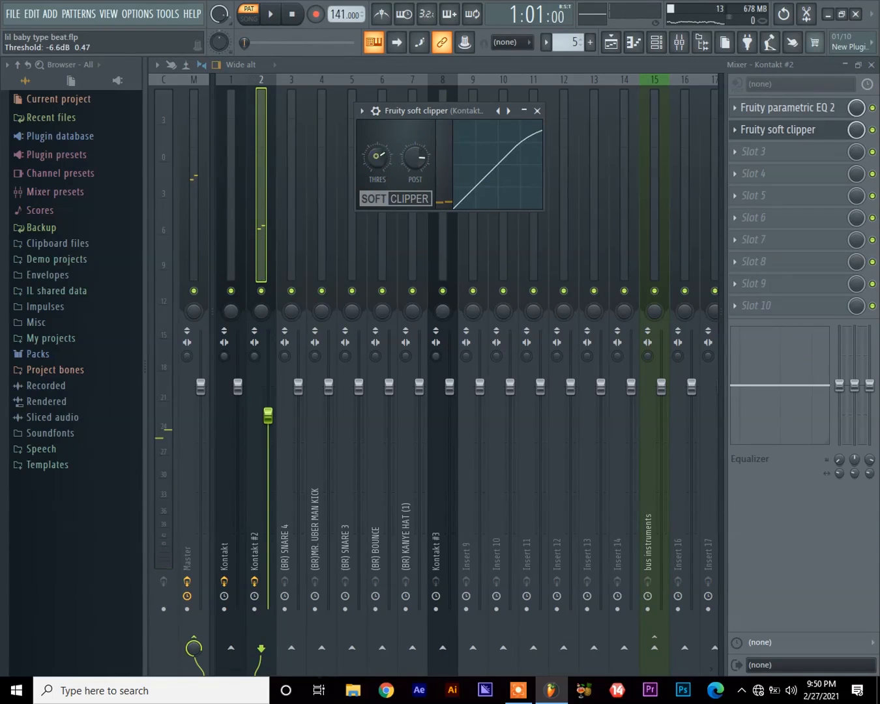
key("space")
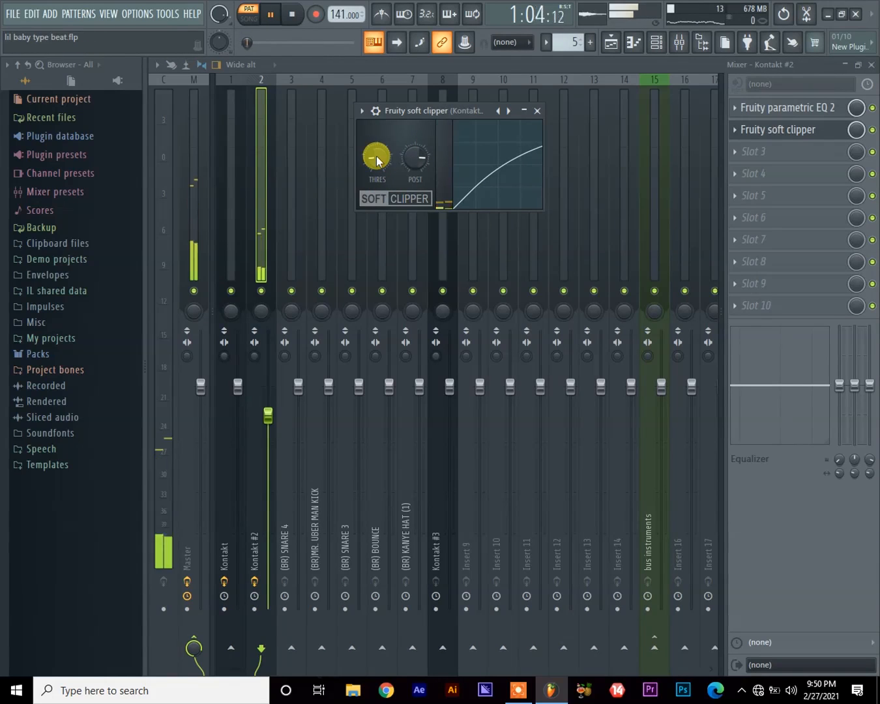
key("space")
left_click_drag(376, 156, 376, 180)
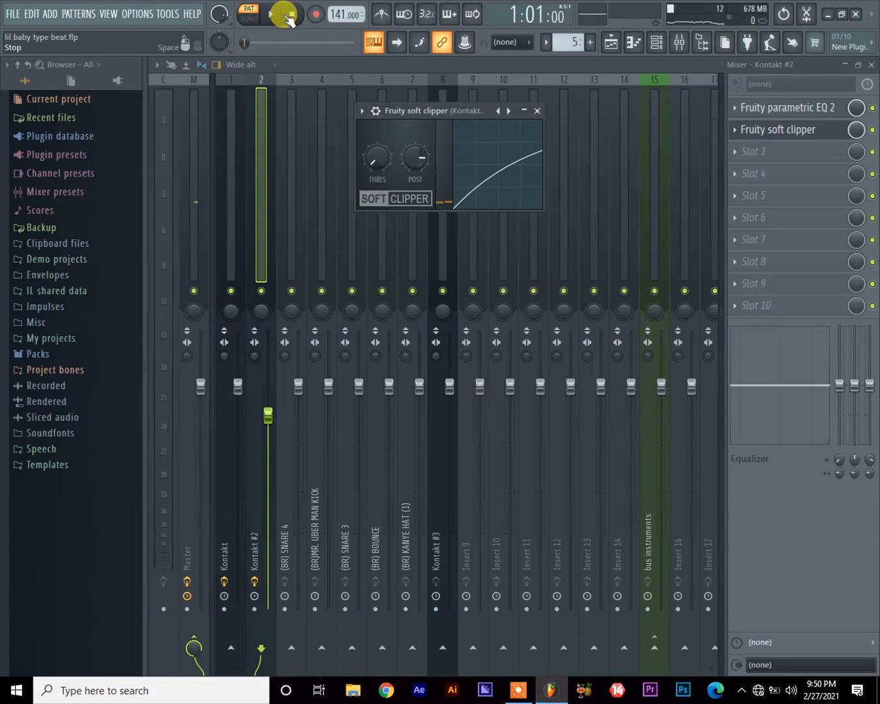
left_click(277, 18)
key("space")
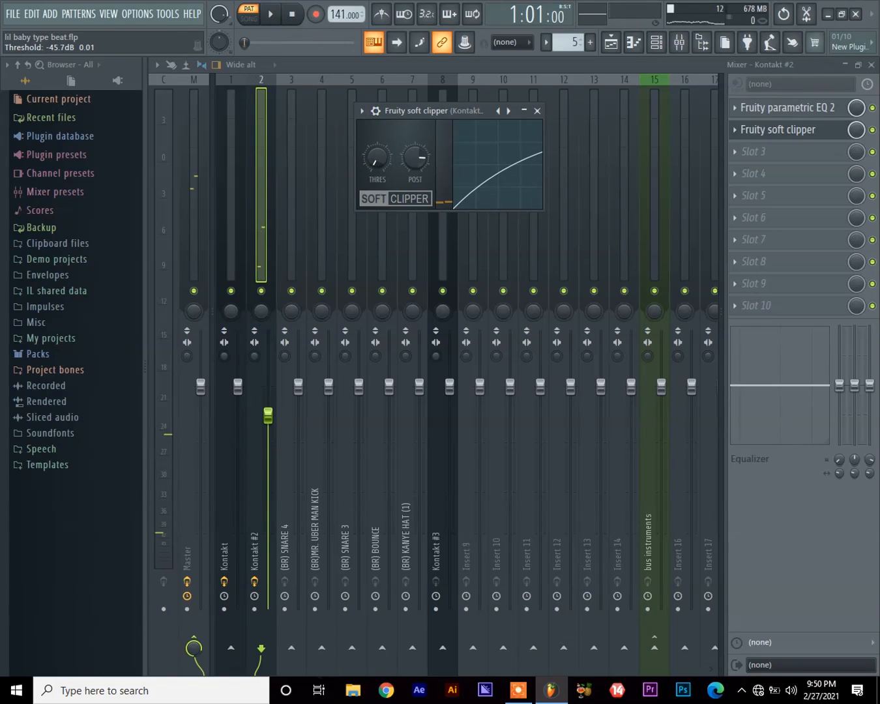
key("space")
key("space")
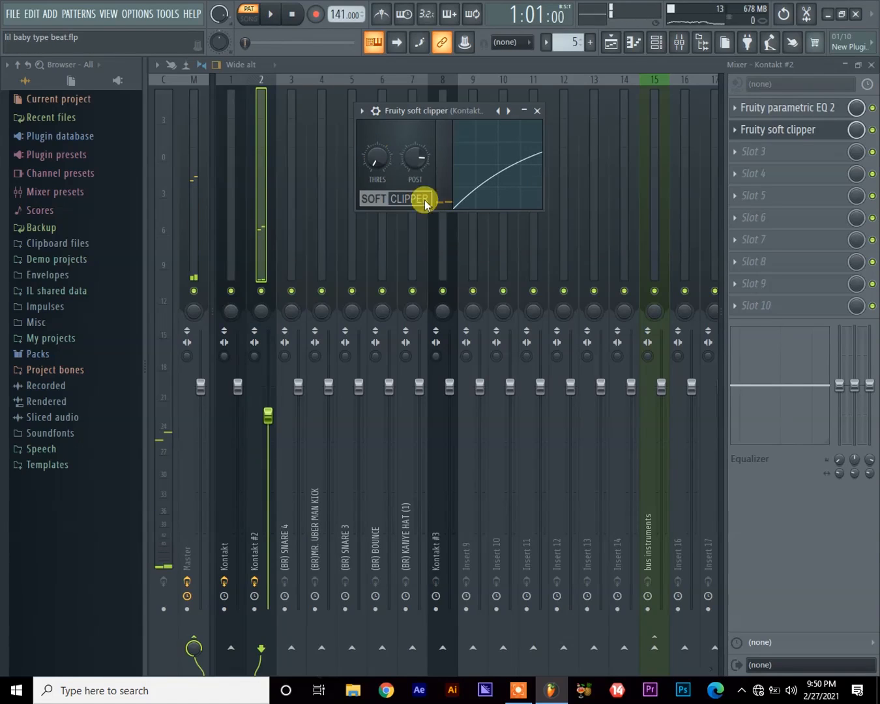
Step: Audition Pattern 5 through the soft clipper on Kontakt #2 in two short playbacks
key("space")
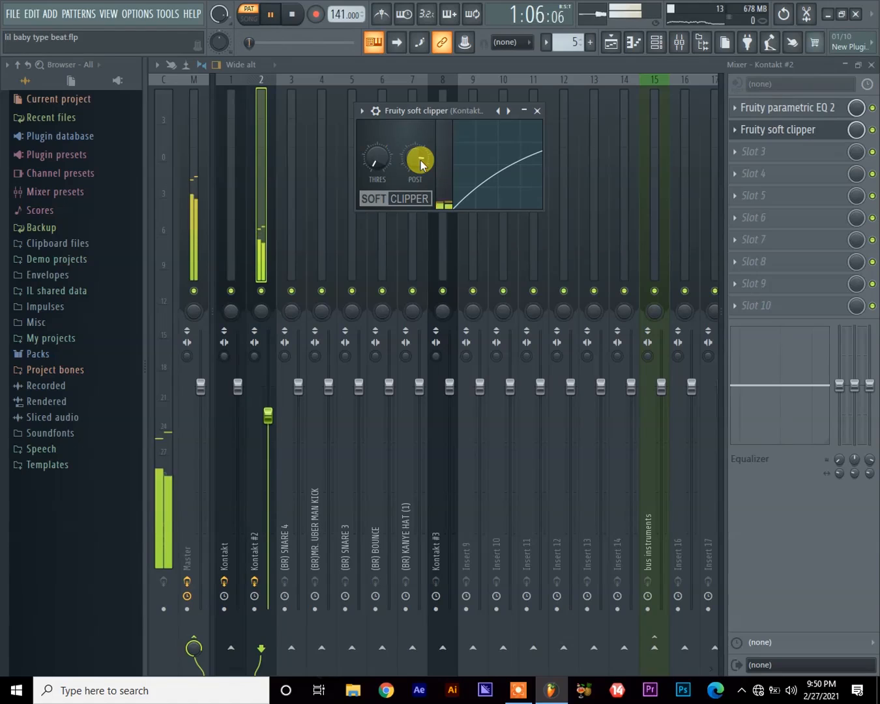
key("space")
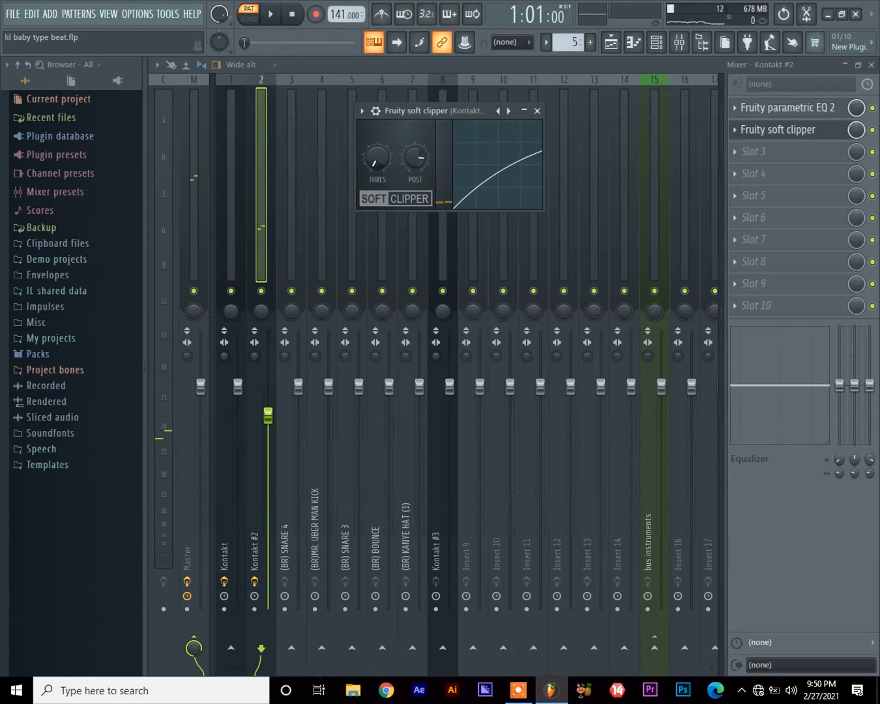
key("space")
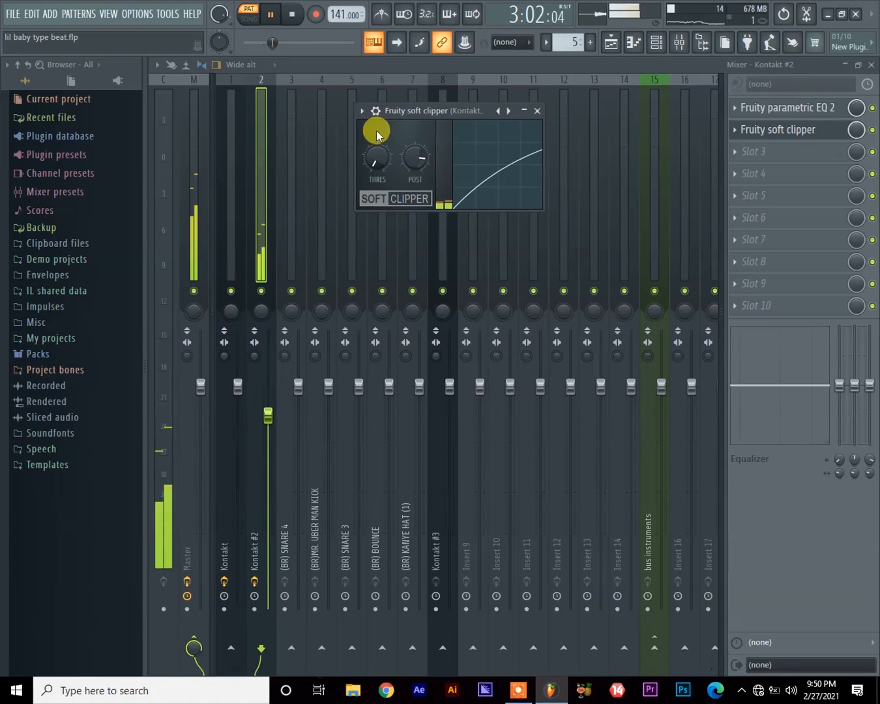
key("space")
Step: Close the soft clipper window and route the Kontakt #2 mixer track only to the bus instruments track
key("Escape")
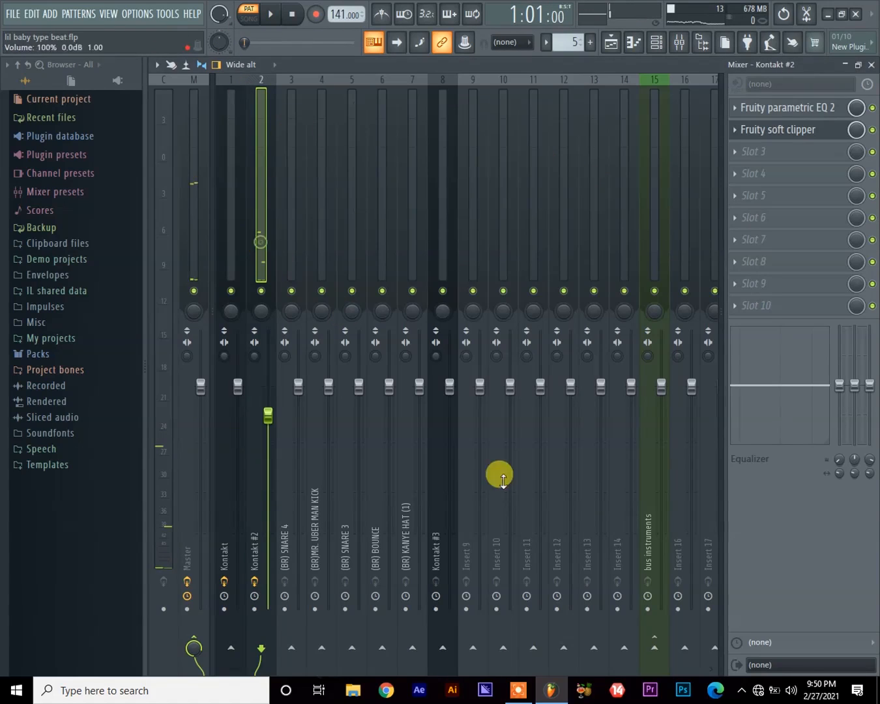
right_click(653, 647)
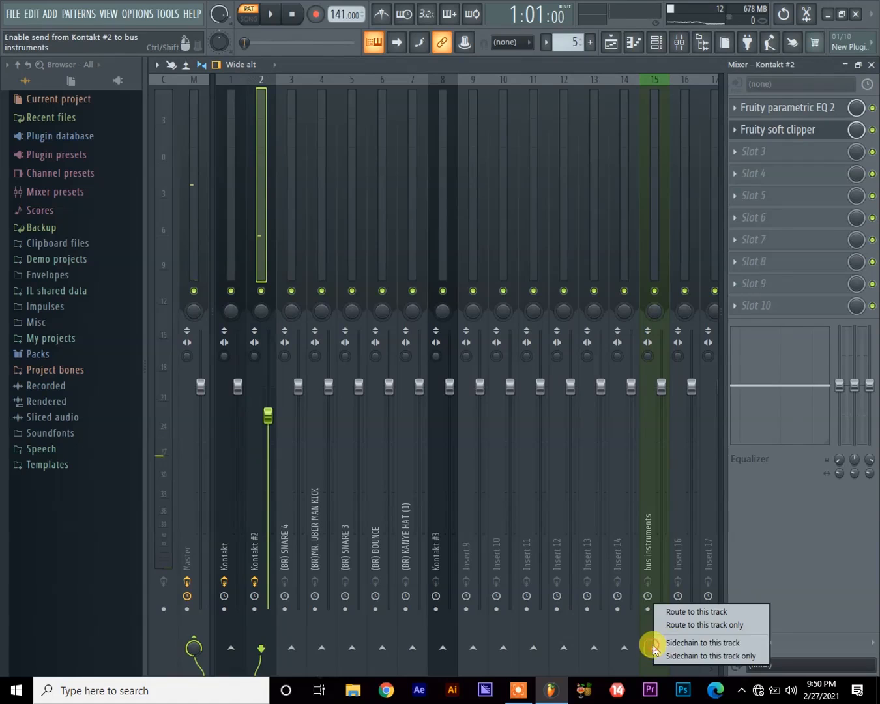
left_click(681, 625)
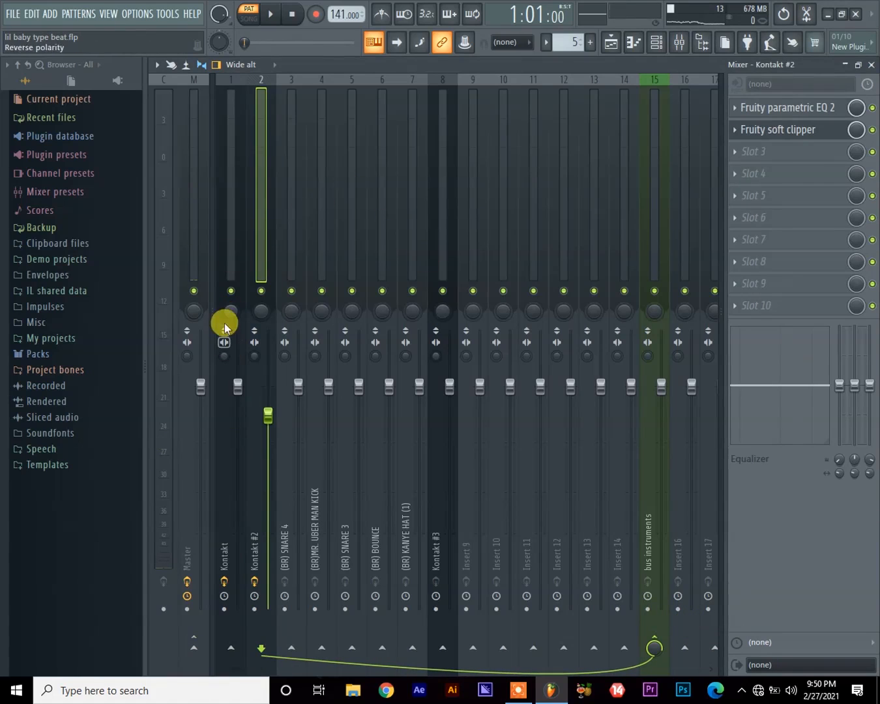
Step: Play the selected playlist section from bar 41 in song mode, restarting it once to hear the full mix
key("space")
key("F5")
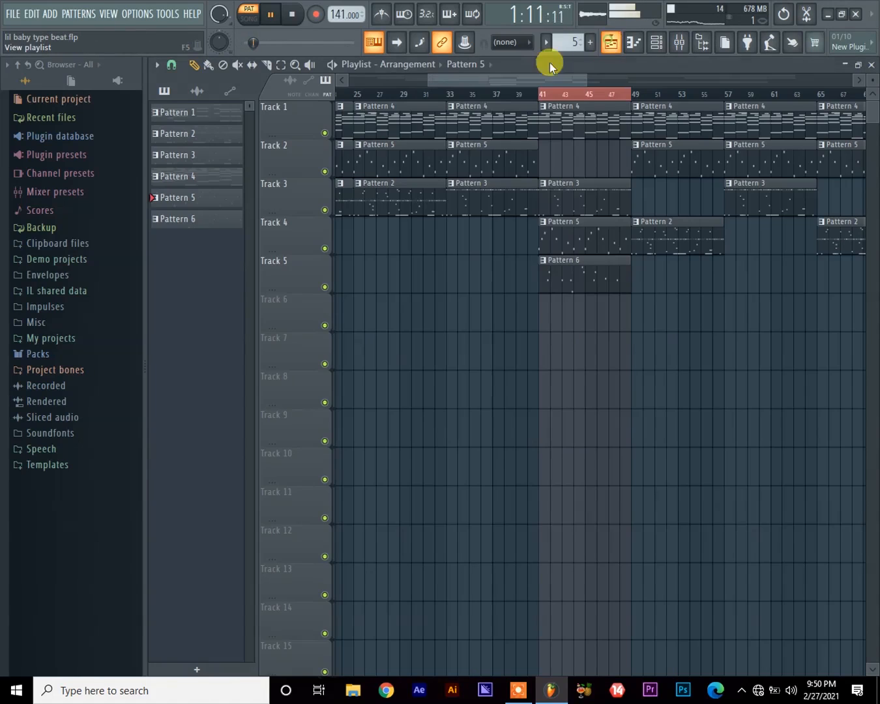
left_click(536, 96)
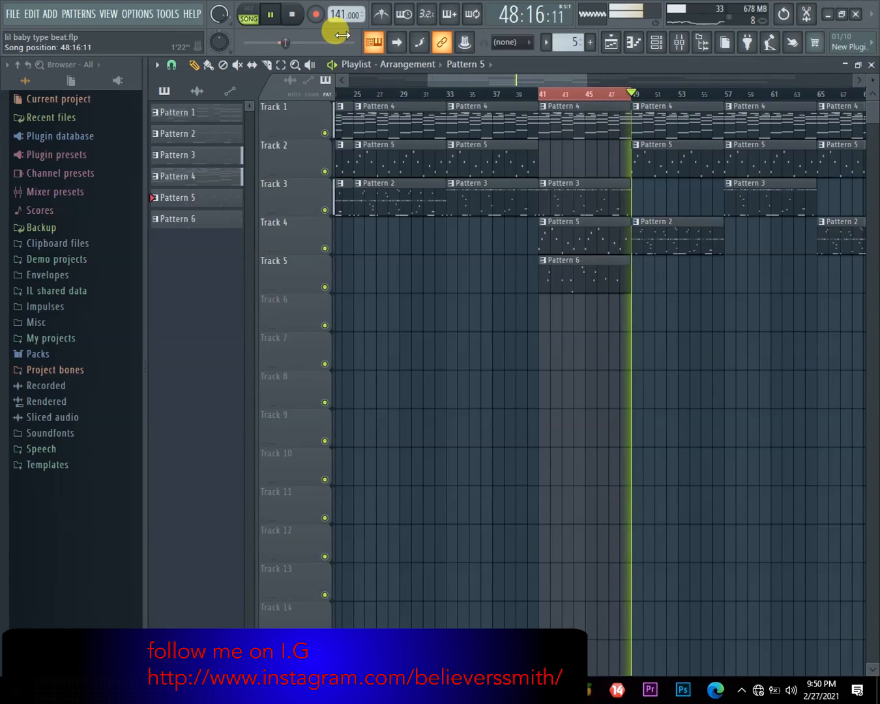
key("space")
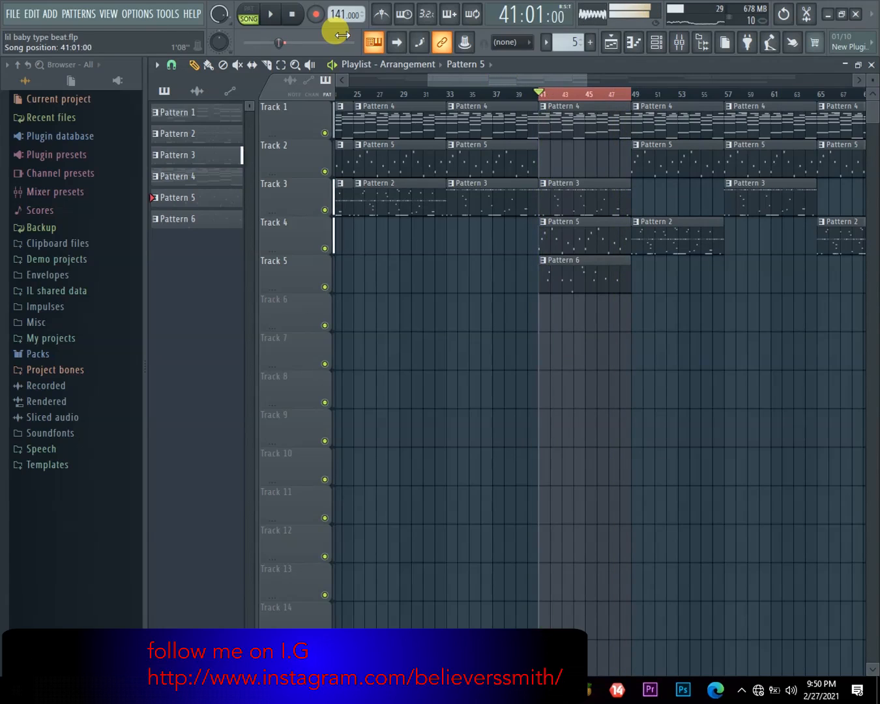
key("space")
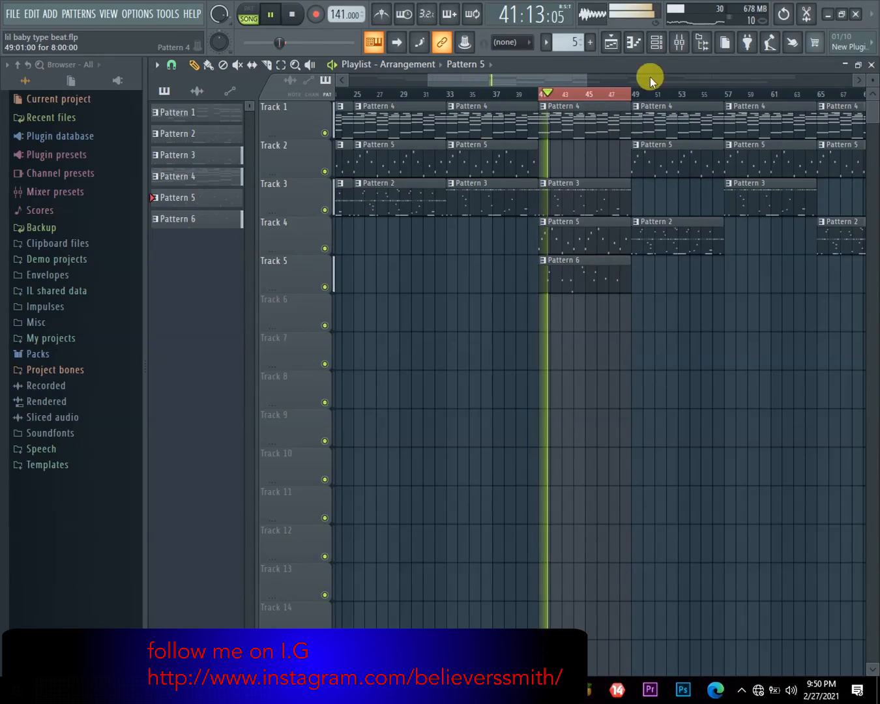
Step: Set the Master track's stereo separation to 100% merged in the mixer and play the loop in mono
left_click(633, 42)
left_click(695, 45)
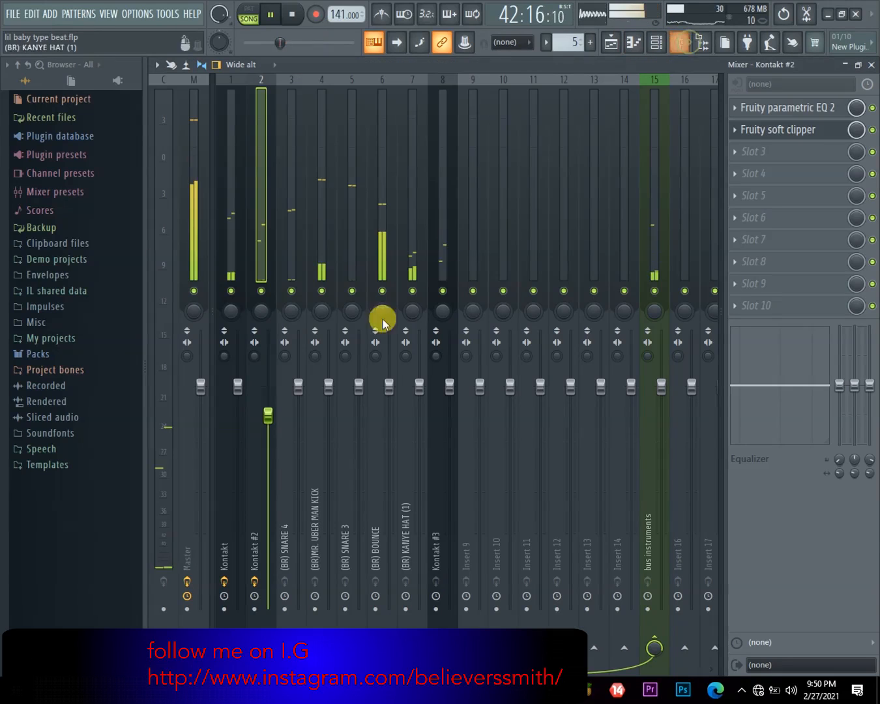
key("space")
left_click_drag(195, 353, 186, 357)
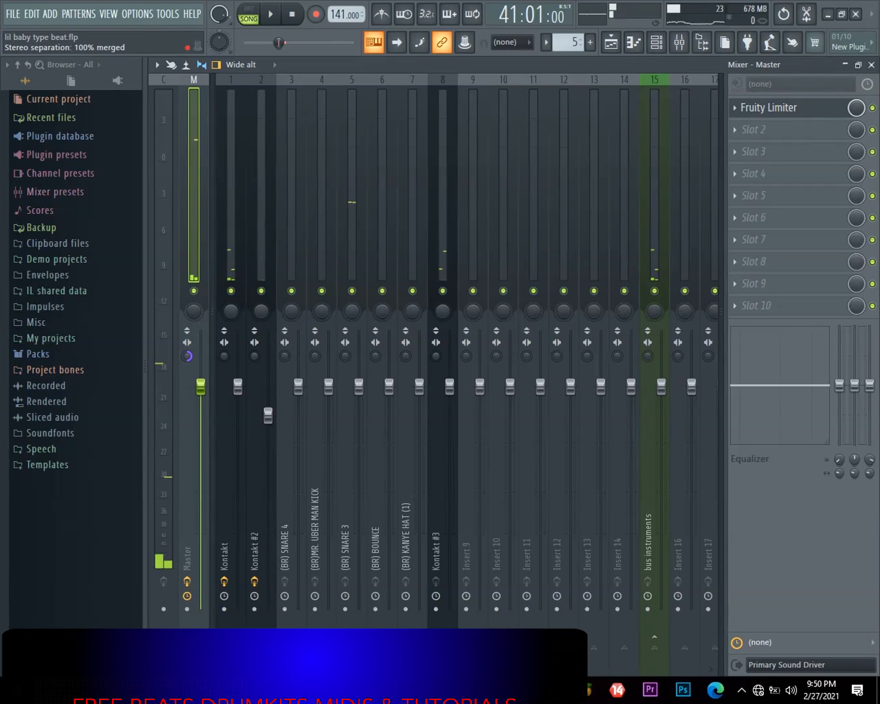
key("space")
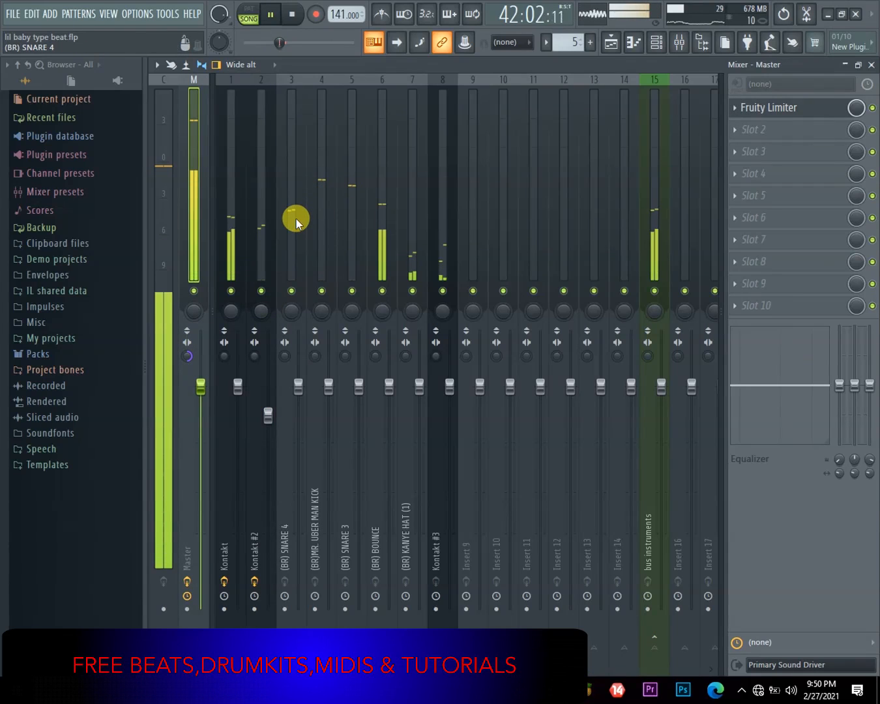
Step: Set the Kontakt #3 channel volume to 59% (-10.2 dB) while the loop plays, stop playback and return to the mixer
left_click(296, 221)
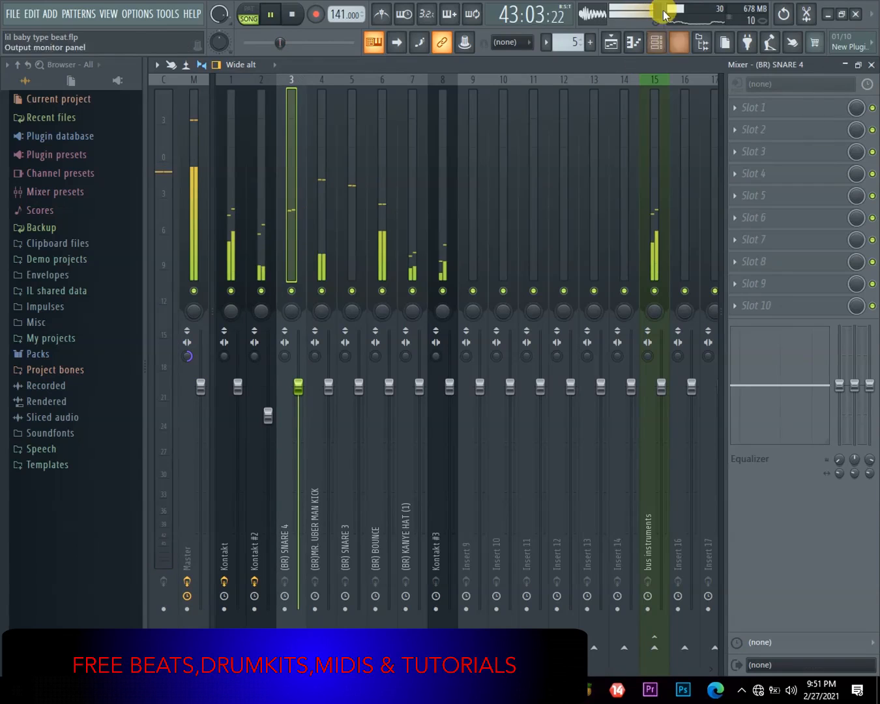
left_click(657, 43)
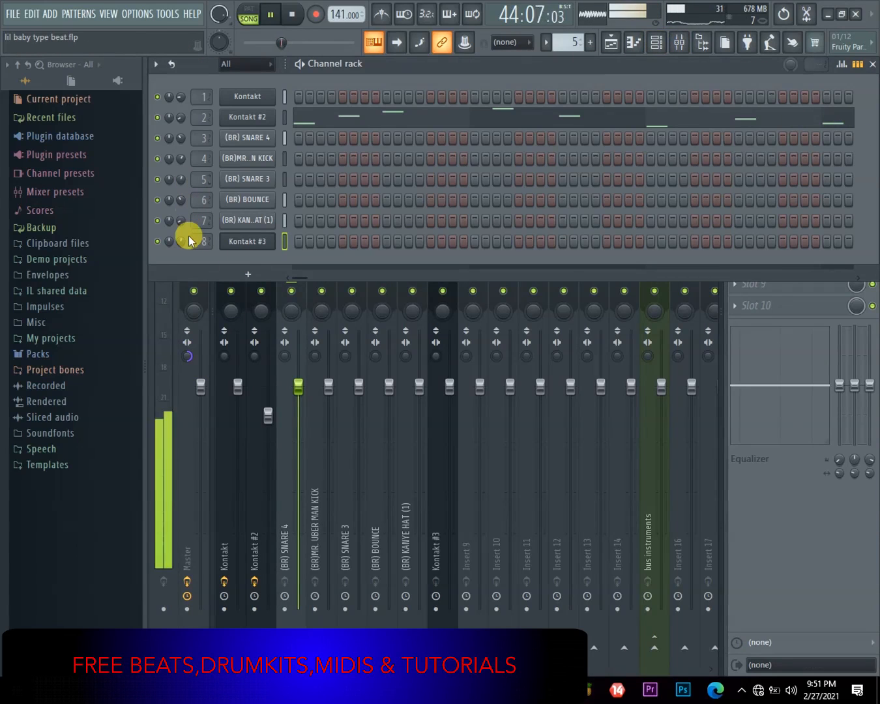
left_click_drag(180, 242, 180, 245)
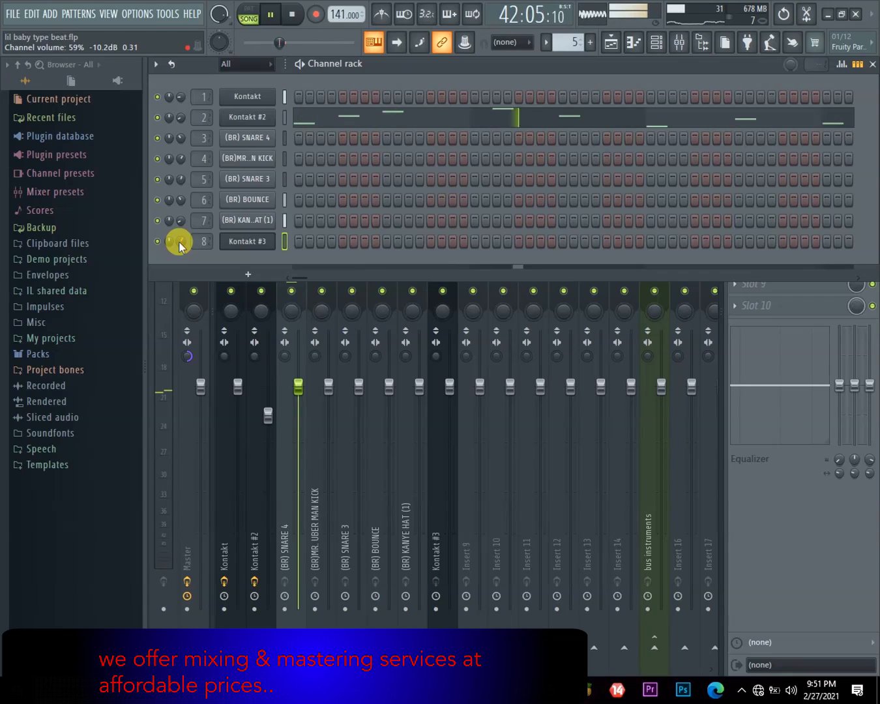
key("space")
left_click(679, 44)
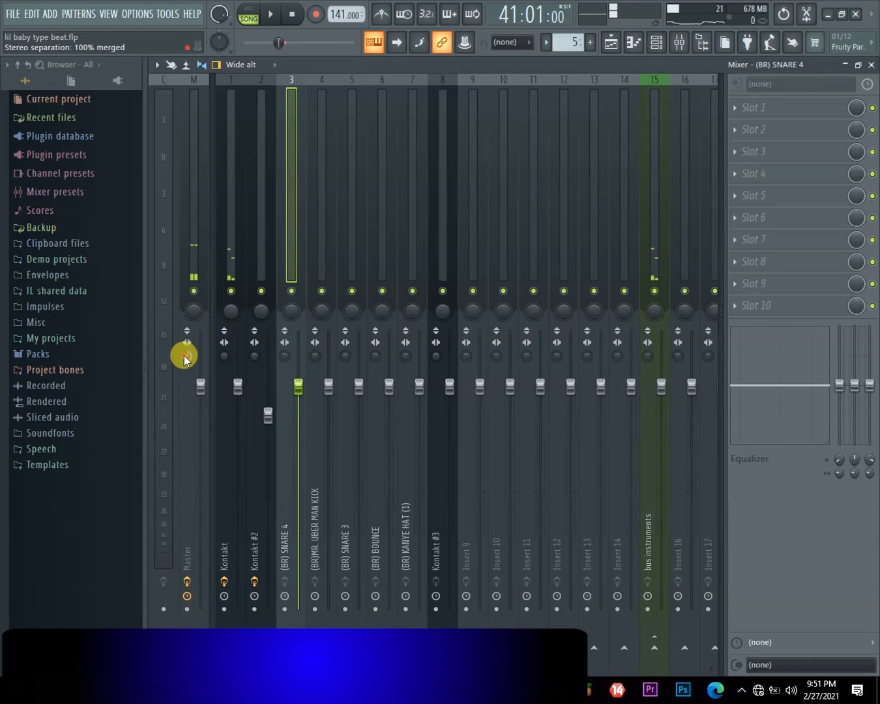
Step: Reset the Master track's stereo separation to its default and restart song playback
right_click(184, 357)
left_click(216, 364)
key("space")
key("space")
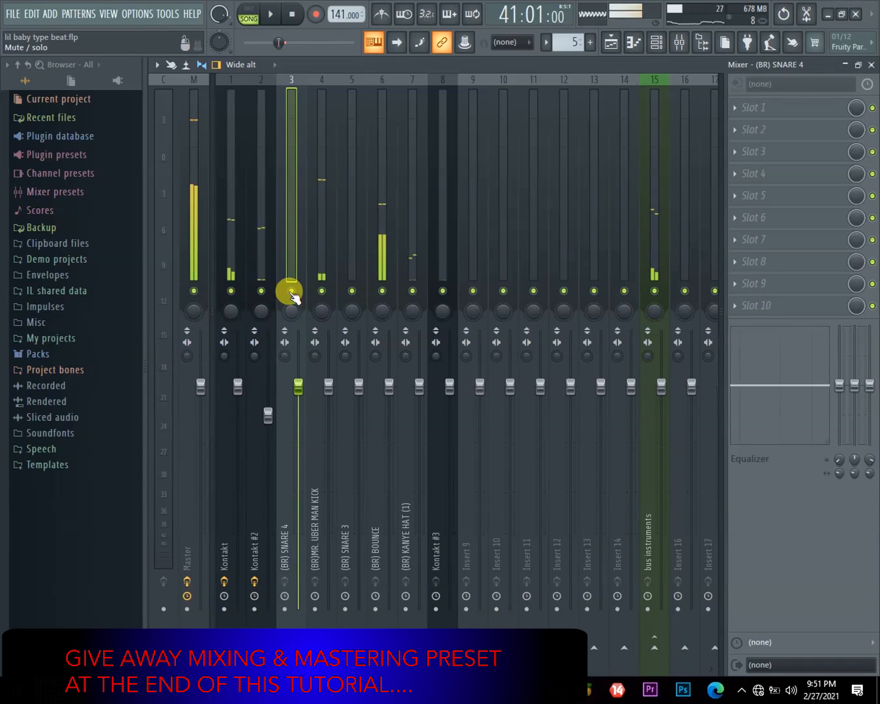
Step: Audition the (BR) SNARE 4 and (BR) BOUNCE mixer tracks in solo, one after the other
right_click(290, 291)
key("space")
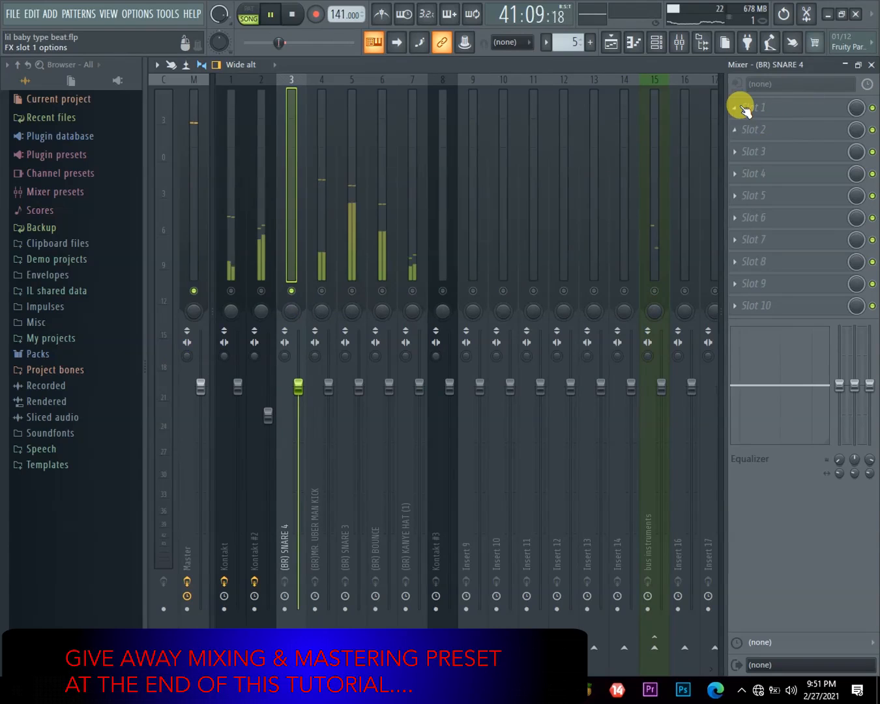
key("space")
key("space")
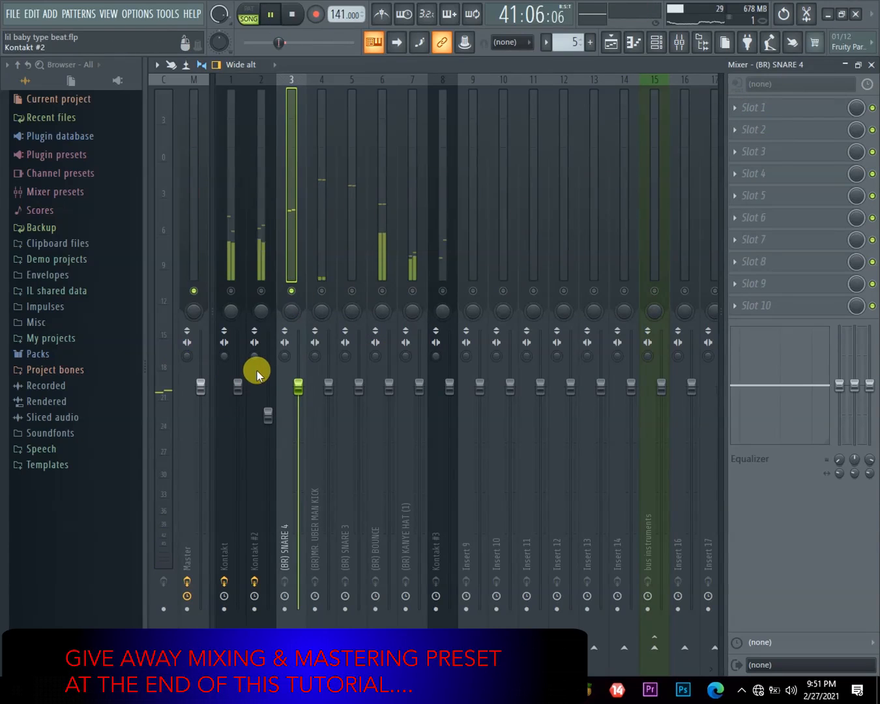
key("space")
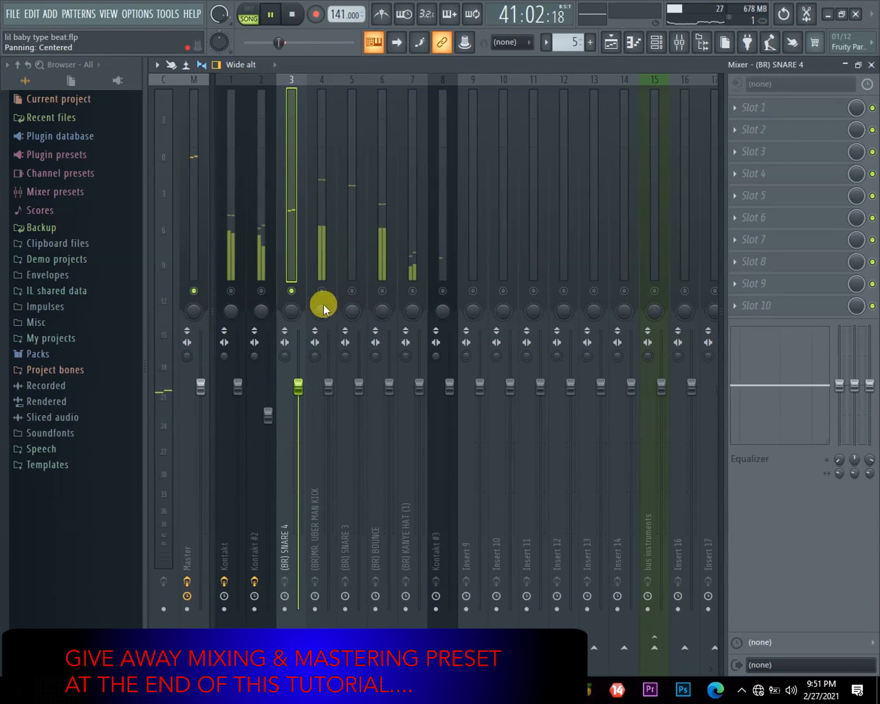
key("space")
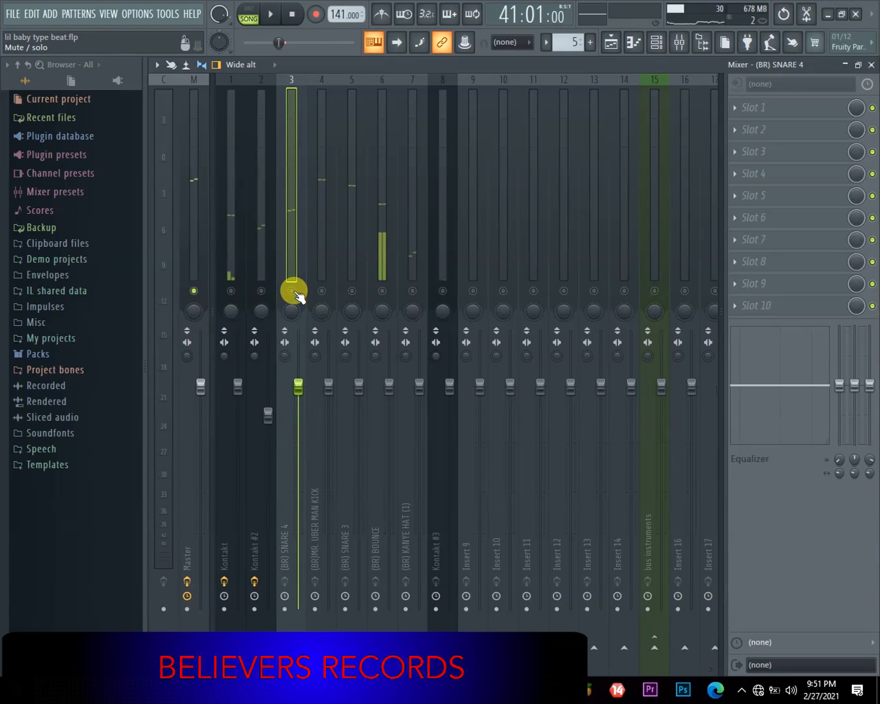
left_click(377, 287)
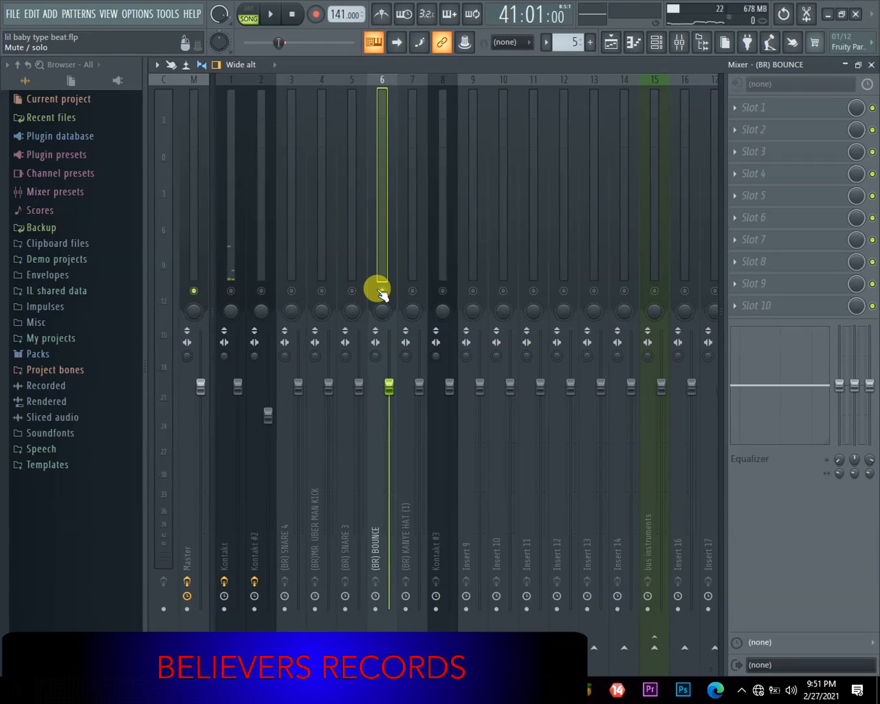
key("space")
left_click(382, 292)
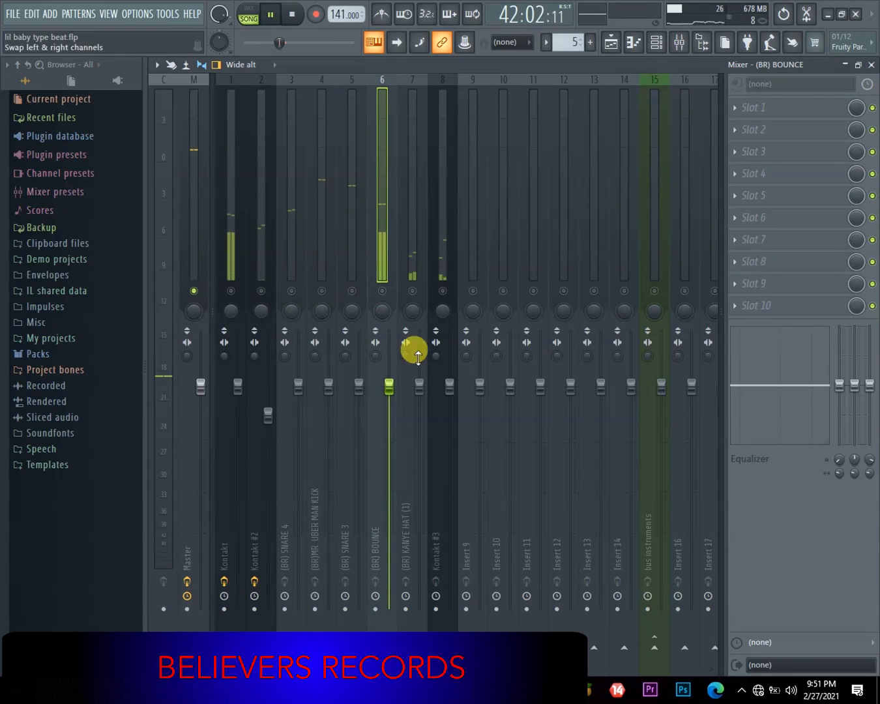
Step: Solo the Kontakt #3 mixer track and load Fruity parametric EQ 2 into its first effect slot
left_click(442, 292)
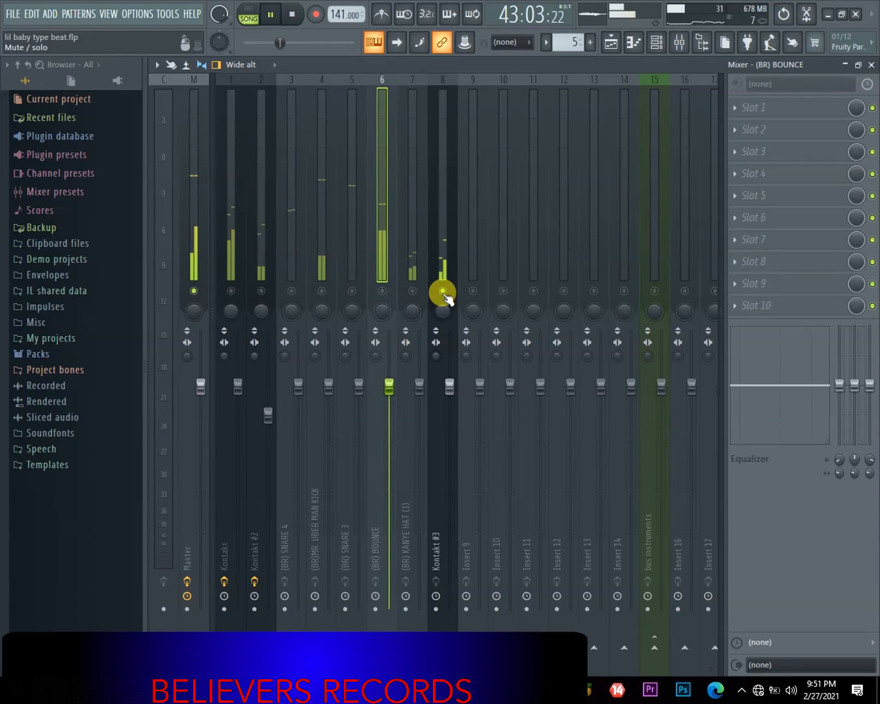
left_click(446, 247)
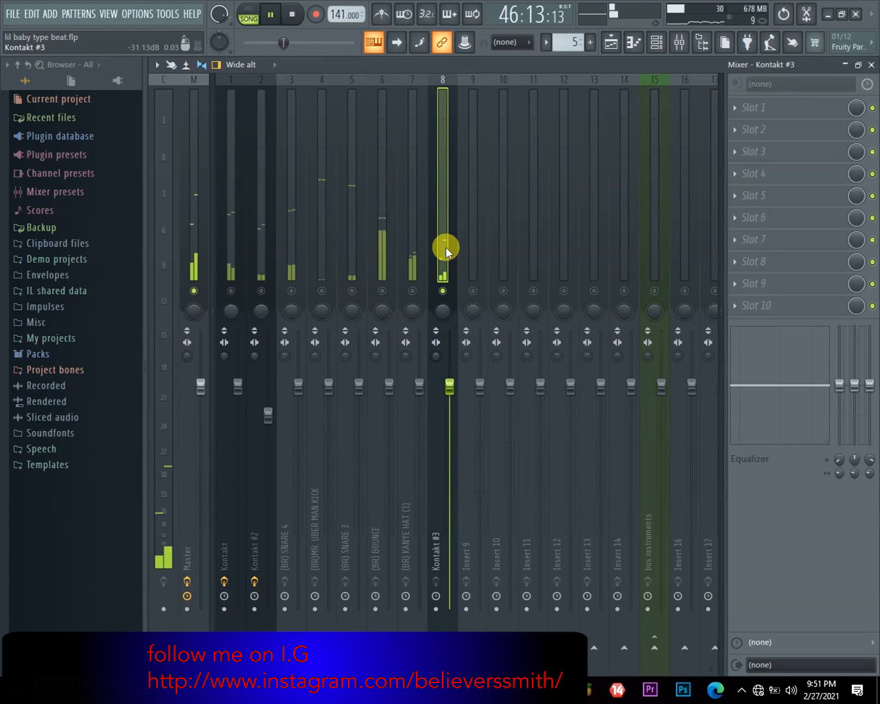
key("space")
left_click(729, 115)
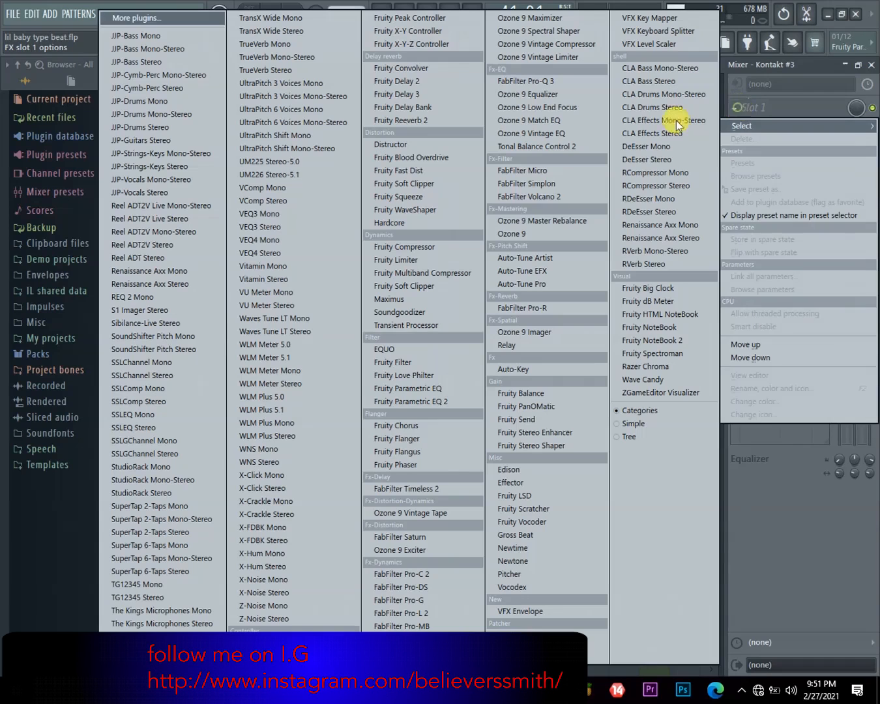
left_click(434, 400)
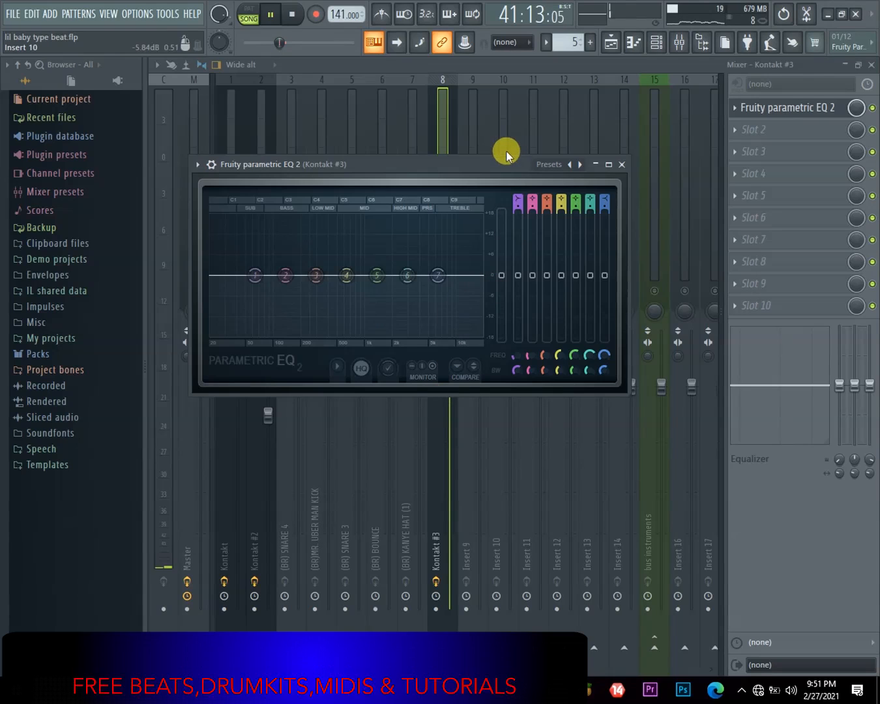
Step: Make EQ band 1 a steep high pass on Kontakt #3 with its cutoff just below 313 Hz
left_click_drag(513, 196, 522, 200)
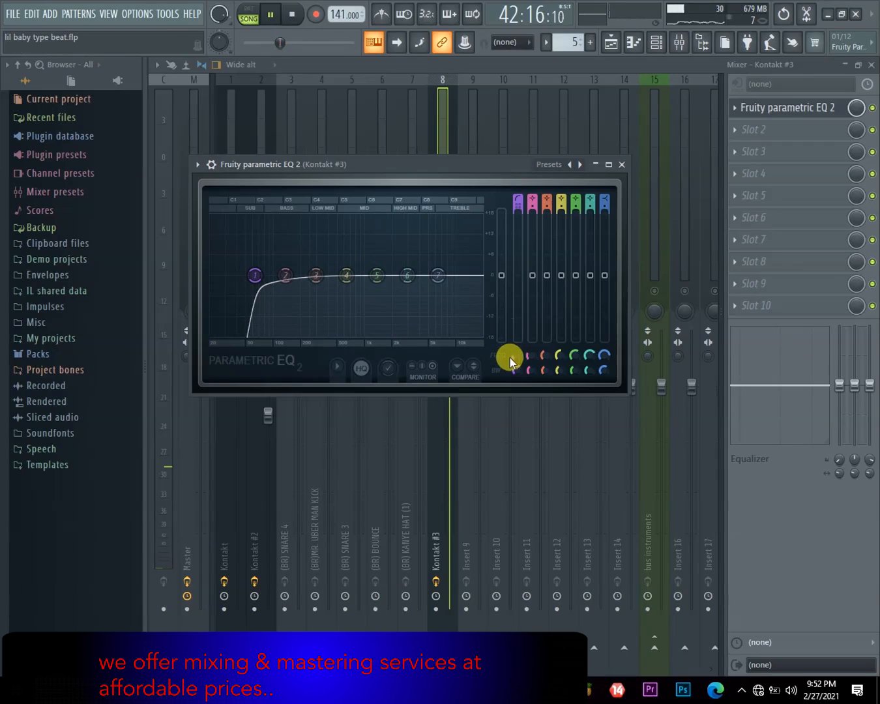
left_click_drag(515, 370, 514, 344)
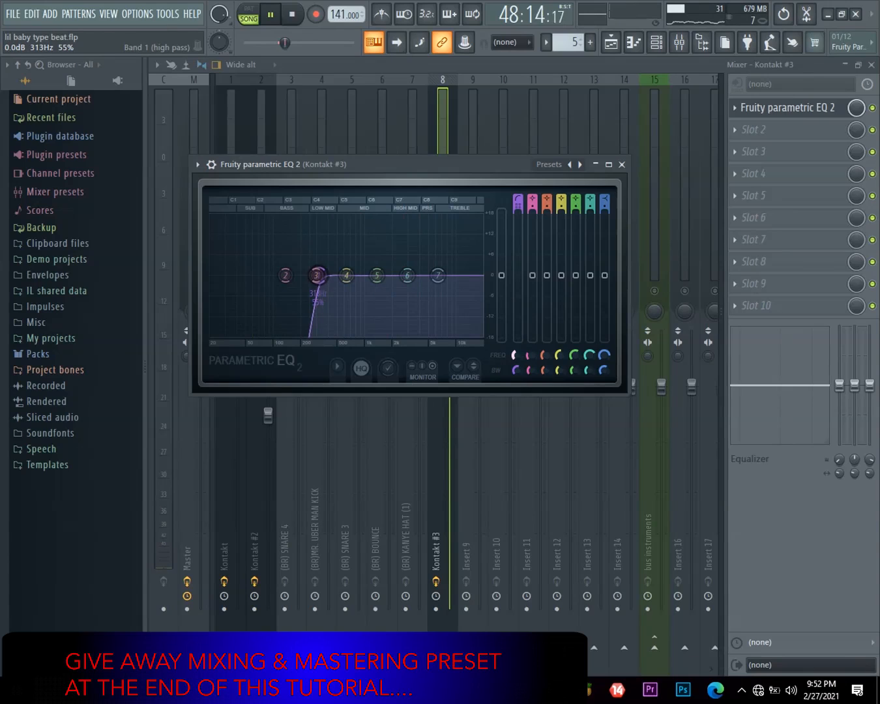
left_click(518, 355)
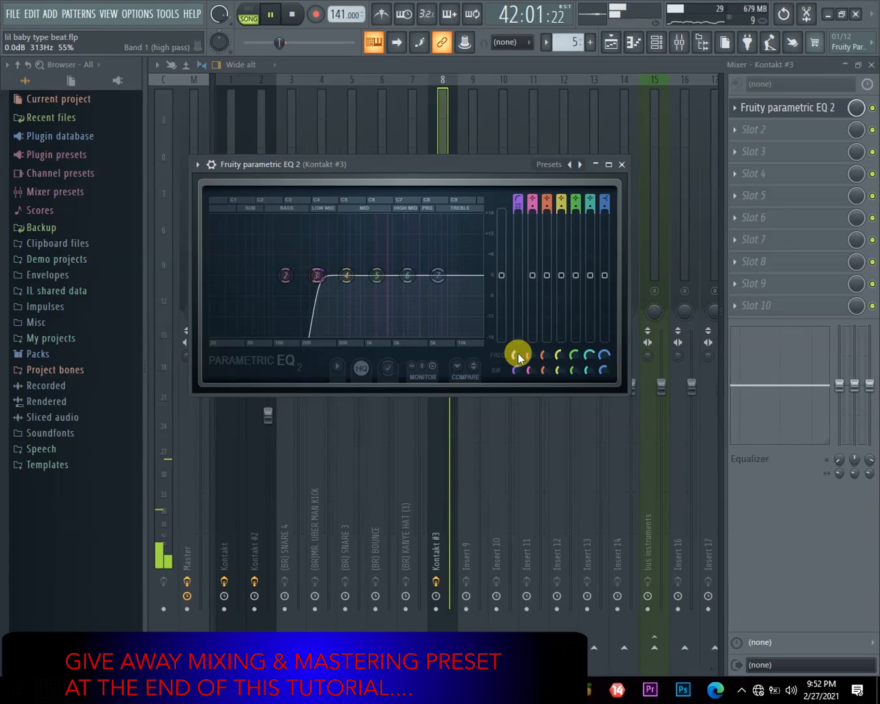
left_click_drag(516, 355, 516, 359)
Step: Boost the highs with EQ band 7 as a high shelf at 870 Hz with about 12 dB of gain
left_click_drag(449, 289, 434, 216)
mouse_move(601, 379)
left_mouse_down()
mouse_move(604, 365)
mouse_move(604, 390)
left_mouse_up()
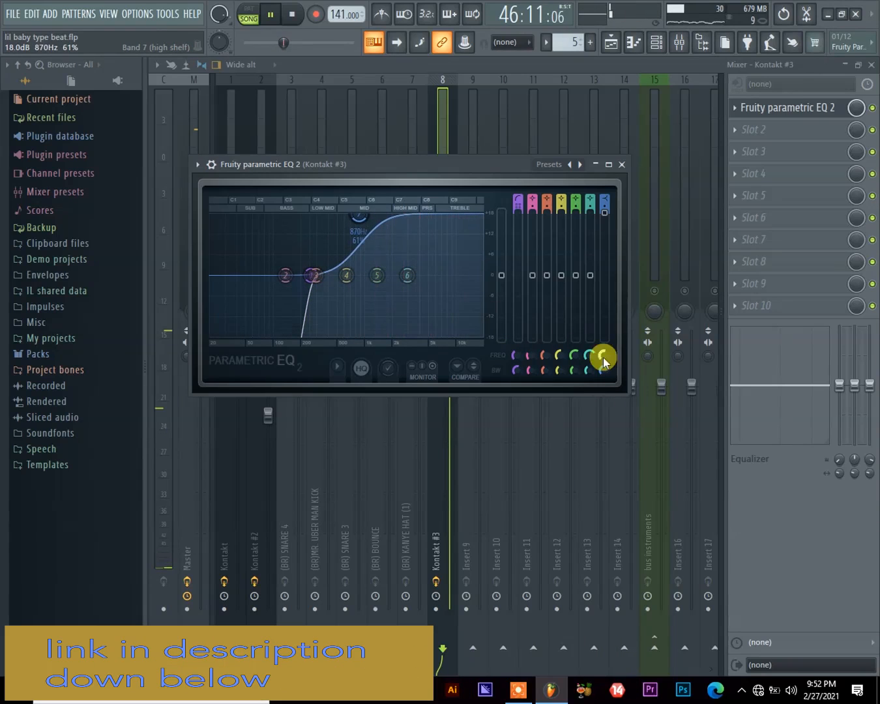
left_click_drag(604, 214, 605, 239)
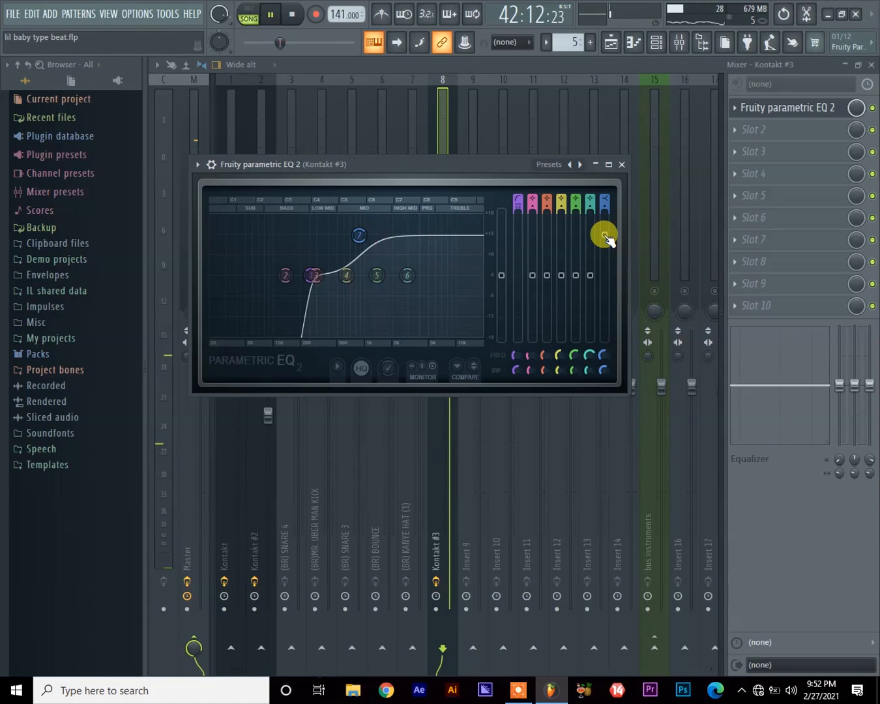
Step: Fine-tune EQ band 7's high-shelf gain by ear during playback, settle on about 11 dB, and close the EQ
key("space")
left_click_drag(605, 235, 604, 229)
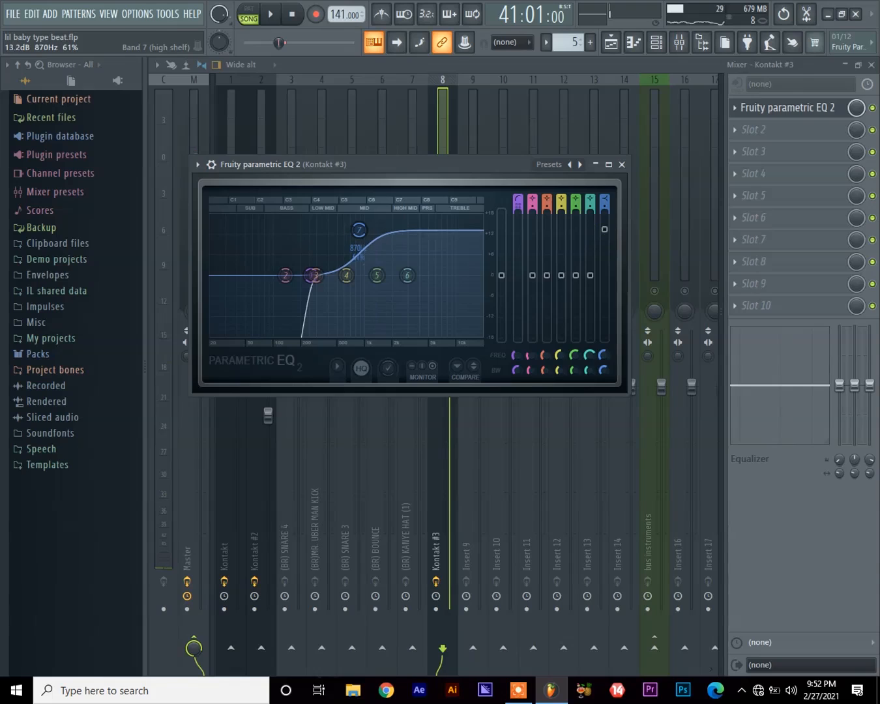
key("space")
left_click(605, 230)
key("space")
mouse_move(604, 229)
left_mouse_down()
mouse_move(606, 255)
mouse_move(604, 239)
left_mouse_up()
key("space")
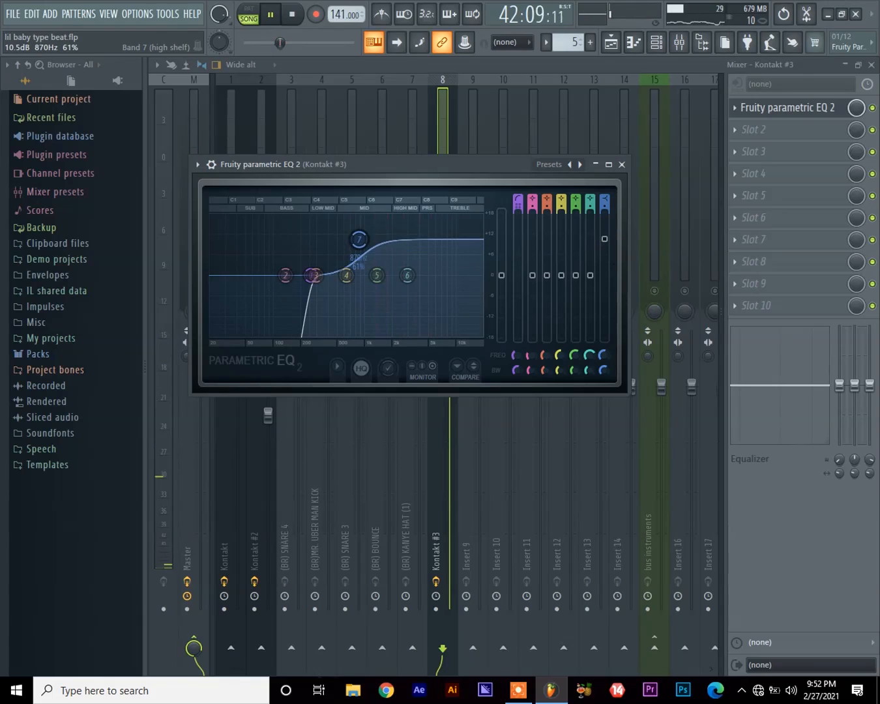
left_click(605, 239)
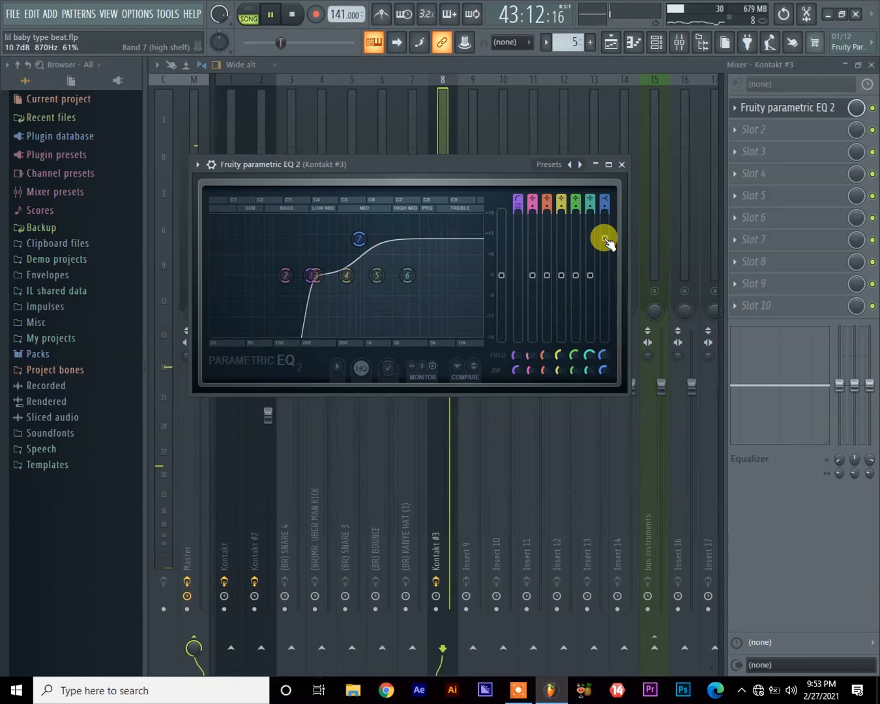
key("space")
left_click_drag(605, 239, 607, 256)
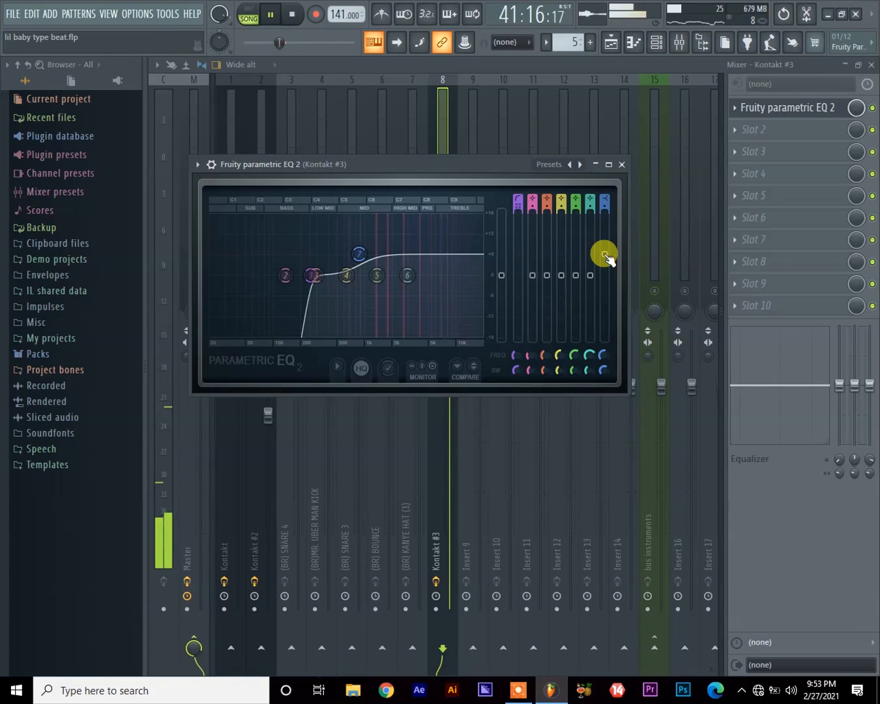
left_click_drag(606, 259, 608, 242)
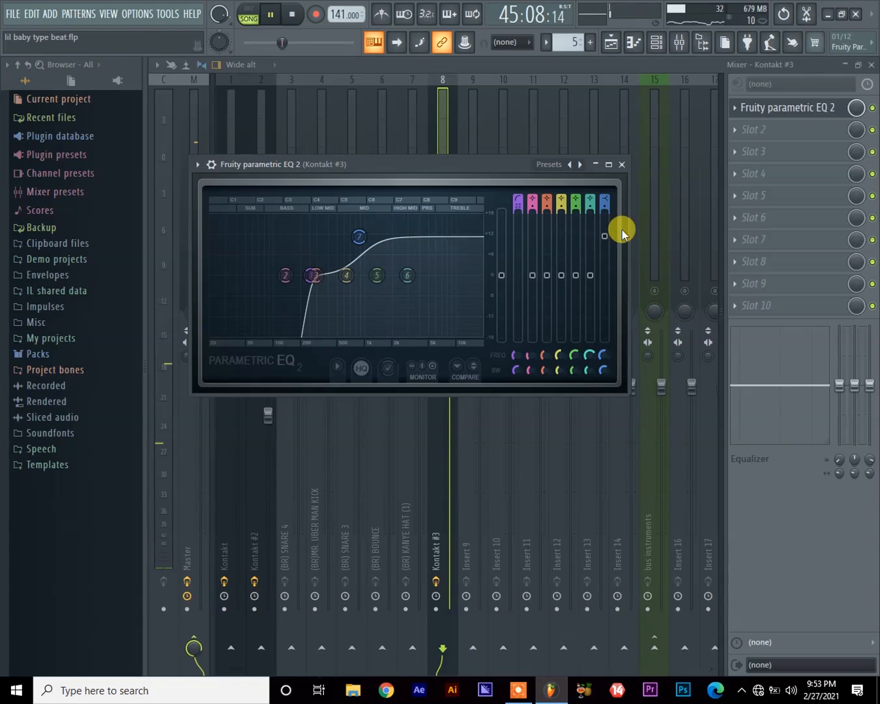
left_click(623, 165)
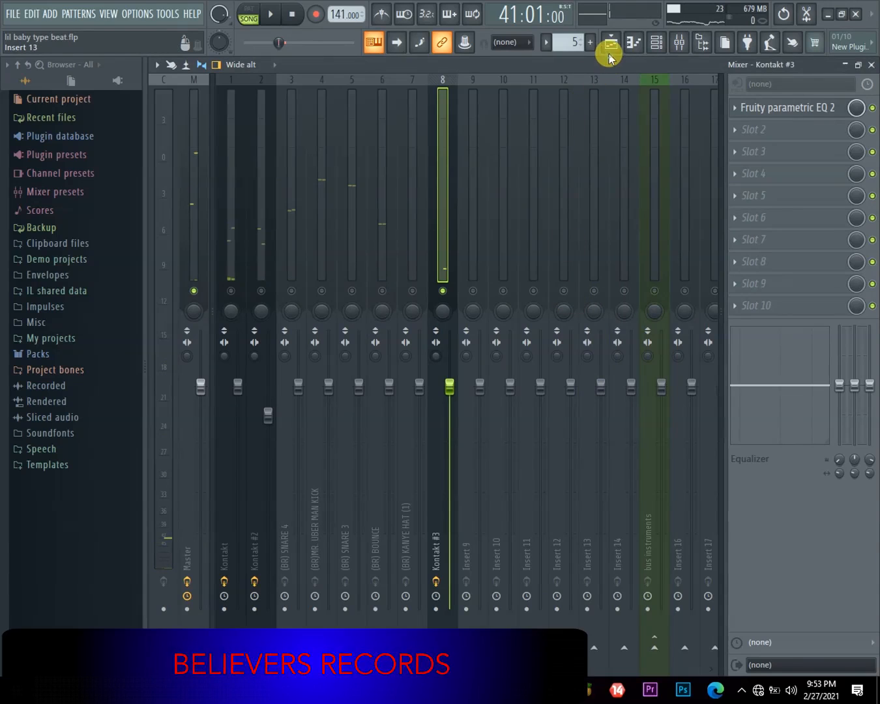
Step: Check the playlist, return to the mixer, and unsolo Kontakt #3 to play the full mix
left_click(609, 43)
key("space")
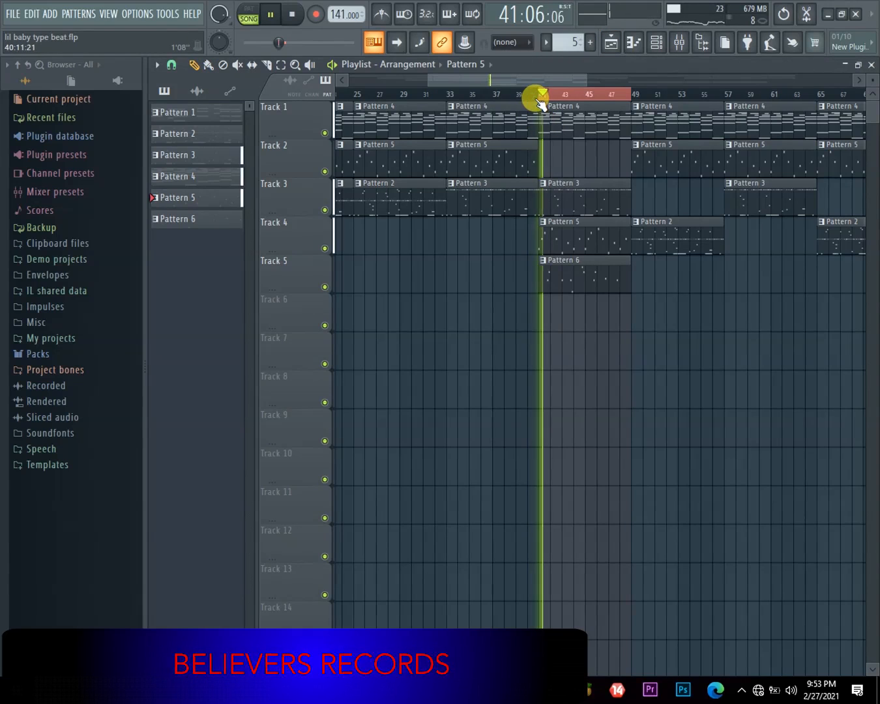
key("space")
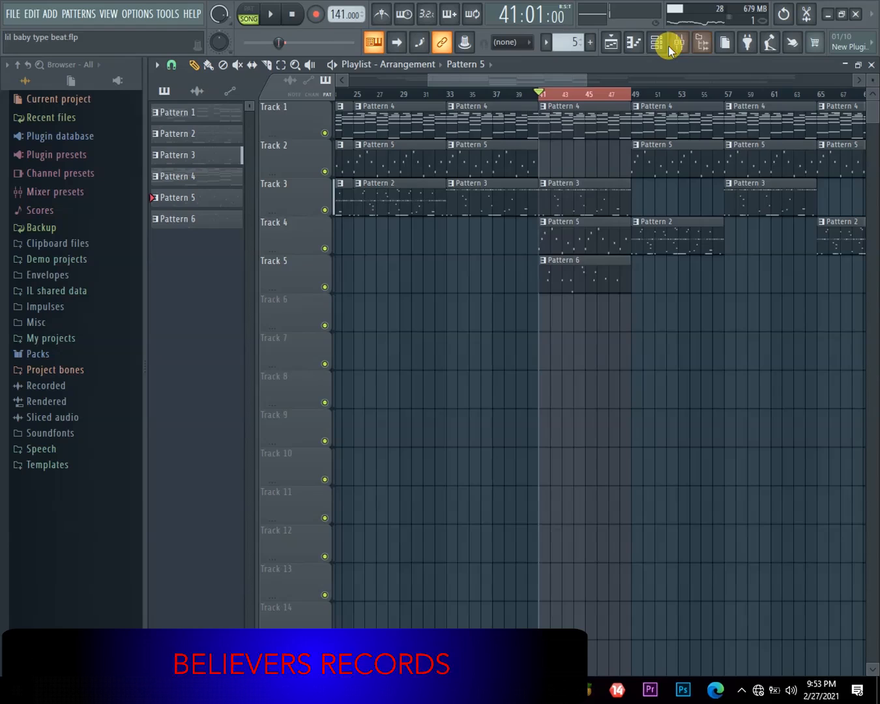
left_click(676, 41)
key("space")
key("space")
right_click(444, 291)
key("space")
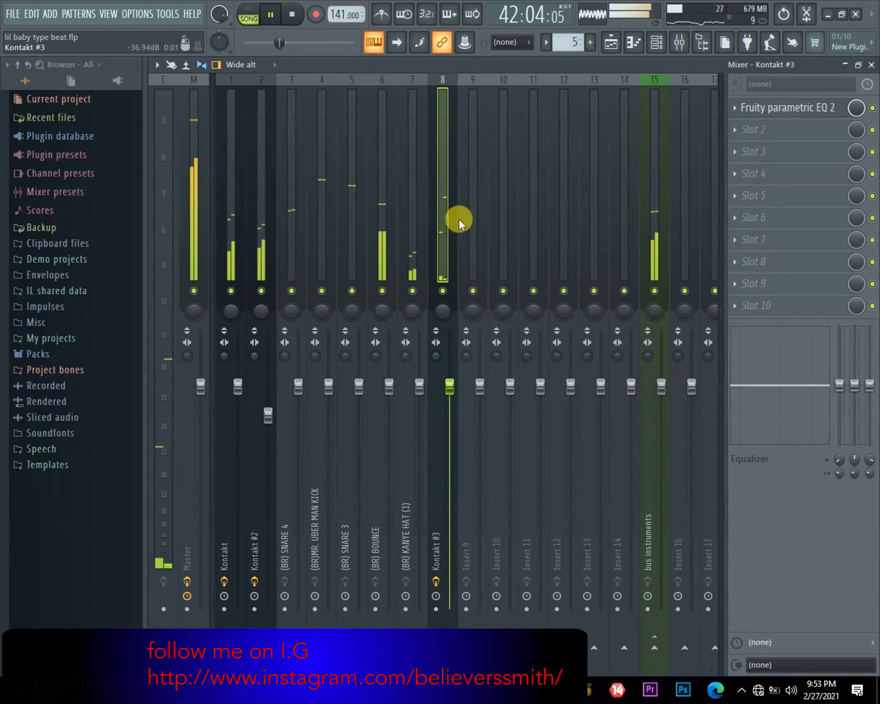
Step: Set the Master track's stereo separation to 100% merged and lower the Kontakt #3 channel volume to 37%
left_click(656, 42)
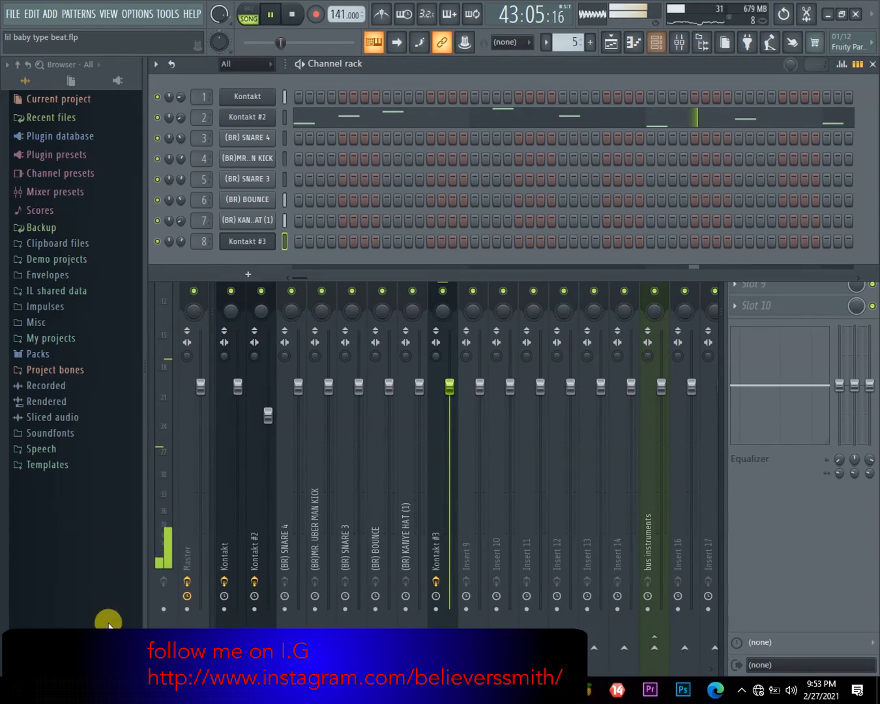
left_click_drag(185, 354, 189, 356)
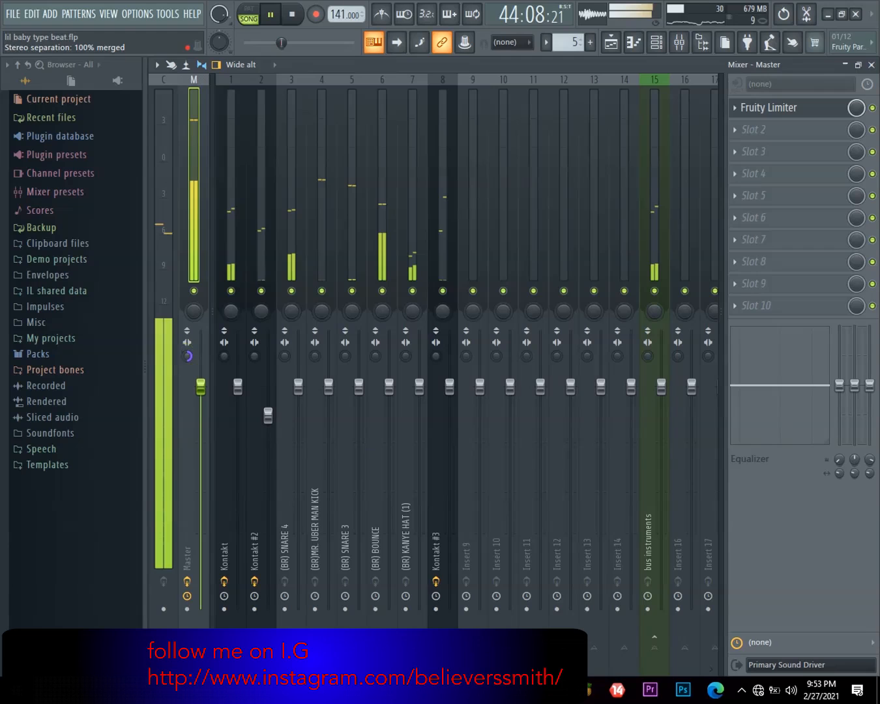
left_click(656, 42)
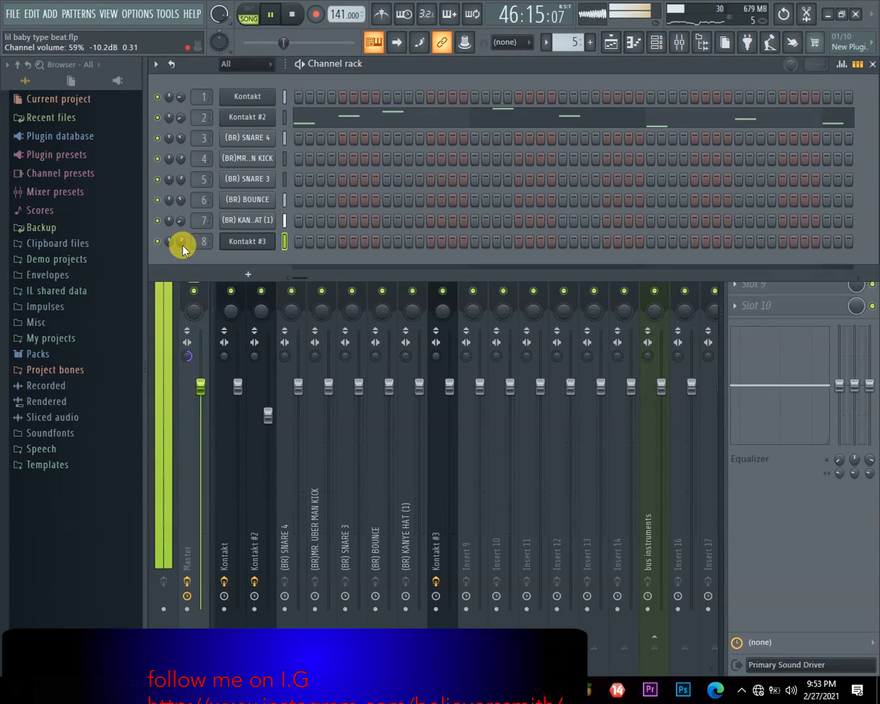
left_click_drag(182, 244, 182, 247)
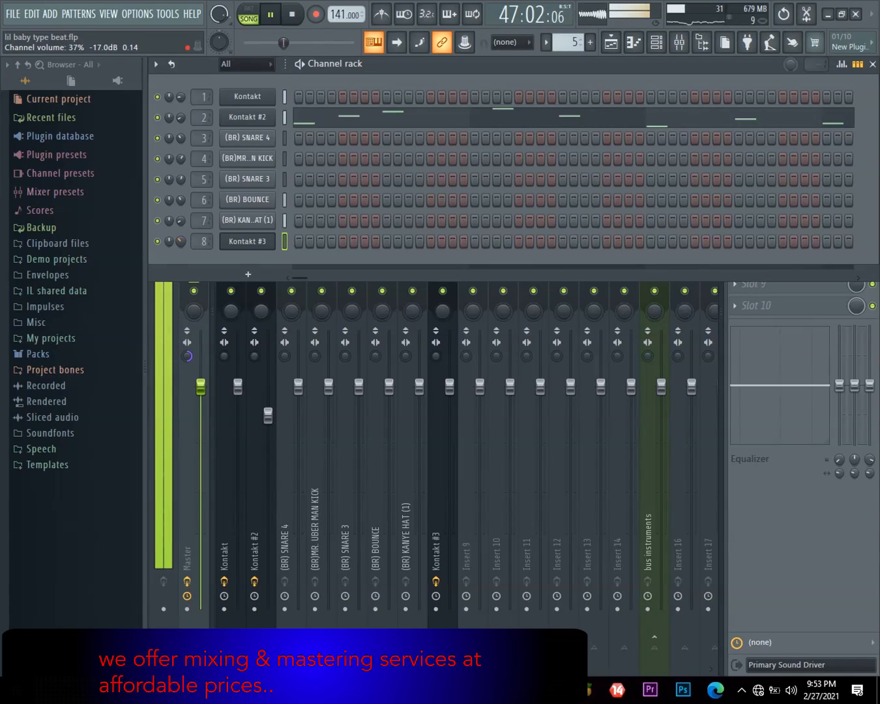
right_click(157, 244)
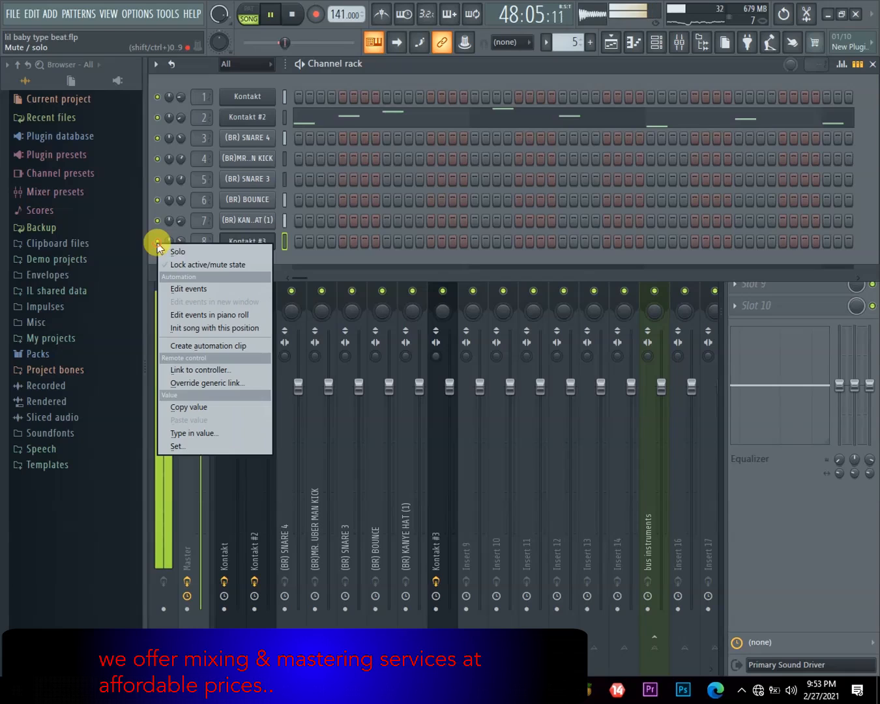
left_click(312, 258)
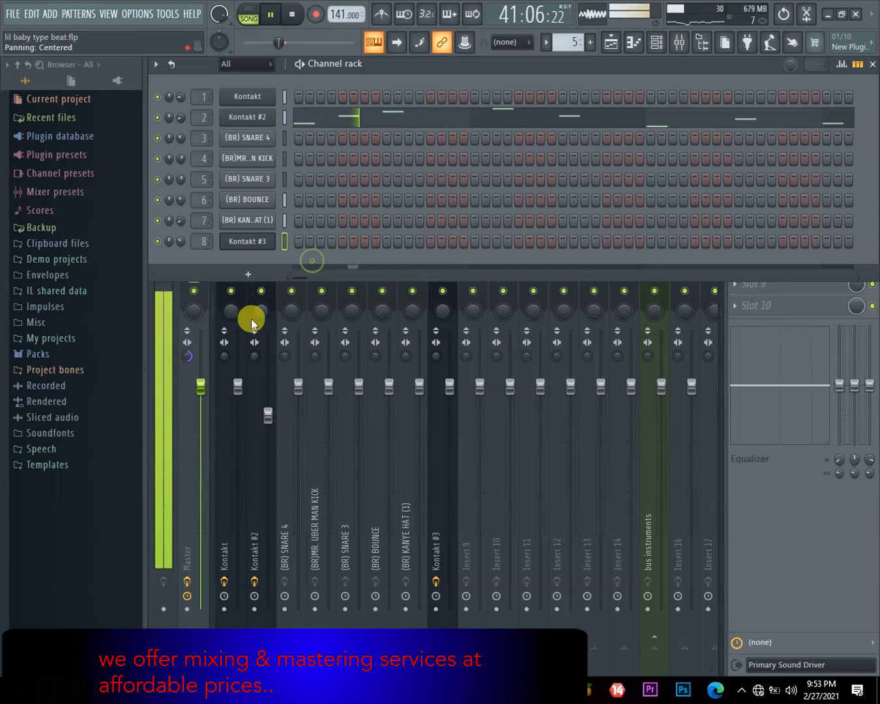
Step: Reset the Master track's stereo separation to default, select the Kontakt #3 mixer track, and stop playback
right_click(187, 352)
left_click(201, 357)
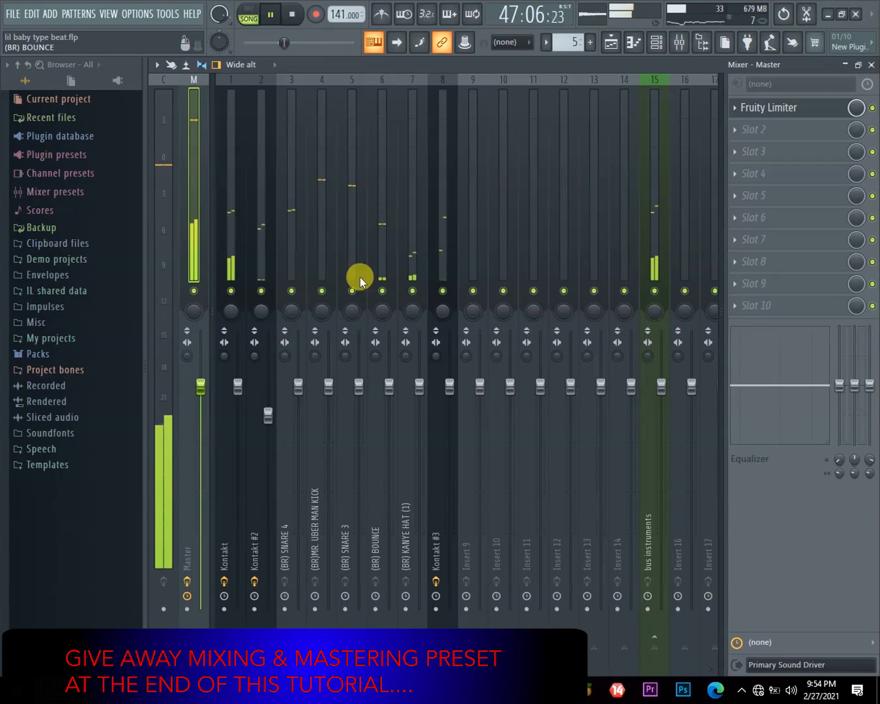
left_click(429, 241)
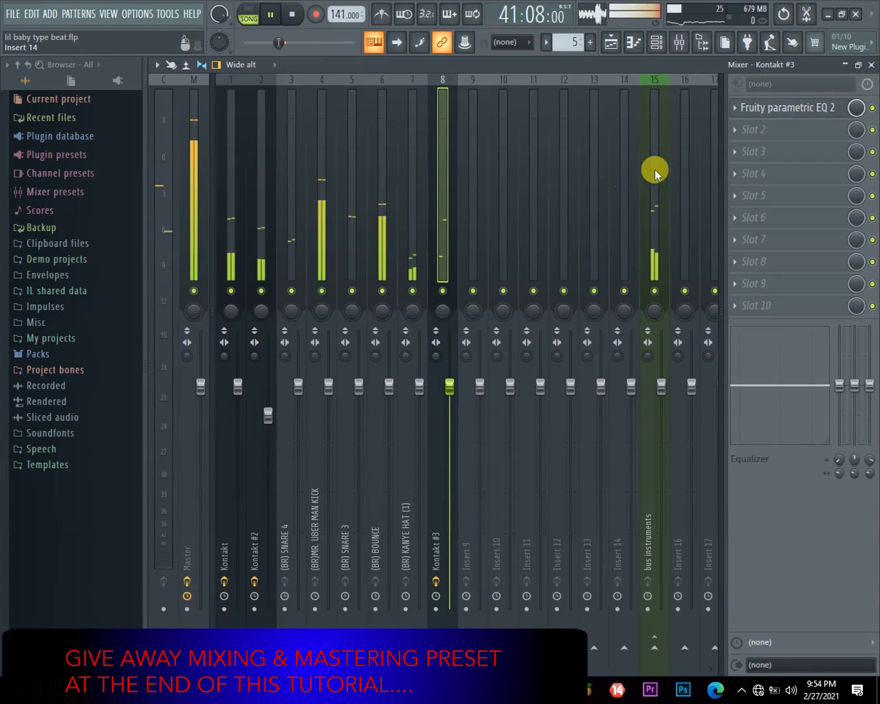
key("space")
Step: Switch playback to pattern mode and pick the Pattern 6 clip in the playlist to audition it
left_click(249, 11)
key("space")
key("space")
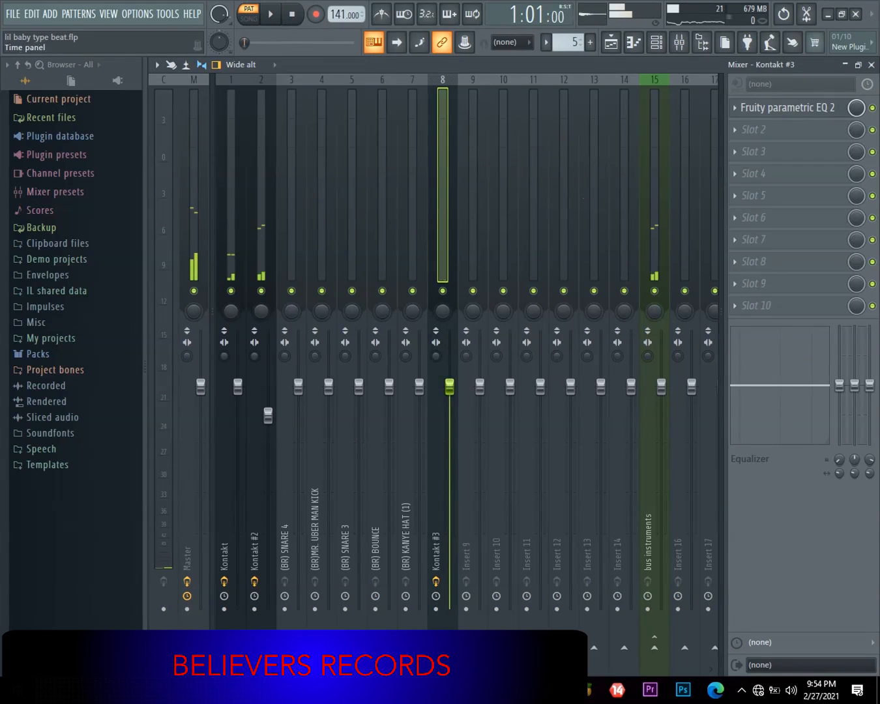
left_click(633, 42)
left_click(610, 41)
left_click(567, 257)
key("space")
Step: Return to the mixer and load Fruity Soft Clipper into slot 2 of the Kontakt #3 track, briefly auditioning the pattern
left_click(679, 43)
key("space")
left_click(736, 131)
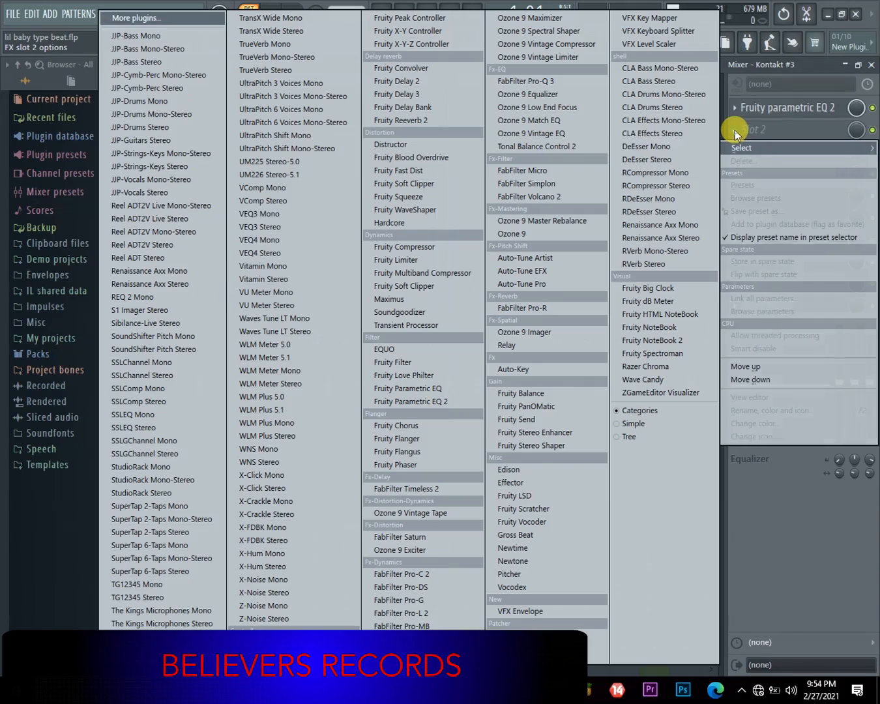
left_click(410, 287)
left_click_drag(288, 183, 360, 181)
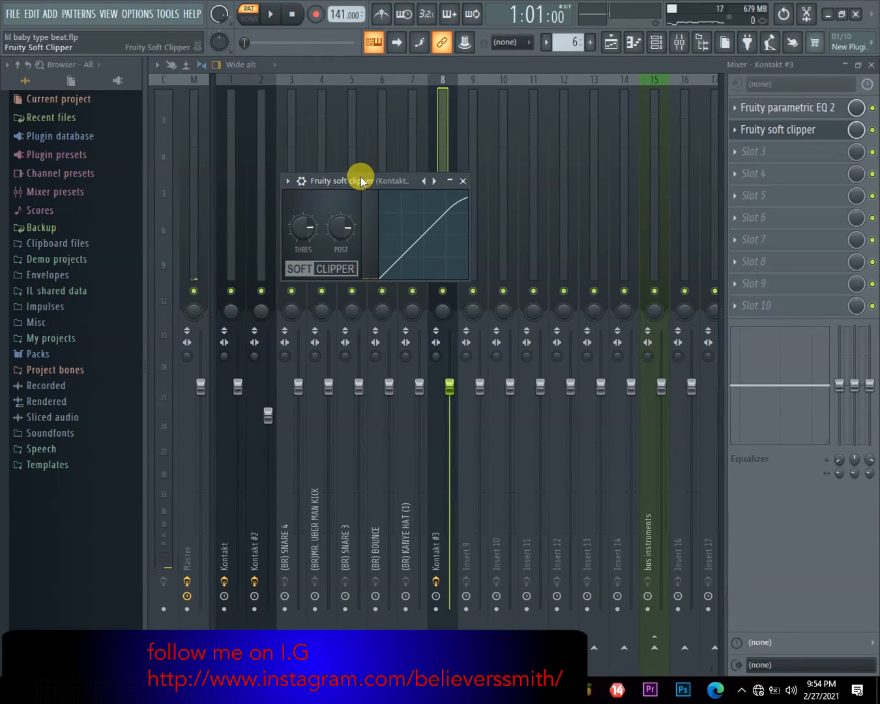
key("space")
key("space")
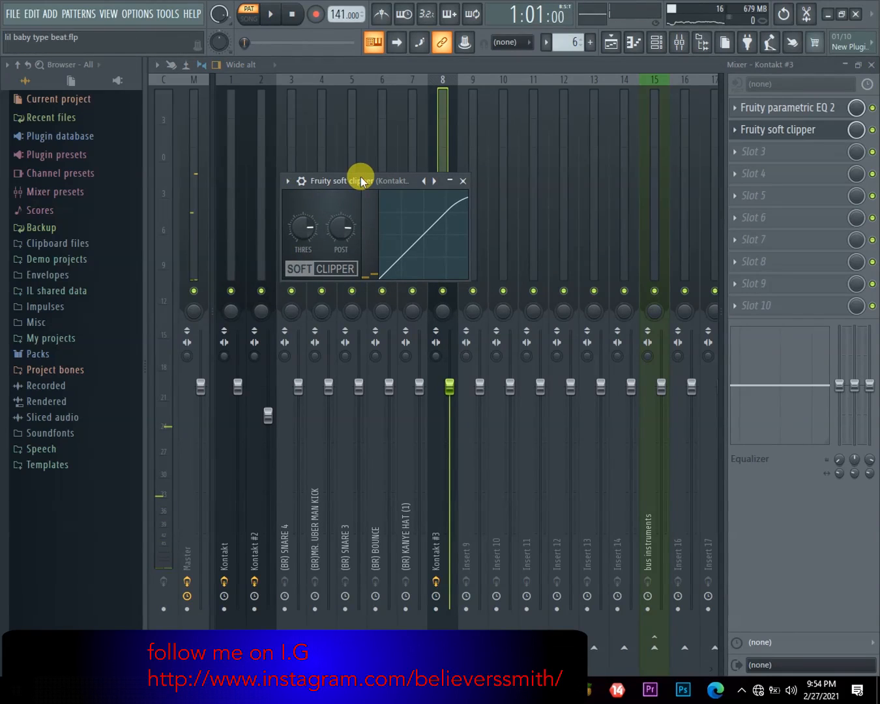
Step: Lower the soft clipper's threshold in stages to near its minimum while auditioning the Kontakt #3 pattern
left_click(279, 16)
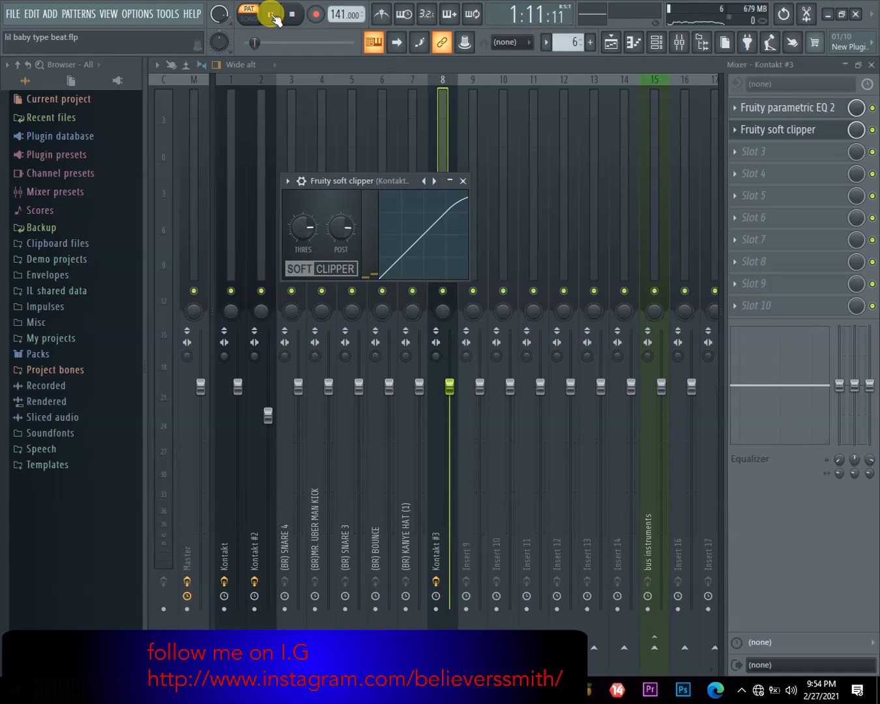
key("space")
left_click_drag(303, 227, 303, 267)
key("space")
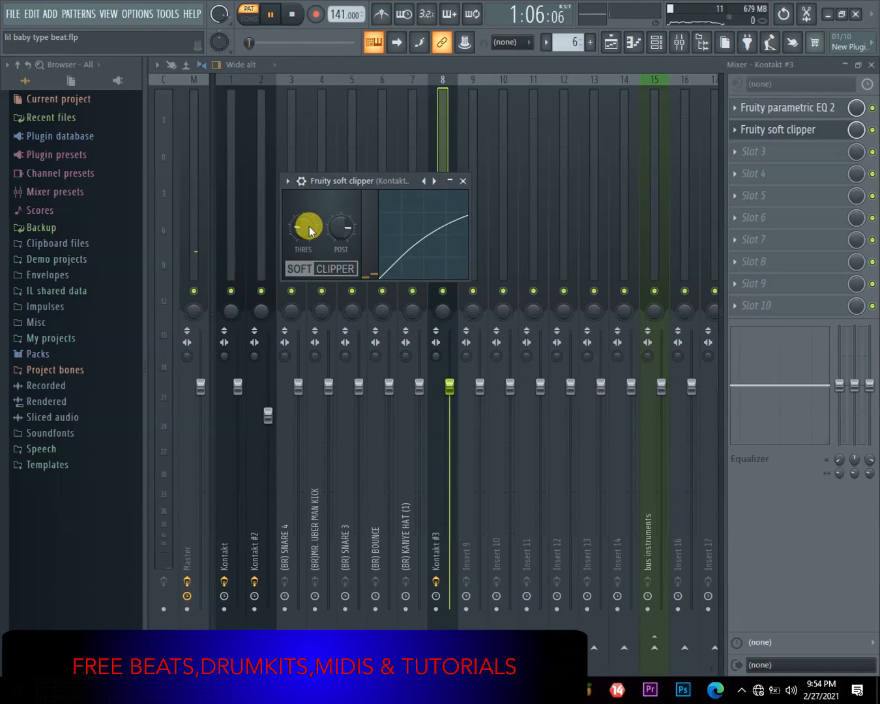
key("space")
left_click_drag(309, 226, 309, 249)
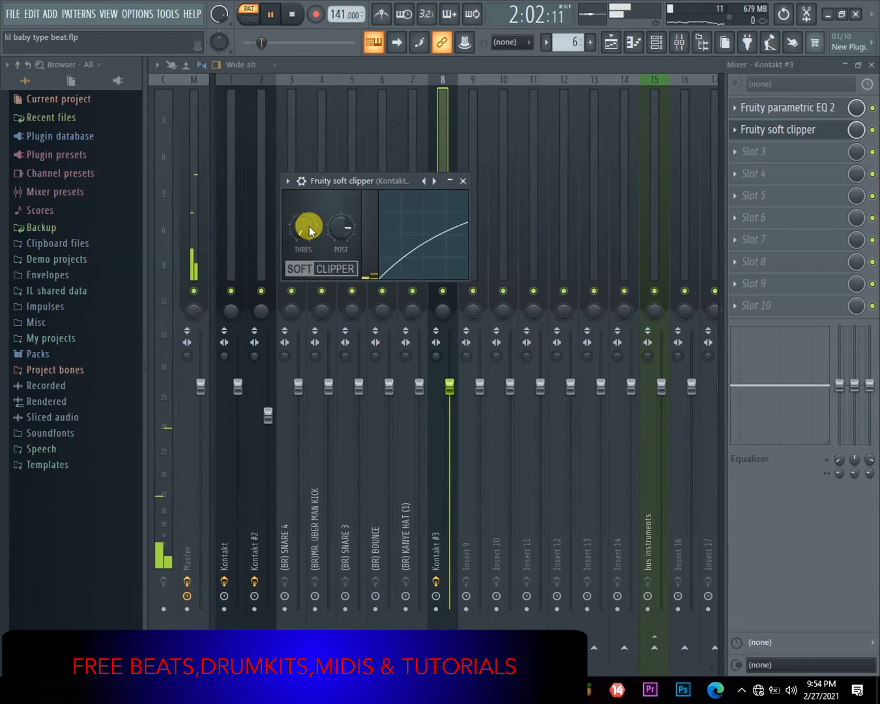
key("space")
left_click_drag(309, 226, 309, 233)
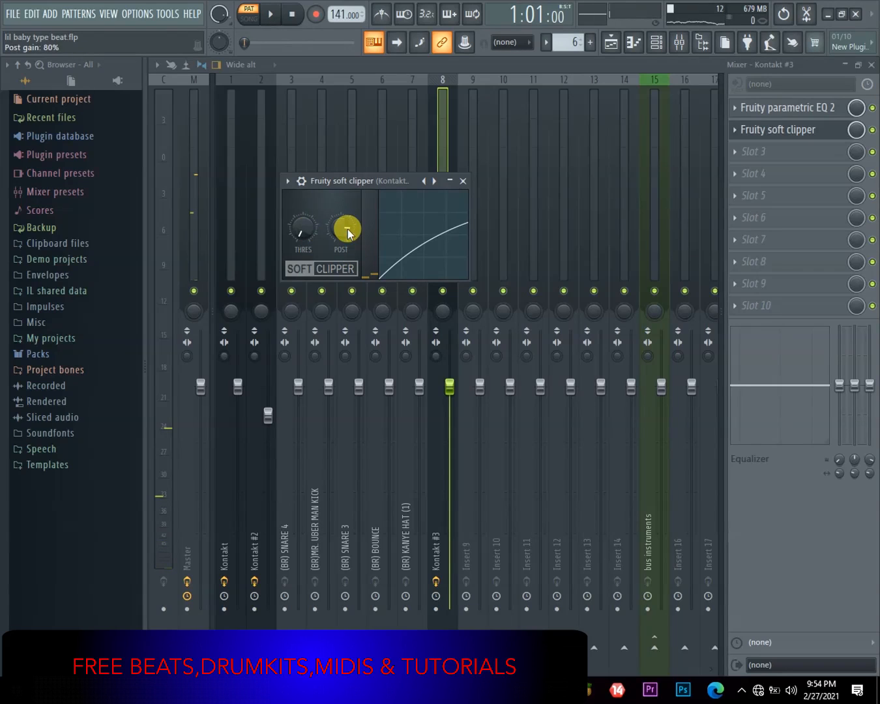
Step: Raise the soft clipper's post gain slightly above 80% while auditioning, and close the plugin window
key("space")
left_click_drag(349, 234, 349, 232)
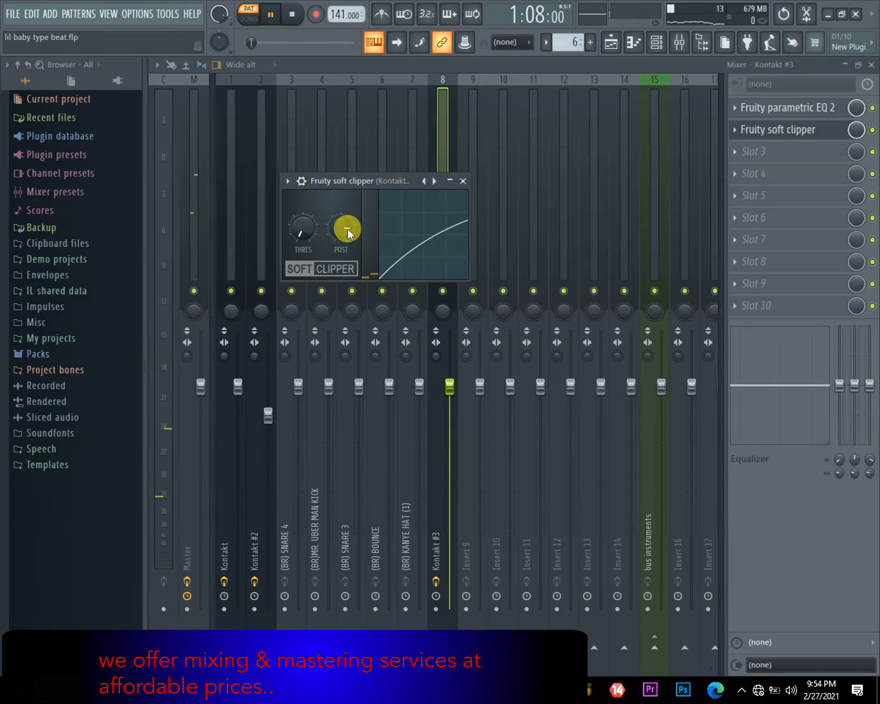
key("space")
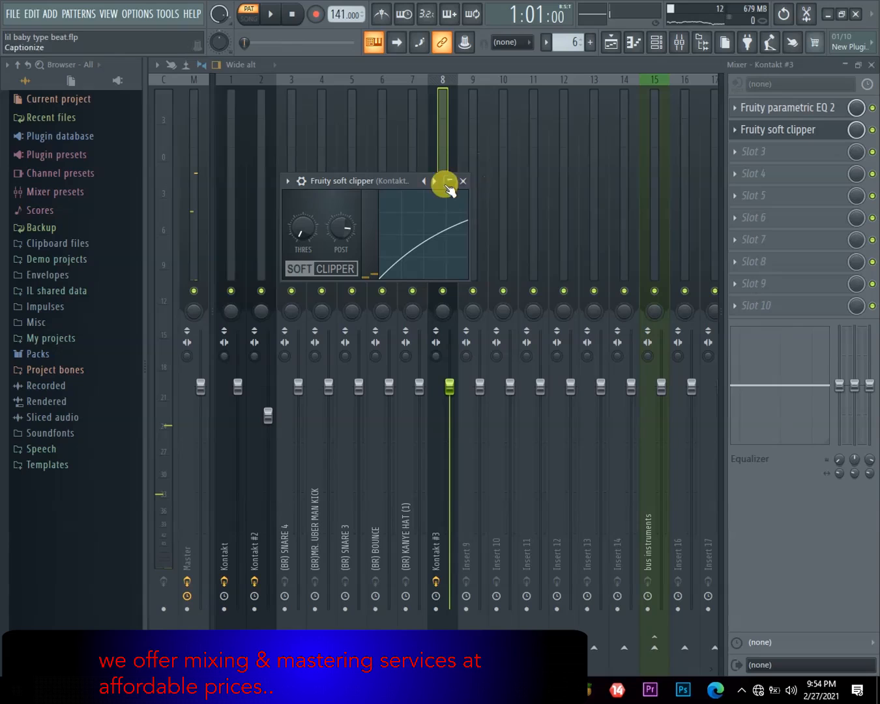
left_click(463, 181)
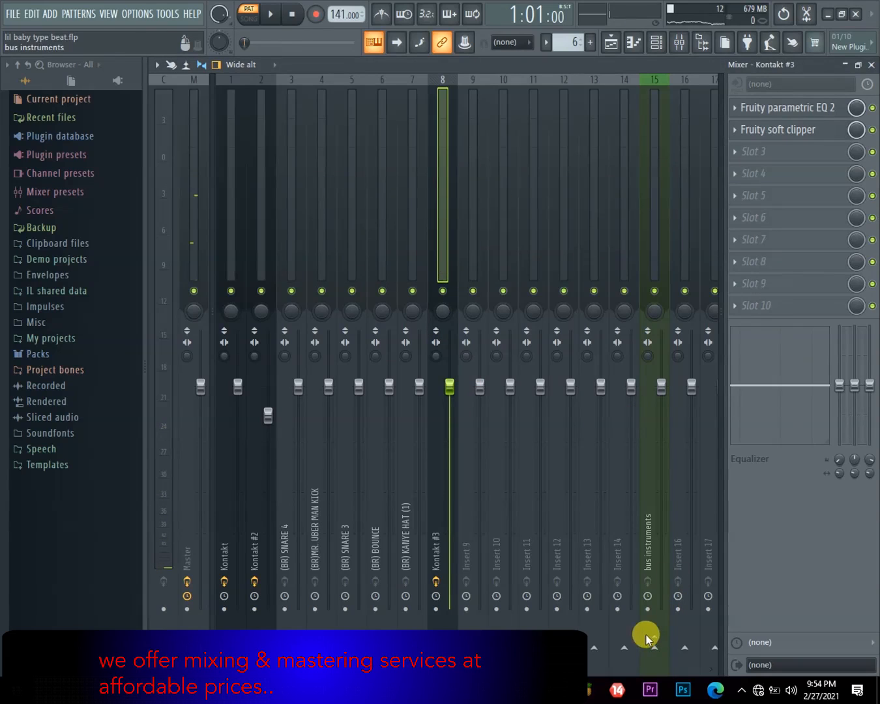
Step: Route Kontakt #3 to the bus instruments track only, and check the routing of Kontakt #2 and Kontakt
right_click(654, 648)
left_click(689, 624)
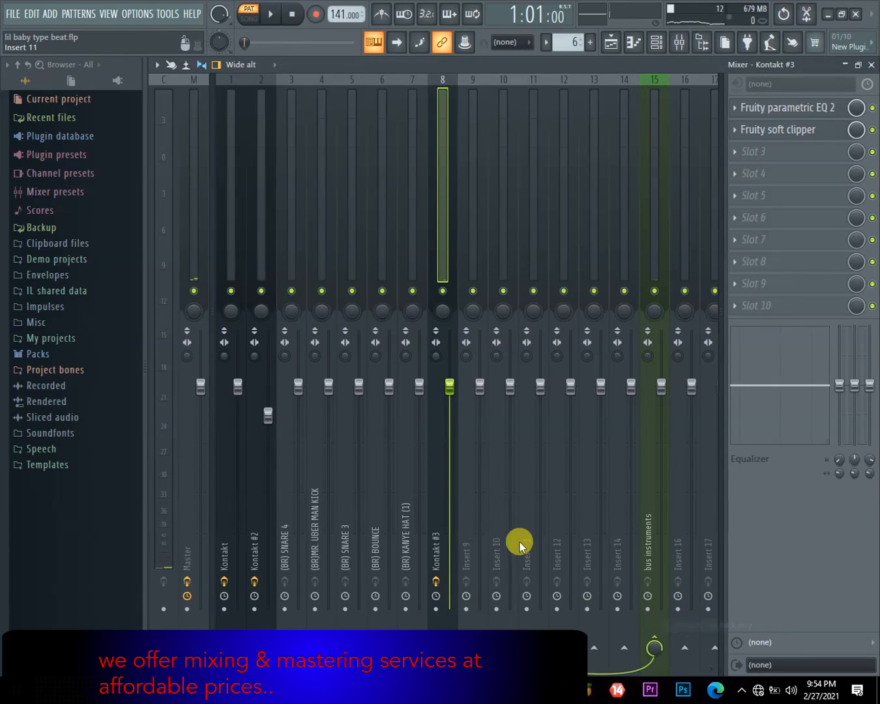
left_click(263, 255)
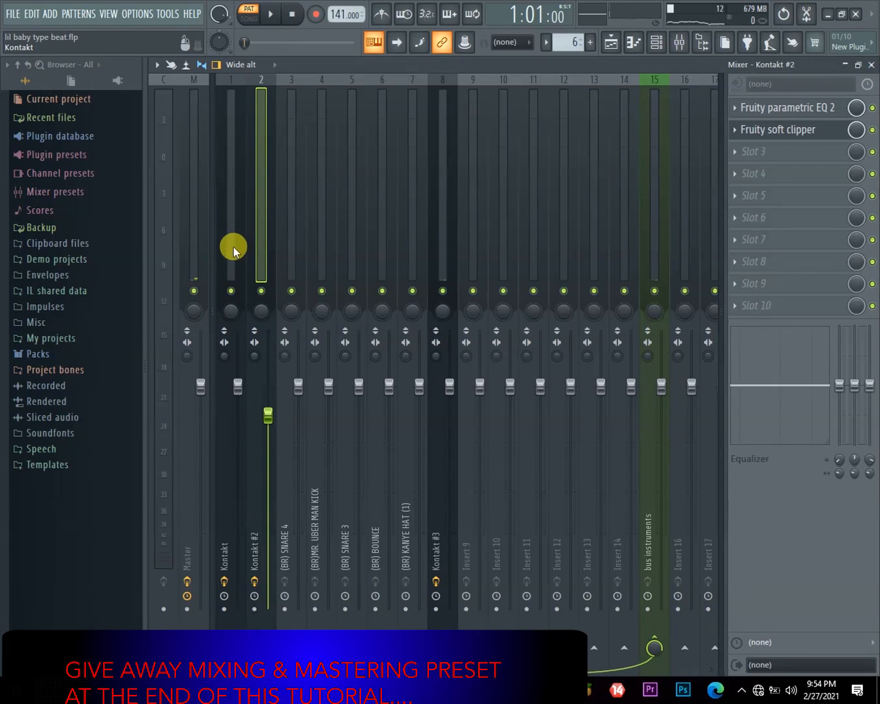
left_click(232, 248)
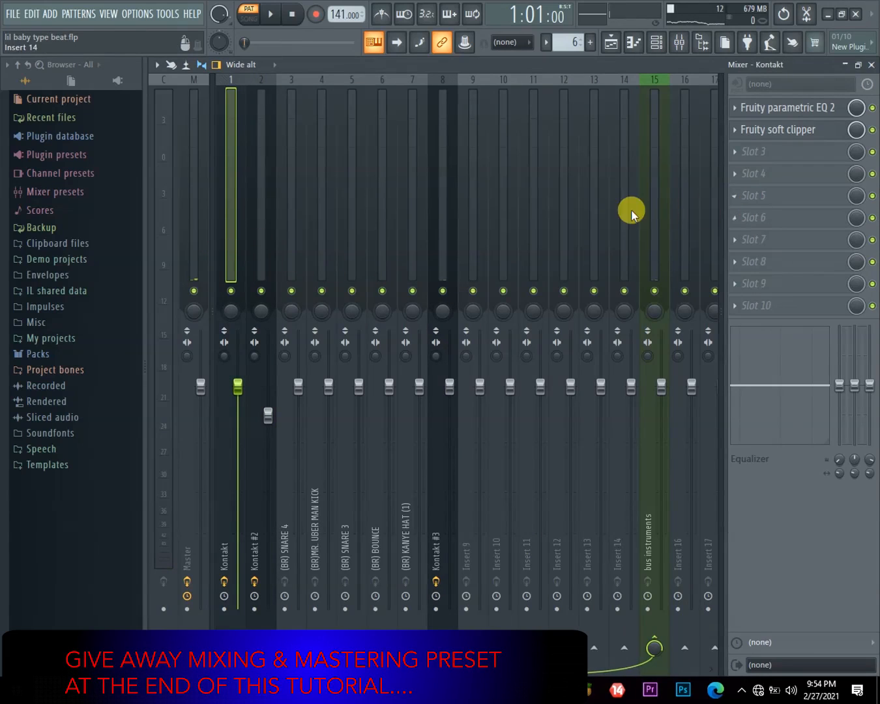
Step: Load Fruity Compressor into slot 1 of the bus instruments track and set its ratio to 2.1:1
left_click(653, 212)
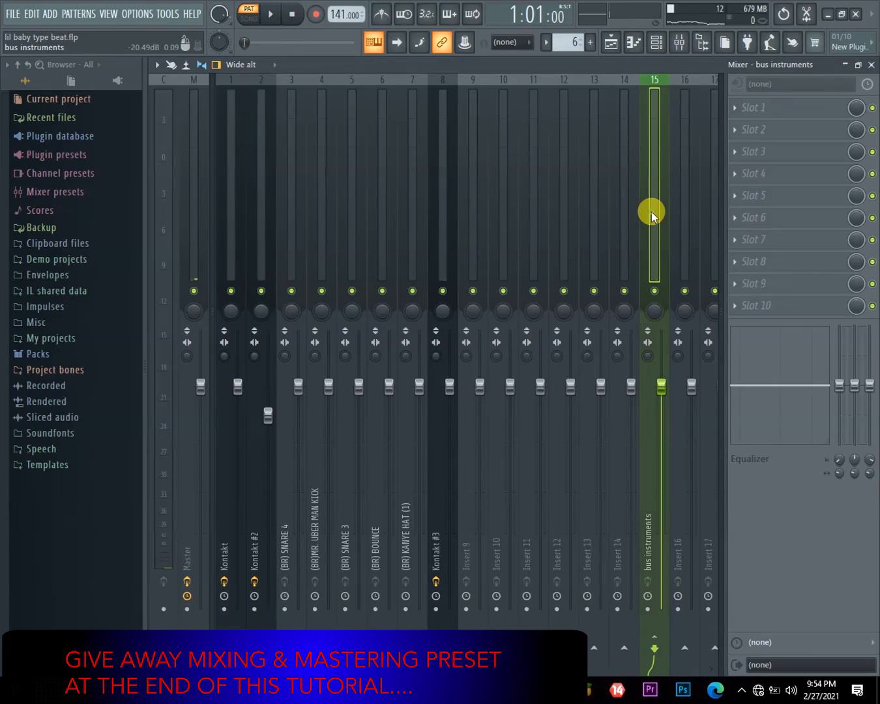
left_click(729, 105)
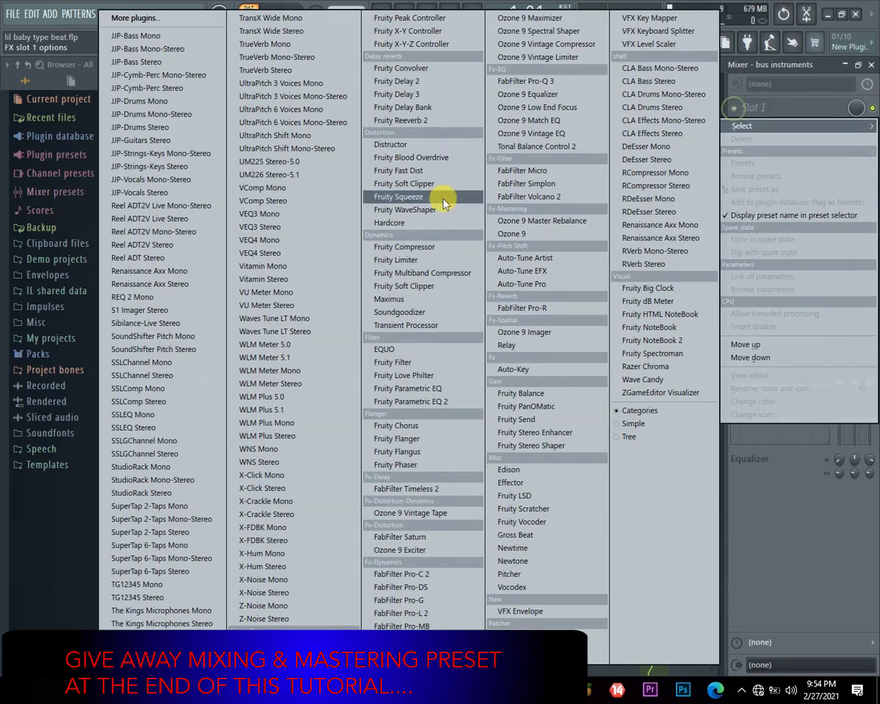
left_click(439, 248)
left_click_drag(320, 127, 381, 189)
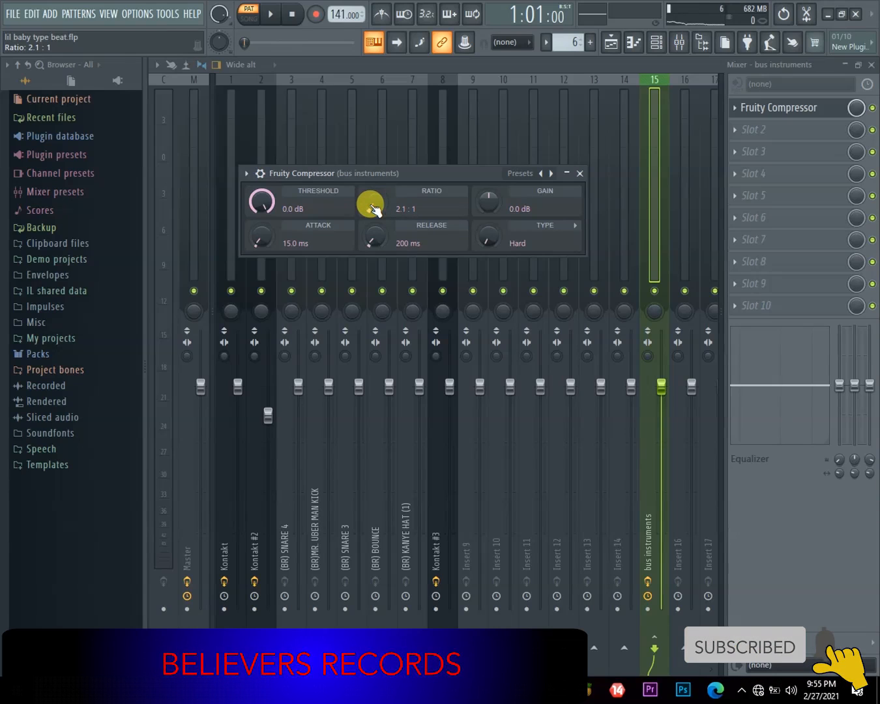
key("space")
key("space")
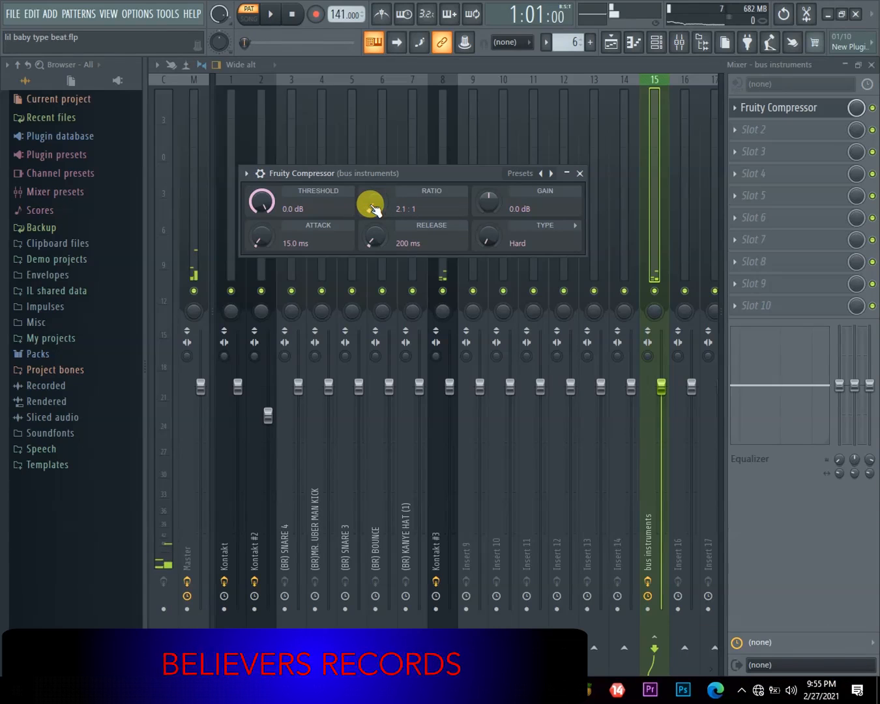
left_click_drag(421, 175, 449, 113)
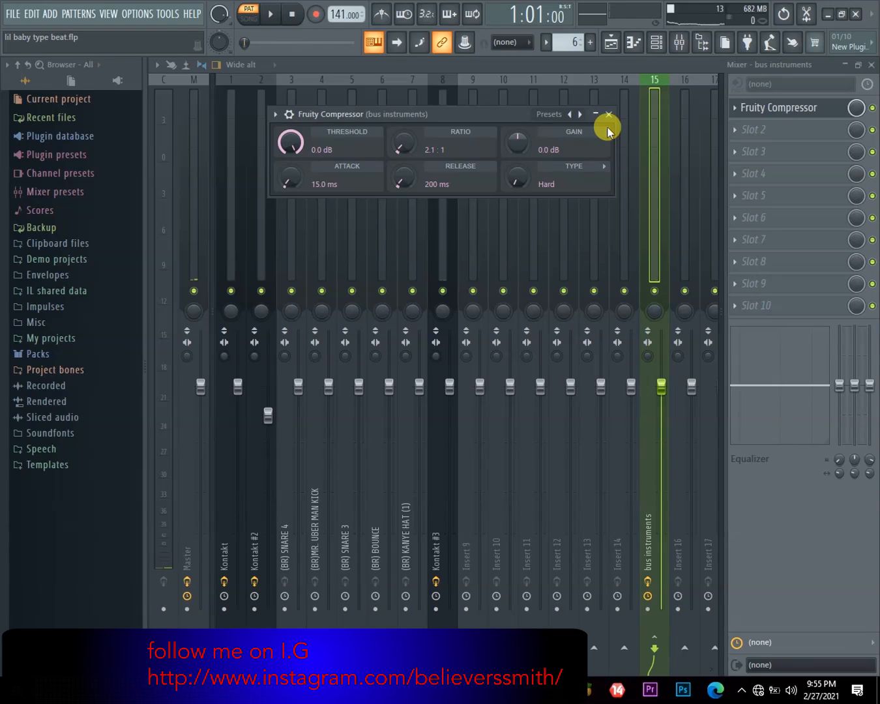
Step: Mute Track 3 in the playlist, switch playback to song mode, and play the arrangement from the mixer
key("space")
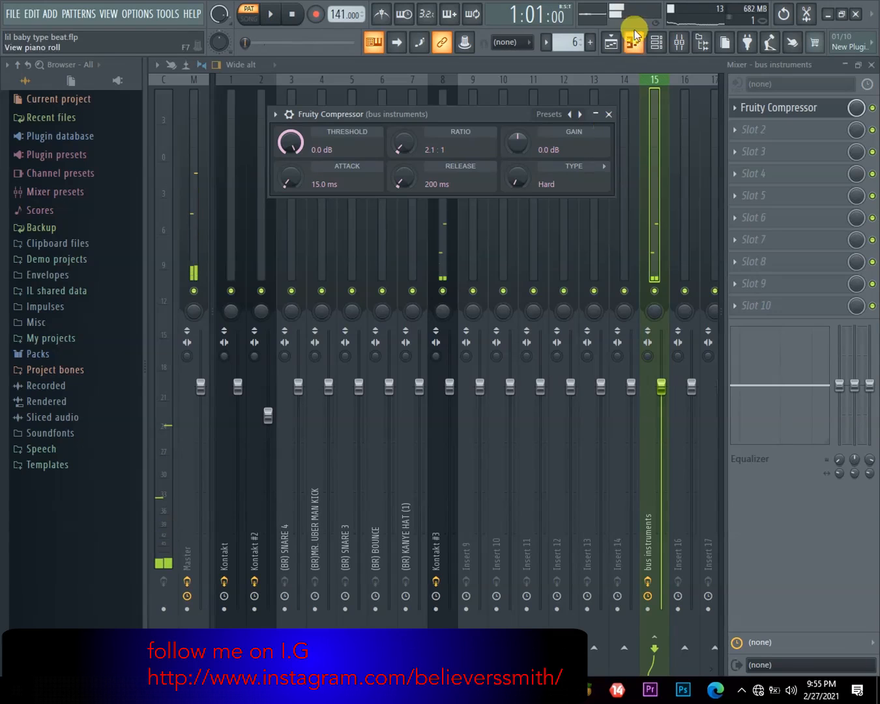
left_click(611, 41)
left_click(324, 208)
key("space")
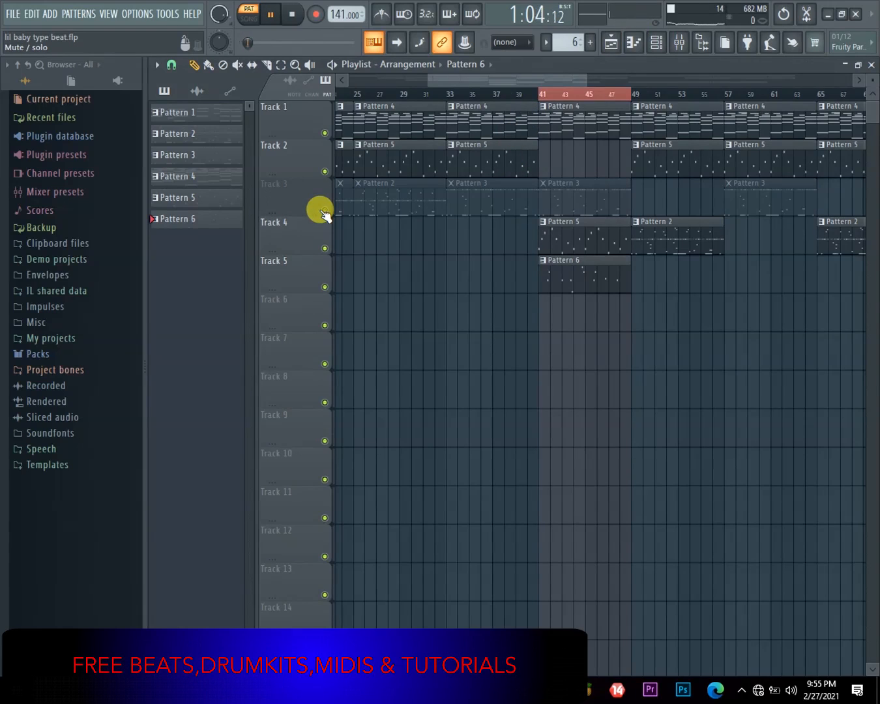
left_click(248, 19)
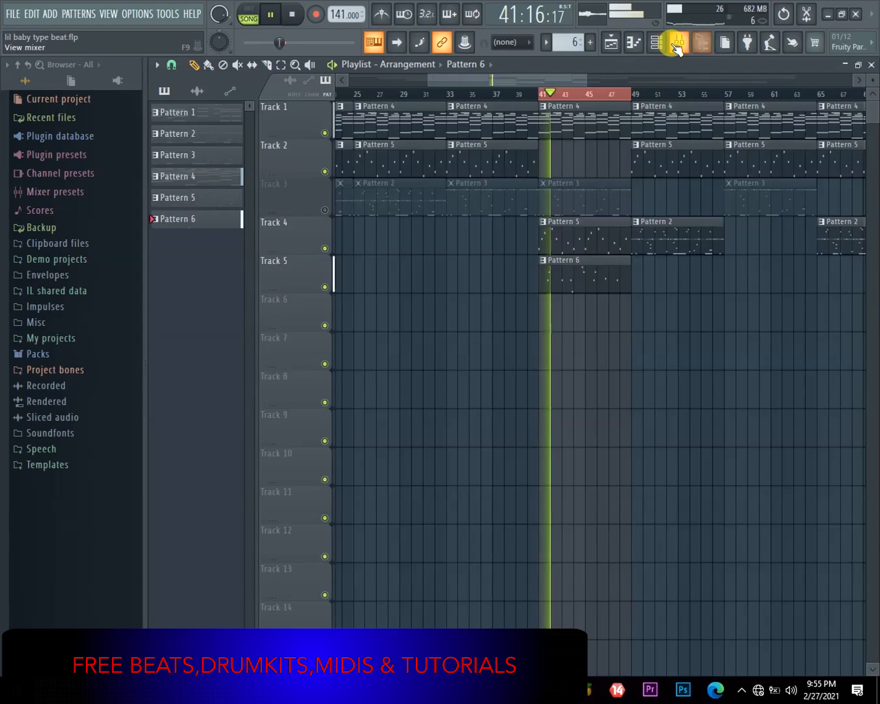
left_click(677, 42)
key("space")
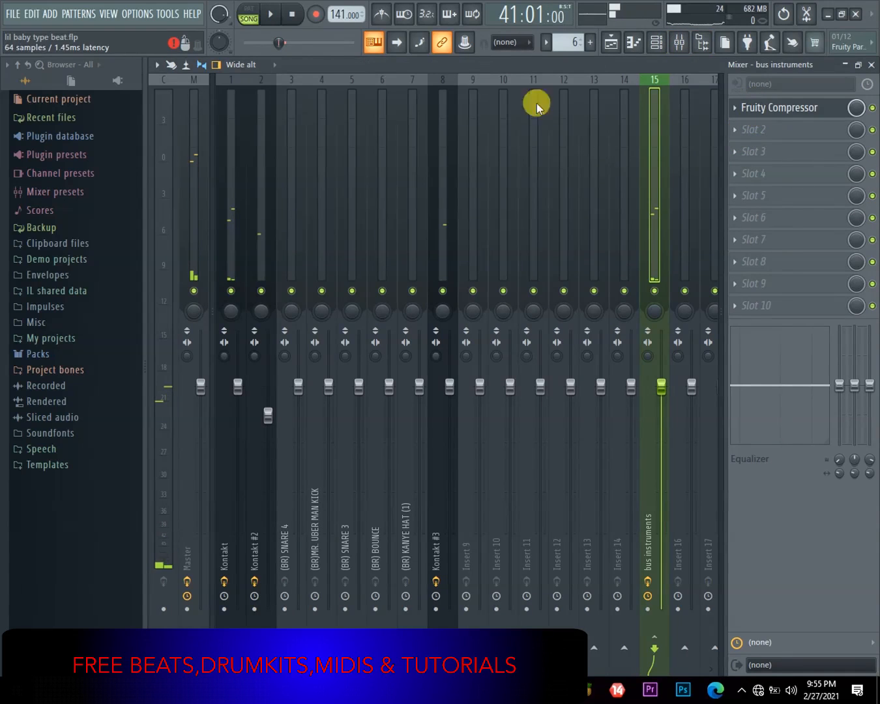
left_click(273, 13)
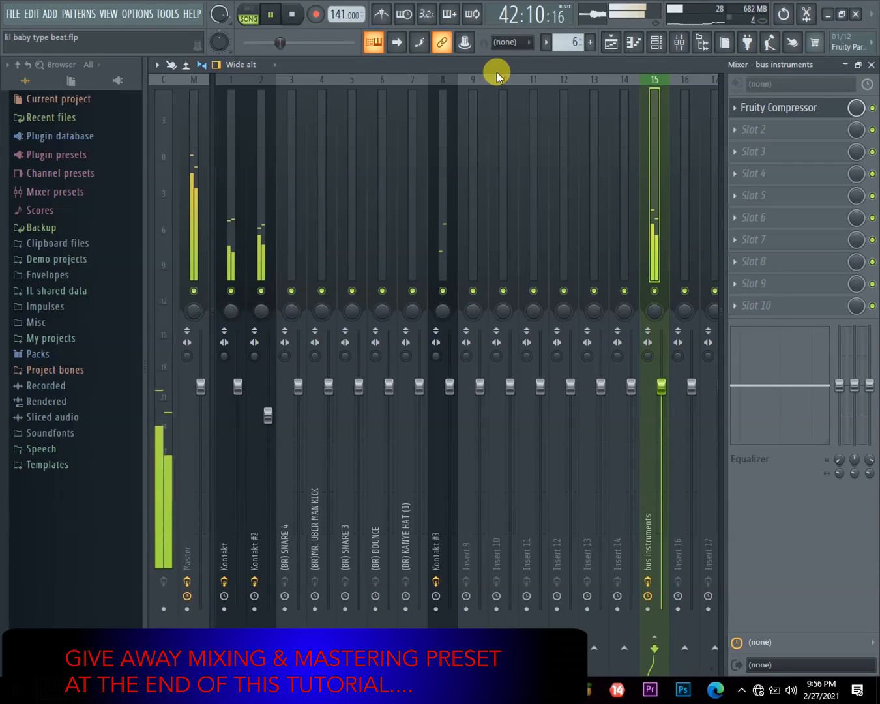
key("space")
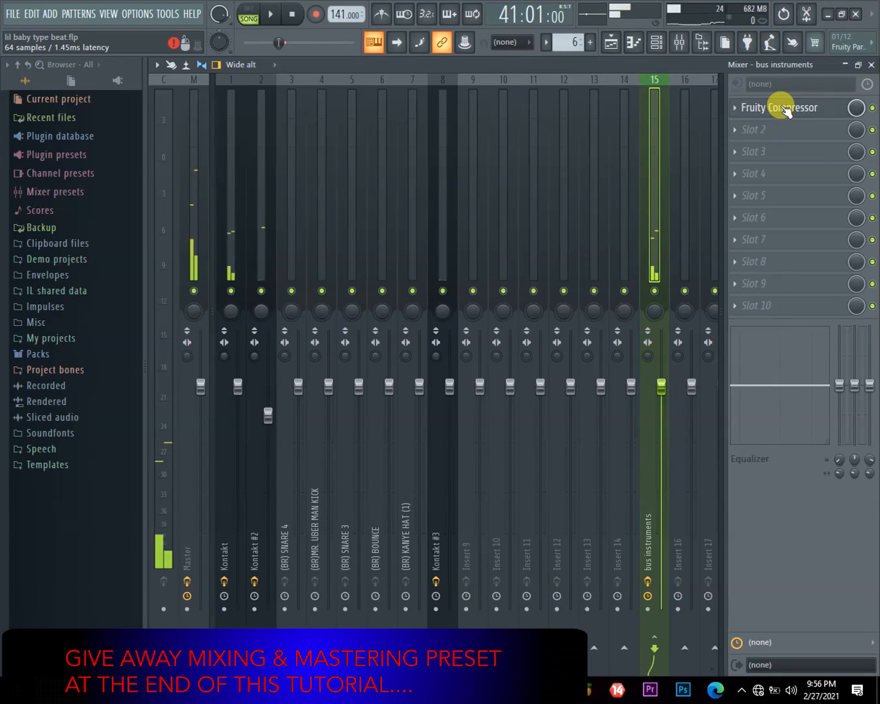
Step: Reopen the bus instruments compressor and lower its threshold to -24.7 dB, auditioning the start of the loop
left_click(779, 108)
left_click_drag(434, 114, 507, 144)
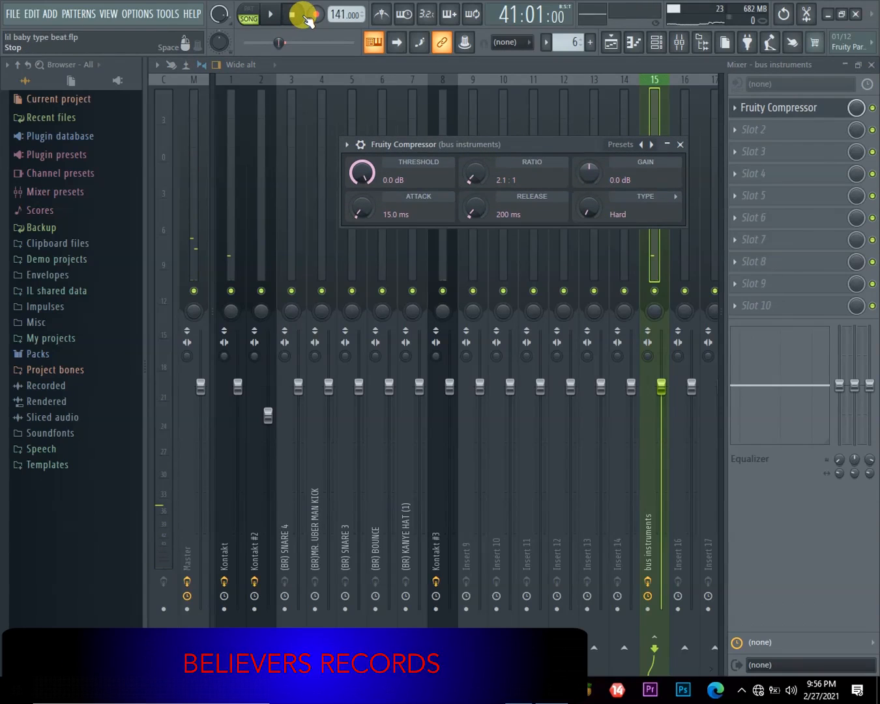
left_click(268, 15)
left_click(292, 14)
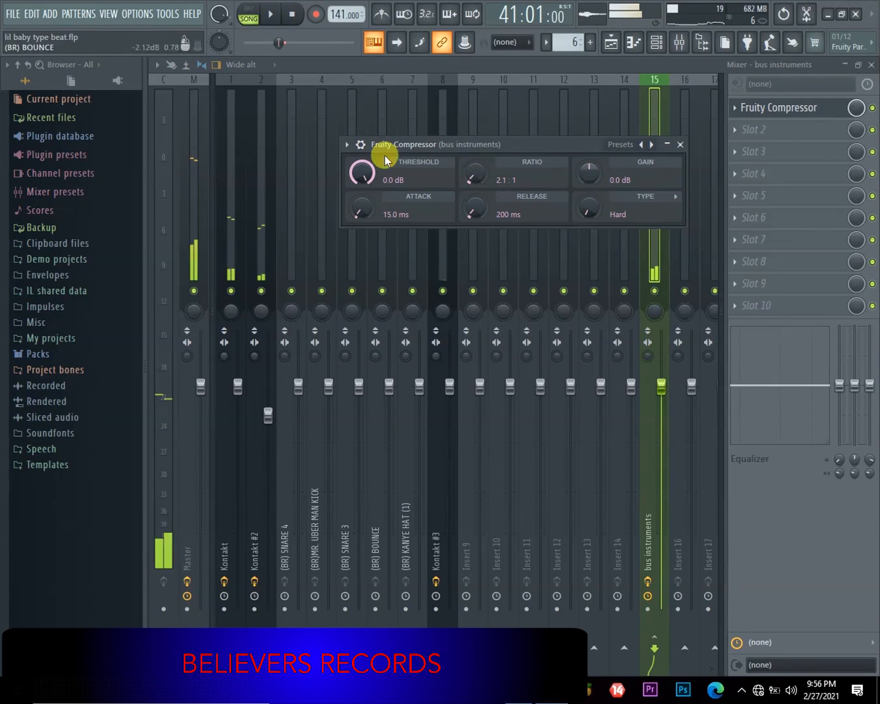
left_click(271, 14)
left_click(291, 14)
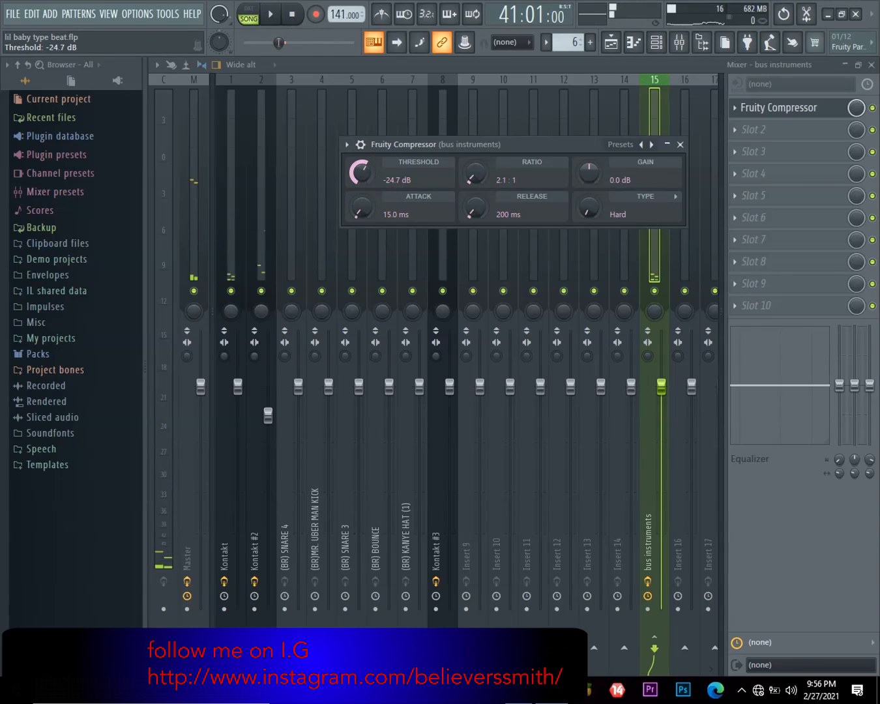
key("space")
key("space")
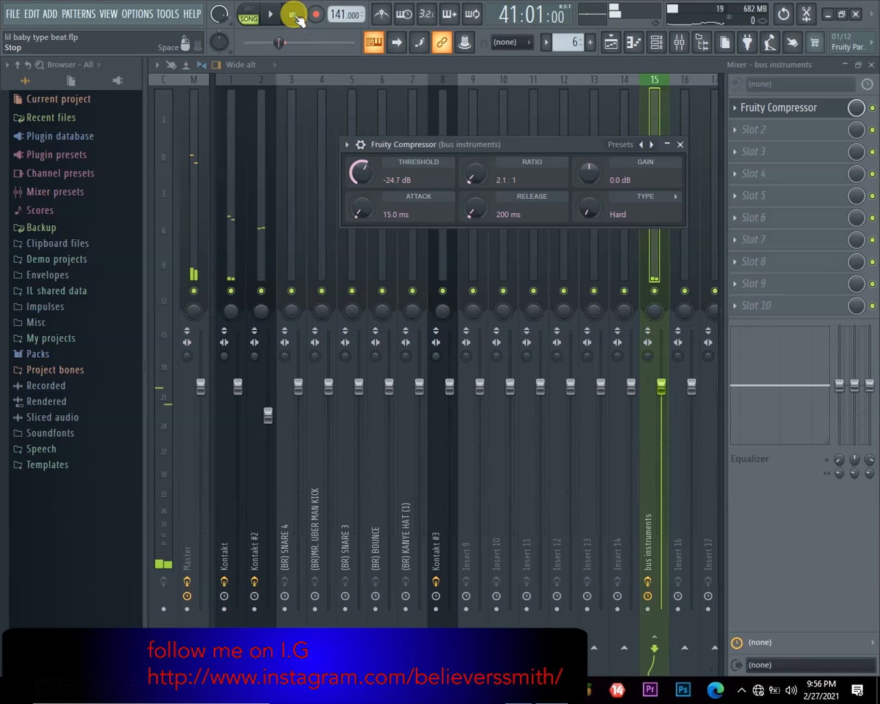
left_click(271, 16)
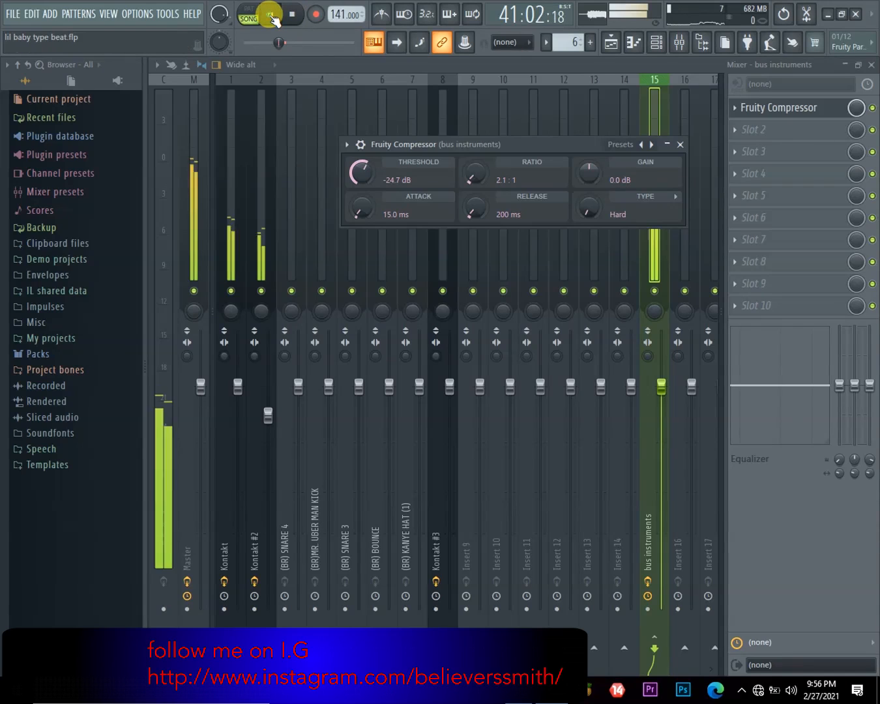
left_click(292, 16)
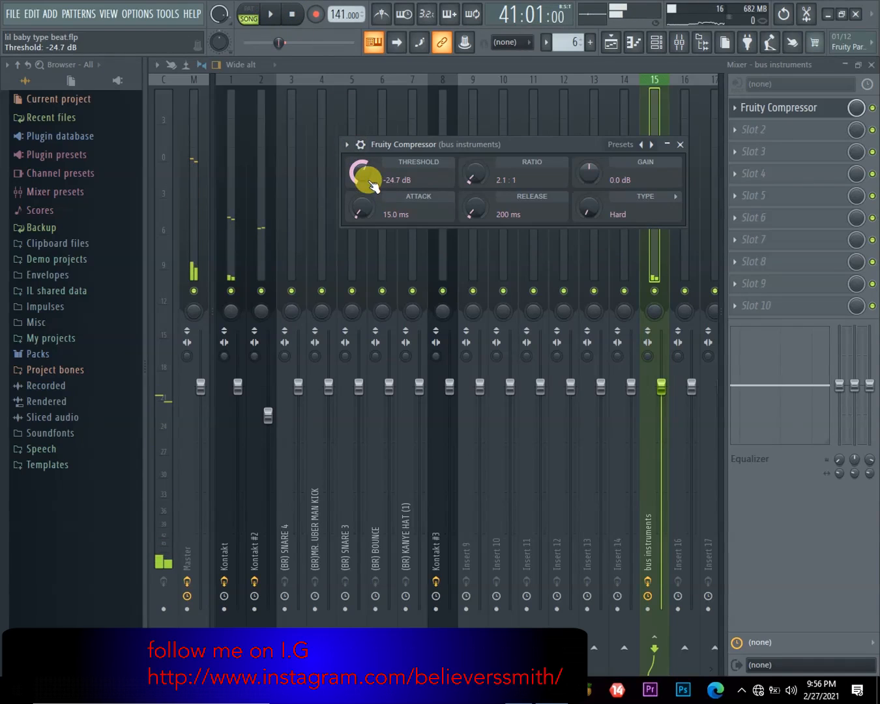
Step: Try compressor thresholds of -31.9, -29.1 and -27.2 dB on the bus instruments track while replaying the loop start
left_click_drag(373, 186, 374, 185)
key("space")
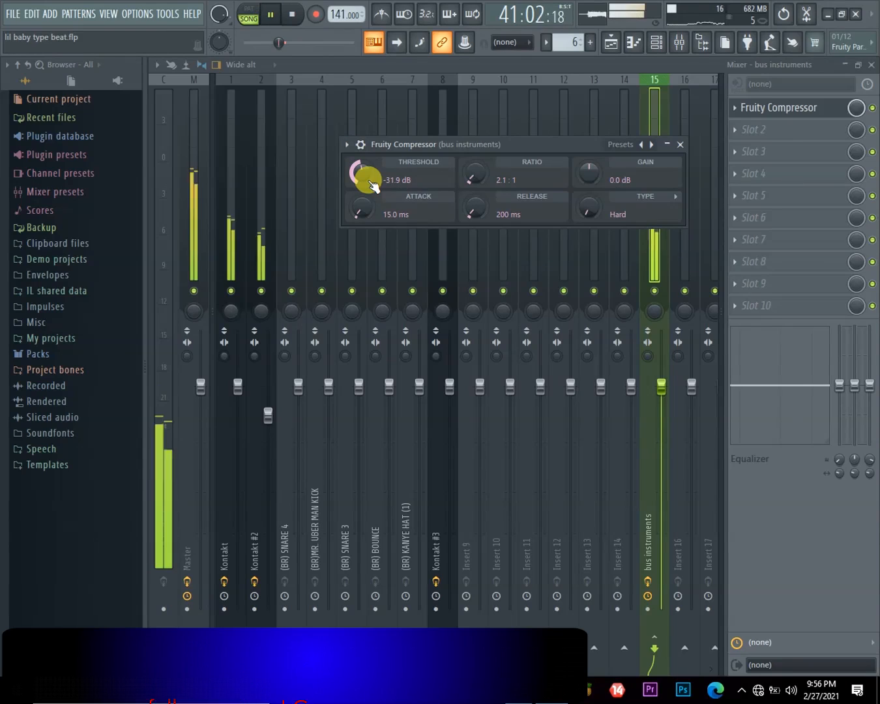
key("space")
key("space")
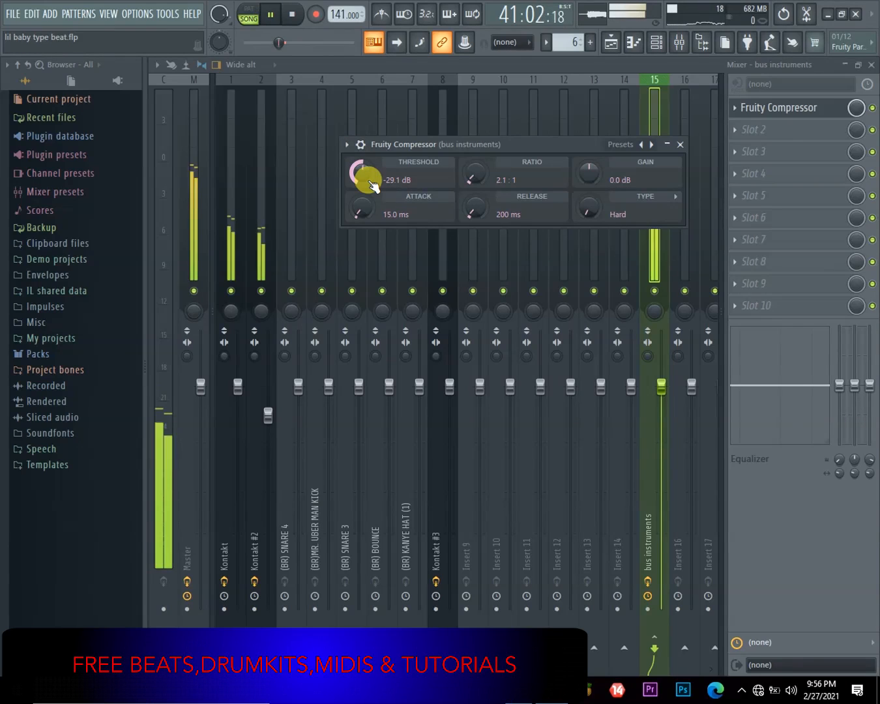
key("space")
left_click_drag(367, 181, 368, 180)
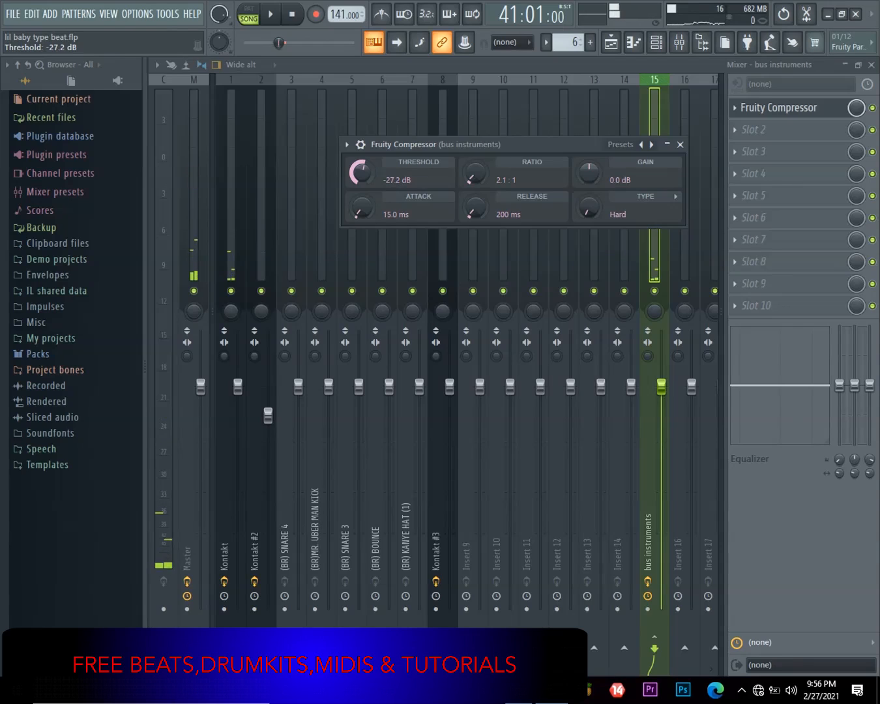
Step: Set the bus instruments compressor's threshold to -25.0 dB and audition the loop start
key("space")
key("space")
key("space")
key("space")
left_click(293, 13)
left_click(264, 18)
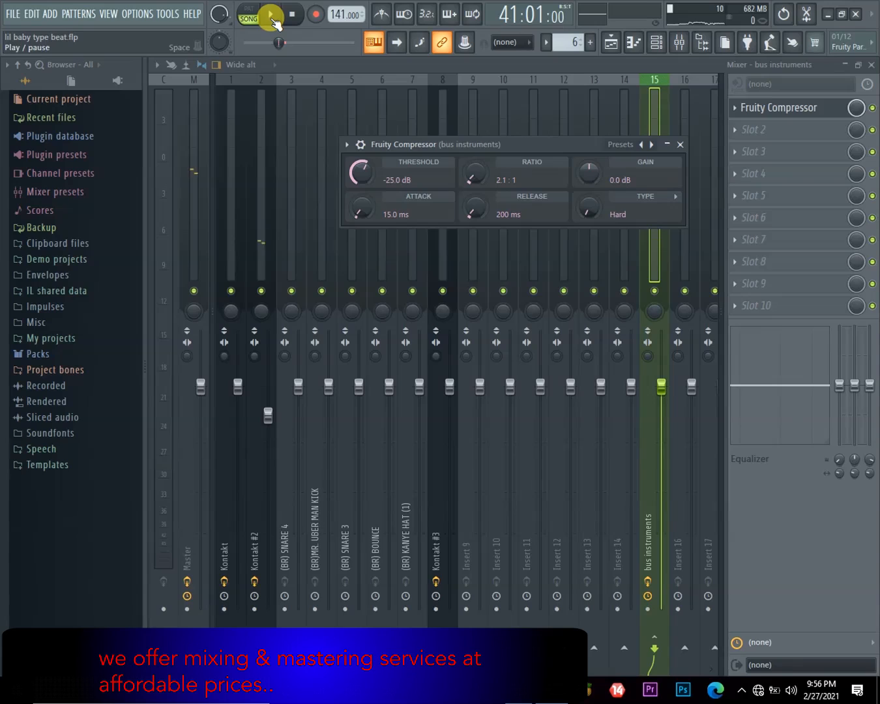
left_click(272, 18)
key("space")
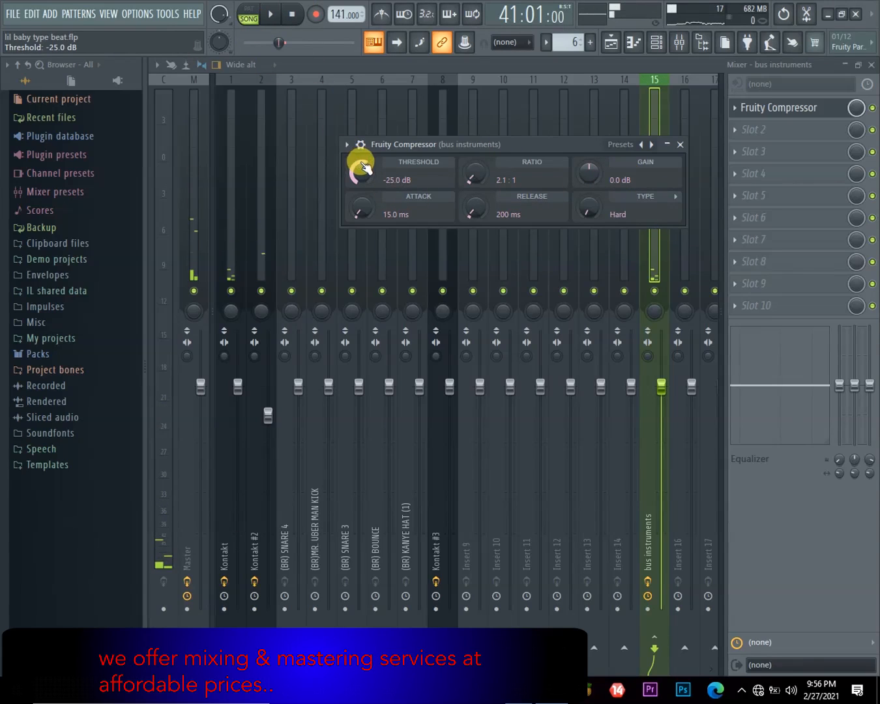
Step: Try a threshold of -27.8 dB on the bus instruments compressor, replaying the loop start several times
key("space")
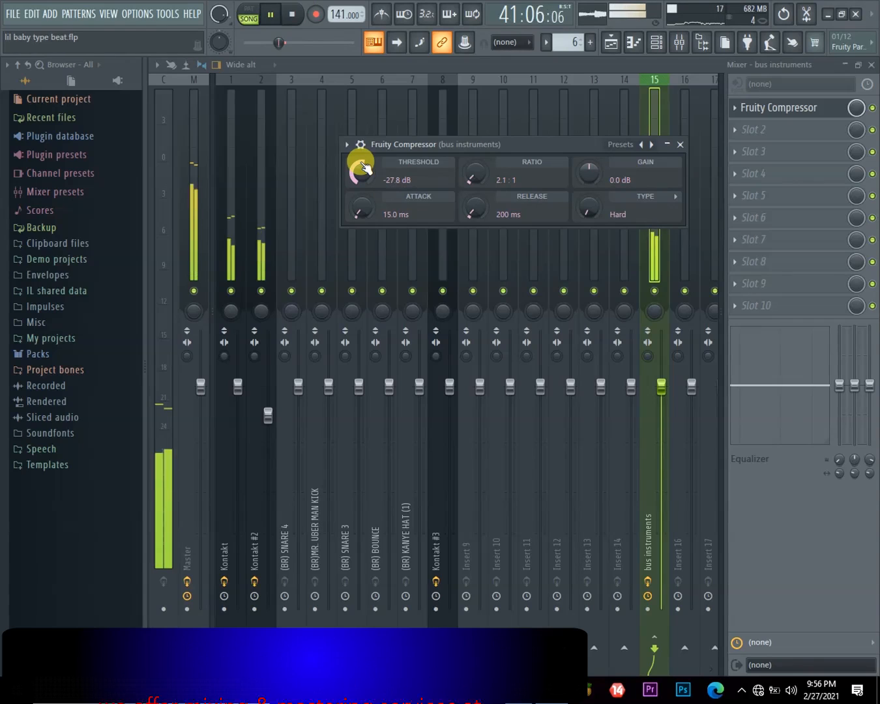
key("space")
left_click(286, 12)
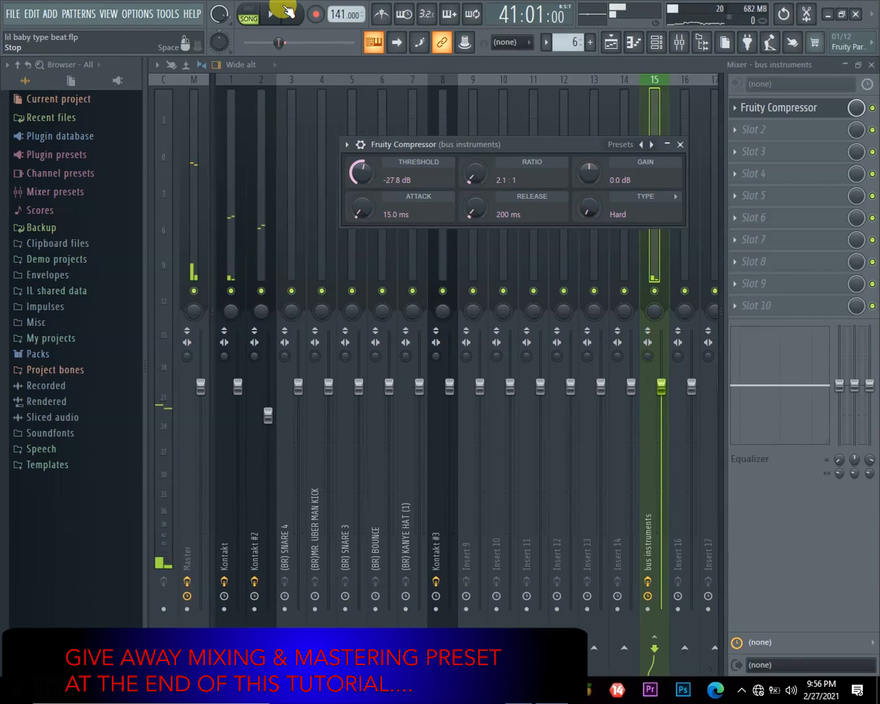
left_click(287, 12)
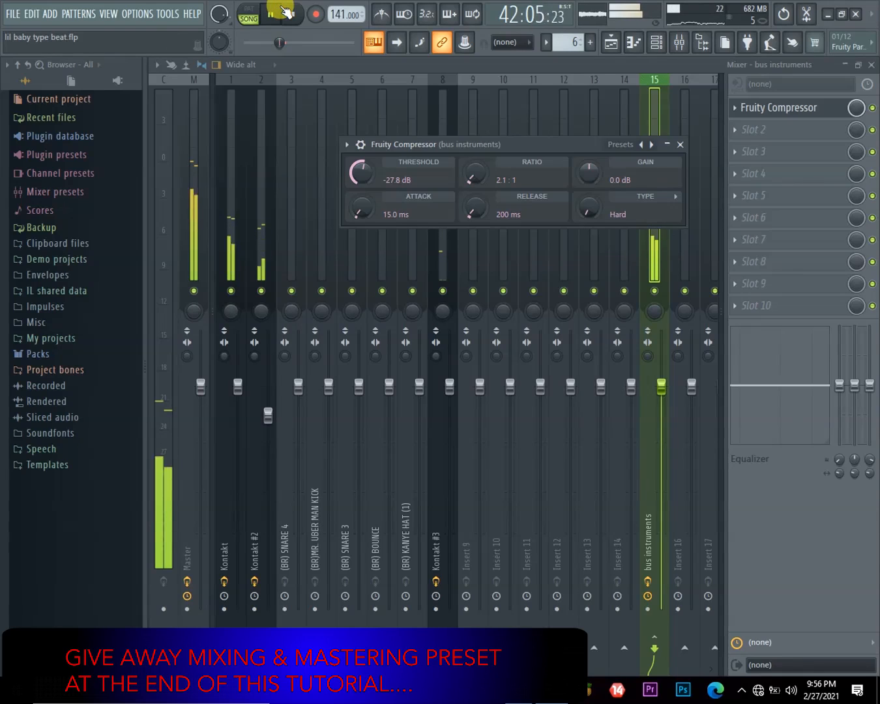
left_click(286, 12)
left_click(288, 17)
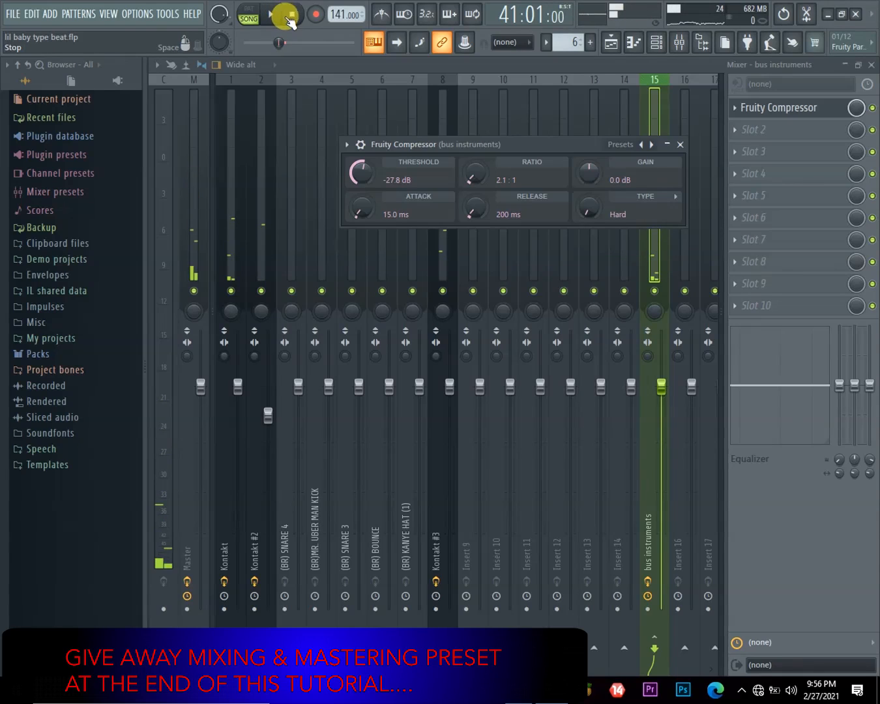
left_click(269, 14)
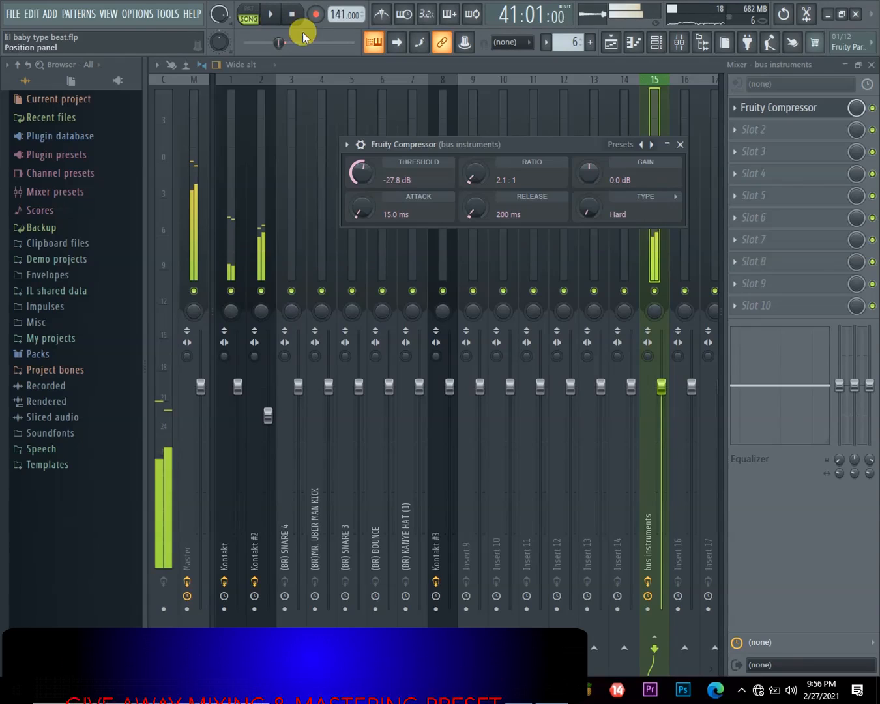
left_click(289, 16)
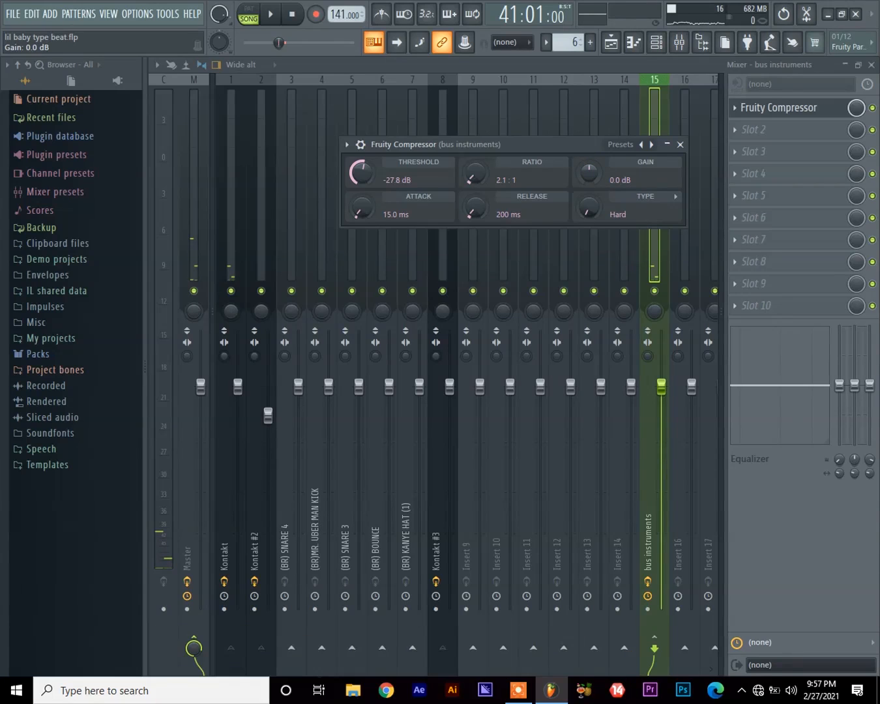
Step: Try a gain of 1.1 dB on the bus instruments compressor and replay the loop start
key("space")
left_click(593, 170)
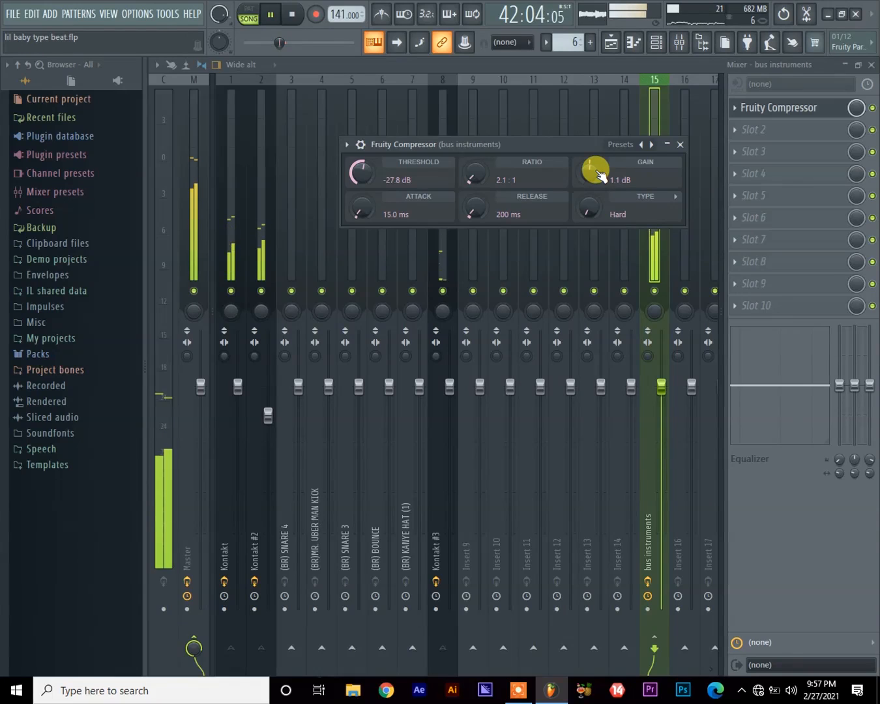
key("space")
left_click(295, 18)
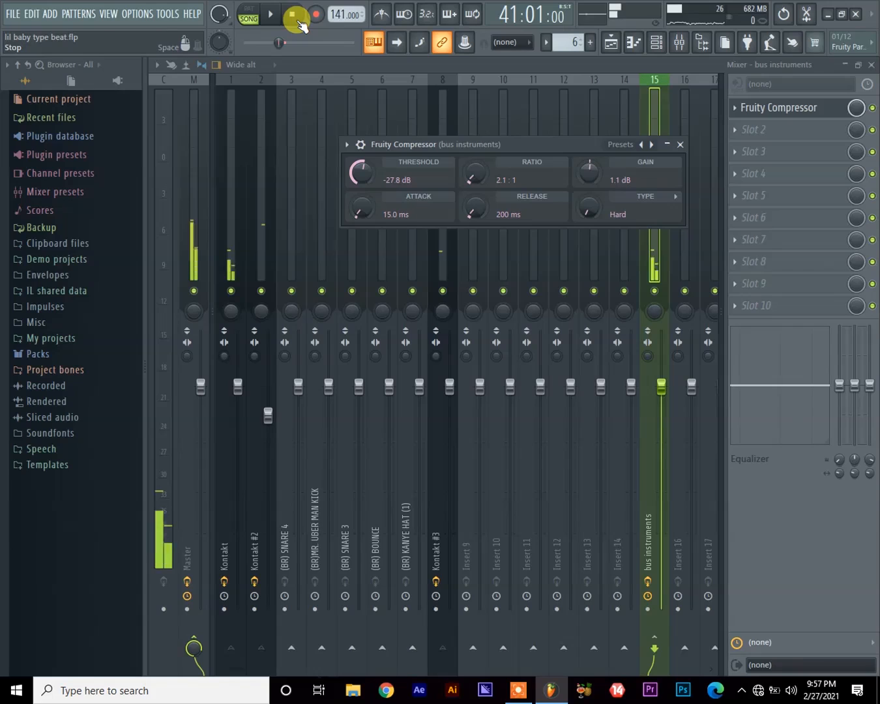
key("space")
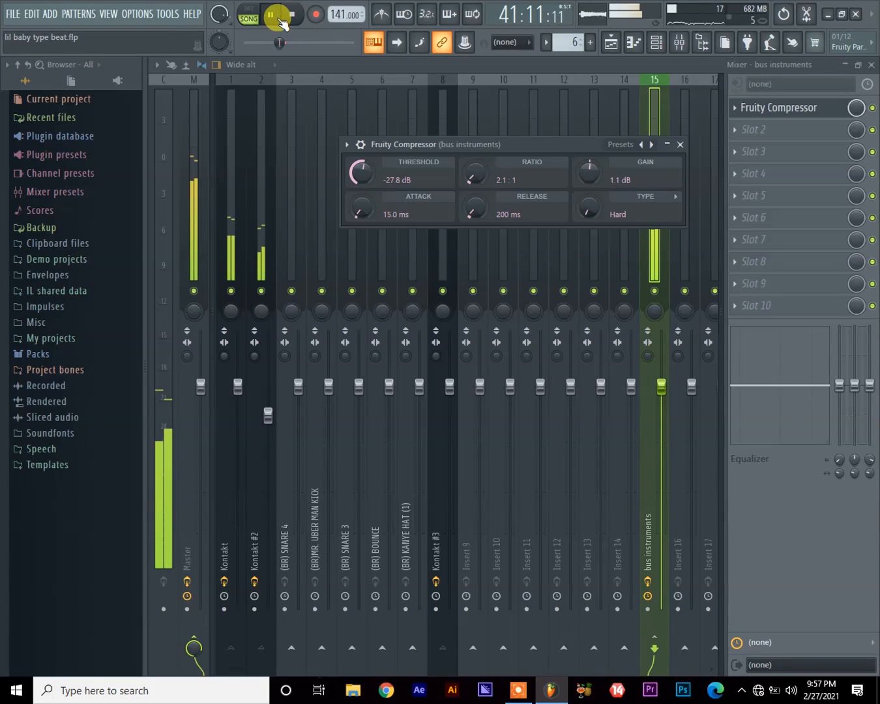
left_click(294, 16)
left_click(279, 16)
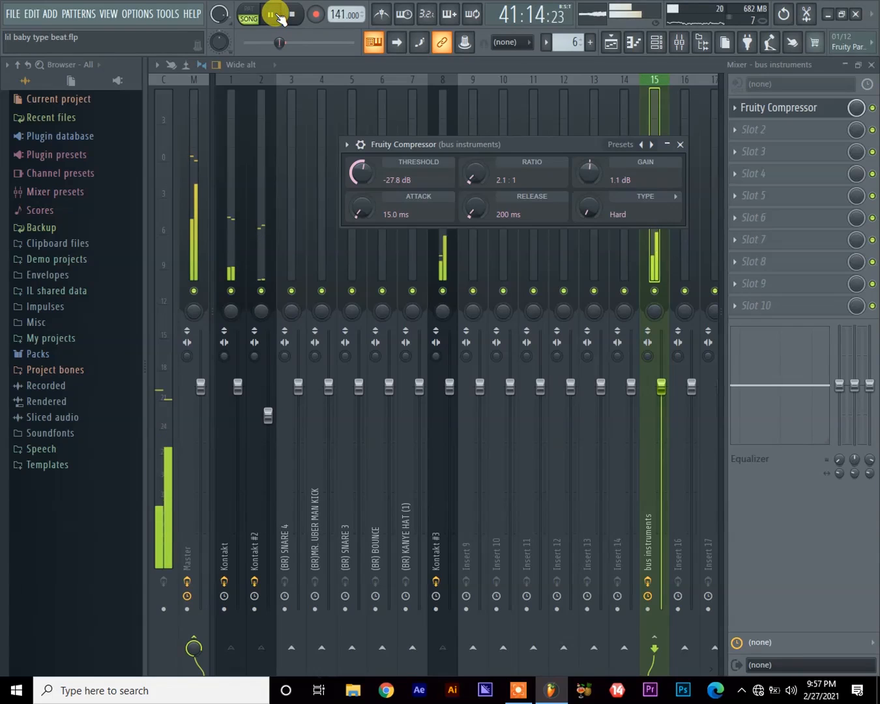
left_click(279, 16)
Step: Lower the bus instruments compressor's gain to 0.7 dB and audition the loop start
left_click(590, 182)
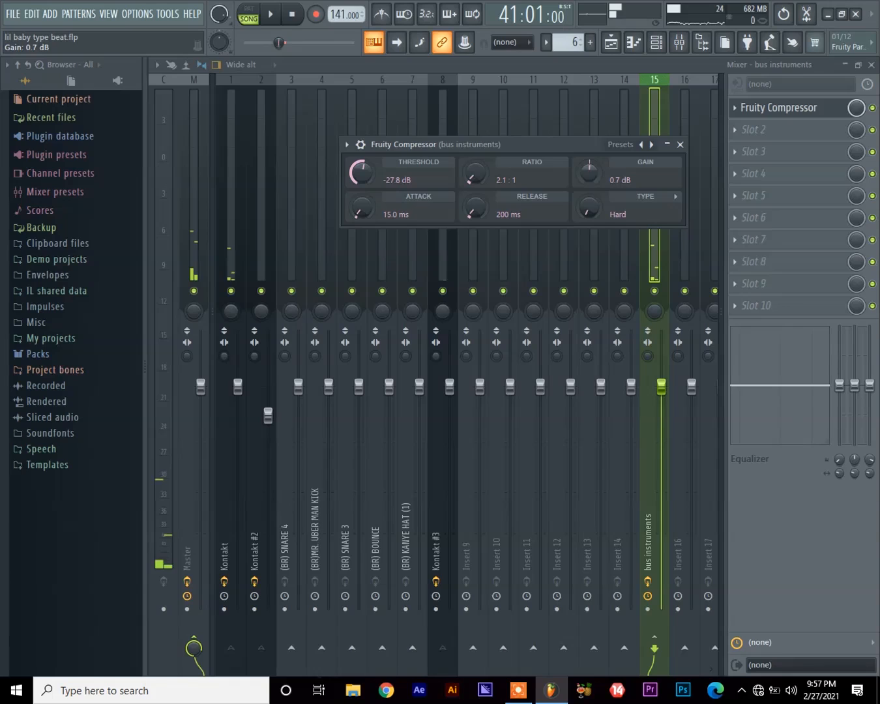
left_click(272, 14)
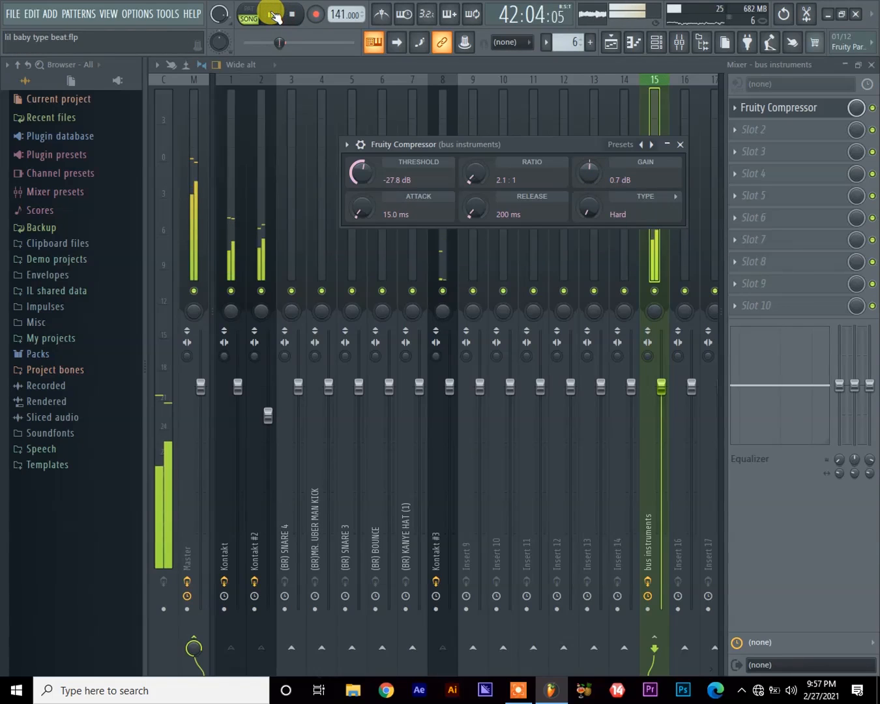
key("space")
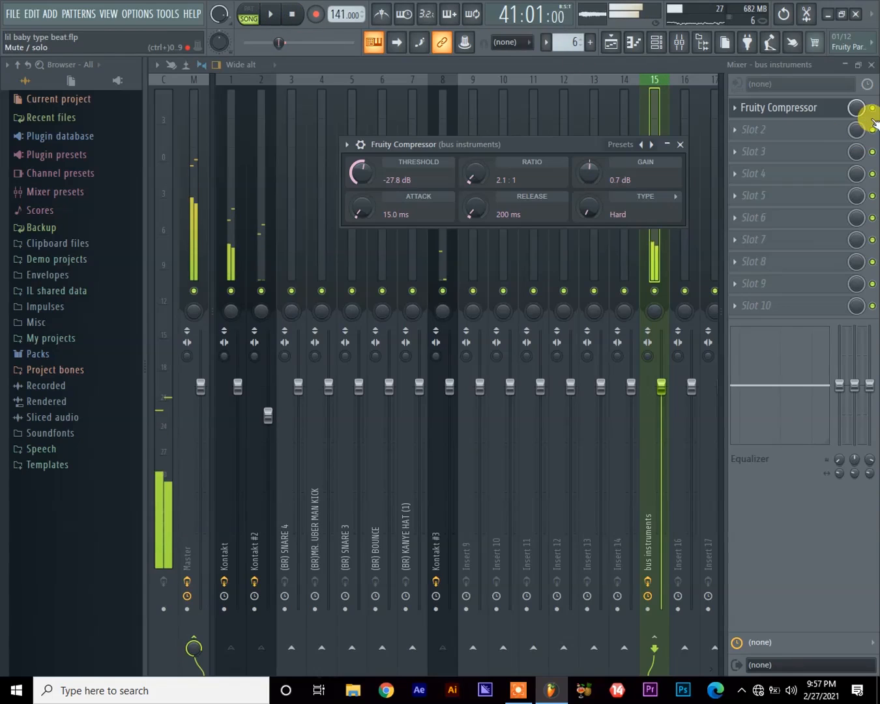
Step: Compare the loop start with the bus instruments compressor bypassed and enabled
left_click(872, 109)
key("space")
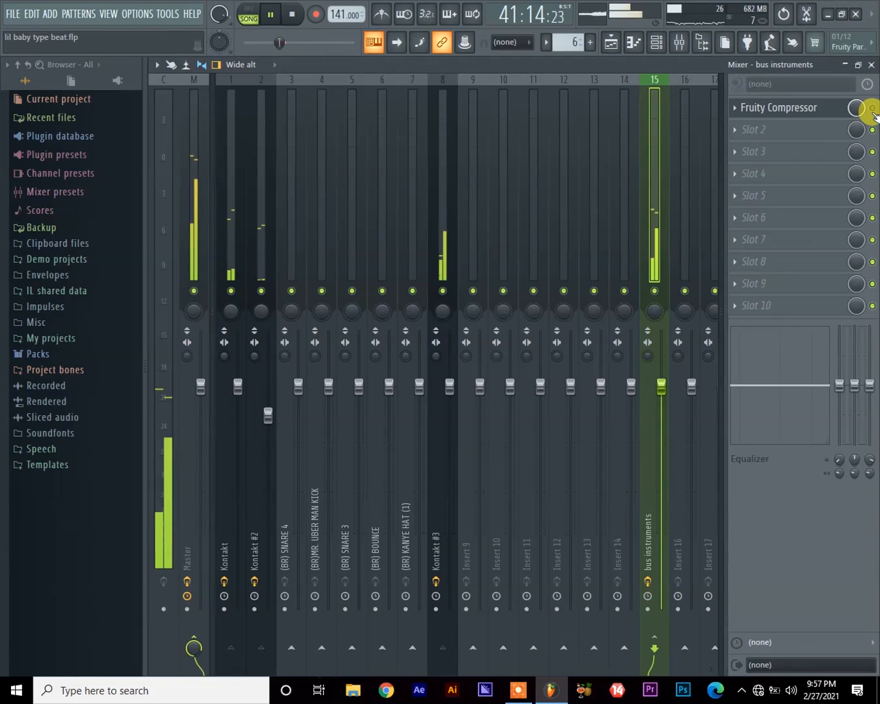
key("space")
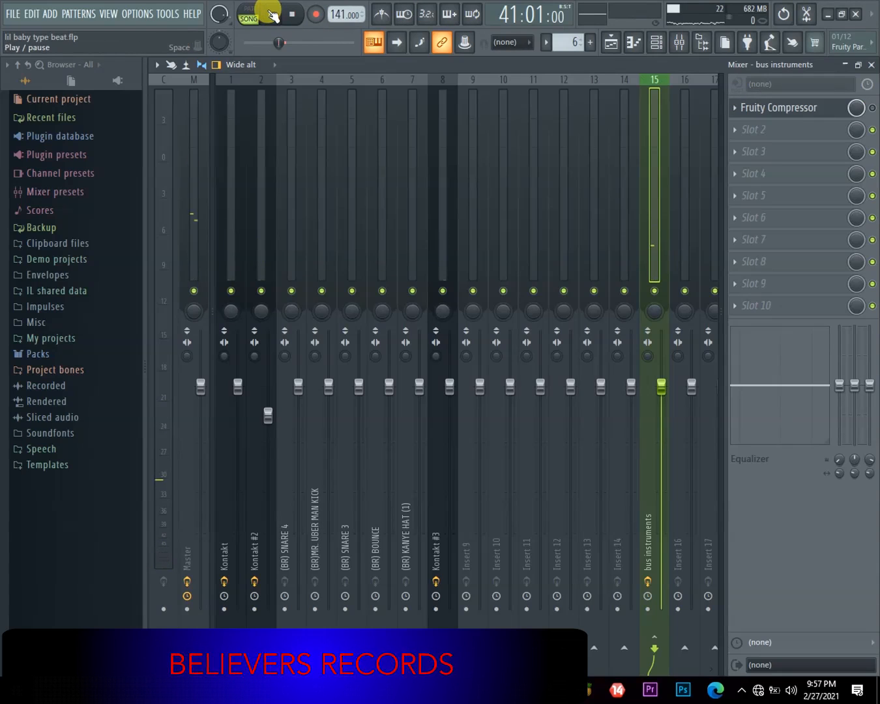
left_click(270, 14)
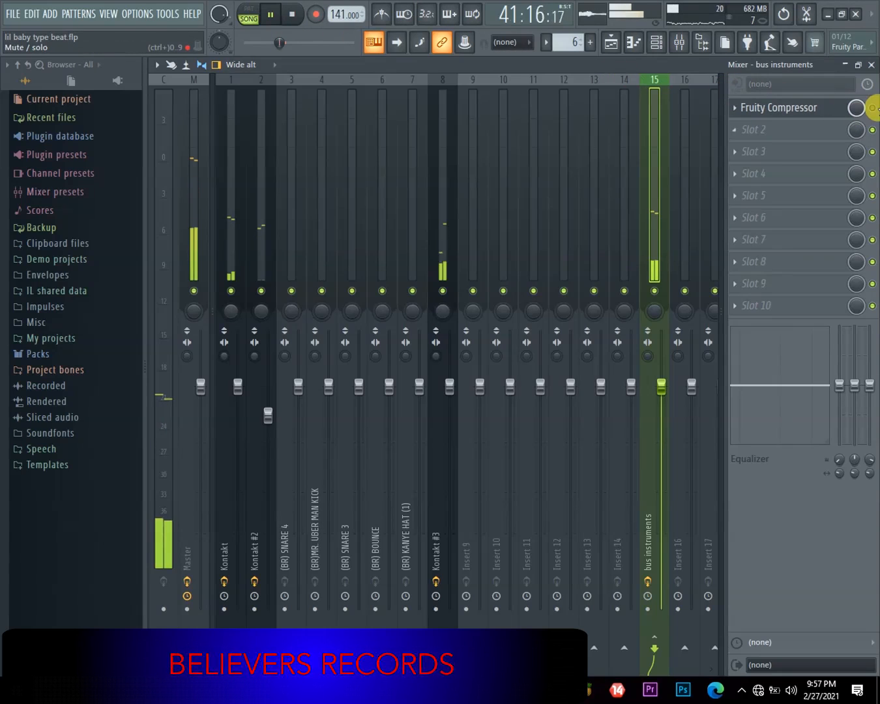
key("space")
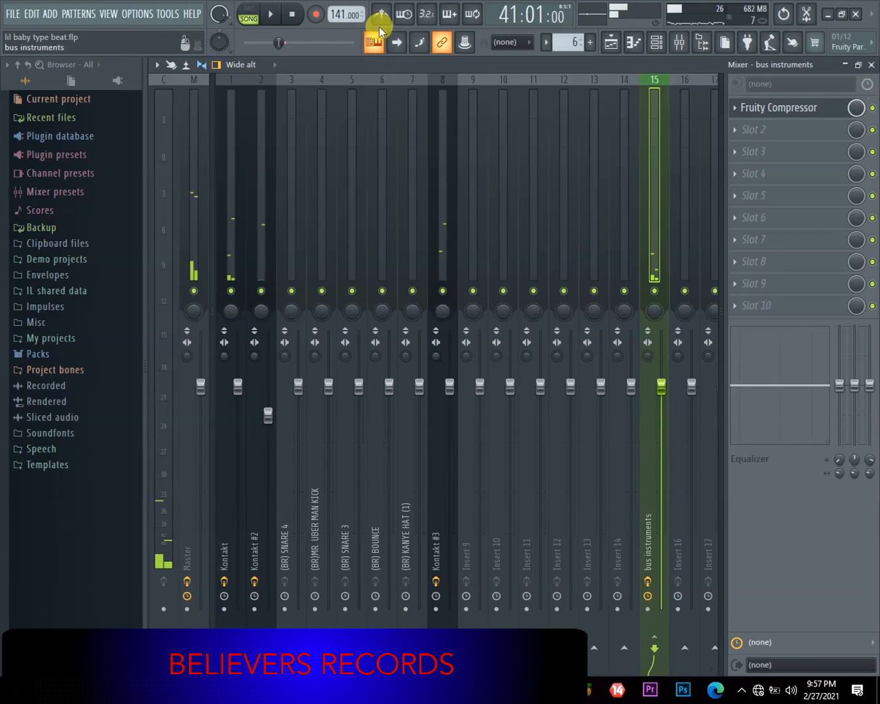
left_click(267, 13)
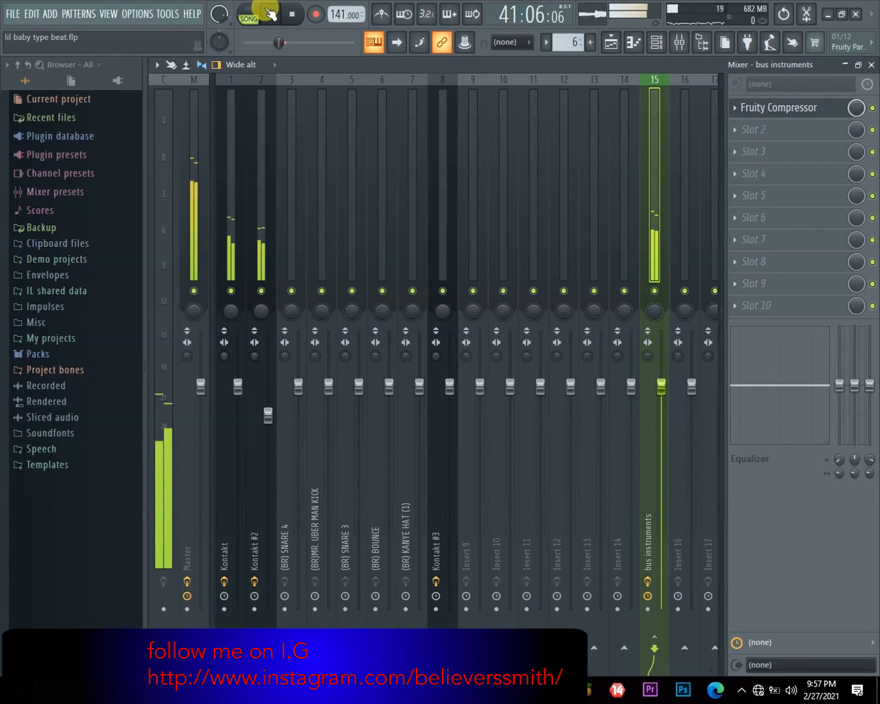
key("space")
Step: Bypass the bus instruments compressor, reset its gain to 0.0 dB, and enable it again
left_click(872, 107)
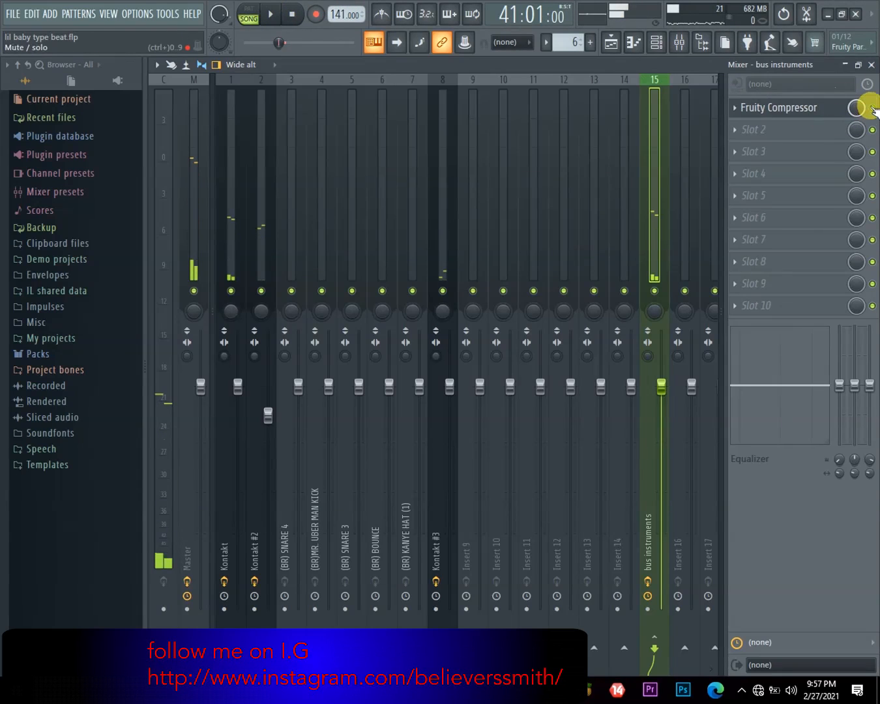
left_click(795, 107)
right_click(586, 174)
left_click(627, 183)
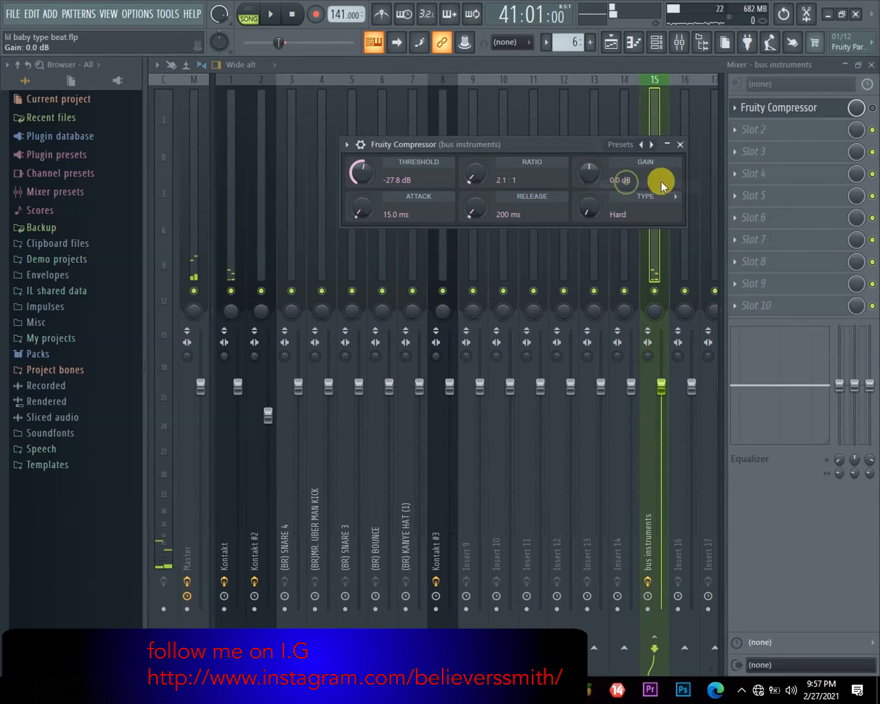
left_click(872, 107)
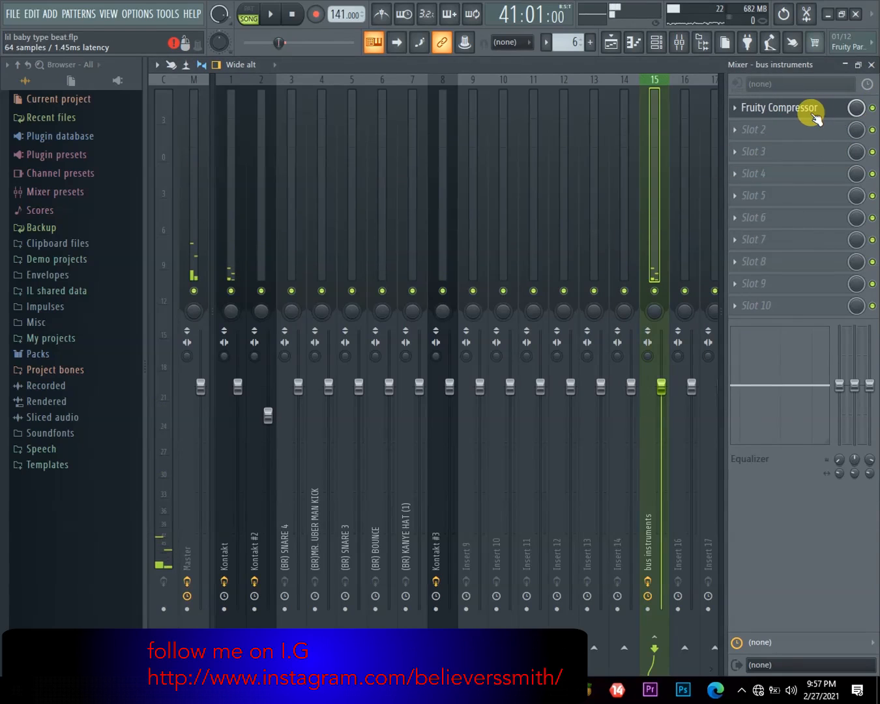
Step: Reopen the bus instruments compressor, audition the loop start, and try a threshold of -26.6 dB
left_click(812, 110)
key("space")
key("space")
left_click_drag(360, 175, 361, 167)
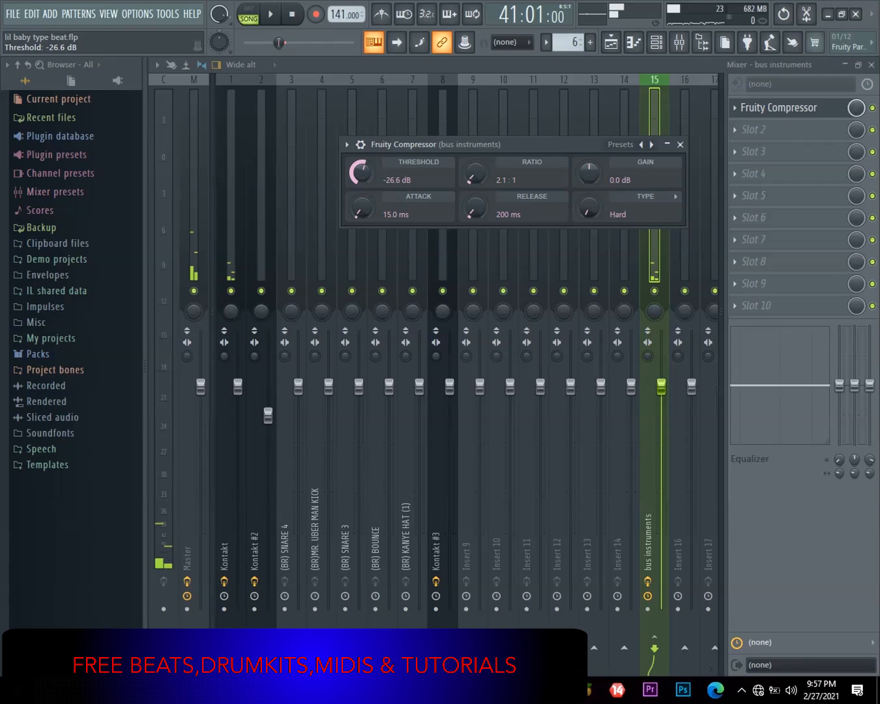
Step: Try a threshold of -25.6 dB on the bus instruments compressor while replaying the loop start
key("space")
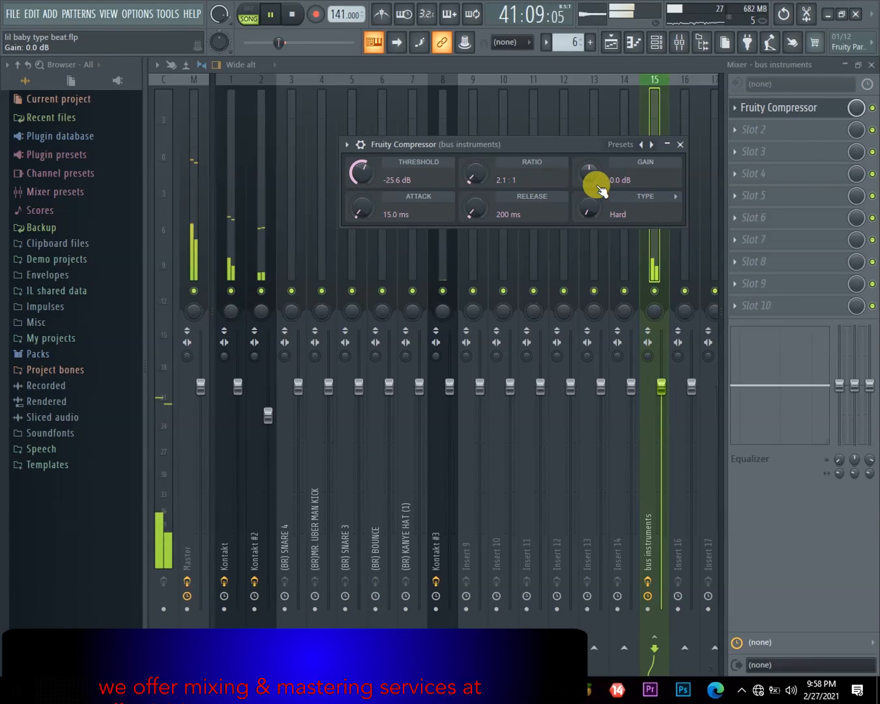
key("space")
key("space")
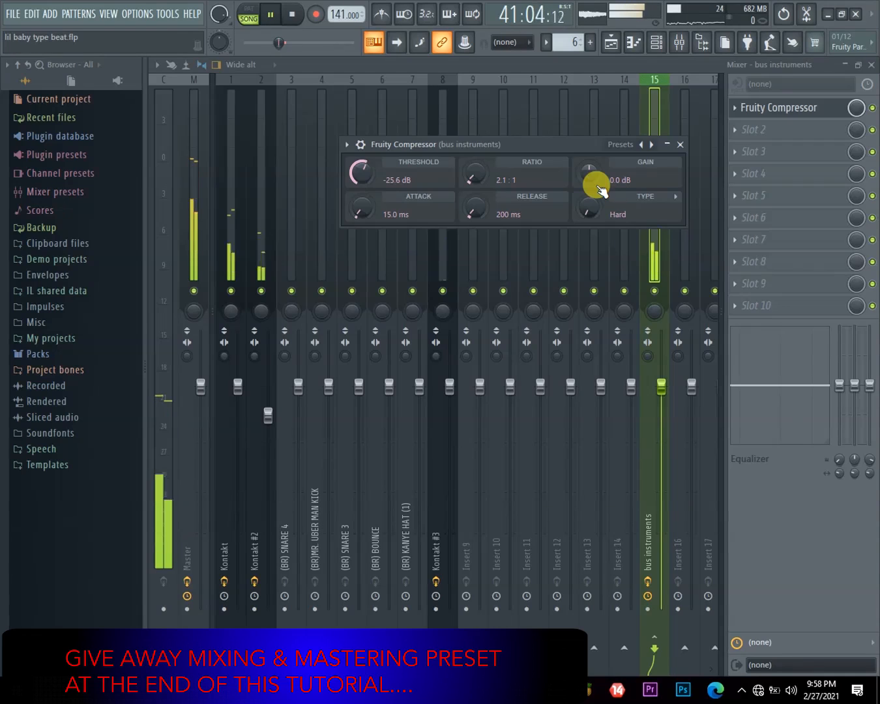
key("space")
left_click(311, 14)
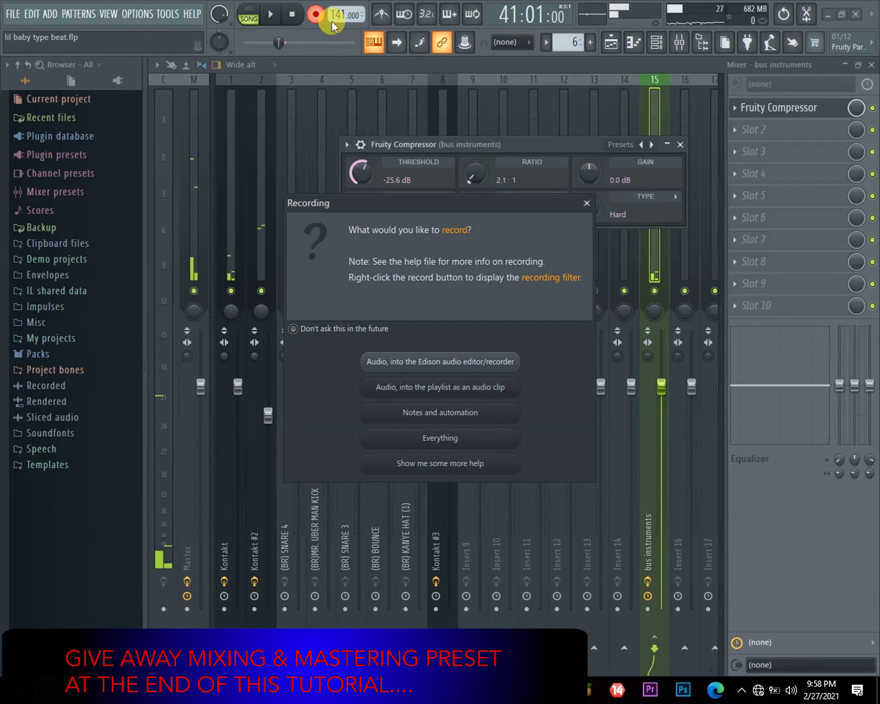
key("Escape")
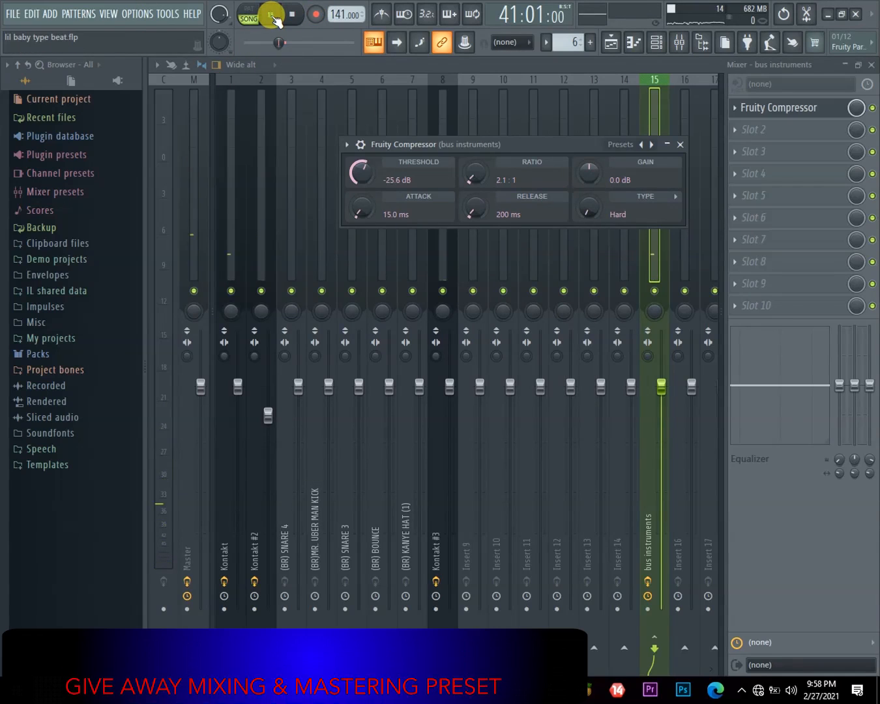
key("space")
key("space")
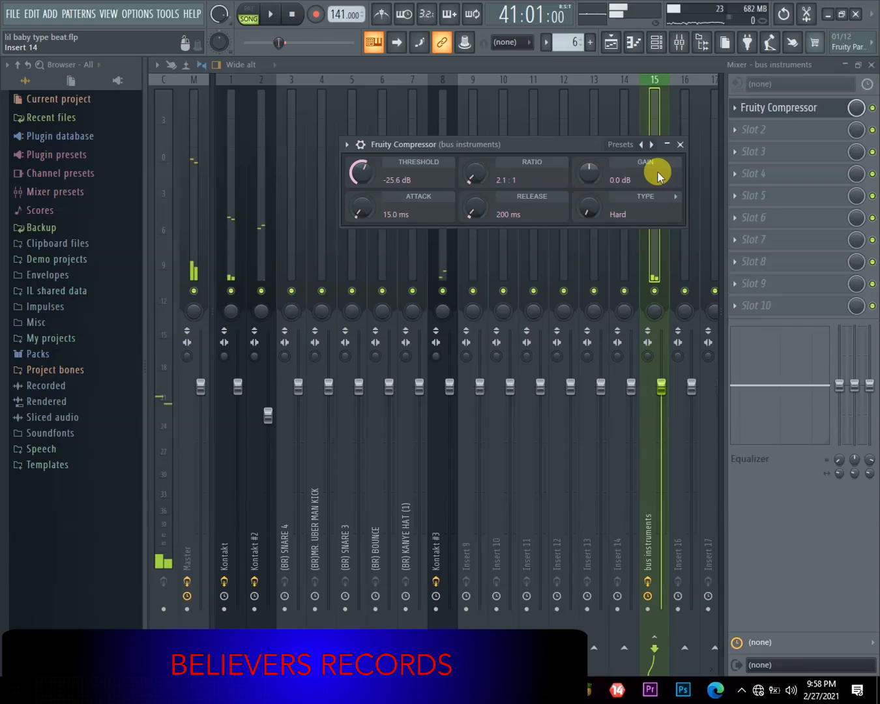
Step: Lower the bus instruments compressor's threshold to -26.2 dB and audition the loop start
left_click_drag(364, 180, 370, 180)
key("space")
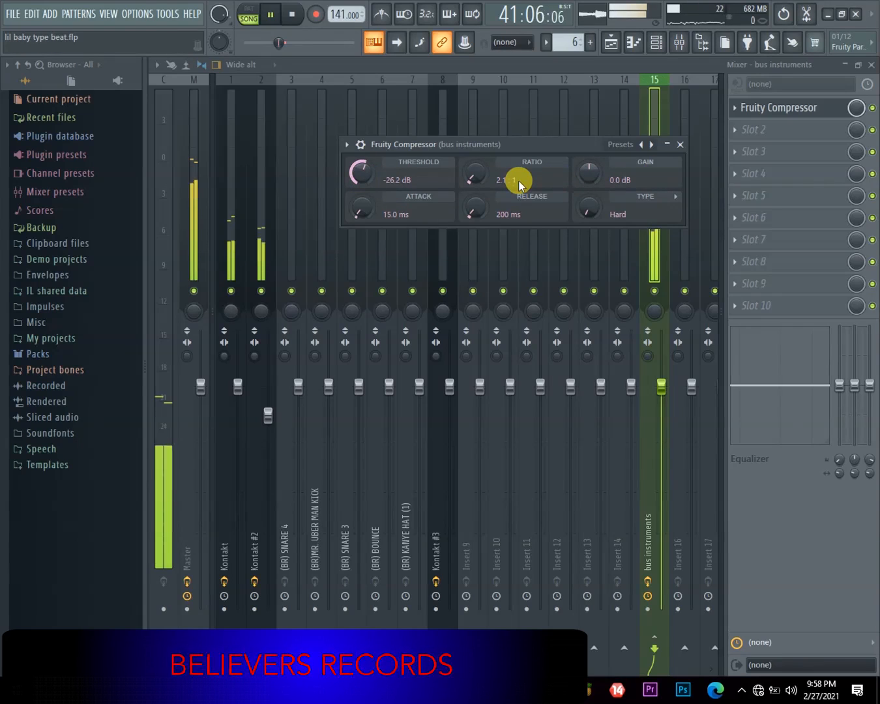
key("space")
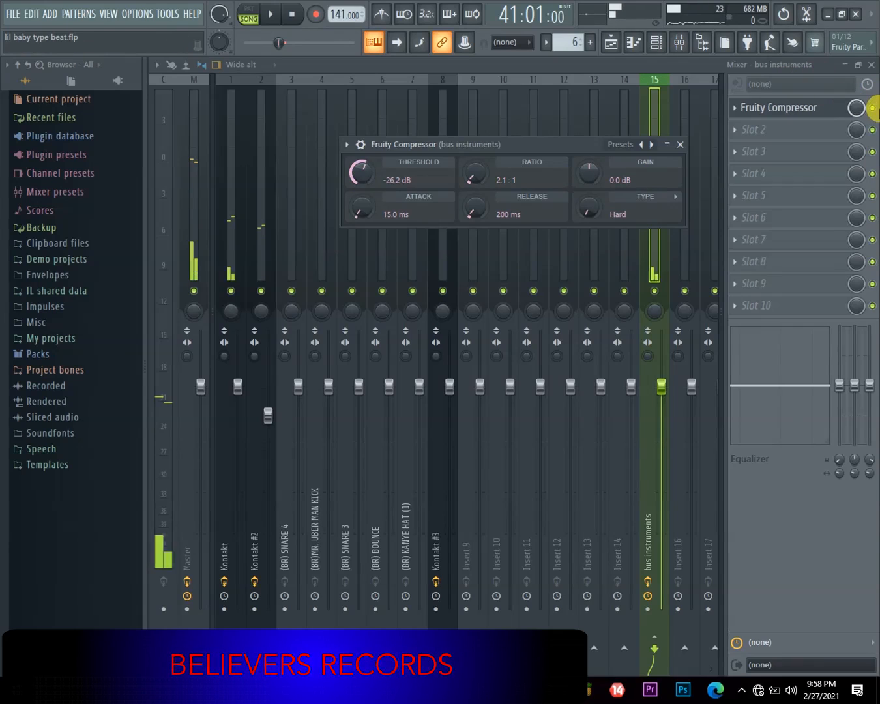
Step: Bypass the bus instruments compressor and play the loop start, then enable it and replay the same passage for comparison
left_click(872, 107)
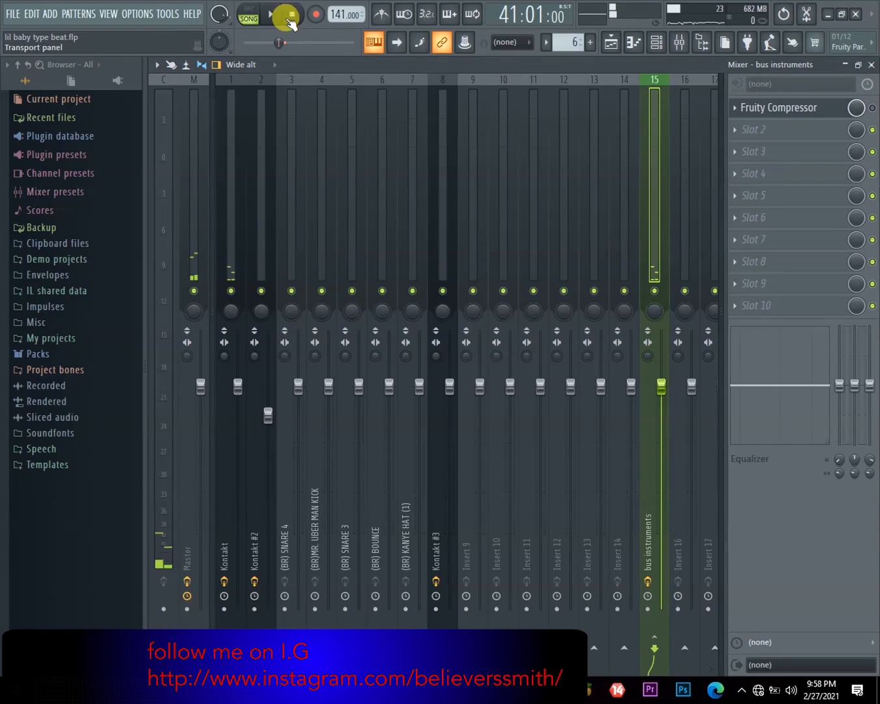
left_click(271, 15)
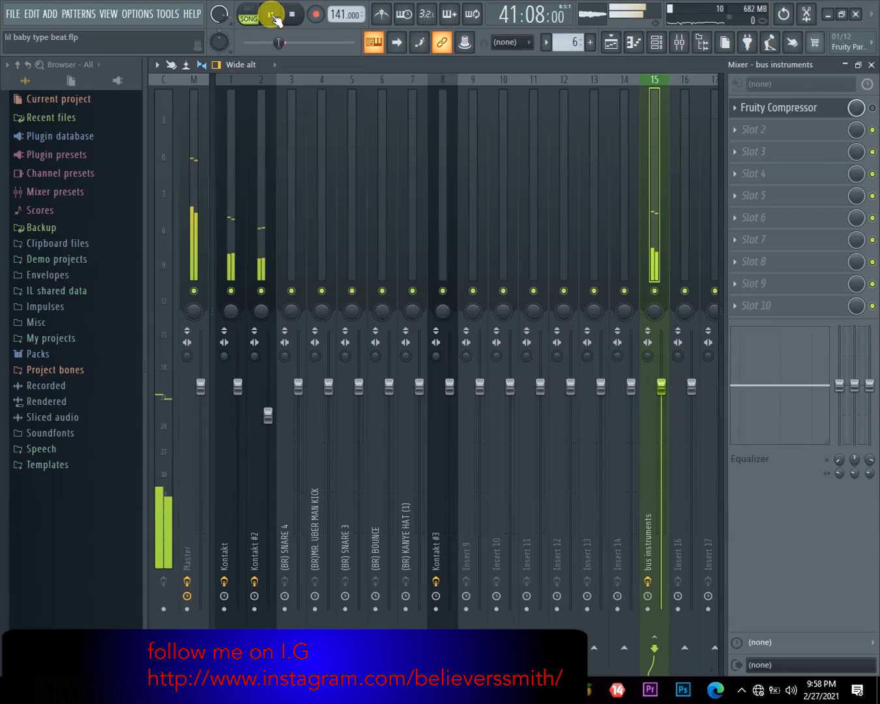
left_click(272, 15)
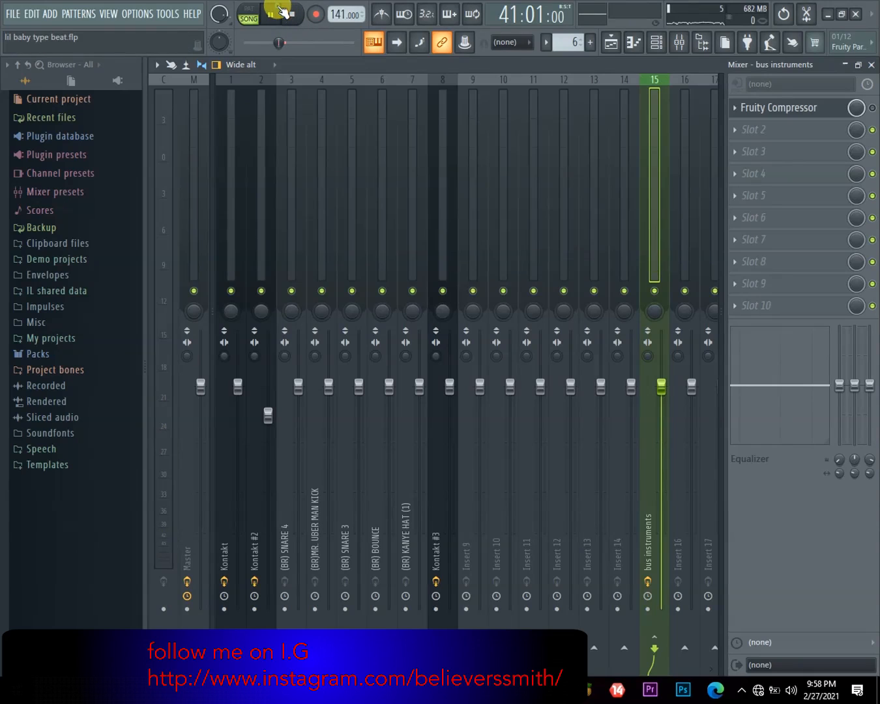
key("space")
left_click(873, 108)
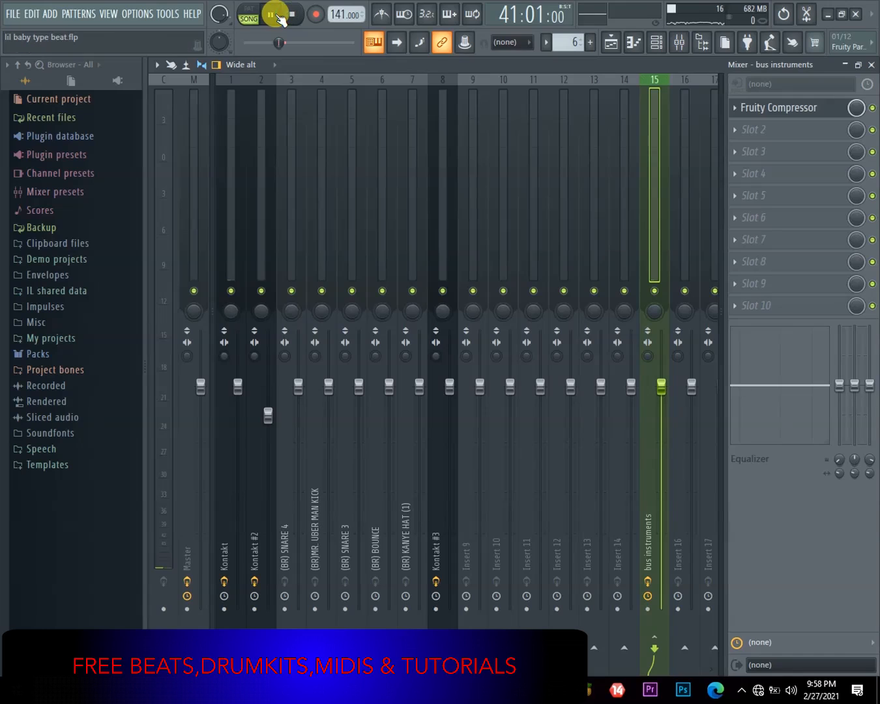
left_click(278, 19)
key("space")
Step: Reopen the bus instruments compressor, lower its threshold to -27.2 dB, and audition the loop start
left_click(801, 109)
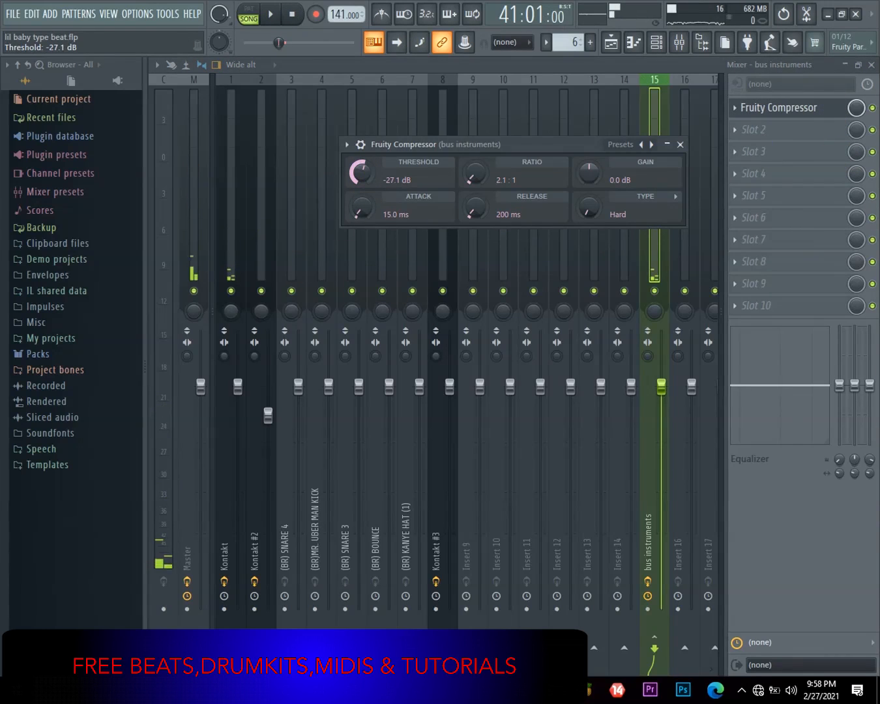
key("space")
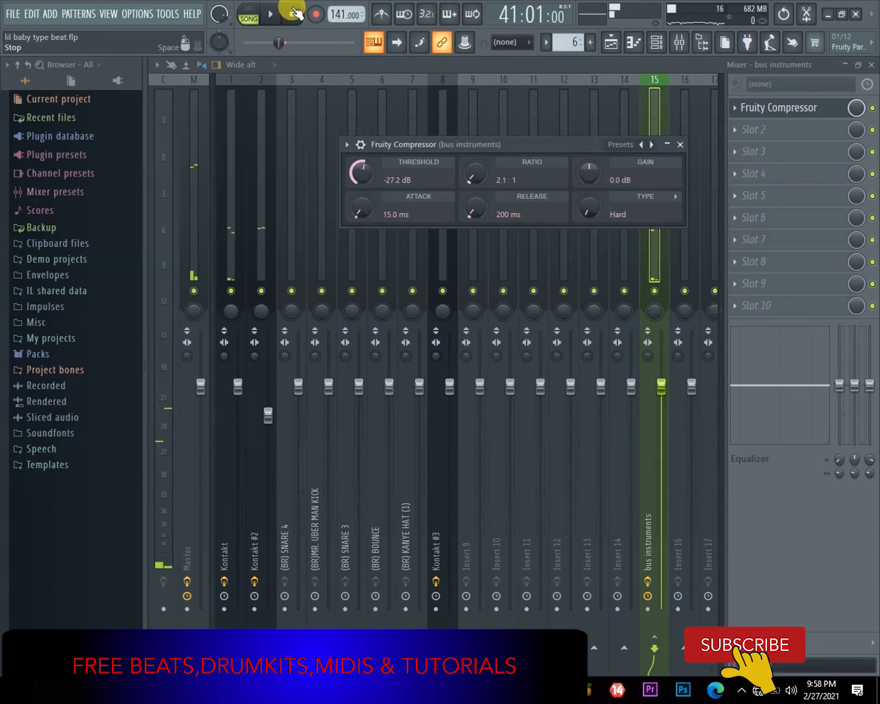
Step: Try a gain of 0.6 dB on the bus instruments compressor while replaying the loop start
left_click(284, 13)
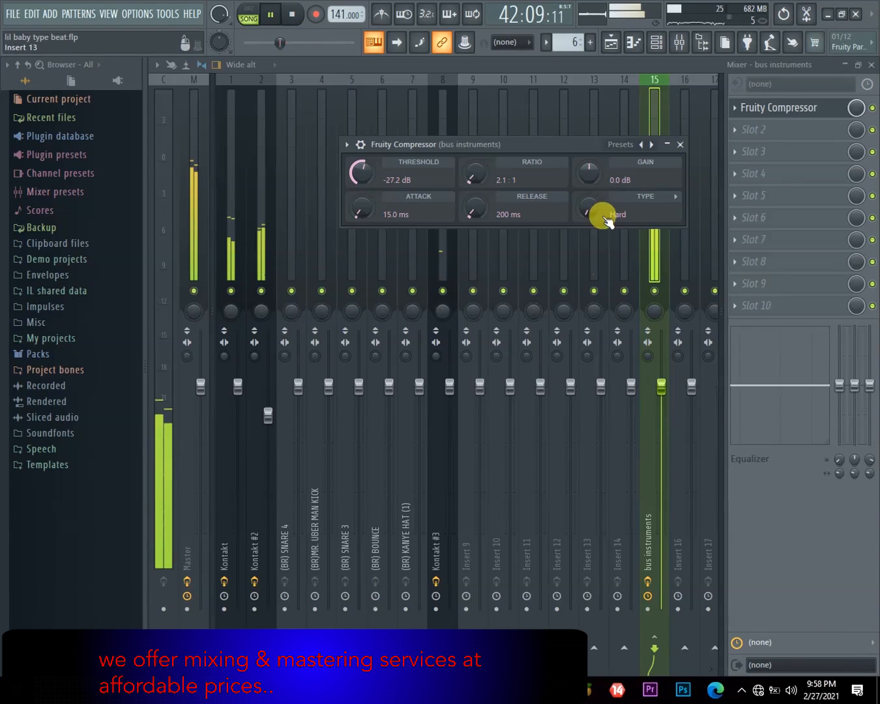
key("space")
scroll(590, 170, "up", 1)
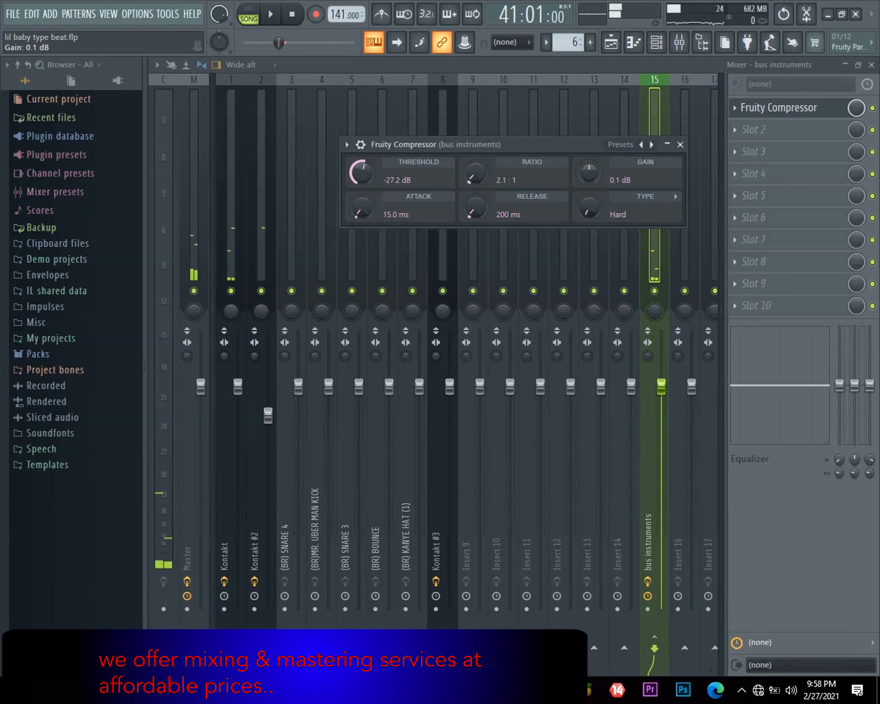
key("space")
key("space")
scroll(590, 171, "down", 3)
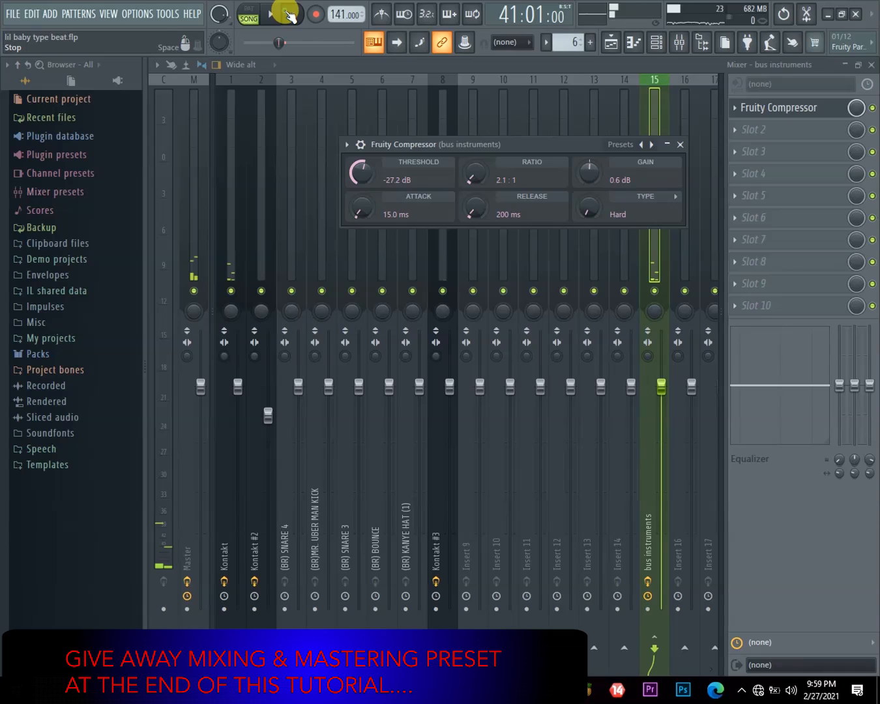
left_click(273, 14)
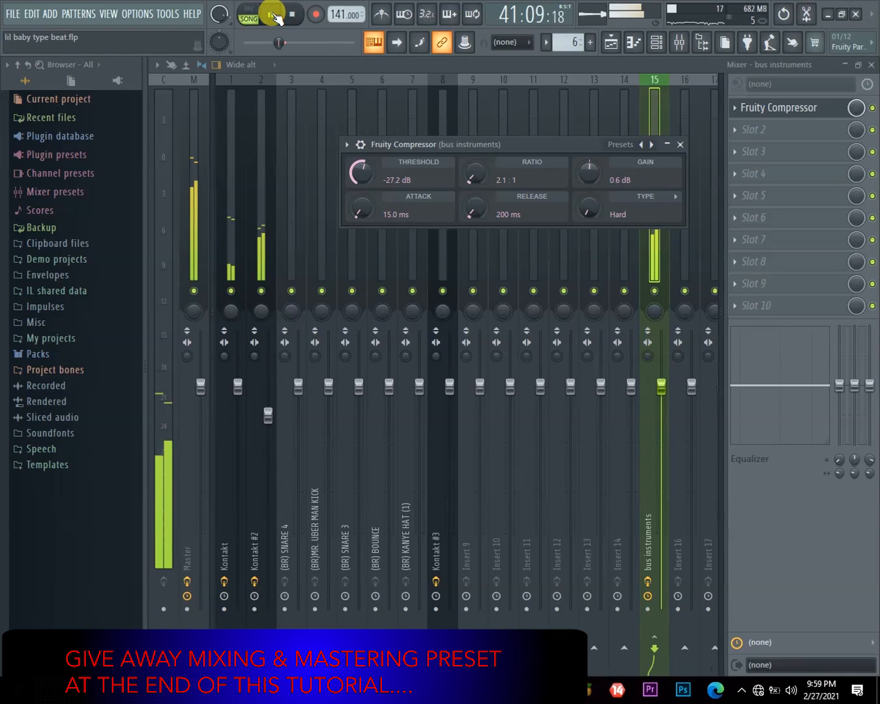
key("space")
Step: Try a gain of 0.5 dB on the bus instruments compressor and audition the loop start
left_click(589, 182)
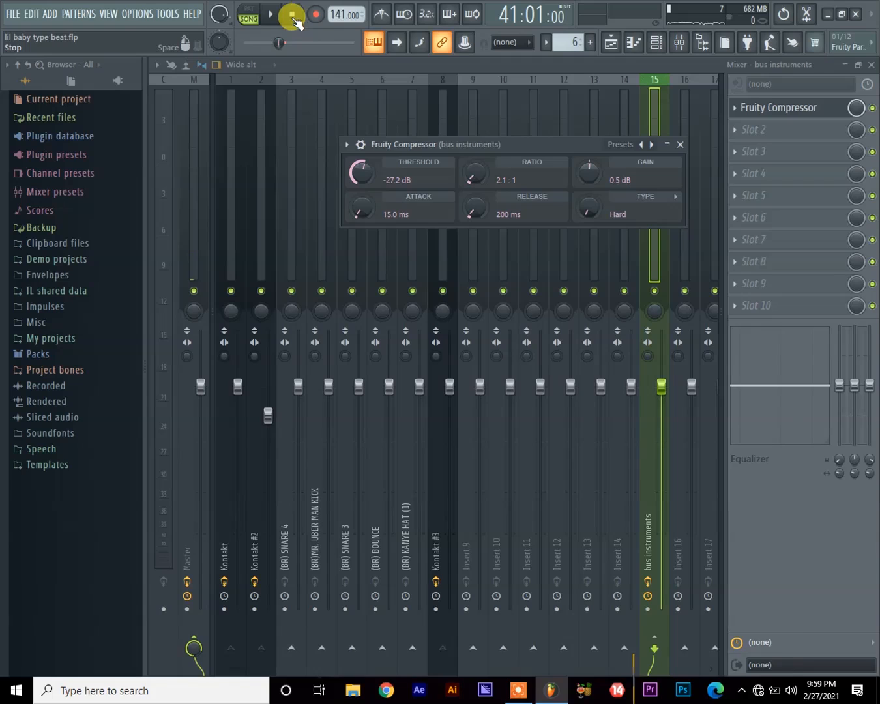
left_click(274, 18)
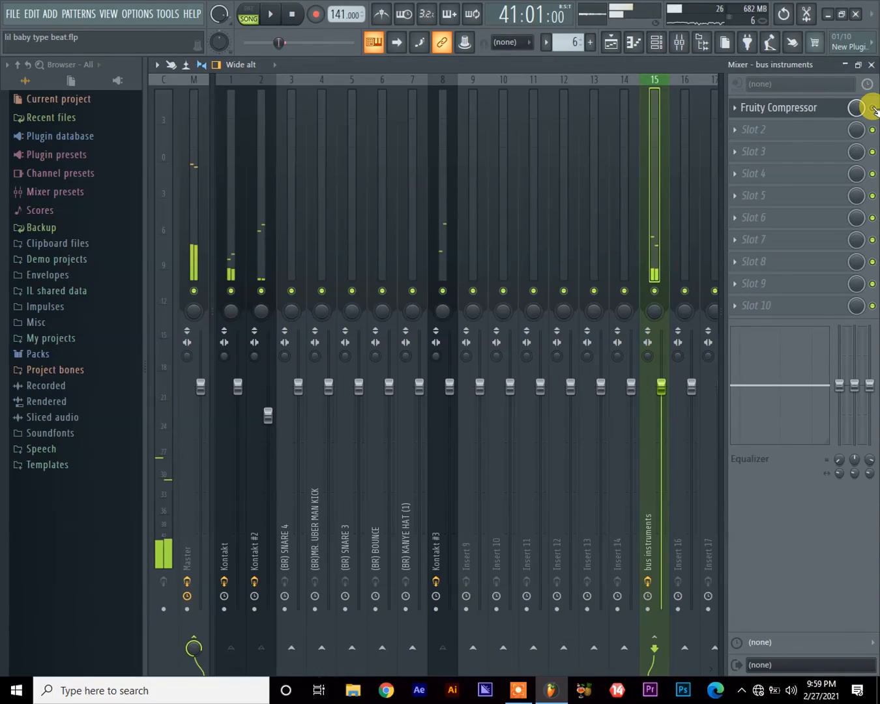
key("space")
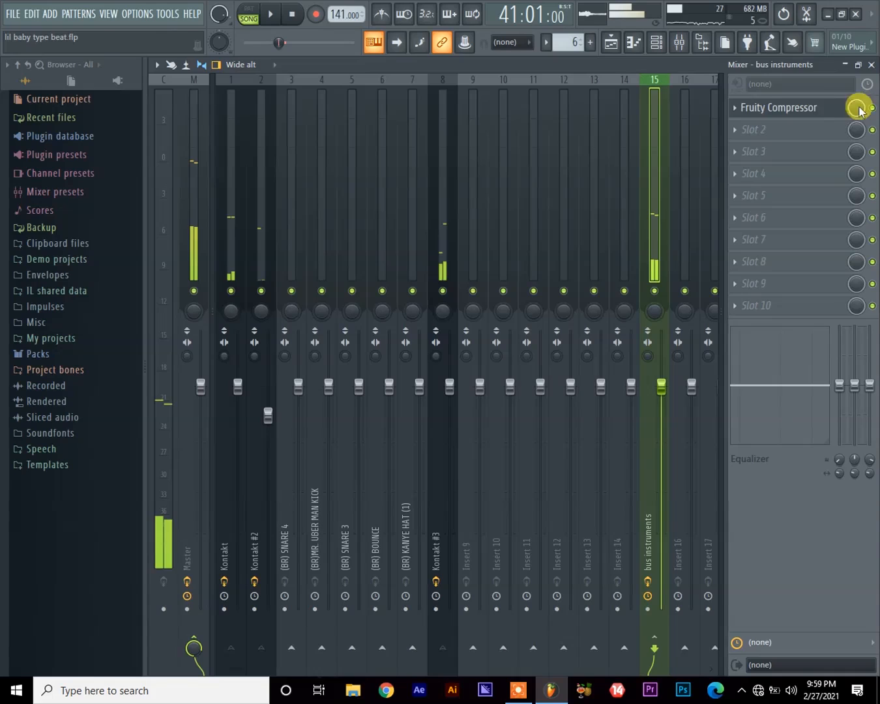
Step: Reopen the bus instruments compressor and try a gain of 1.1 dB while the loop plays
left_click(816, 109)
key("space")
left_click(595, 173)
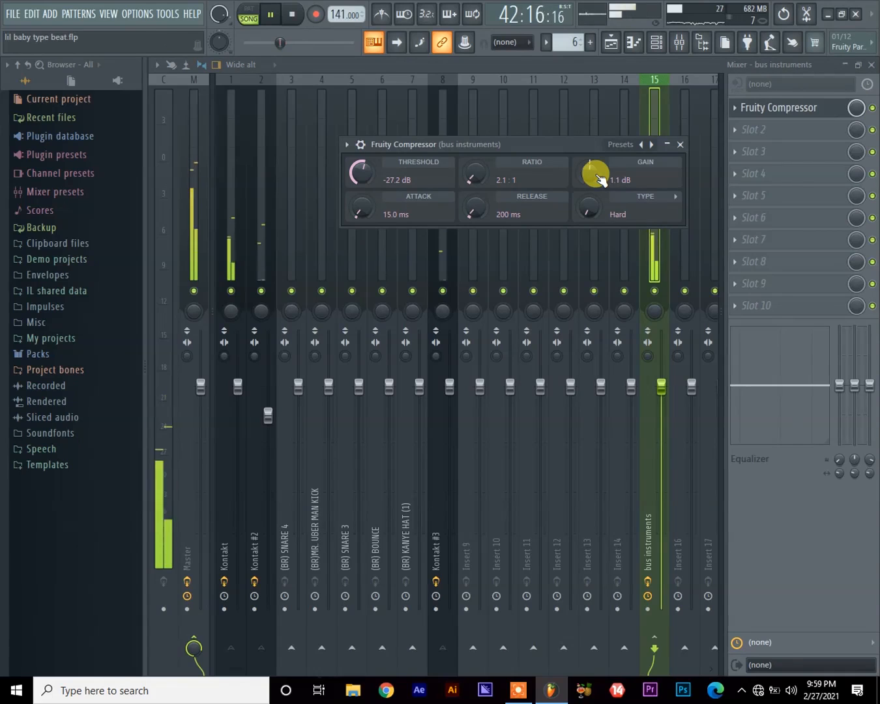
key("space")
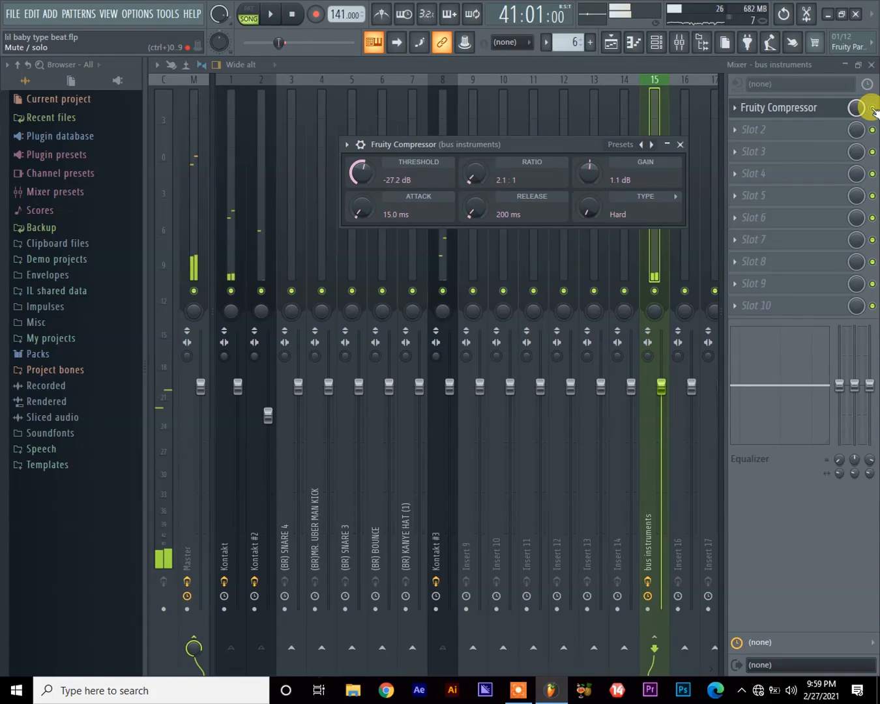
Step: Toggle the bypass of the bus instruments compressor and replay the loop start several times for comparison
left_click(873, 107)
key("space")
key("space")
key("space")
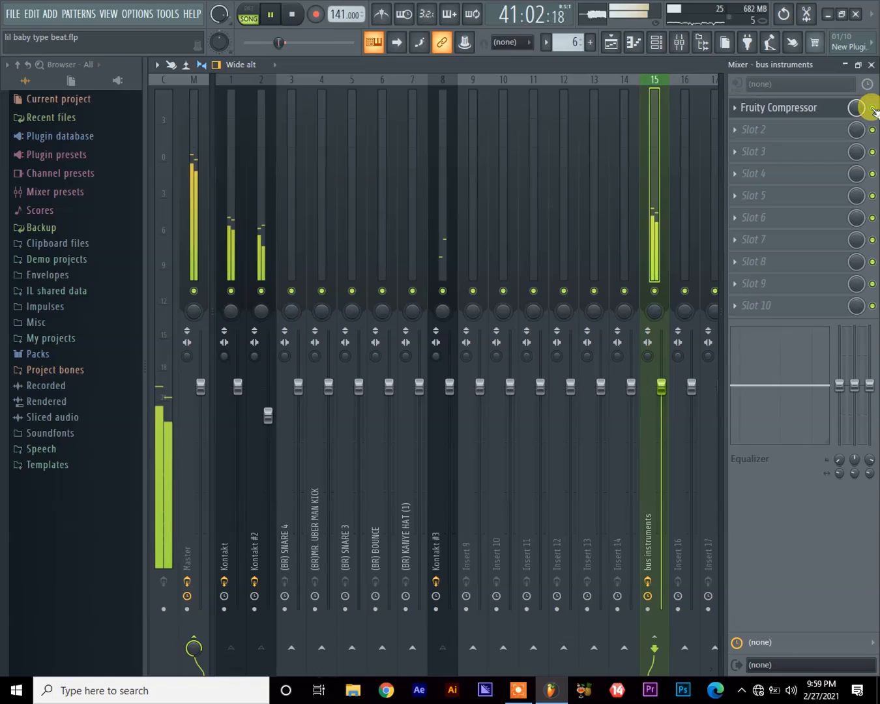
key("space")
key("space")
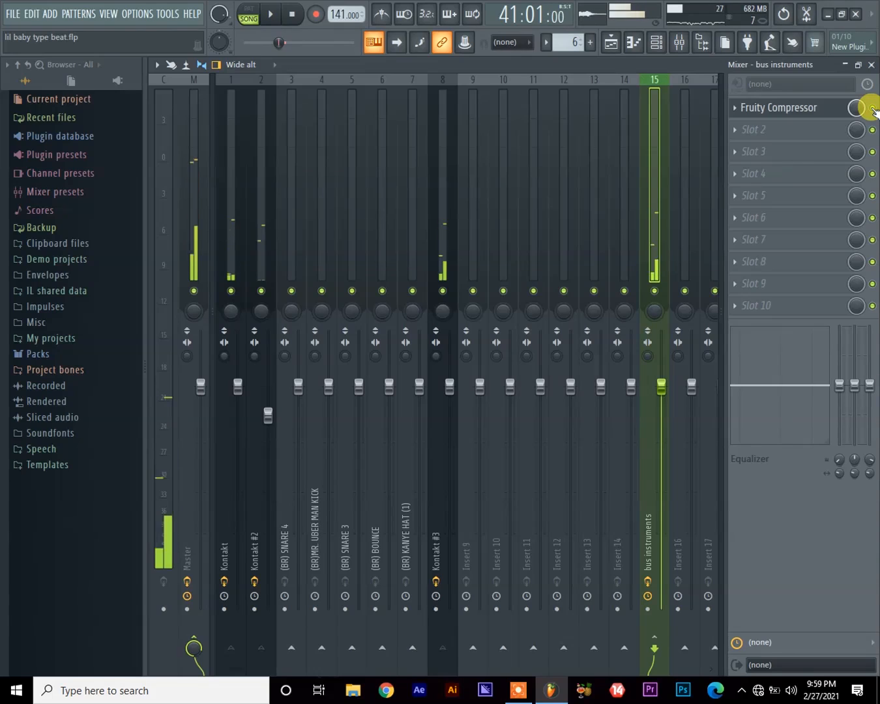
Step: Reopen the bus instruments compressor, set its gain to 1.2 dB, and audition the loop start
left_click(761, 110)
left_click(760, 109)
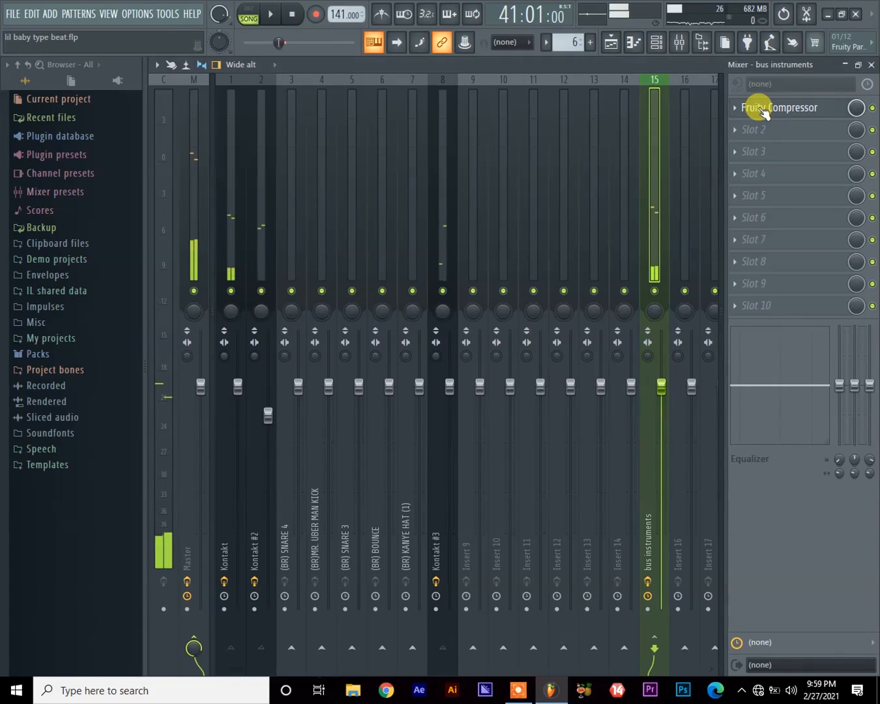
left_click(761, 109)
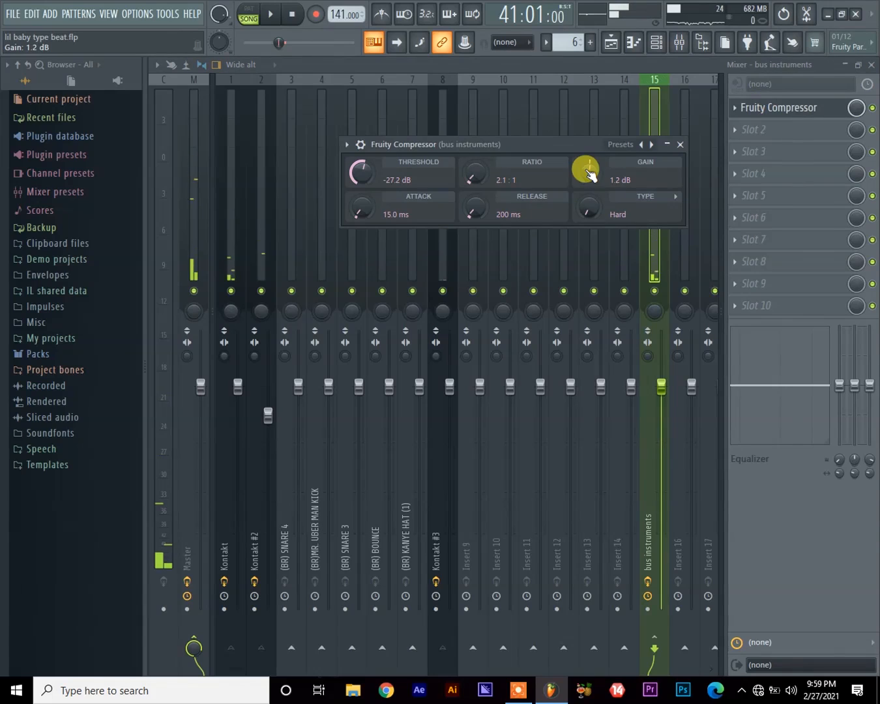
key("space")
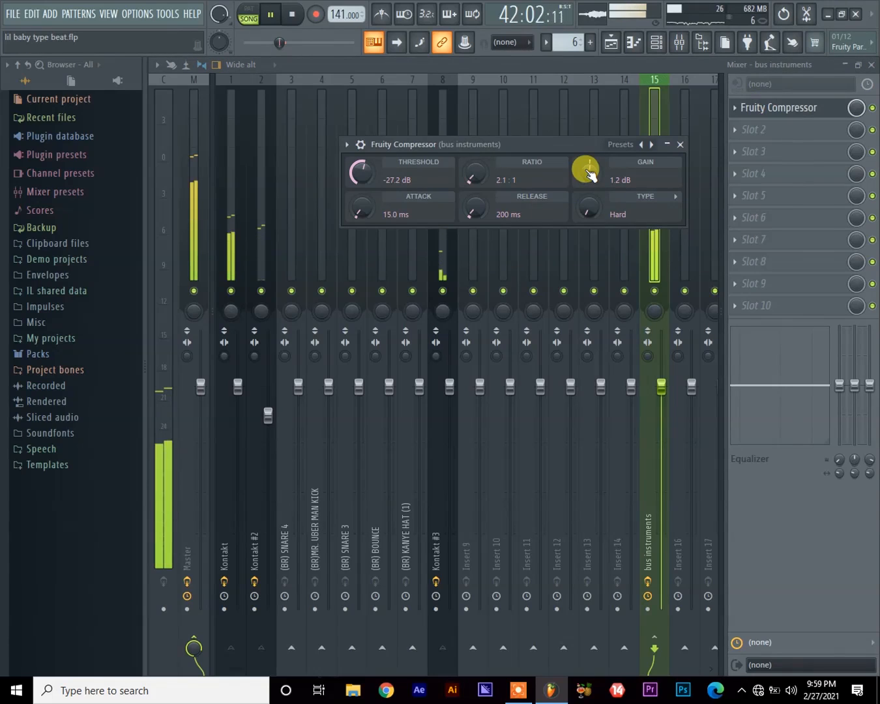
key("space")
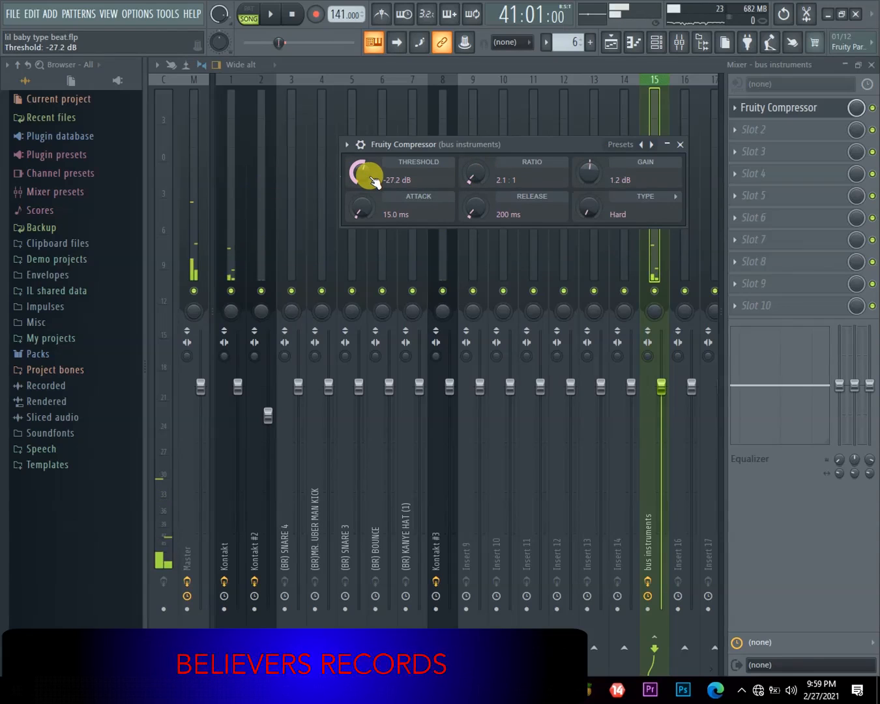
Step: Replay the loop start, close the compressor window, and audition the instruments bus once more
key("space")
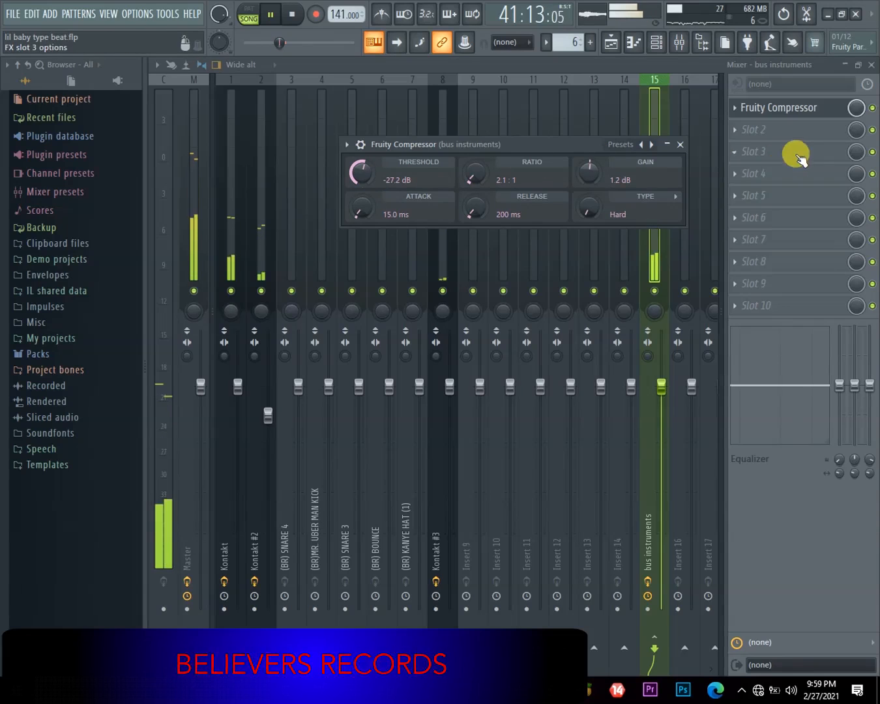
key("space")
key("Escape")
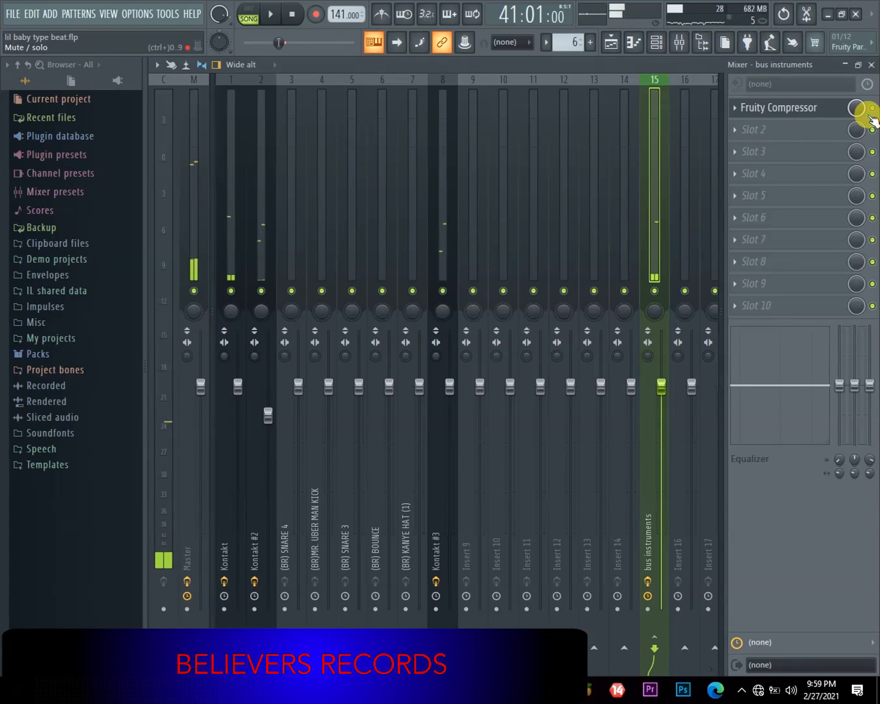
key("space")
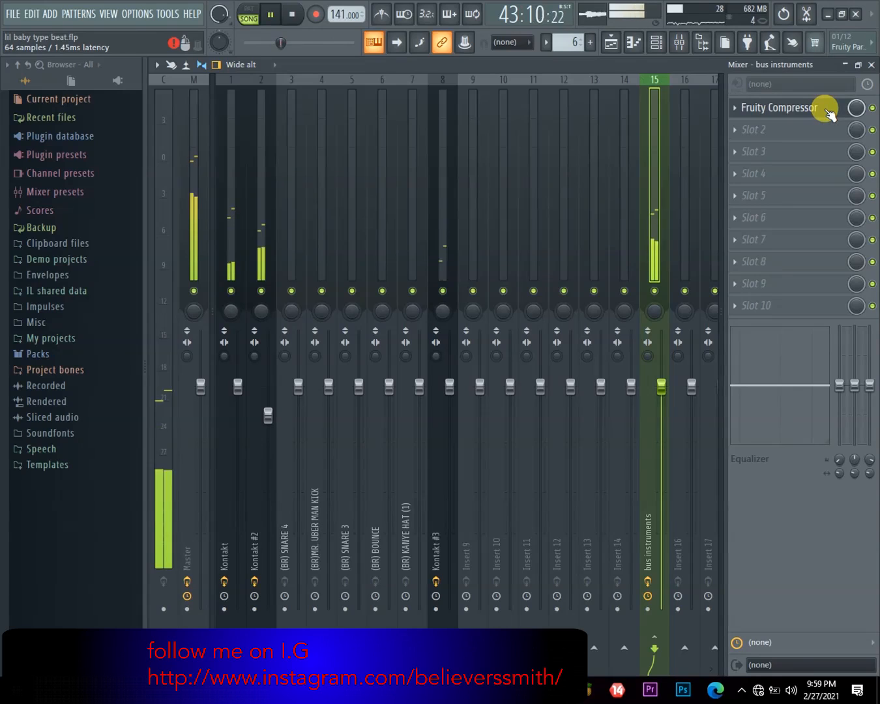
key("space")
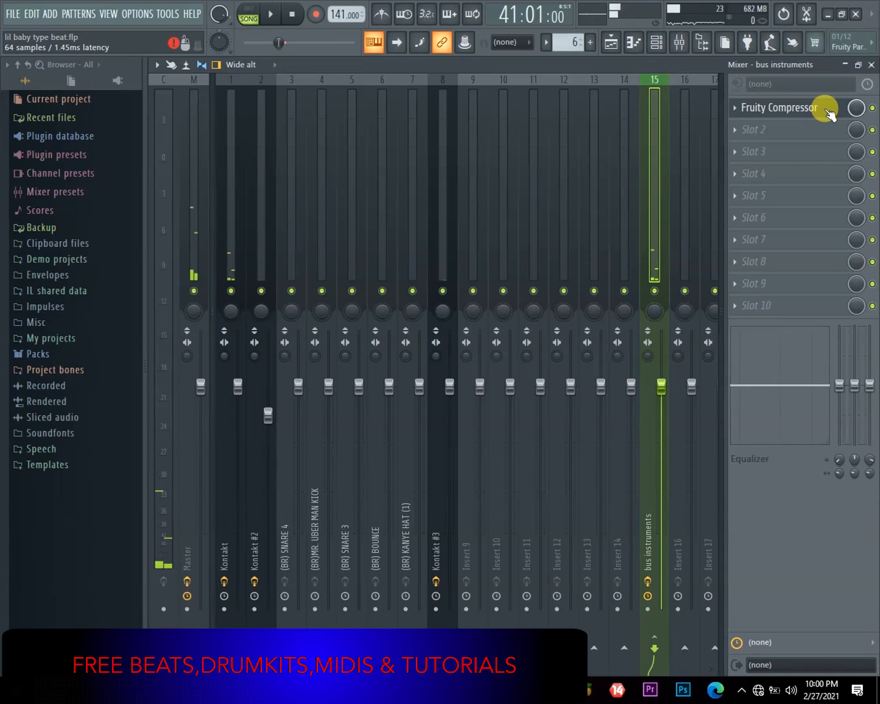
Step: Switch playback to pattern mode, play Pattern 3, and check the drum levels with the (BR) SNARE 4 mixer track selected
left_click(611, 44)
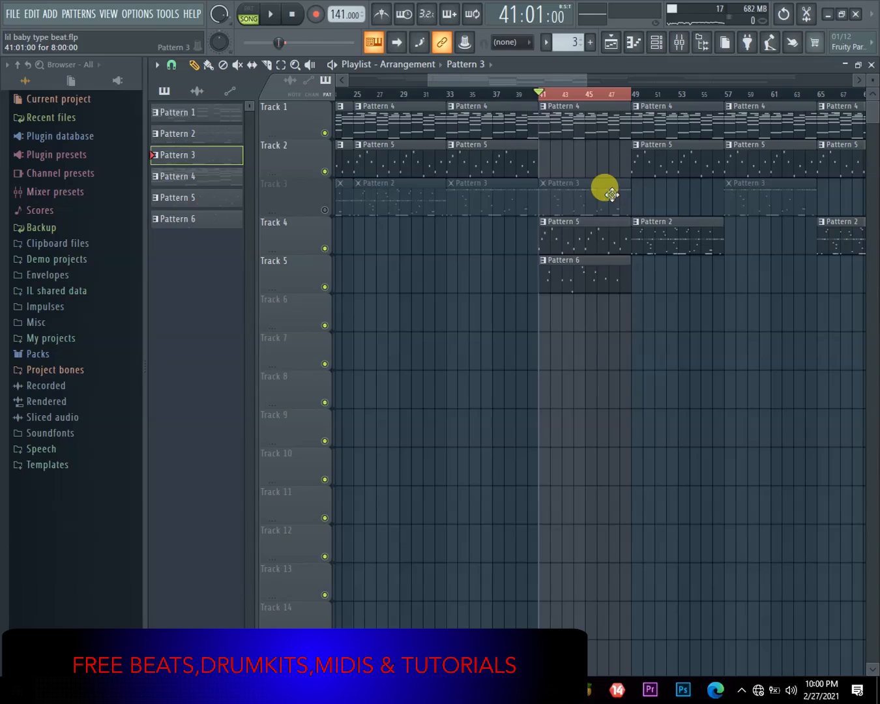
left_click(249, 10)
left_click(270, 14)
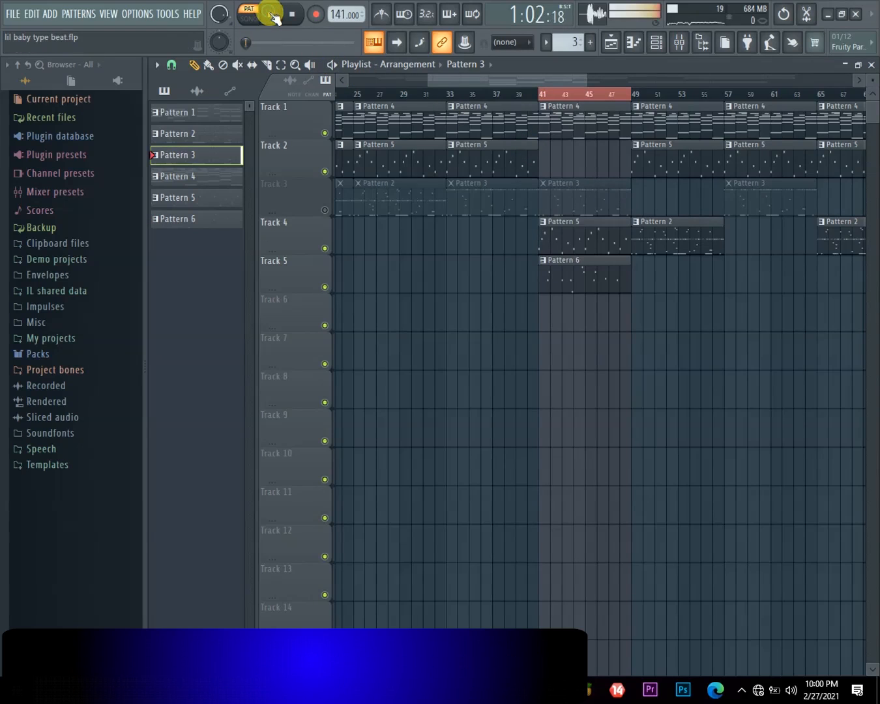
left_click(678, 44)
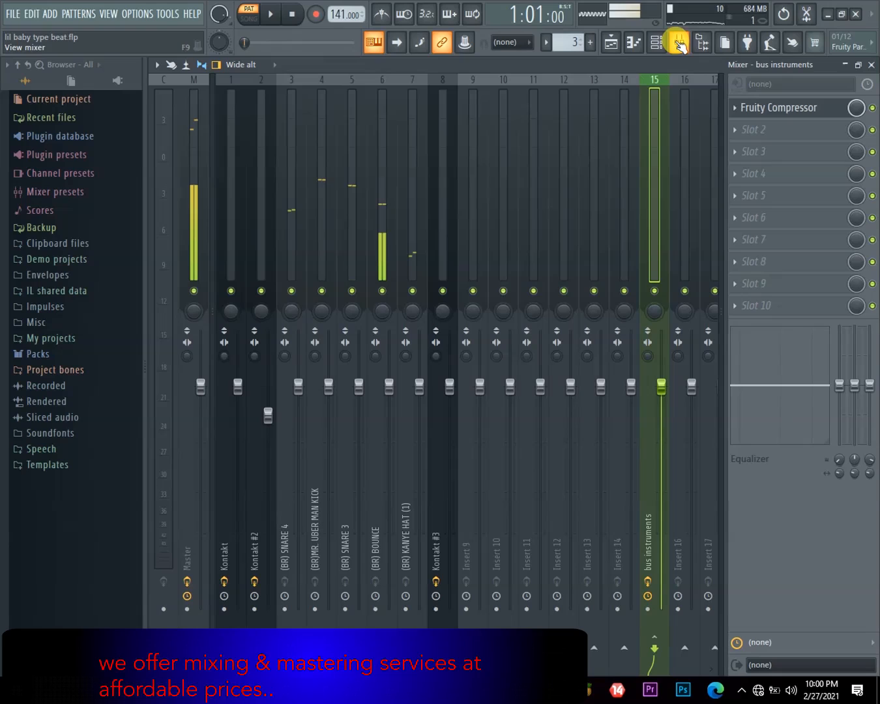
left_click(298, 231)
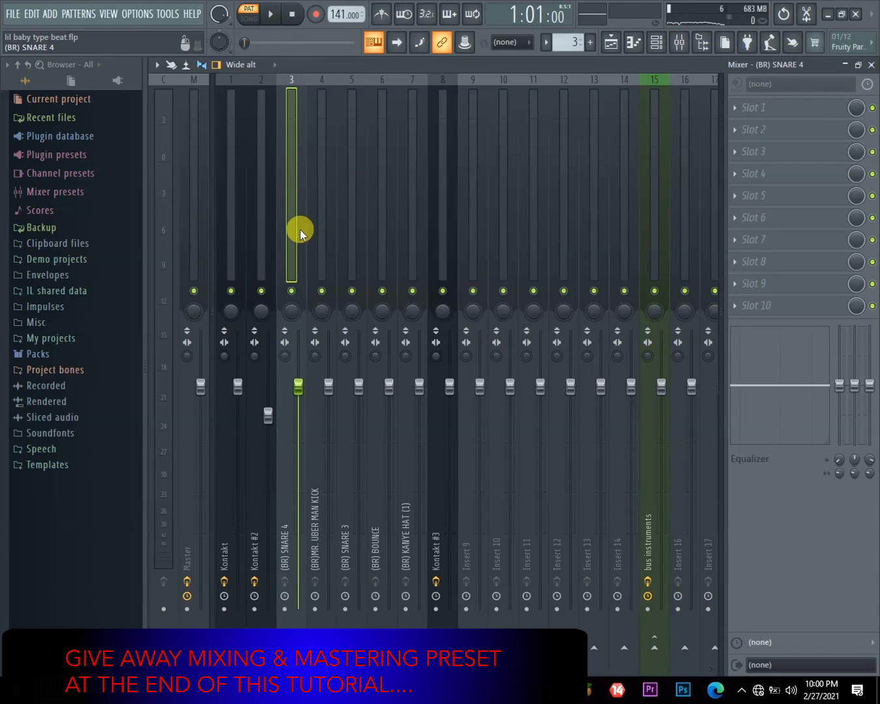
key("space")
key("space")
Step: Make Pattern 2 the active pattern from the playlist and play it while checking the mixer levels
left_click(616, 44)
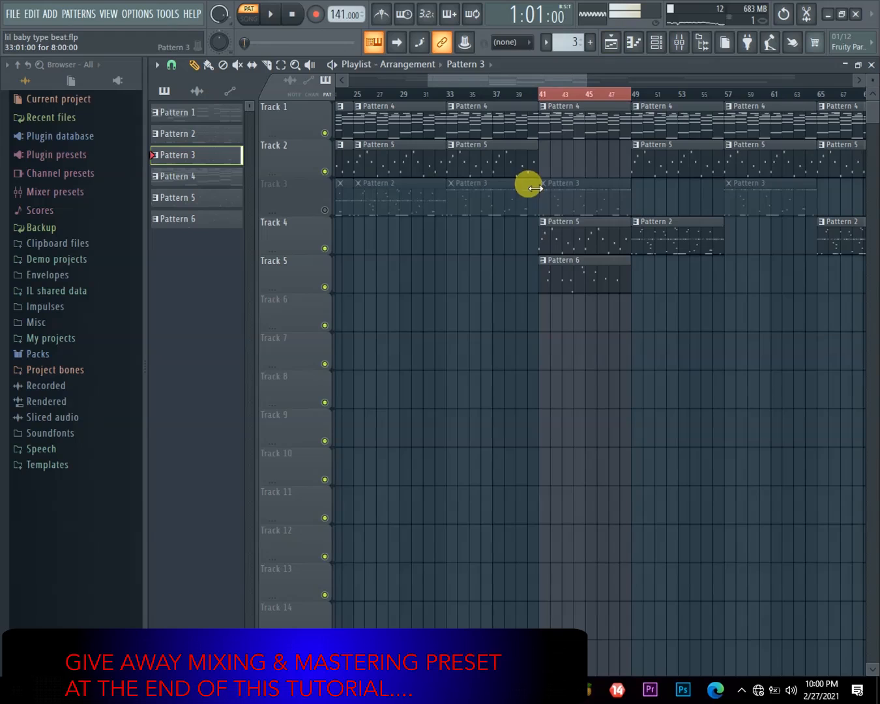
left_click(573, 265)
left_click(579, 228)
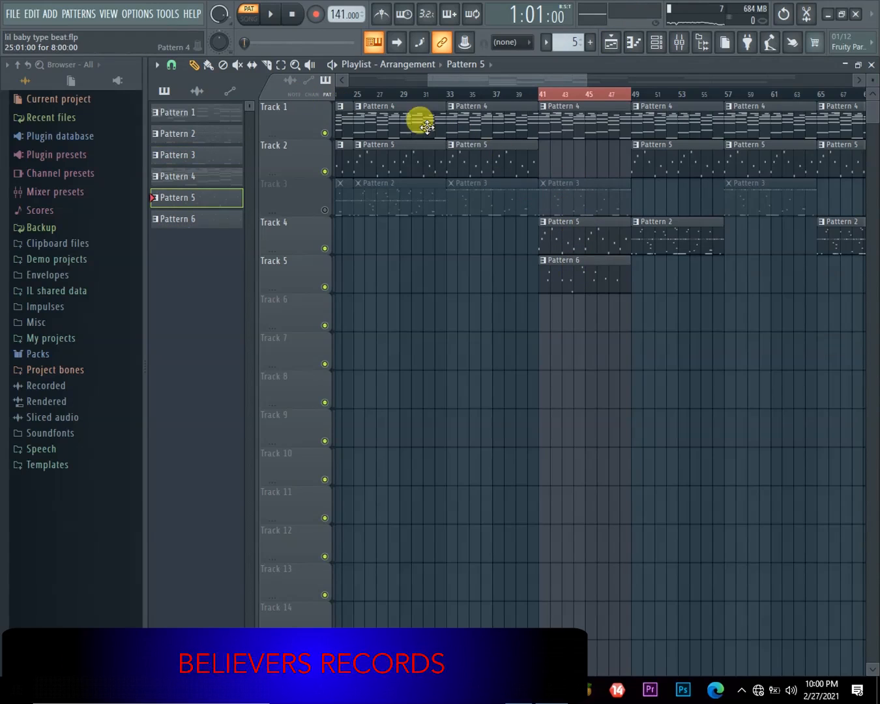
left_click(644, 223)
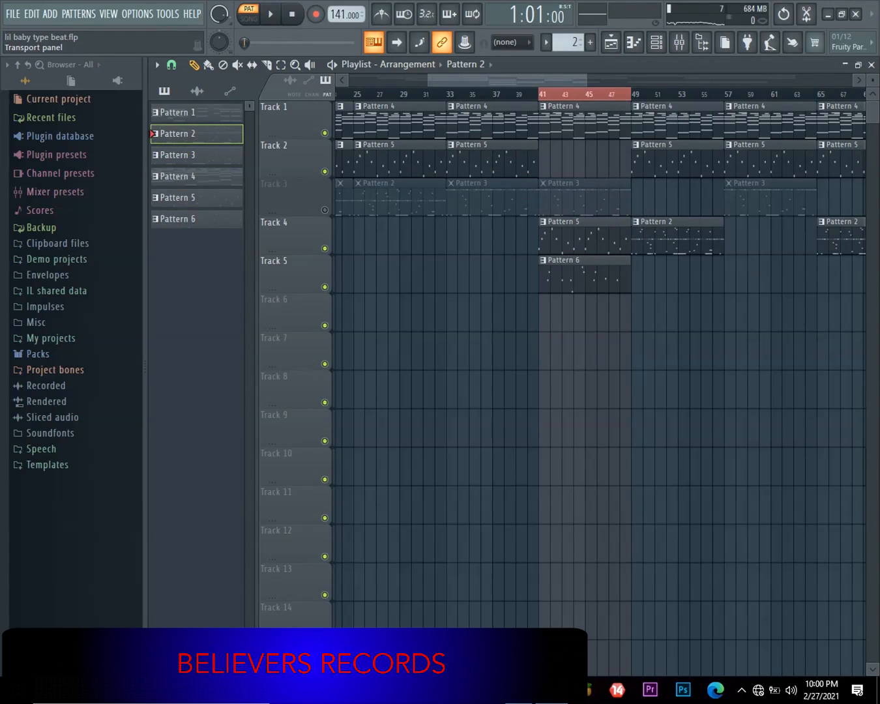
left_click(270, 14)
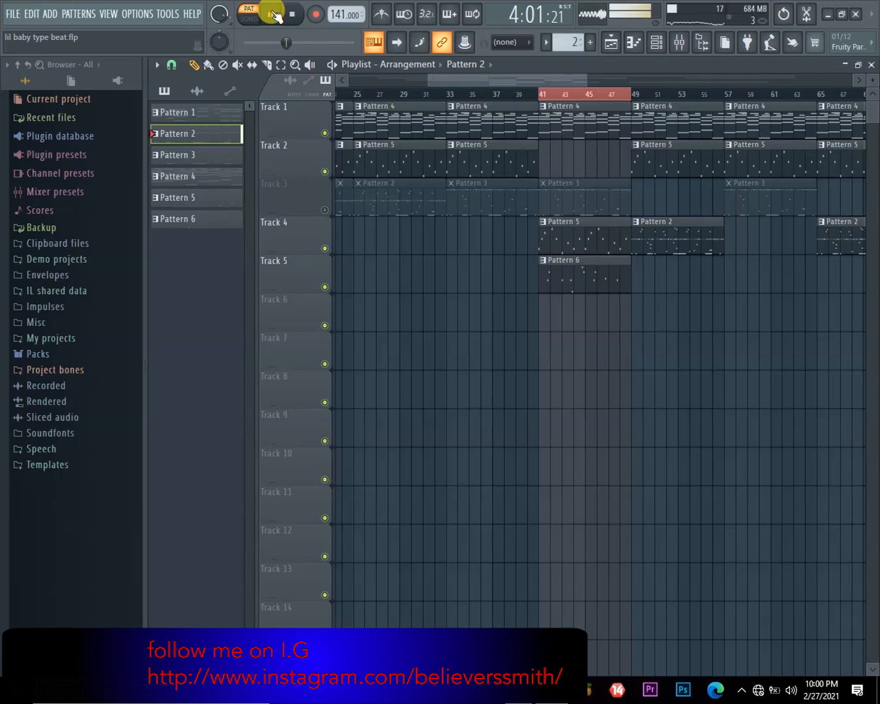
mouse_move(366, 96)
left_mouse_down()
mouse_move(552, 96)
mouse_move(661, 83)
mouse_move(672, 65)
left_mouse_up()
left_click(680, 43)
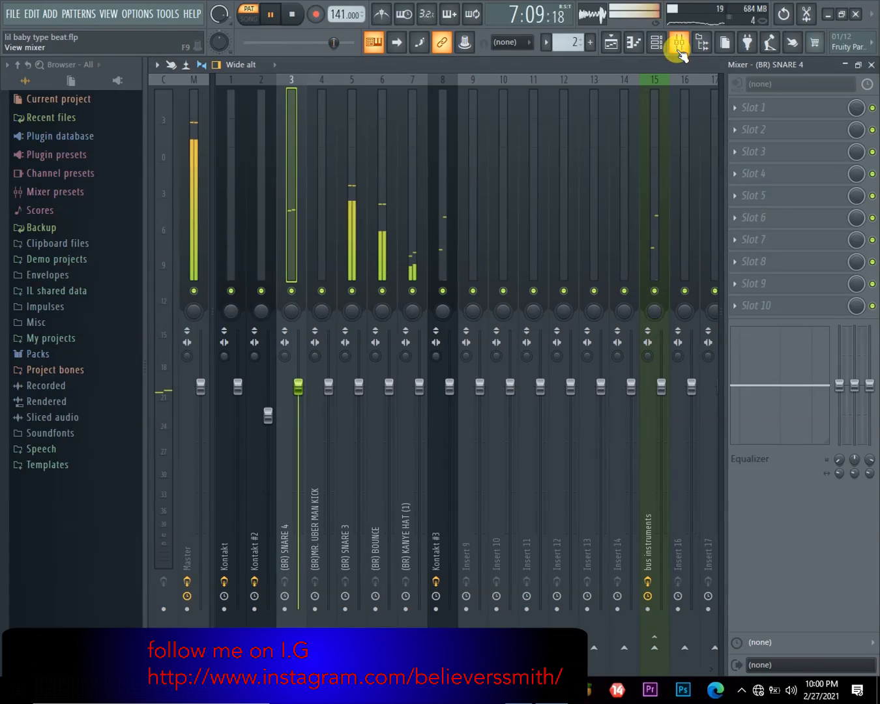
key("space")
Step: Pick the Pattern 2 clip on playlist Track 4 and replay the pattern with the mixer in view
left_click(611, 44)
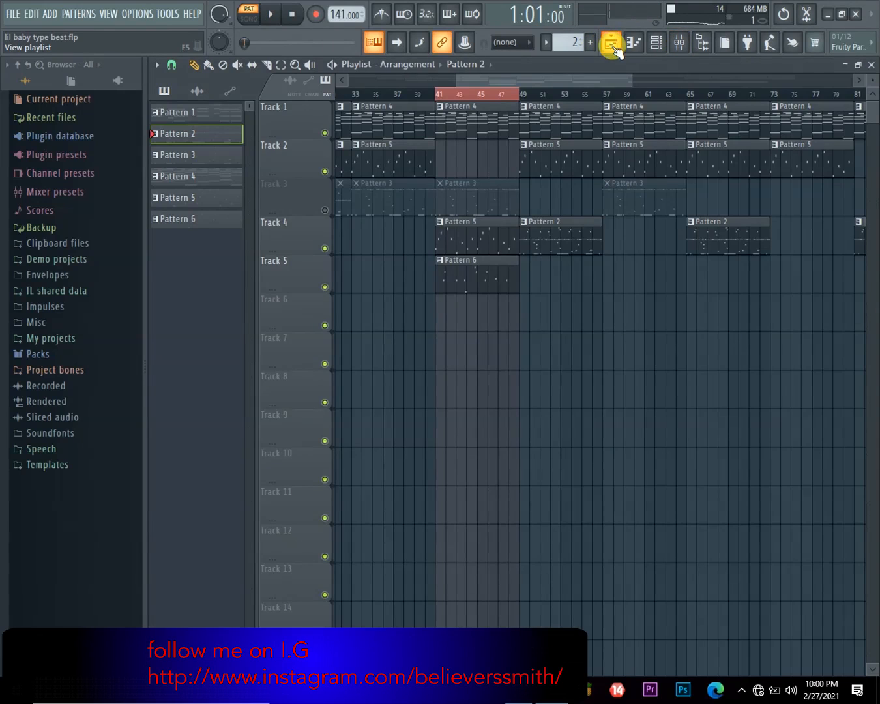
left_click(548, 246)
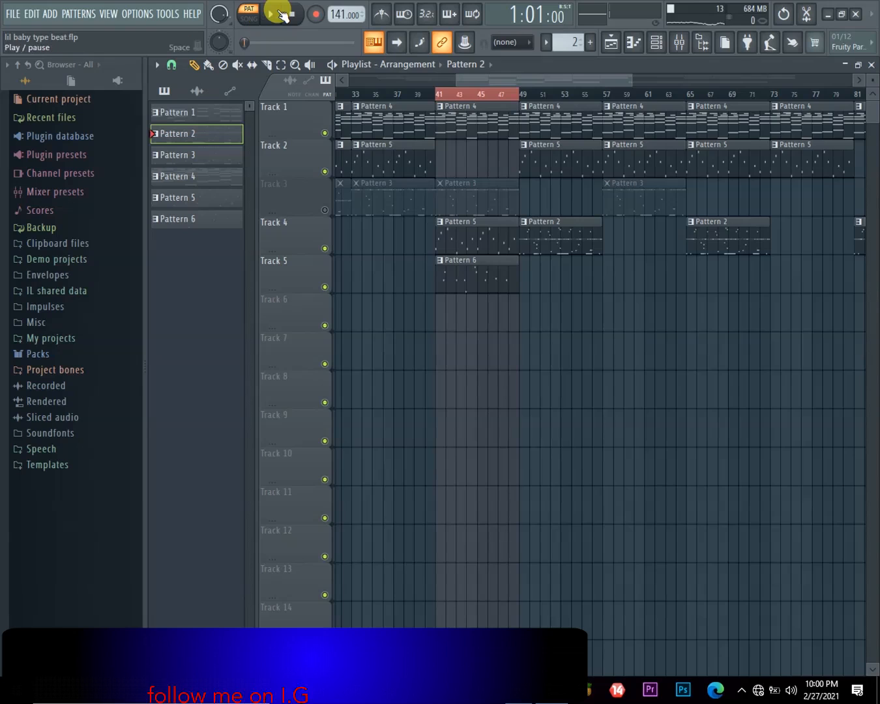
left_click(679, 42)
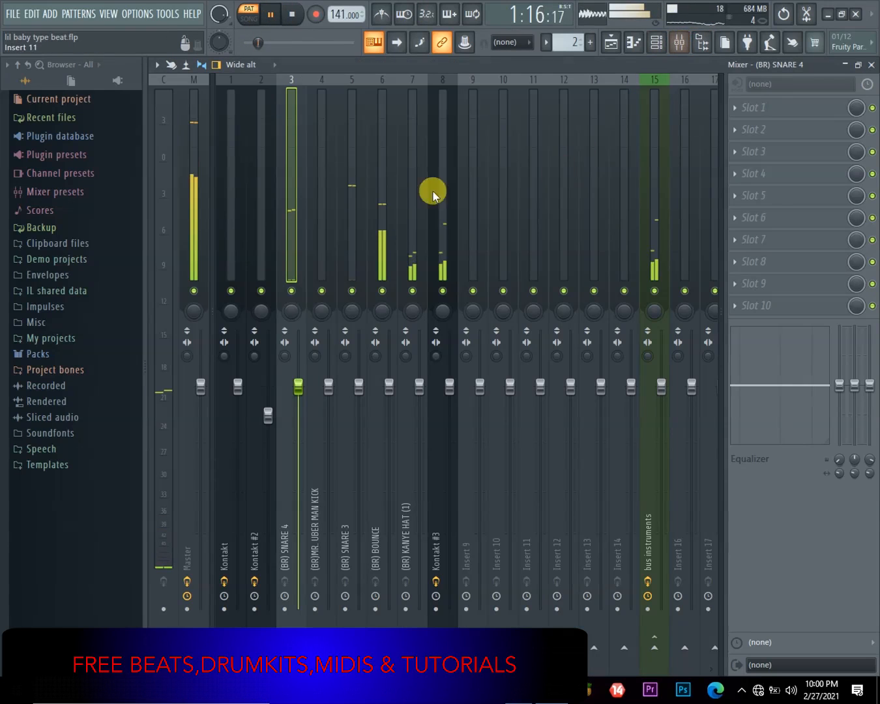
key("space")
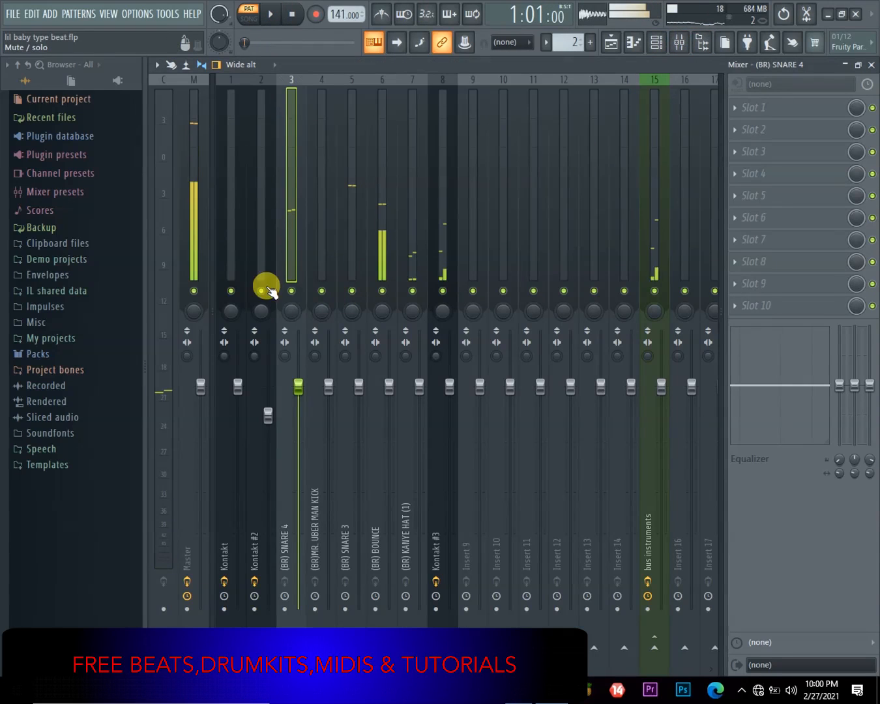
Step: Solo the (BR) SNARE 4 mixer track, unmute (BR) BOUNCE alongside it, and select the (BR) BOUNCE track
right_click(294, 292)
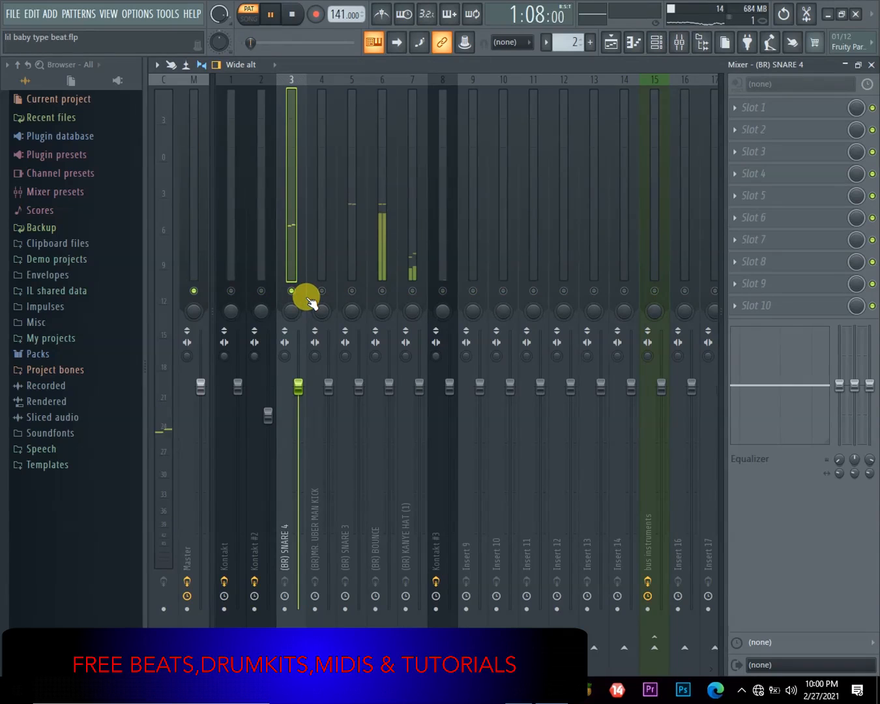
left_click(387, 290)
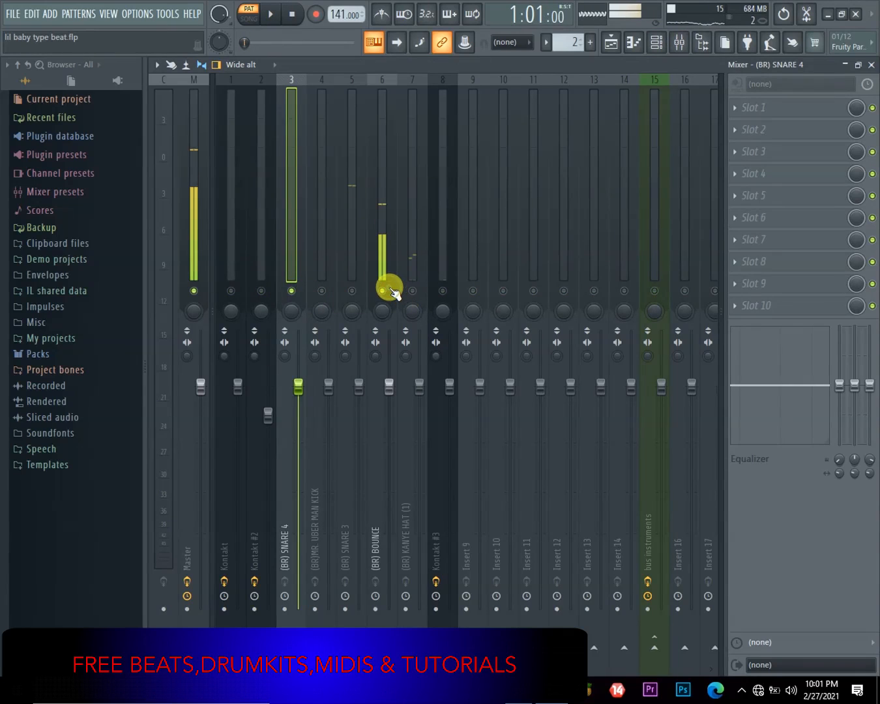
left_click(383, 245)
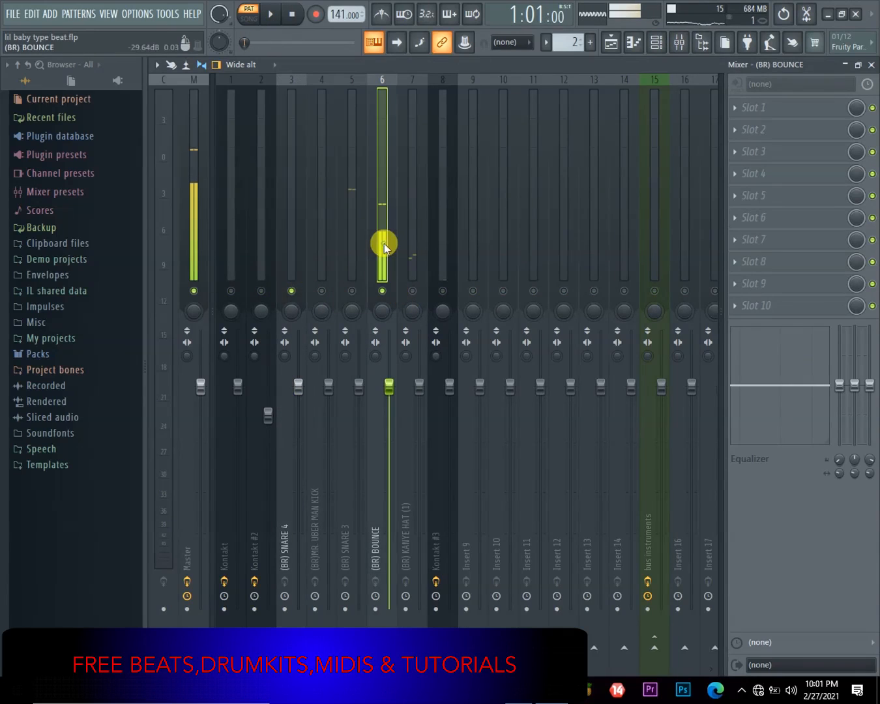
Step: Load Fruity Parametric EQ 2 in the first effect slot of the (BR) BOUNCE mixer track and audition the playing pattern
left_click(731, 104)
left_click(443, 399)
left_click(267, 18)
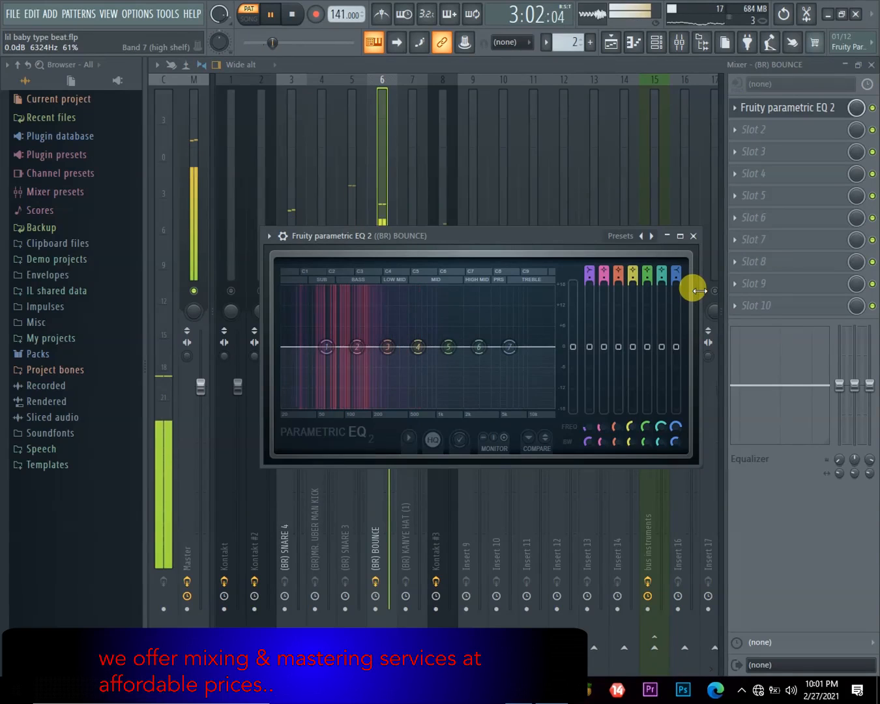
key("space")
Step: Make Pattern 3 active from the playlist and play it with the (BR) BOUNCE equalizer open above the mixer faders
left_click(611, 42)
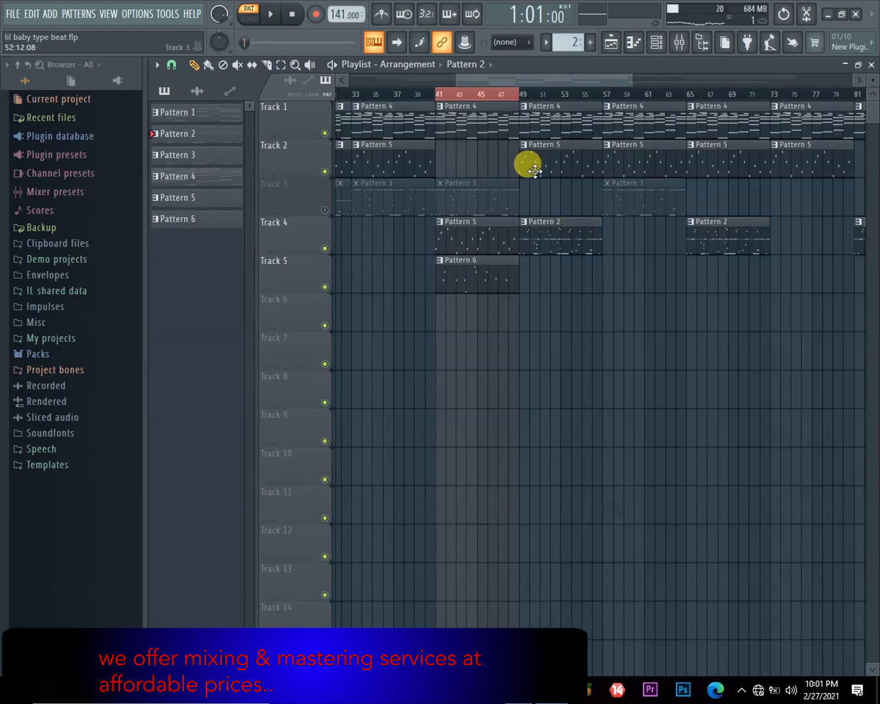
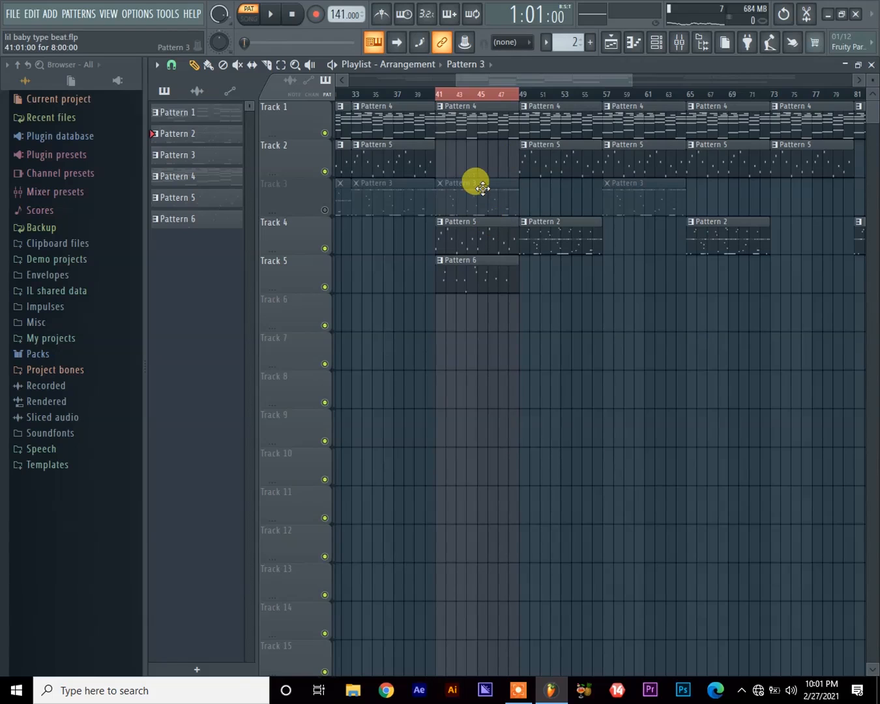
left_click(679, 42)
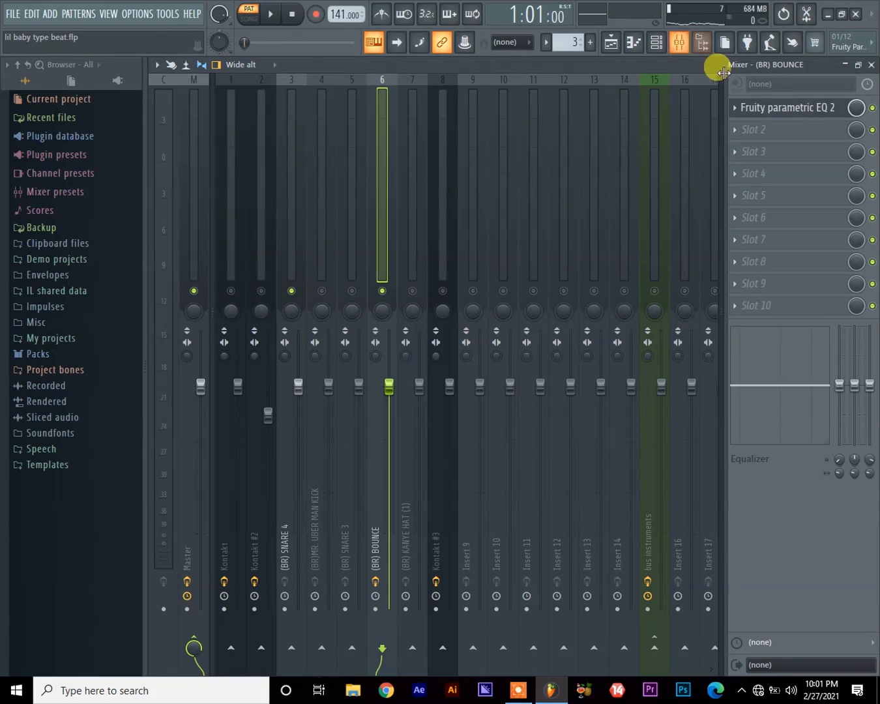
left_click(779, 106)
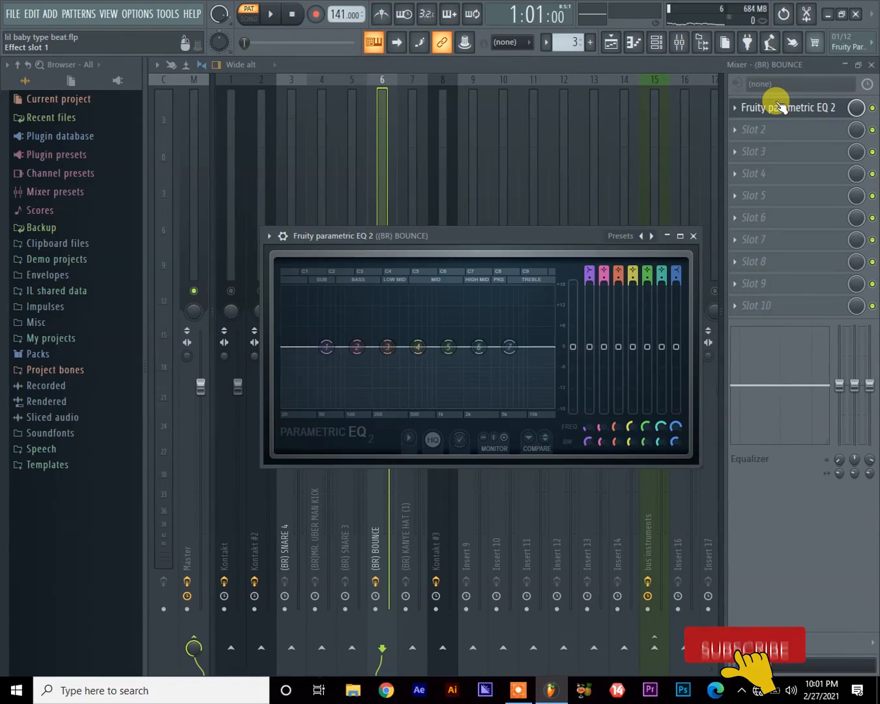
left_click_drag(508, 234, 498, 106)
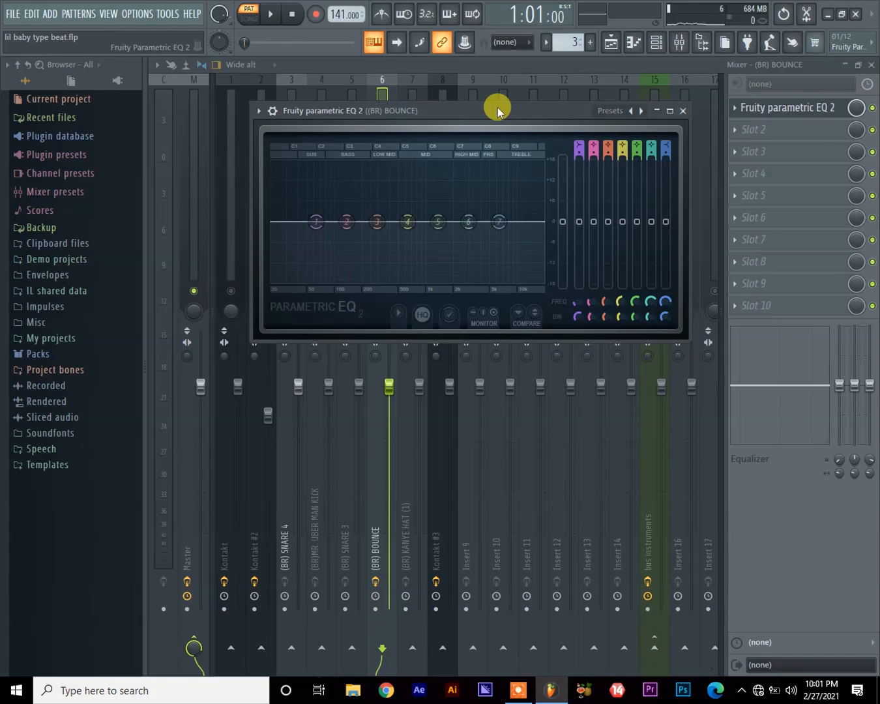
key("space")
key("space")
Step: Make Pattern 2 active from its Track 4 playlist clip and play it in the mixer with all tracks unmuted
left_click(611, 43)
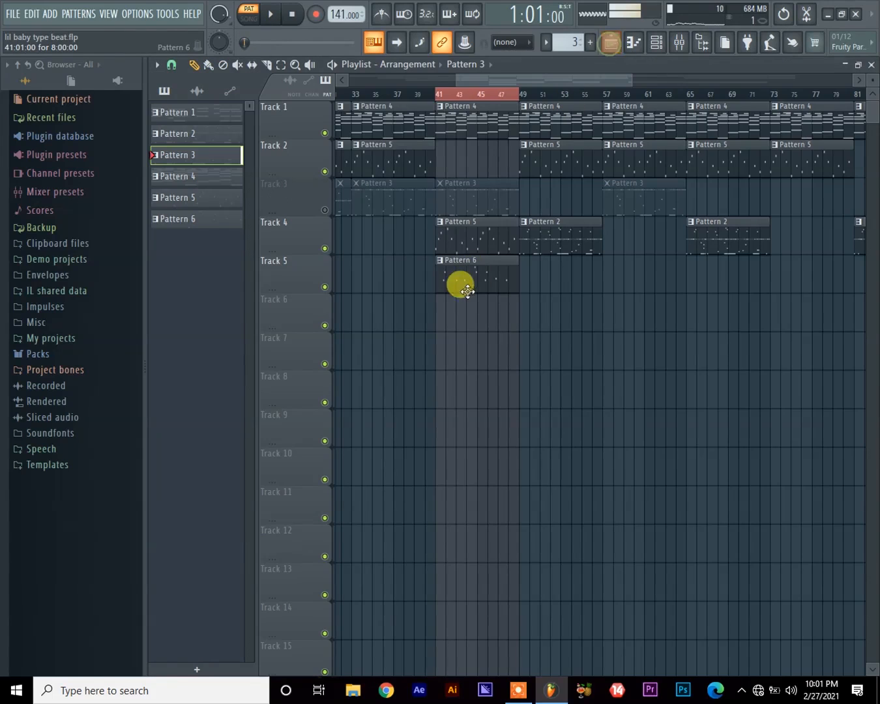
left_click(545, 234)
key("space")
key("space")
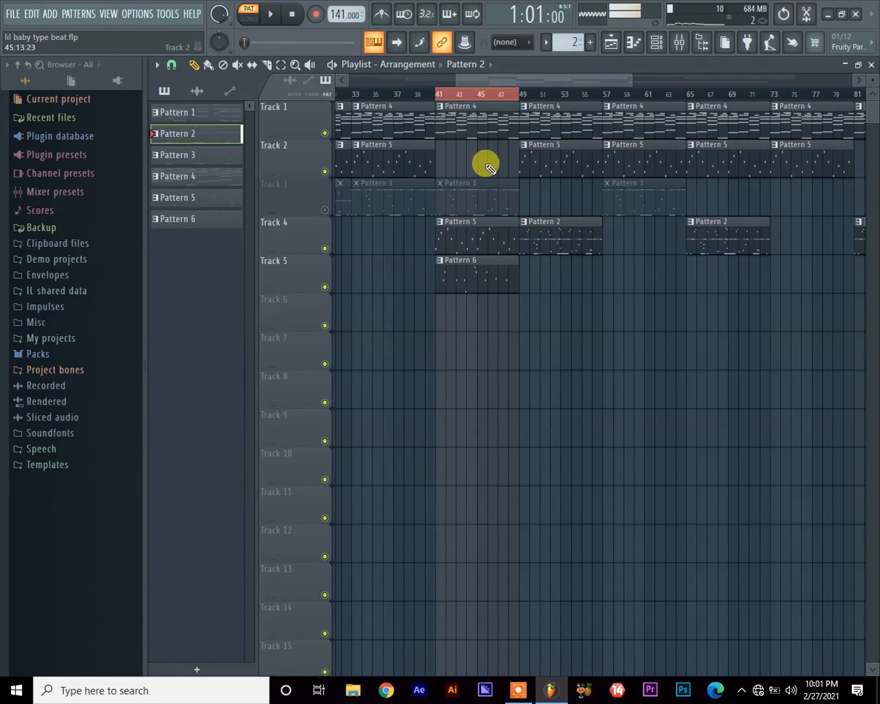
left_click(678, 52)
key("space")
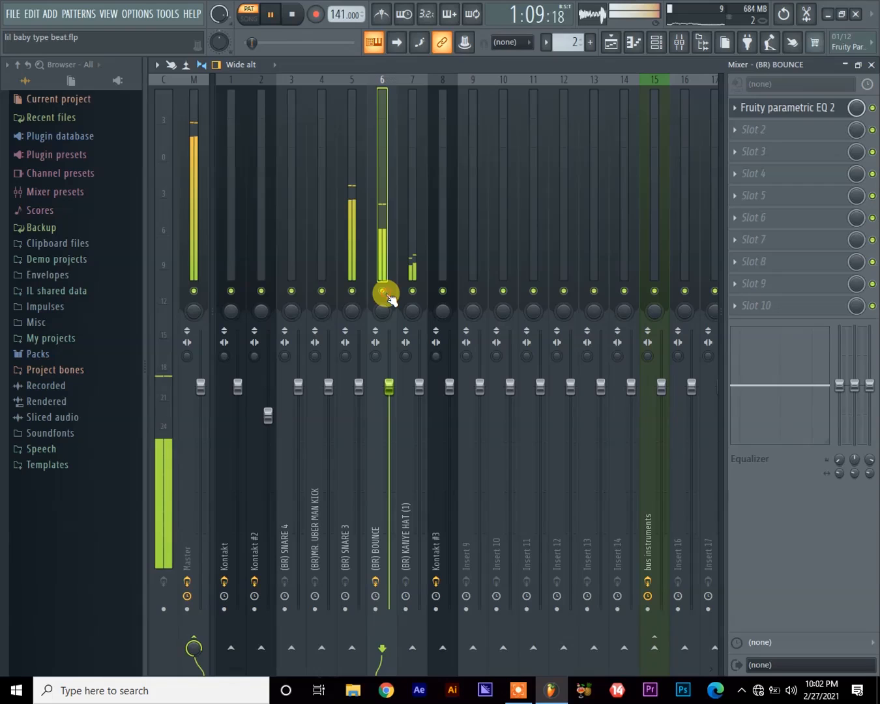
Step: Mute the (BR) BOUNCE mixer track and switch the active pattern to Pattern 3 during playback
left_click(383, 291)
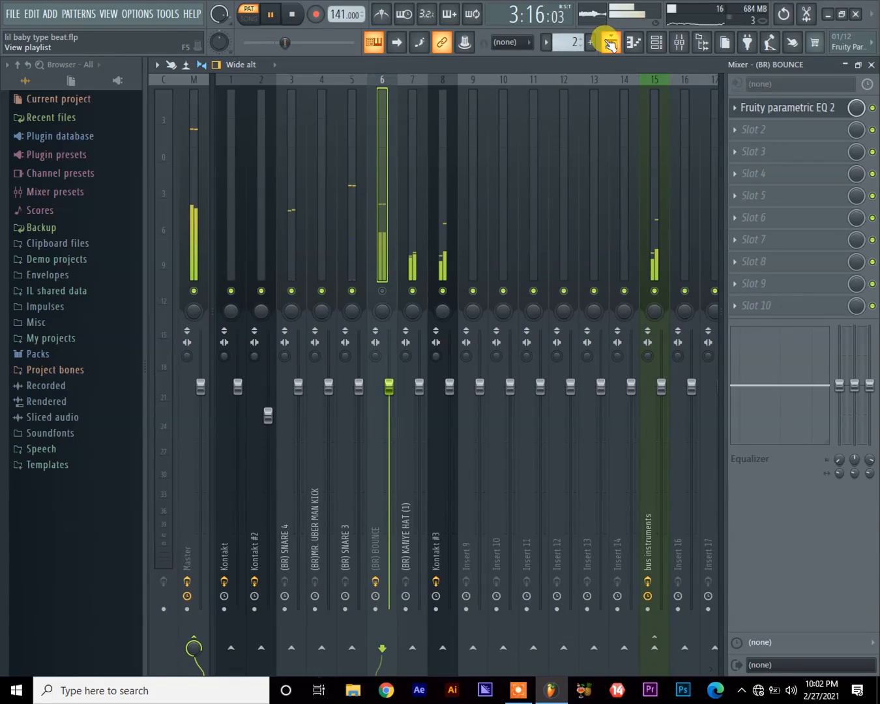
left_click(561, 43)
left_click(582, 92)
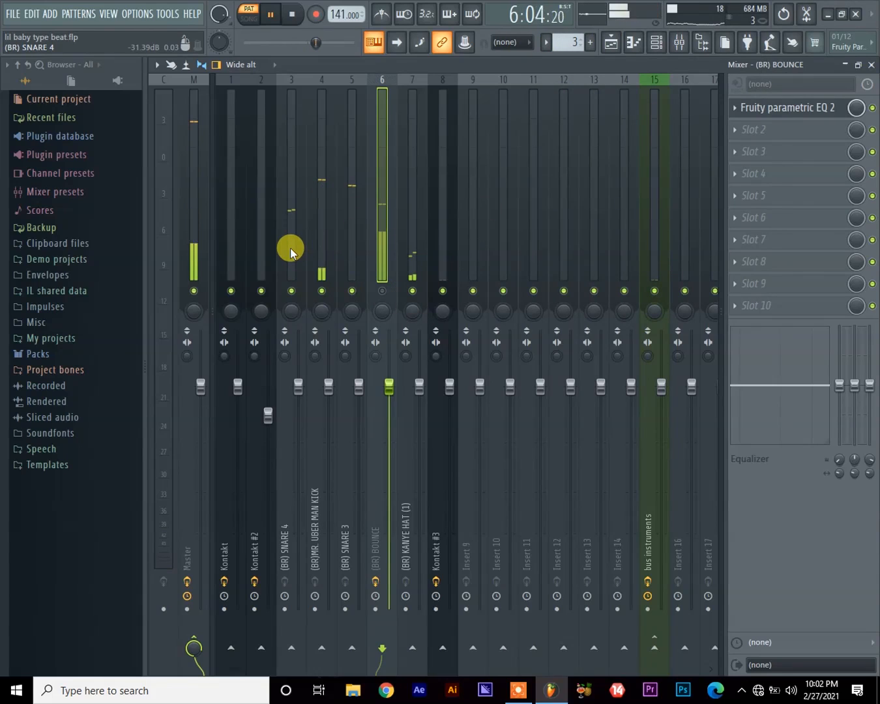
Step: Load Fruity Parametric EQ 2 in the first effect slot of the (BR)MR. UBER MAN KICK mixer track
left_click(315, 251)
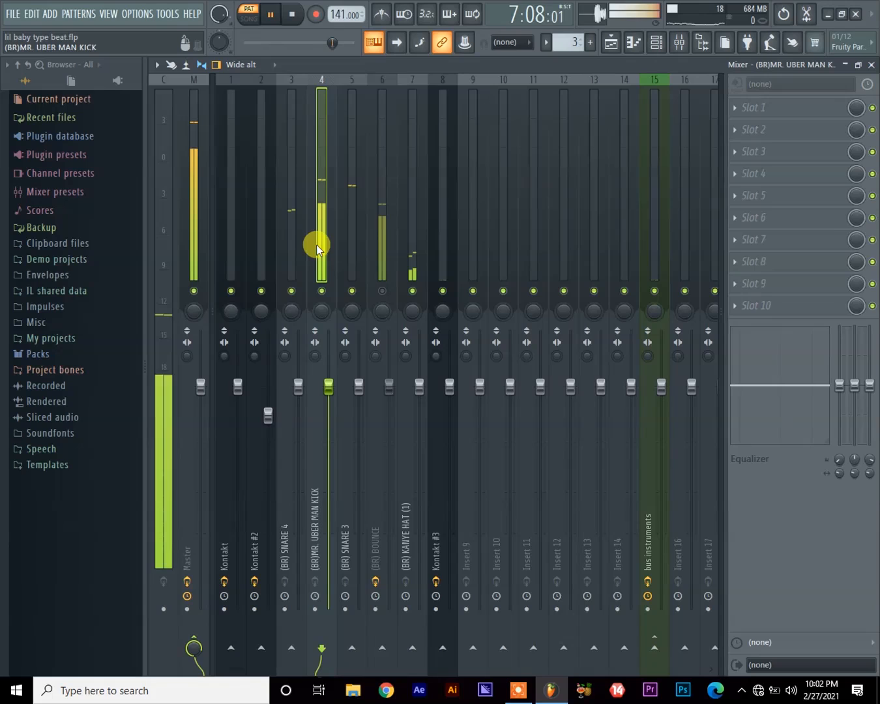
left_click(737, 108)
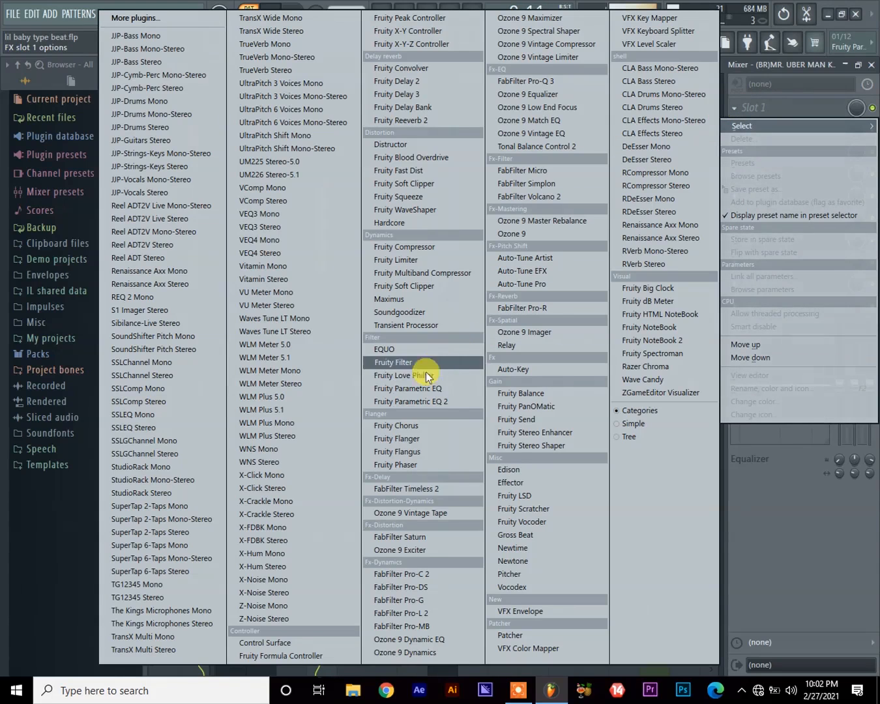
left_click(417, 401)
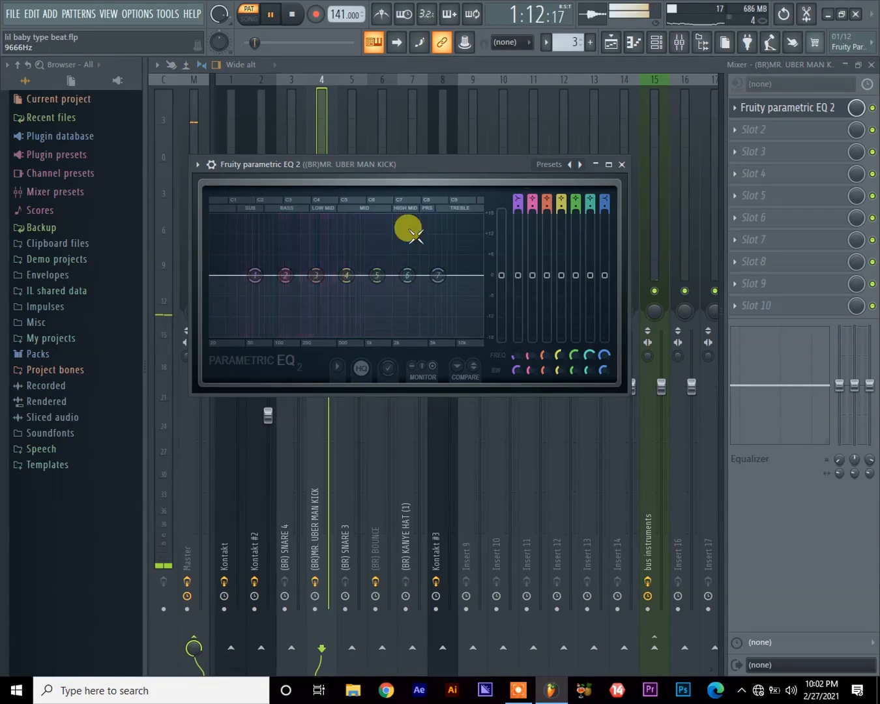
Step: Boost band 2 of the kick's equalizer by about 3.8 dB and set its bandwidth to 11%
left_click_drag(295, 272, 295, 268)
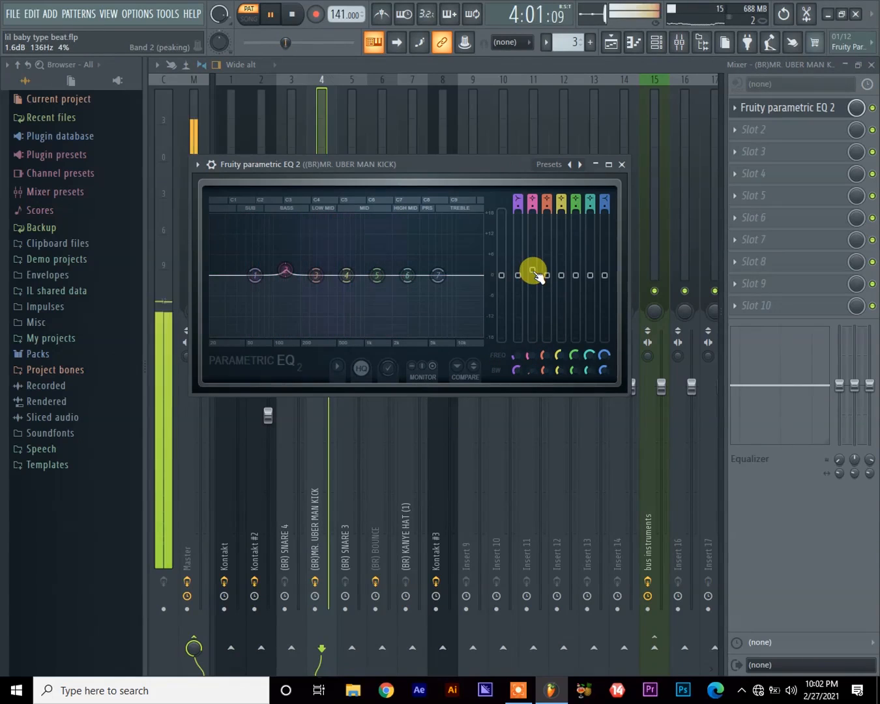
left_click_drag(533, 270, 531, 263)
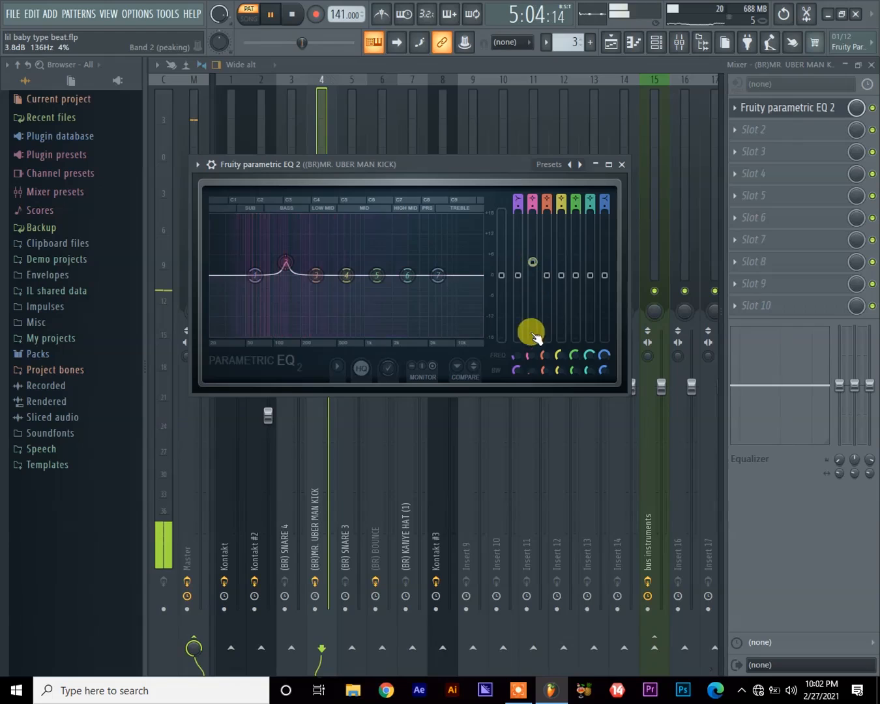
key("space")
left_click_drag(532, 371, 532, 365)
key("space")
Step: Raise the kick EQ's band 2 to 18 dB and sweep its frequency during playback, settling on 105 Hz
left_click_drag(533, 264, 533, 212)
left_click_drag(531, 356, 532, 361)
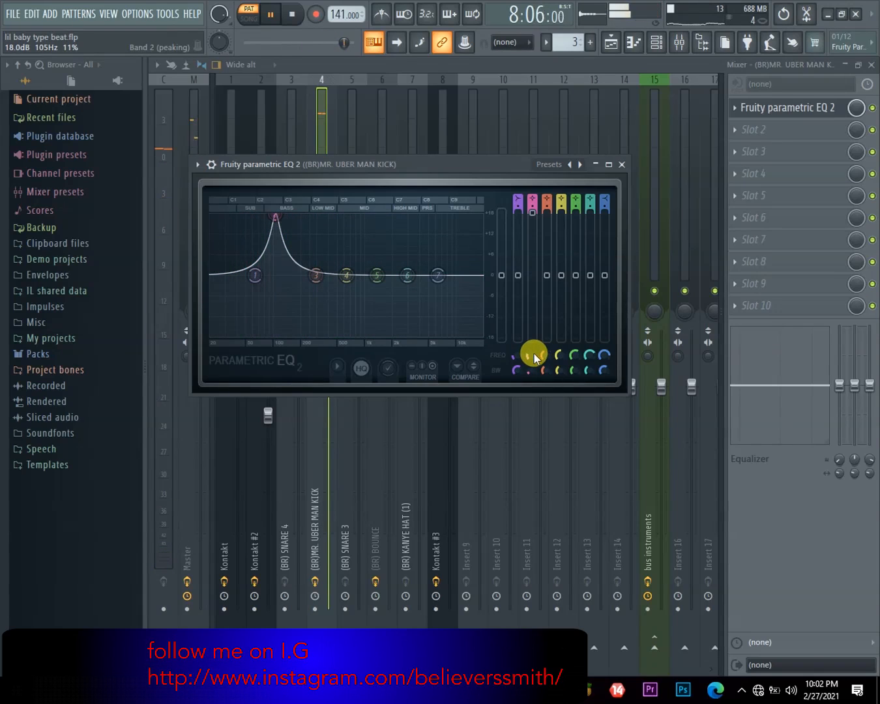
left_click_drag(534, 354, 535, 351)
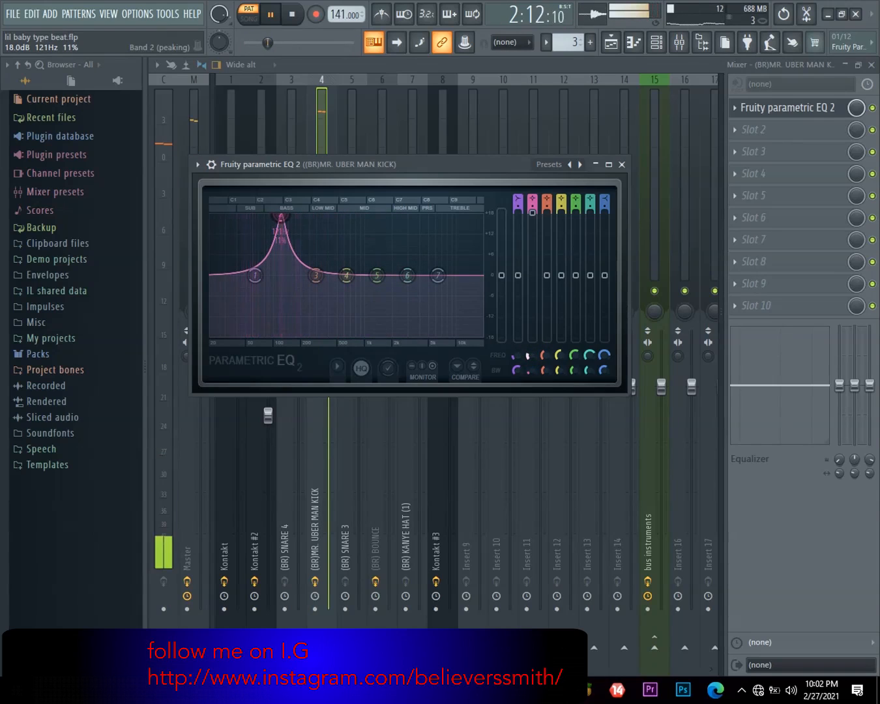
left_click_drag(535, 352, 535, 356)
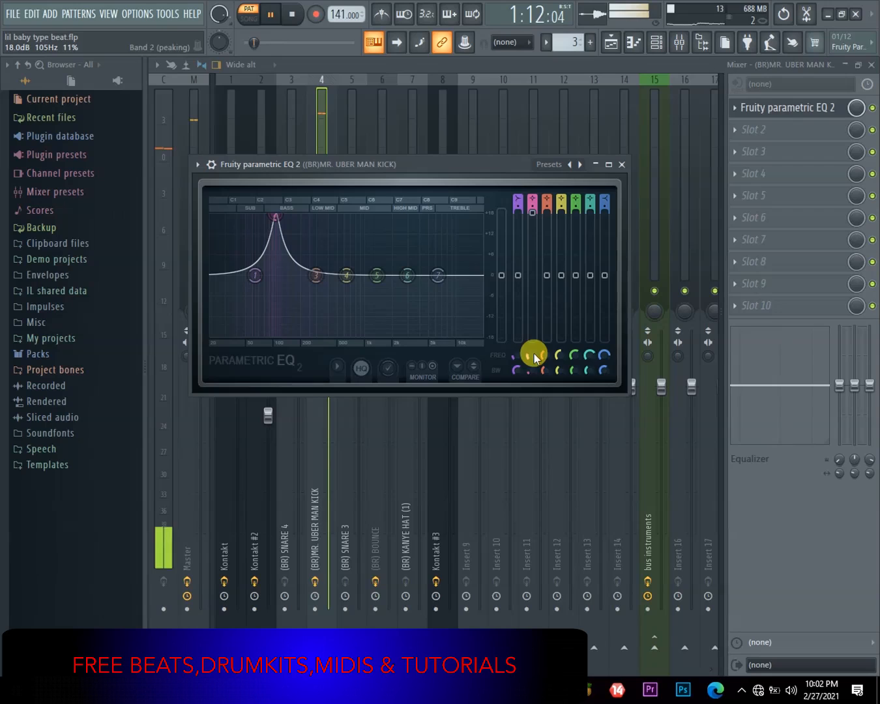
key("space")
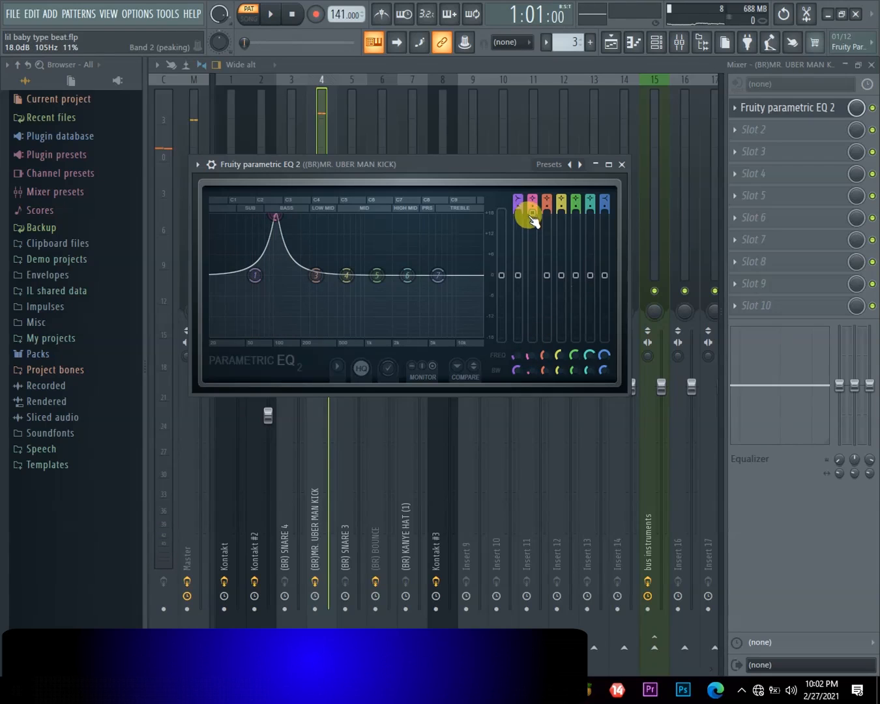
Step: Lower the kick EQ's band 2 to a mild boost at 105 Hz and replay Pattern 3 repeatedly to judge it
left_click_drag(532, 213, 532, 252)
key("space")
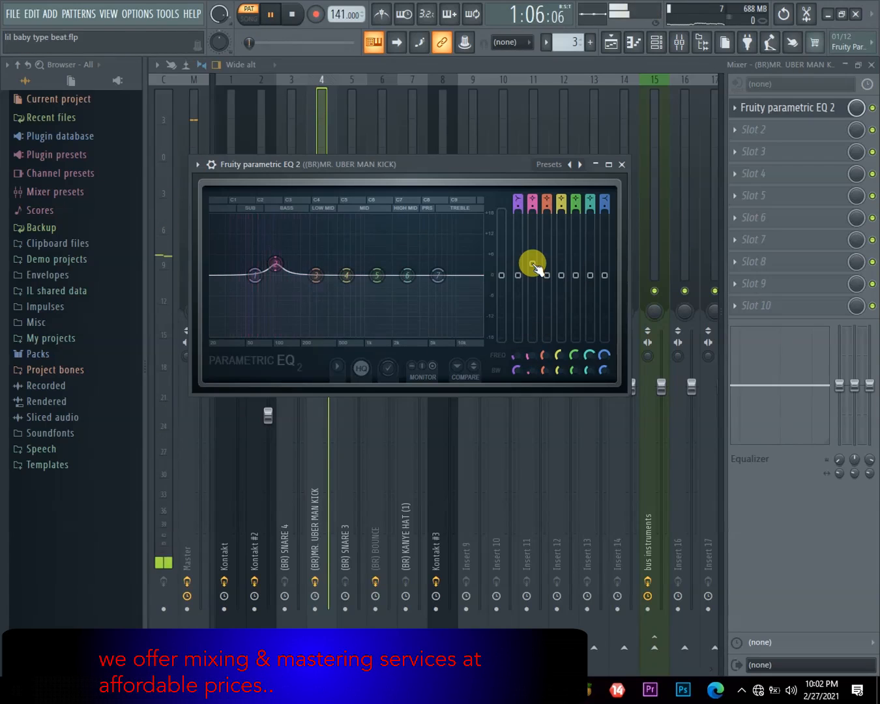
key("space")
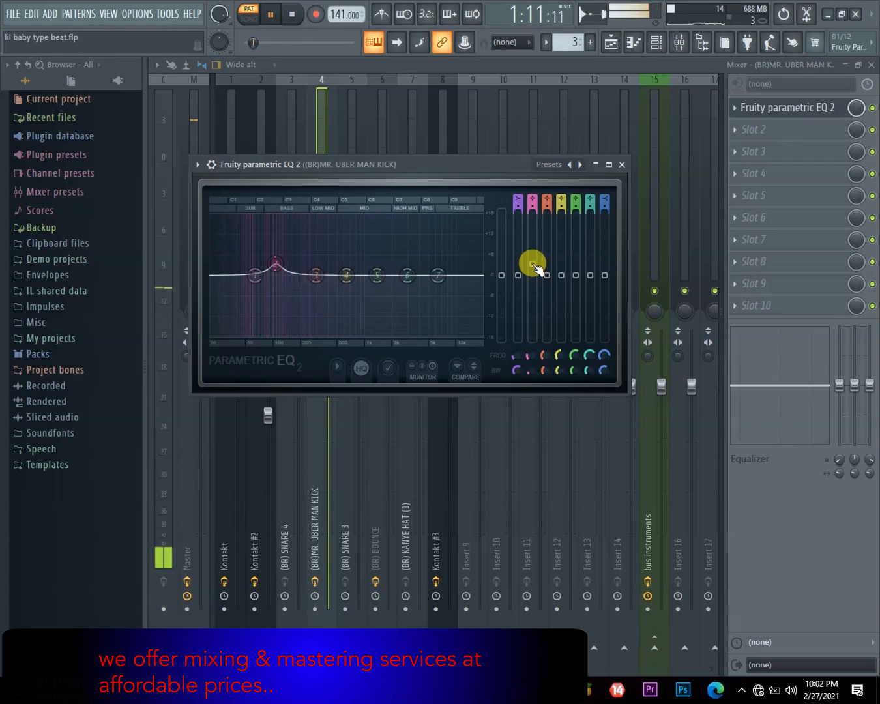
key("space")
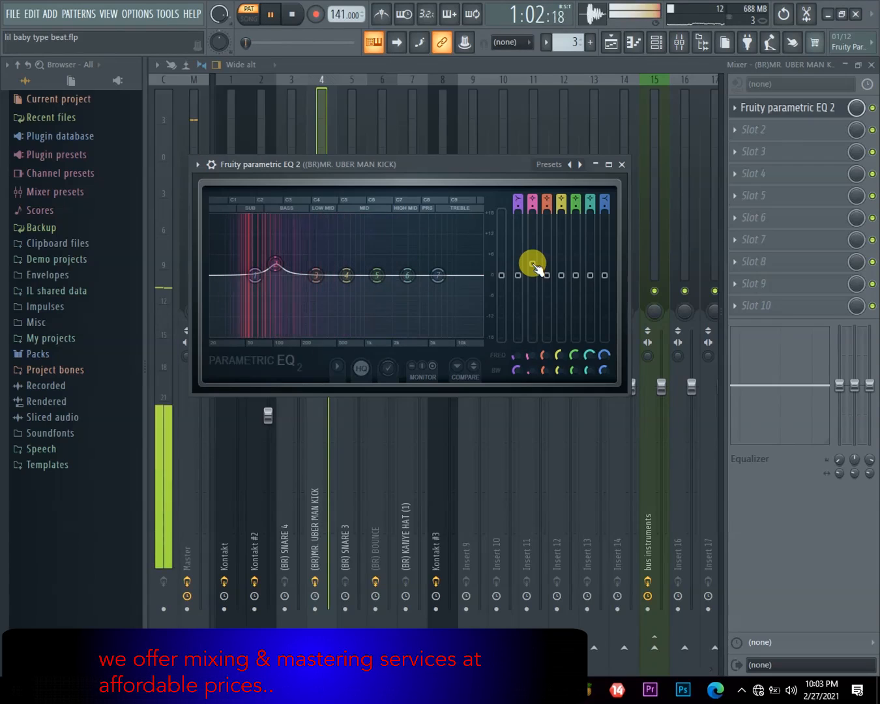
key("space")
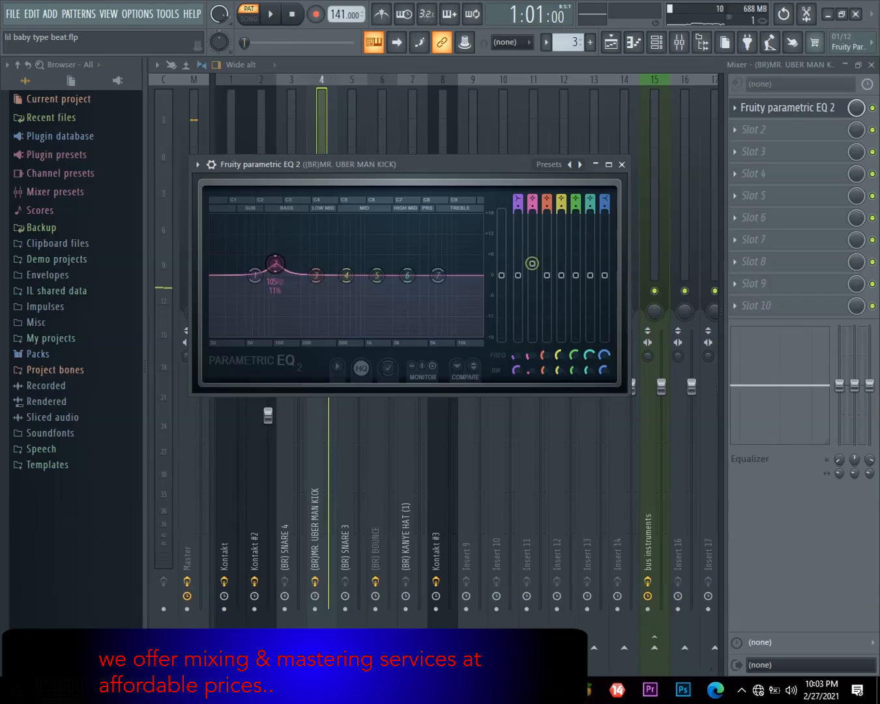
key("space")
Step: Push the kick EQ's band 2 back up to 18 dB and recheck its frequency around 105 Hz during playback
left_click_drag(533, 263, 532, 213)
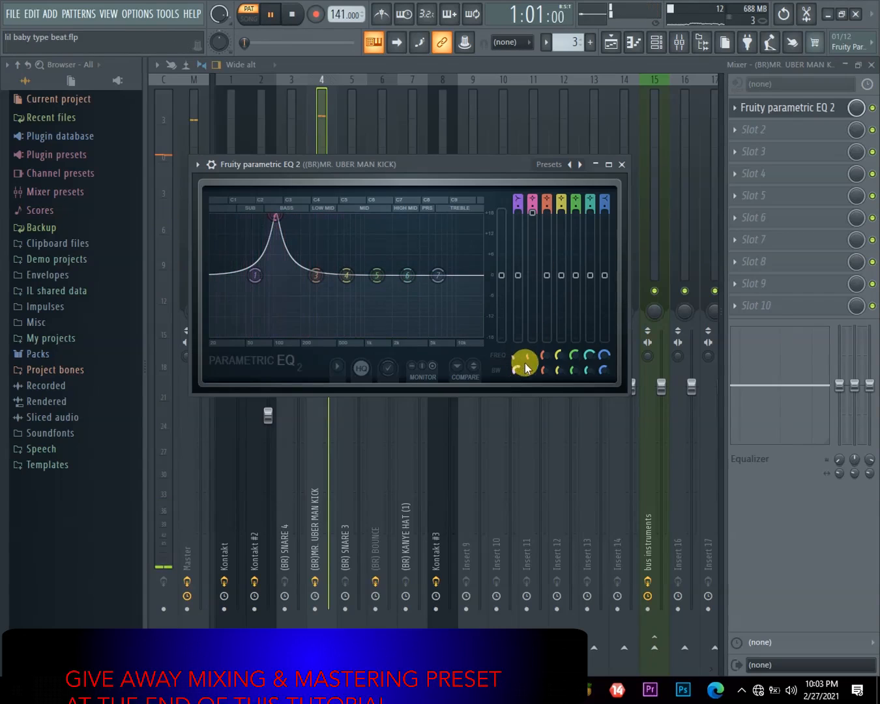
mouse_move(537, 363)
left_mouse_down()
mouse_move(532, 349)
mouse_move(532, 357)
left_mouse_up()
key("space")
key("space")
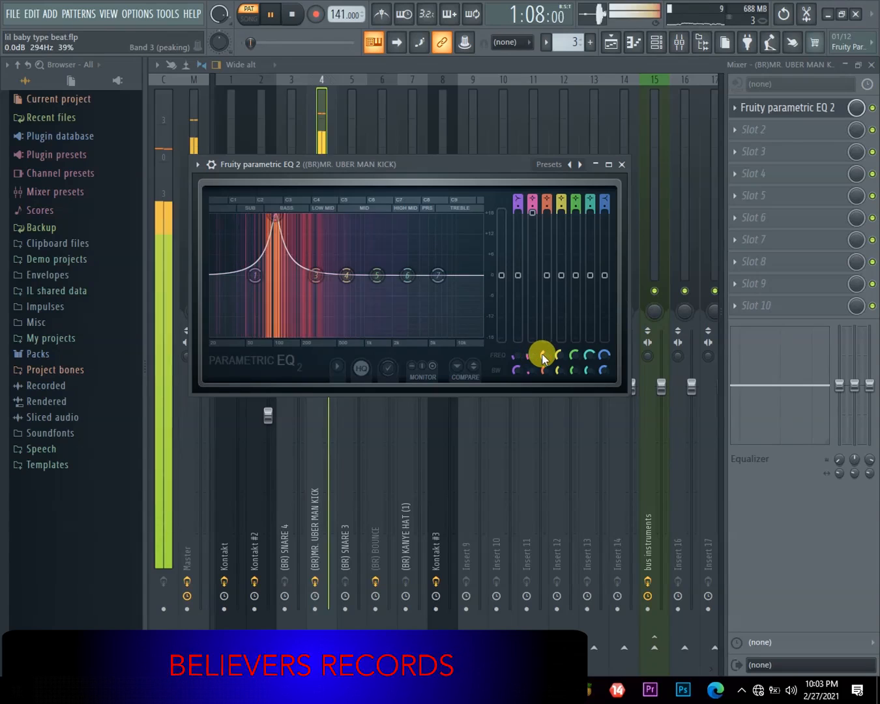
key("space")
Step: Reduce the kick EQ's band 2 to a slight boost and replay Pattern 3 with the equalizer open and closed
left_click_drag(533, 212, 532, 269)
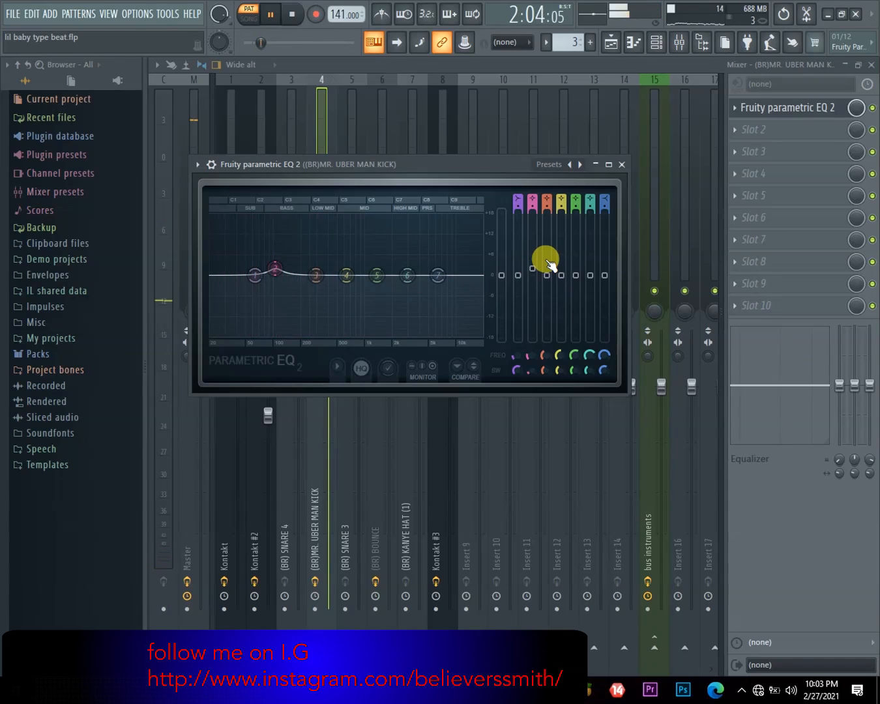
key("space")
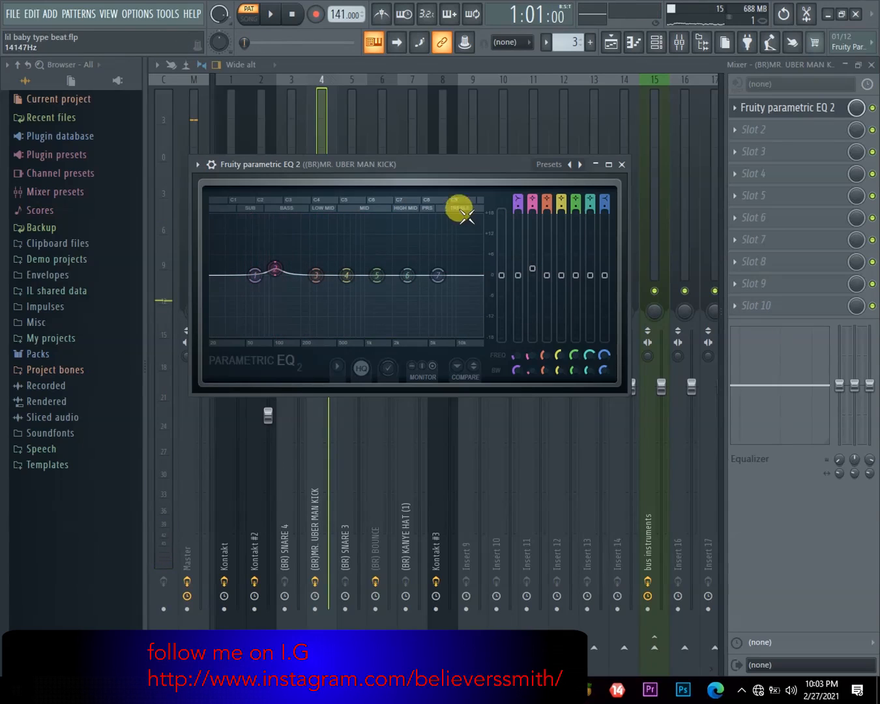
left_click(622, 165)
left_click(792, 116)
key("space")
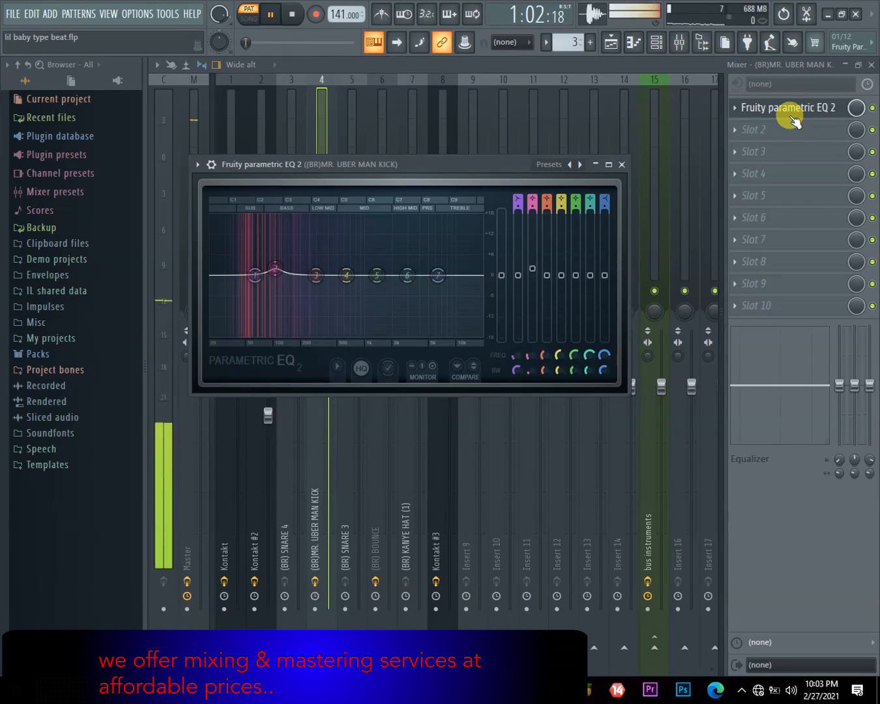
left_click(623, 164)
key("space")
key("space")
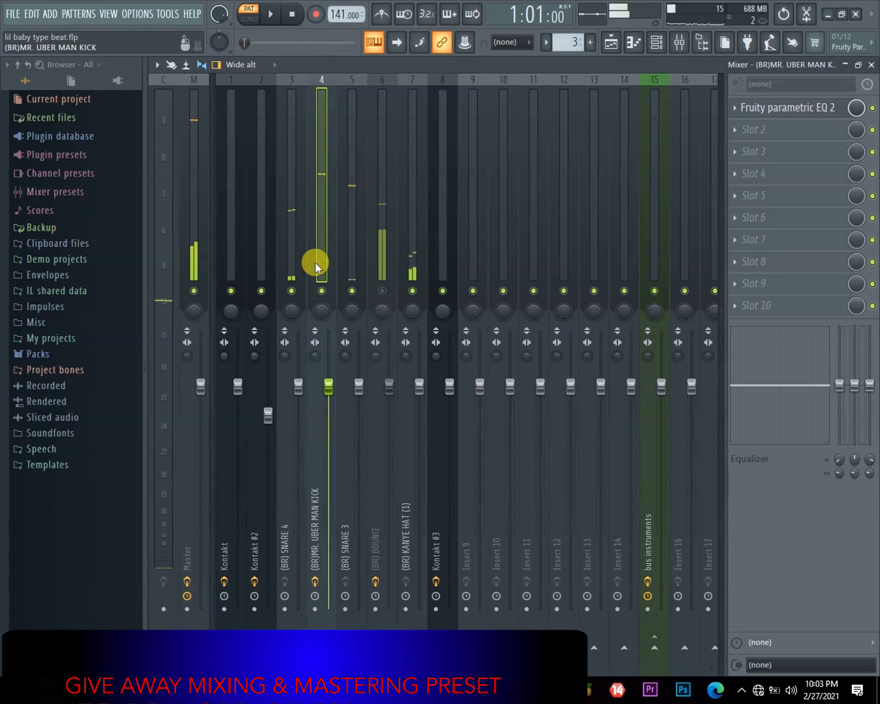
Step: Select and unmute the (BR) BOUNCE mixer track, and play Pattern 3 with it included
left_click(379, 257)
left_click(383, 291)
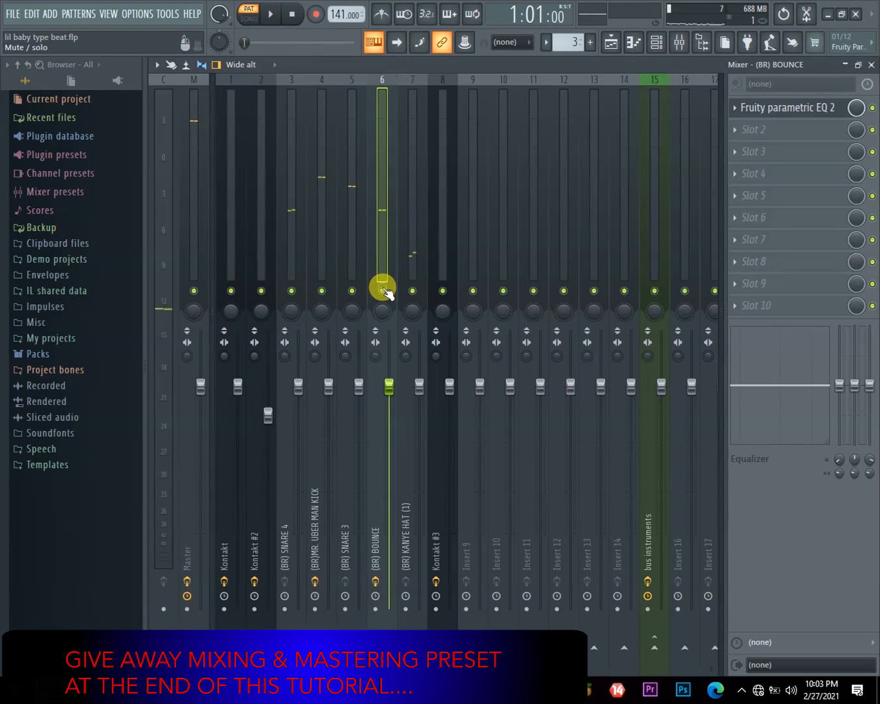
key("space")
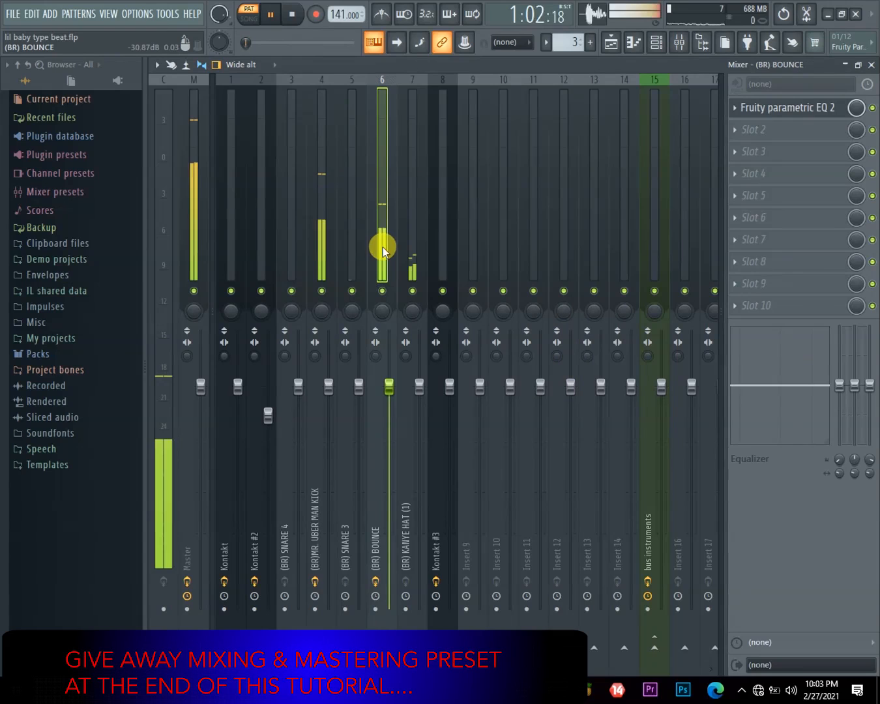
Step: Open the equalizer on (BR) BOUNCE and boost band 2 to 7 dB at 105 Hz with 11% bandwidth
left_click(808, 115)
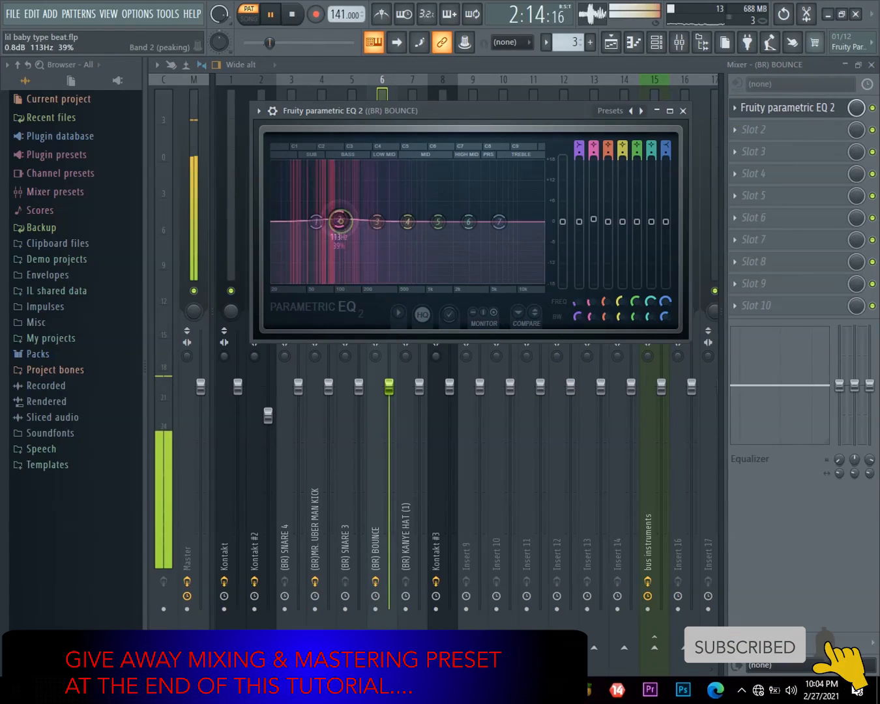
left_click_drag(341, 221, 341, 218)
key("space")
mouse_move(590, 317)
left_mouse_down()
mouse_move(590, 340)
mouse_move(590, 301)
left_mouse_up()
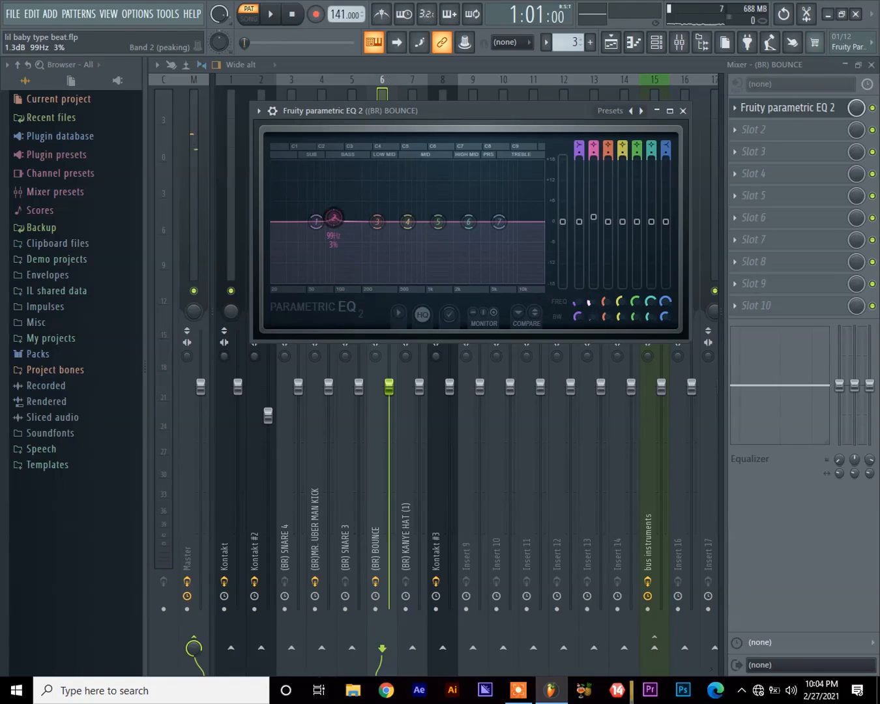
left_click_drag(593, 216, 593, 195)
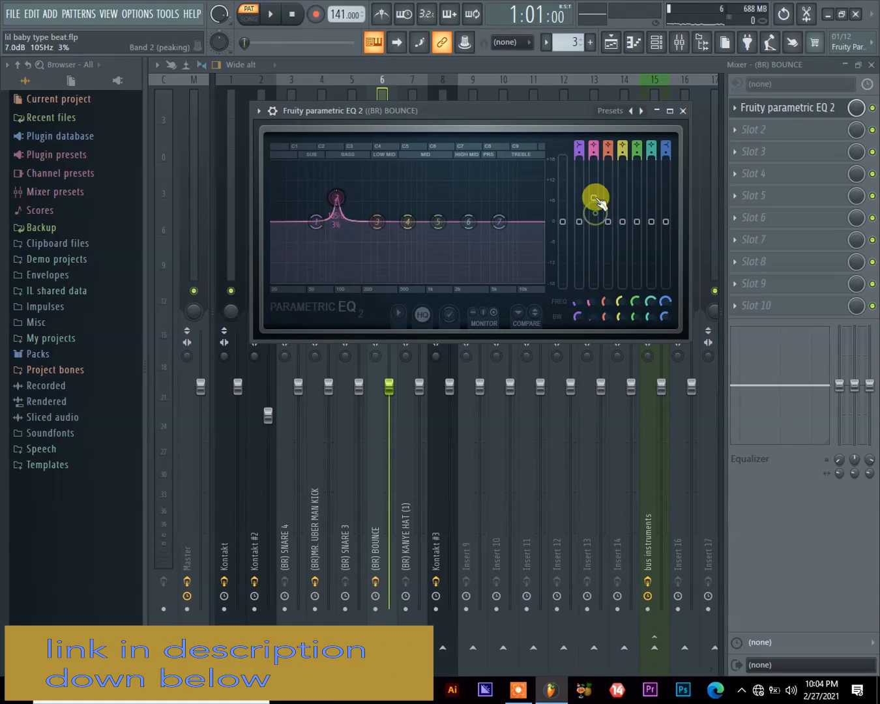
left_click_drag(593, 318, 593, 312)
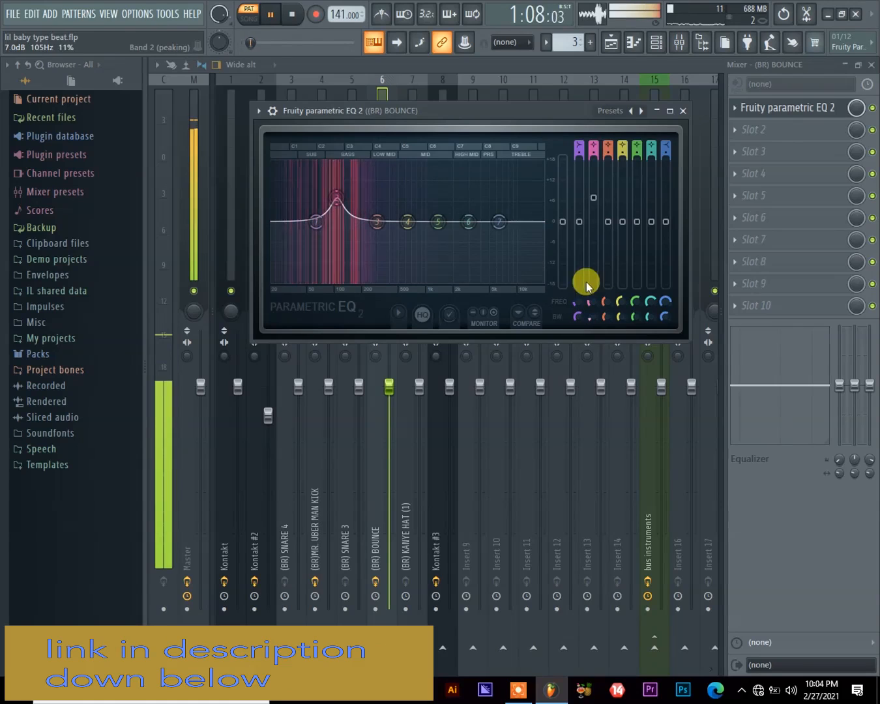
Step: Cut the (BR) BOUNCE EQ's band 2 to -6 dB and narrow its bandwidth to 6% during playback
mouse_move(596, 206)
left_mouse_down()
mouse_move(598, 165)
mouse_move(594, 220)
left_mouse_up()
key("space")
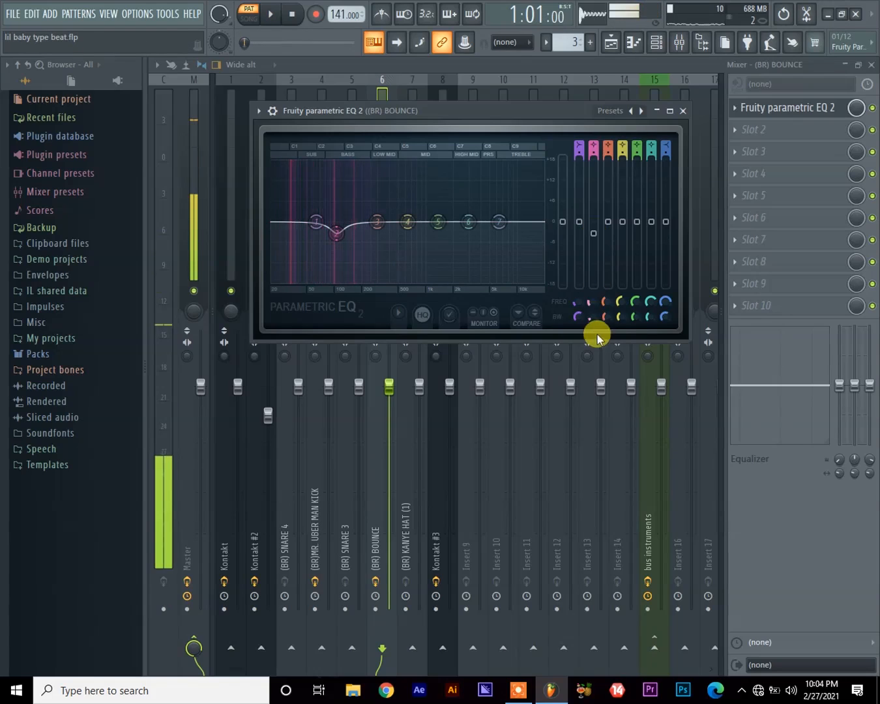
left_click_drag(596, 321, 596, 335)
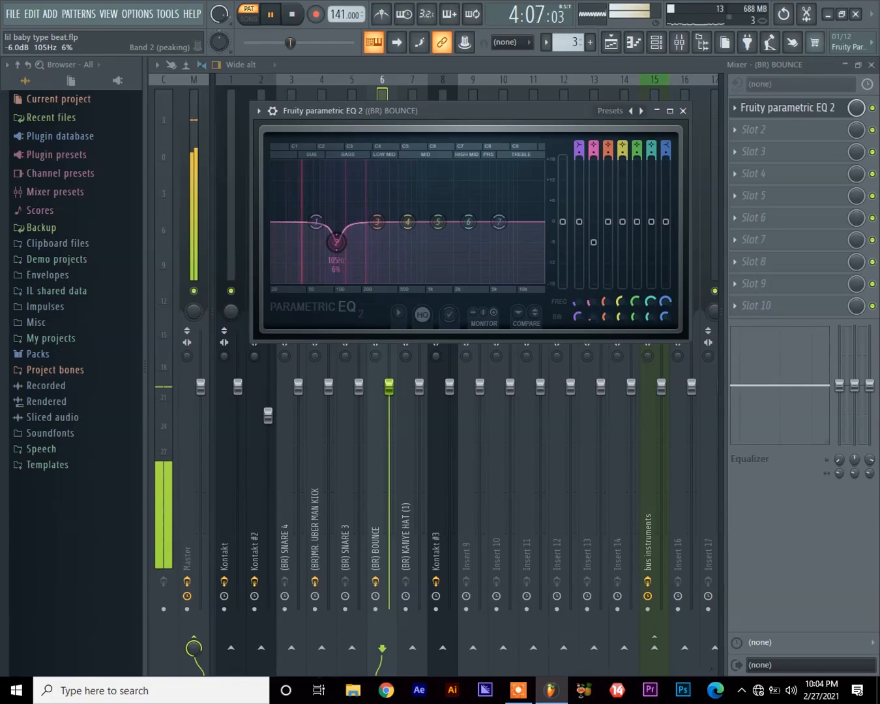
key("space")
Step: Make the (BR) BOUNCE EQ's band 7 a steep low pass with its cutoff at about 10.4 kHz
left_click_drag(669, 143, 672, 175)
left_click_drag(662, 324, 662, 333)
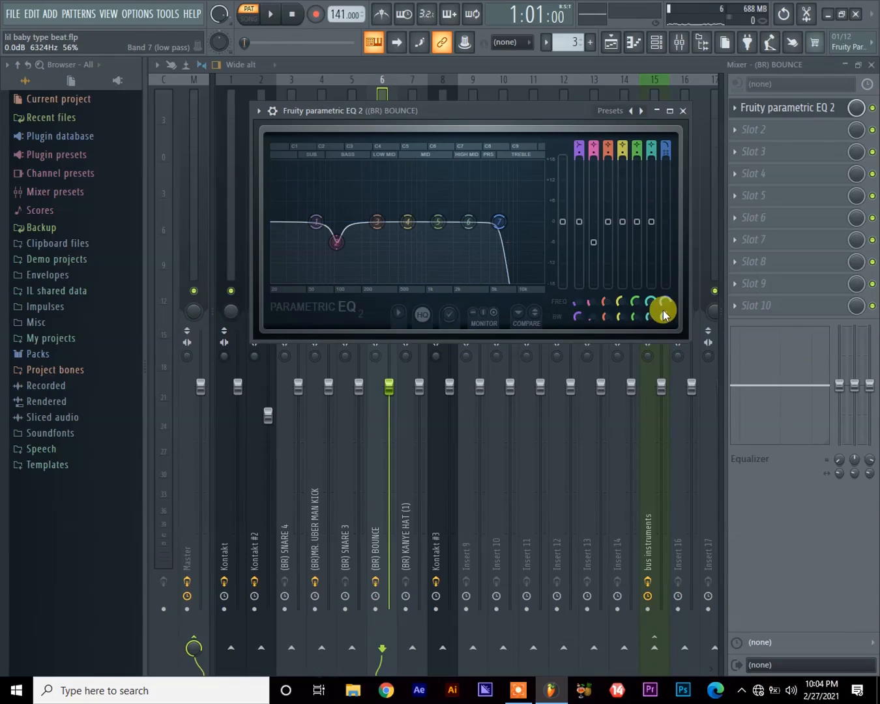
left_click_drag(665, 307, 665, 301)
key("space")
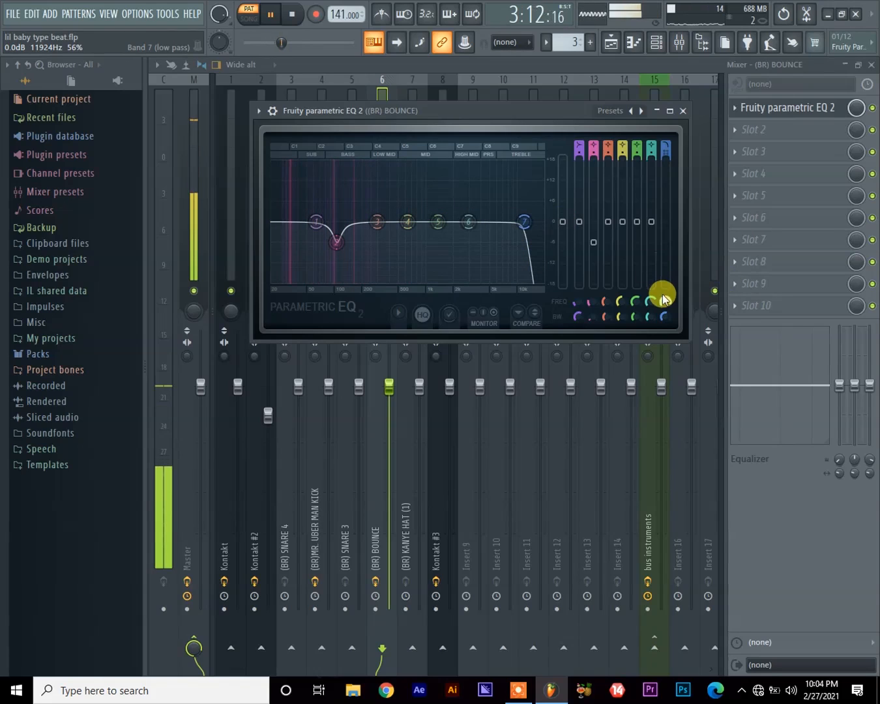
left_click_drag(665, 302, 665, 304)
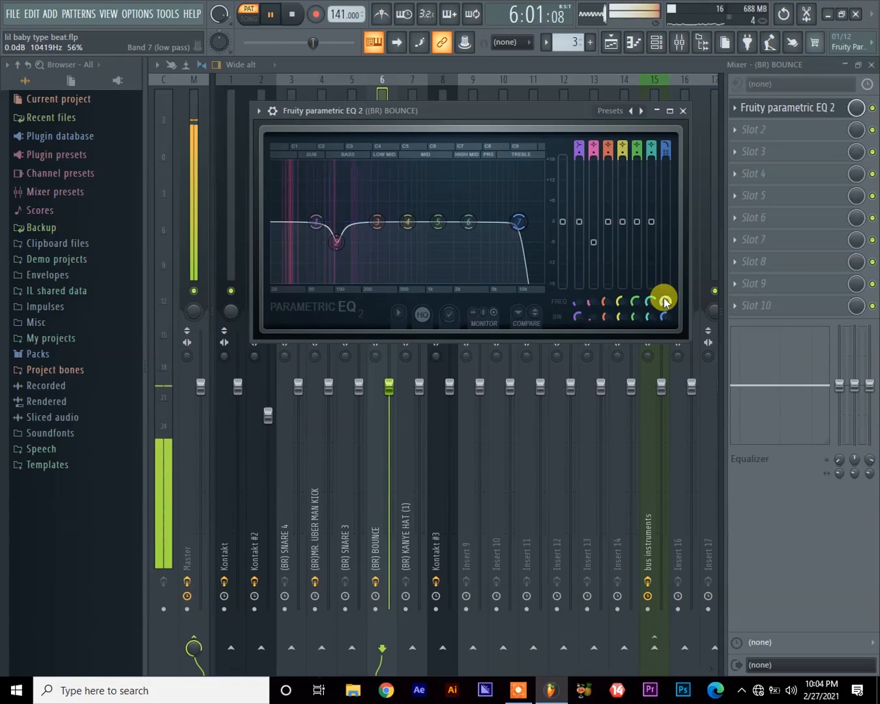
key("space")
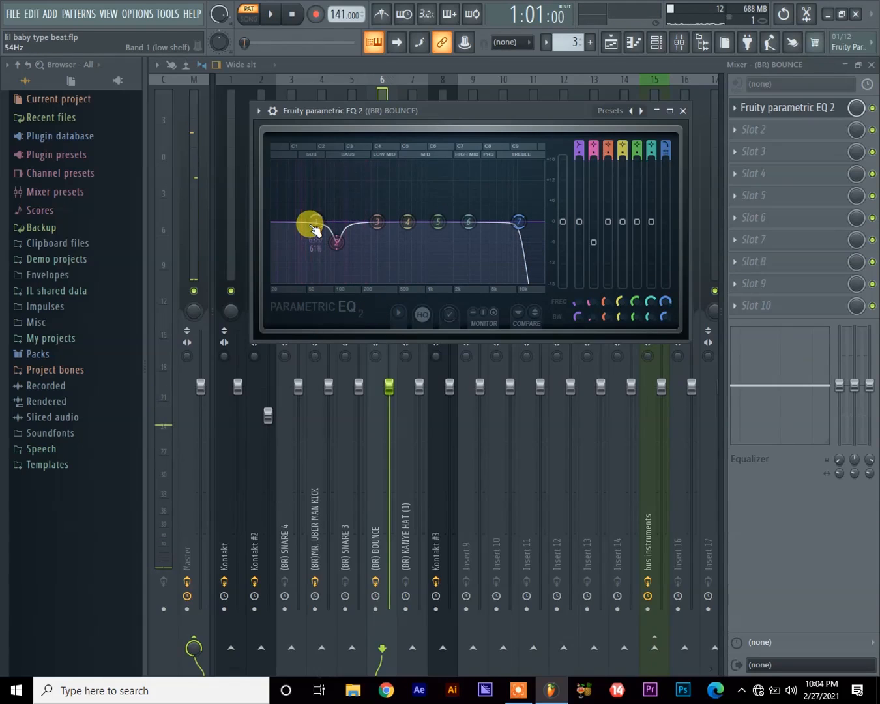
Step: Raise the (BR) BOUNCE EQ's band 1 low shelf to a boost of about 7 dB and play the pattern
left_click_drag(579, 156, 579, 142)
left_click_drag(579, 303, 579, 293)
mouse_move(579, 206)
left_mouse_down()
mouse_move(579, 181)
mouse_move(579, 203)
left_mouse_up()
key("space")
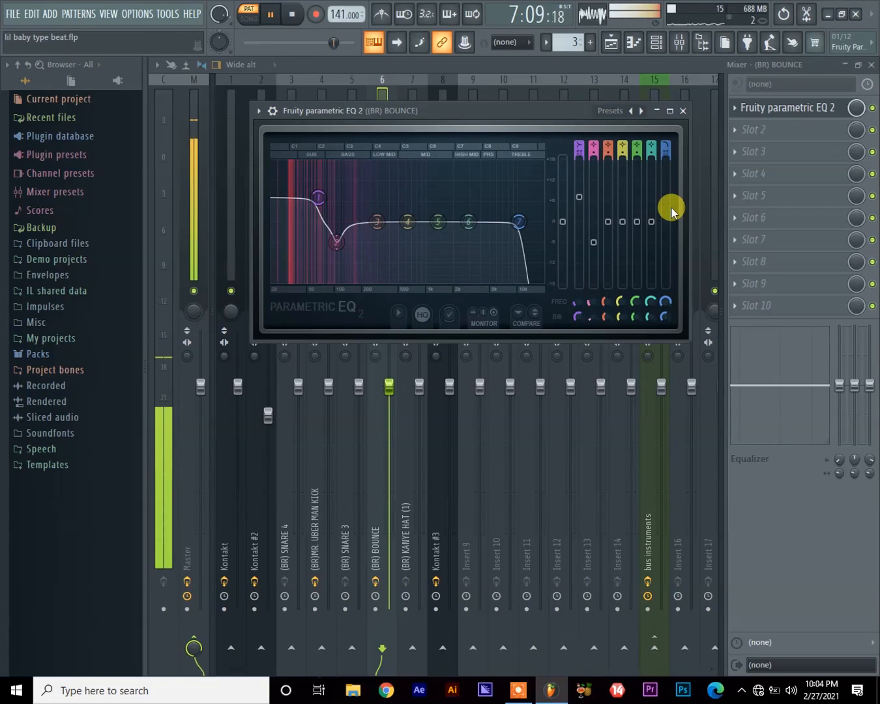
Step: Close the equalizer and load Fruity Soft Clipper into slot 2 of the (BR) BOUNCE mixer track
left_click(683, 112)
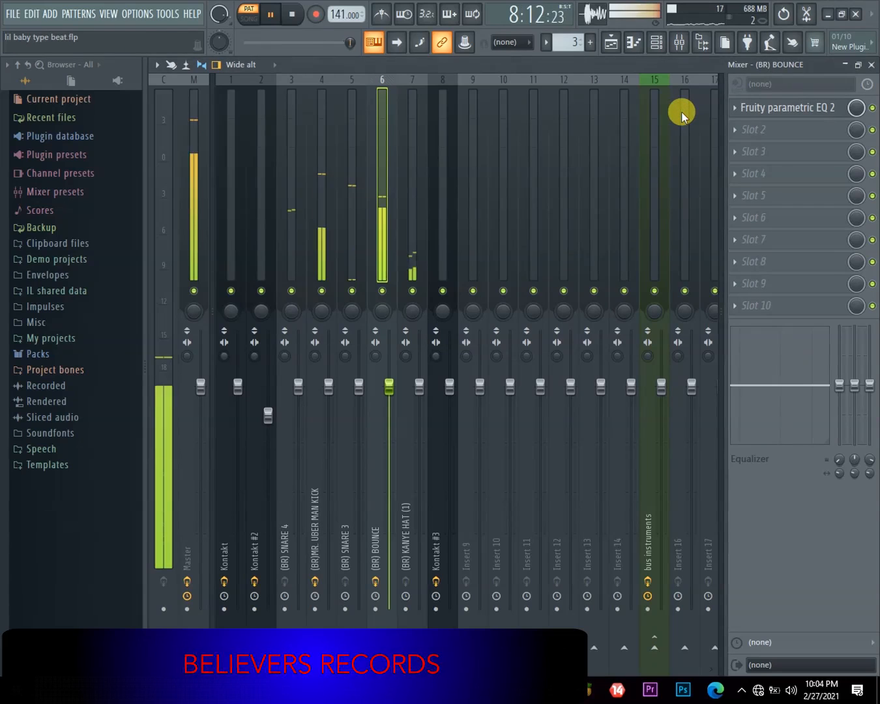
left_click(737, 134)
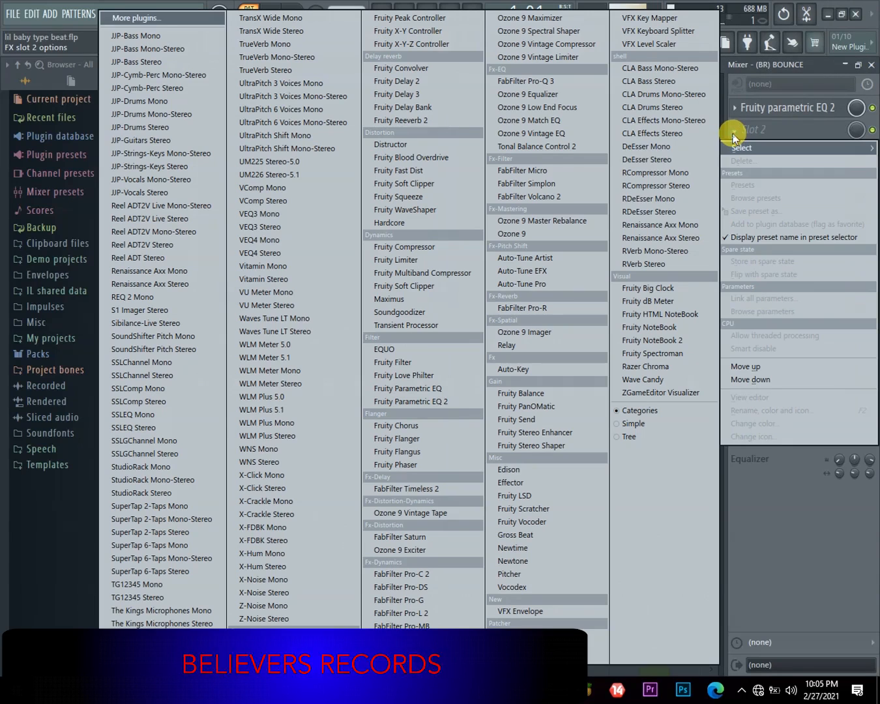
left_click(403, 286)
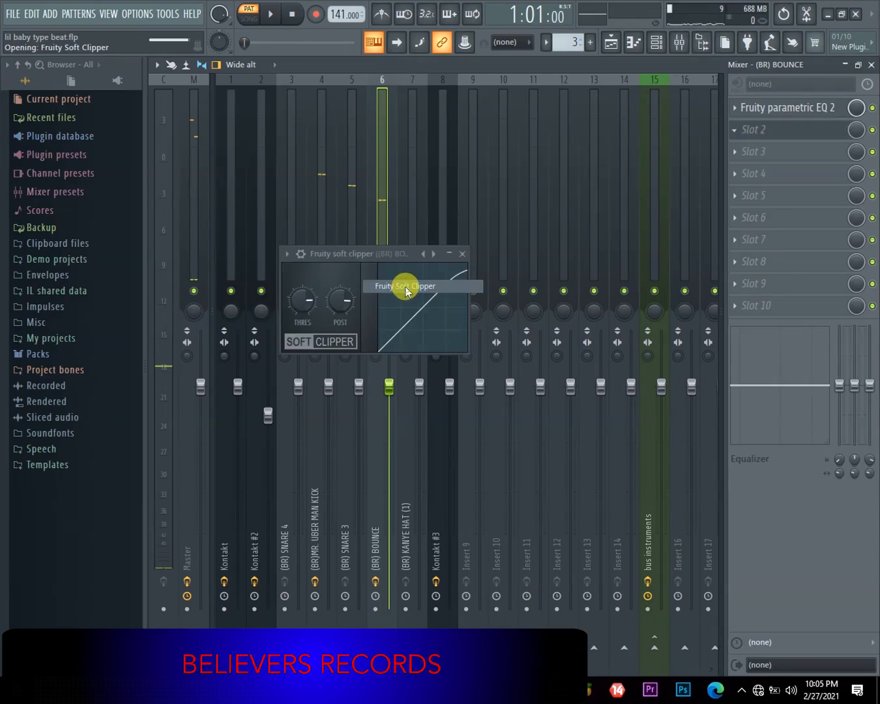
Step: Switch to the playlist's song playback, unmute Track 3, and play the arrangement from bar 41
left_click(610, 43)
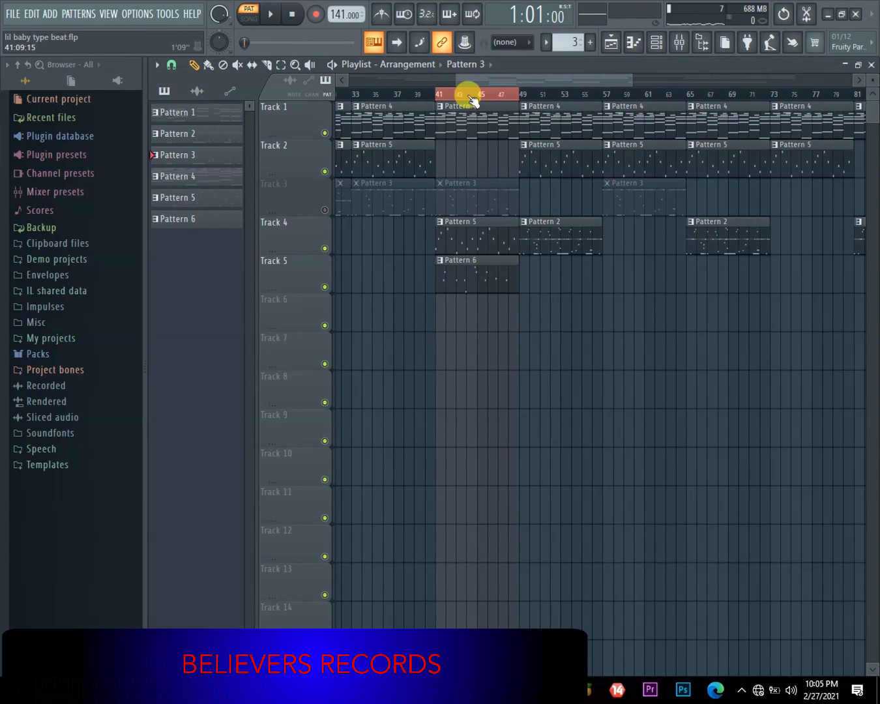
left_click(479, 94)
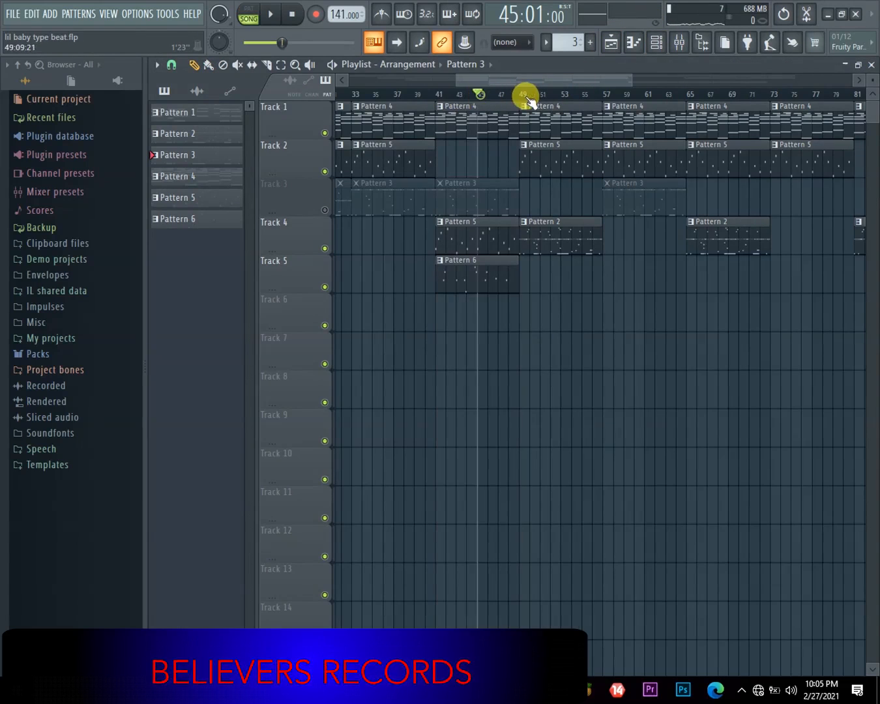
left_click(324, 209)
left_click(445, 94)
key("space")
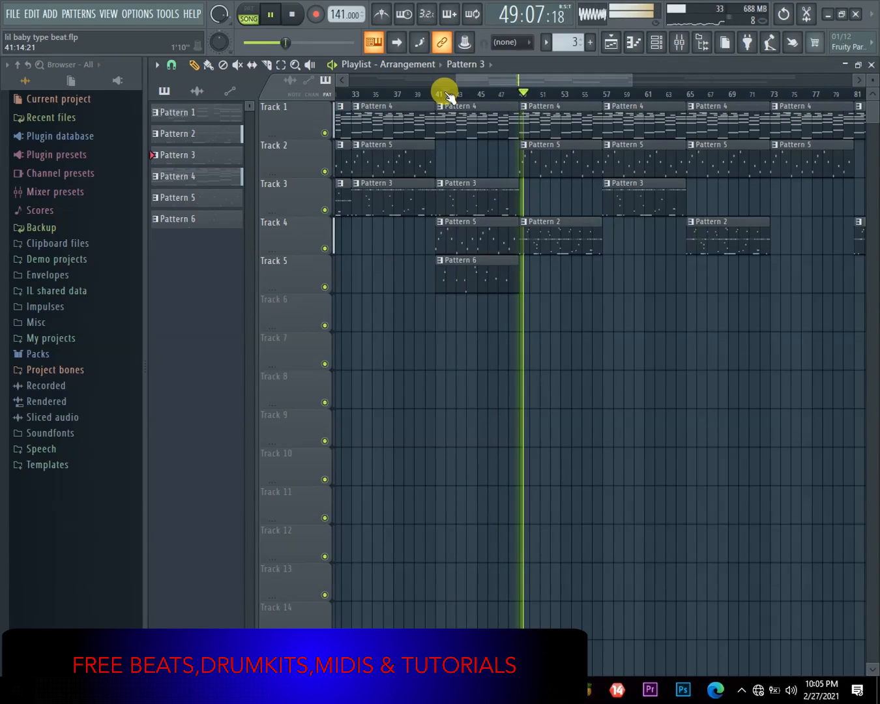
left_click(440, 93)
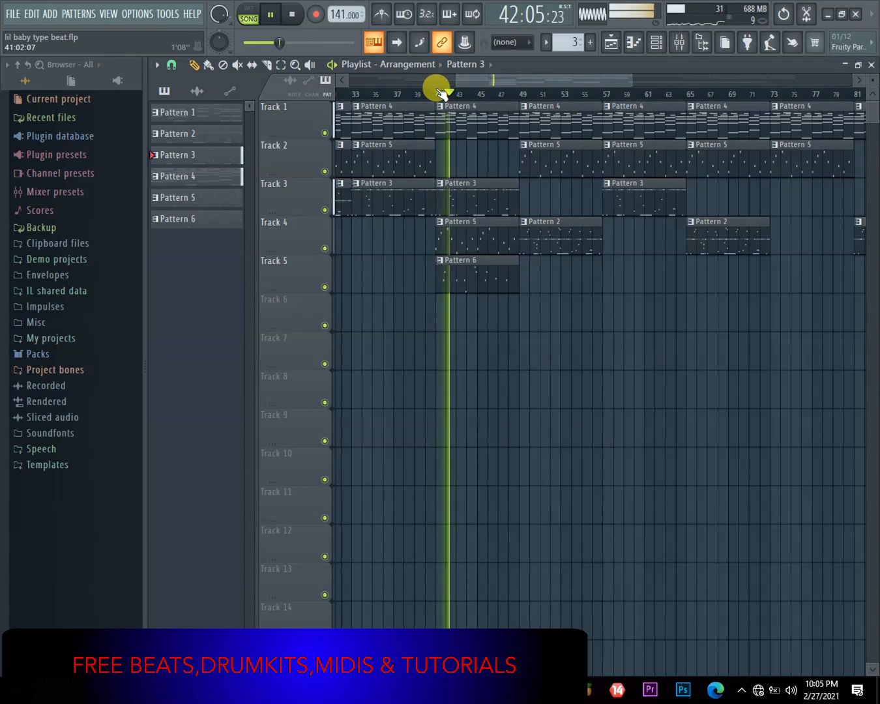
key("space")
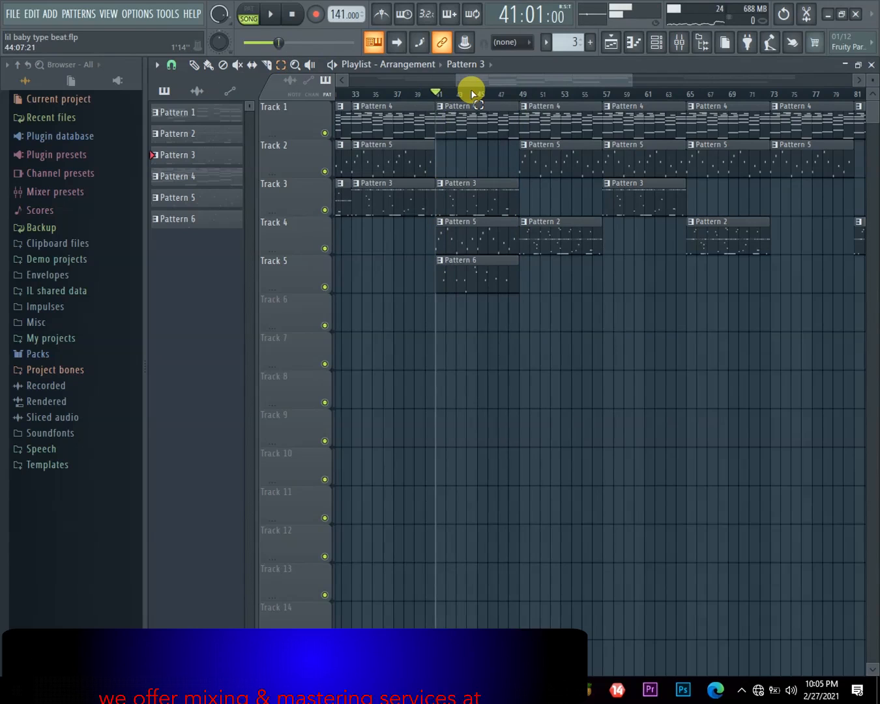
Step: Select bars 41 to 49 across the playlist tracks and play that range with the channel rack open
left_click_drag(521, 101, 436, 107)
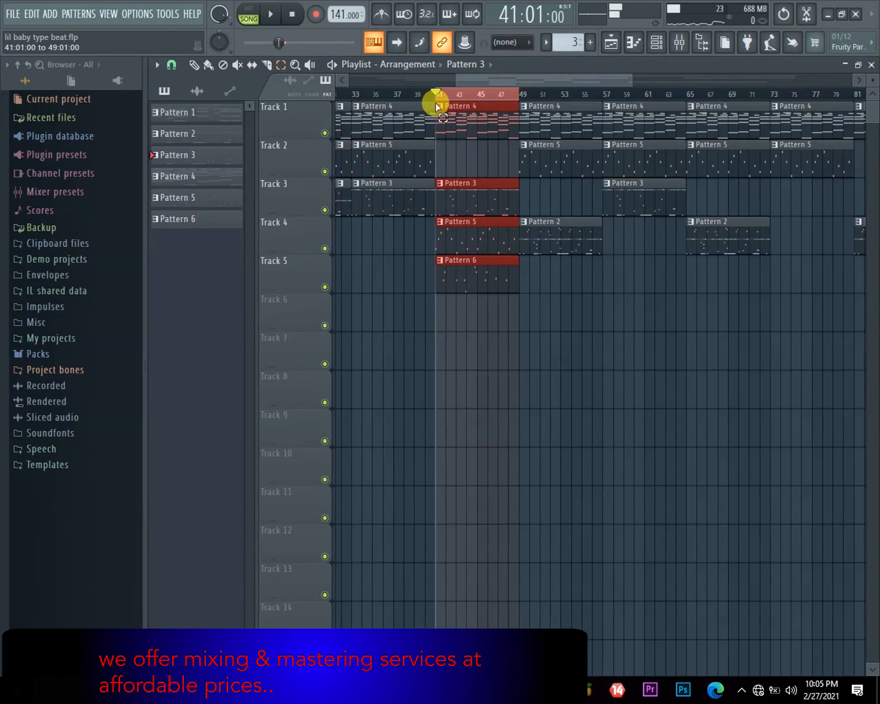
left_click(655, 42)
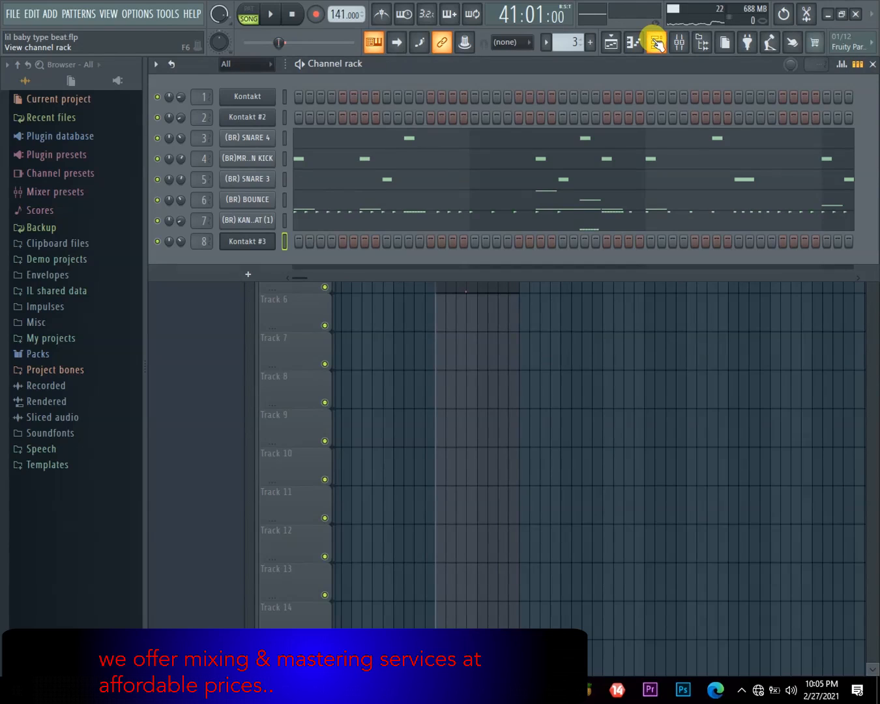
key("space")
key("space")
key("space")
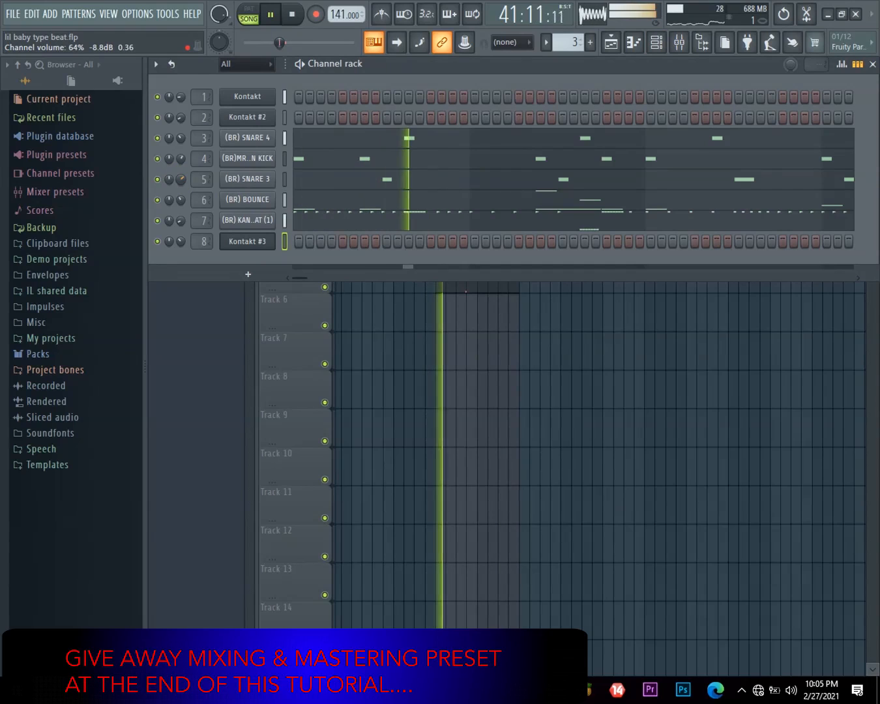
Step: Raise the (BR) SNARE 3 channel volume to 71% and lower the (BR) SNARE 4 channel volume to 47%
left_click_drag(181, 179, 181, 172)
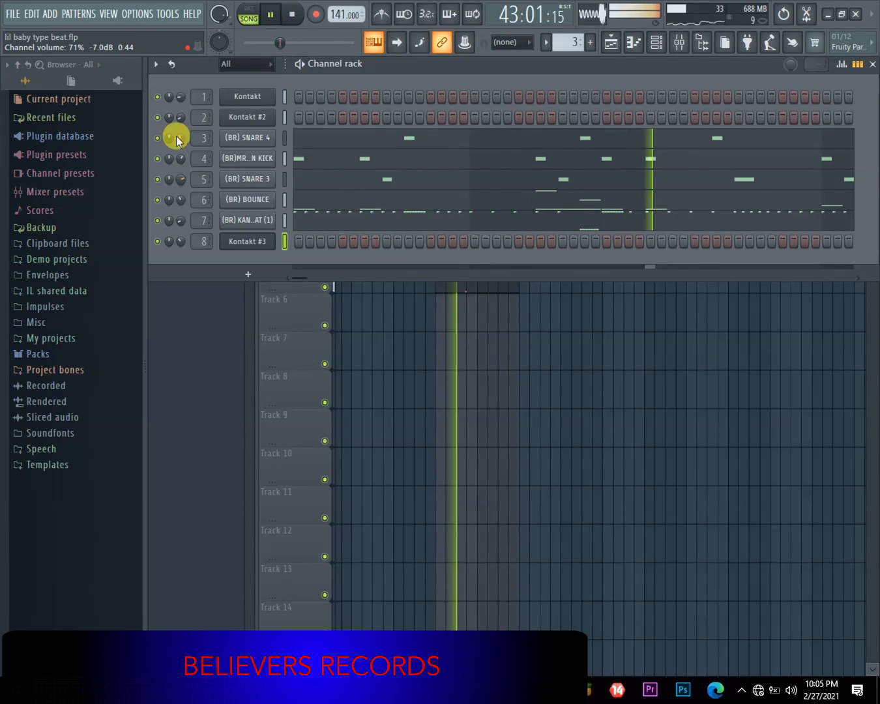
left_click_drag(183, 138, 182, 157)
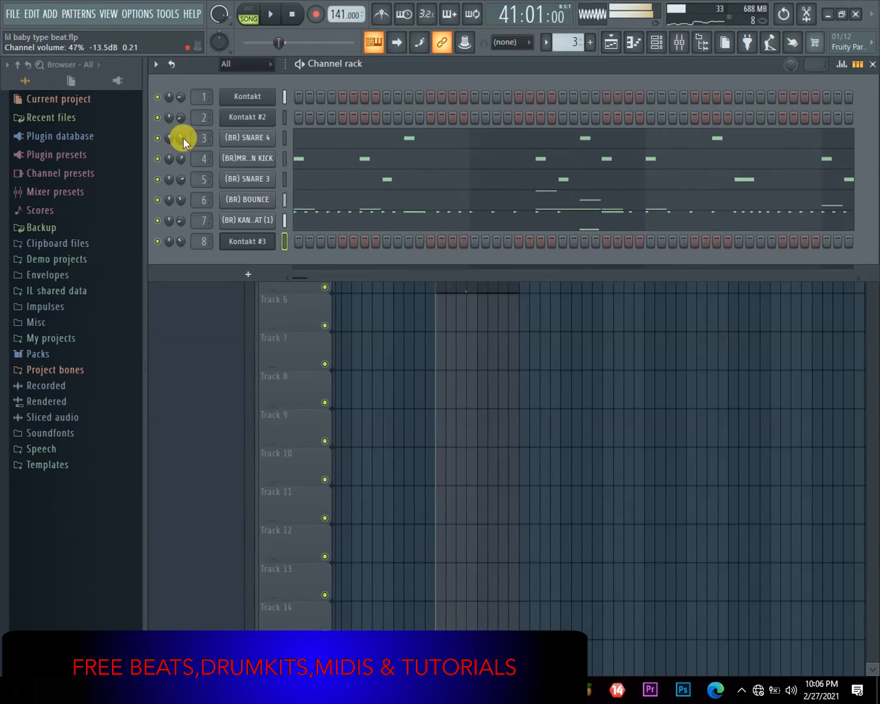
key("space")
Step: Compare playback with the Master track's Fruity Limiter bypassed and enabled, leaving it enabled
left_click(683, 49)
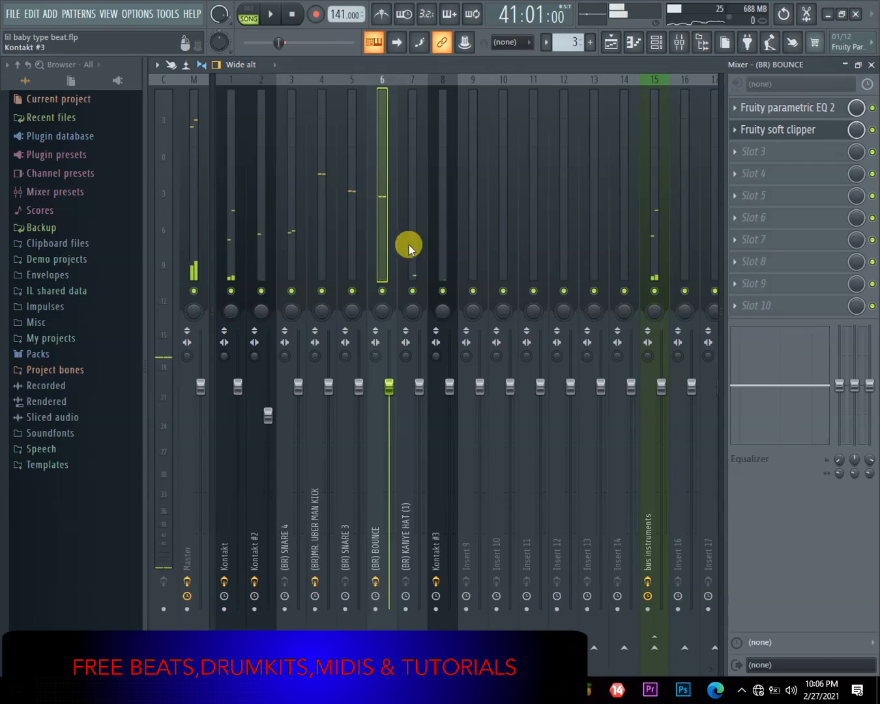
left_click(194, 251)
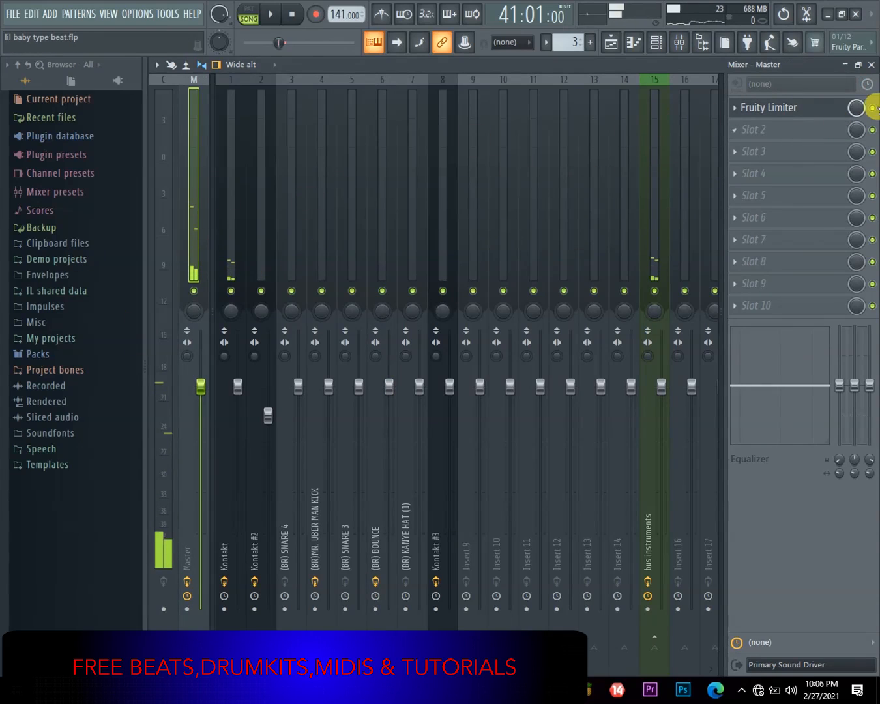
left_click(872, 108)
key("space")
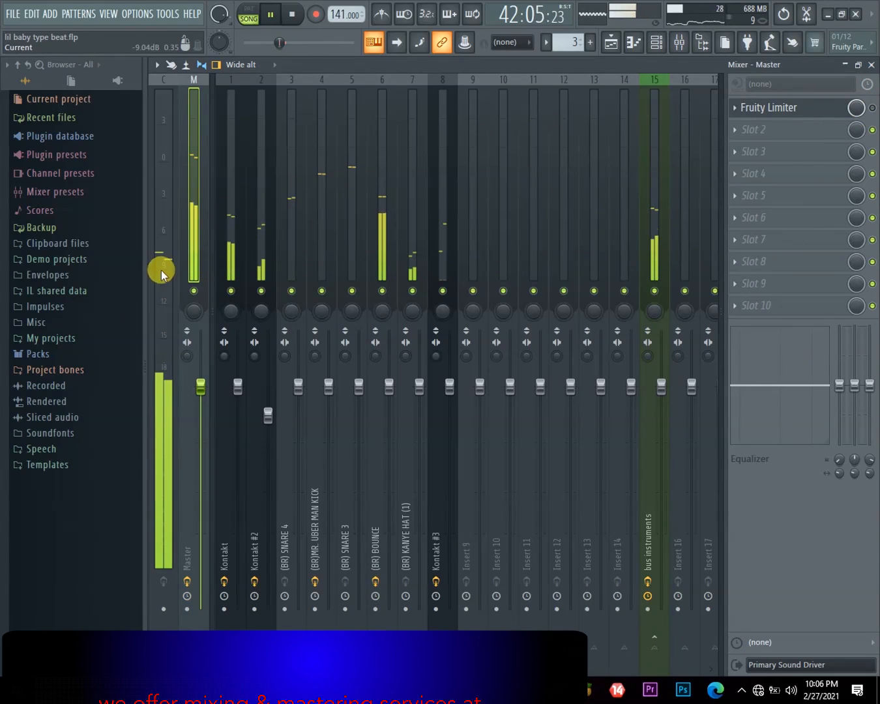
key("space")
key("space")
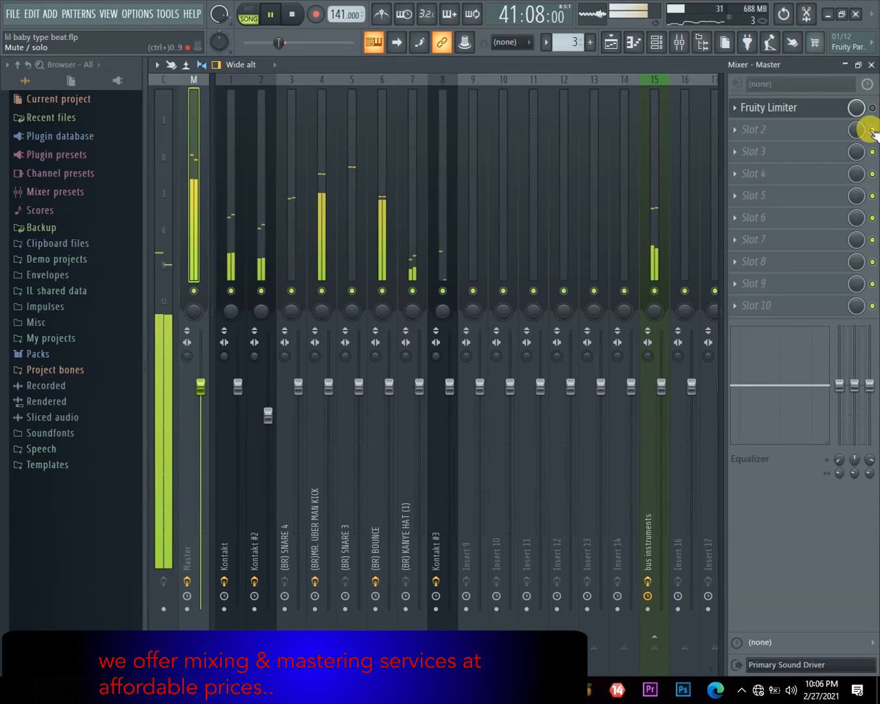
left_click(873, 107)
key("space")
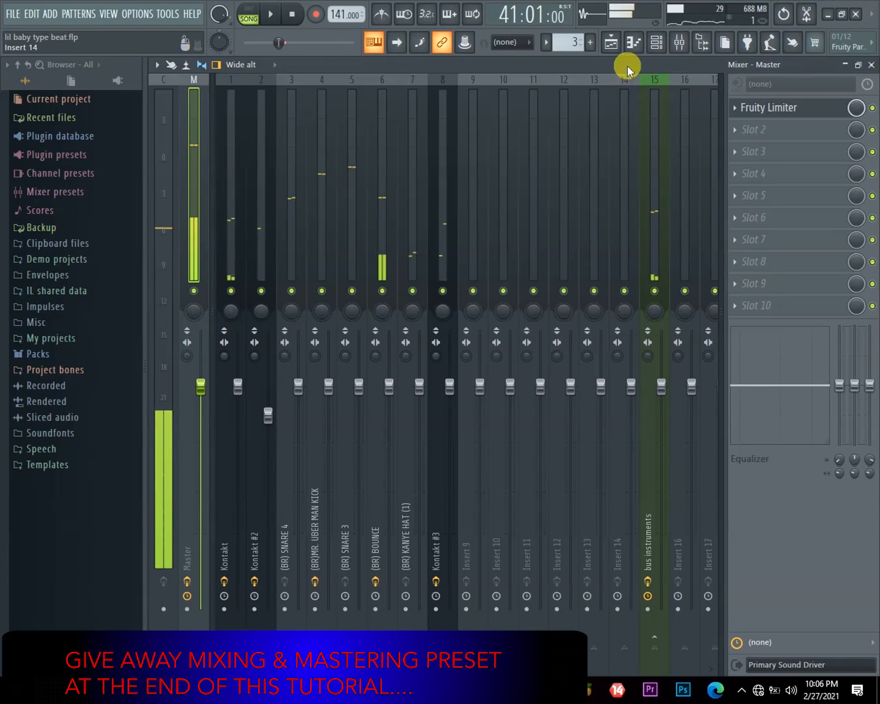
Step: Play bars 41 to 49 while watching the mixer levels, and deselect the clips in the playlist
left_click(616, 44)
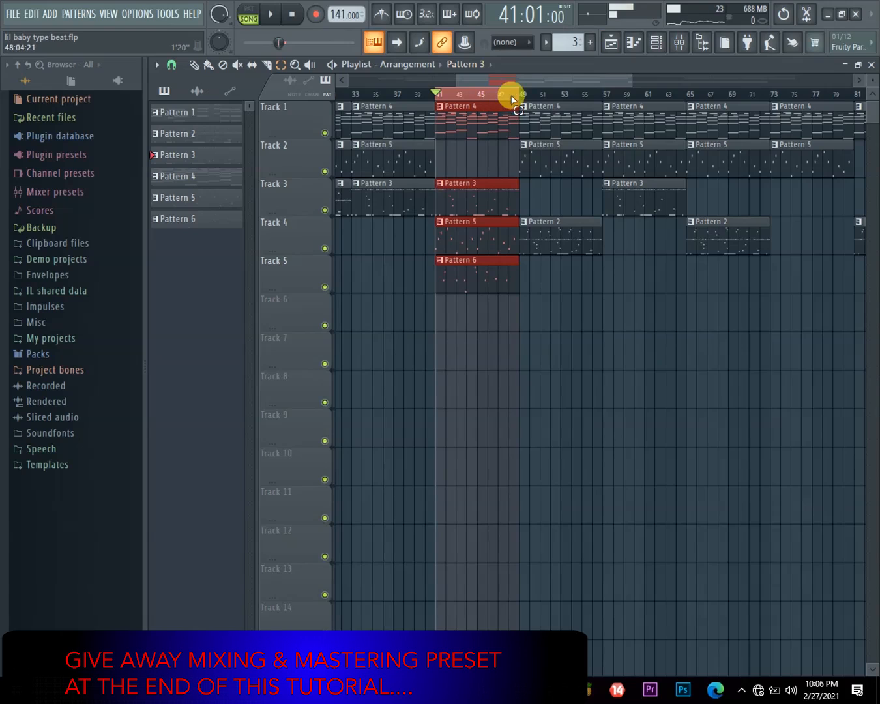
left_click(687, 46)
key("space")
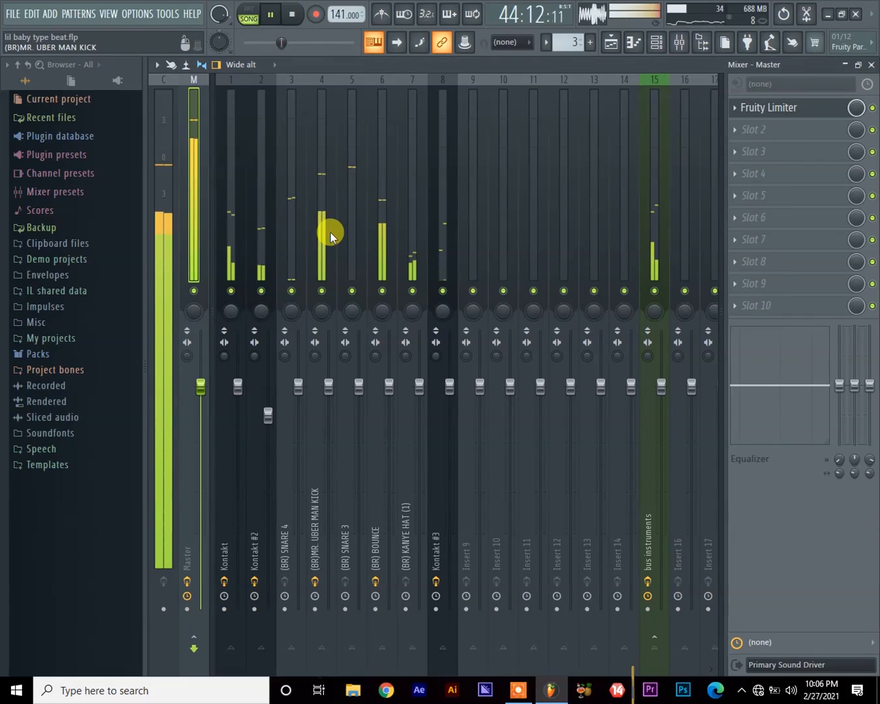
key("space")
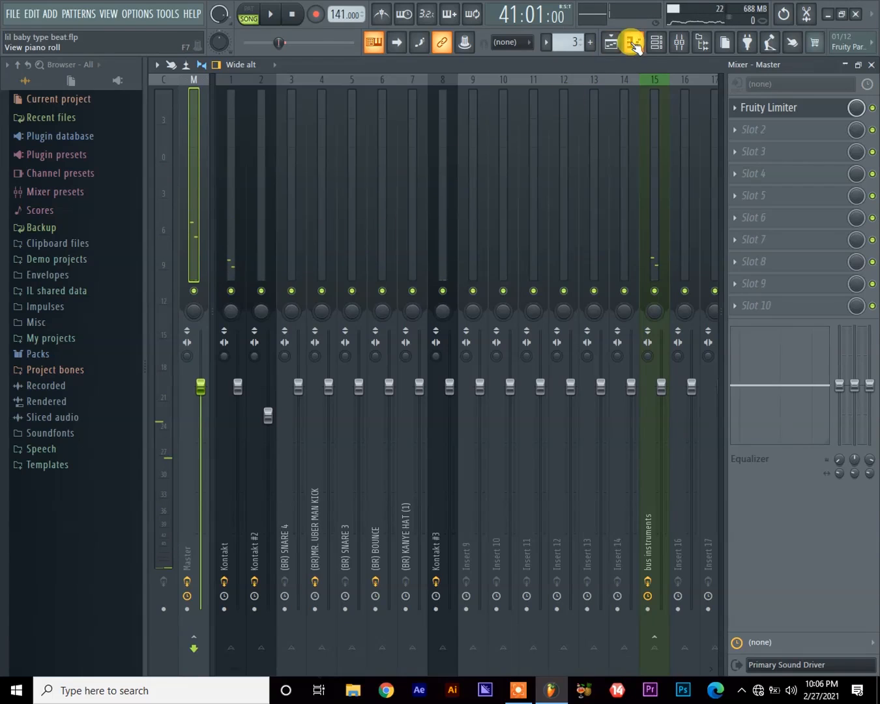
left_click(611, 42)
left_click(541, 206)
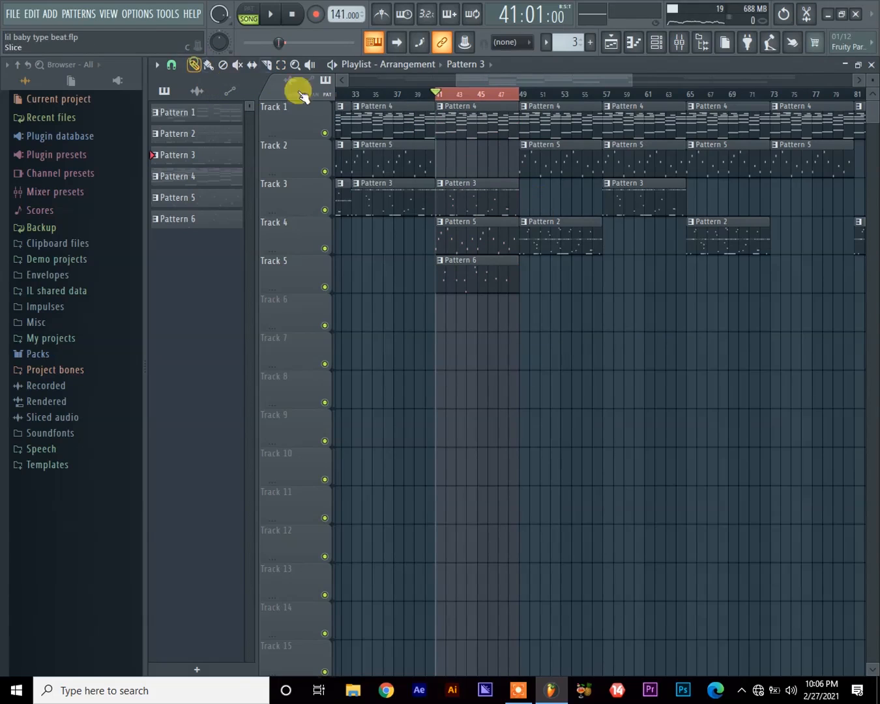
Step: Select and solo the (BR) BOUNCE mixer track, and play the selected song range to hear it alone
left_click(679, 41)
key("space")
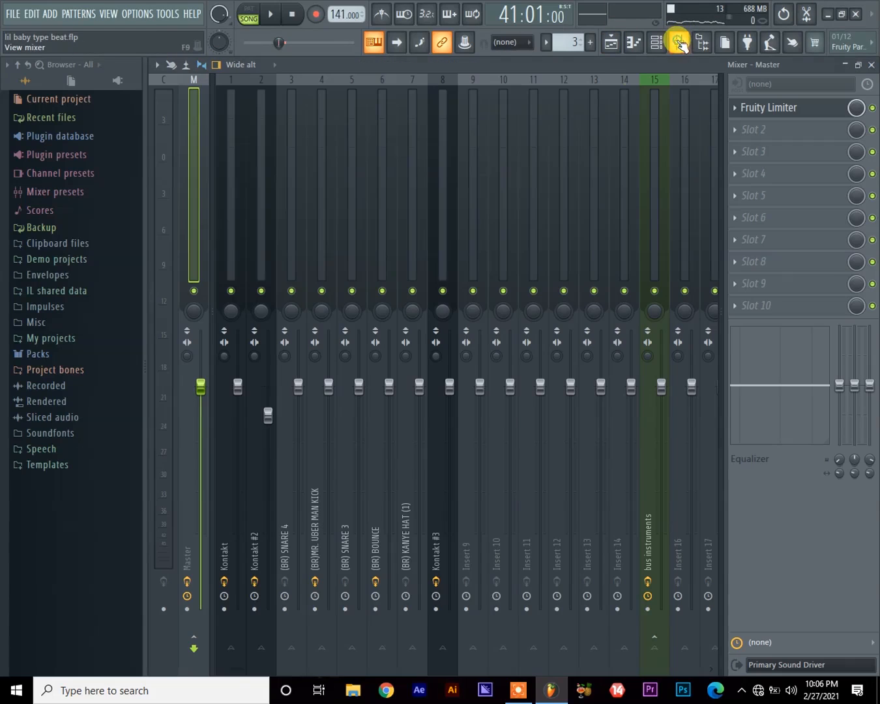
left_click(377, 247)
key("space")
right_click(383, 279)
right_click(383, 288)
key("space")
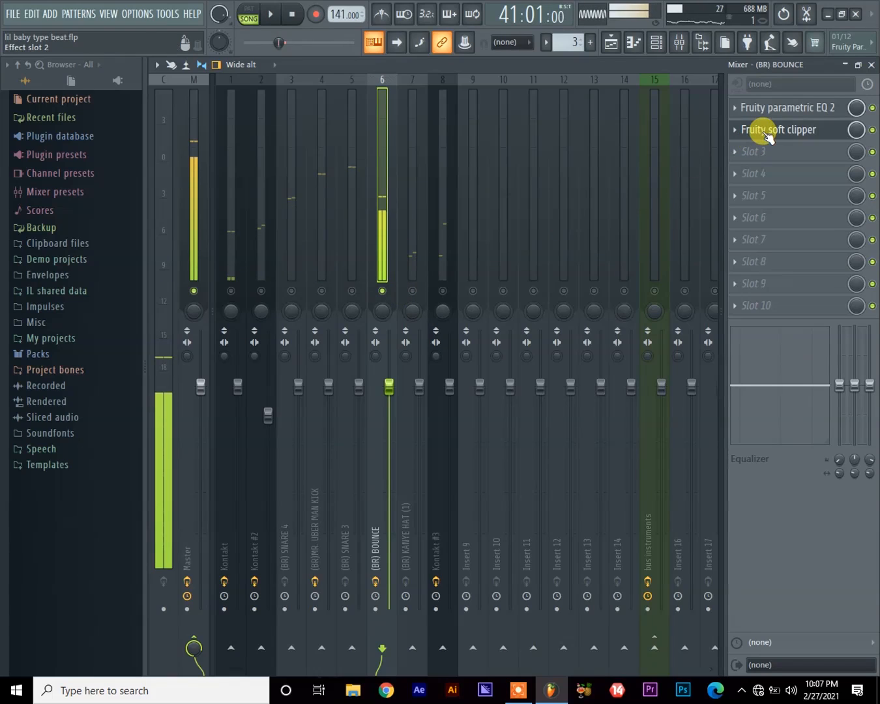
Step: Add a Fruity Compressor to effect slot 3 of the (BR) BOUNCE mixer track
left_click(763, 133)
left_click(763, 133)
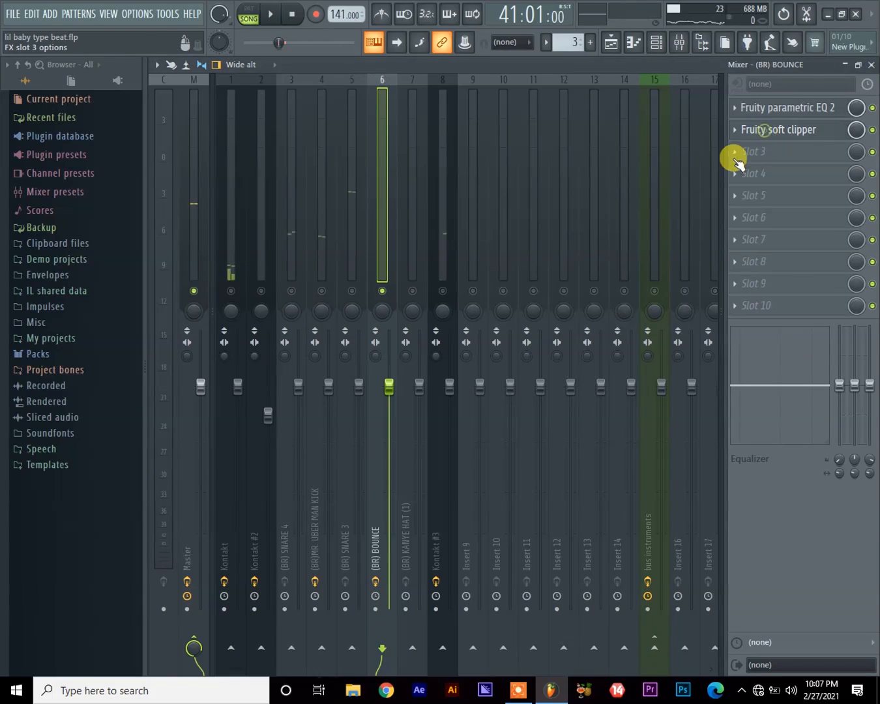
left_click(735, 157)
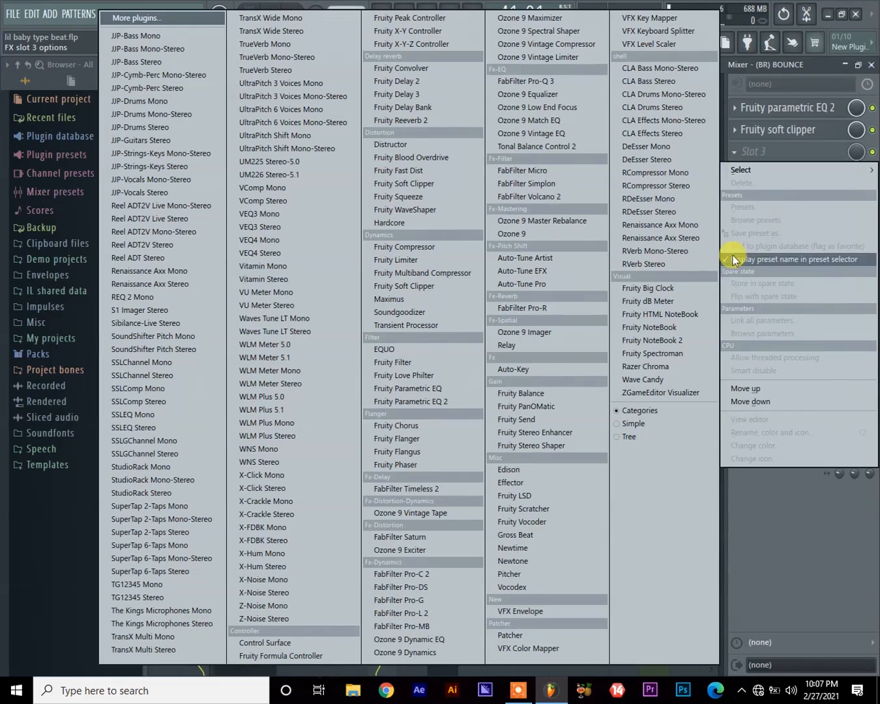
left_click(445, 246)
left_click_drag(360, 132, 515, 153)
Step: Play the selected song range and set the slot 3 compressor's ratio to 2.1:1
key("space")
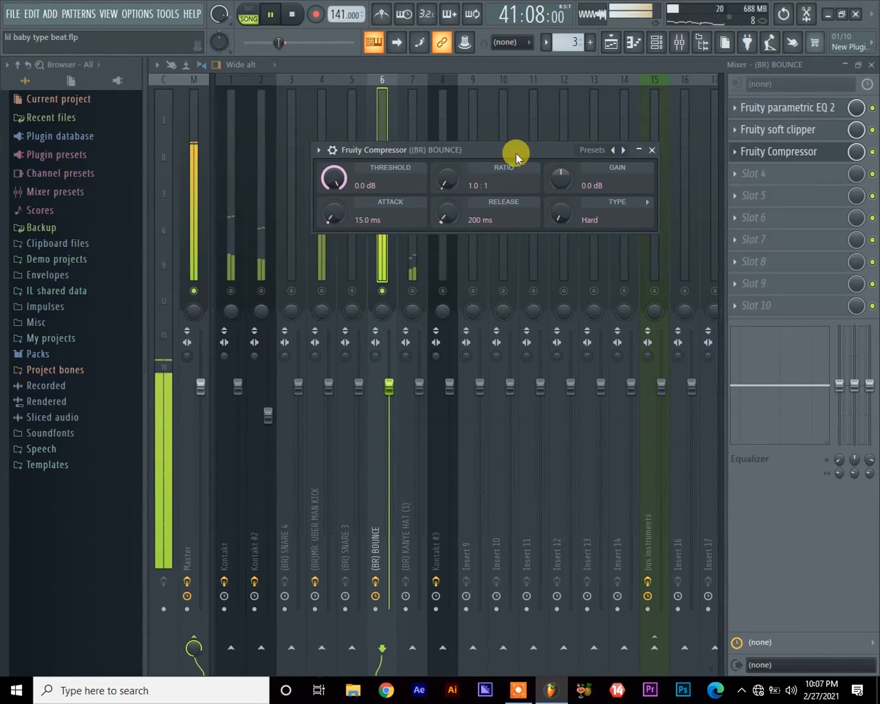
key("space")
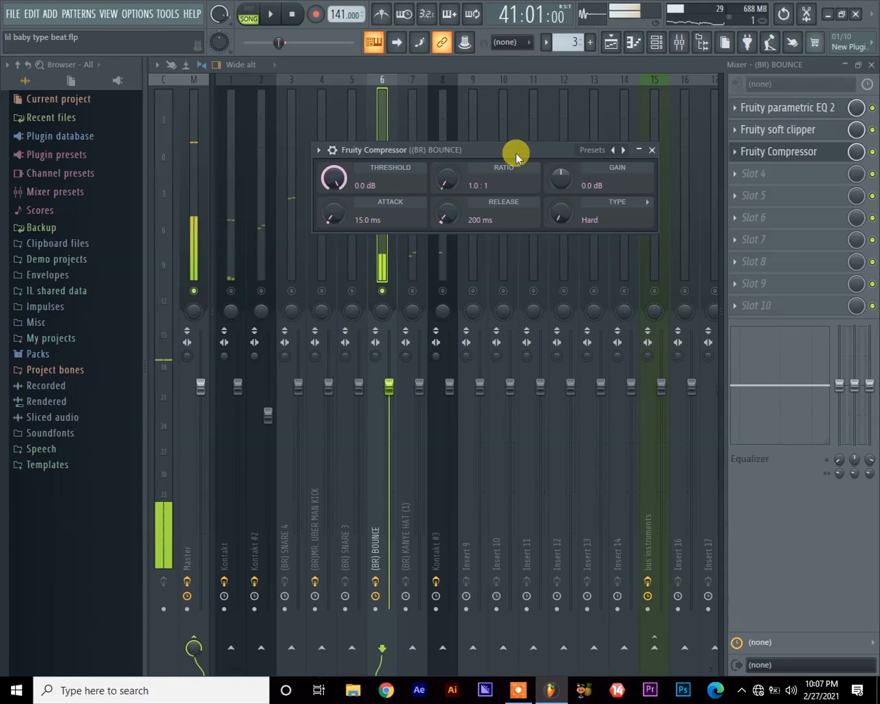
key("space")
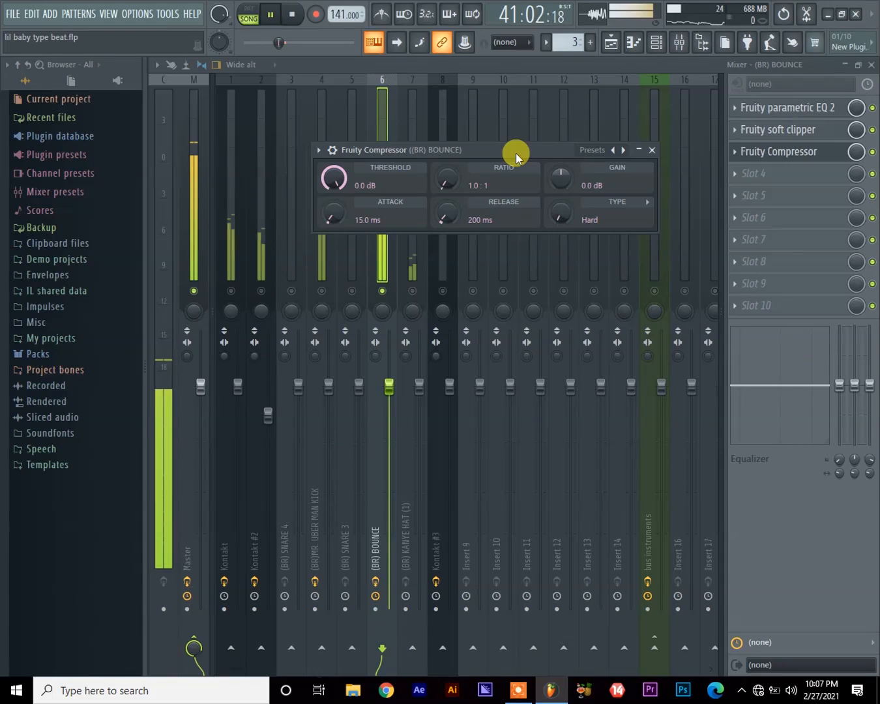
key("space")
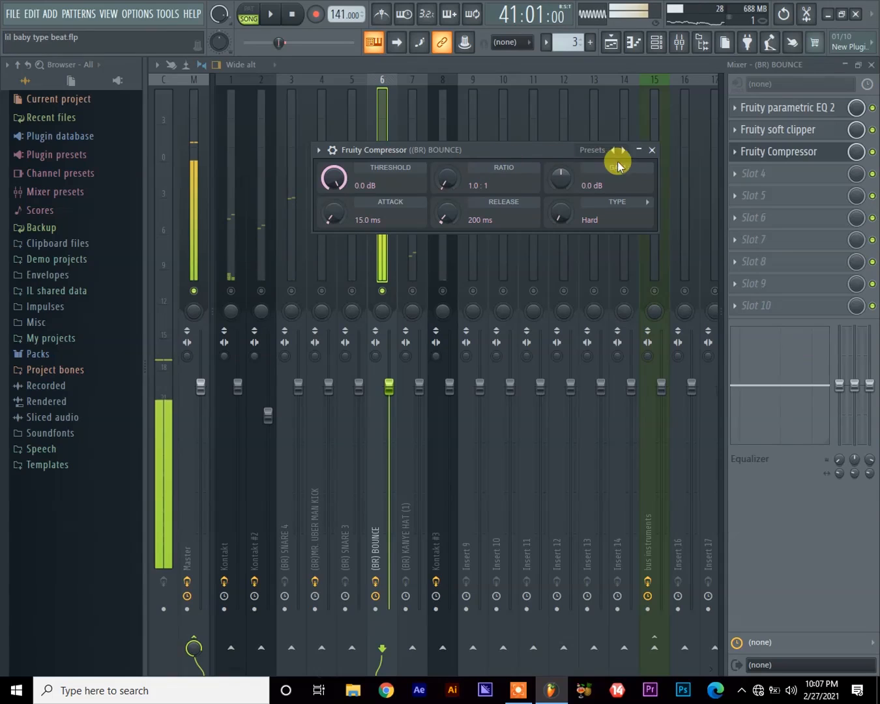
left_click_drag(458, 191, 447, 180)
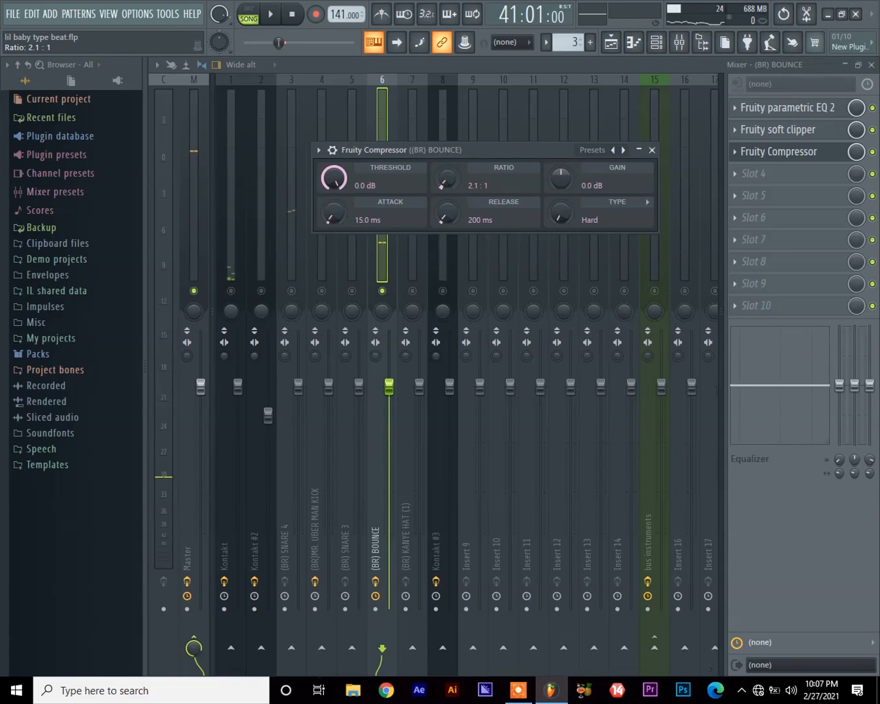
Step: Lower the slot 3 compressor's threshold to -21.5 dB while checking it in playback
key("space")
key("space")
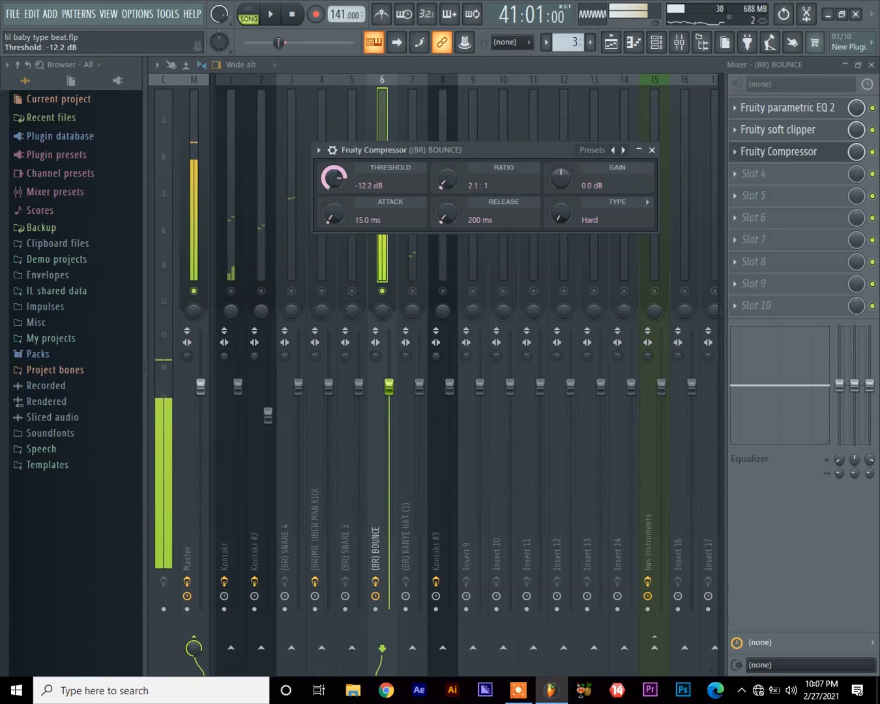
left_click_drag(334, 178, 339, 182)
key("space")
key("space")
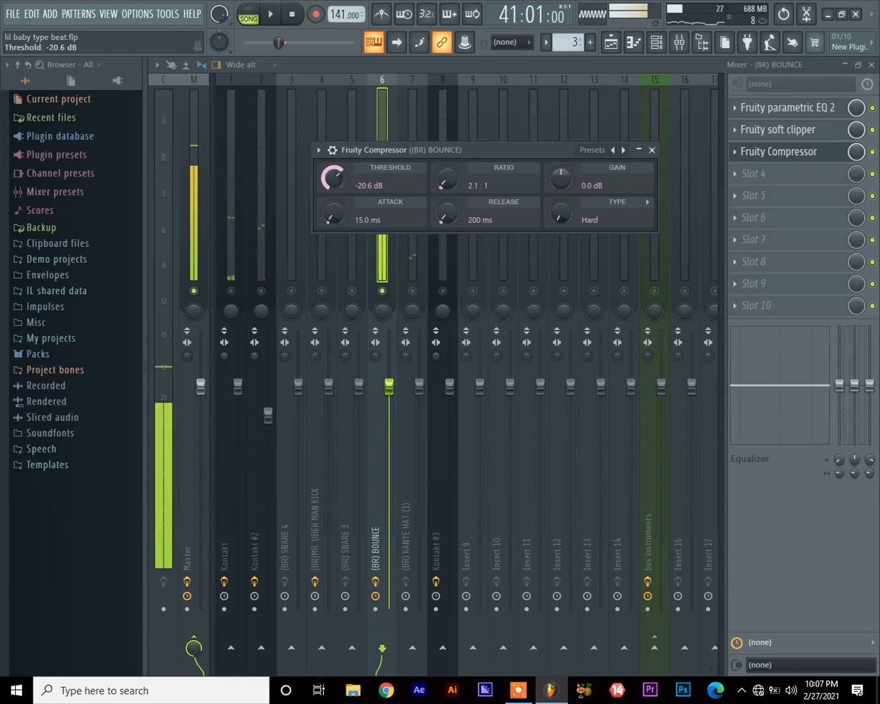
key("space")
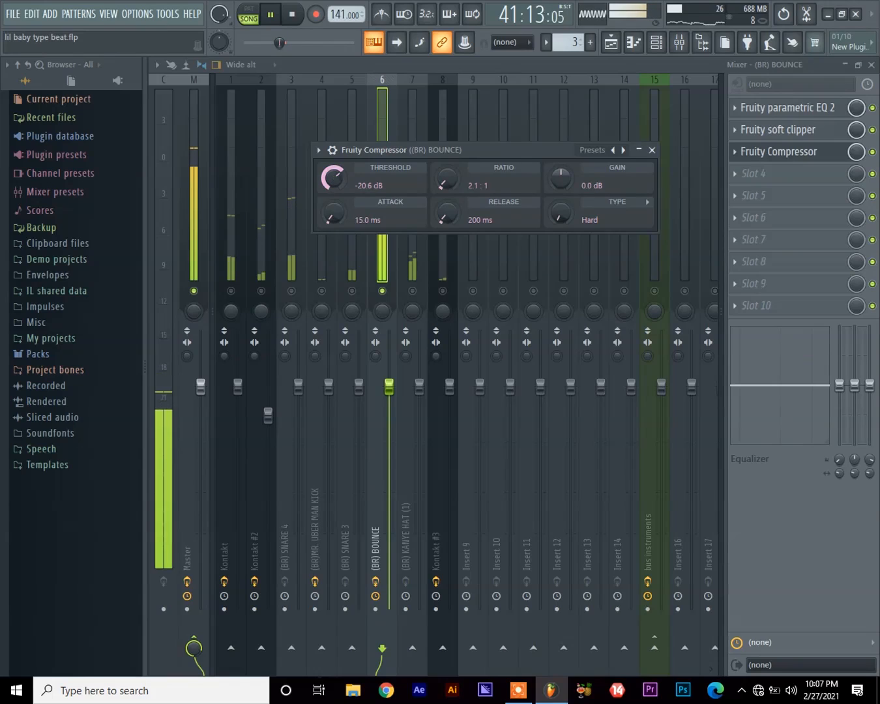
key("space")
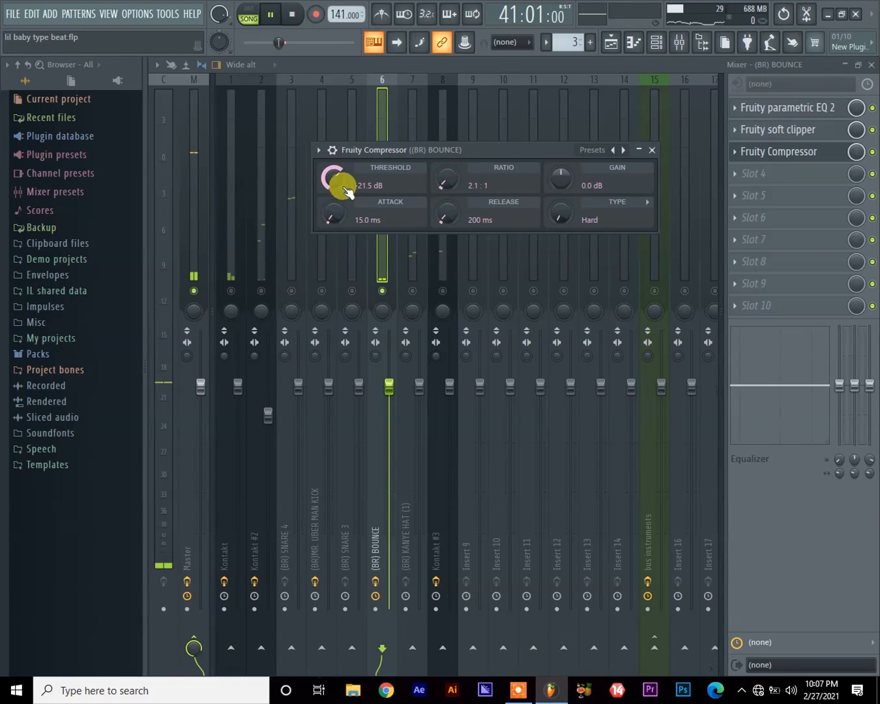
Step: Raise the slot 3 compressor's gain to 1.2 dB while listening to the selected range
key("space")
key("space")
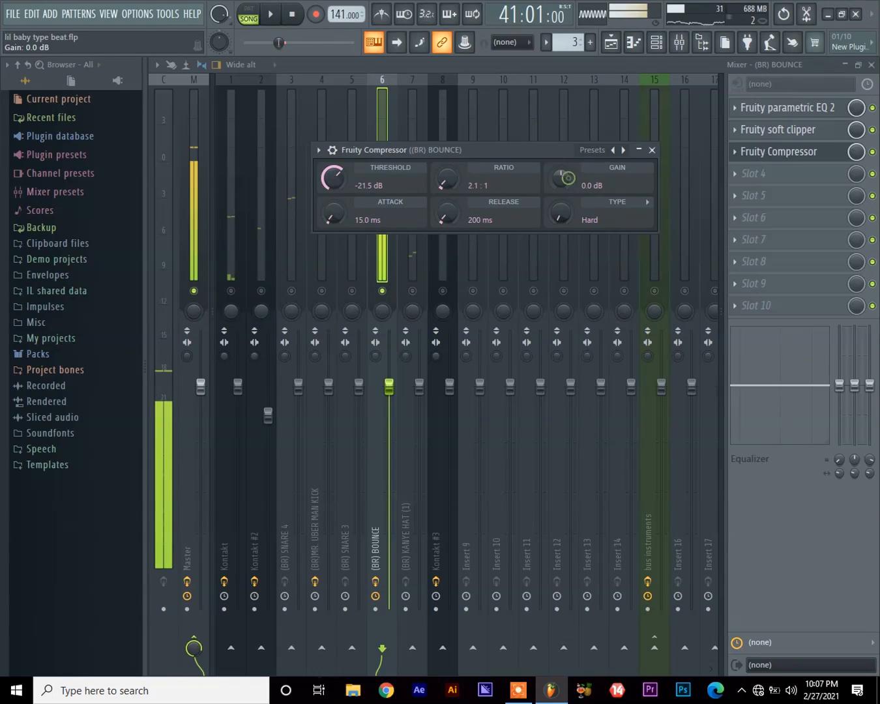
key("space")
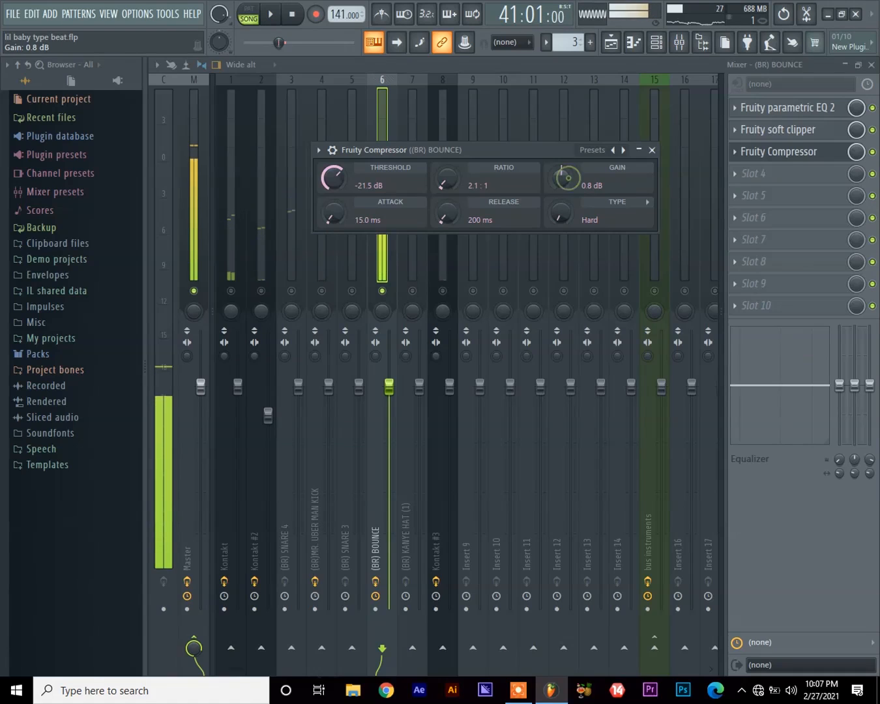
key("space")
left_click(569, 177)
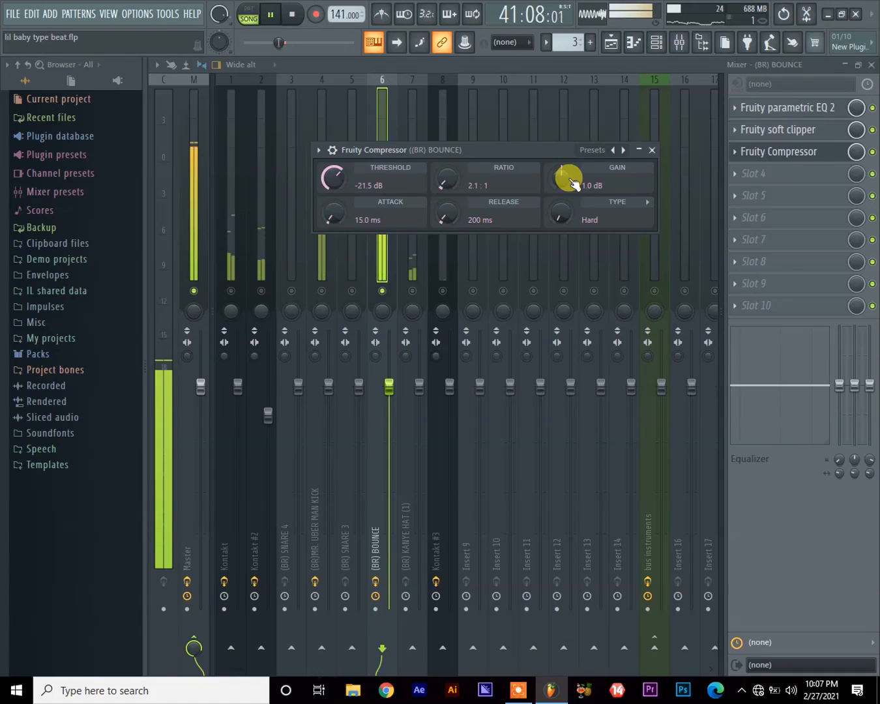
key("space")
left_click_drag(567, 177, 567, 179)
key("space")
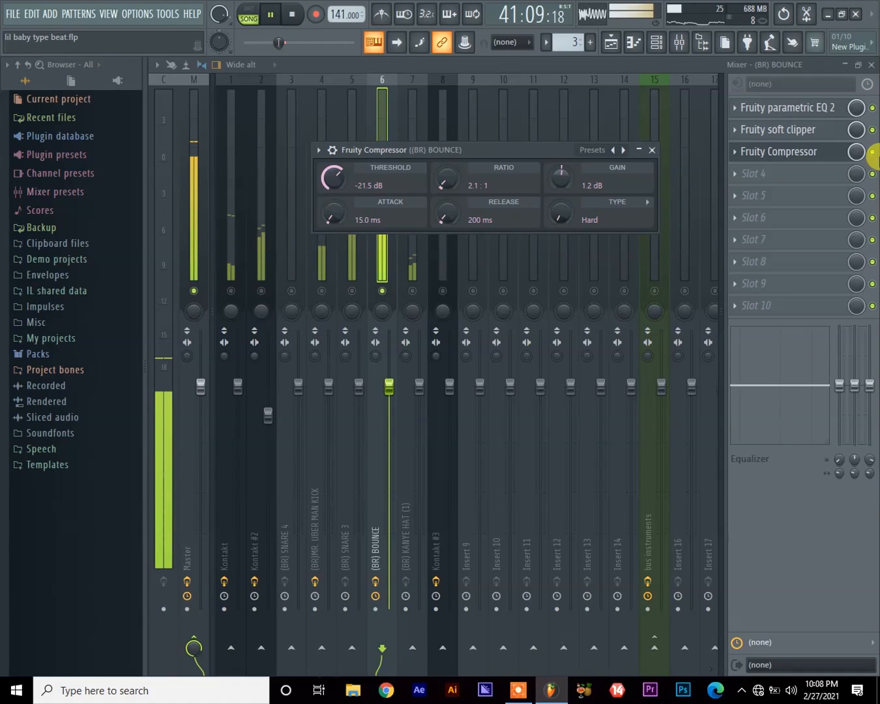
Step: Compare (BR) BOUNCE in playback with the Fruity Compressor bypassed and enabled, leaving it enabled
key("space")
left_click(872, 152)
key("space")
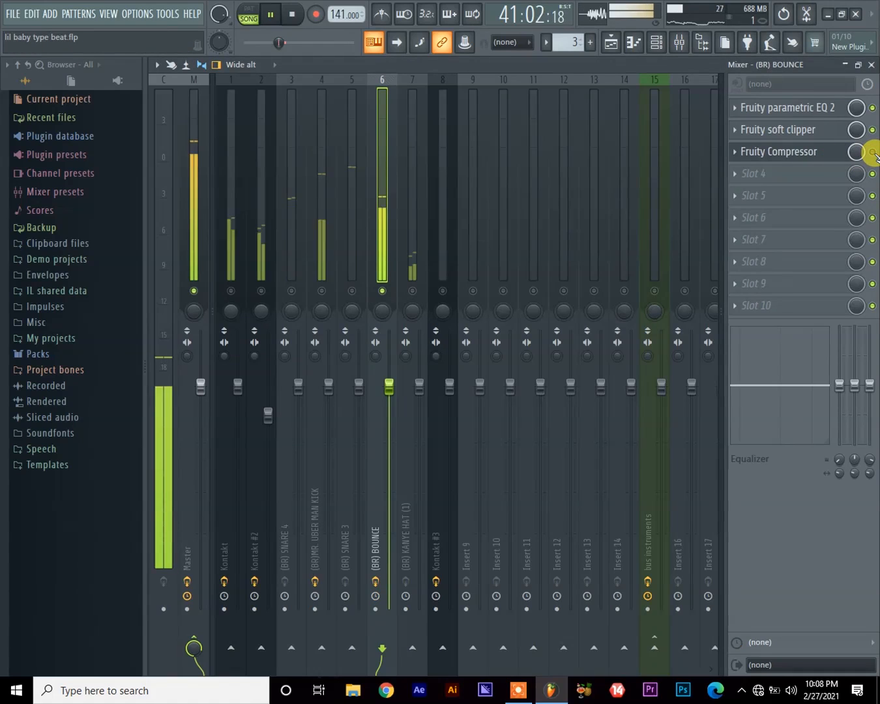
left_click(873, 152)
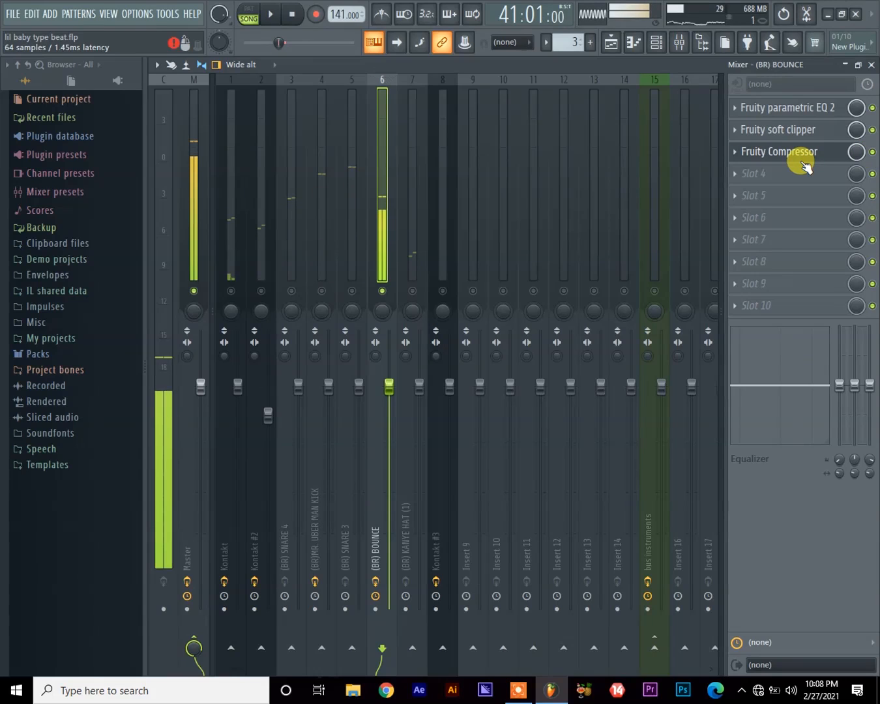
key("space")
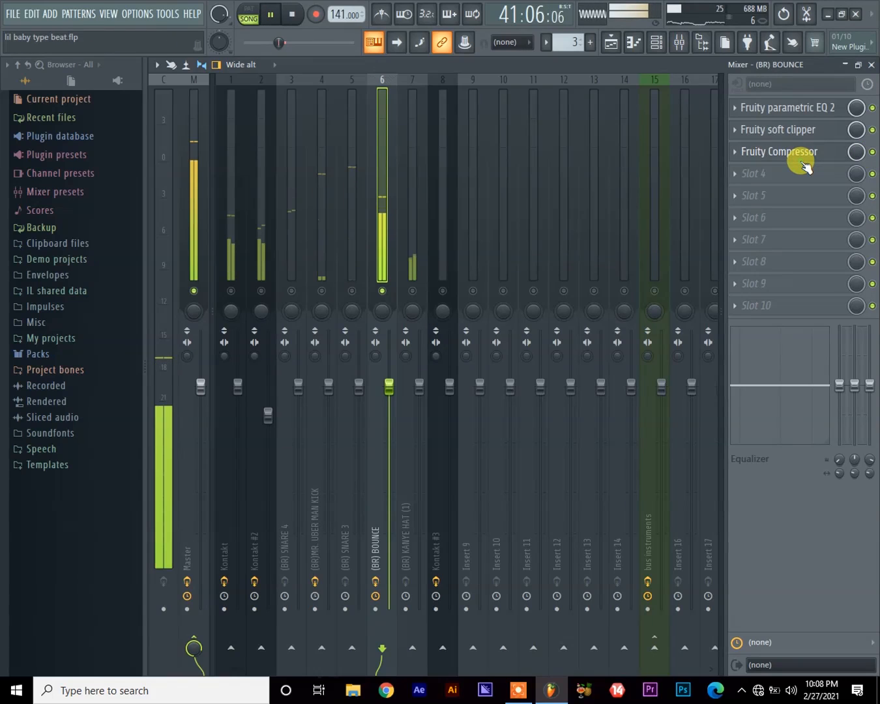
Step: Fine-tune the slot 3 compressor's gain to 1.3 dB during playback and close the plugin window
left_click(801, 157)
key("space")
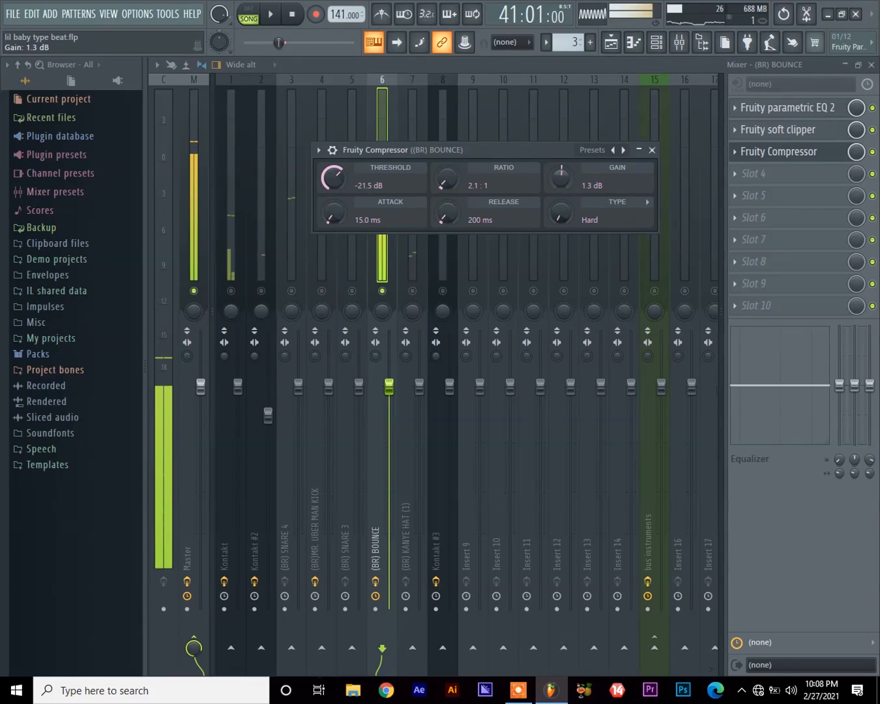
key("space")
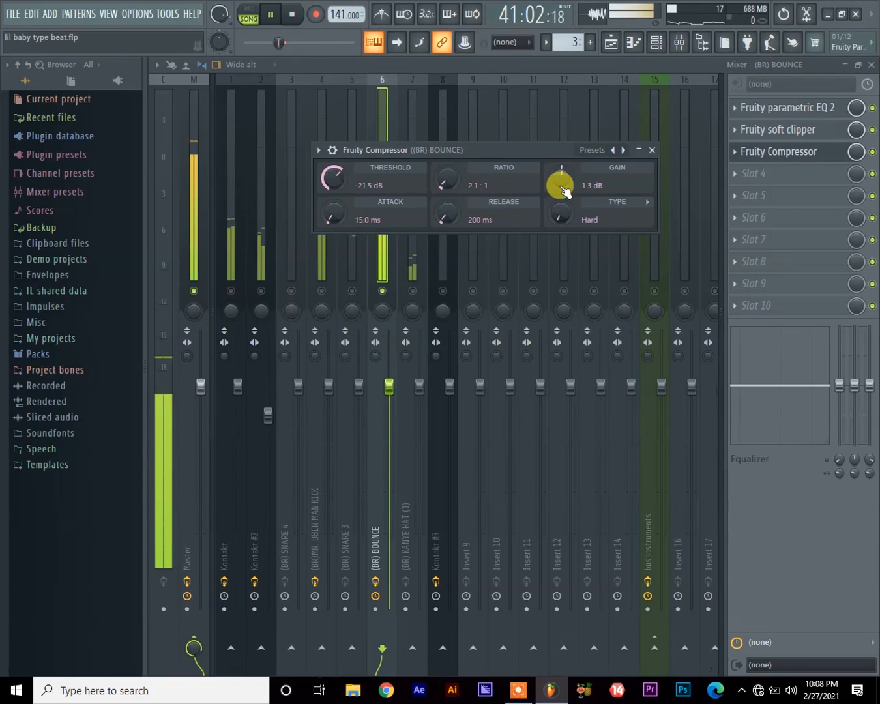
key("space")
left_click(652, 151)
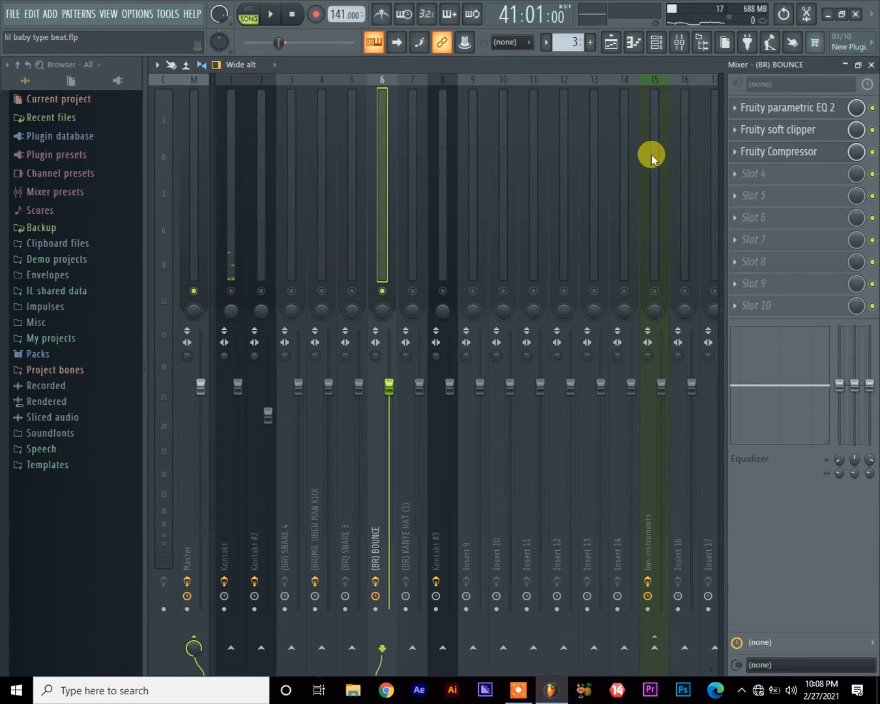
Step: Add a second Fruity Compressor in slot 4 of (BR) BOUNCE and load its BELIEVERS GLUE preset
left_click(741, 178)
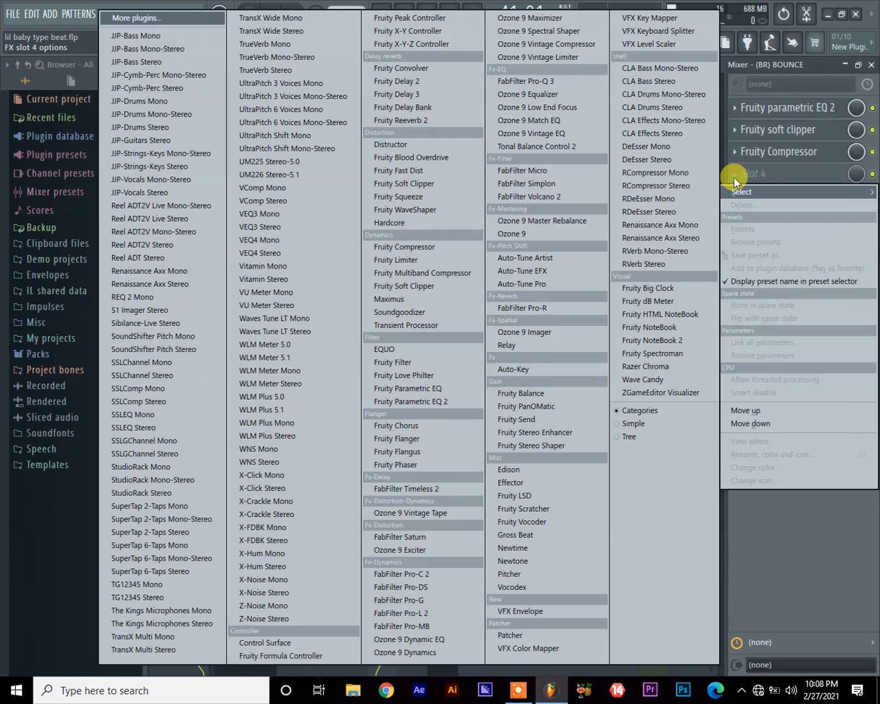
left_click(402, 250)
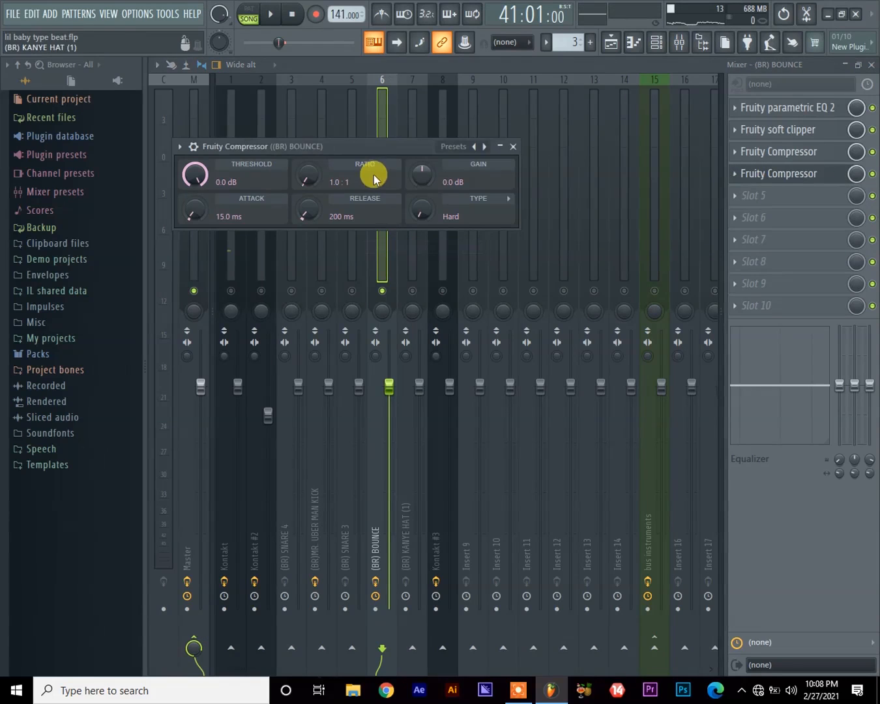
left_click_drag(371, 150, 494, 209)
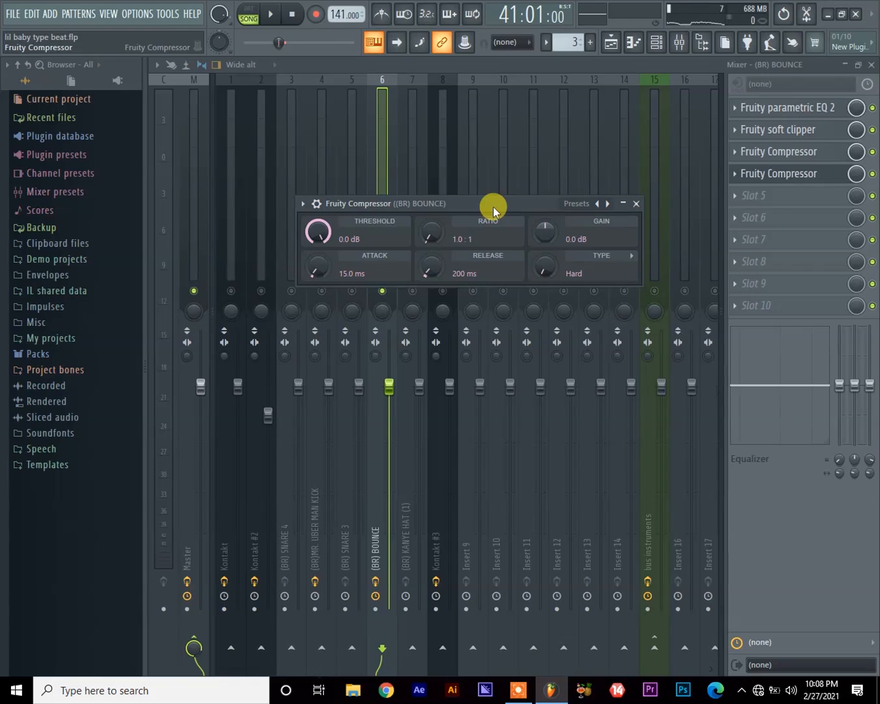
left_click(607, 204)
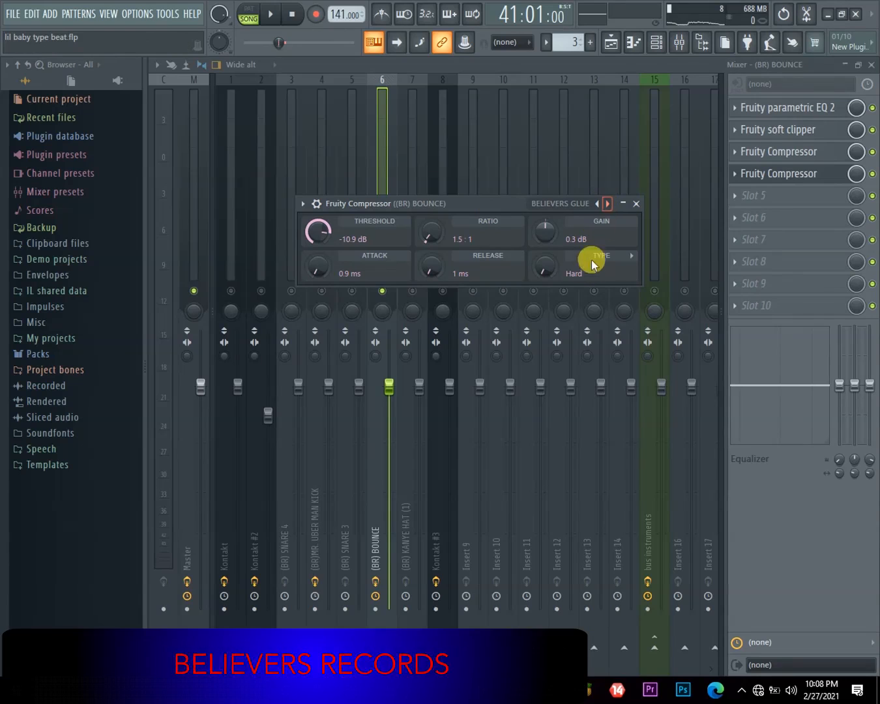
Step: Reset the slot 4 compressor's gain to 0.0 dB and set its threshold to -18.4 dB, checking both in playback
key("space")
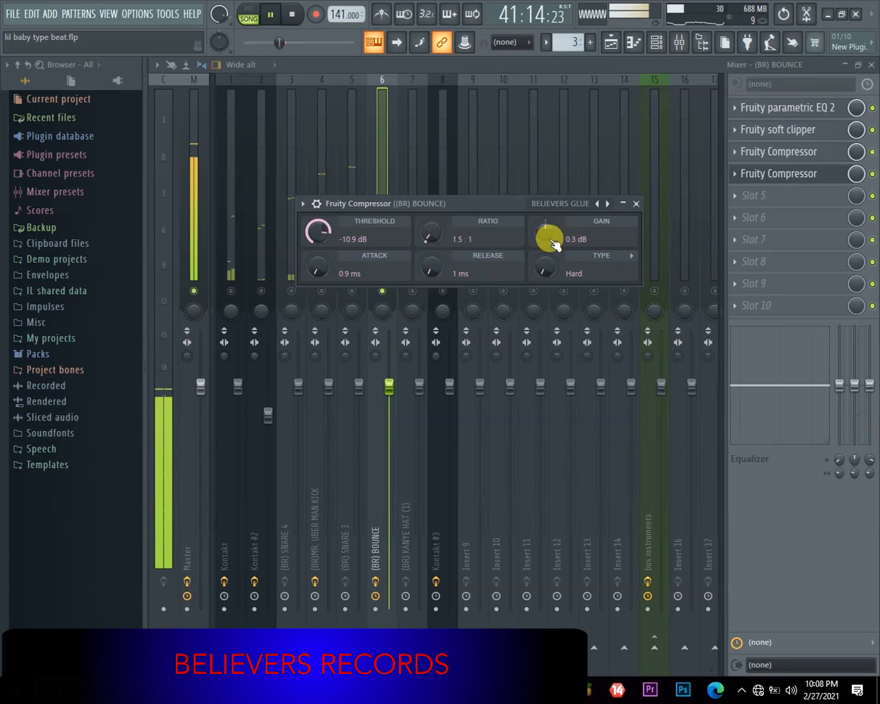
key("space")
right_click(550, 239)
left_click(573, 241)
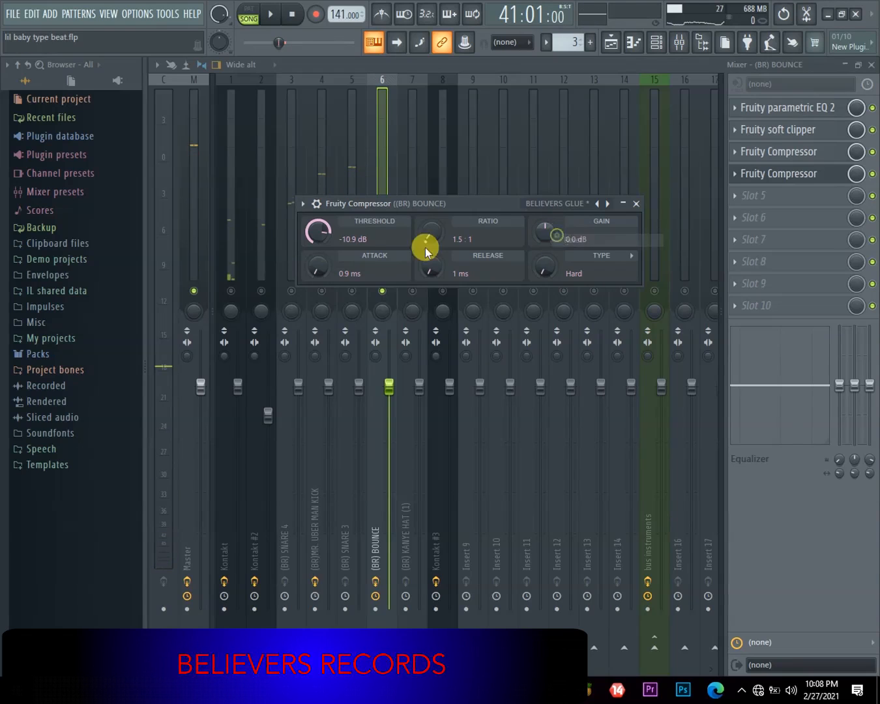
right_click(319, 238)
left_click(326, 240)
key("space")
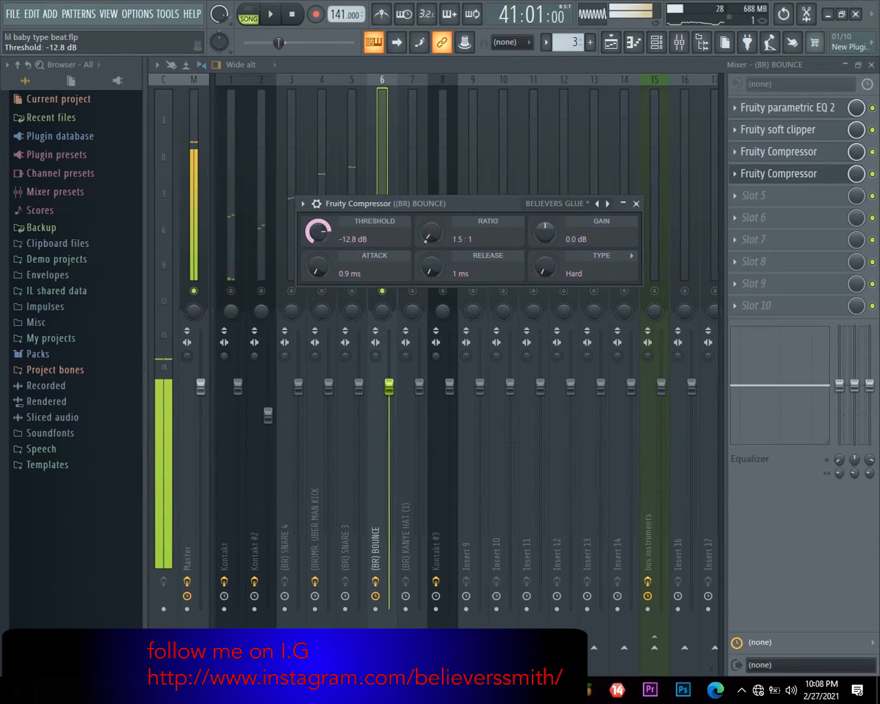
key("space")
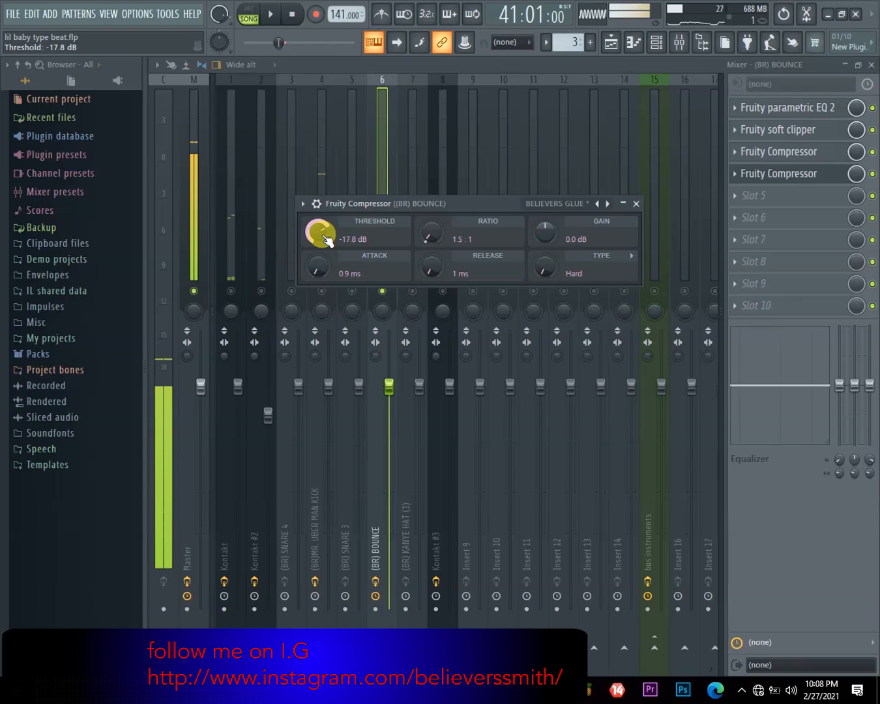
key("space")
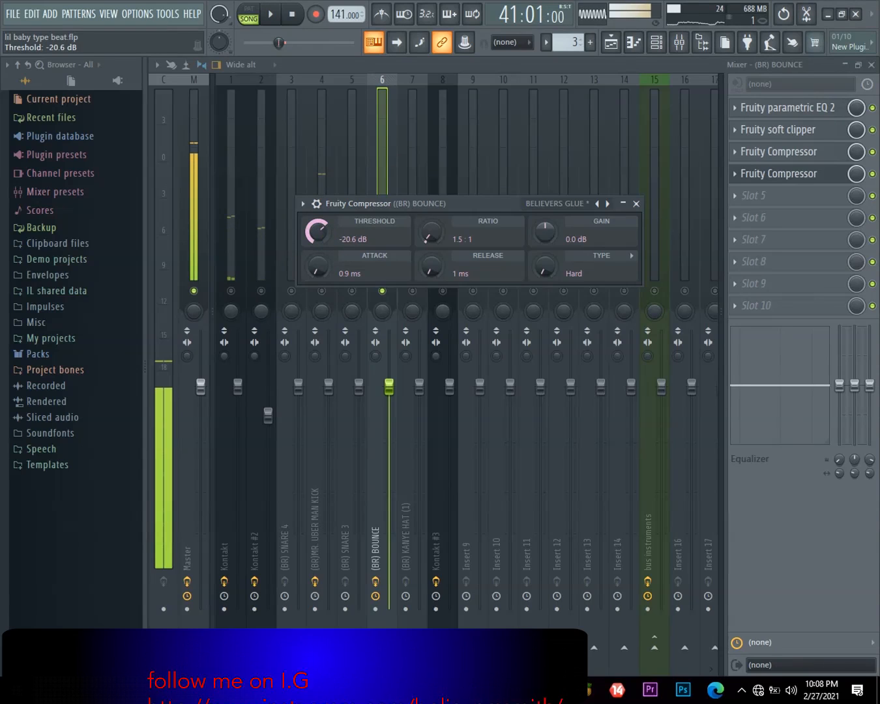
left_click_drag(318, 233, 318, 228)
Step: Raise the slot 4 compressor's gain to 0.4 dB during playback and close the plugin window
key("space")
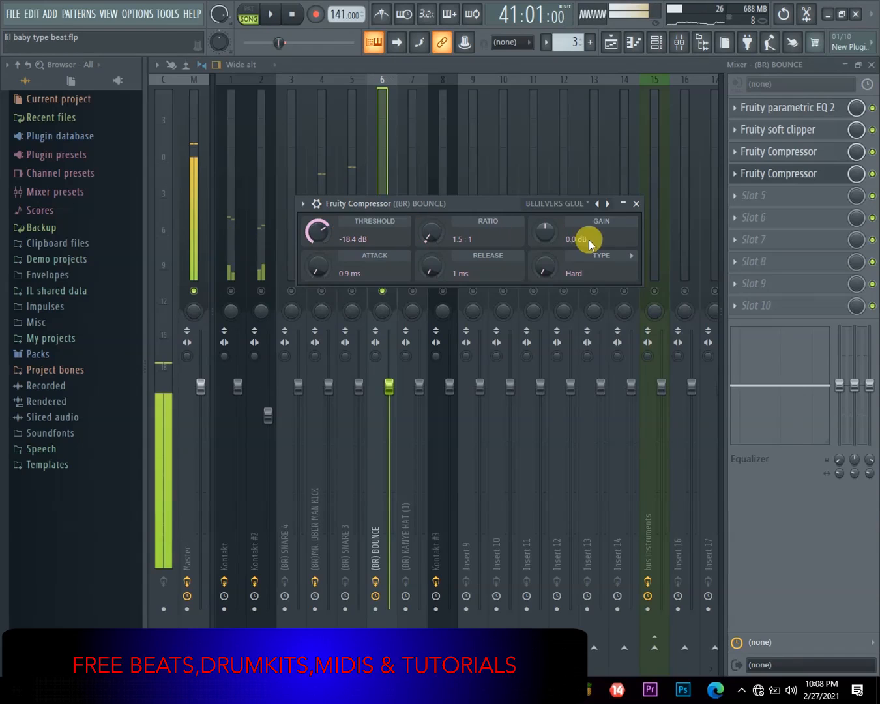
left_click_drag(546, 235, 546, 234)
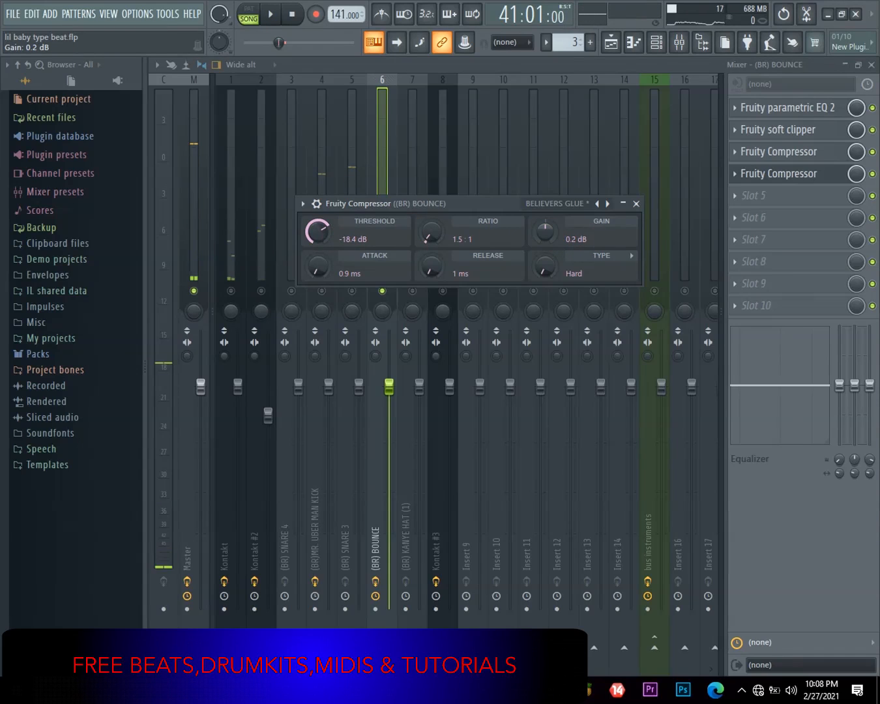
key("space")
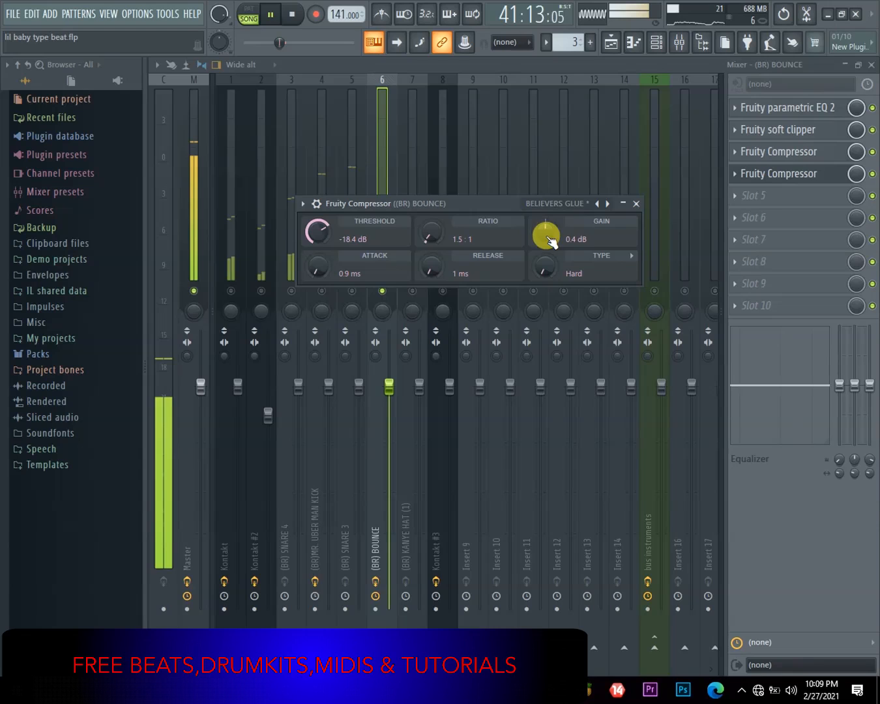
left_click(635, 204)
Step: Open the playlist and toggle Track 3's mute on and back off while the song plays
left_click(611, 44)
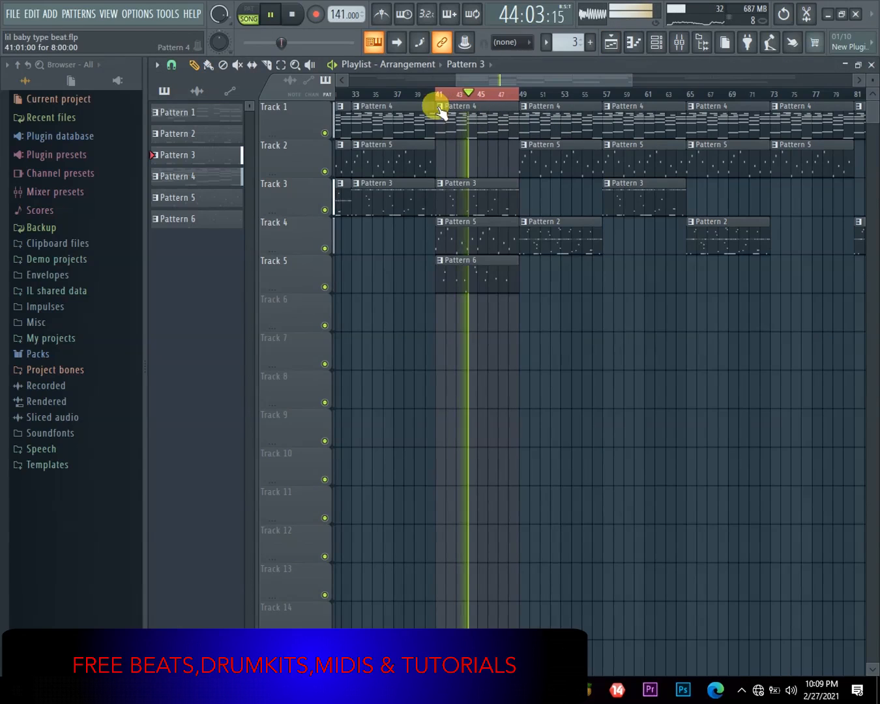
left_click(327, 210)
left_click(327, 209)
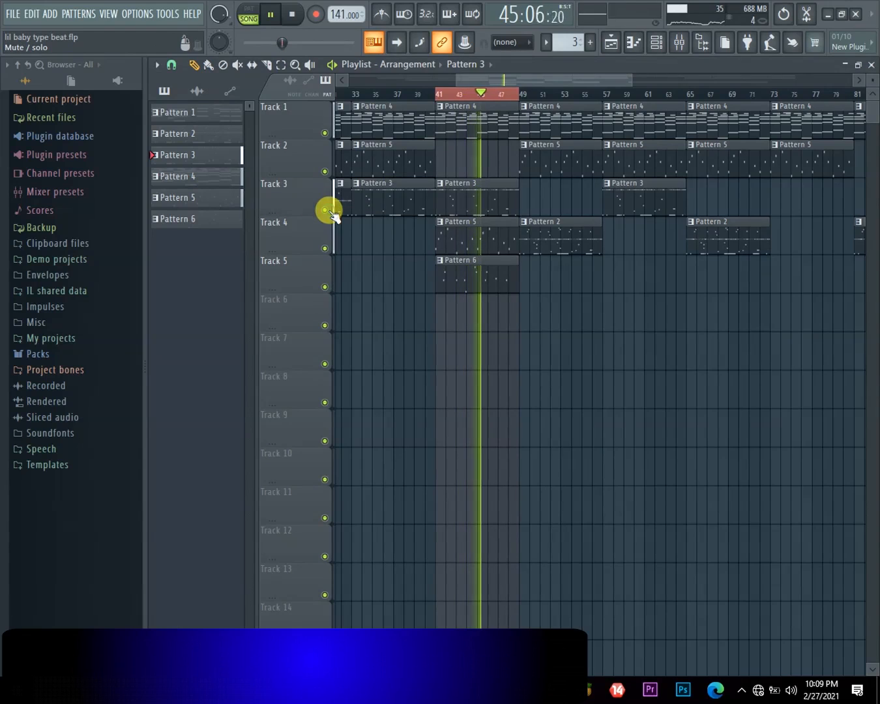
Step: Unmute (BR) KANYE HAT (1), (BR) SNARE 4 and (BR)MR. UBER MAN KICK in the mixer, checking them during playback
left_click(661, 43)
left_click(679, 43)
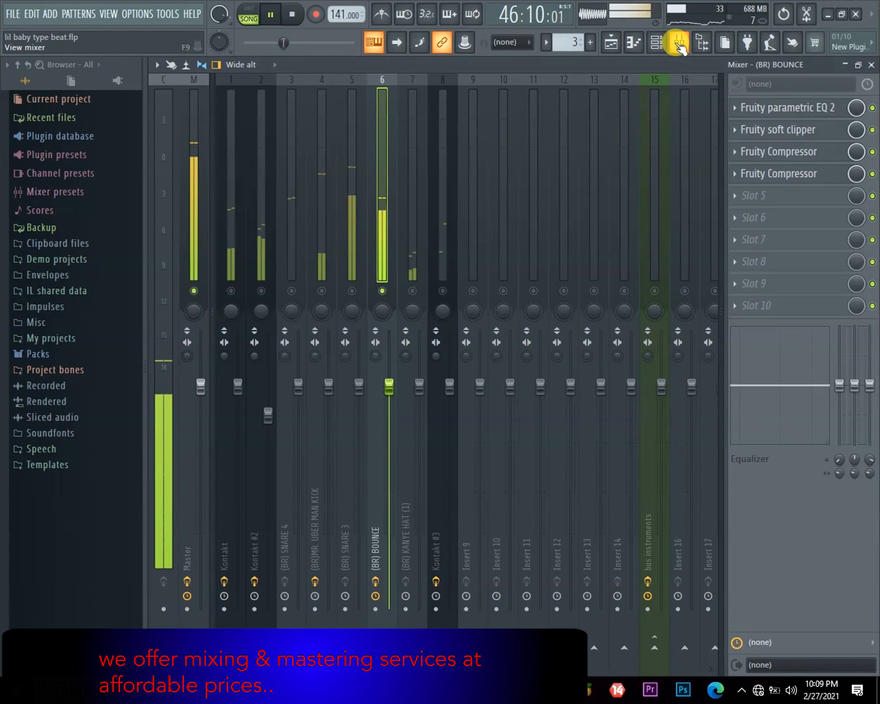
key("space")
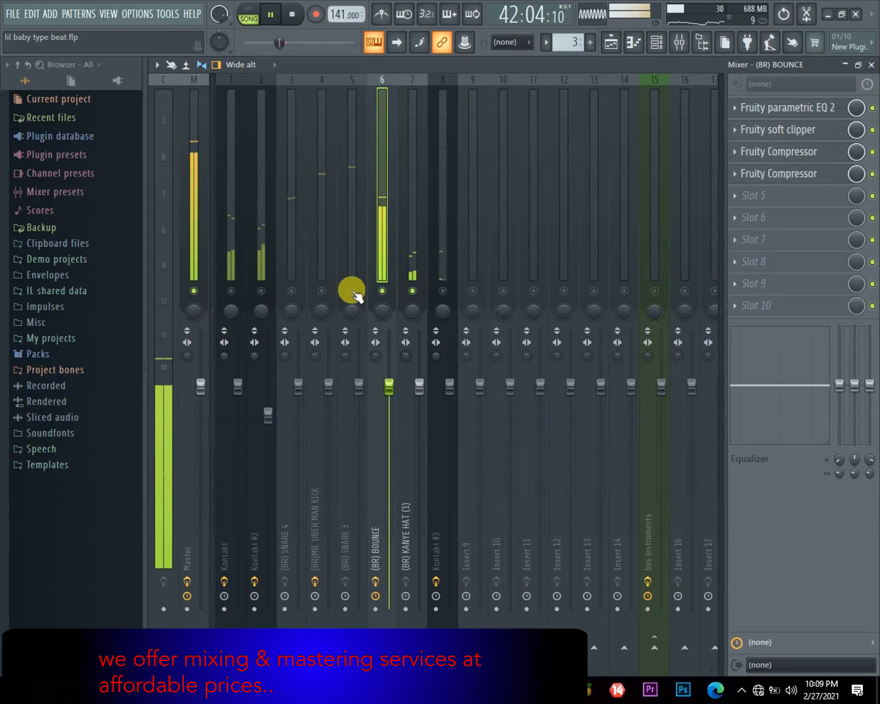
left_click(412, 265)
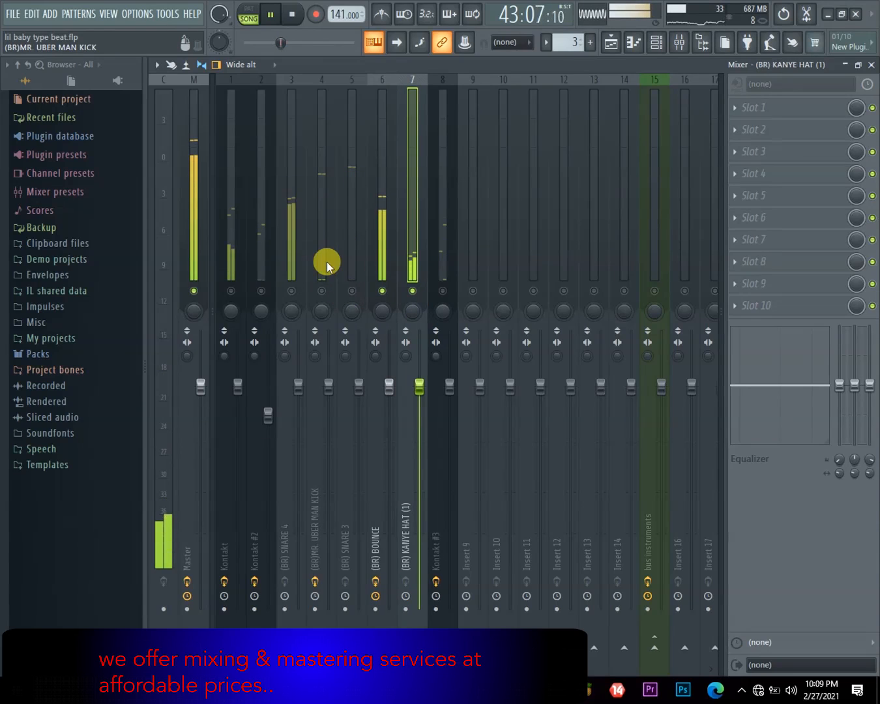
left_click(326, 260)
left_click(287, 266)
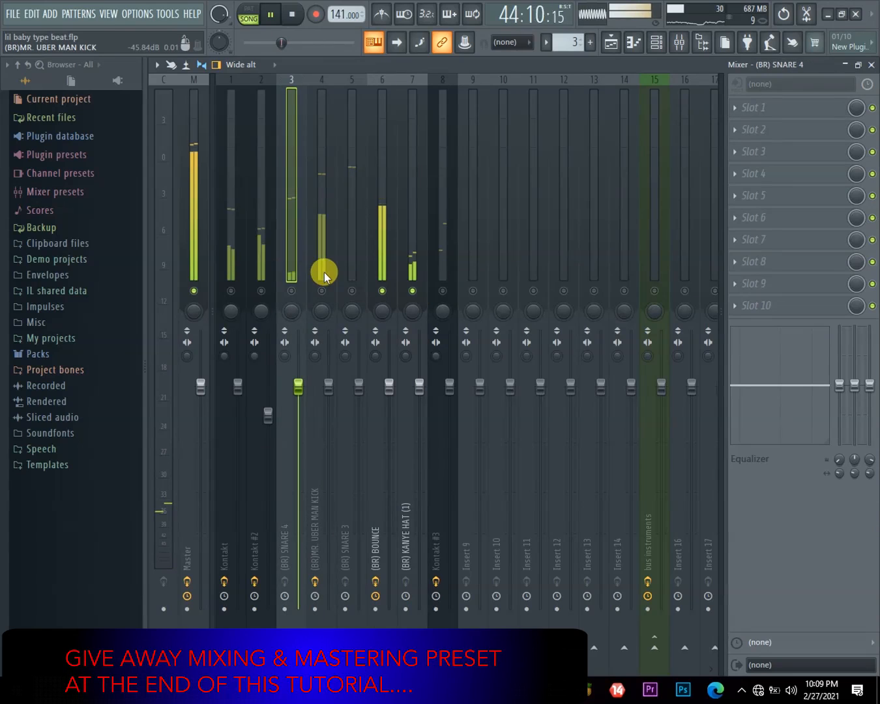
left_click(324, 271)
key("space")
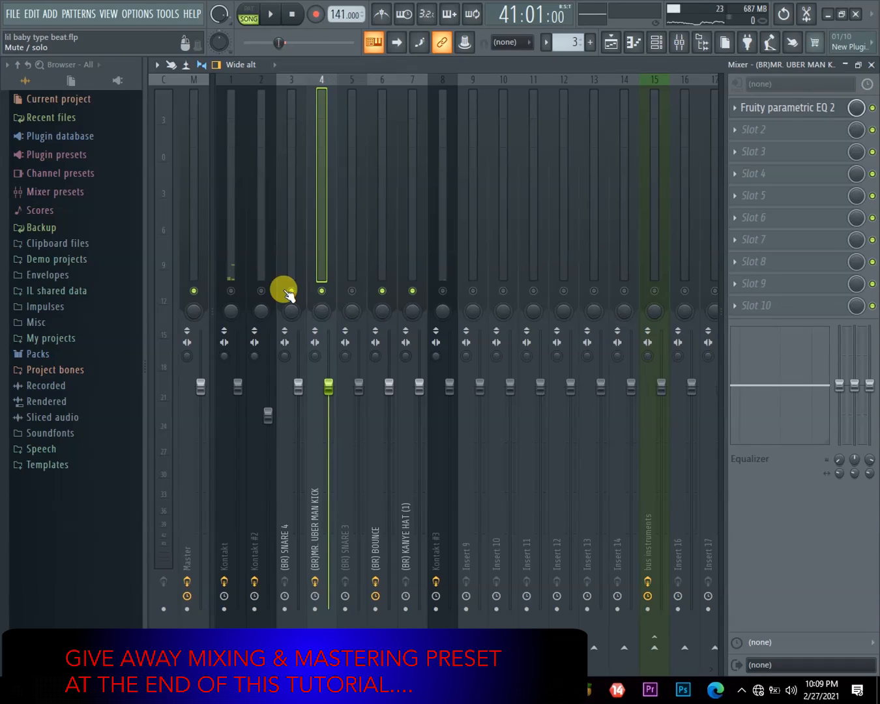
Step: Save the project and briefly play the loop with the unmuted drum tracks
left_click(12, 16)
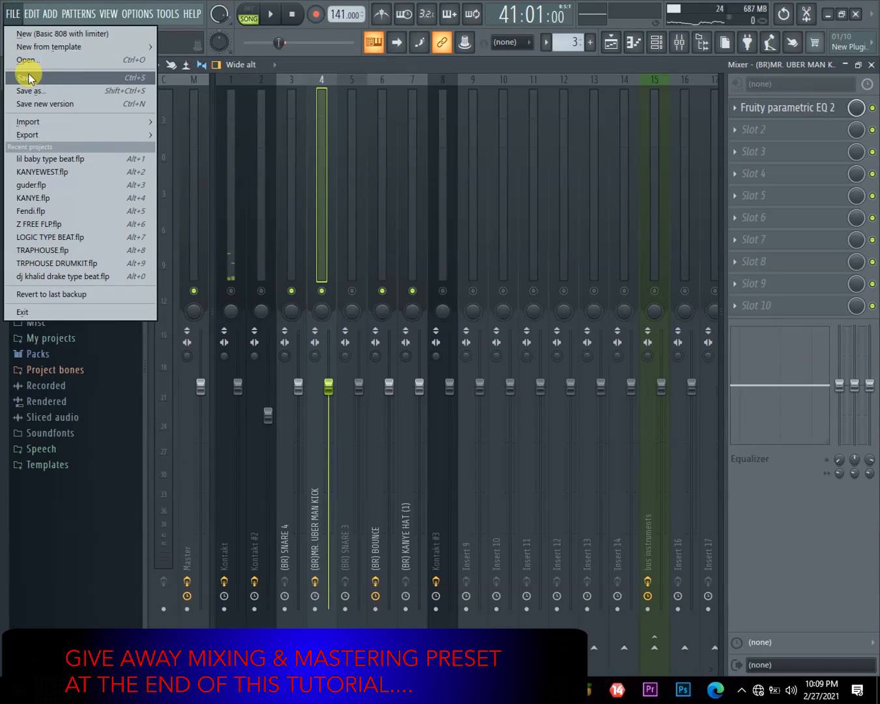
left_click(26, 74)
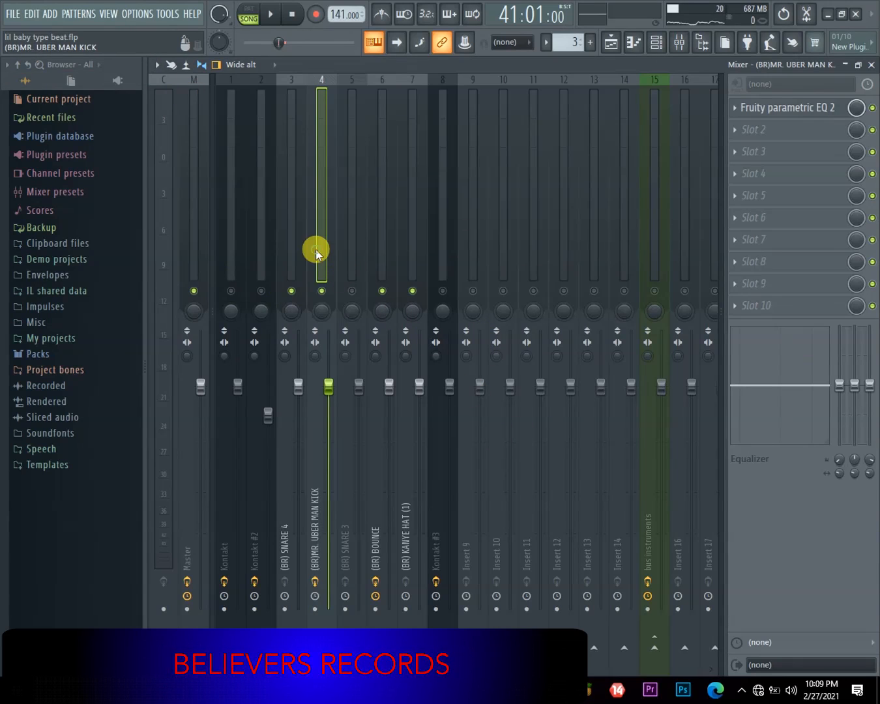
key("space")
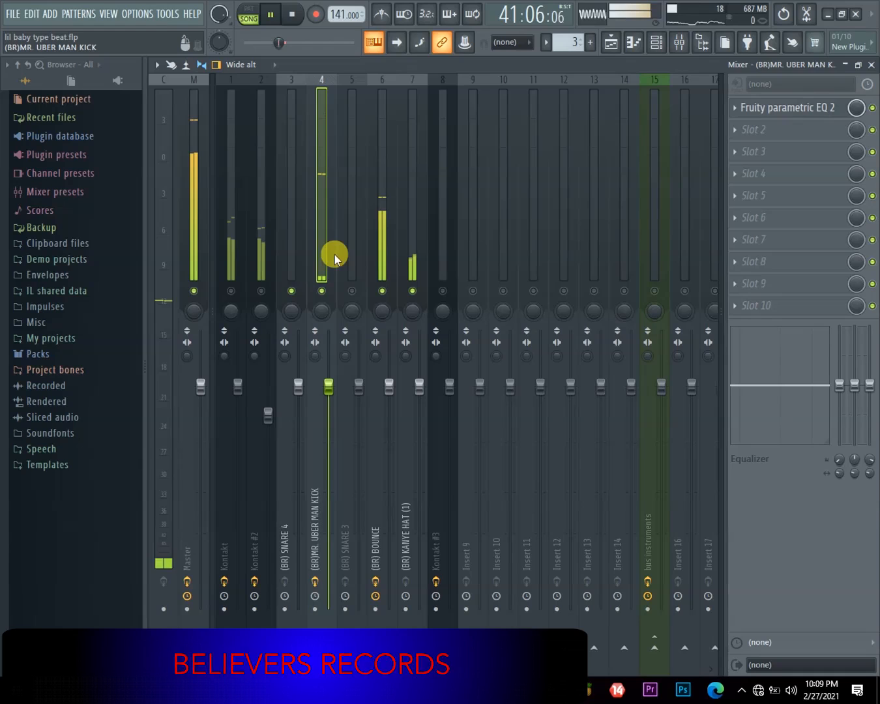
key("space")
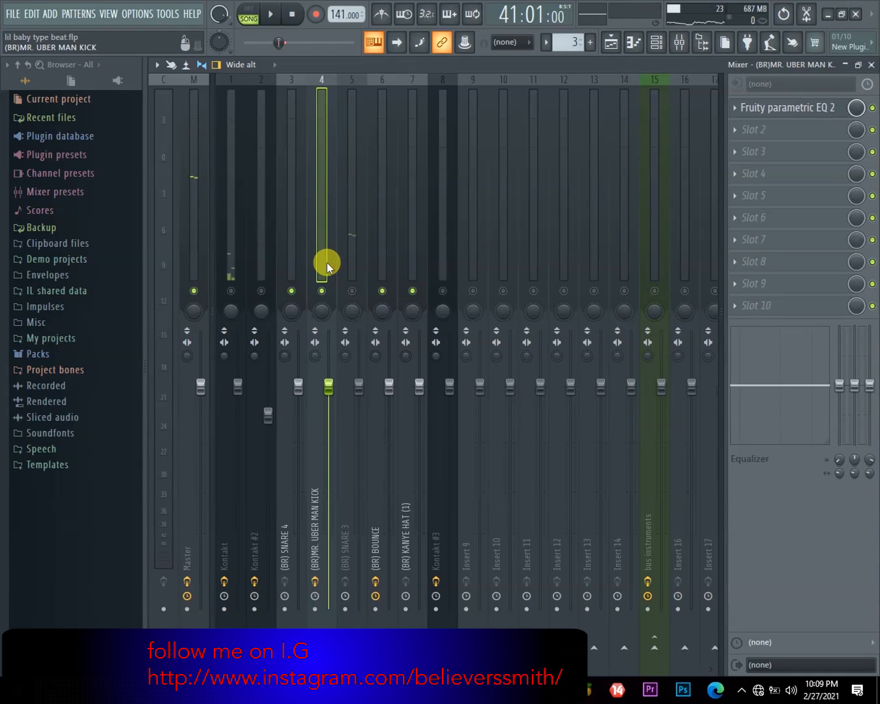
Step: Select the looped Pattern 3 clip on Track 3 in the playlist, start playback, and watch the levels in the mixer
left_click(611, 40)
left_click(480, 194)
key("space")
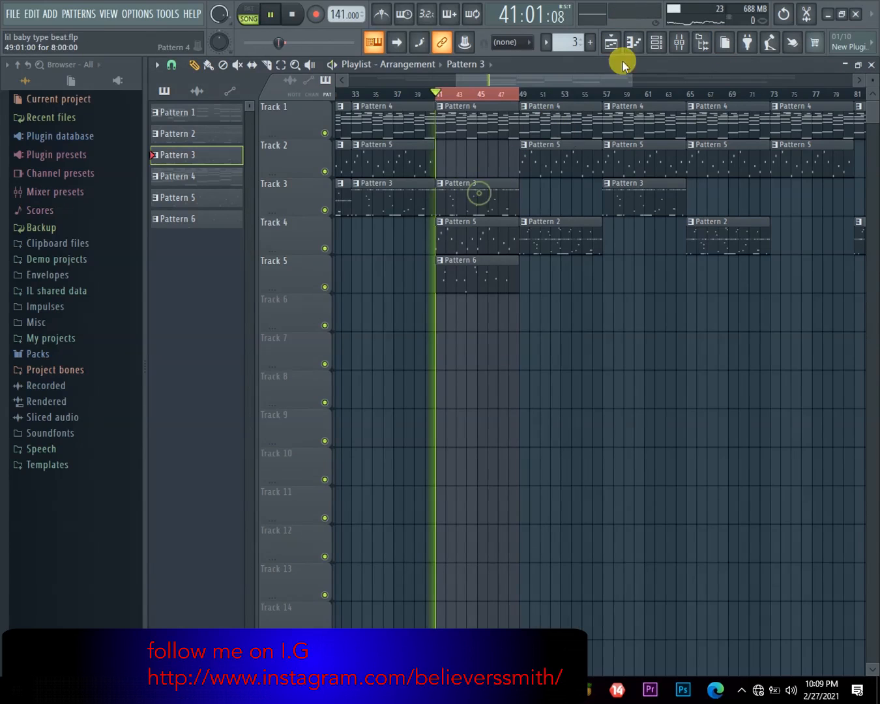
left_click(653, 42)
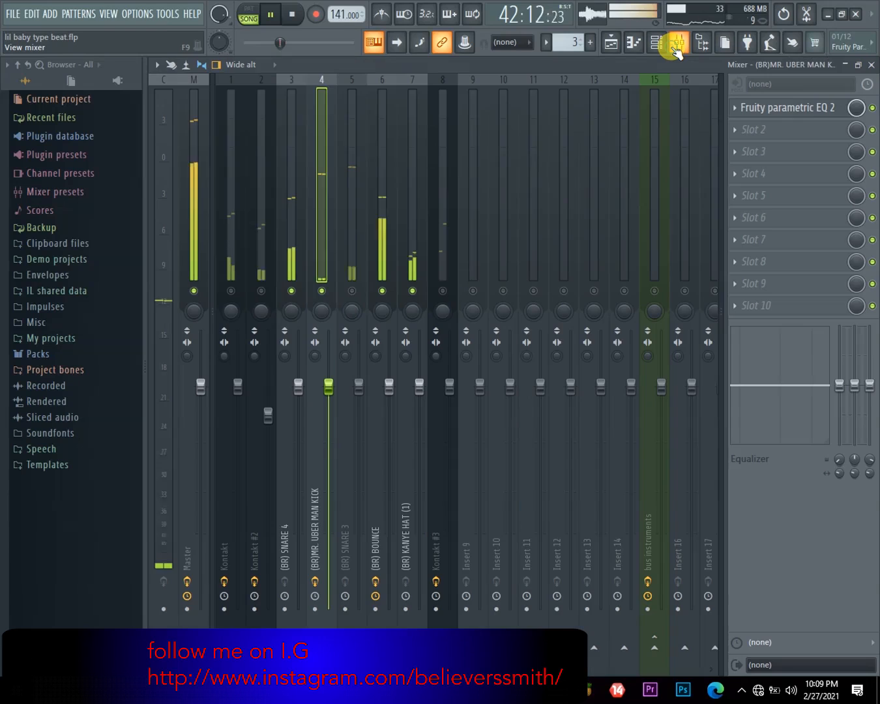
left_click(678, 46)
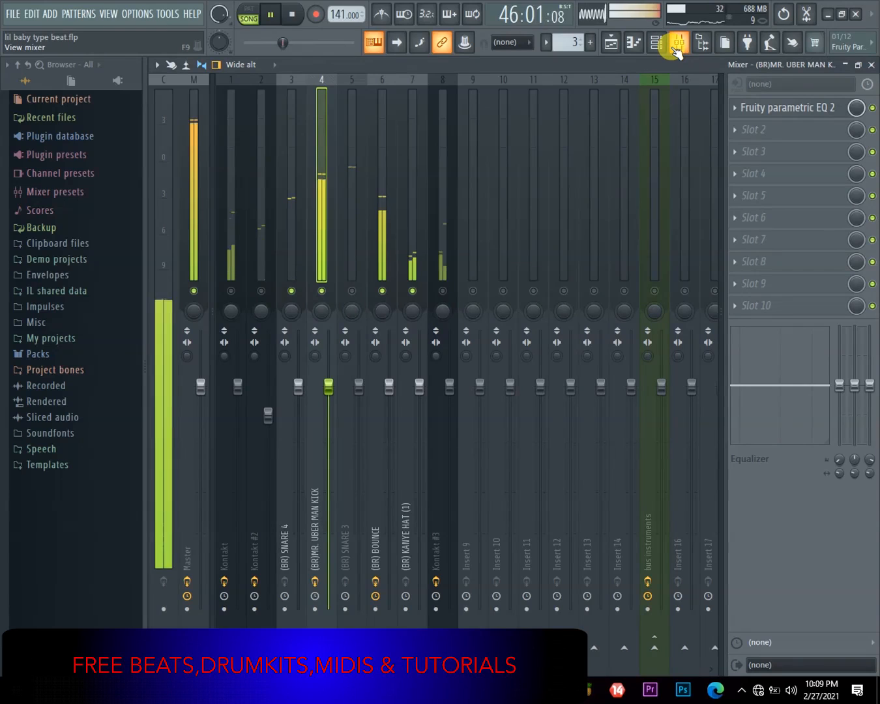
Step: Unmute (BR) SNARE 3 and mute (BR)MR. UBER MAN KICK while the song plays, comparing against (BR) SNARE 4
left_click(351, 291)
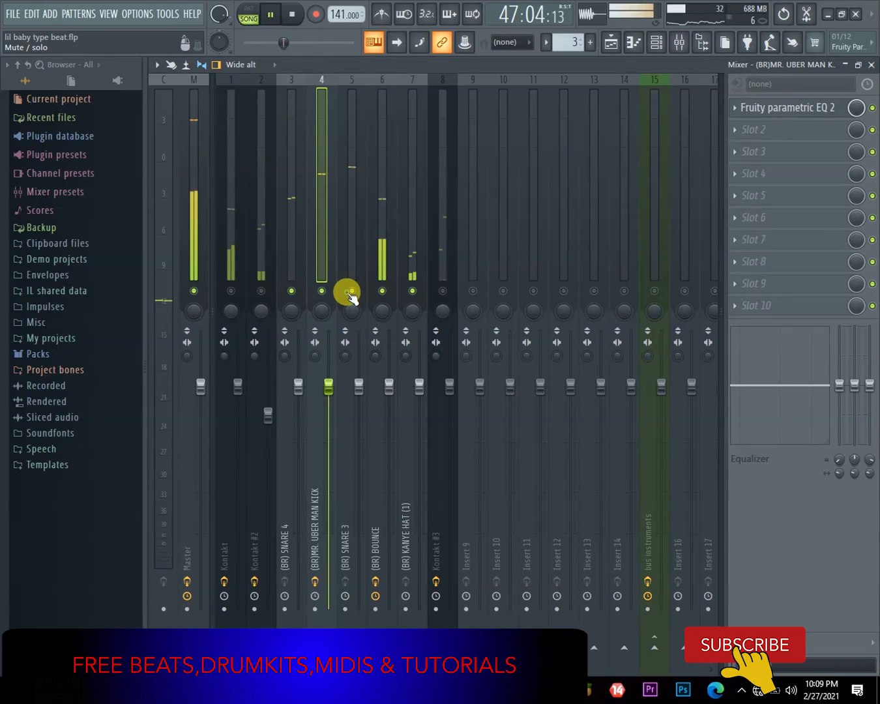
left_click(352, 256)
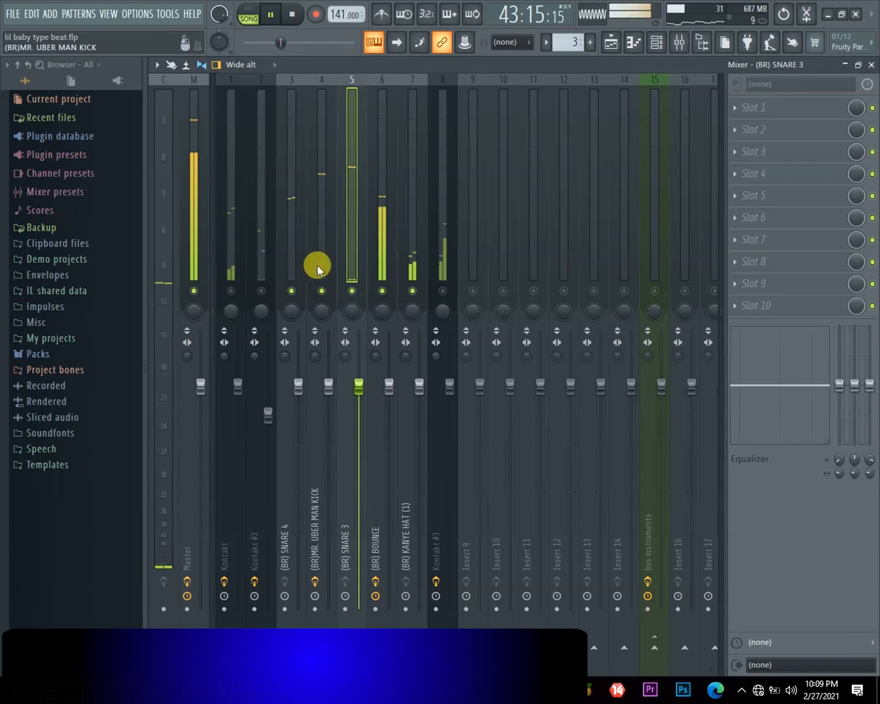
left_click(294, 264)
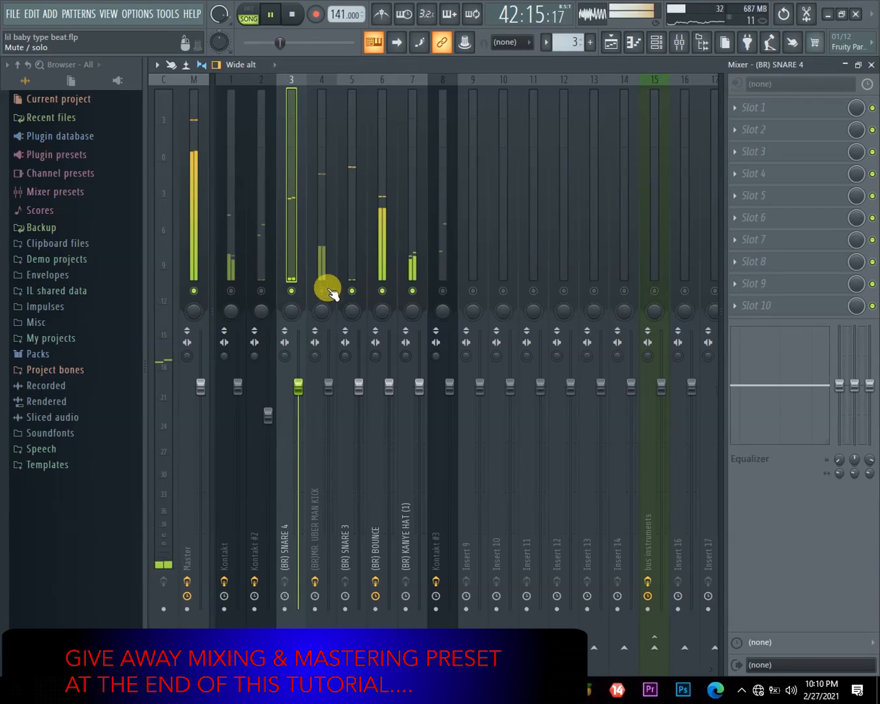
key("space")
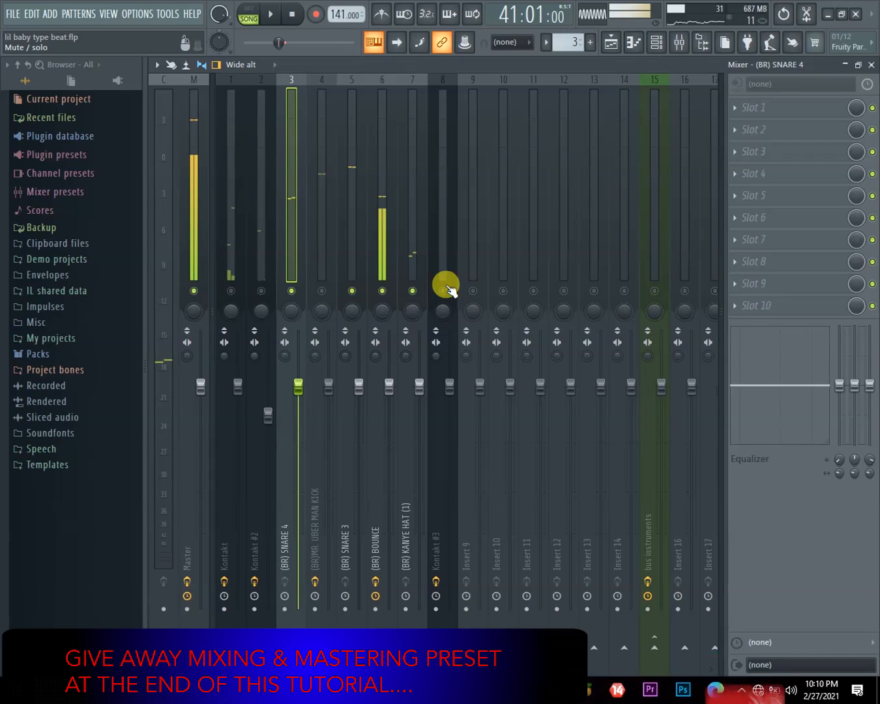
Step: Check the channel rack in playback, mute (BR) BOUNCE in the mixer, and replay with (BR)MR. UBER MAN KICK unmuted
key("space")
left_click(658, 43)
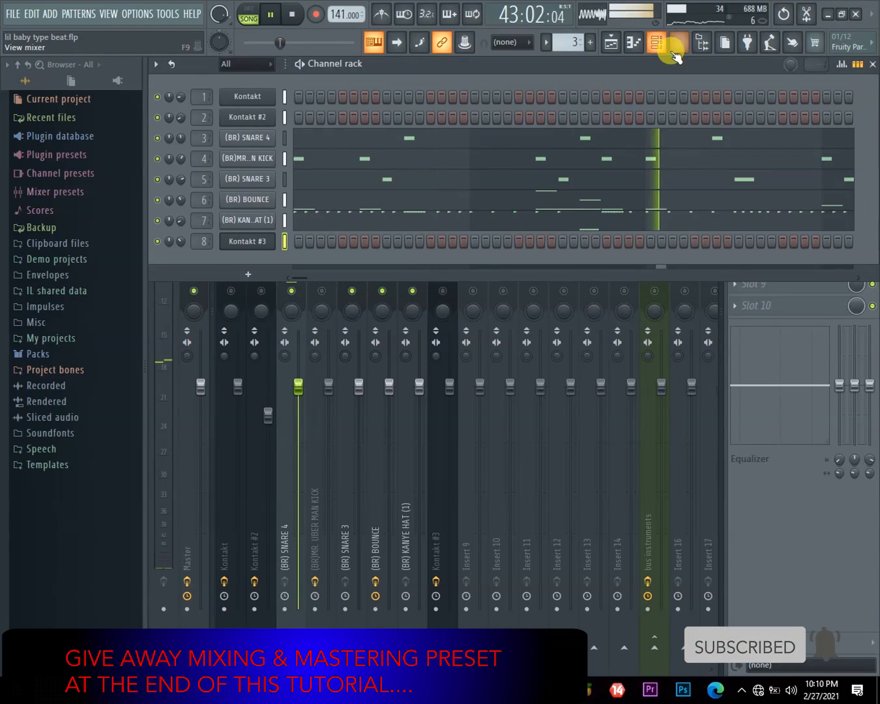
left_click(675, 57)
key("space")
left_click(385, 290)
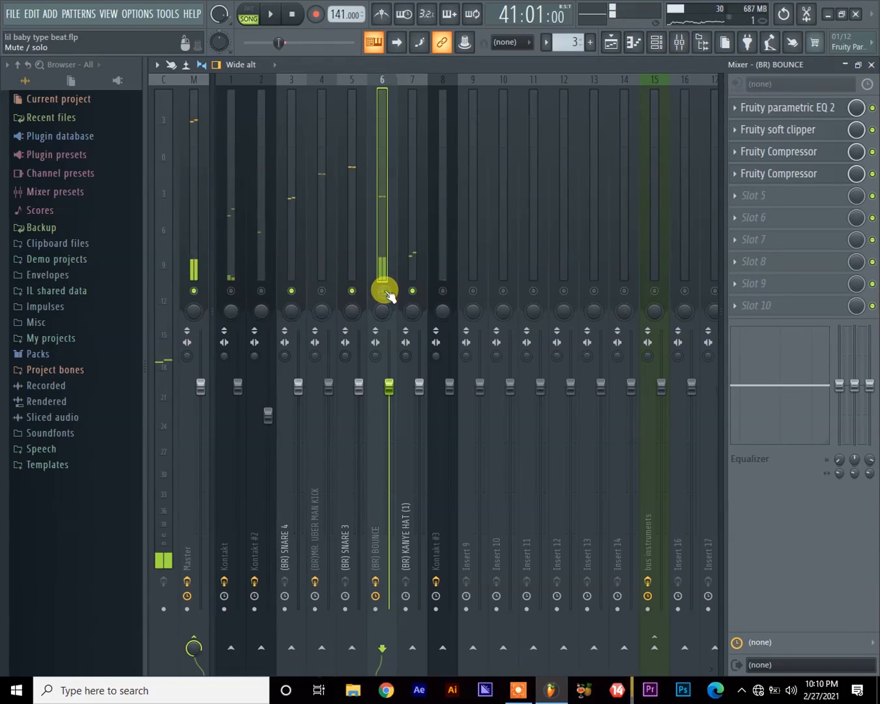
key("space")
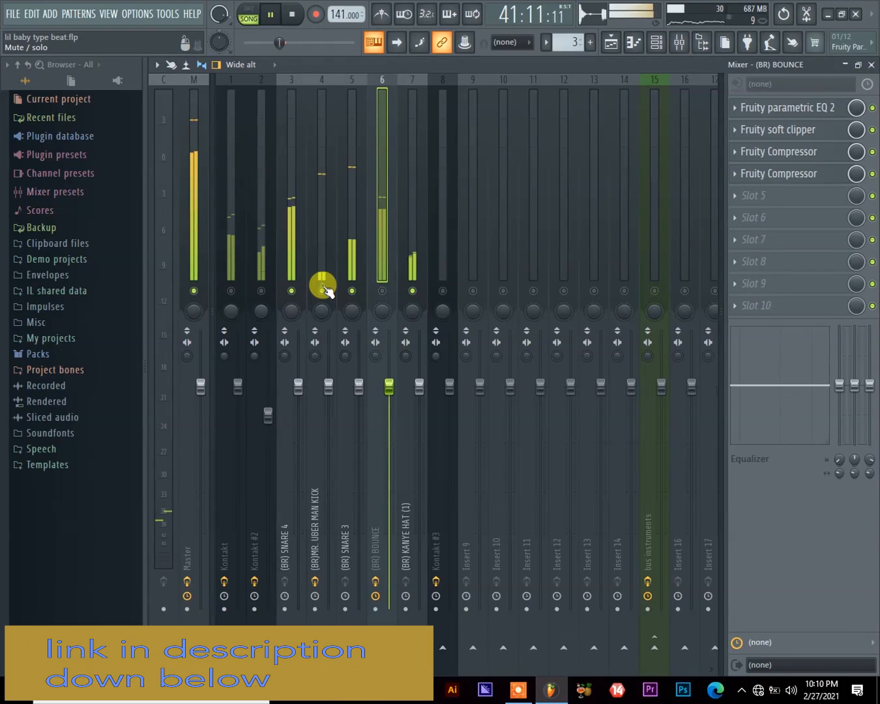
Step: Unmute Kontakt #2 and toggle Kontakt on and back off while listening, ending with (BR) SNARE 4 selected
left_click(261, 291)
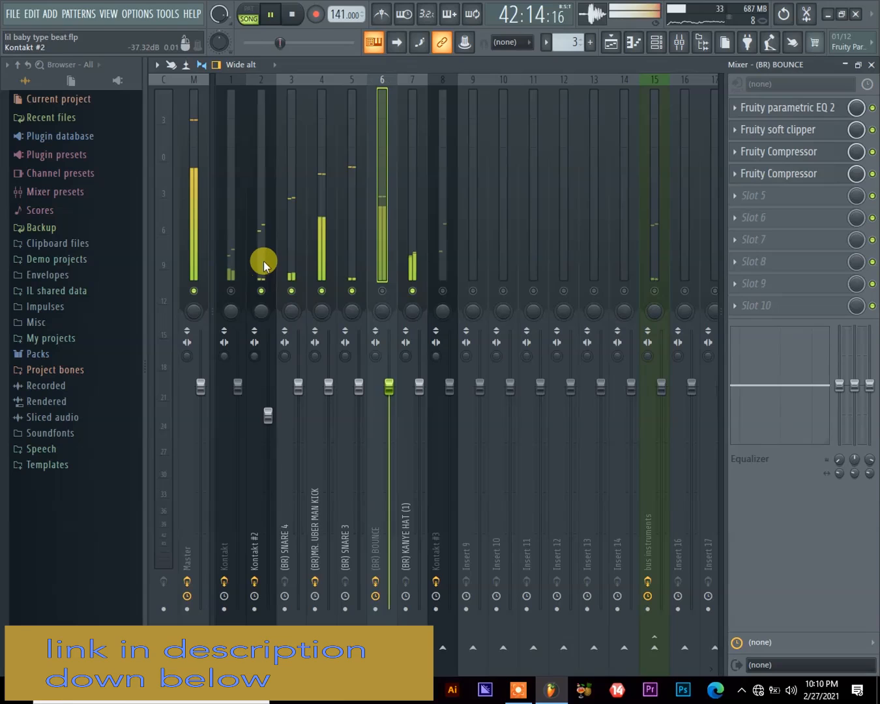
left_click(264, 264)
left_click(231, 290)
left_click(232, 291)
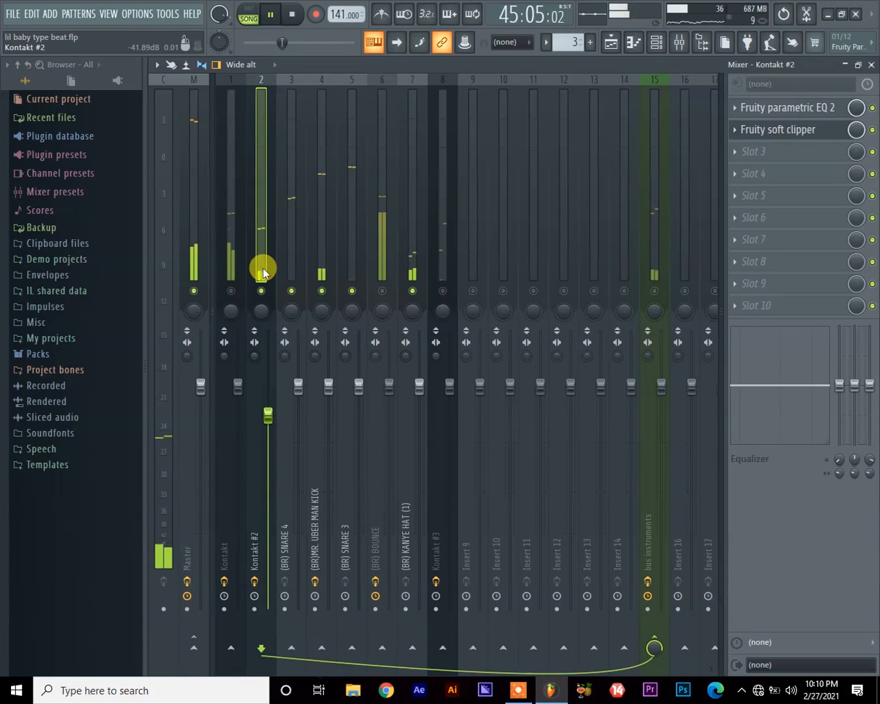
left_click(303, 257)
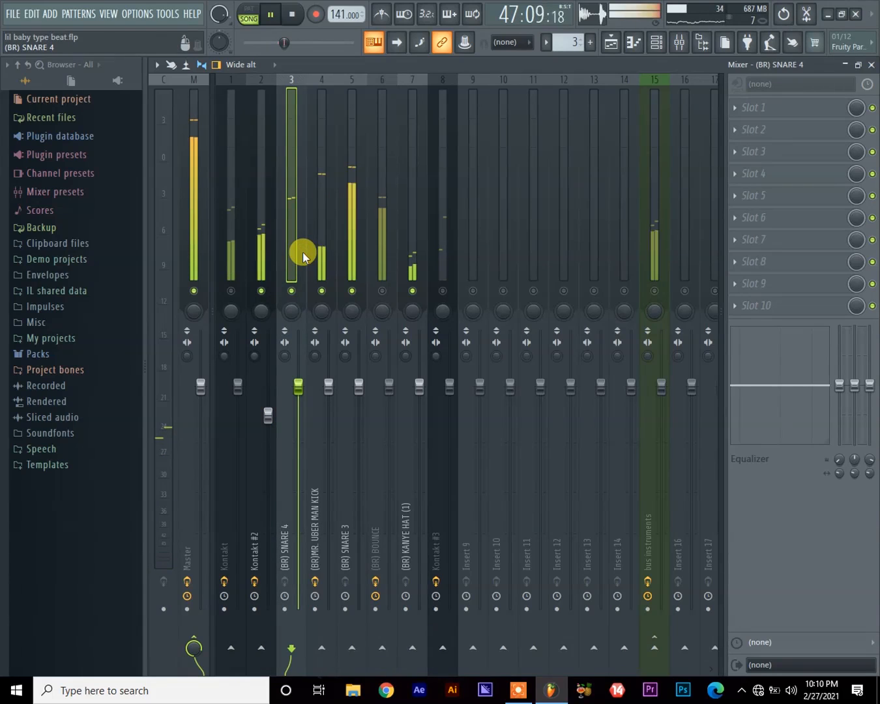
key("space")
Step: View the channel rack, and replay the loop to check the (BR)MR. UBER MAN KICK and (BR) SNARE 4 mixer tracks
left_click(656, 42)
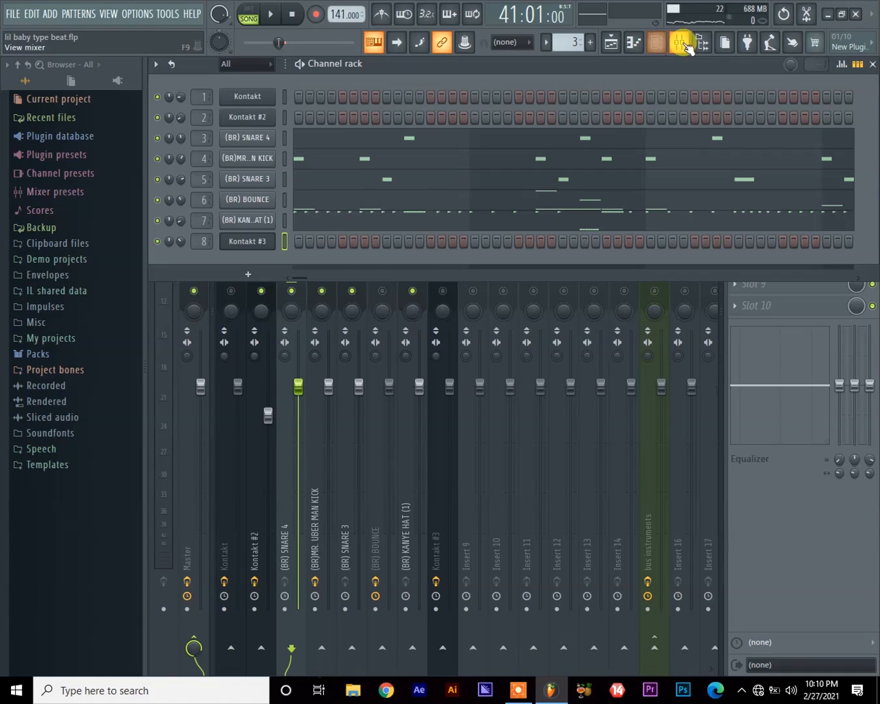
left_click(681, 44)
left_click(320, 222)
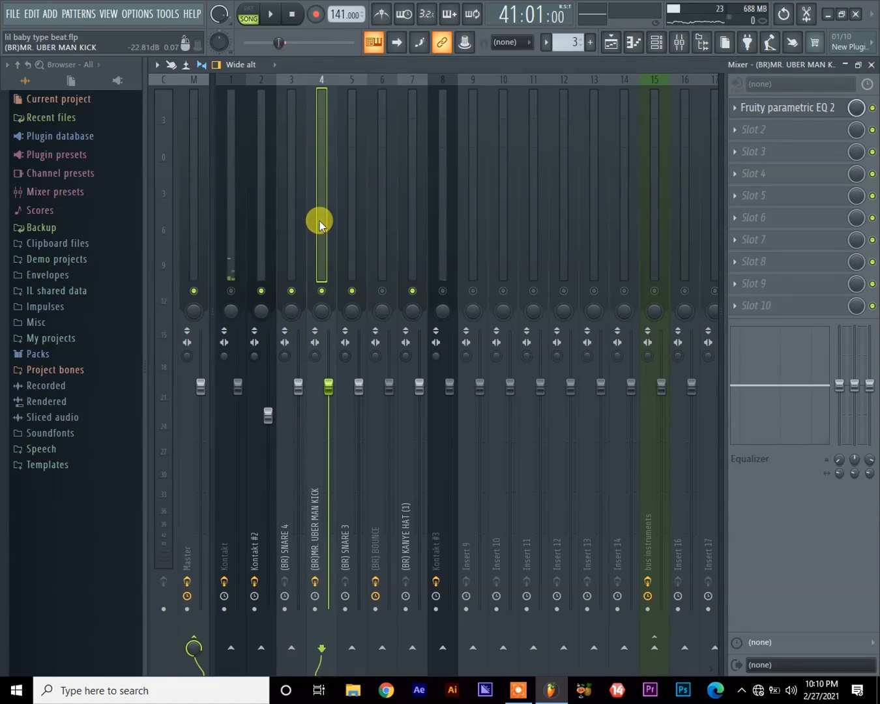
key("space")
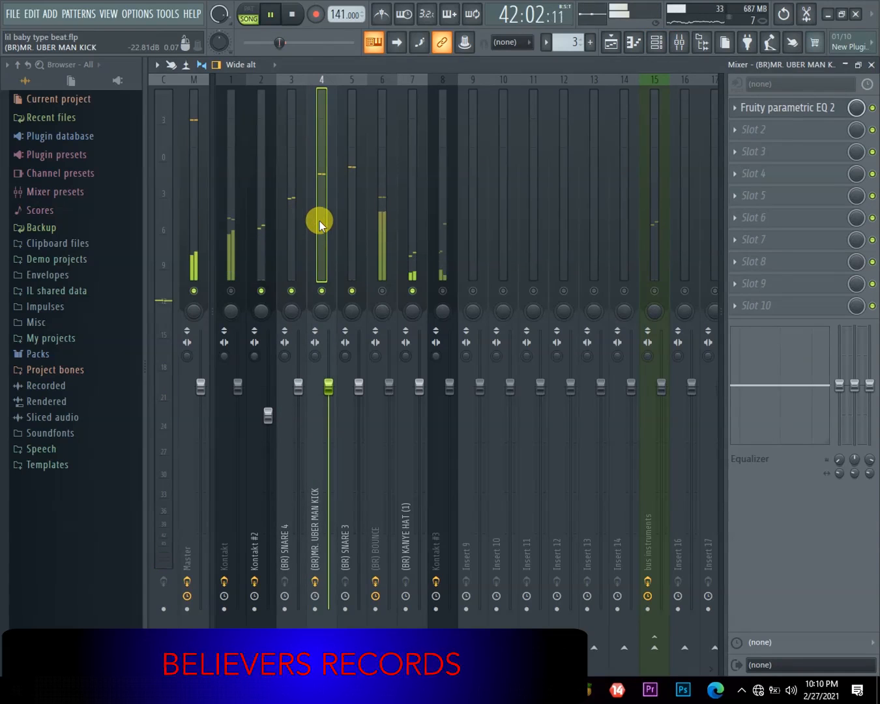
left_click(285, 234)
key("space")
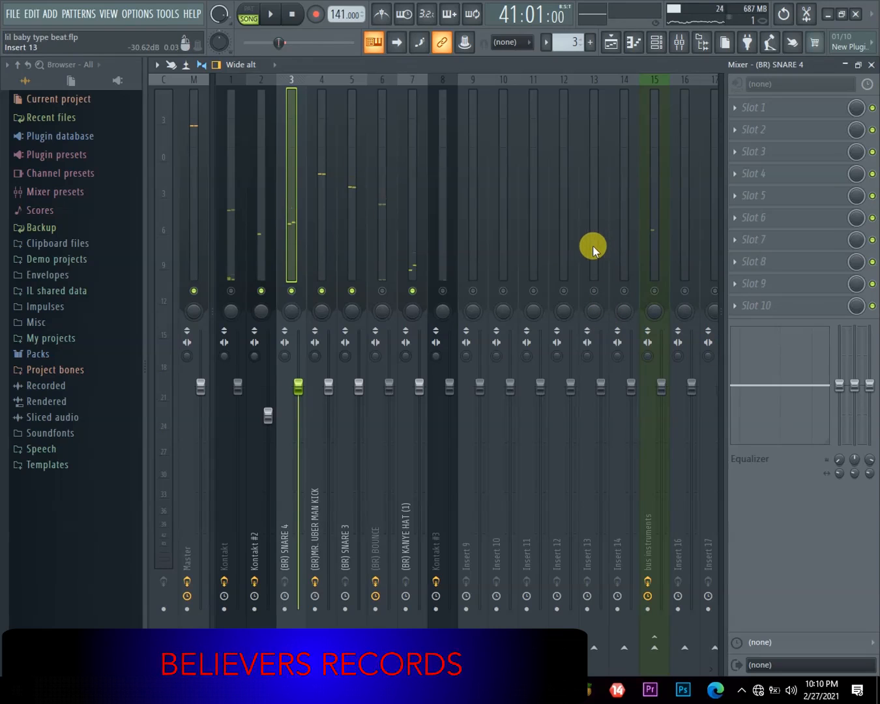
Step: Rename mixer track Insert 13 as "bus inrstruments"
right_click(597, 79)
left_click(642, 89)
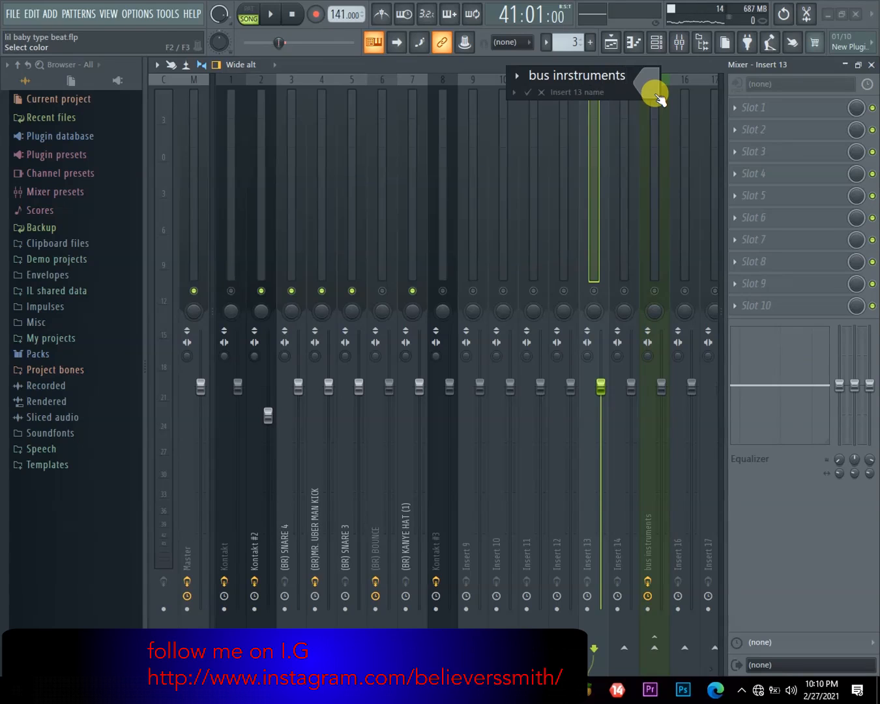
key("Return")
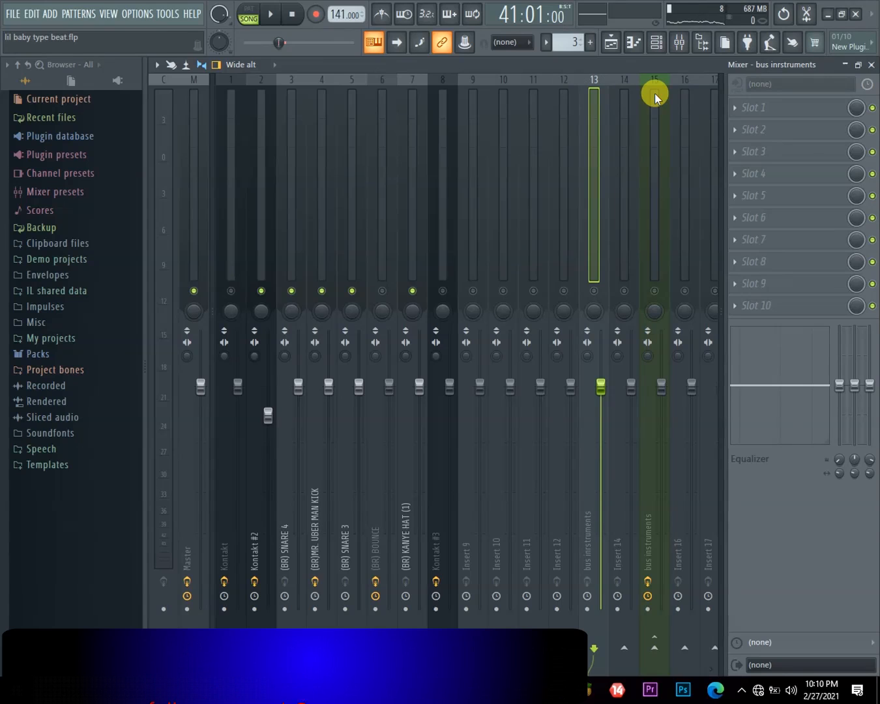
Step: Recolor mixer track 13, trying green first and settling on Sienna #8D4847
right_click(590, 242)
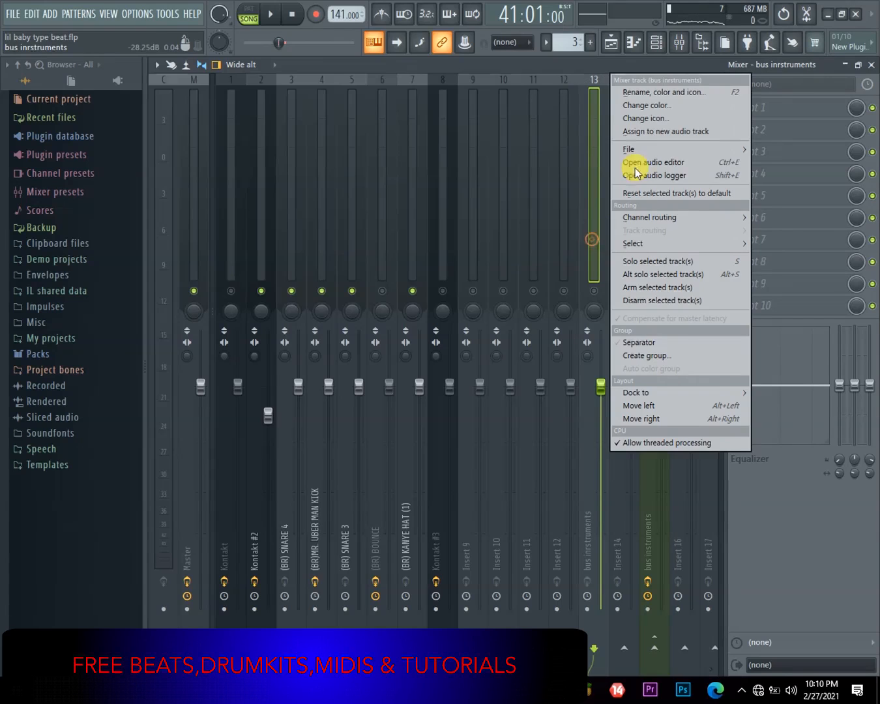
left_click(662, 91)
left_click(651, 90)
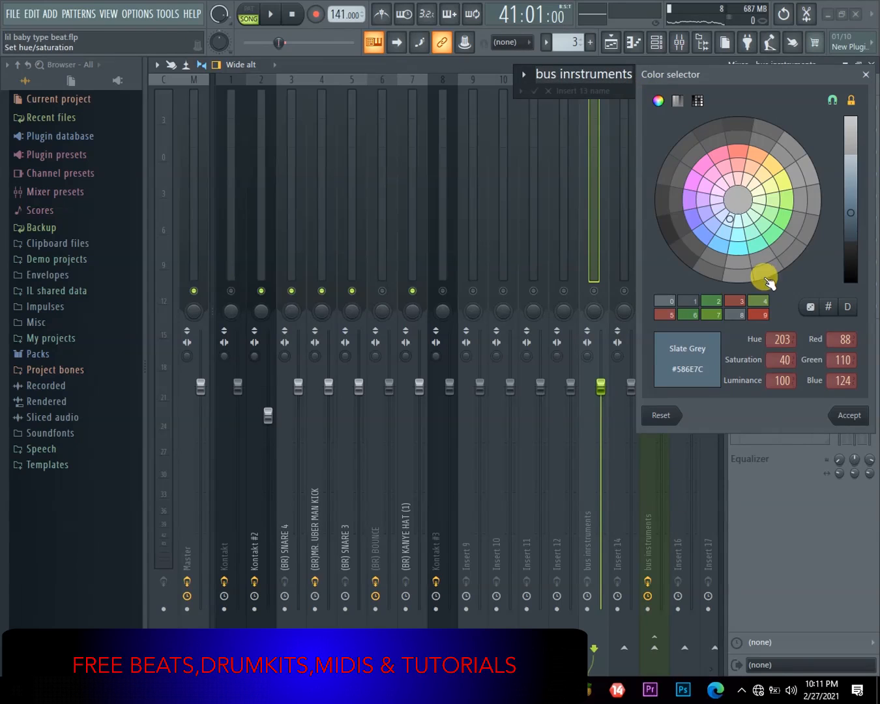
left_click(774, 232)
left_click(853, 415)
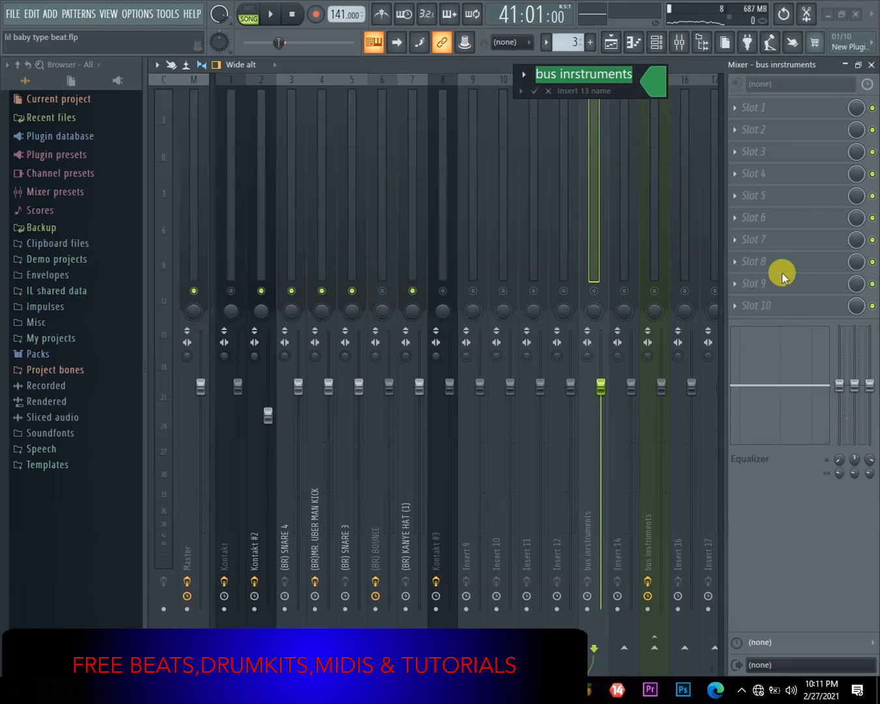
left_click(653, 82)
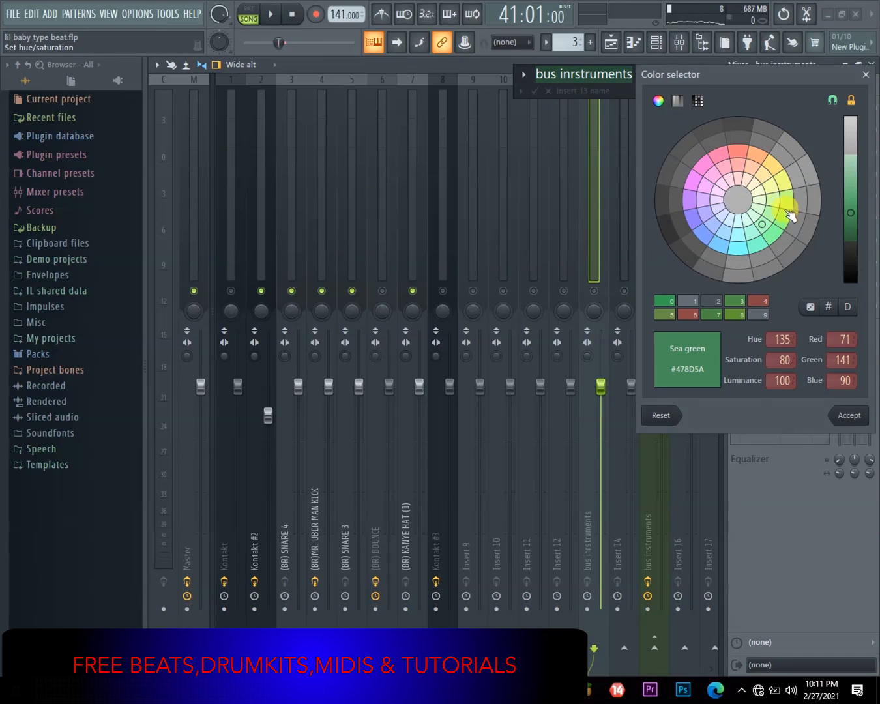
left_click(744, 167)
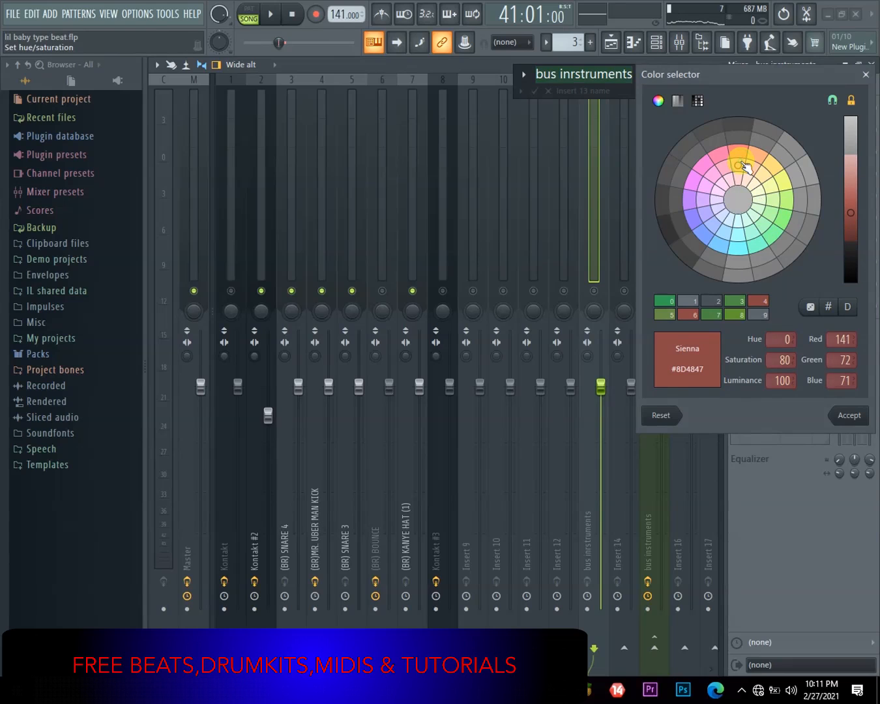
left_click(857, 421)
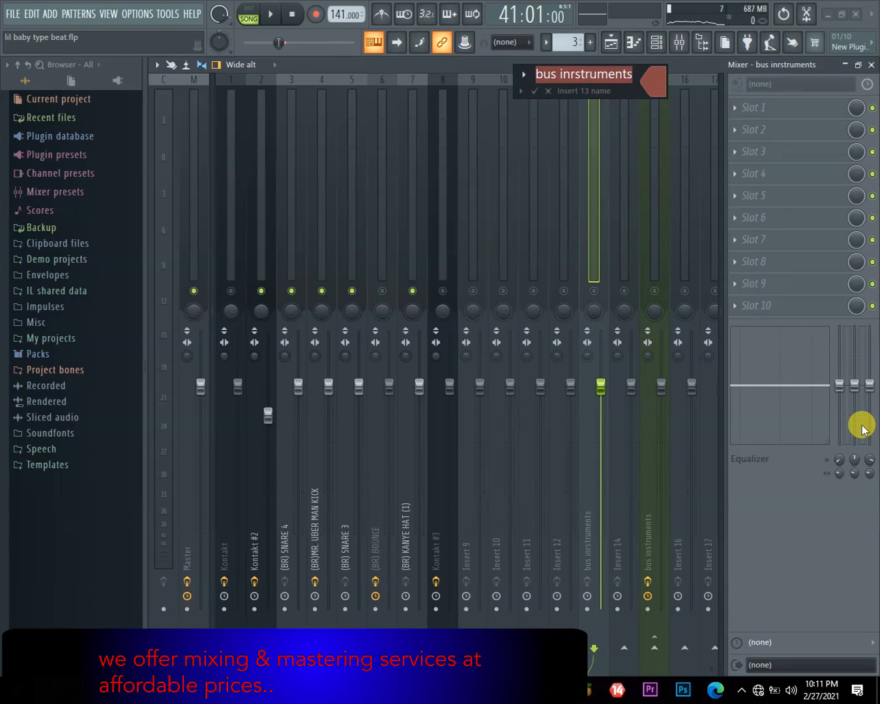
key("Return")
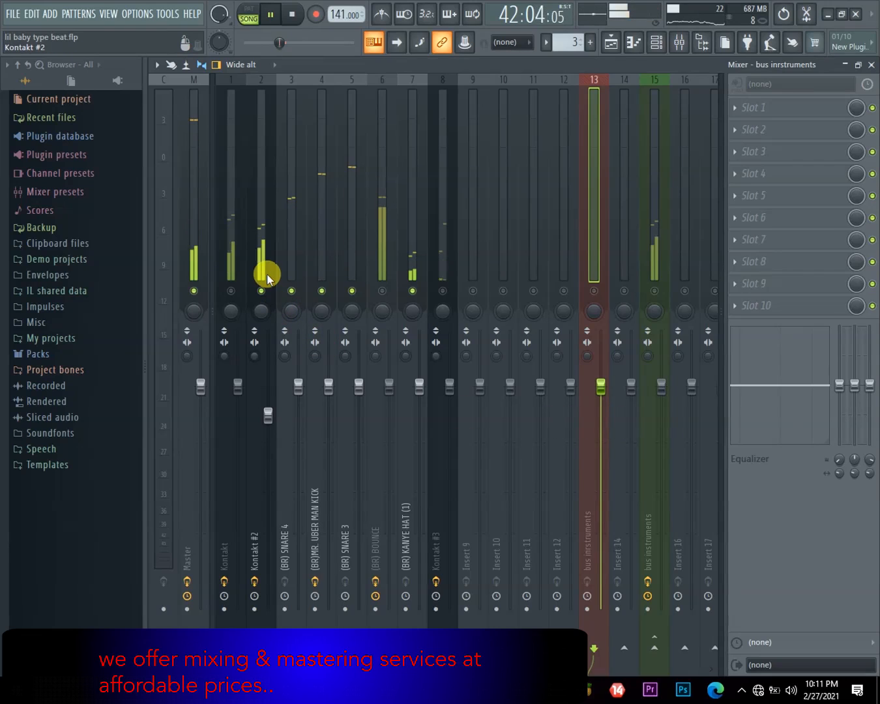
Step: Route (BR)MR. UBER MAN KICK only to the bus inrstruments track 13 and unmute that bus during playback
key("space")
left_click(319, 257)
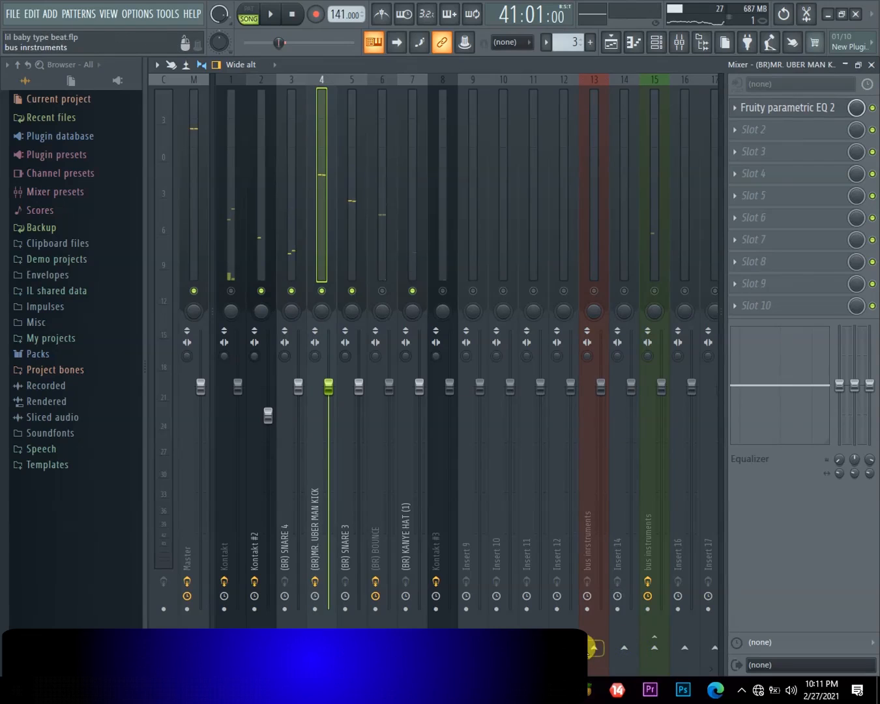
right_click(589, 652)
left_click(634, 625)
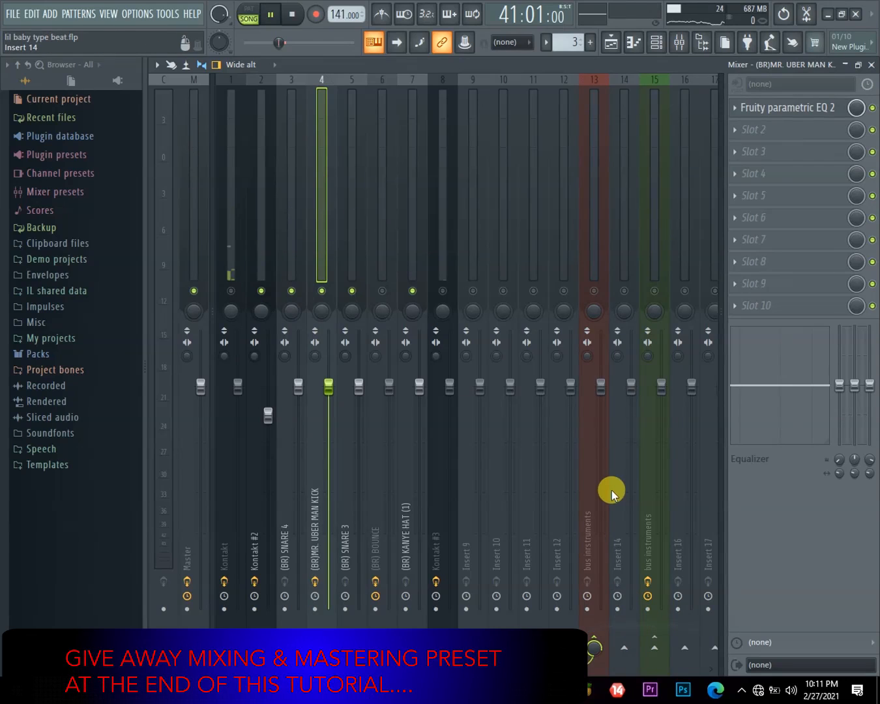
left_click(594, 292)
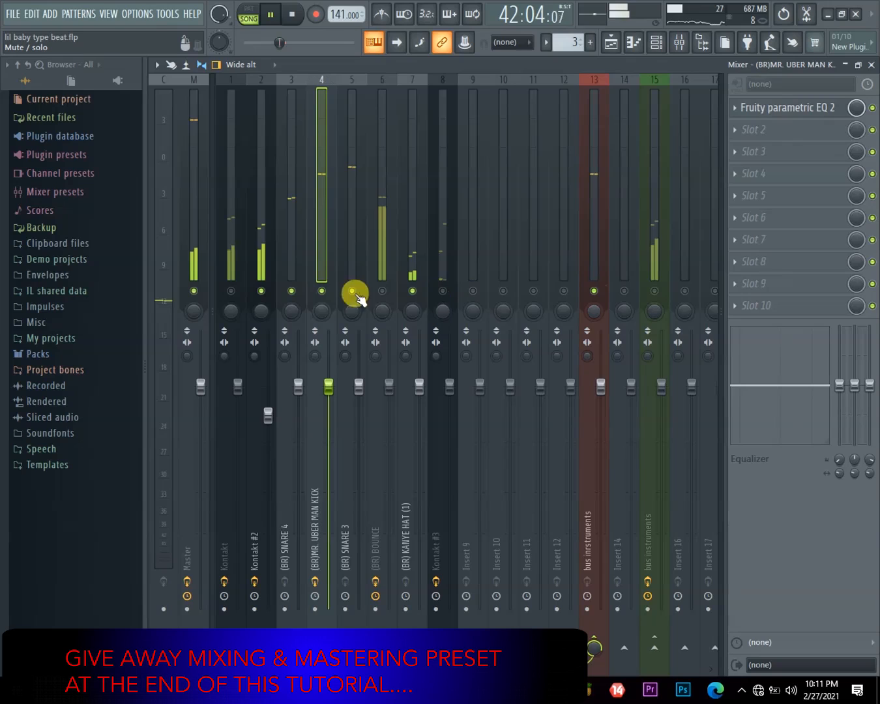
Step: Audition (BR) BOUNCE and Kontakt #3 in the running mix by unmuting and re-muting each one
left_click(383, 290)
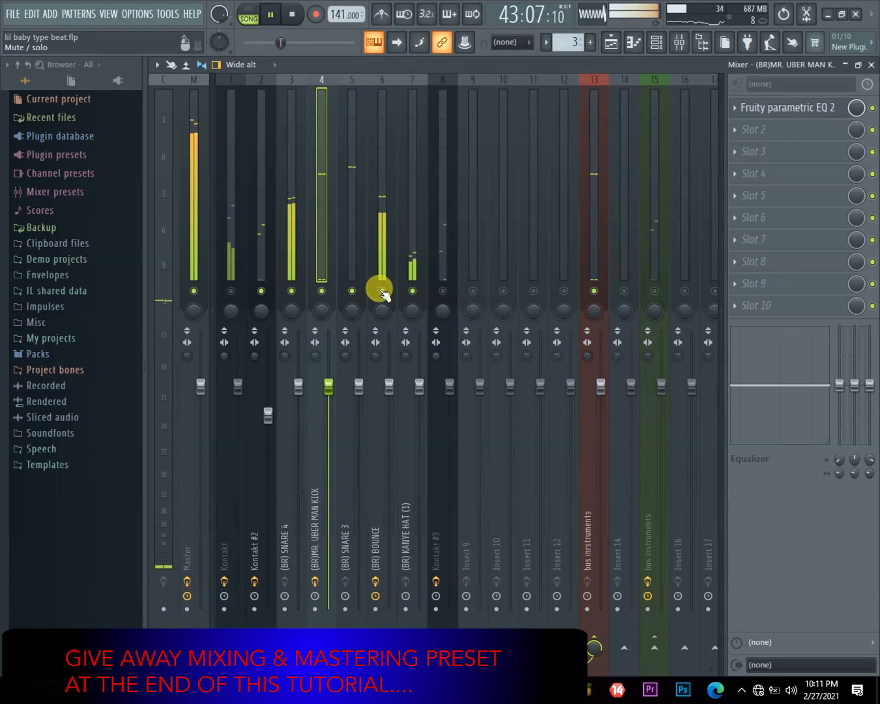
left_click(382, 290)
left_click(404, 258)
left_click(443, 289)
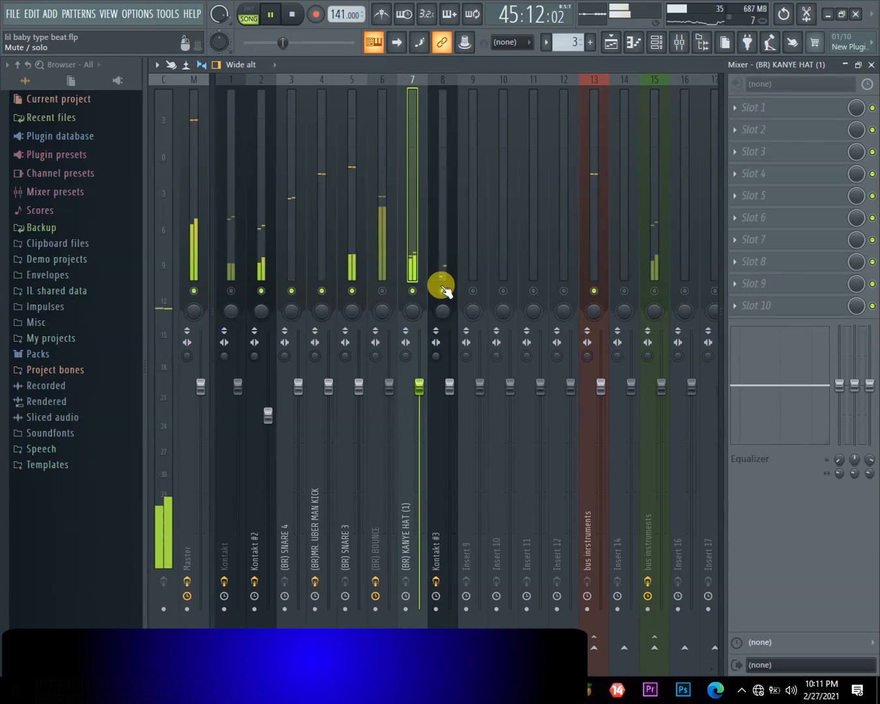
left_click(443, 289)
Step: Route (BR) KANYE HAT (1) only to the bus inrstruments track 13
left_click(403, 256)
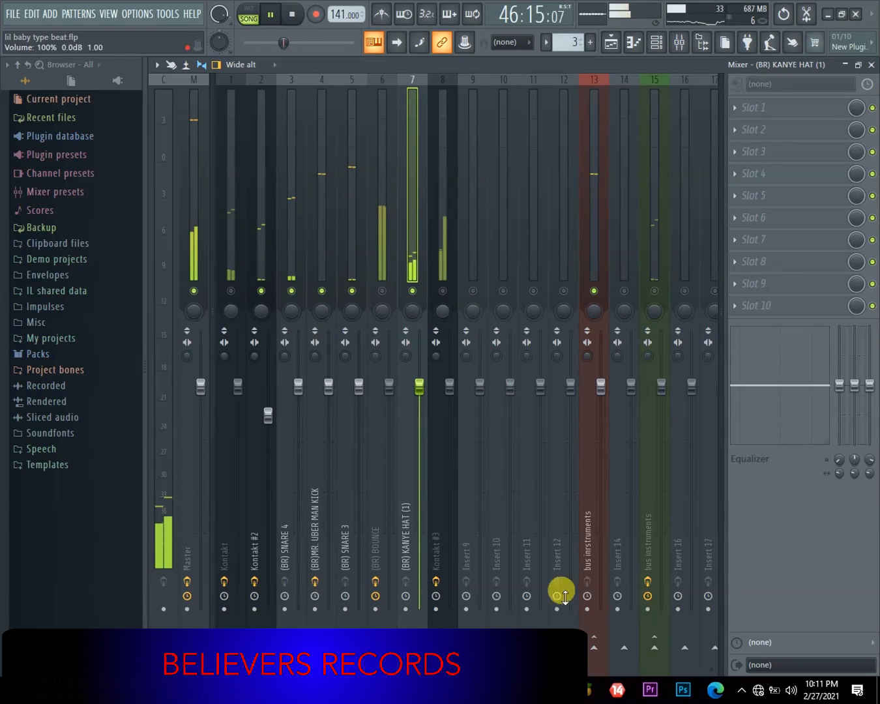
right_click(594, 642)
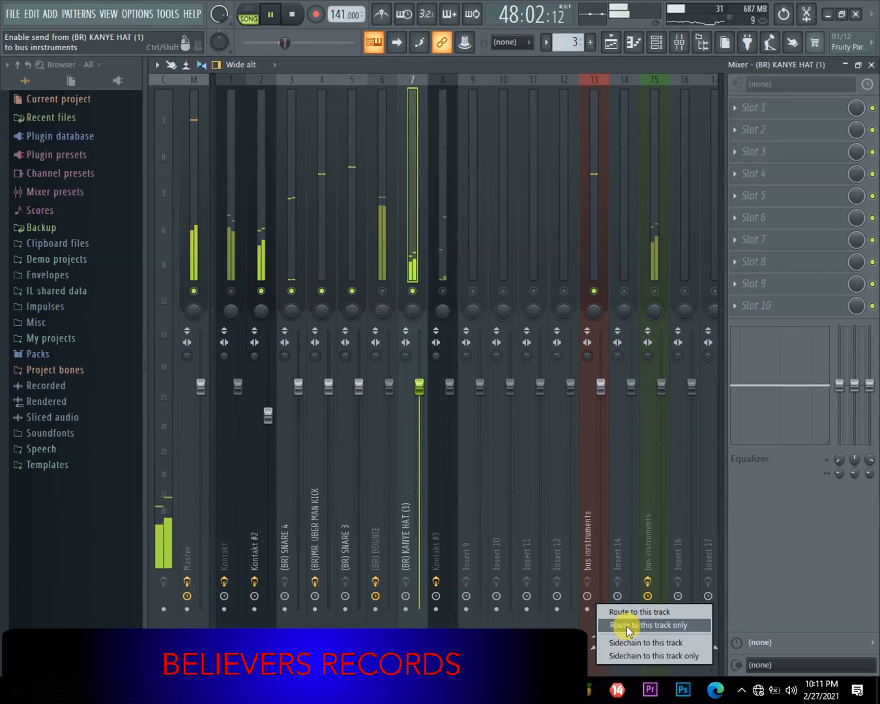
left_click(625, 626)
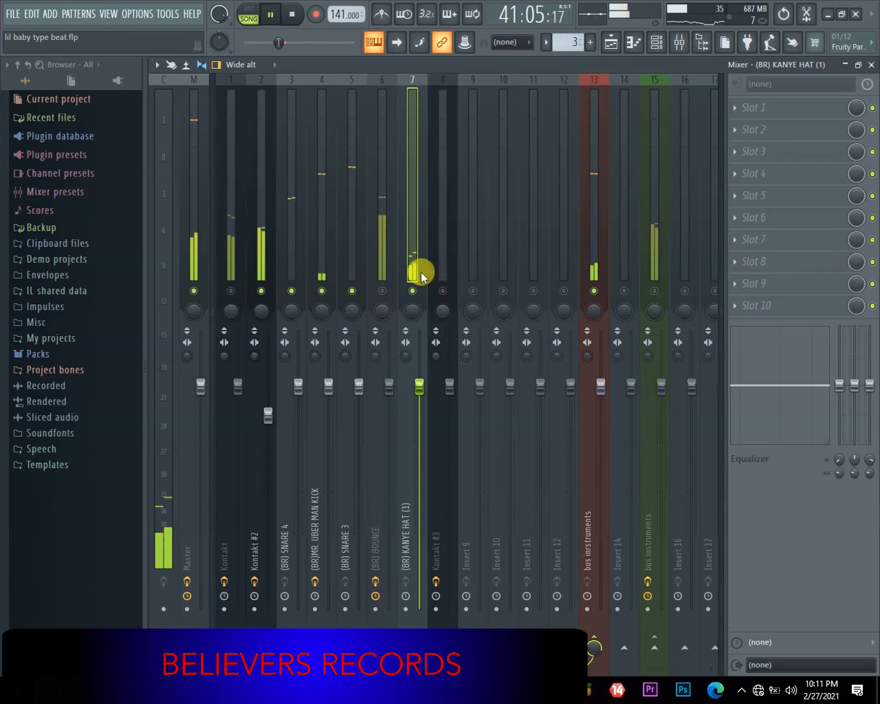
Step: Check (BR) SNARE 3 in the mix and route it only to the bus inrstruments track 13
left_click(349, 258)
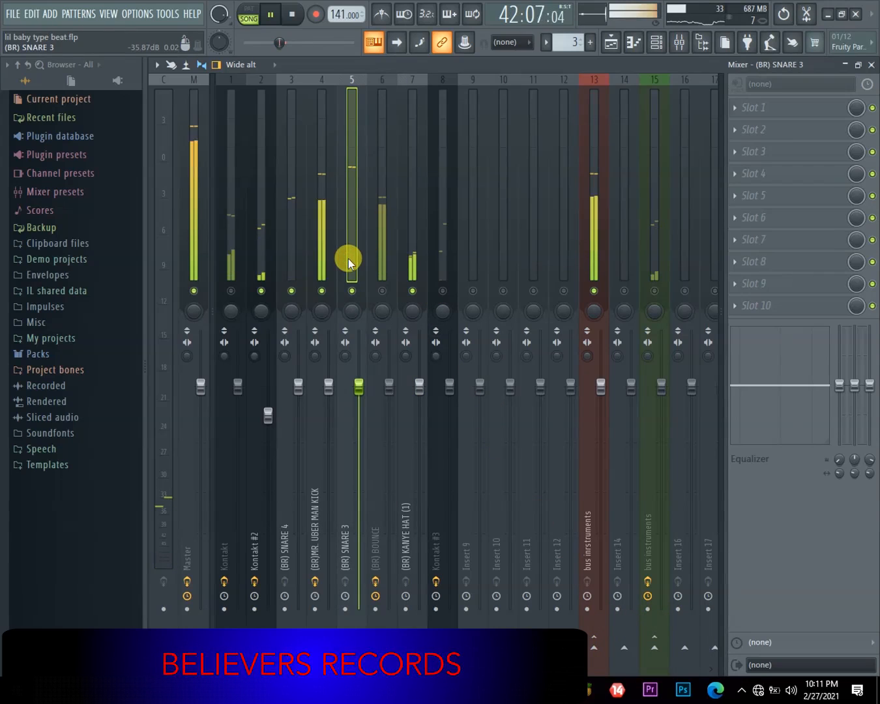
left_click(352, 291)
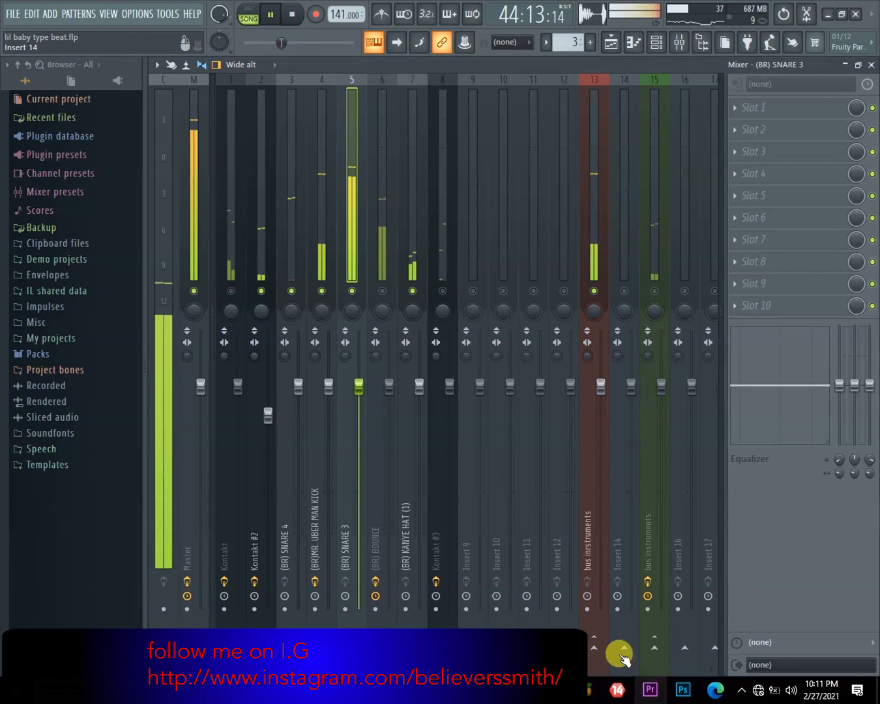
right_click(598, 647)
left_click(625, 622)
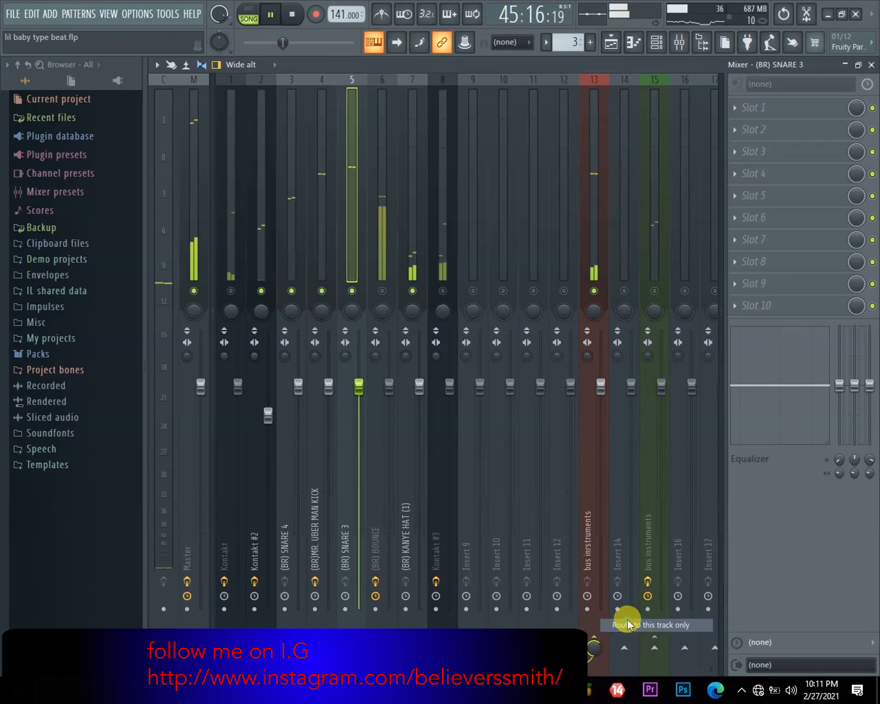
Step: Route (BR) SNARE 4 only to the bus inrstruments track 13
left_click(284, 256)
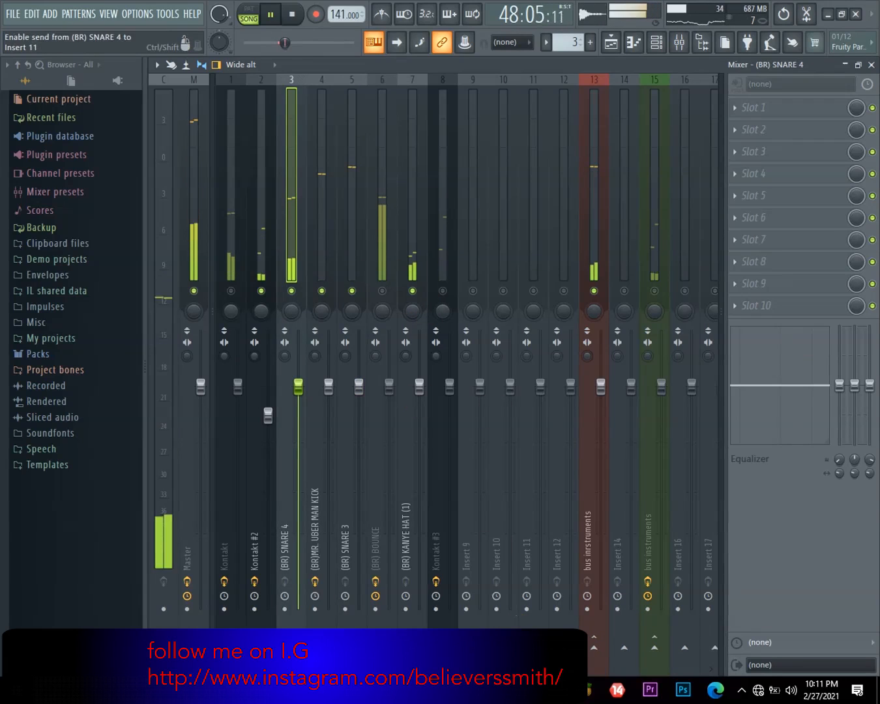
left_click(592, 650)
right_click(592, 647)
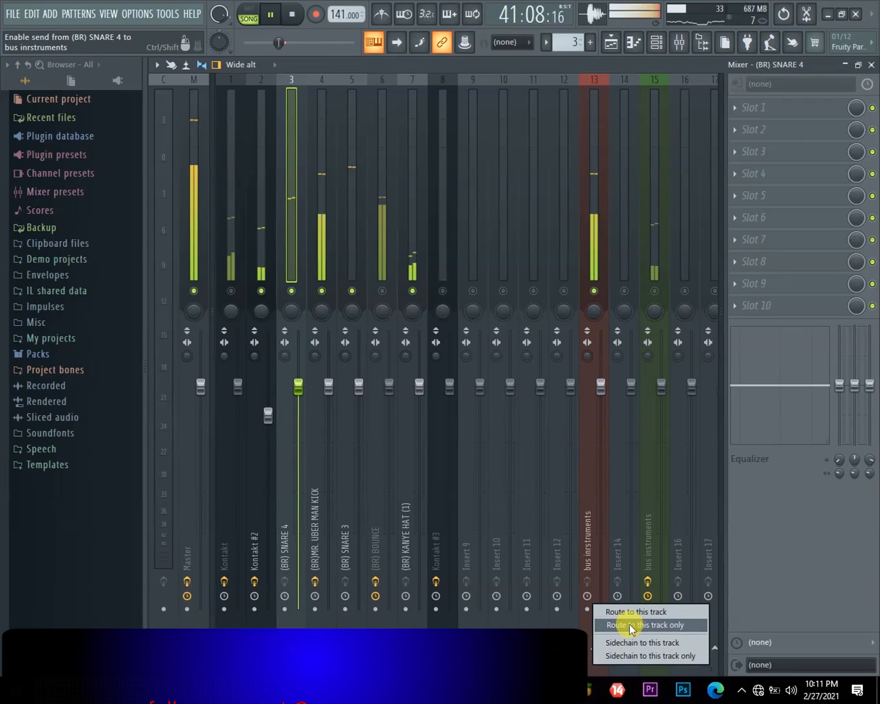
left_click(627, 624)
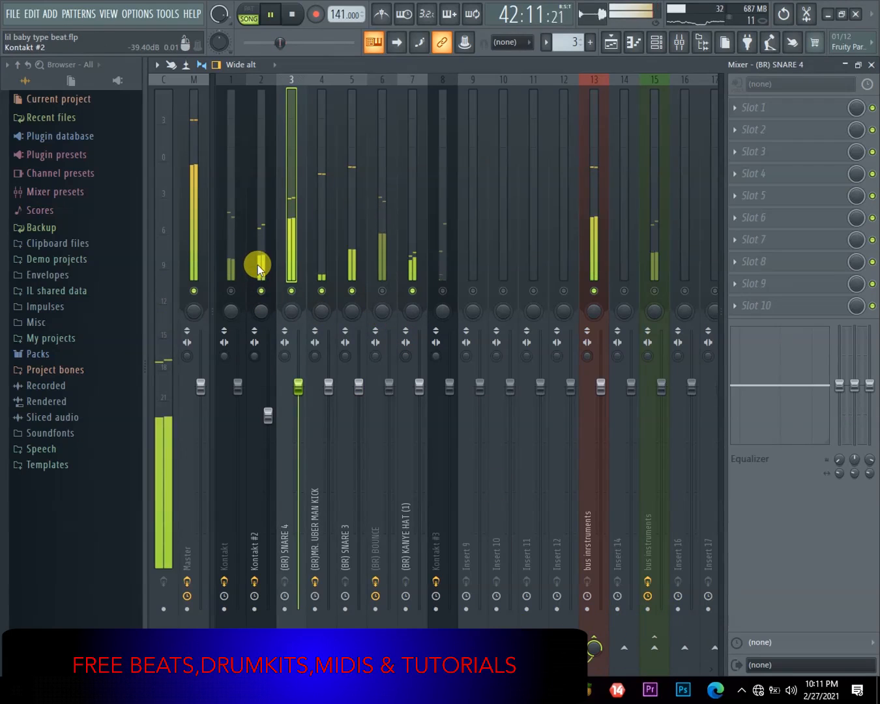
Step: Compare the mix with Kontakt #2 and the bus inrstruments track 13 each briefly muted, and stop playback
left_click(258, 265)
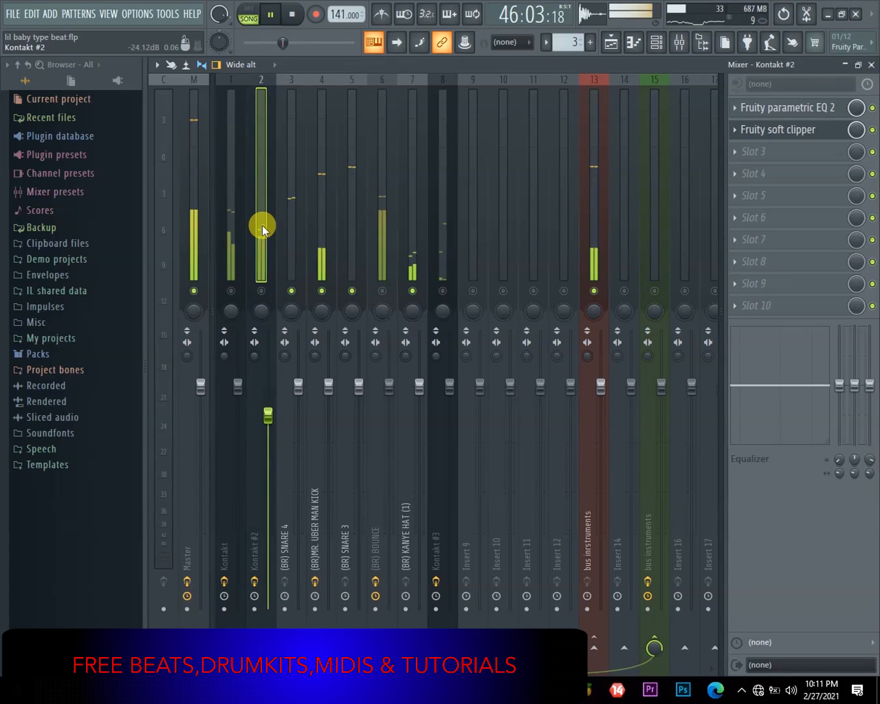
left_click(261, 290)
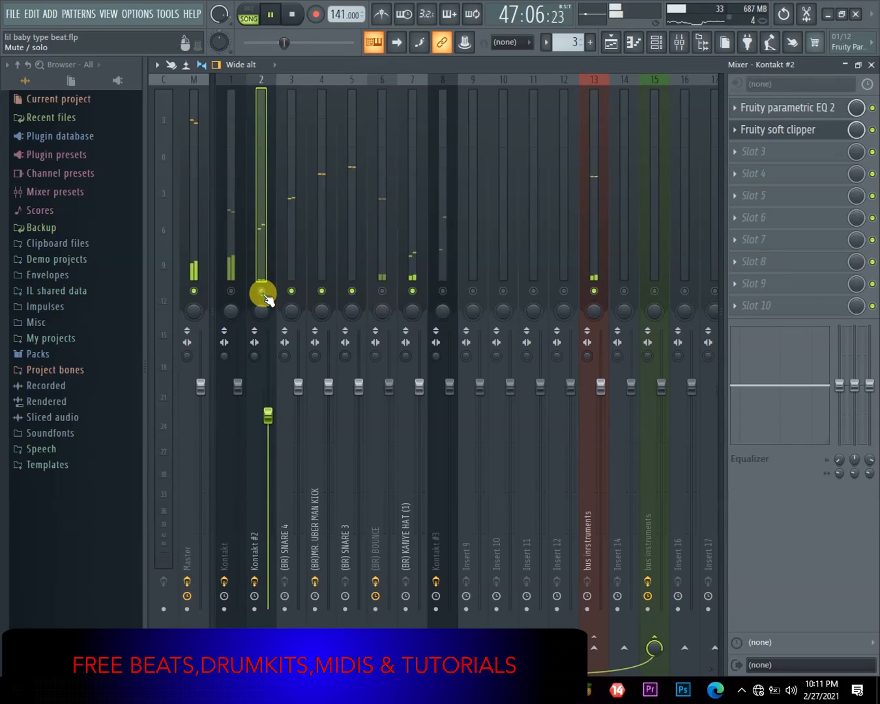
left_click(591, 260)
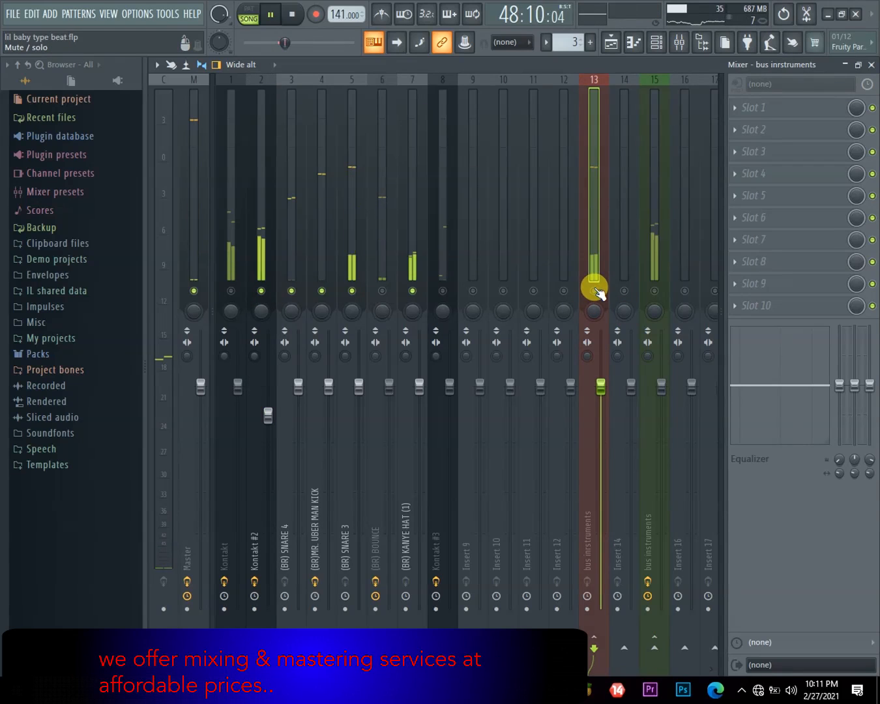
key("space")
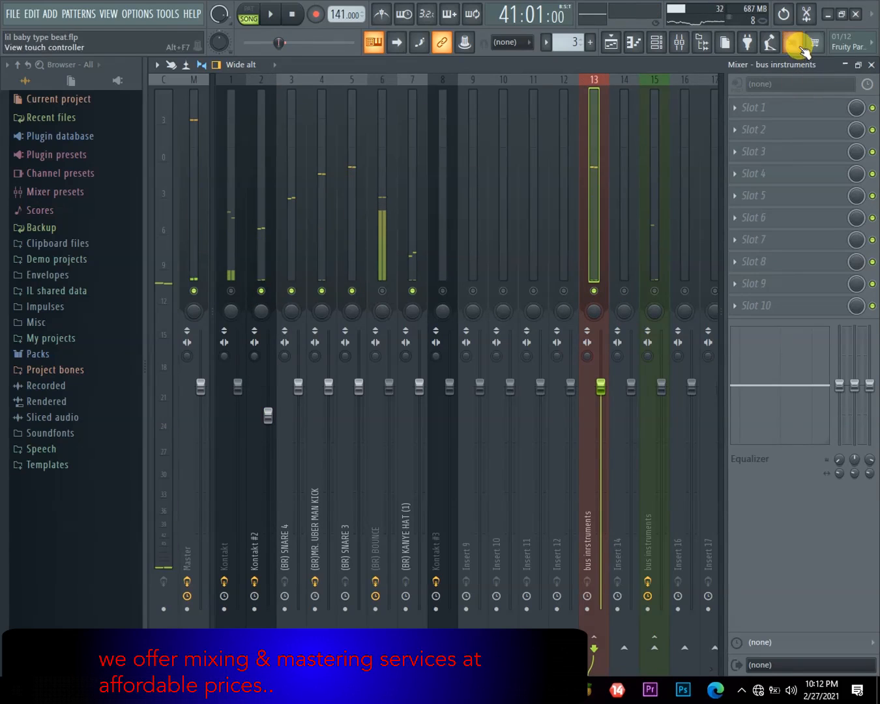
Step: Add Fruity Compressor to the first effect slot of mixer track 13 and set its ratio to 2.1:1
left_click(736, 115)
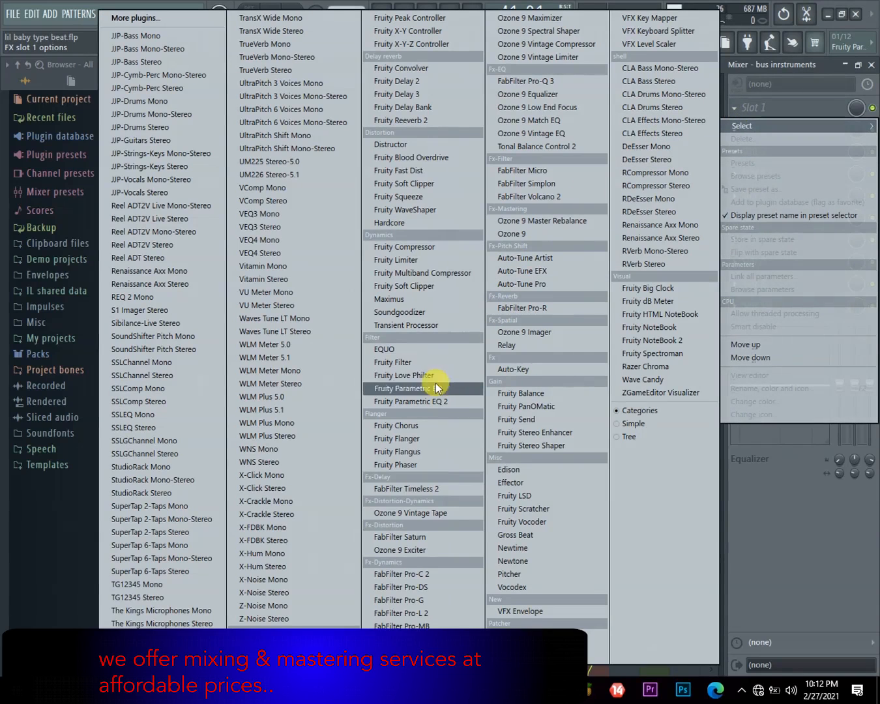
left_click(435, 247)
left_click_drag(410, 201, 457, 199)
key("space")
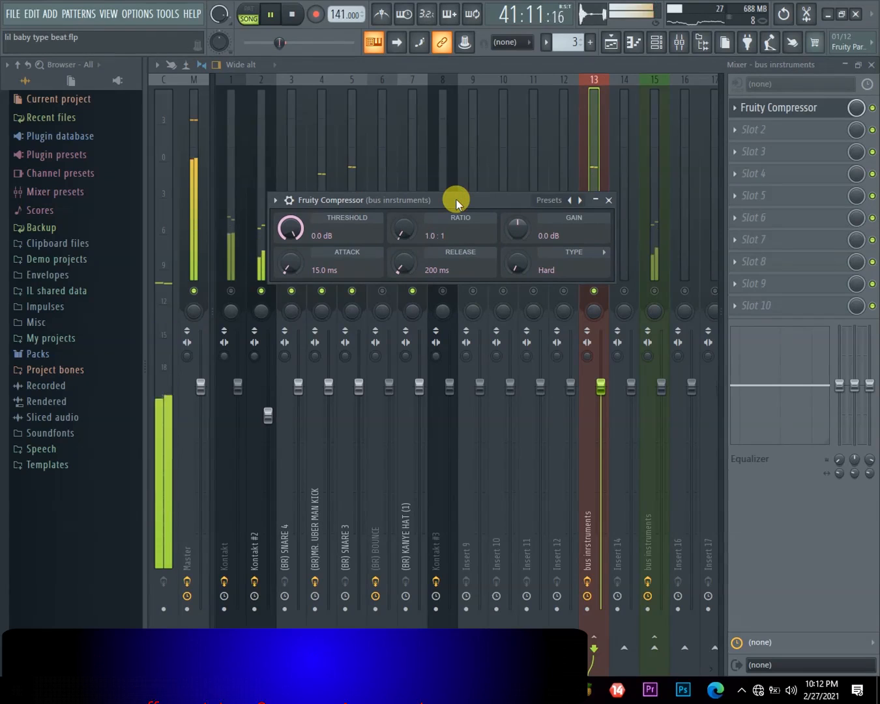
key("space")
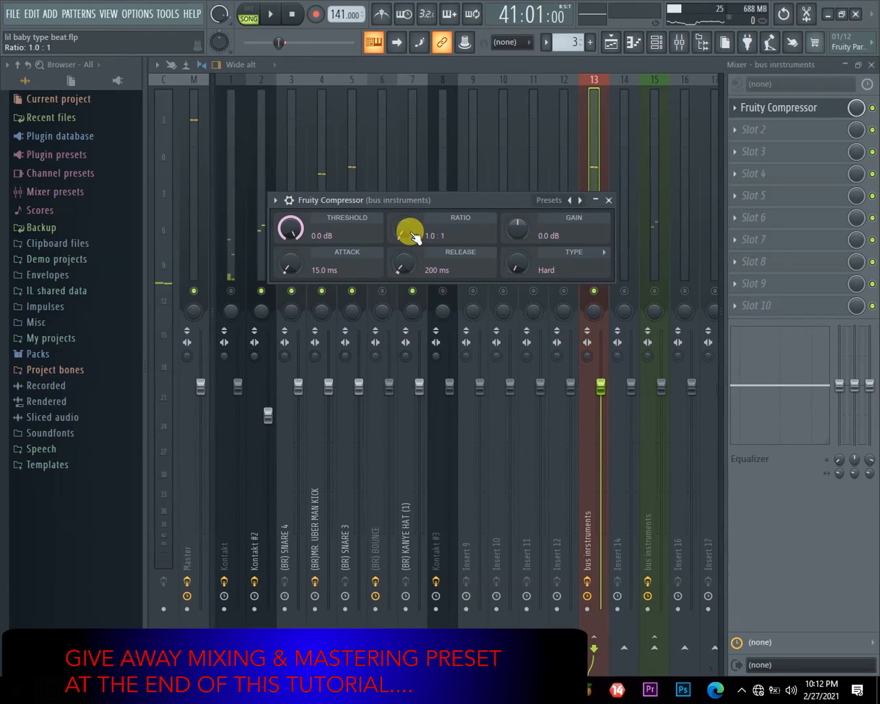
key("space")
key("space")
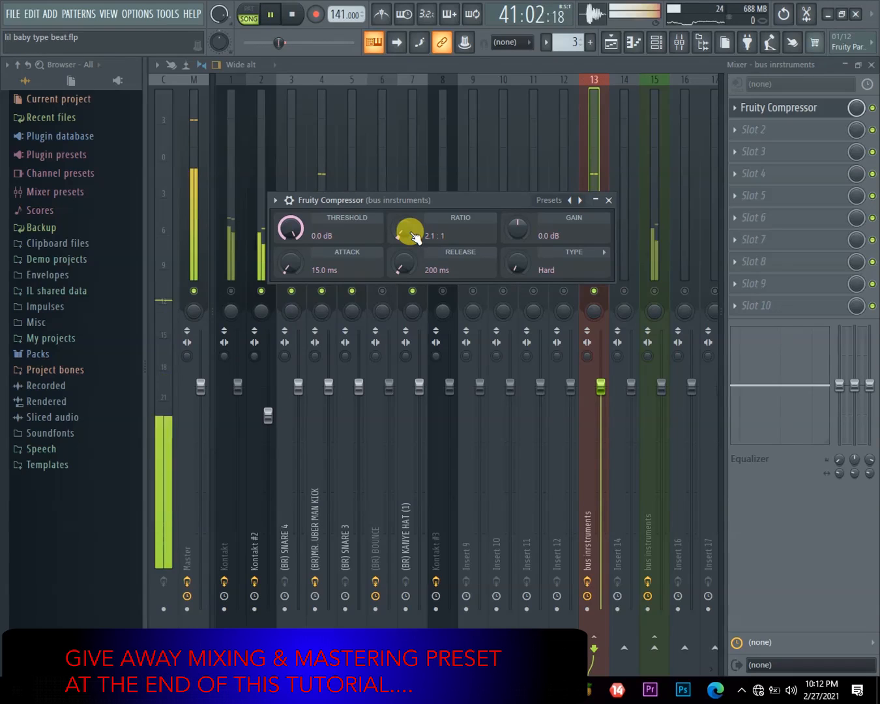
key("space")
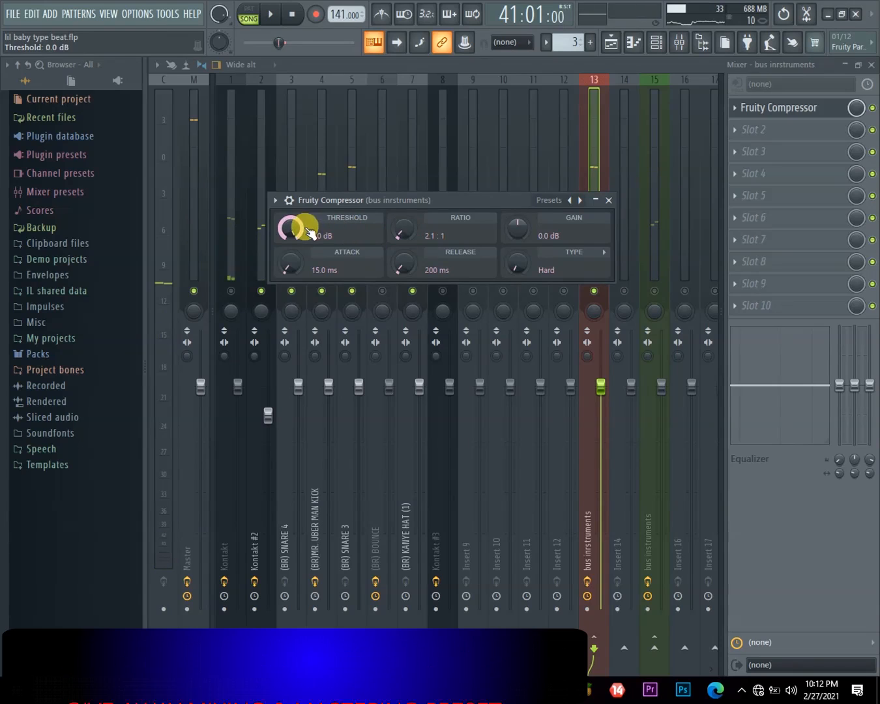
Step: Try lowering the Fruity Compressor threshold on track 13 to -5.0 dB while replaying the loop
left_click_drag(300, 227, 300, 233)
key("space")
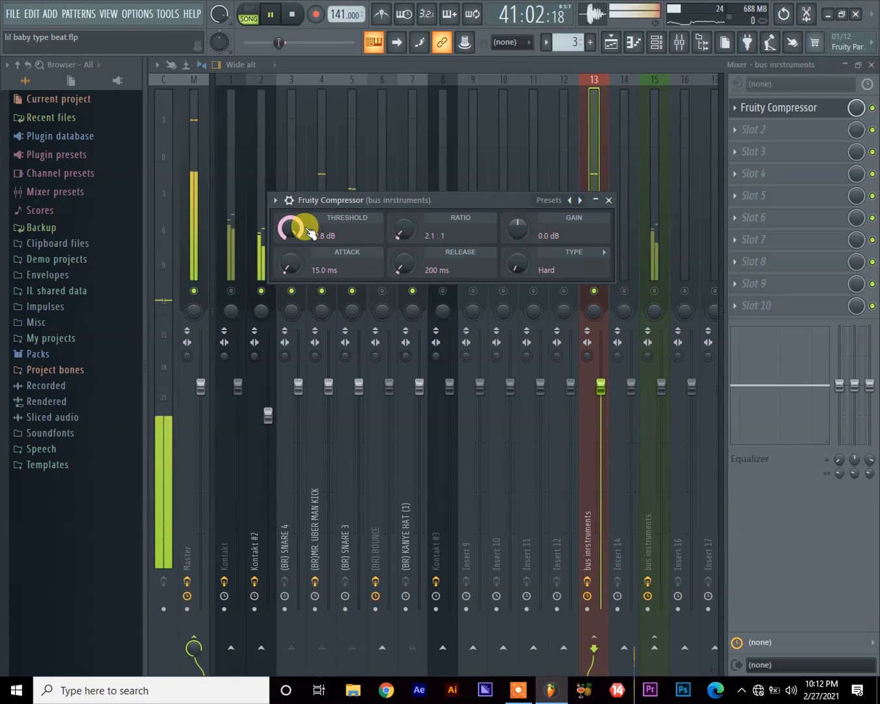
key("space")
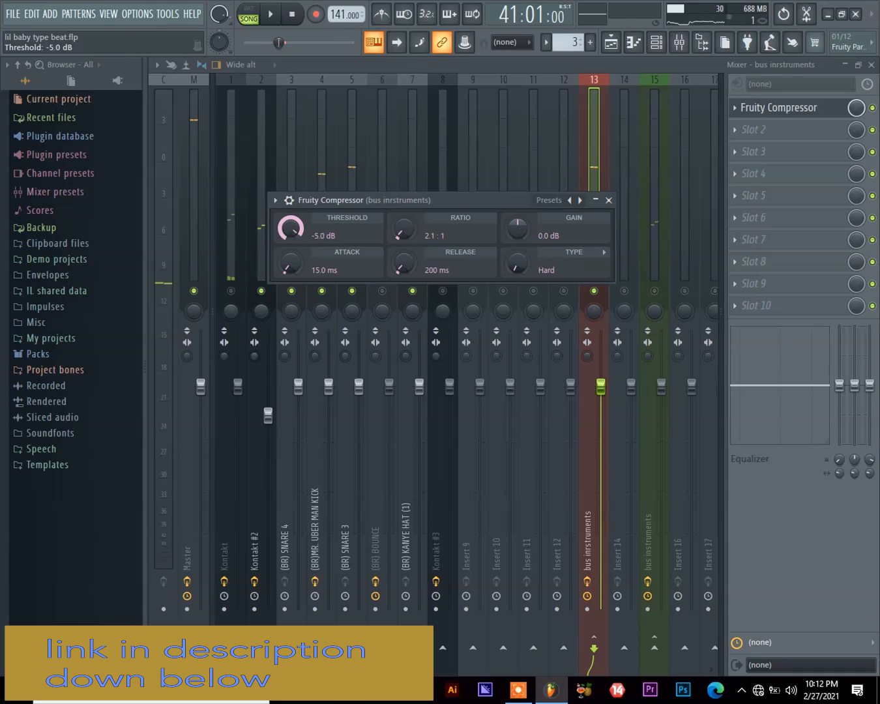
key("space")
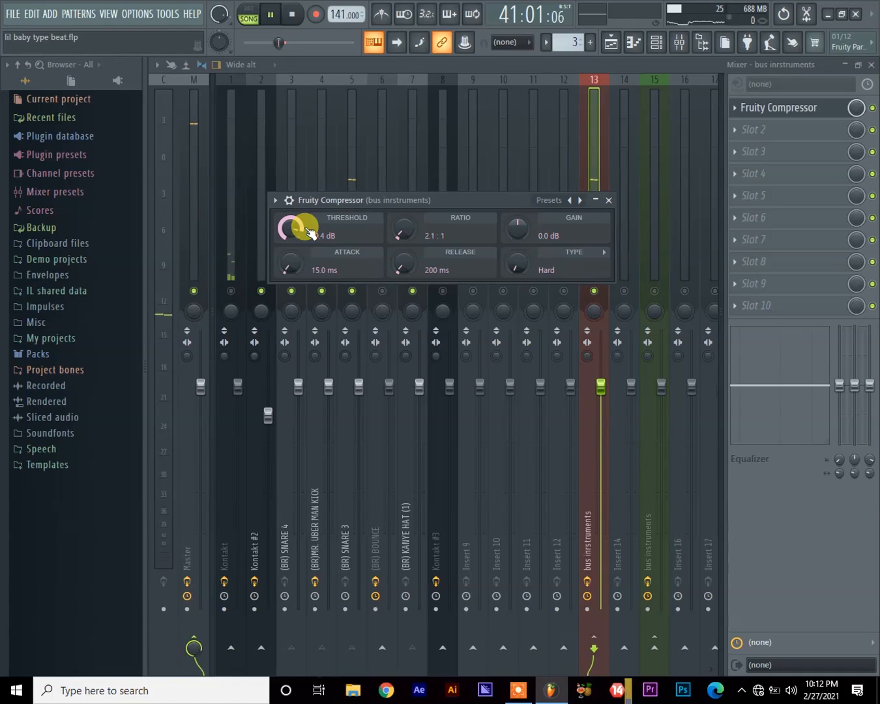
key("space")
Step: Set the Fruity Compressor threshold on track 13 to -16.8 dB, replaying the loop between adjustments
key("space")
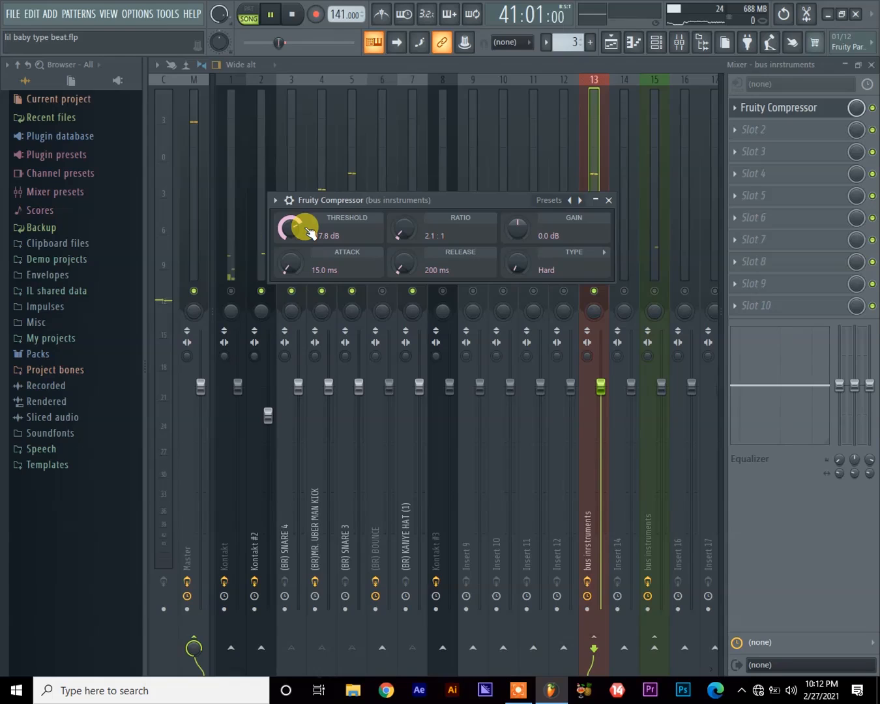
key("space")
key("space")
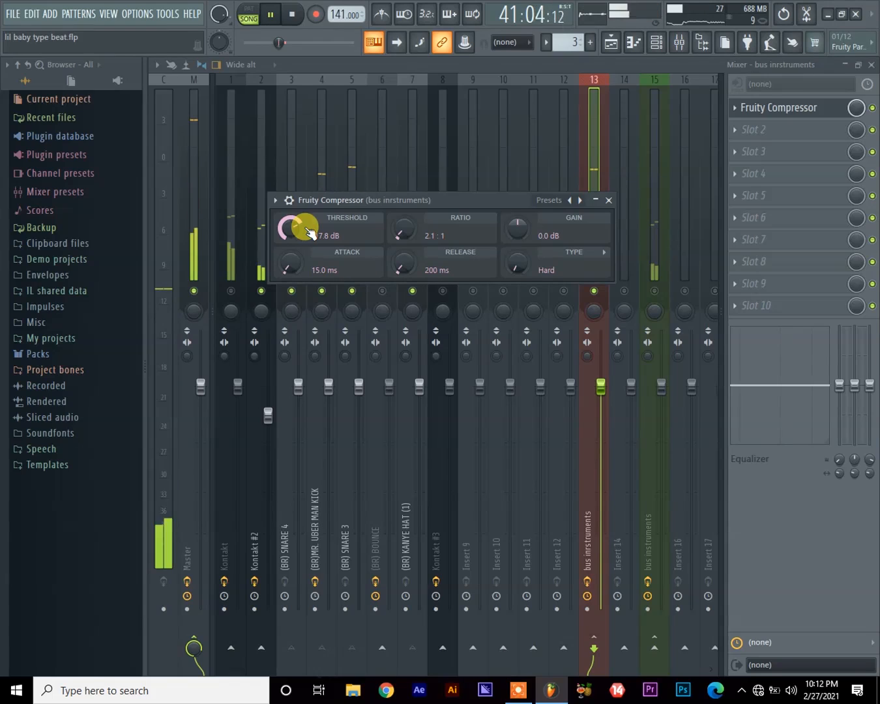
key("space")
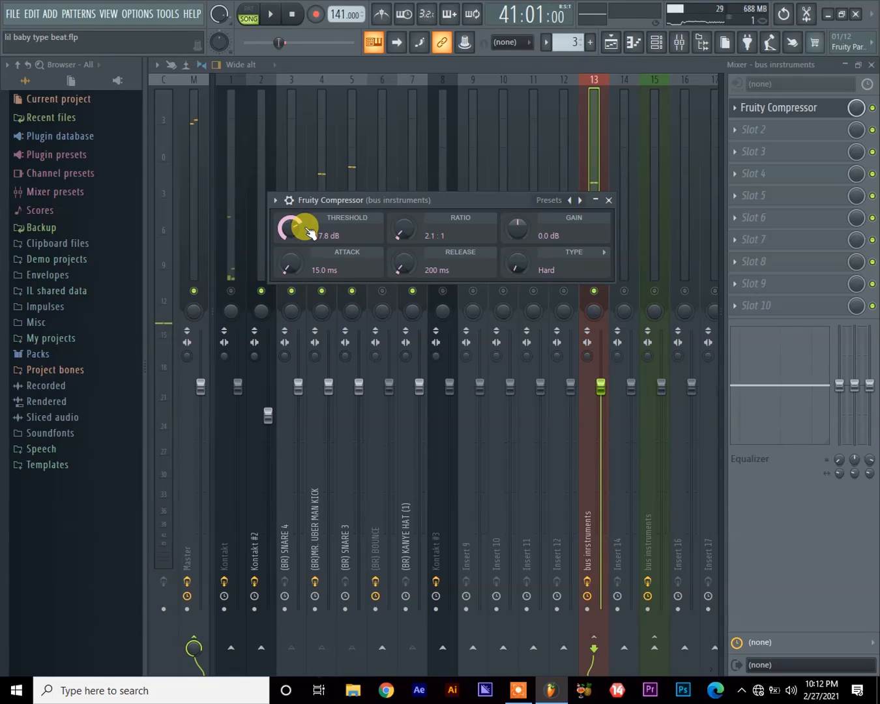
key("space")
key("space")
key("space")
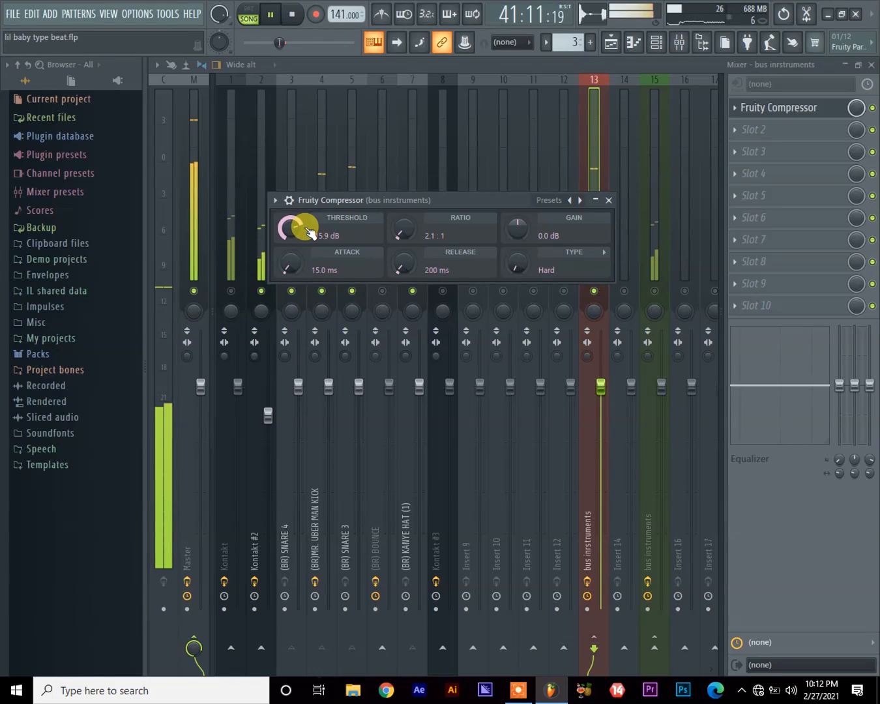
key("space")
key("space")
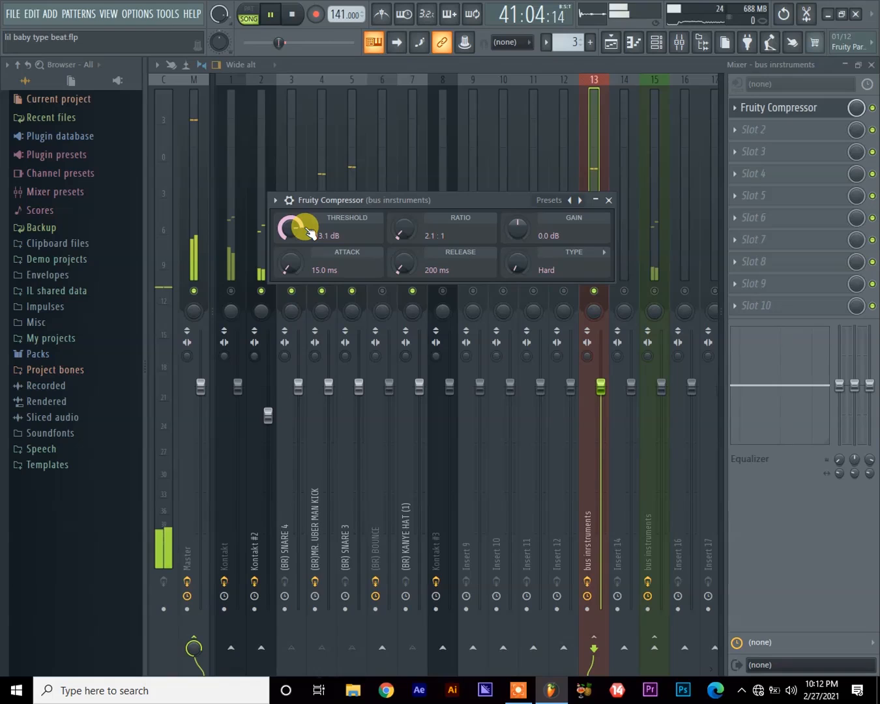
key("space")
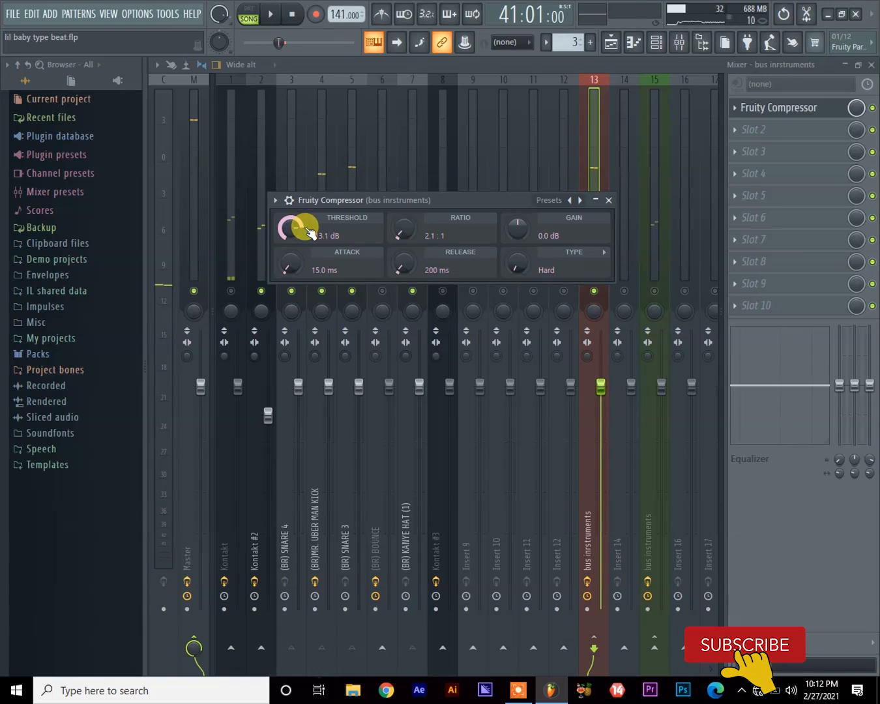
key("space")
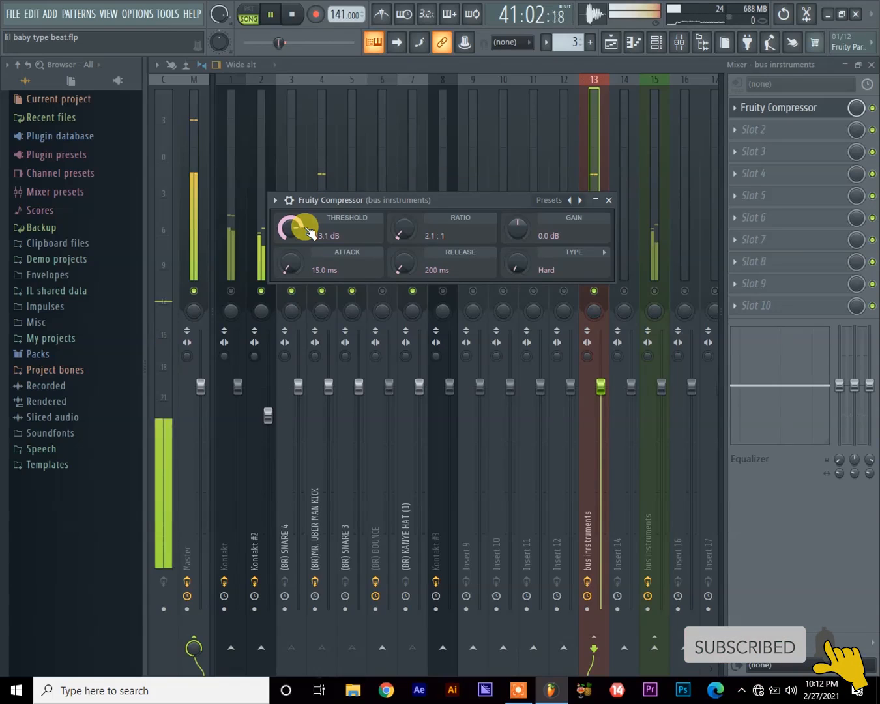
key("space")
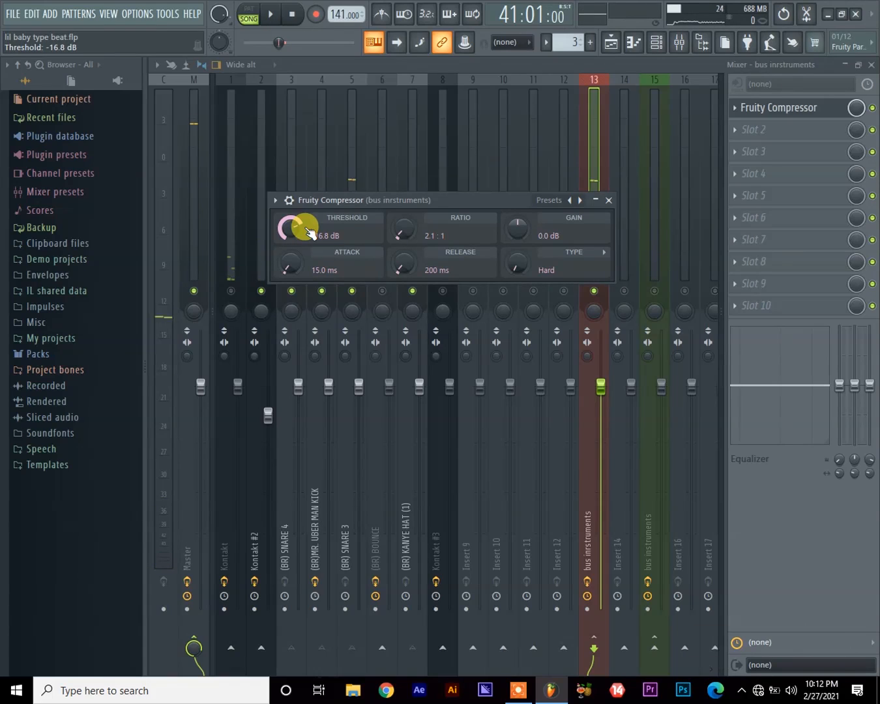
key("space")
key("space")
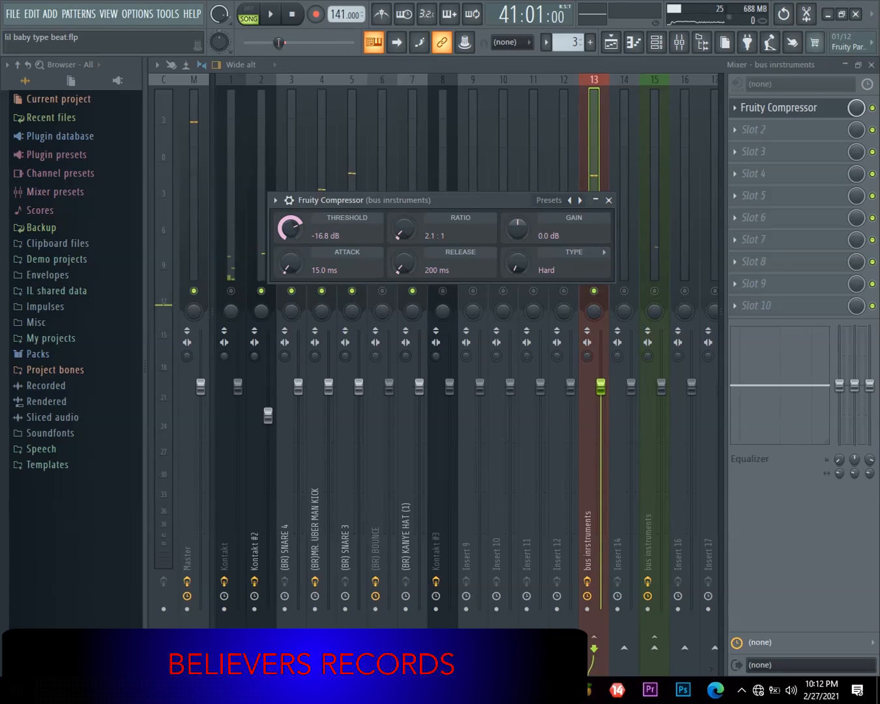
Step: Try raising the Fruity Compressor gain on track 13 to 1.1 dB while replaying the loop, and reset the gain
key("space")
key("space")
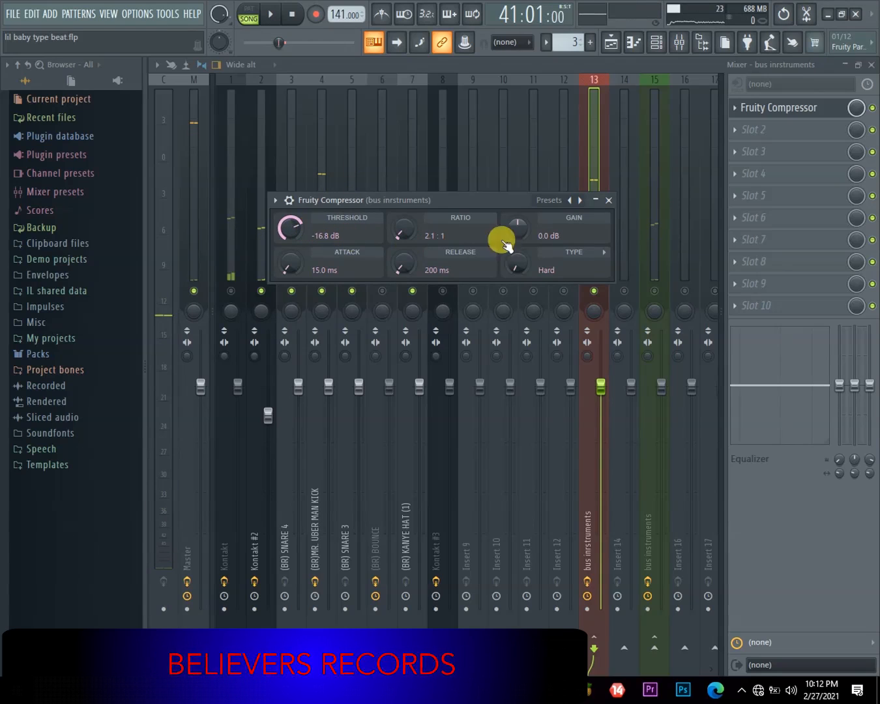
left_click_drag(519, 228, 519, 227)
key("space")
key("space")
key("space")
key("space")
key("space")
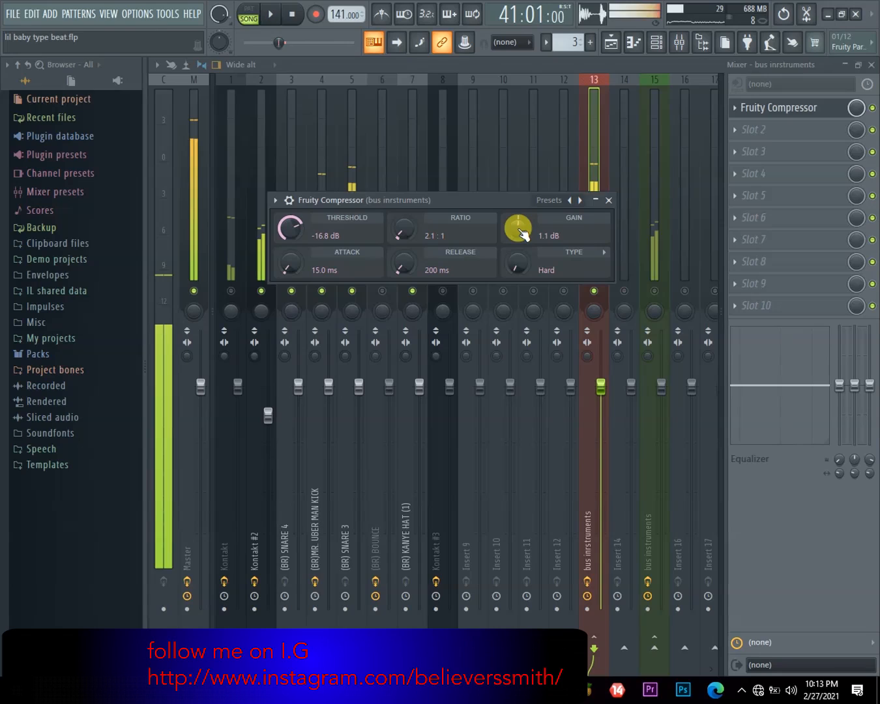
key("space")
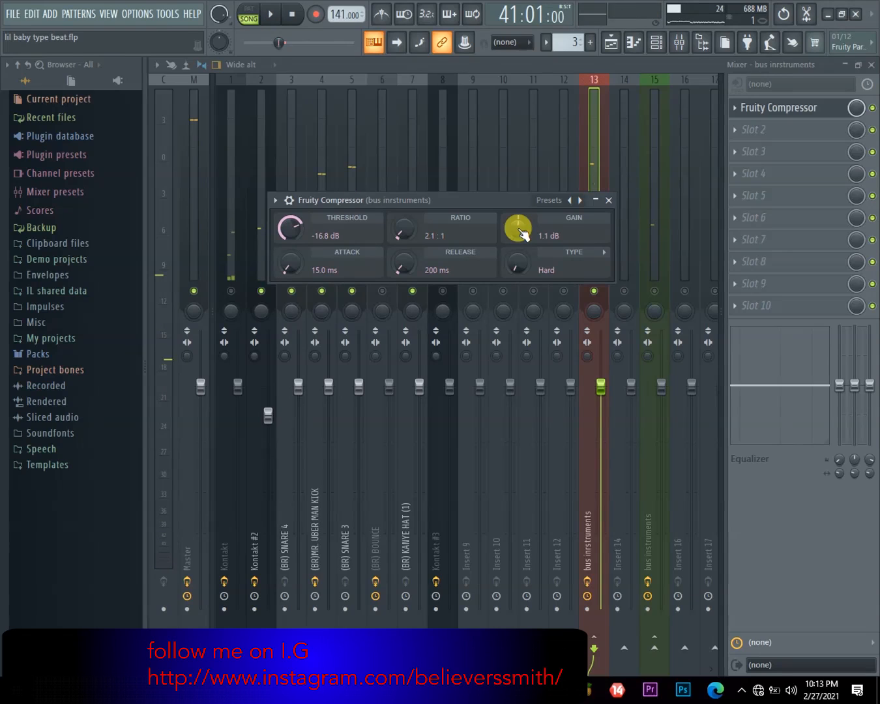
key("space")
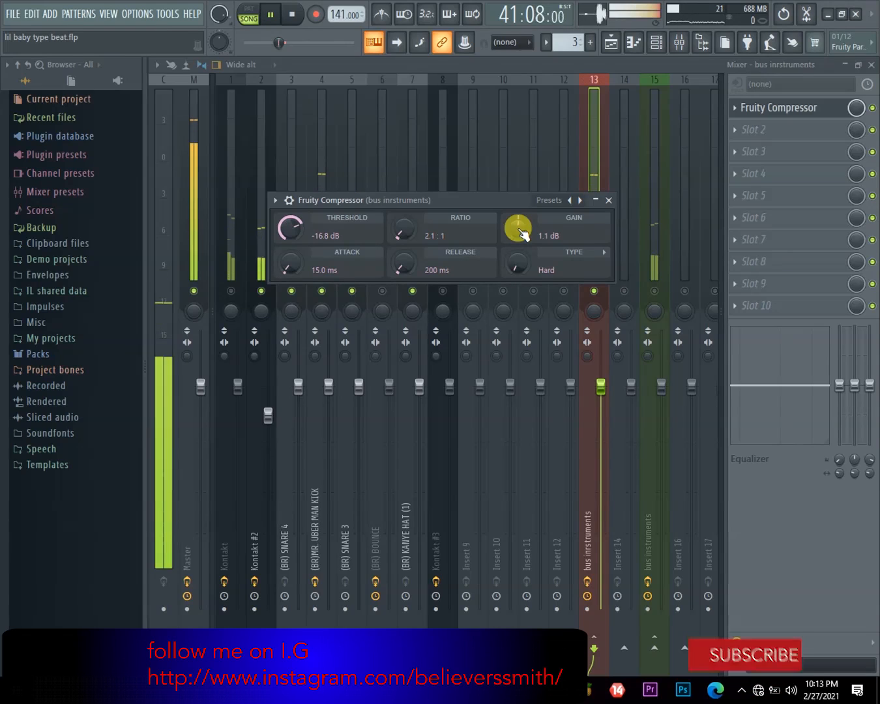
key("space")
right_click(522, 231)
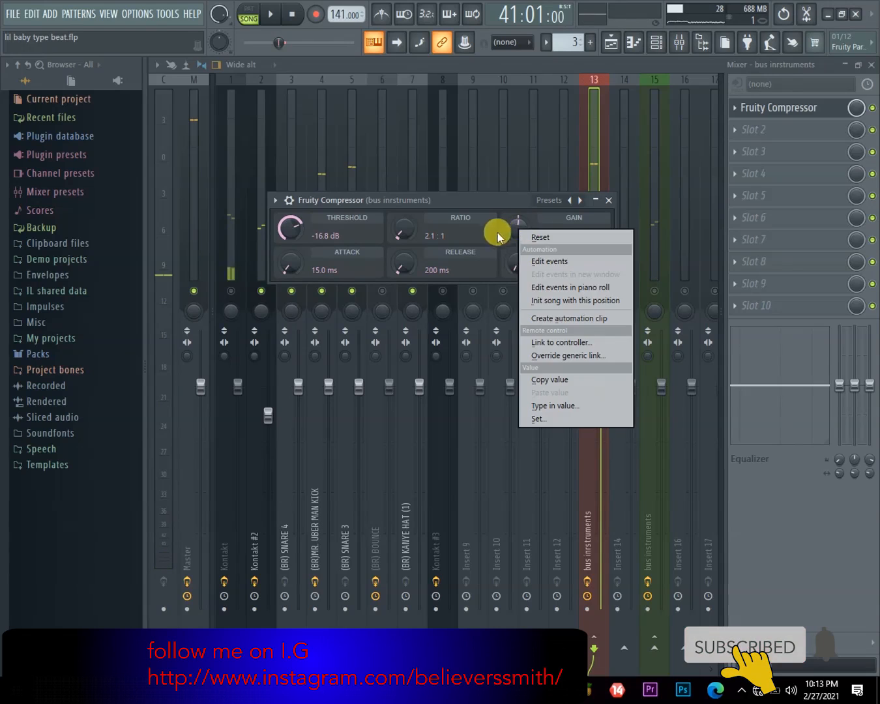
left_click(562, 237)
Step: Compare the loop with the Fruity Compressor on track 13 bypassed and enabled
left_click(873, 108)
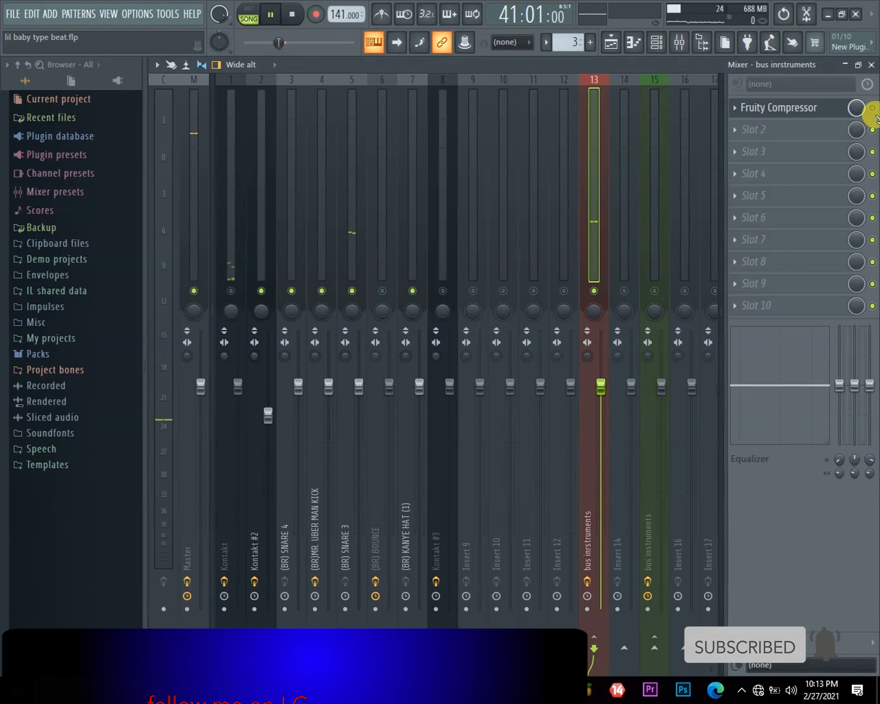
key("space")
key("space")
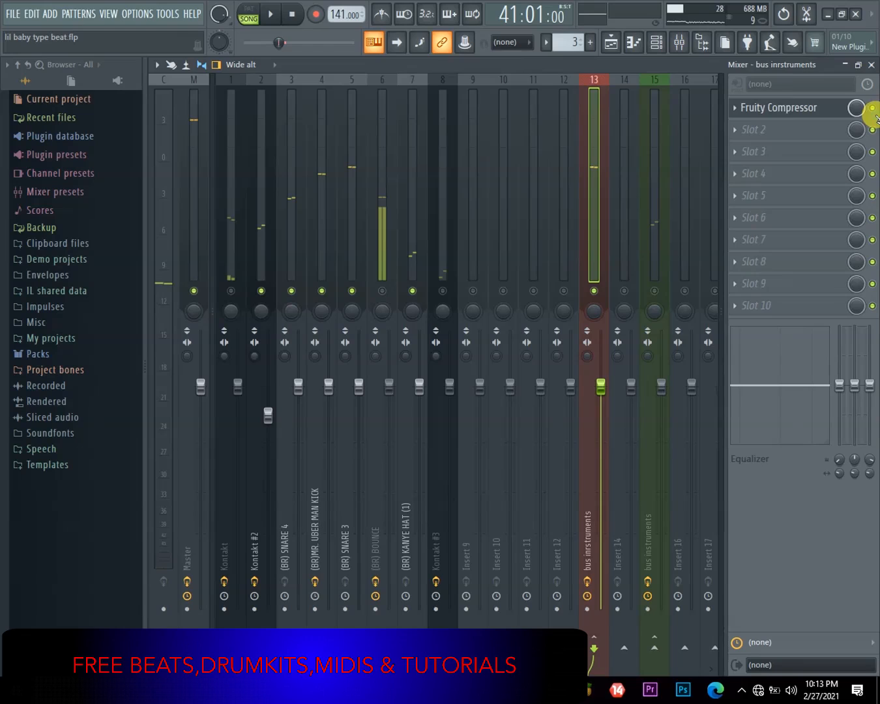
Step: Try a Fruity Compressor threshold of -15.2 dB on track 13, replaying the loop between adjustments
left_click(761, 99)
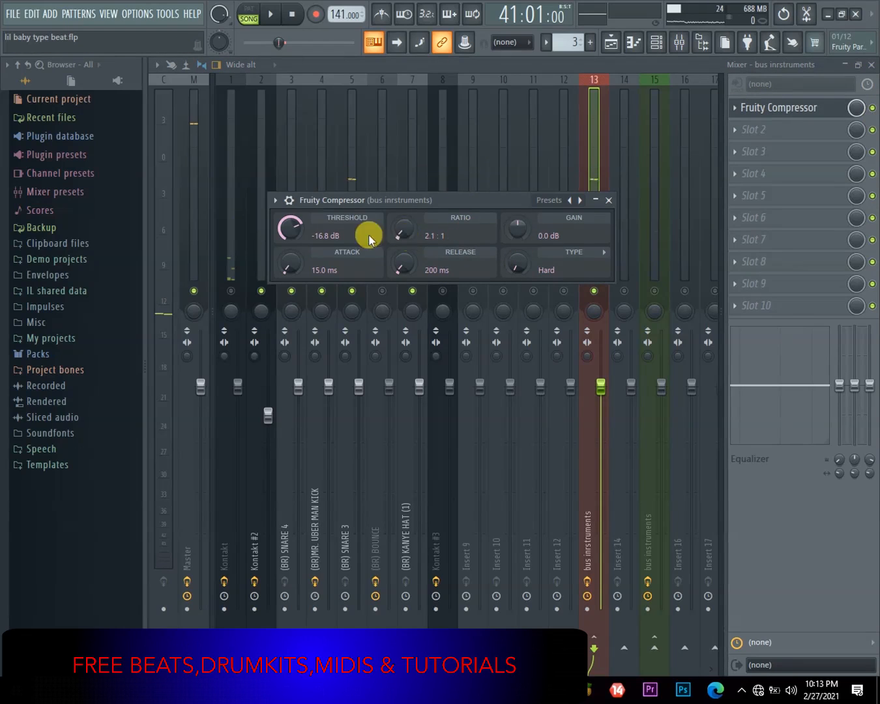
key("space")
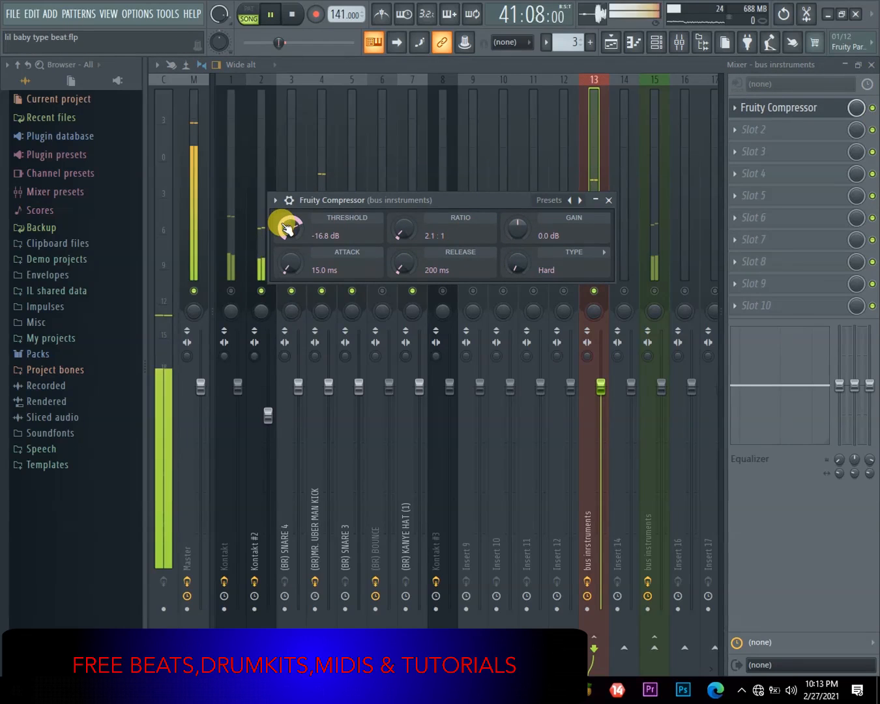
key("space")
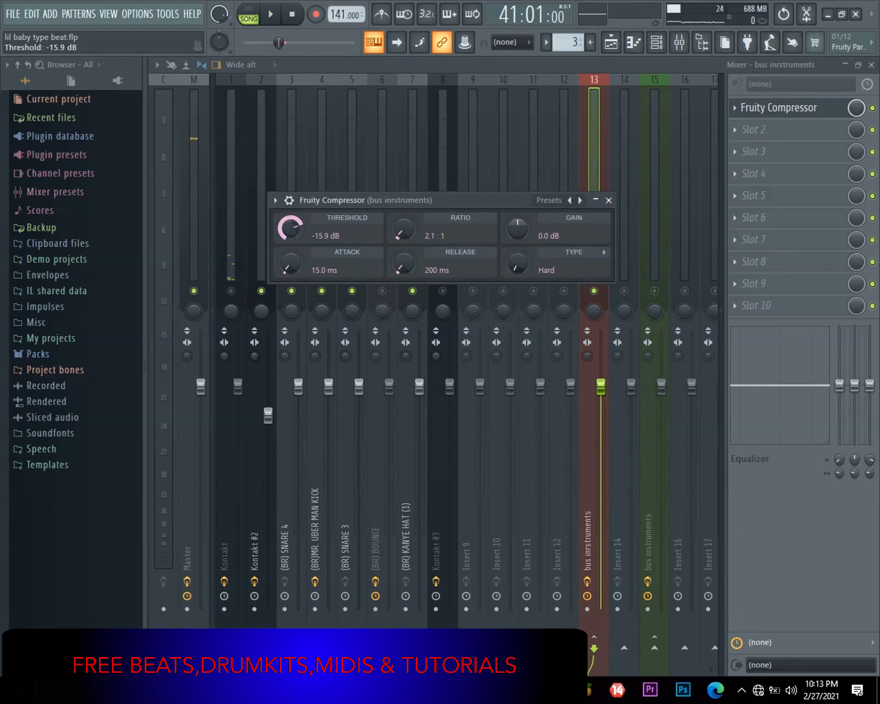
left_click_drag(292, 230, 293, 228)
key("space")
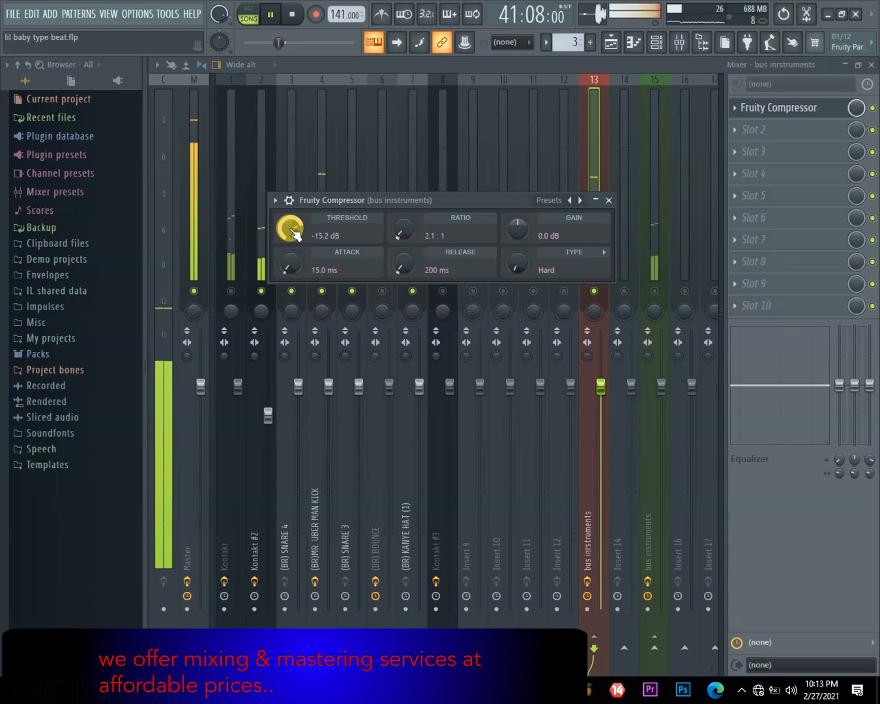
key("space")
key("space")
key("space")
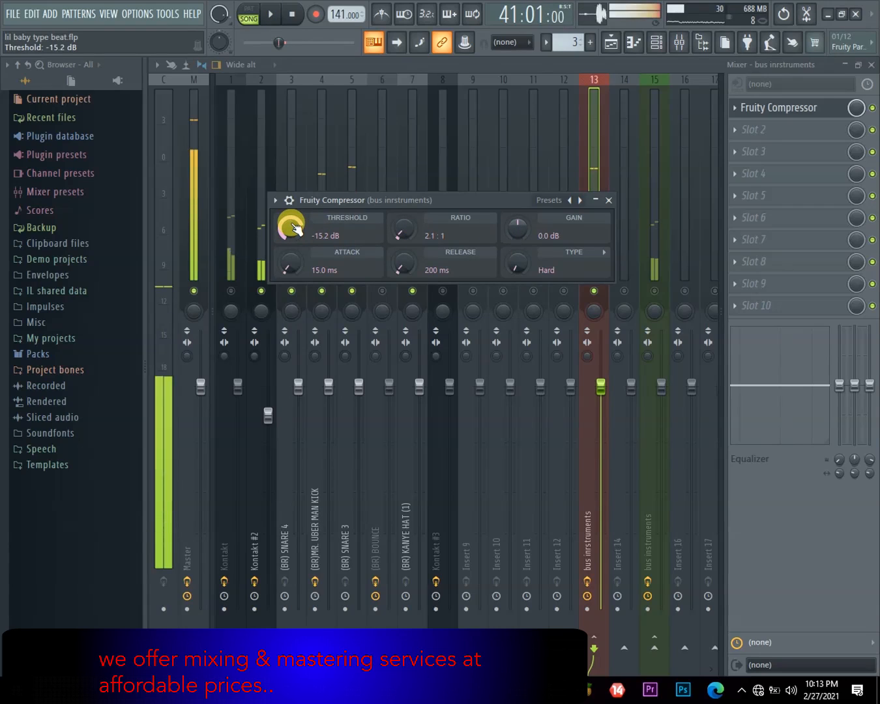
Step: Try a Fruity Compressor gain of 0.6 dB on track 13, comparing the loop with the compressor bypassed and enabled
key("space")
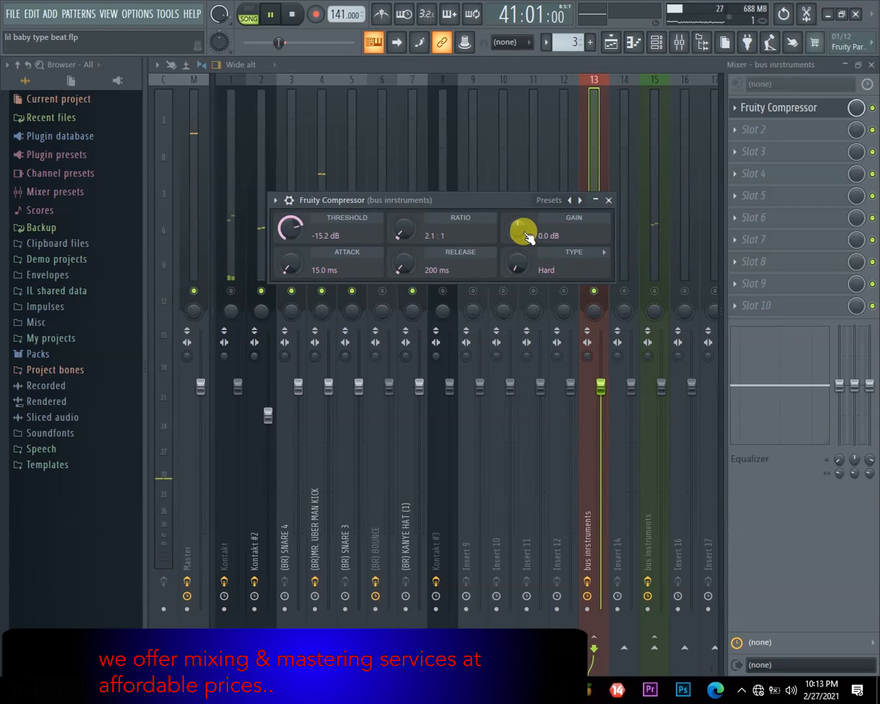
key("space")
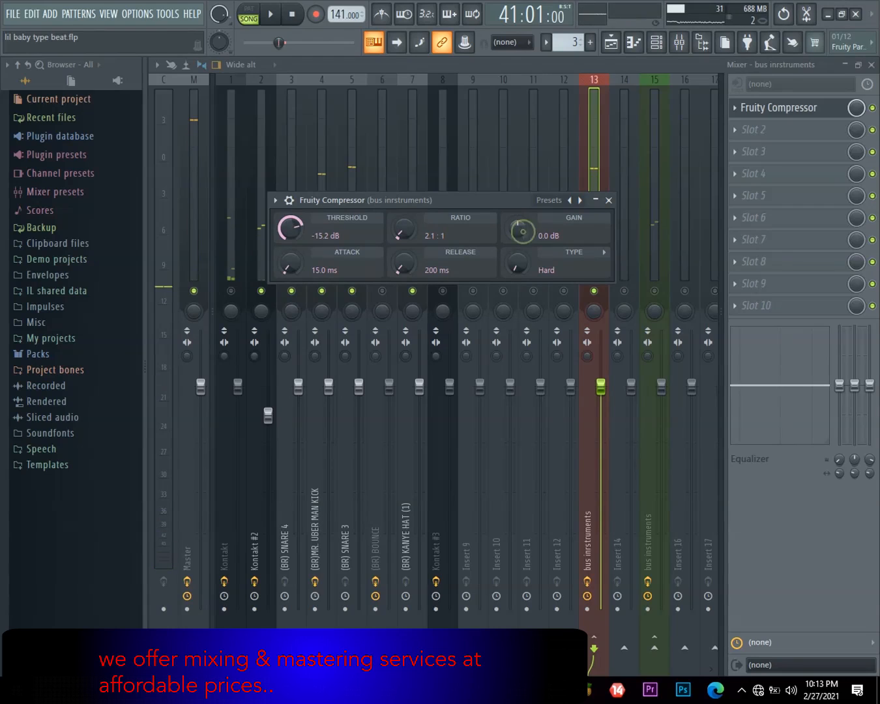
key("space")
key("space")
key("space")
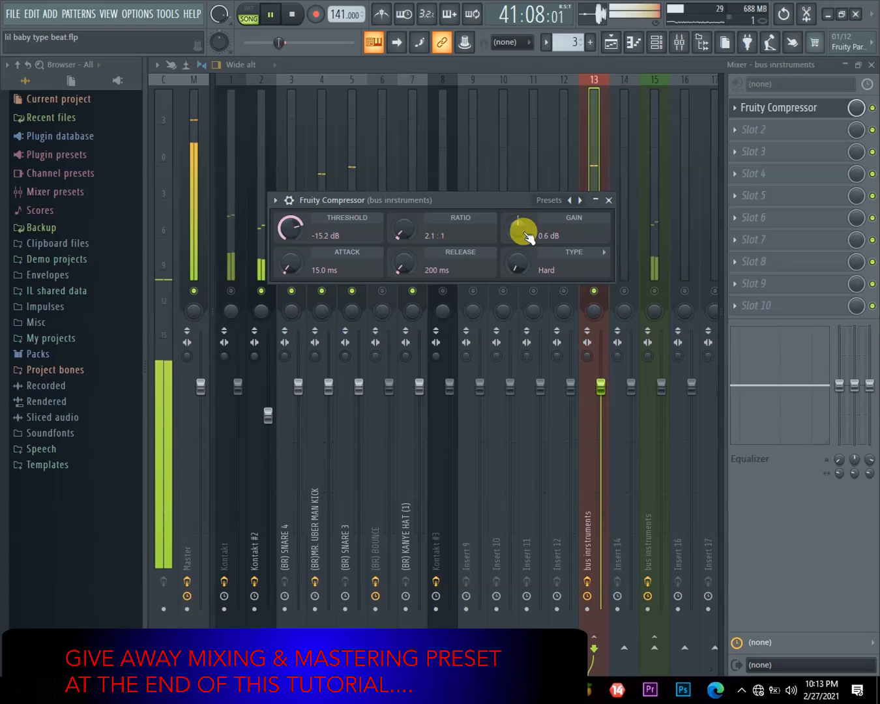
key("space")
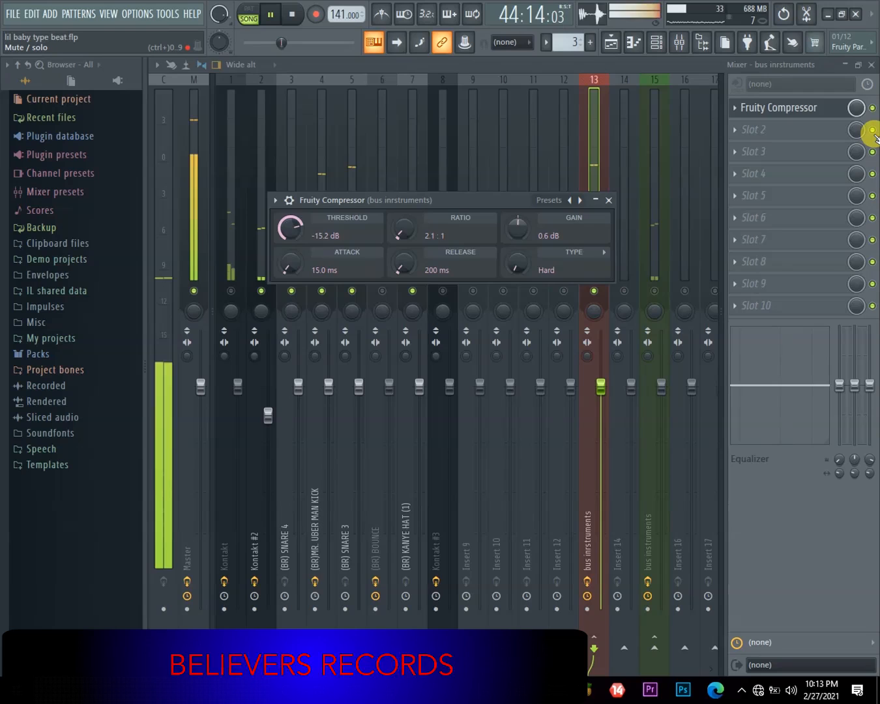
left_click(874, 110)
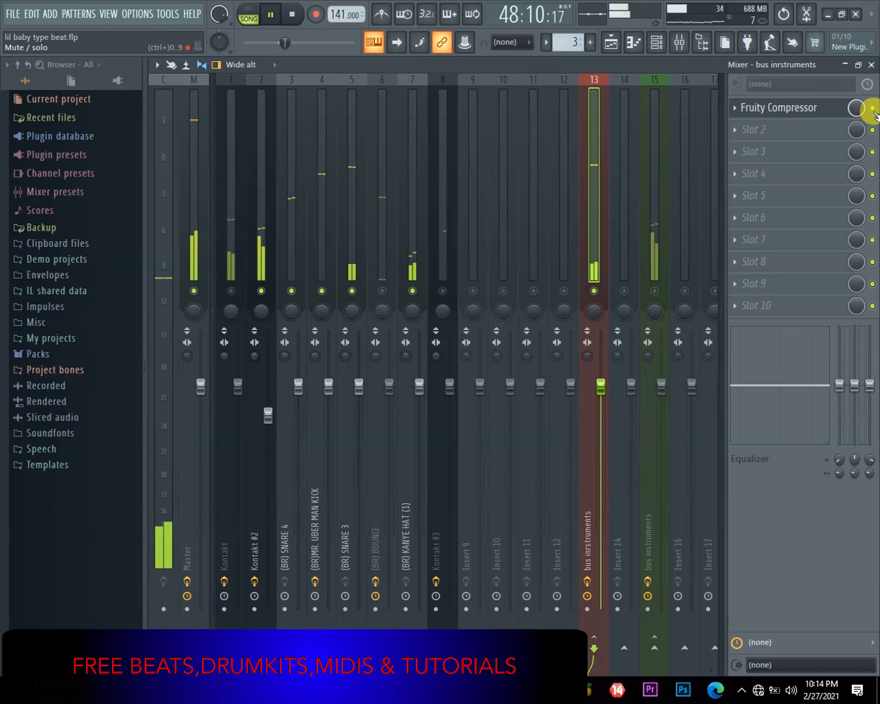
key("space")
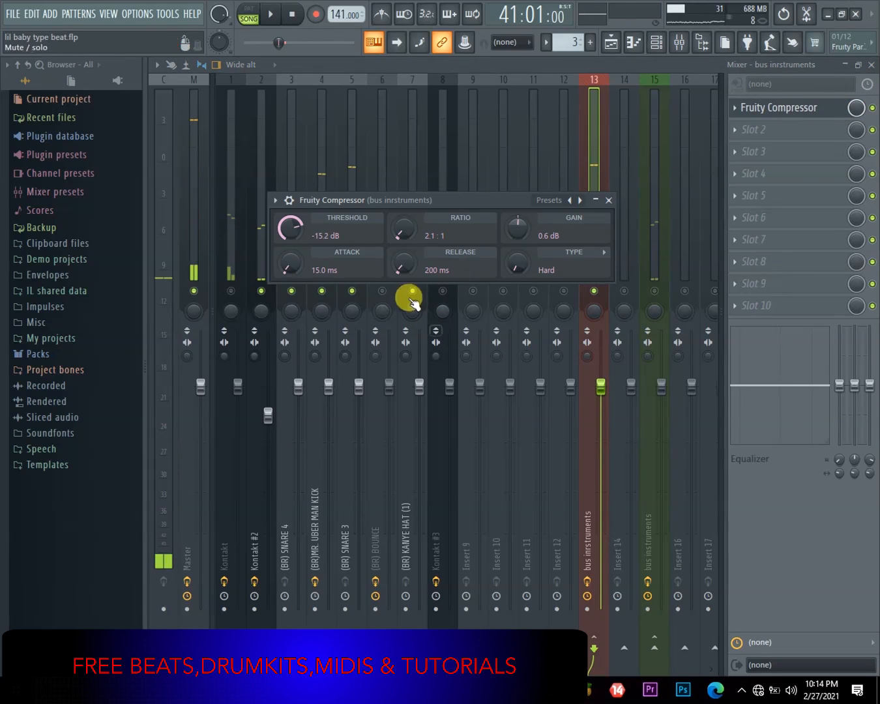
Step: Reset the Fruity Compressor gain and threshold on track 13 to 0.0 dB and replay the loop
right_click(530, 226)
left_click(545, 230)
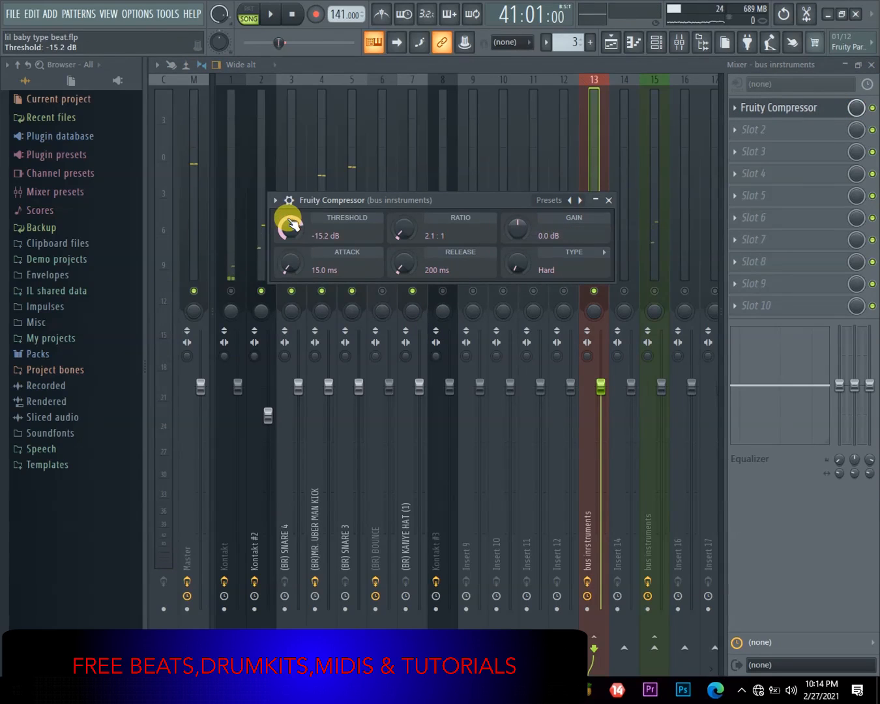
right_click(296, 241)
left_click(314, 240)
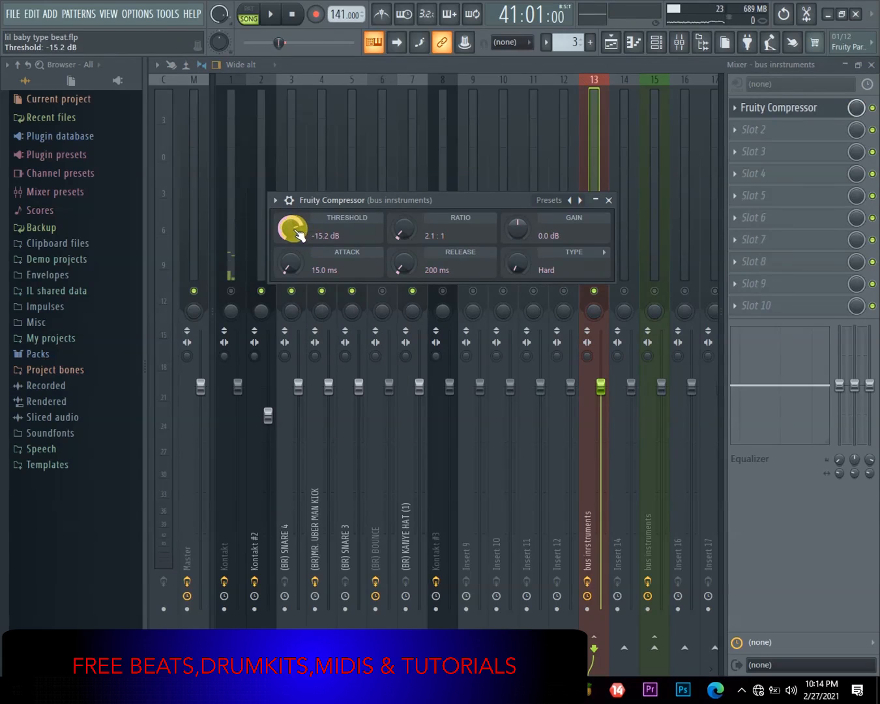
right_click(296, 232)
left_click(354, 237)
key("space")
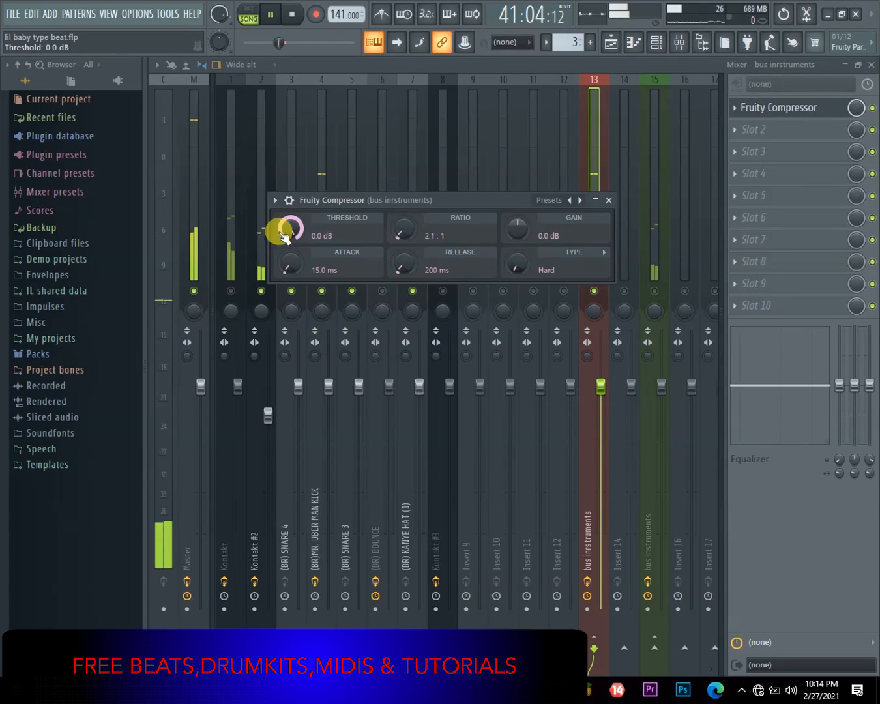
key("space")
key("space")
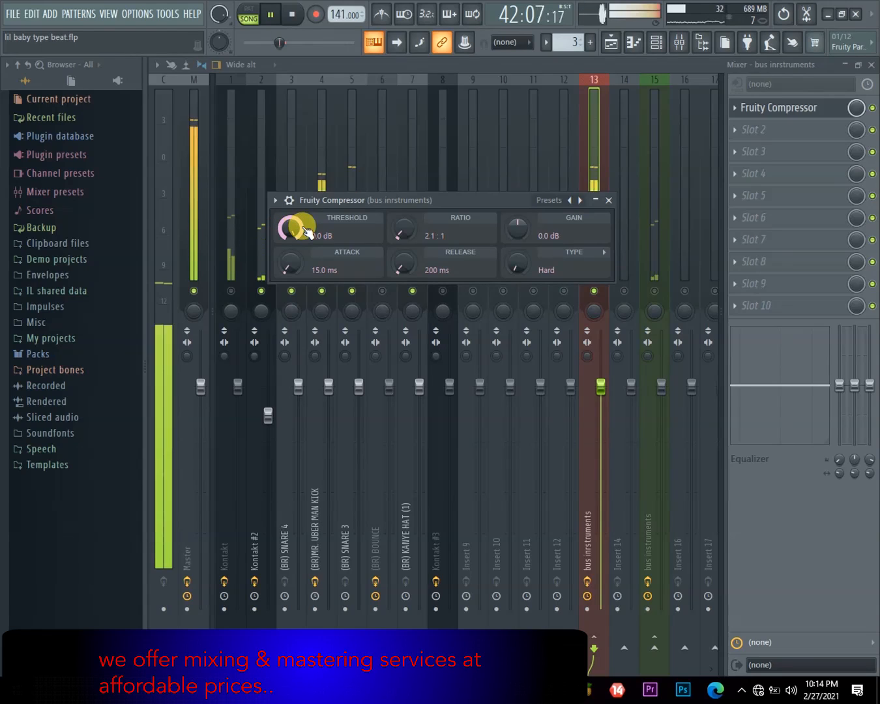
Step: Lower the Fruity Compressor threshold on track 13 gradually to -16.8 dB while listening to the loop
left_click_drag(306, 232, 306, 266)
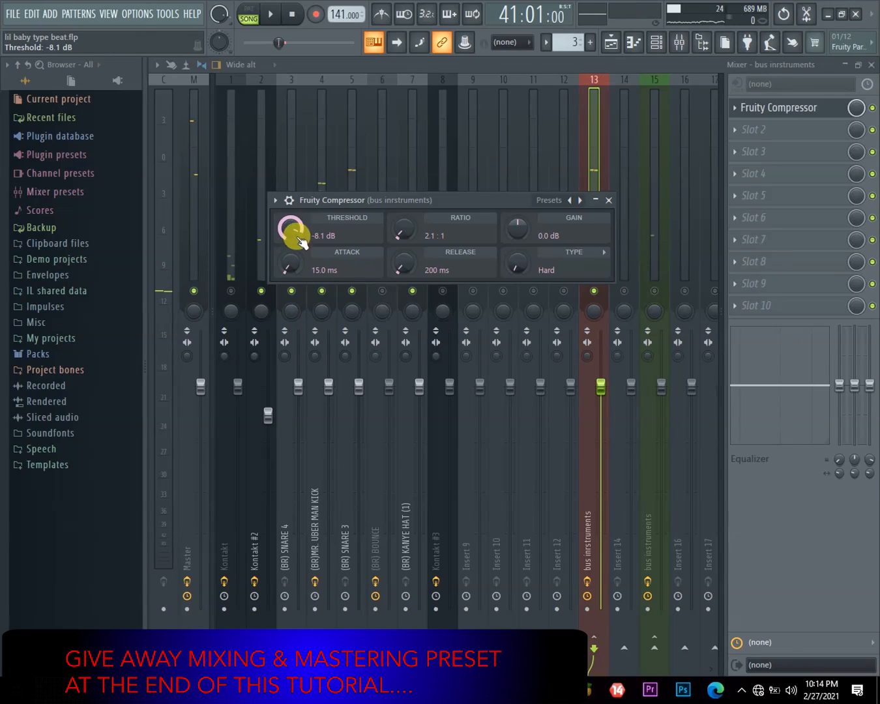
key("space")
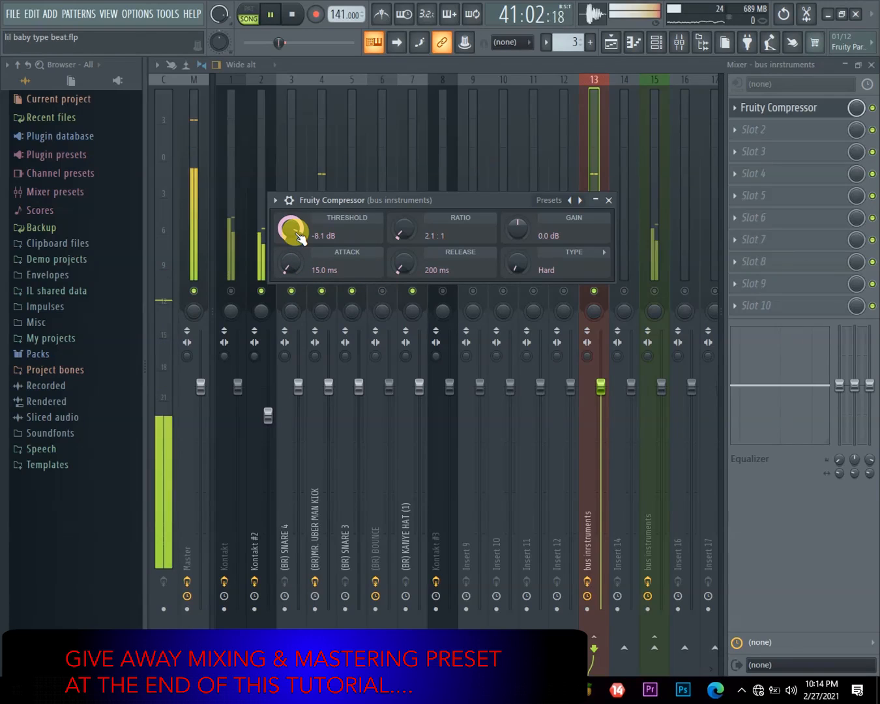
left_click_drag(296, 231, 298, 234)
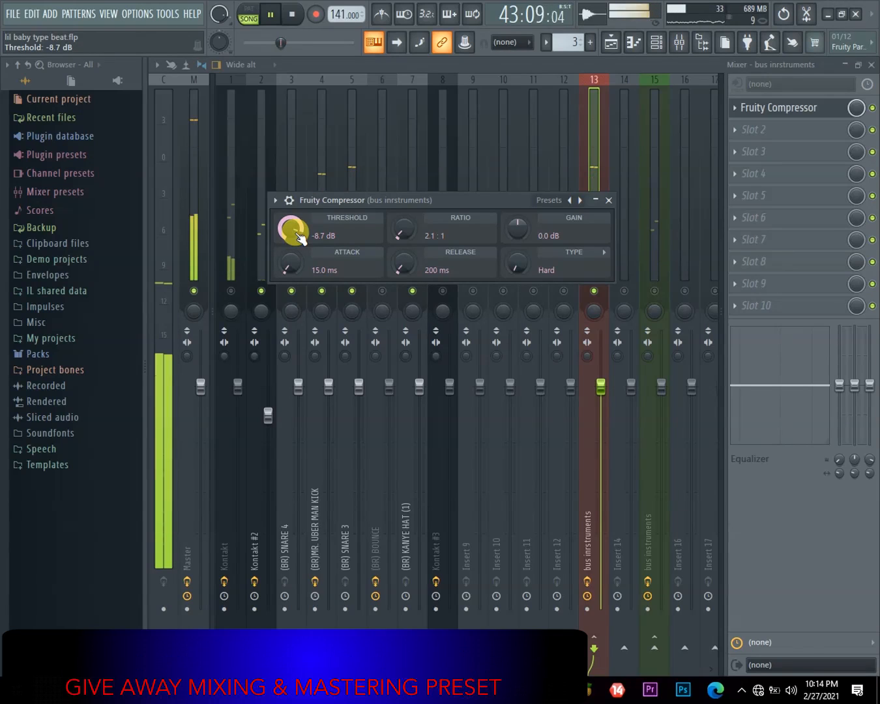
left_click_drag(297, 233, 296, 249)
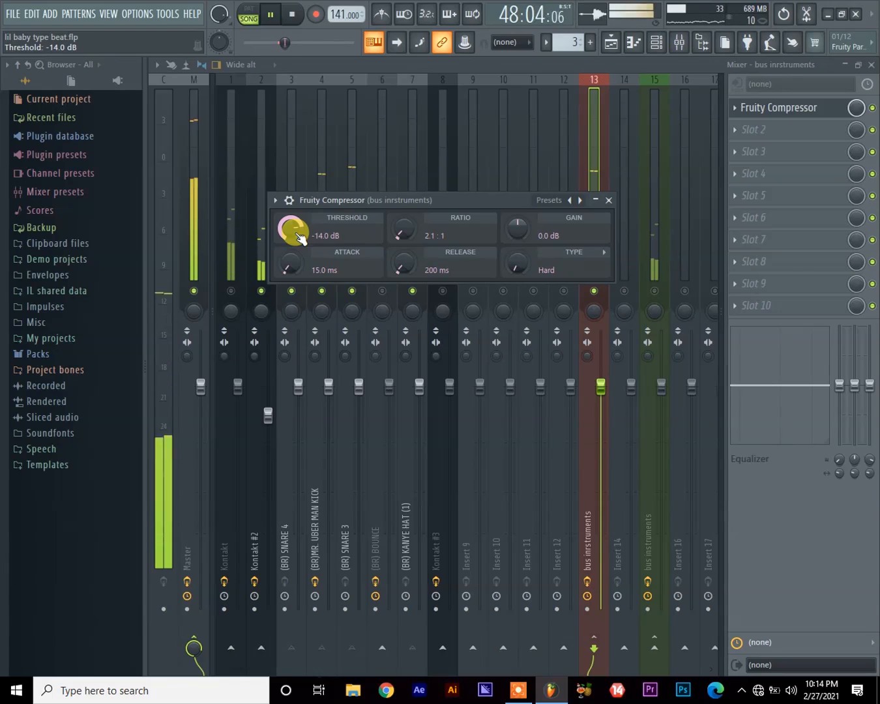
left_click_drag(300, 238, 300, 243)
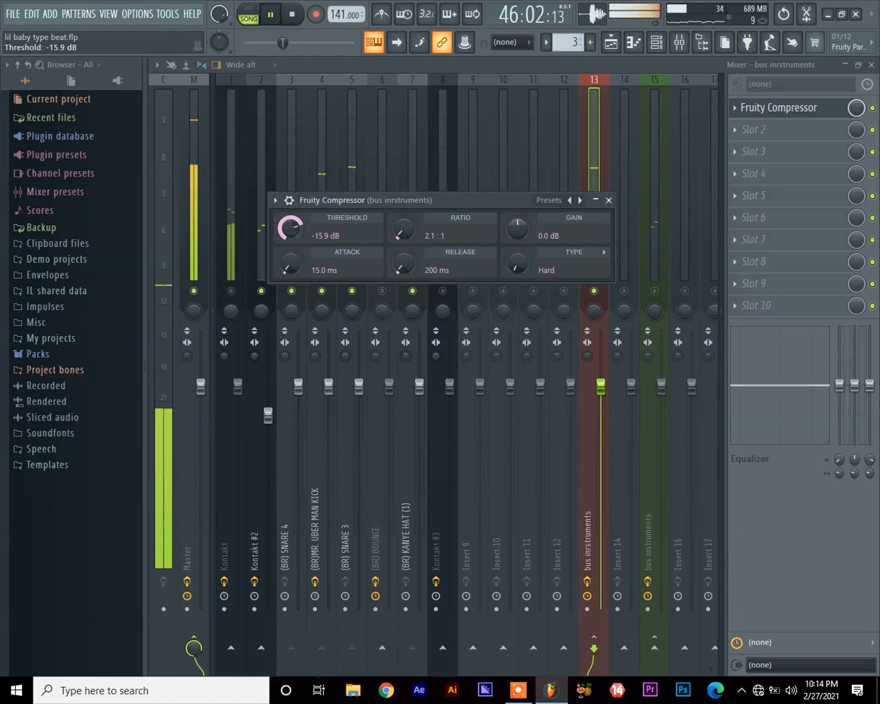
left_click_drag(300, 238, 300, 240)
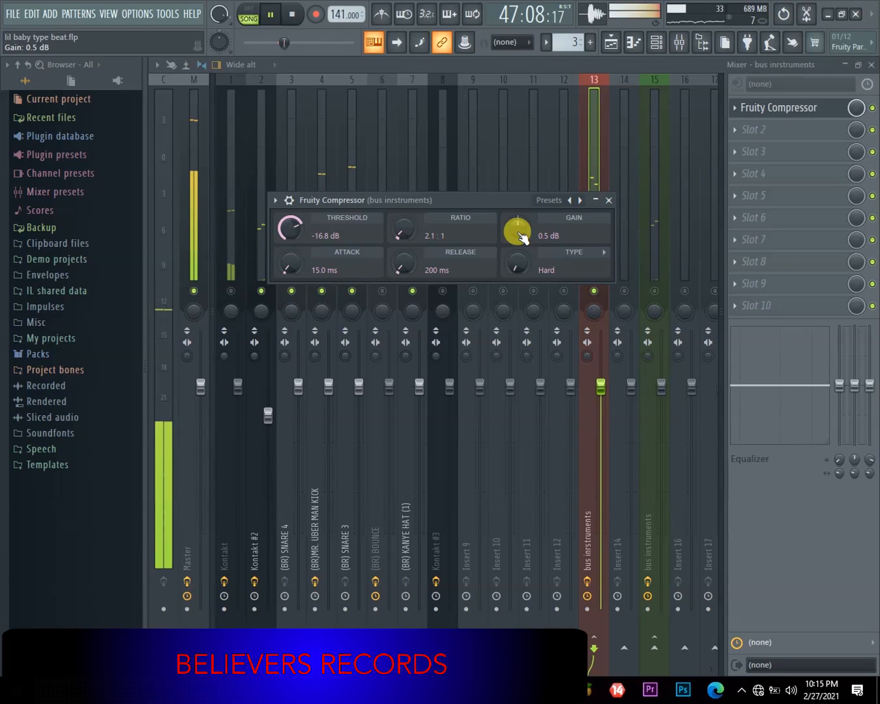
Step: Raise the Fruity Compressor gain on track 13 to 1.0 dB, restarting the loop to check the level
scroll(522, 238, "up", 3)
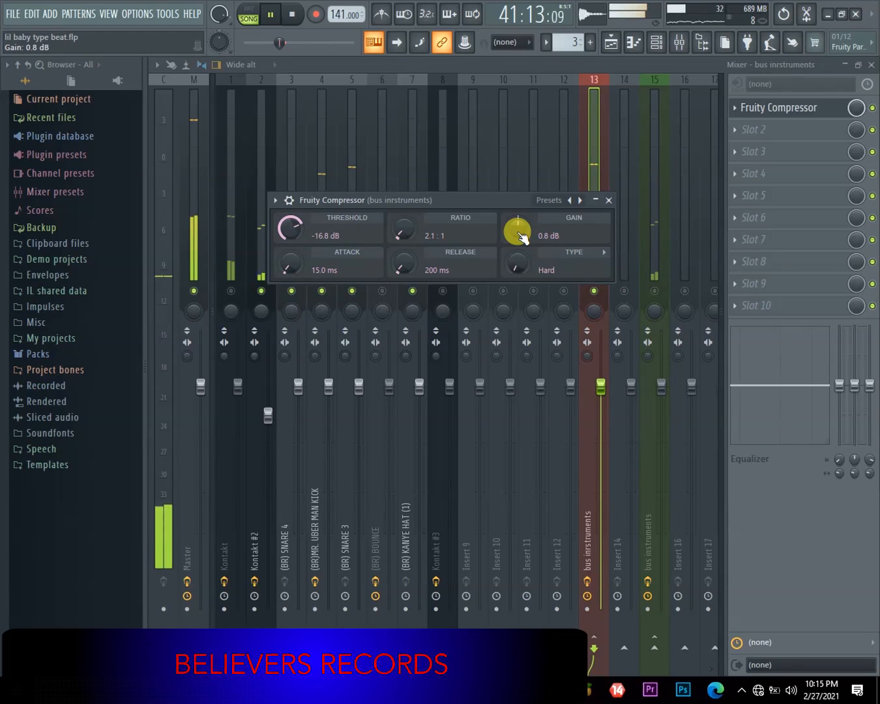
left_click_drag(519, 233, 520, 231)
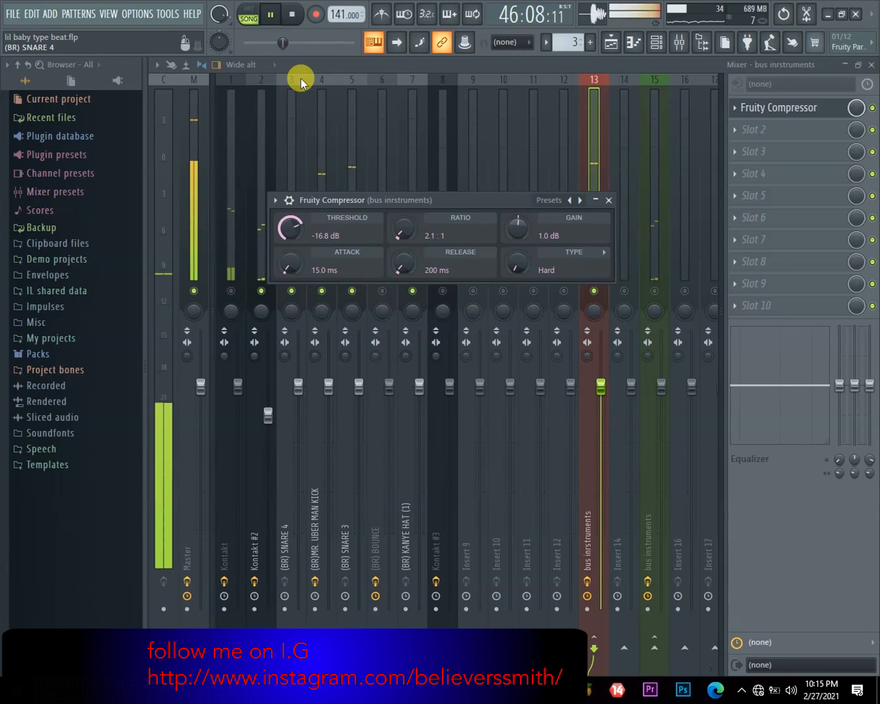
key("space")
key("space")
key("space")
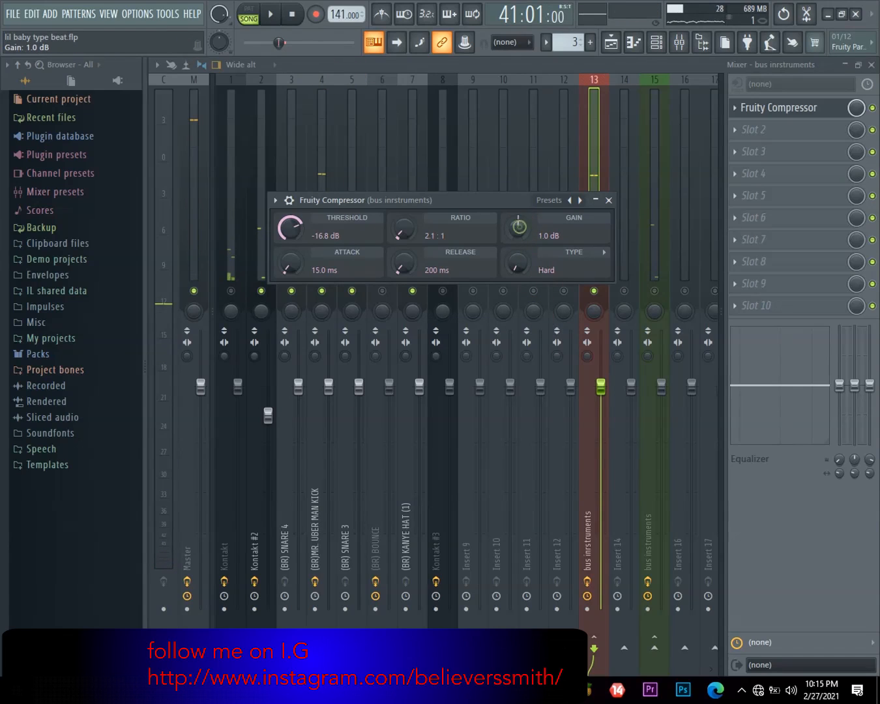
left_click_drag(519, 227, 520, 227)
key("space")
key("space")
Step: Compare the loop with the Fruity Compressor on track 13 bypassed and enabled
left_click(873, 109)
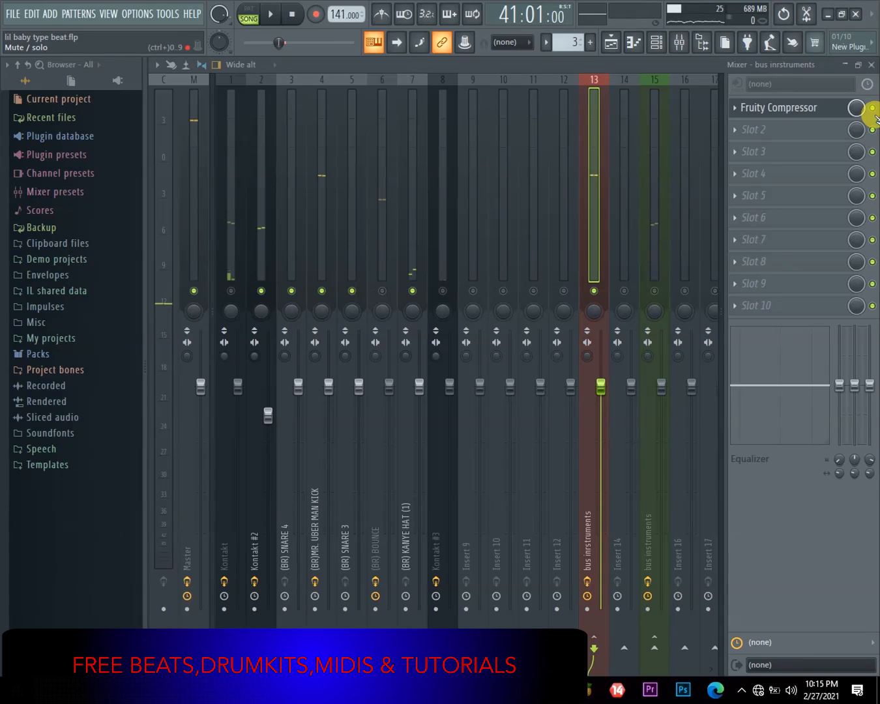
key("space")
key("space")
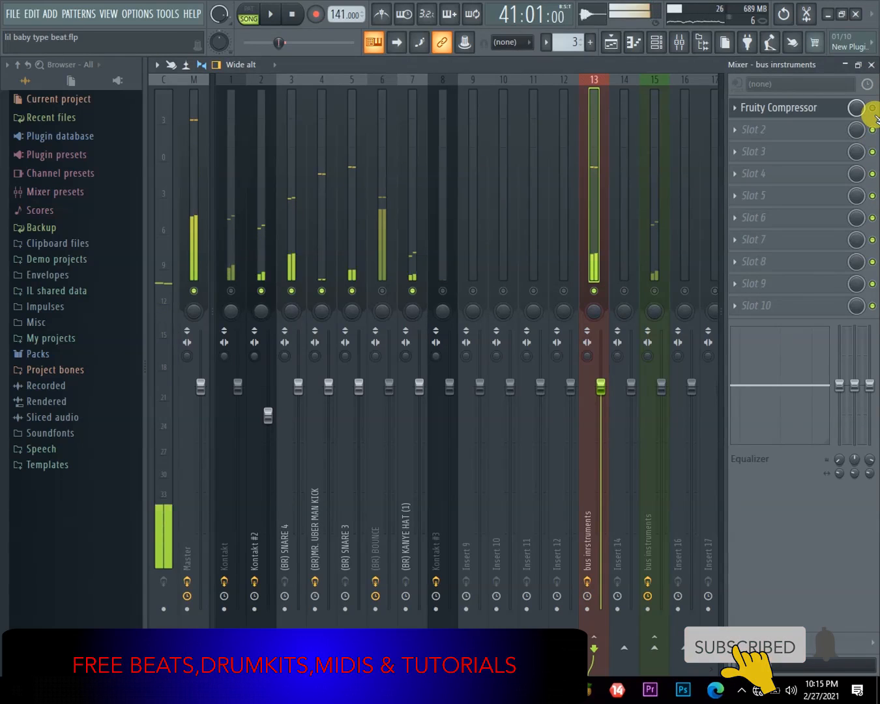
key("space")
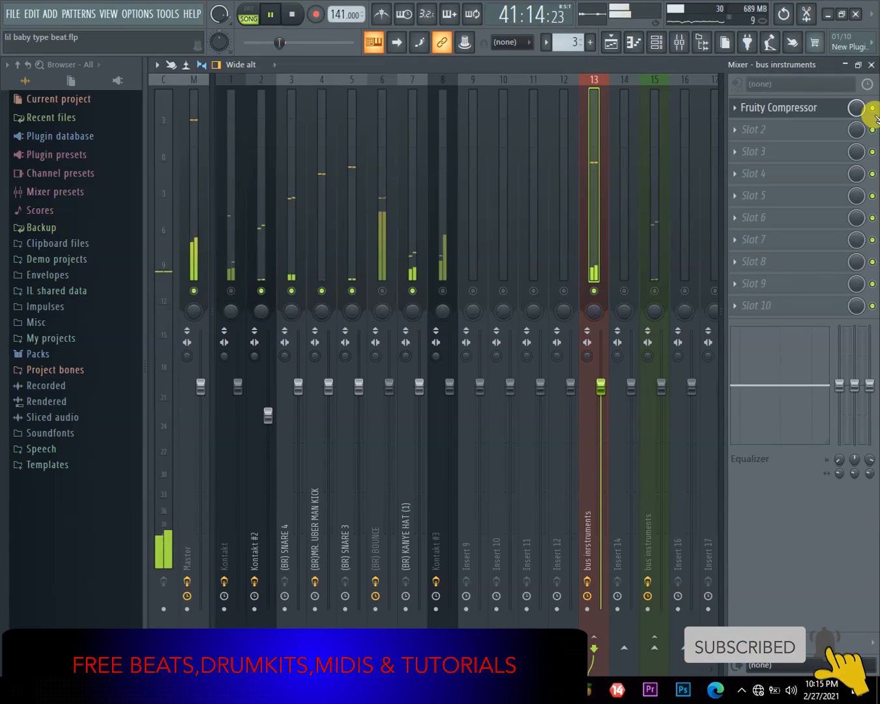
key("space")
key("space")
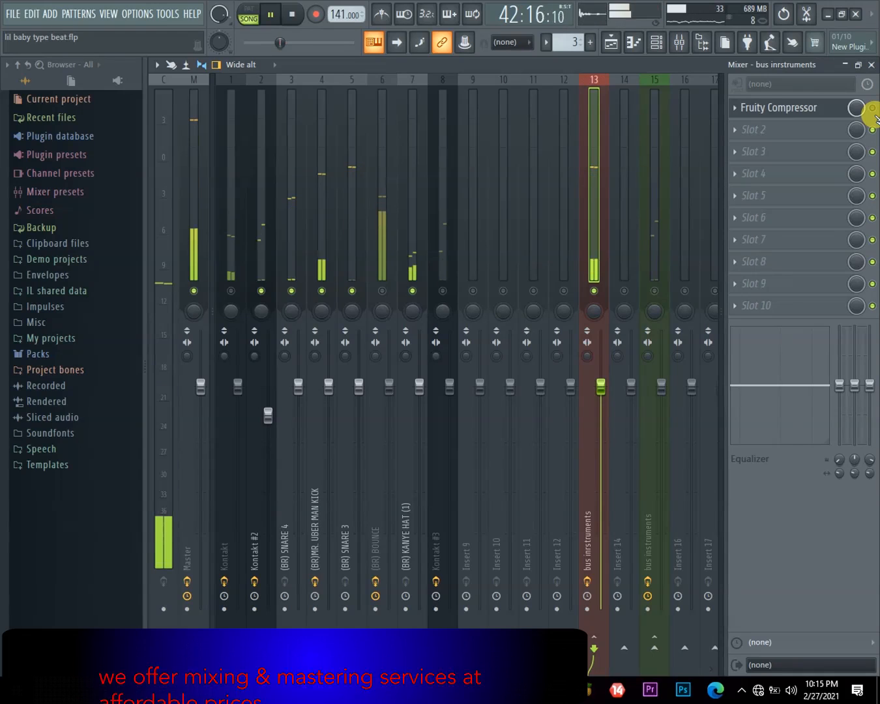
key("space")
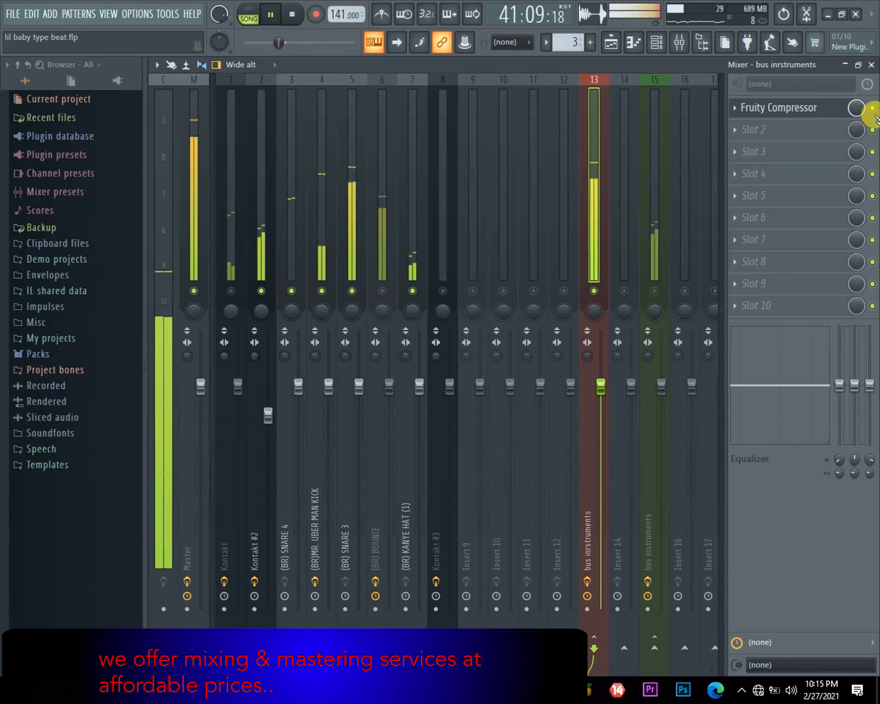
key("space")
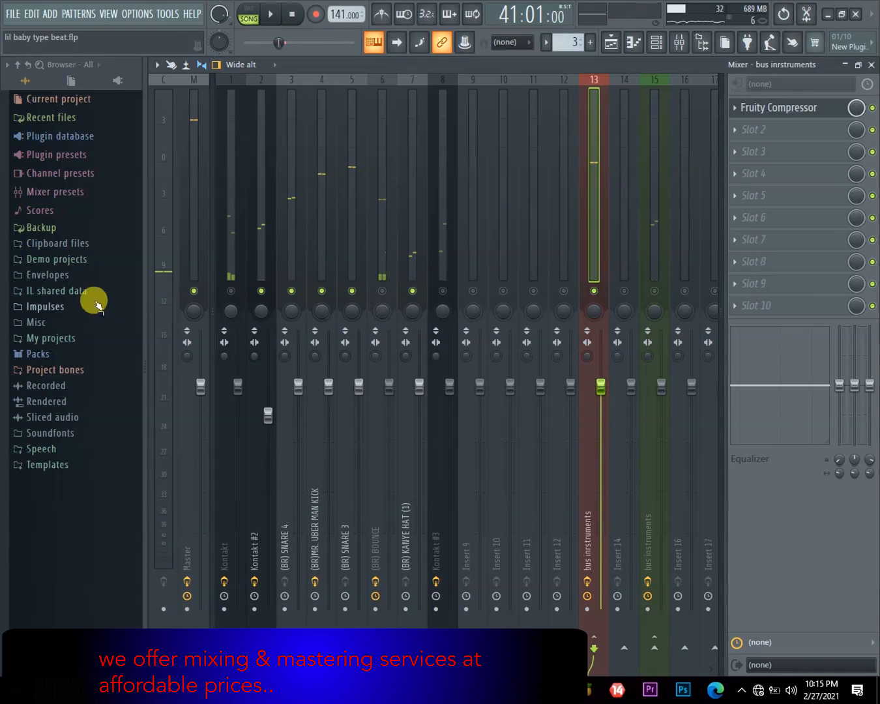
Step: Select the Master track, glance at the playlist, and play the loop with all mixer tracks unmuted
left_click(203, 233)
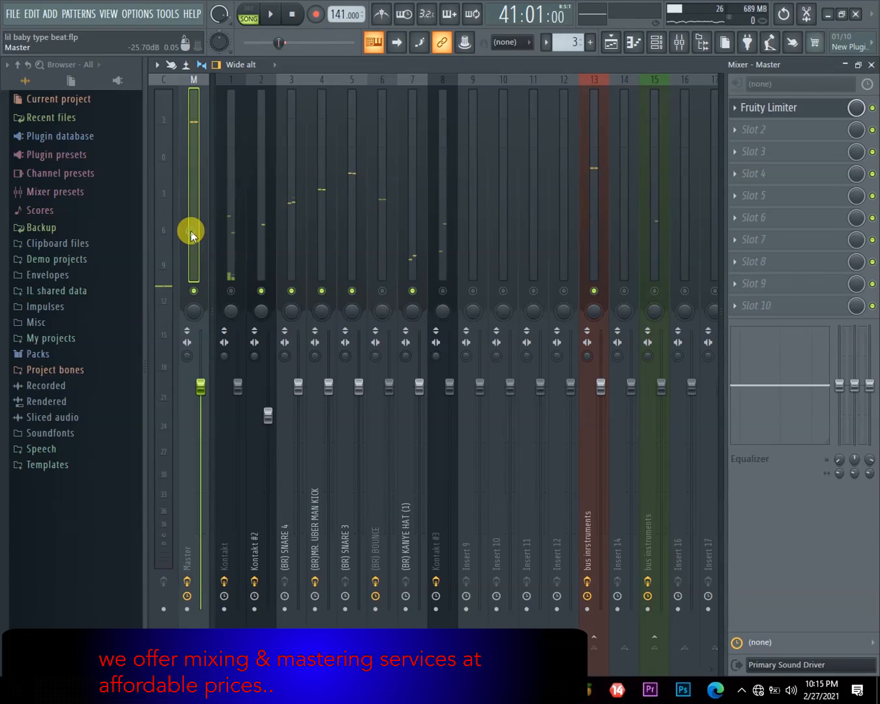
left_click(614, 43)
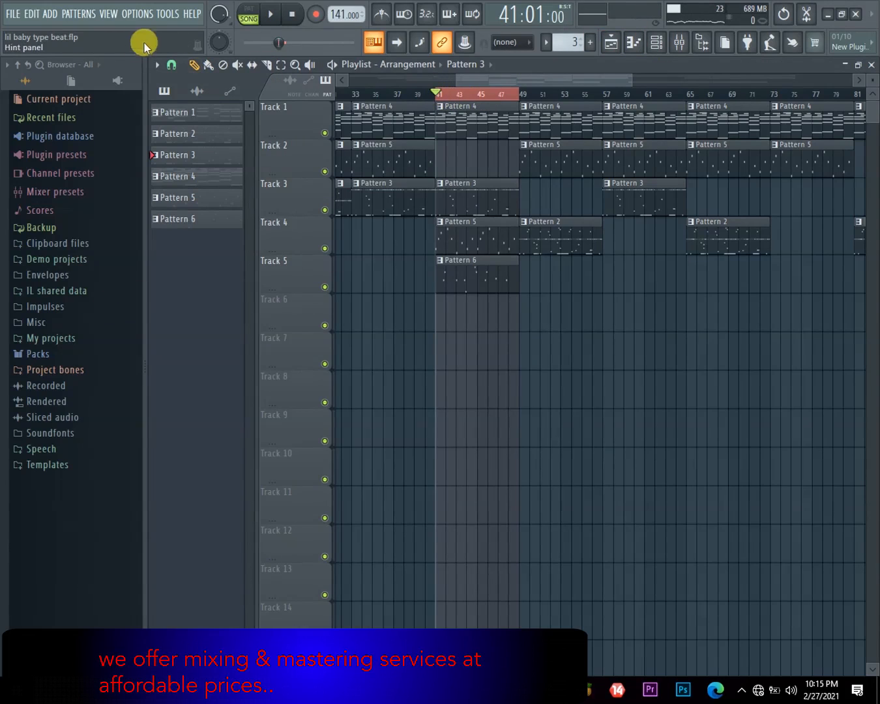
left_click(270, 13)
key("space")
left_click(680, 43)
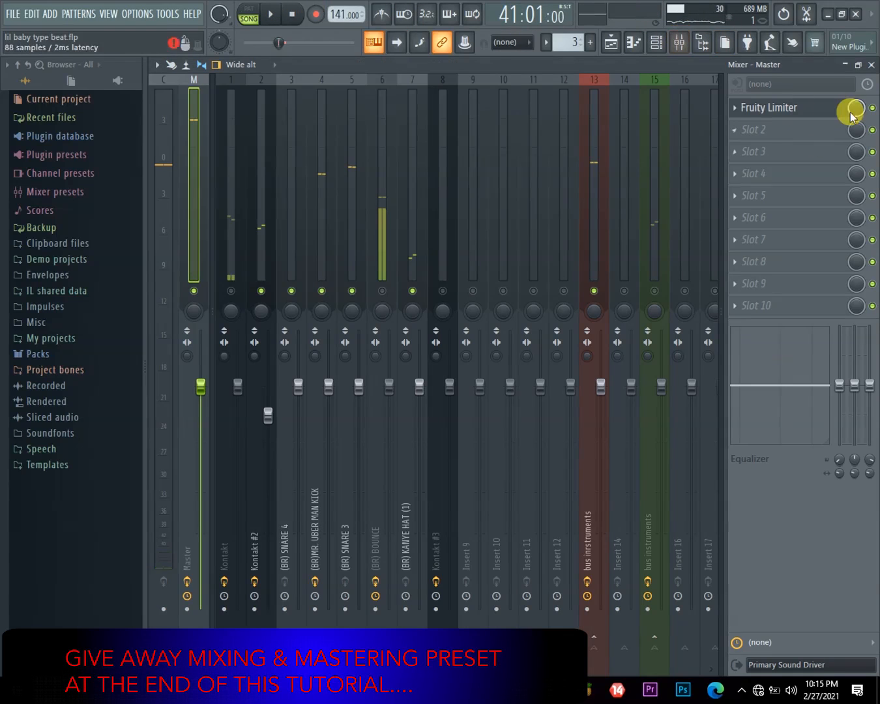
left_click(873, 108)
key("space")
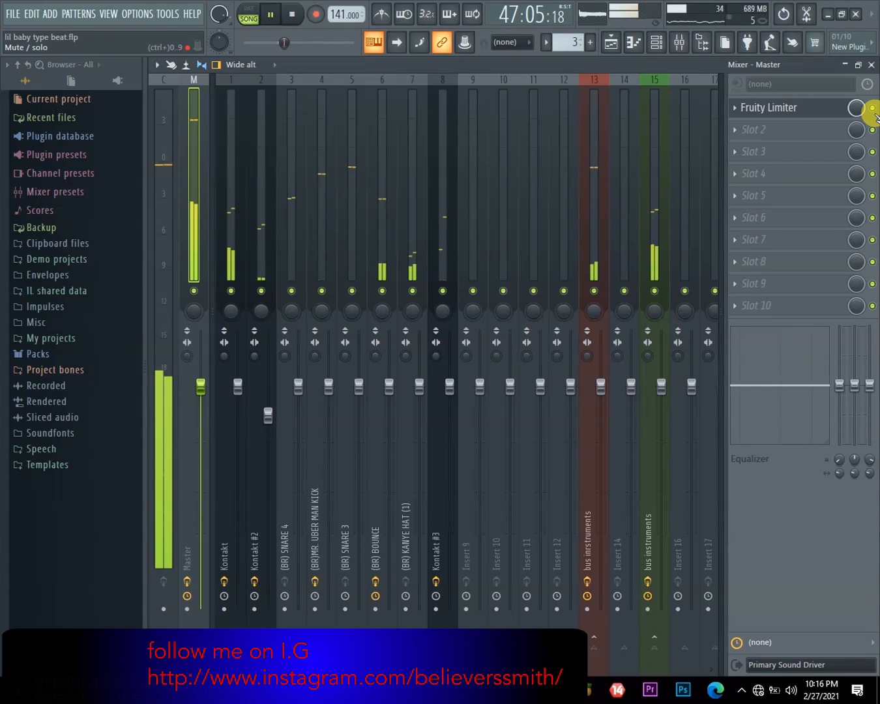
key("space")
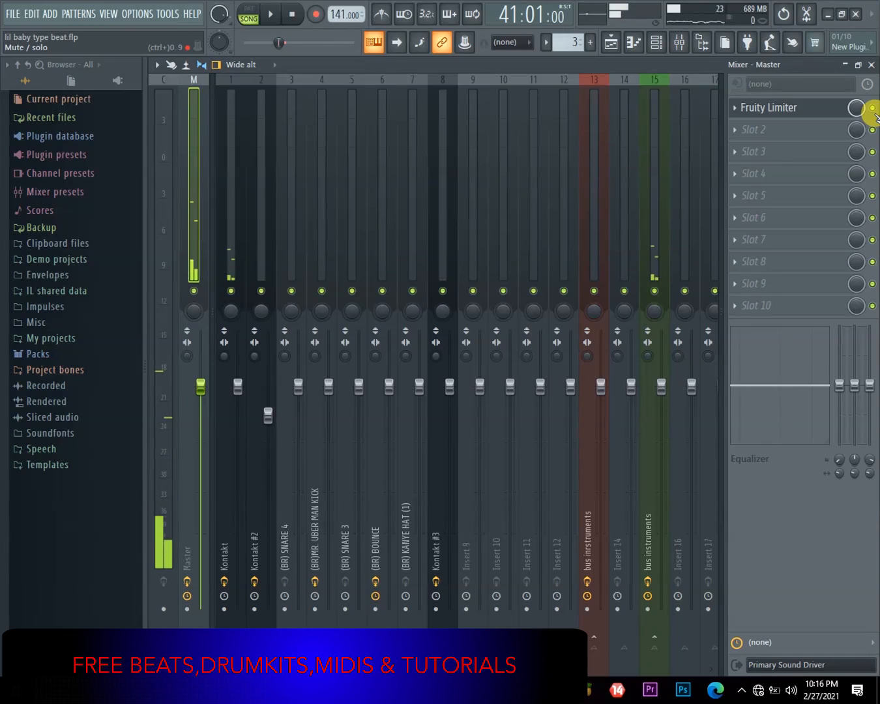
Step: Play the full mix again and save the project while it plays
key("space")
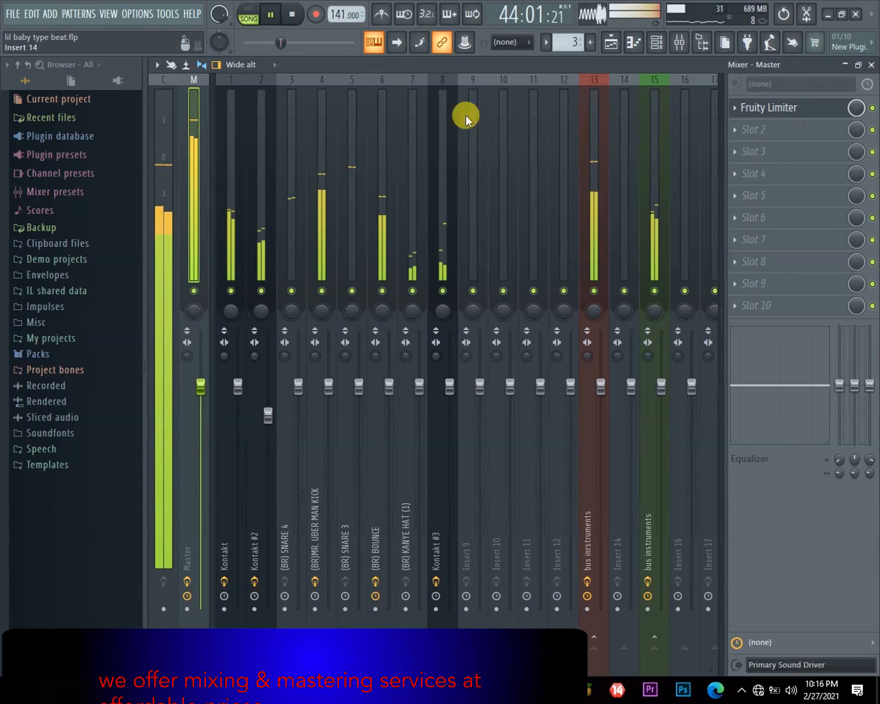
left_click(11, 14)
left_click(53, 78)
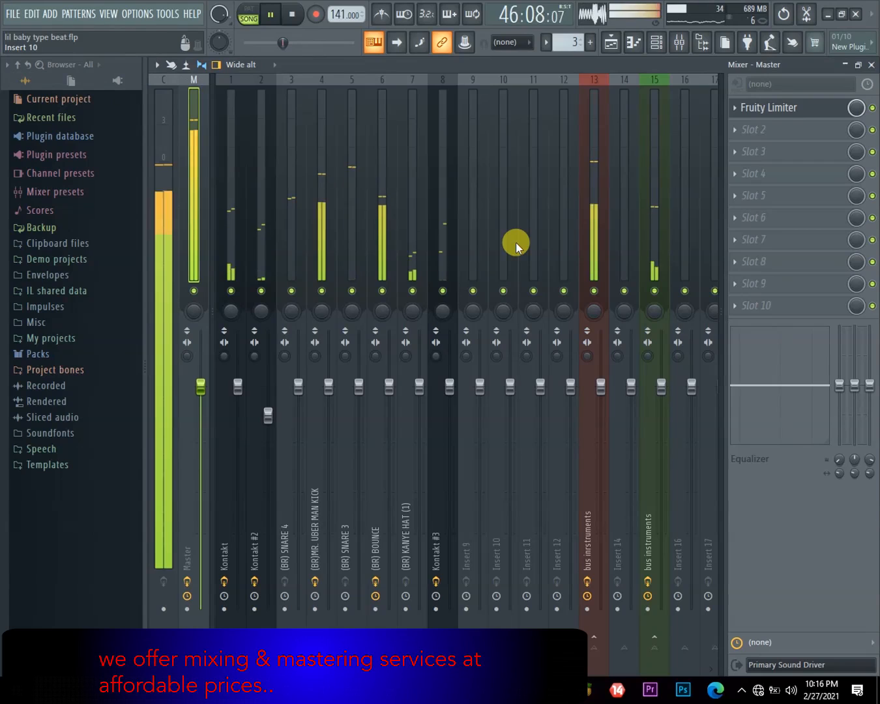
key("space")
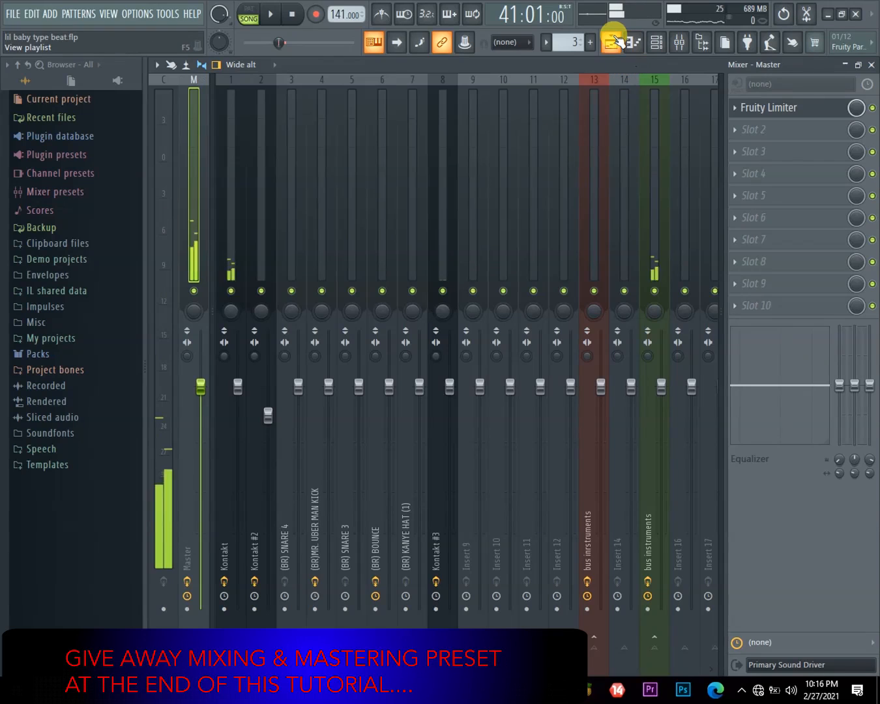
Step: Pan the Kontakt #2 track to the left and the (BR) SNARE 4 track 25% right while the loop plays
left_click(616, 41)
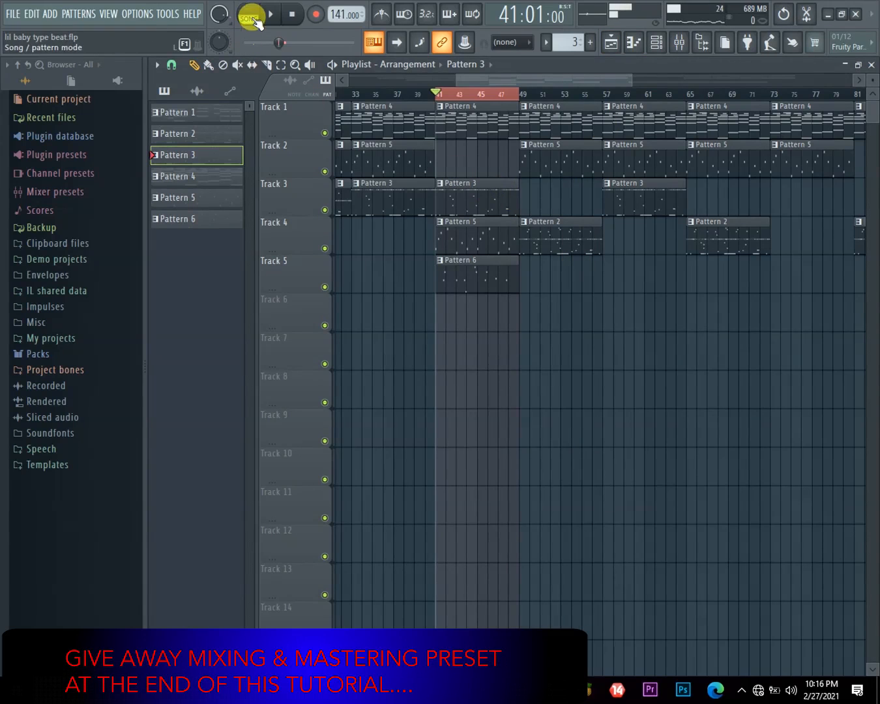
left_click(266, 14)
left_click(679, 43)
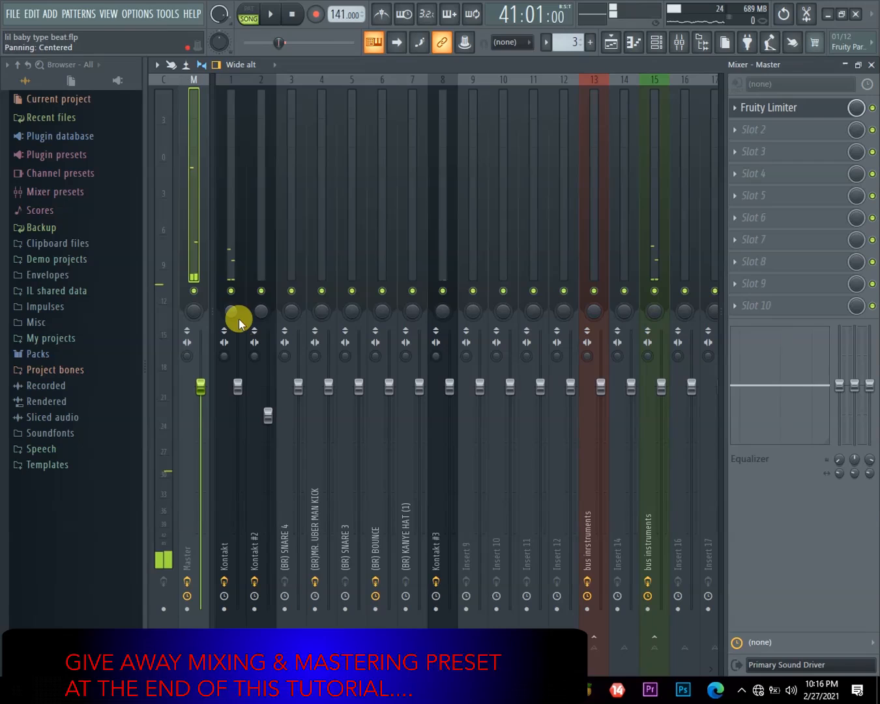
key("space")
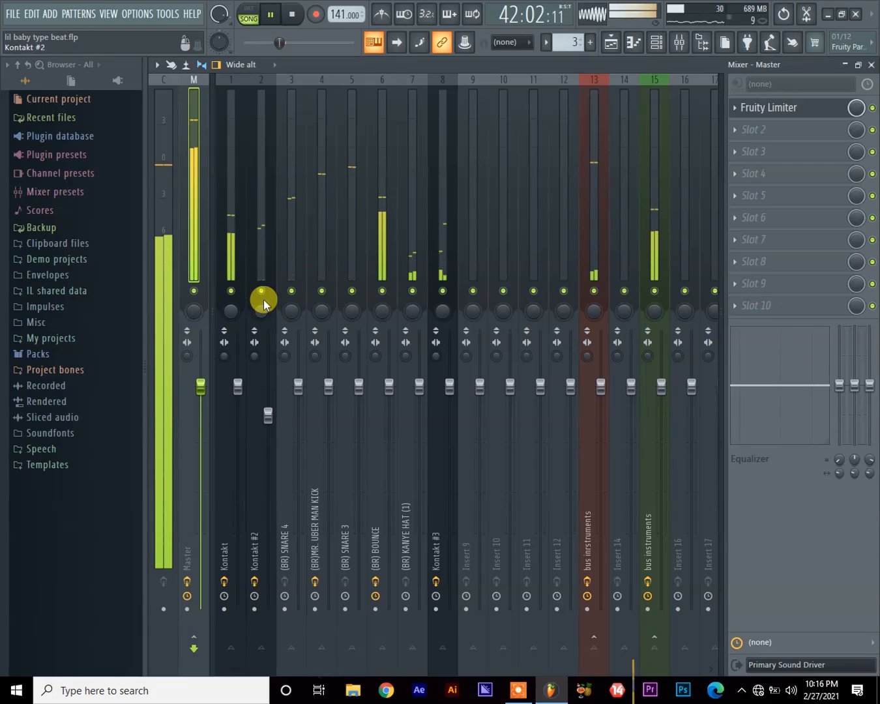
left_click_drag(260, 317, 297, 309)
left_click(293, 269)
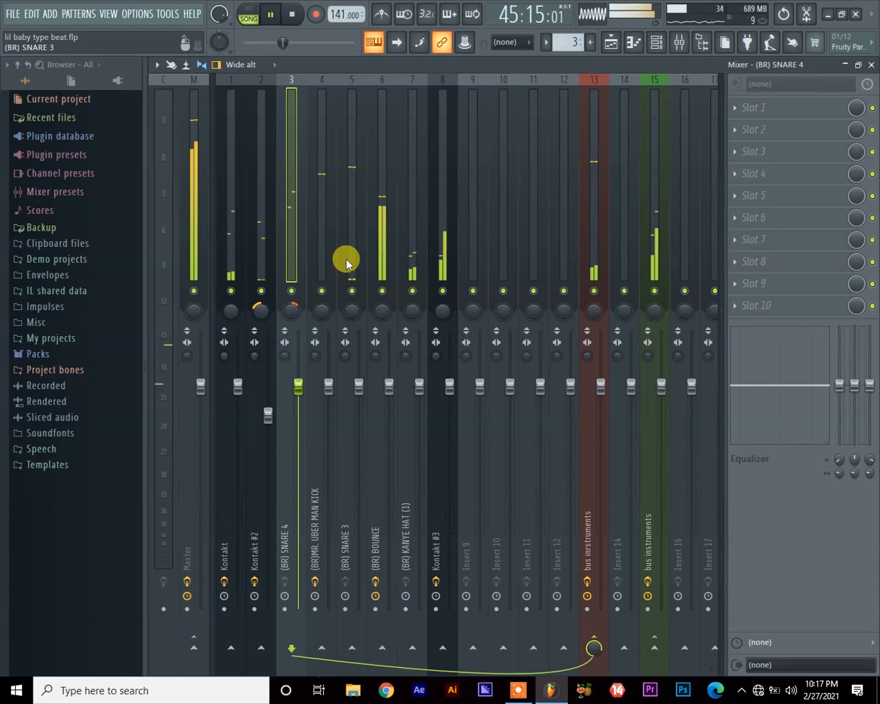
Step: Check the channel rack and reset the (BR) SNARE 4 track's panning to centre
left_click(659, 42)
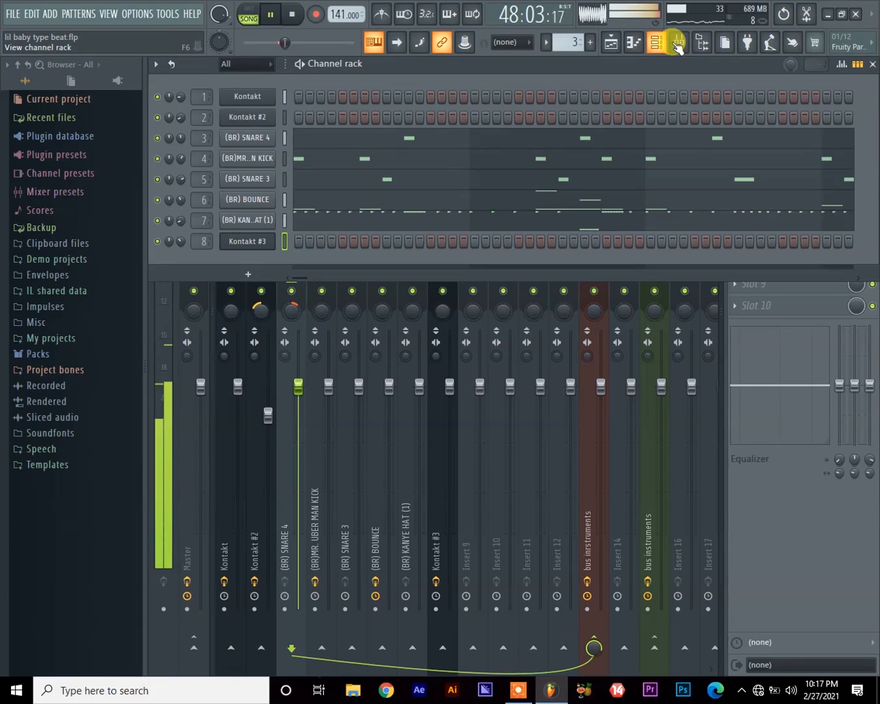
left_click(660, 42)
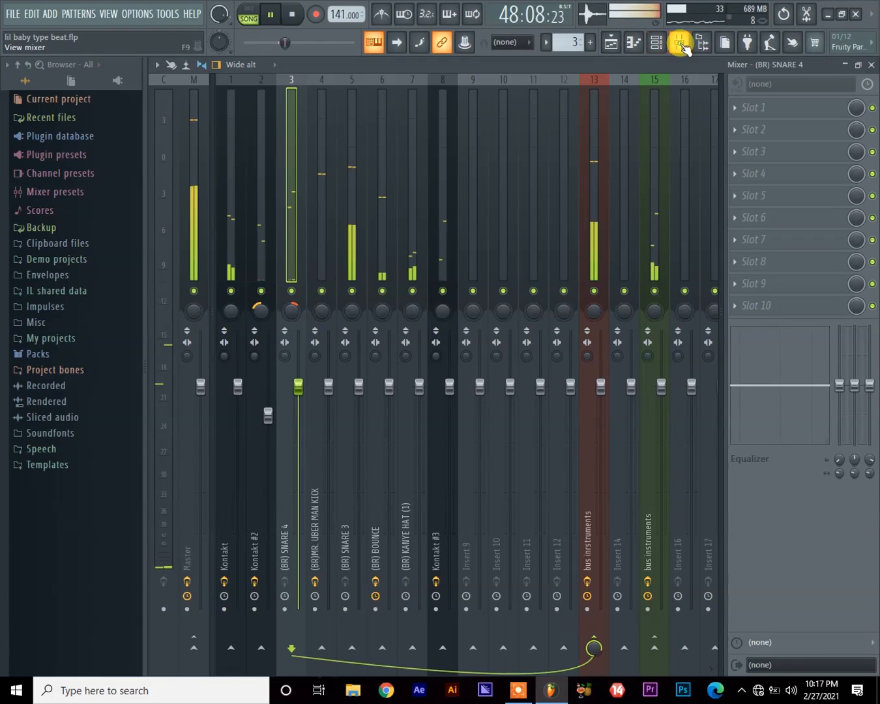
right_click(293, 317)
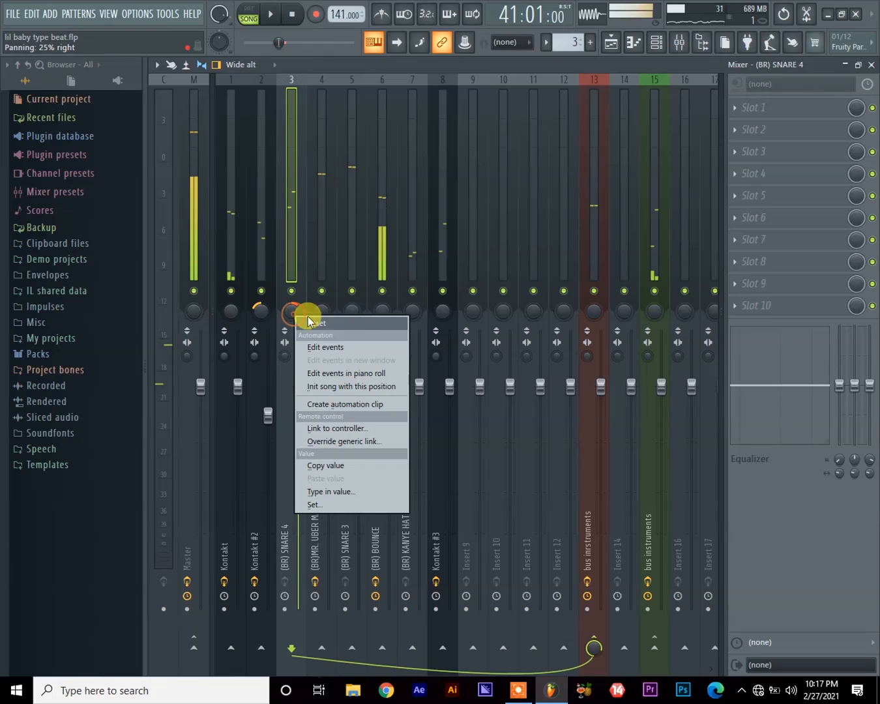
left_click(355, 321)
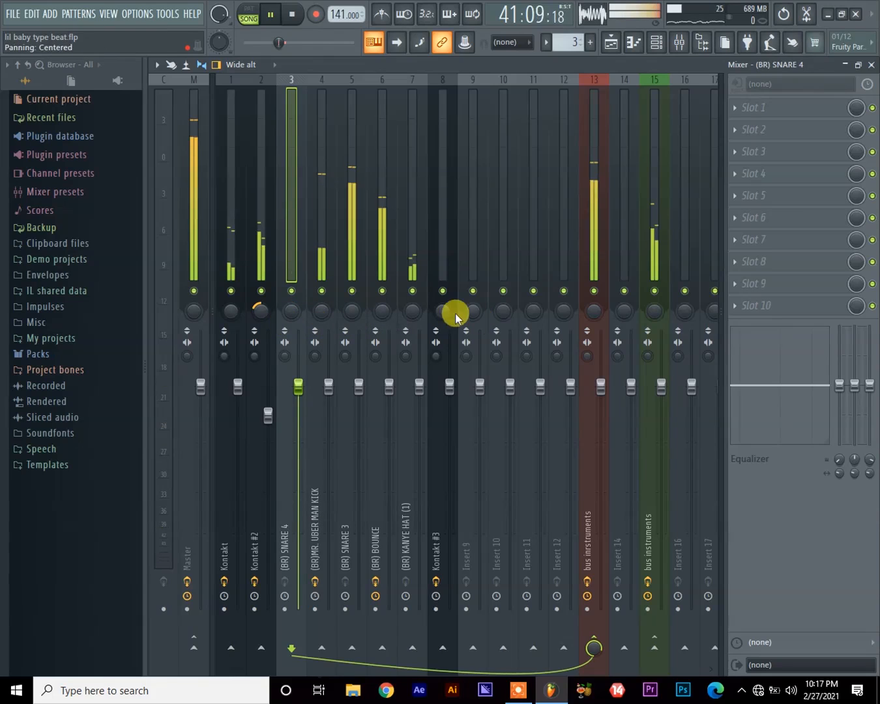
Step: Pan the Kontakt #3 track 21% right and the (BR) SNARE 4 track 12% right, replaying the loop
left_click(442, 279)
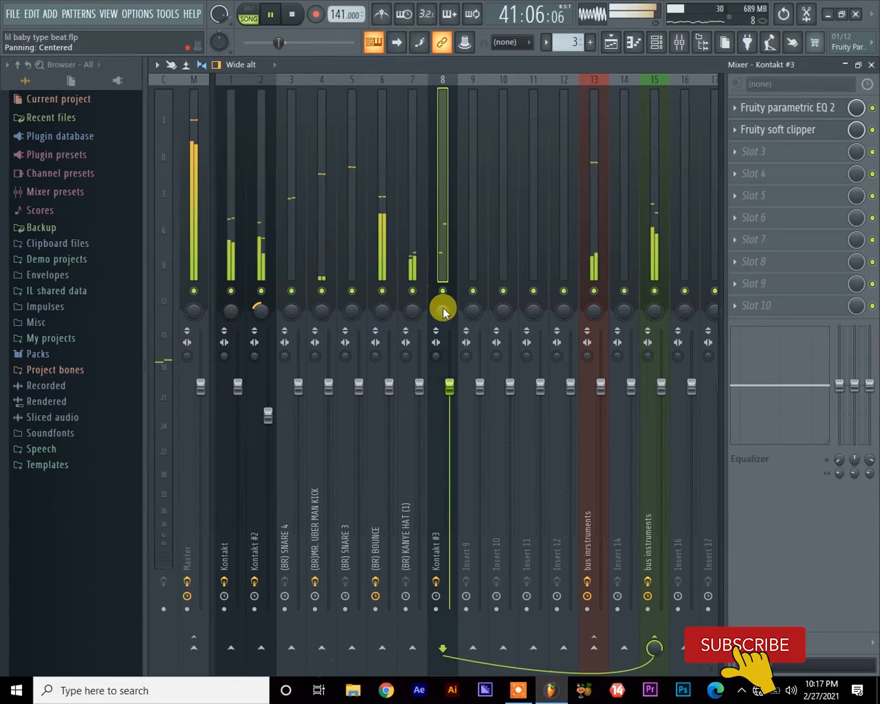
left_click_drag(443, 309, 443, 298)
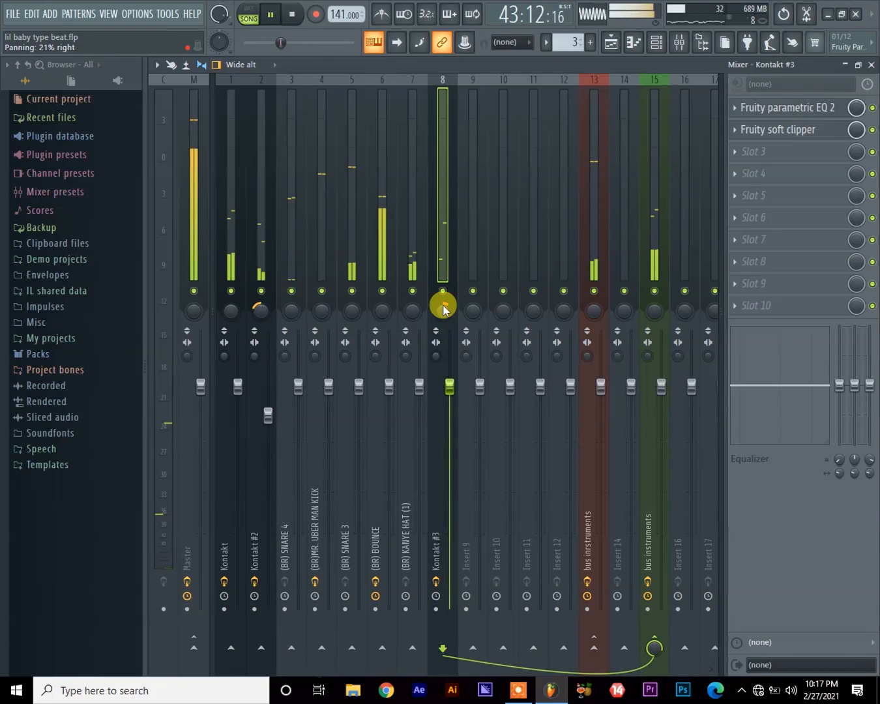
left_click(294, 255)
key("space")
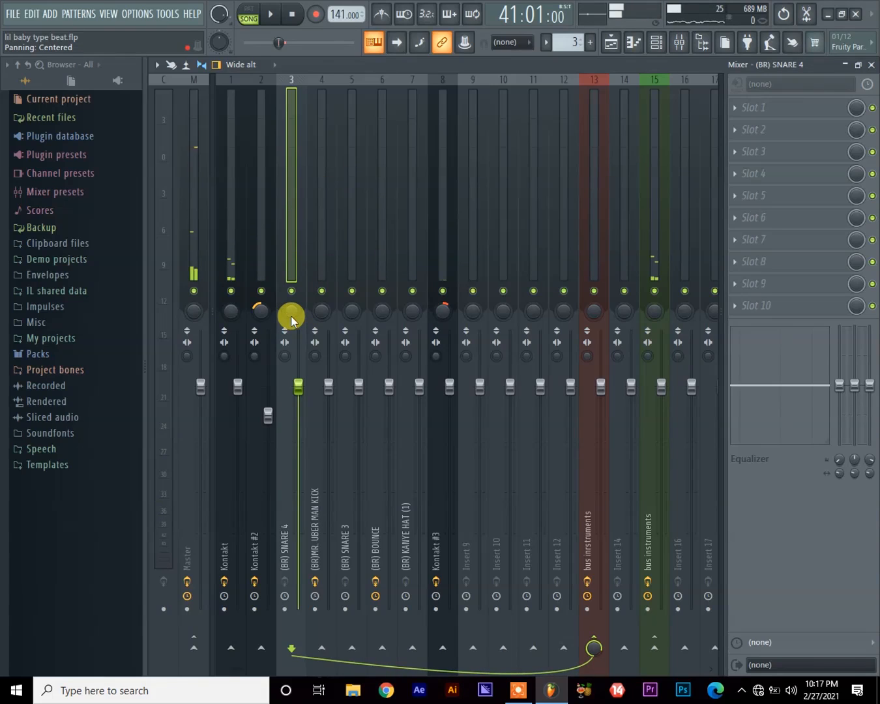
key("space")
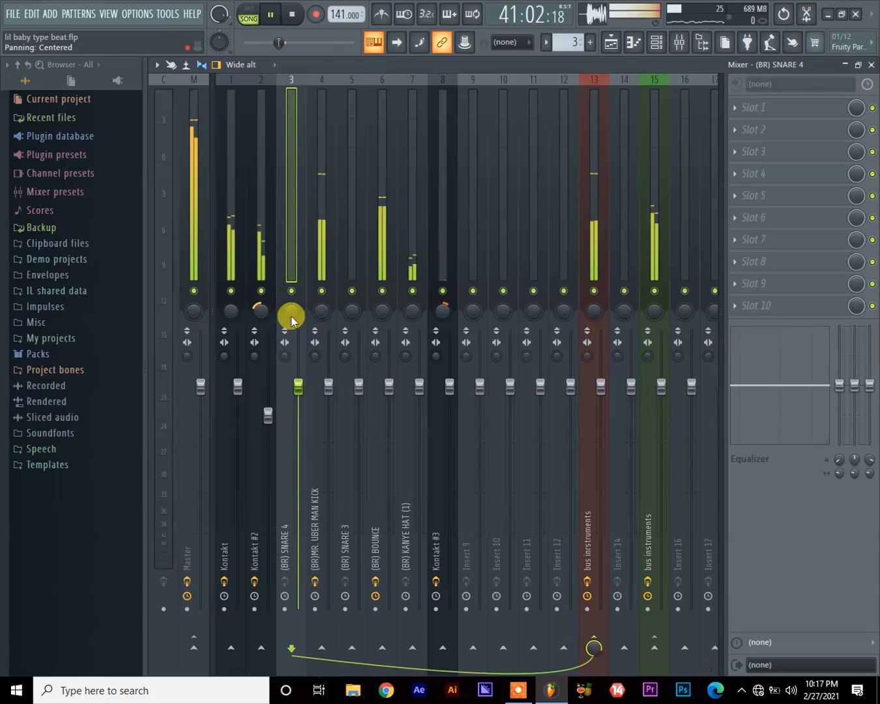
left_click_drag(291, 320, 292, 316)
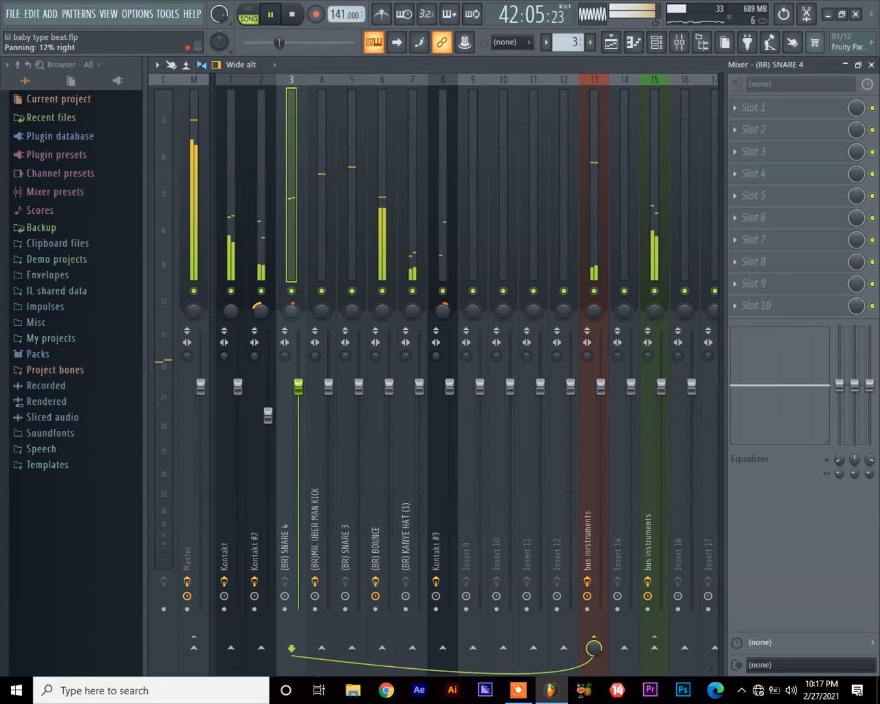
key("space")
key("space")
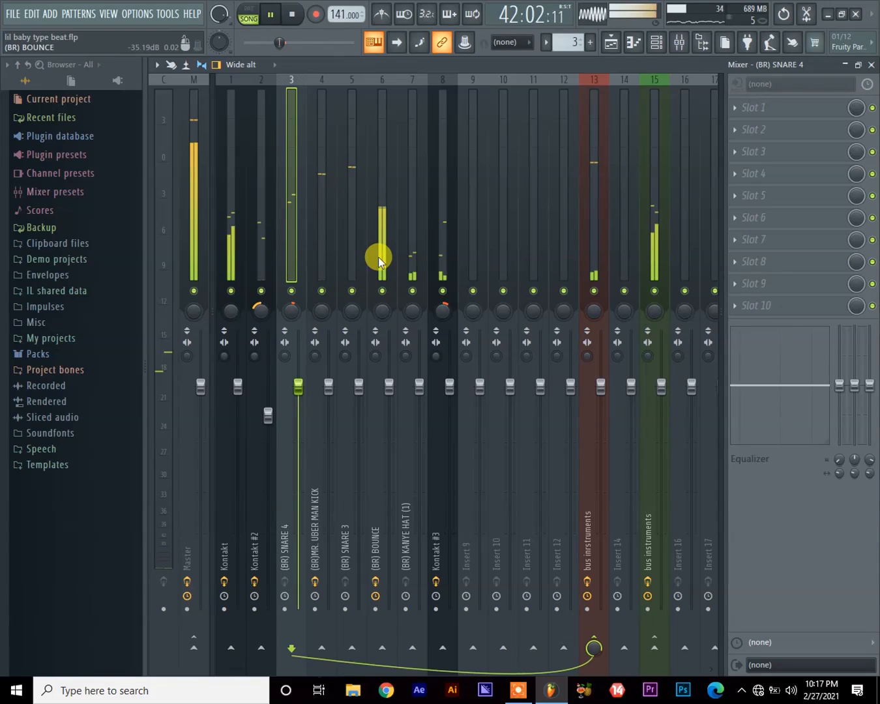
Step: Load a Fruity formula controller into the first effect slot of the (BR) KANYE HAT (1) mixer track
left_click(410, 268)
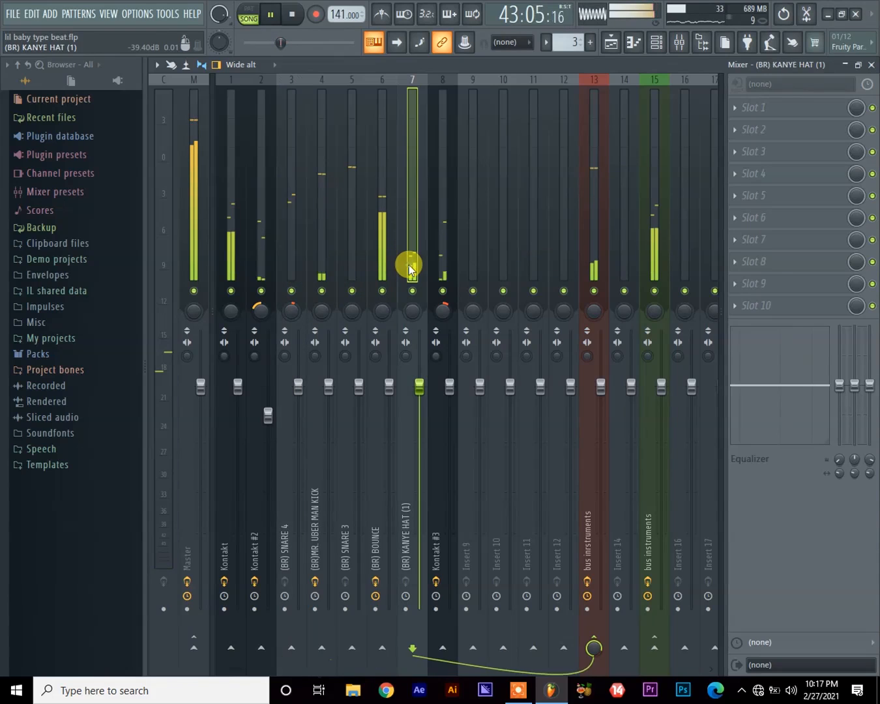
key("space")
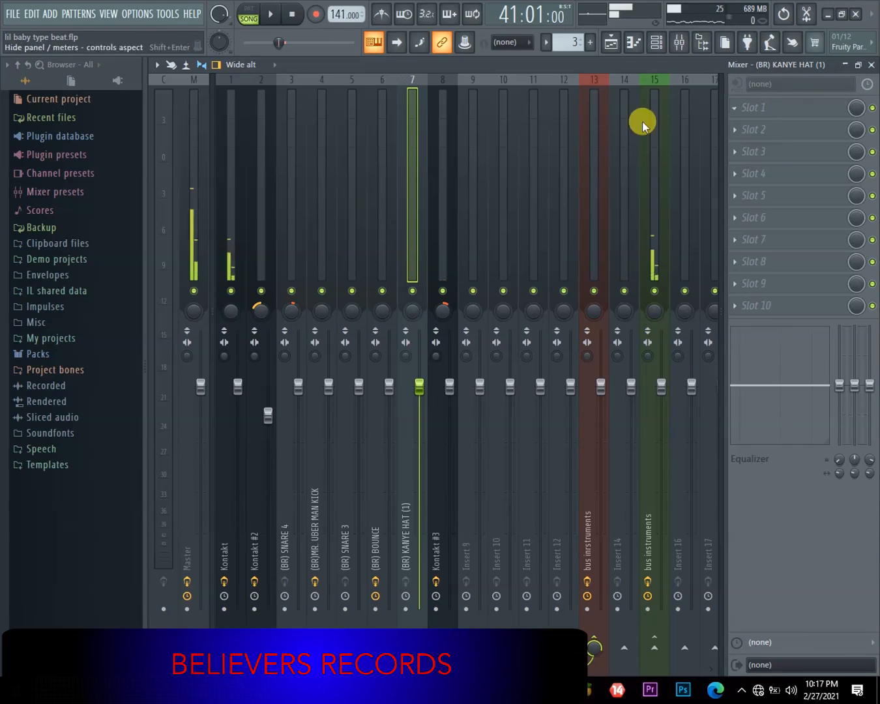
left_click(750, 108)
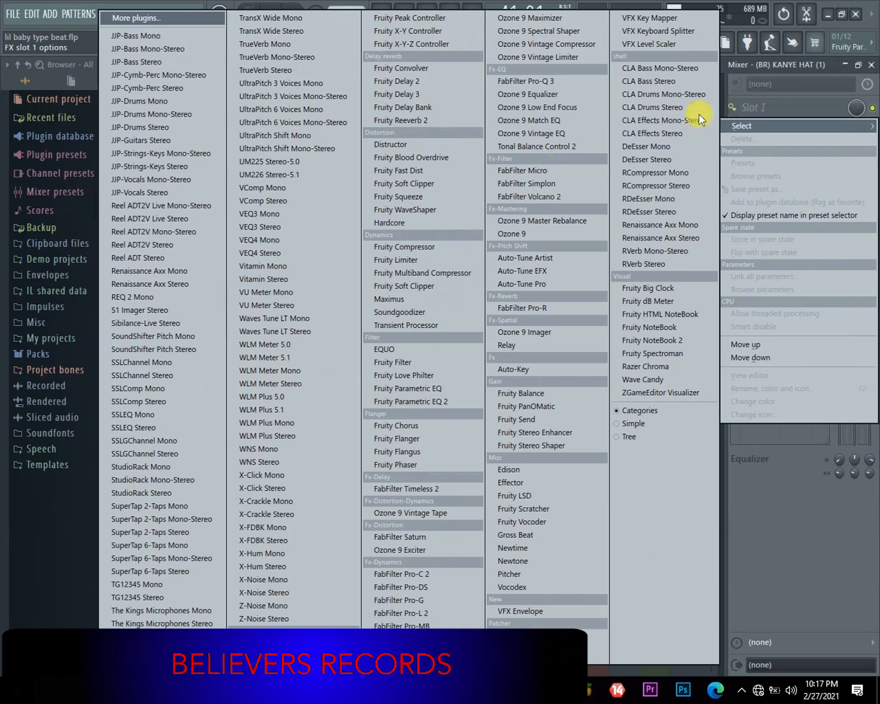
left_click(293, 655)
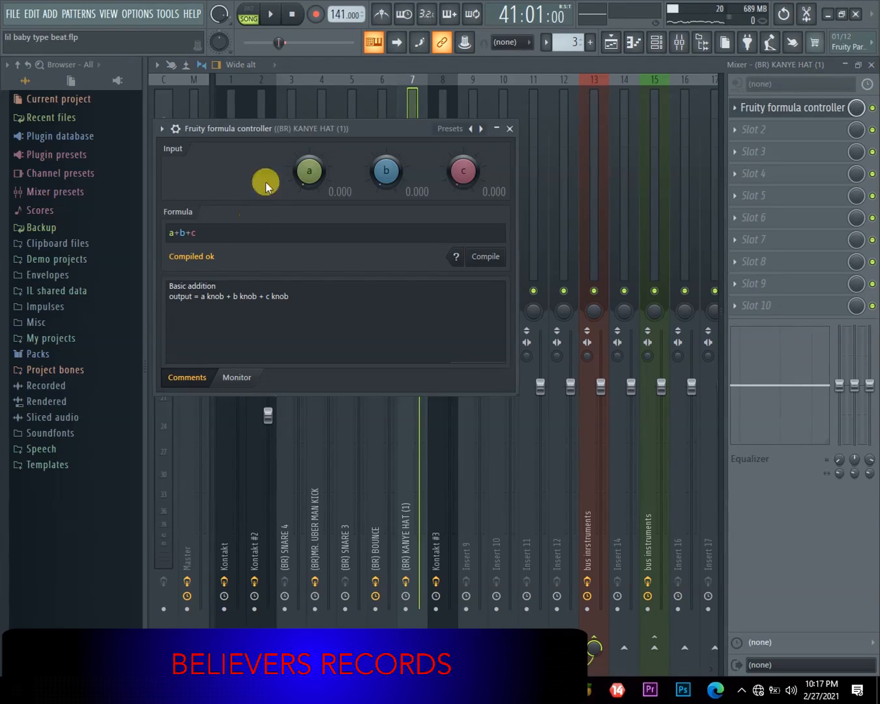
Step: Apply the Basic sine LFO preset to the Fruity formula controller and close its window
left_click_drag(307, 125, 341, 135)
left_click(298, 135)
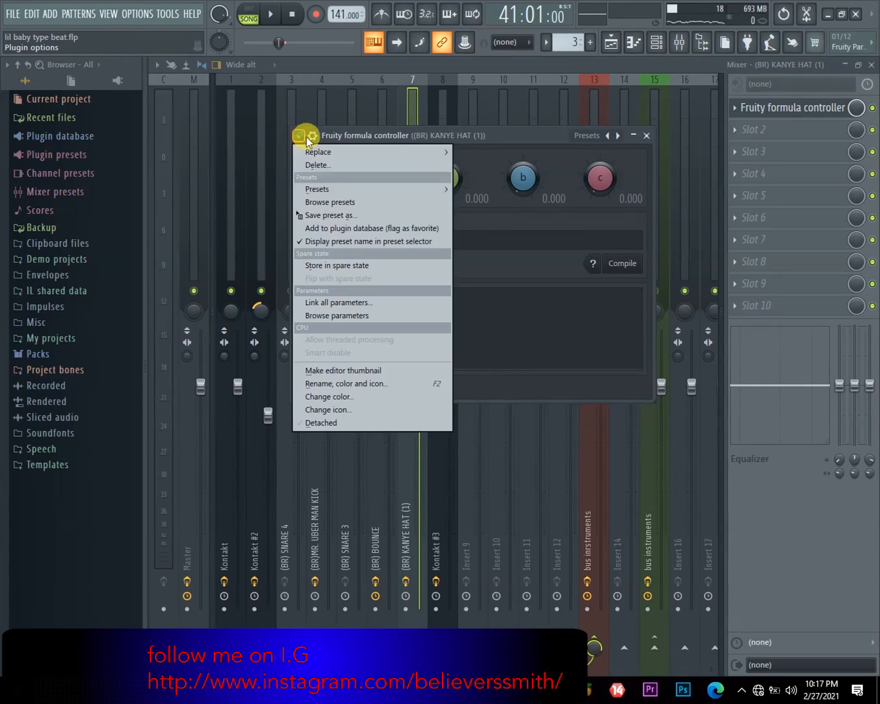
mouse_move(393, 192)
left_click(515, 278)
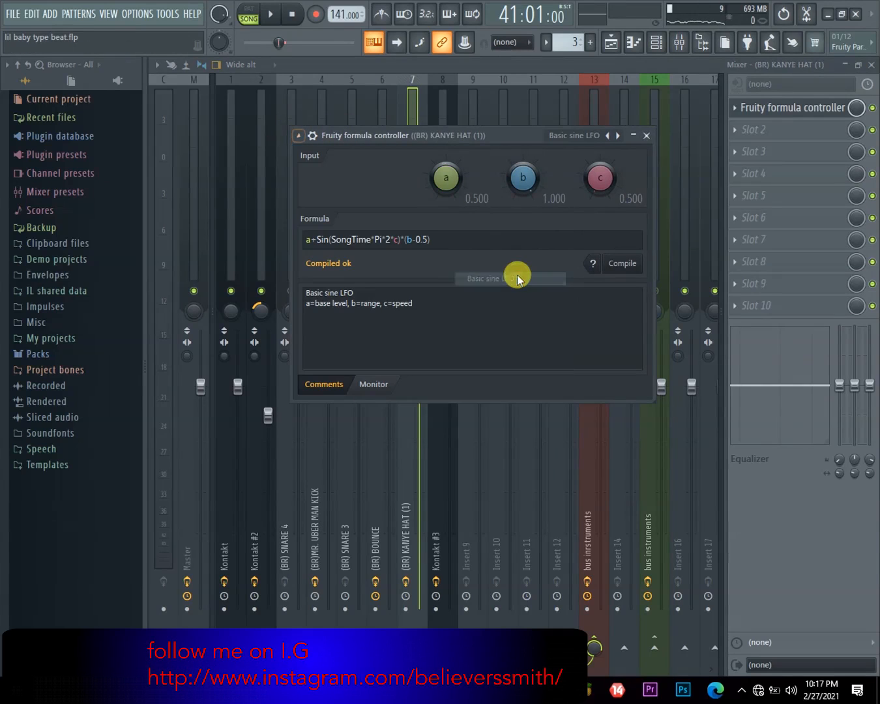
left_click(646, 136)
Step: Link the (BR) KANYE HAT (1) mixer track's panning to the internal controller Formula ctrl - Out
right_click(414, 313)
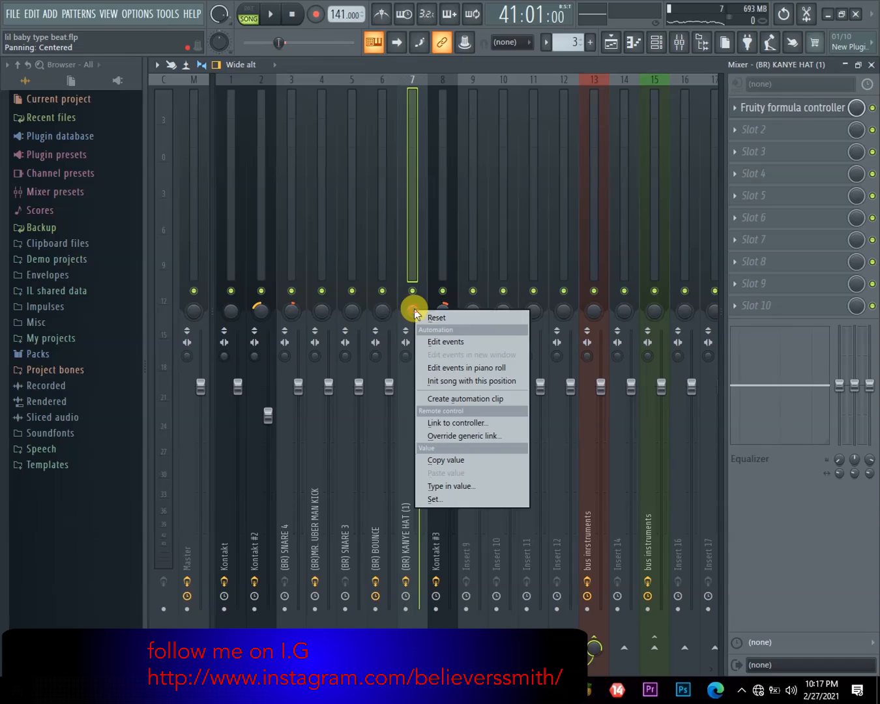
left_click(466, 422)
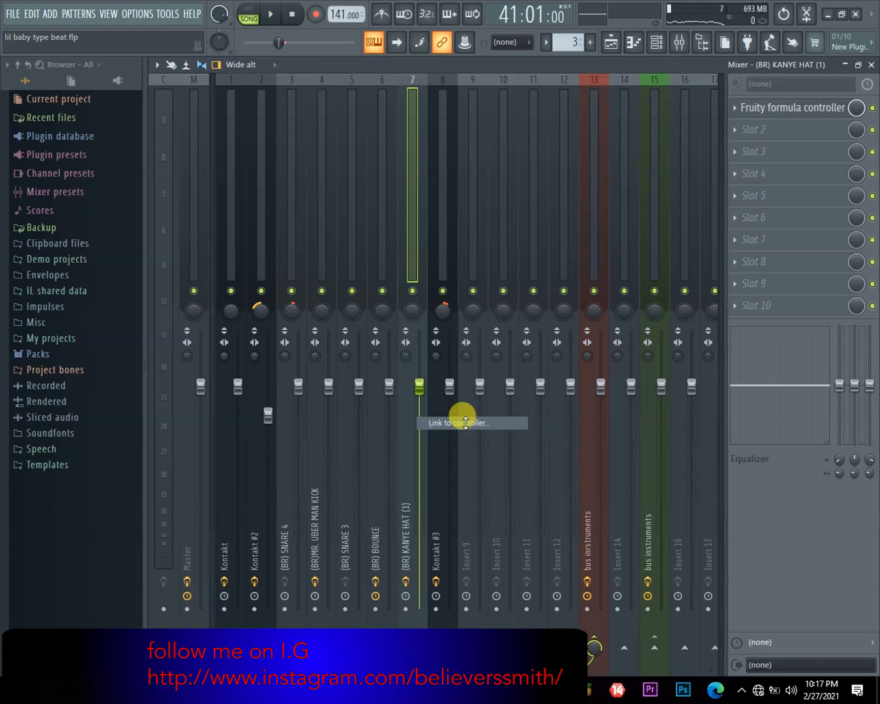
left_click(504, 311)
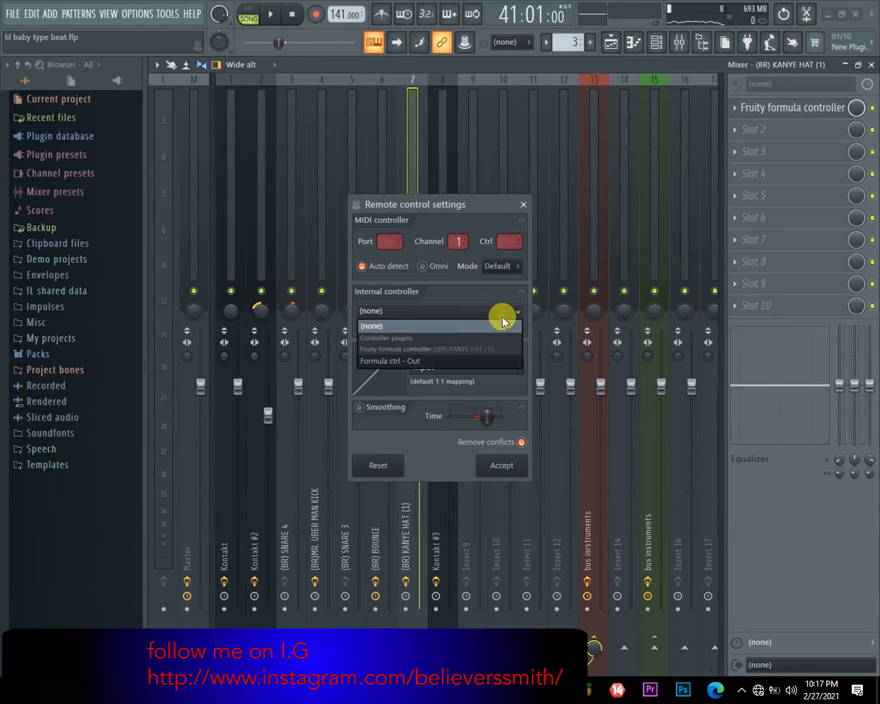
left_click(452, 368)
left_click(503, 460)
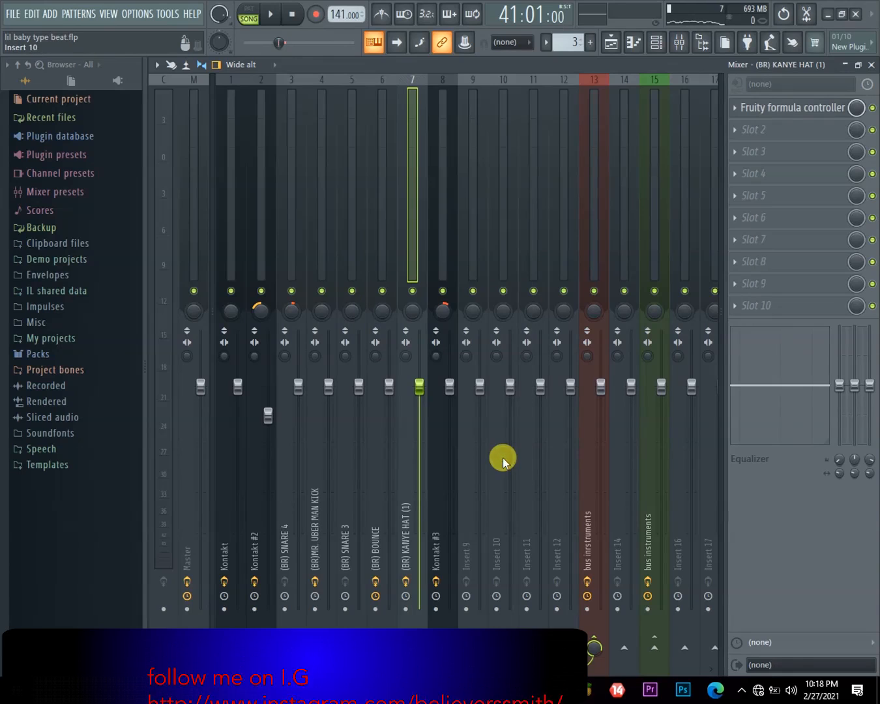
Step: Play the loop and lower the Fruity formula controller's speed parameter c to 0.070, closing its window when done
key("space")
key("space")
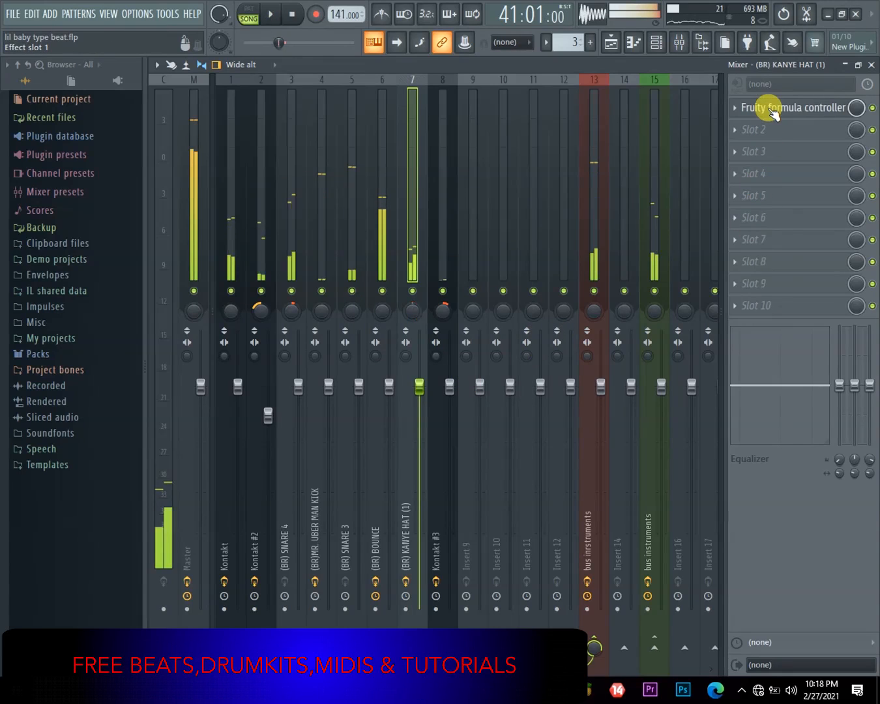
left_click(770, 107)
left_click_drag(603, 180, 603, 189)
key("space")
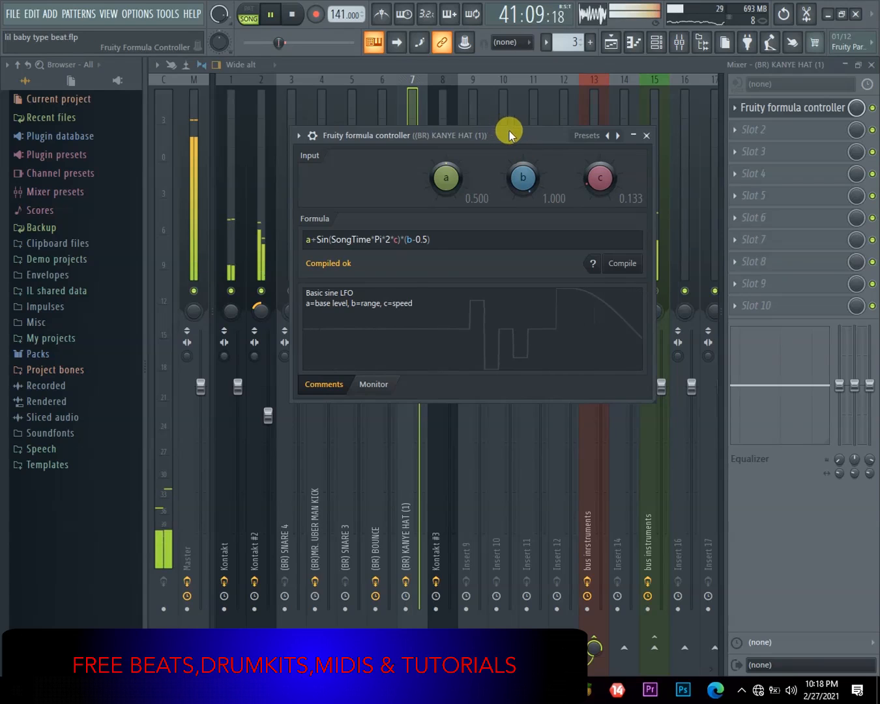
left_click_drag(509, 134, 690, 145)
left_click(784, 194)
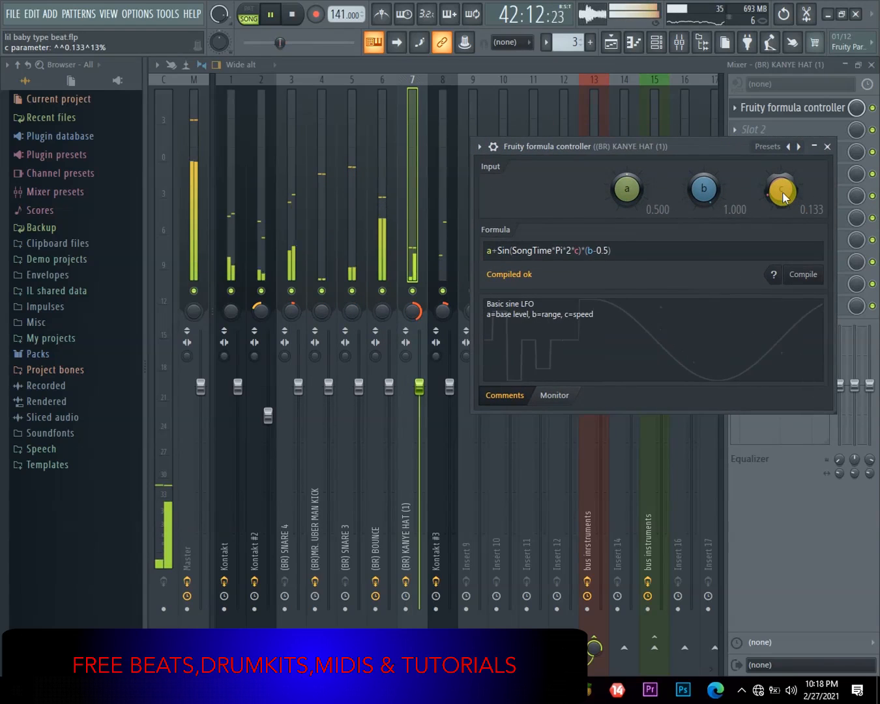
scroll(784, 194, "down", 3)
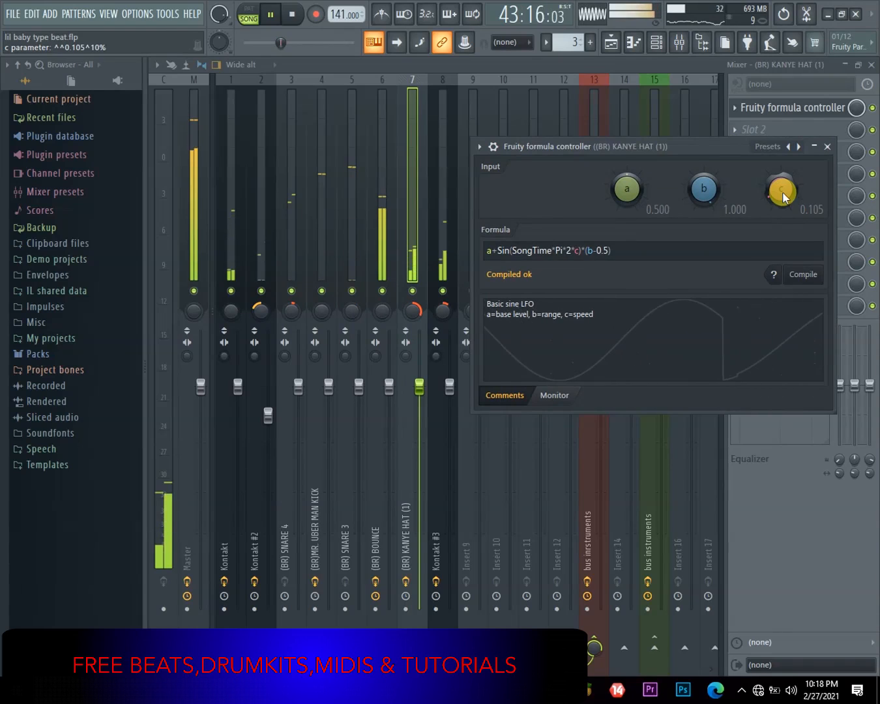
scroll(785, 194, "down", 3)
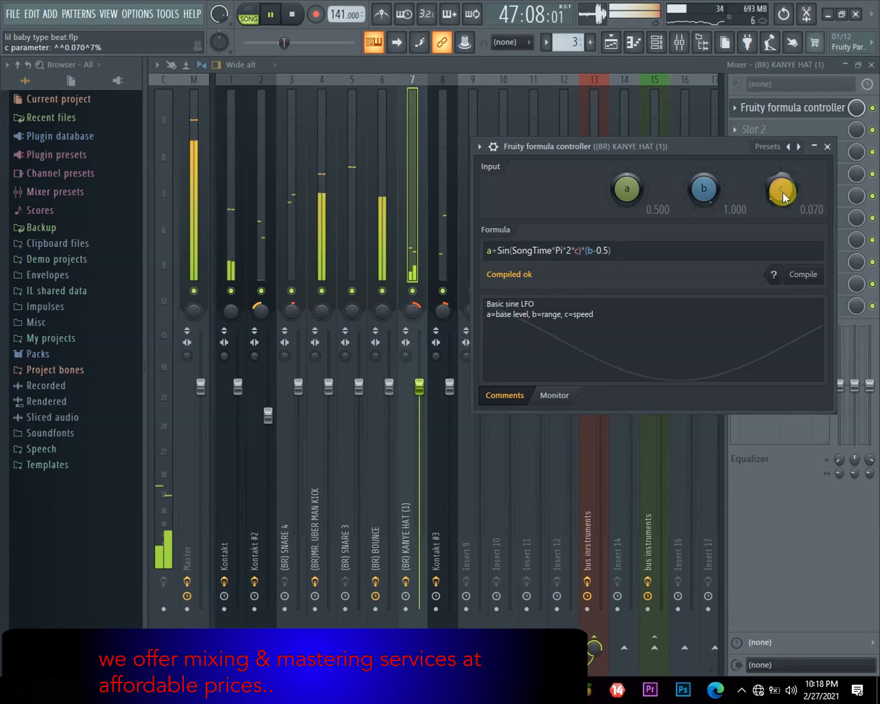
left_click(830, 146)
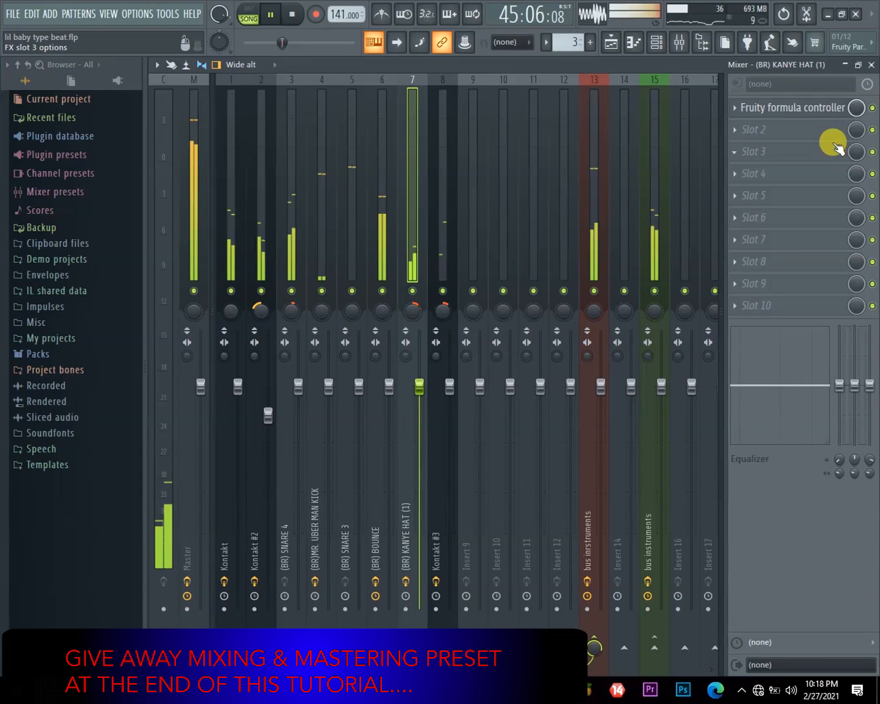
key("space")
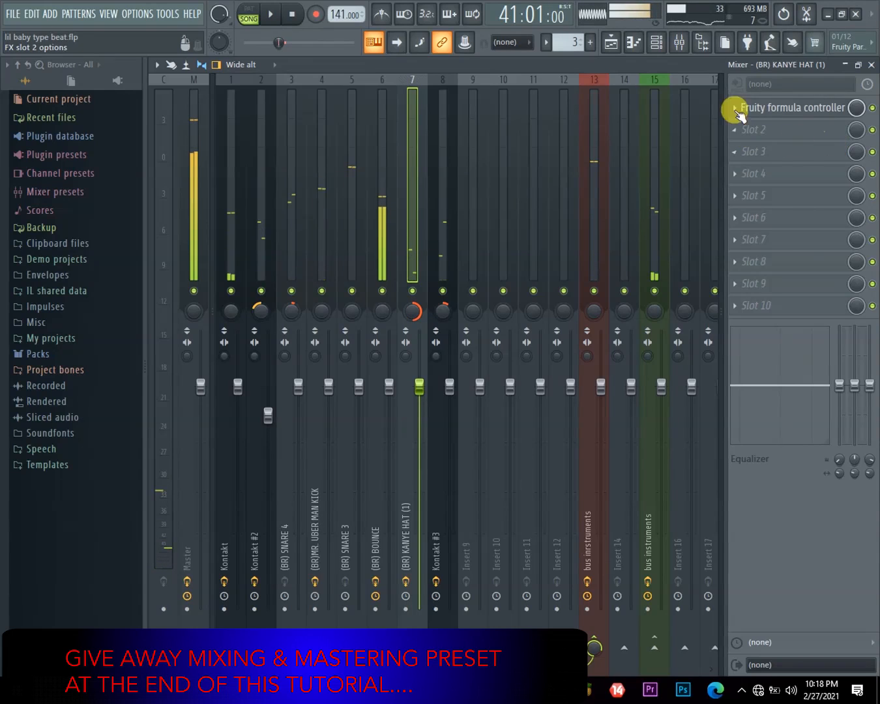
Step: Audition Pattern 3 on its own in pattern mode, then bring the mixer back into view
left_click(610, 42)
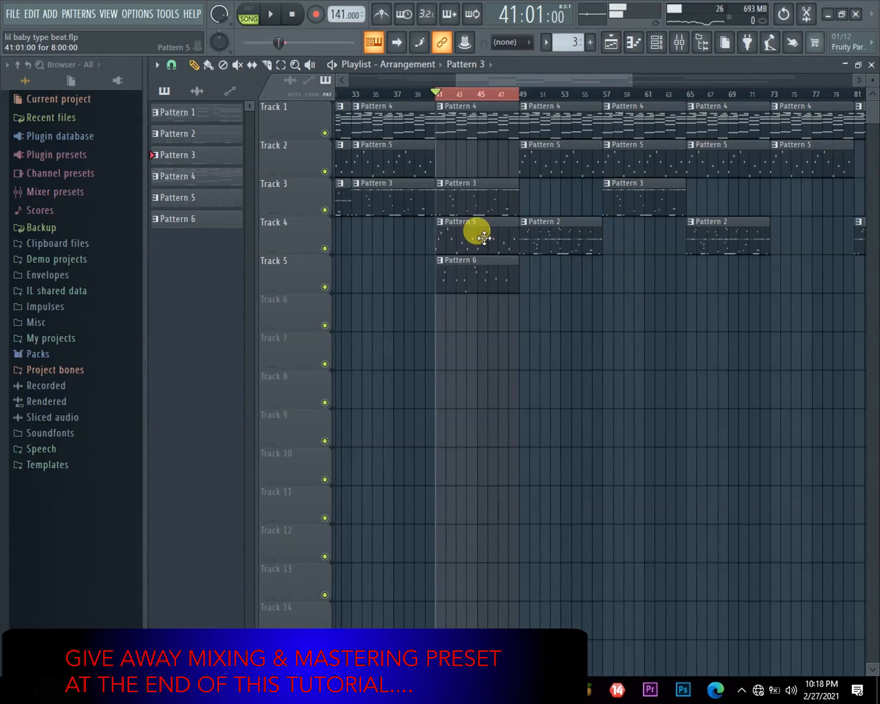
left_click(249, 13)
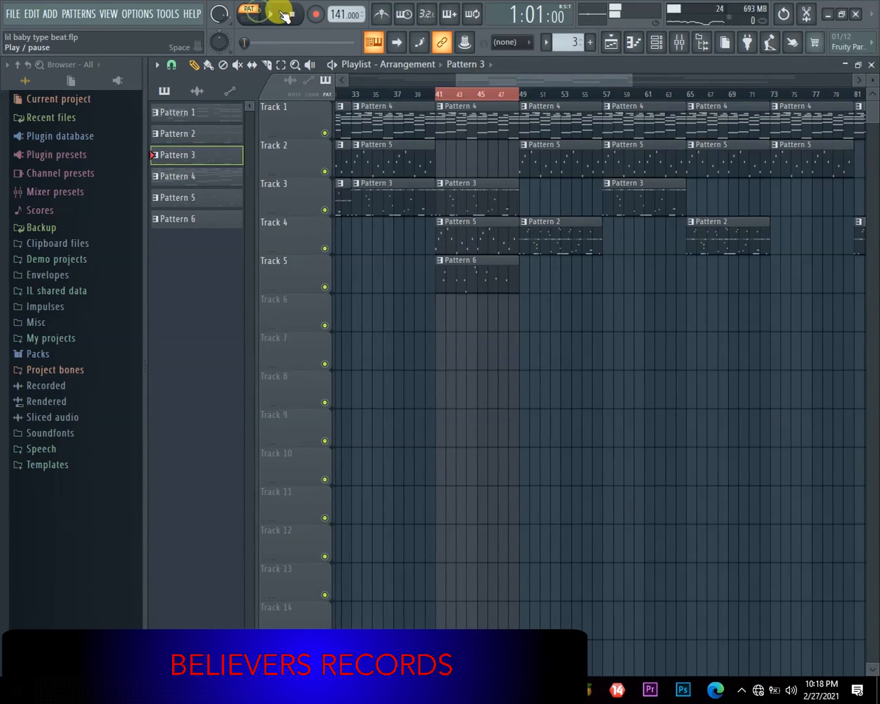
left_click(280, 13)
key("space")
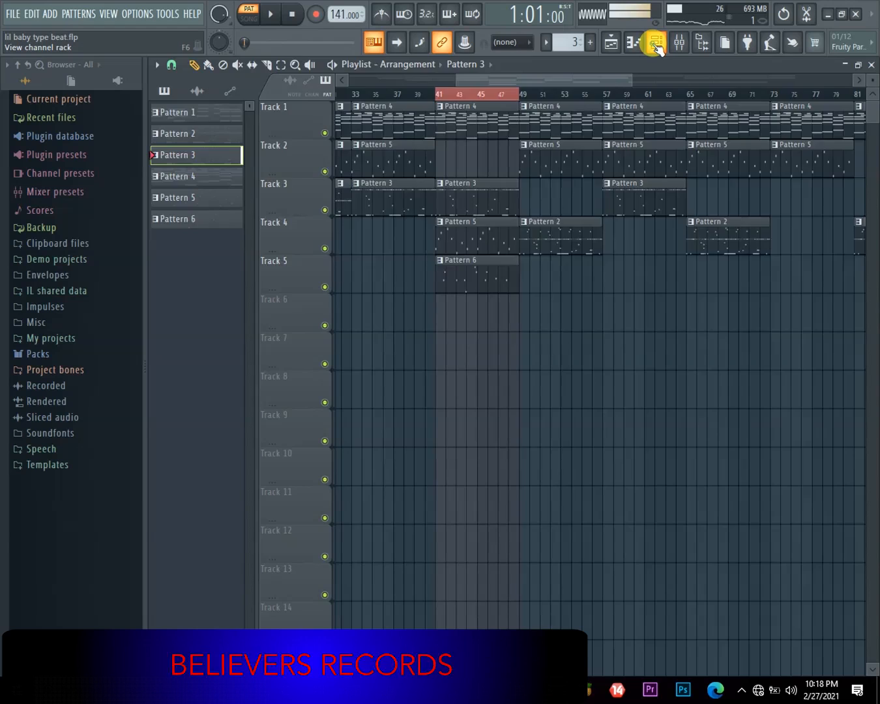
left_click(655, 43)
left_click(678, 43)
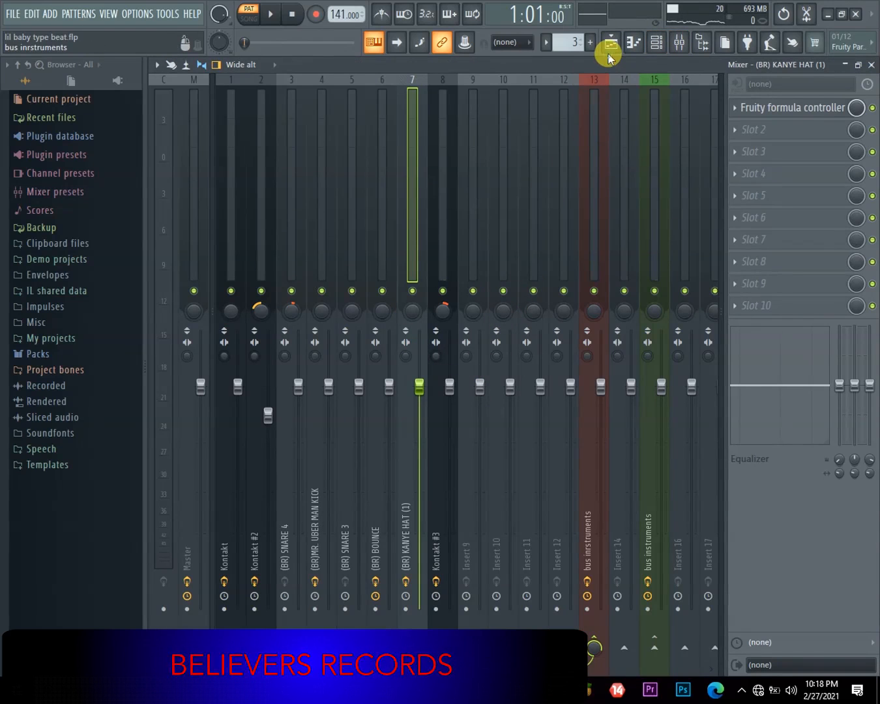
Step: Set the (BR) BOUNCE track's stereo separation to 59% merged, audition it with Pattern 3 and return to song mode
left_click(374, 238)
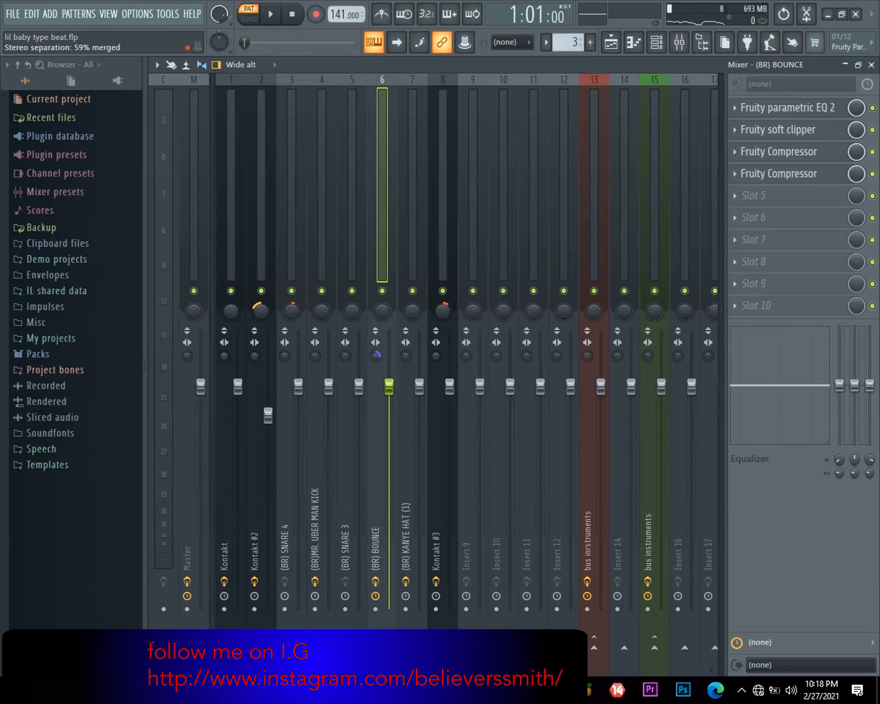
key("space")
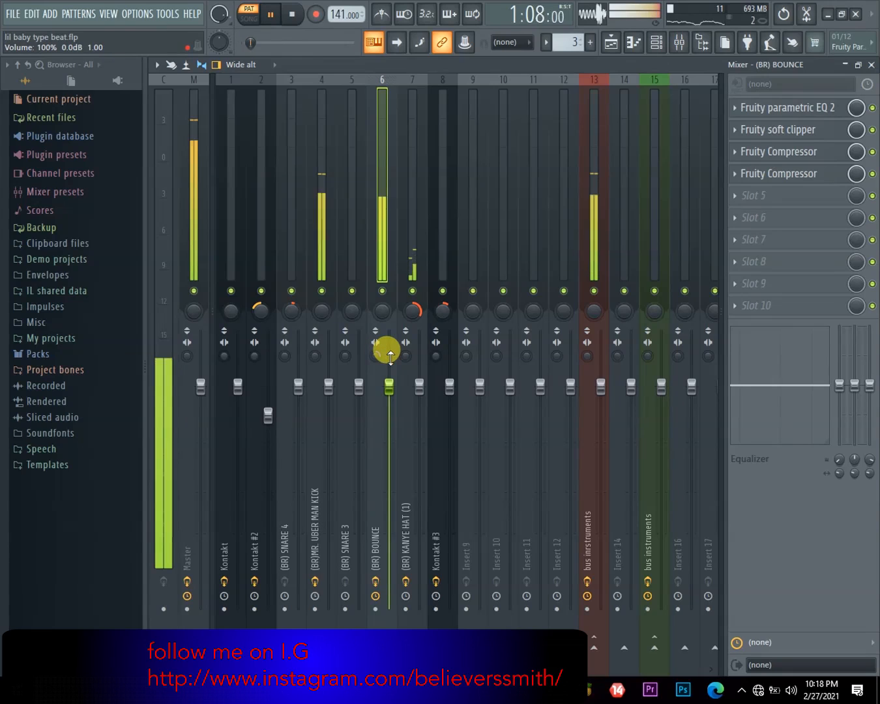
left_click(245, 21)
key("space")
Step: Clear the playlist time selection starting at bar 41 and reset playback to the start of the song
left_click(613, 44)
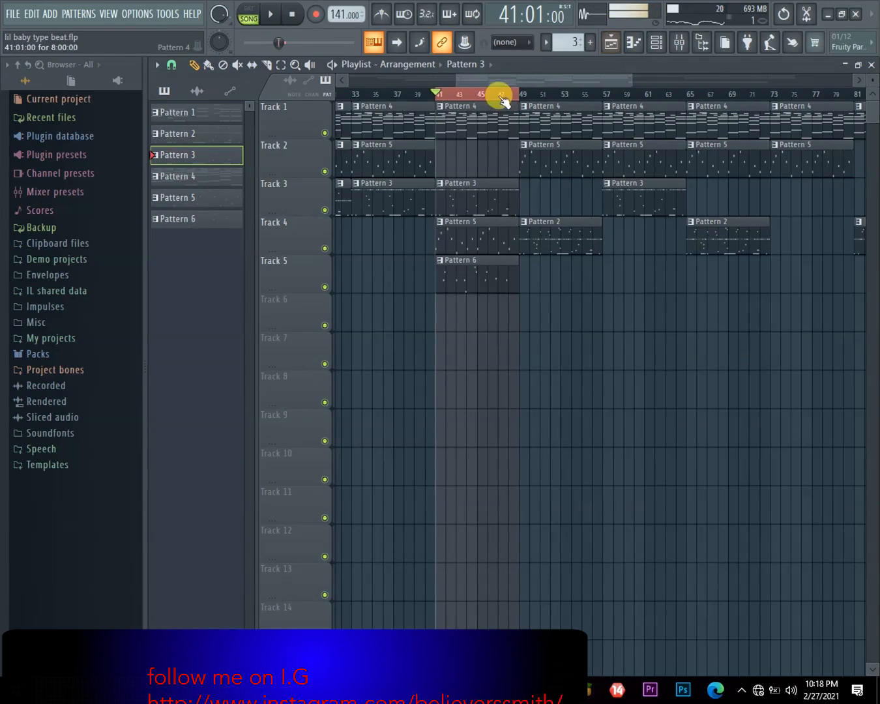
left_click(496, 94)
left_click_drag(594, 82, 432, 92)
left_click_drag(522, 80, 870, 72)
key("space")
left_click(292, 15)
left_click(292, 15)
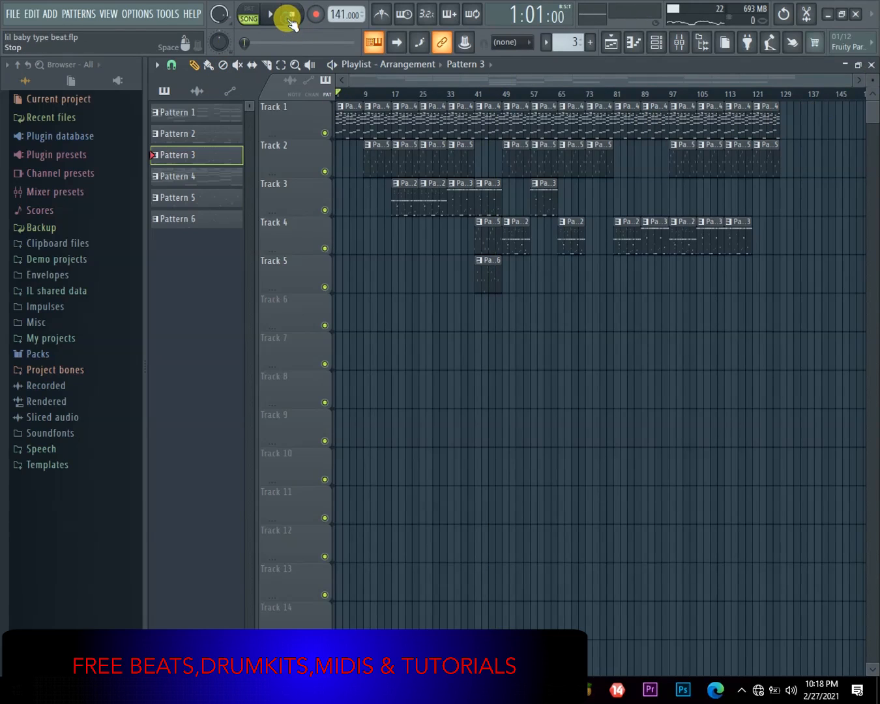
Step: Play the full arrangement from the start and save the project during playback
left_click(277, 22)
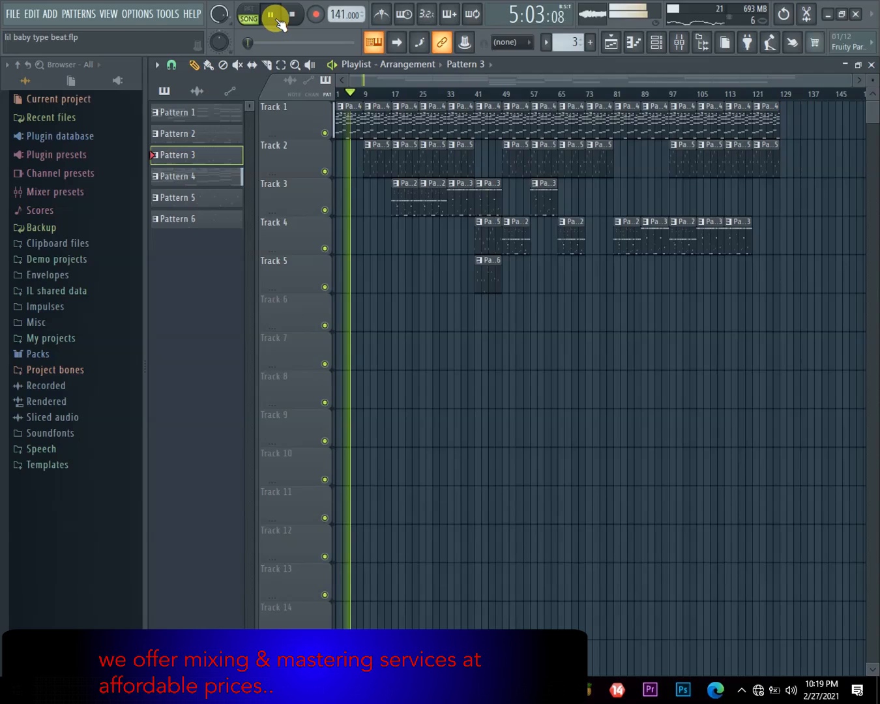
left_click(12, 14)
left_click(38, 78)
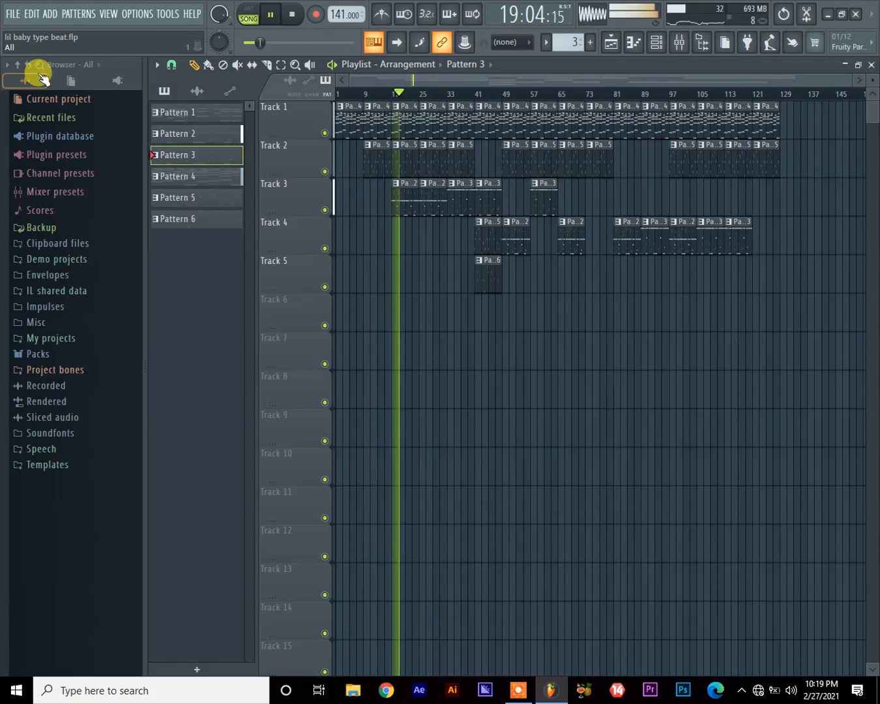
left_click(11, 15)
left_click(19, 72)
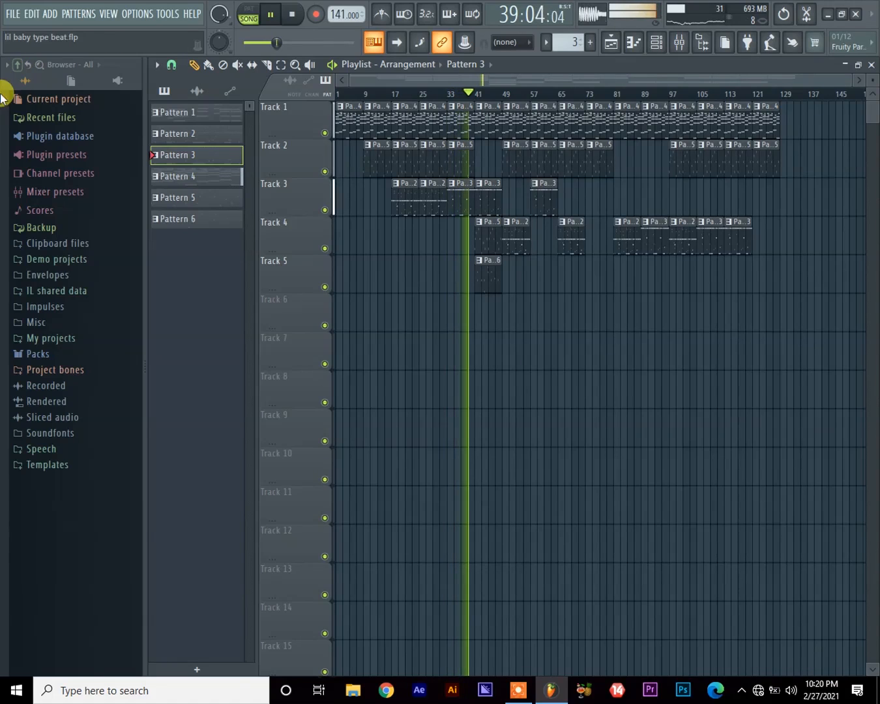
left_click(292, 13)
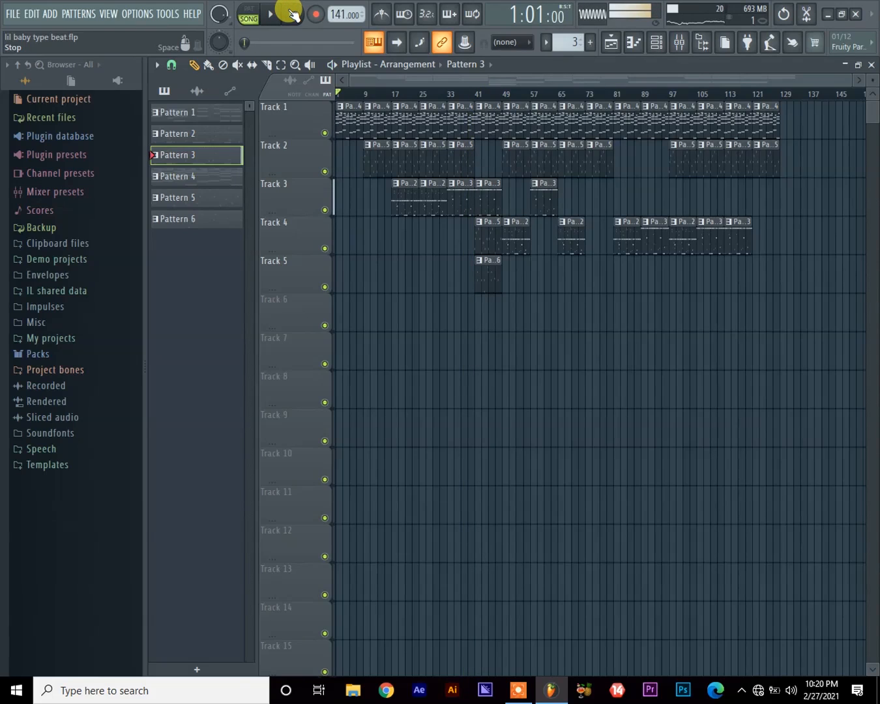